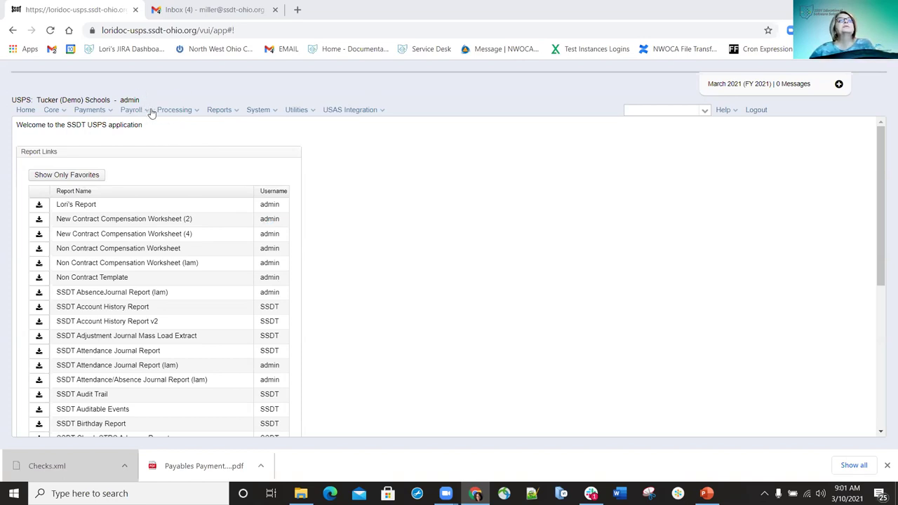
Go to Payroll Payments - Future from the Payroll menu to list existing future pay amounts
{"action": "left_click", "coordinate": [147, 113]}
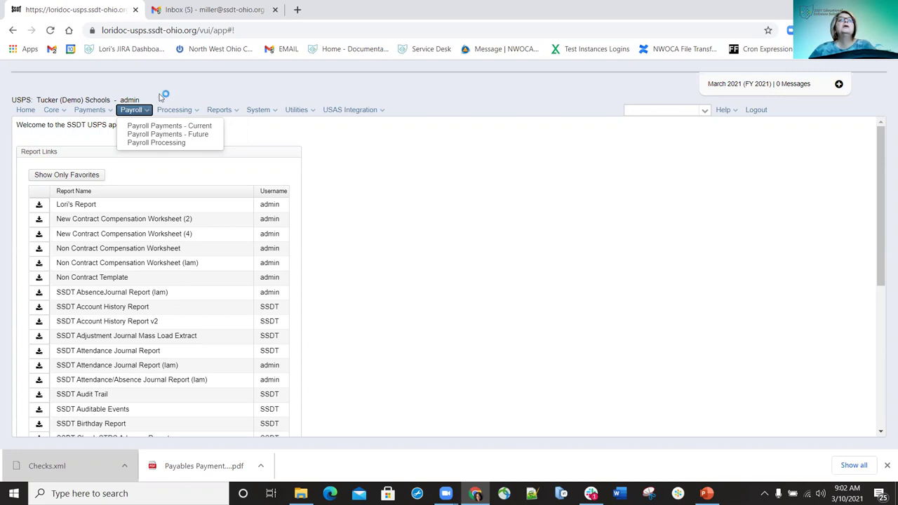
{"action": "mouse_move", "coordinate": [142, 110]}
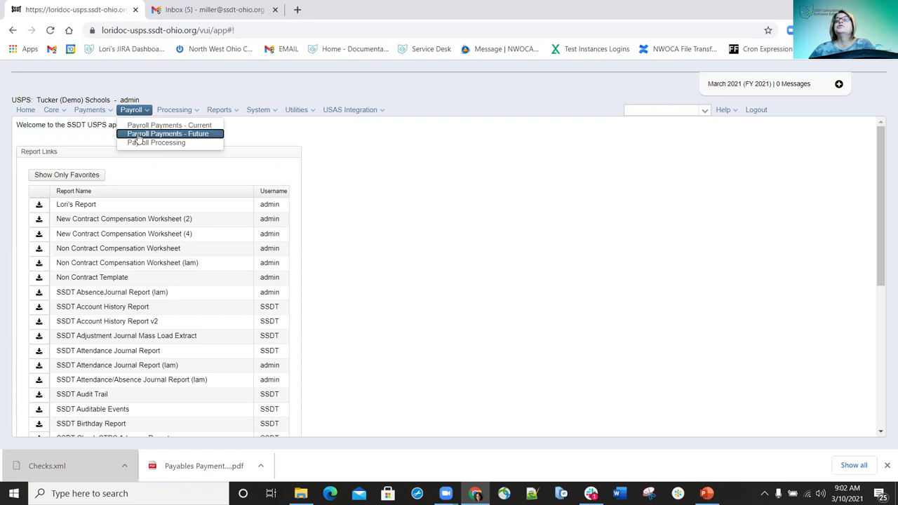
{"action": "left_click", "coordinate": [138, 134]}
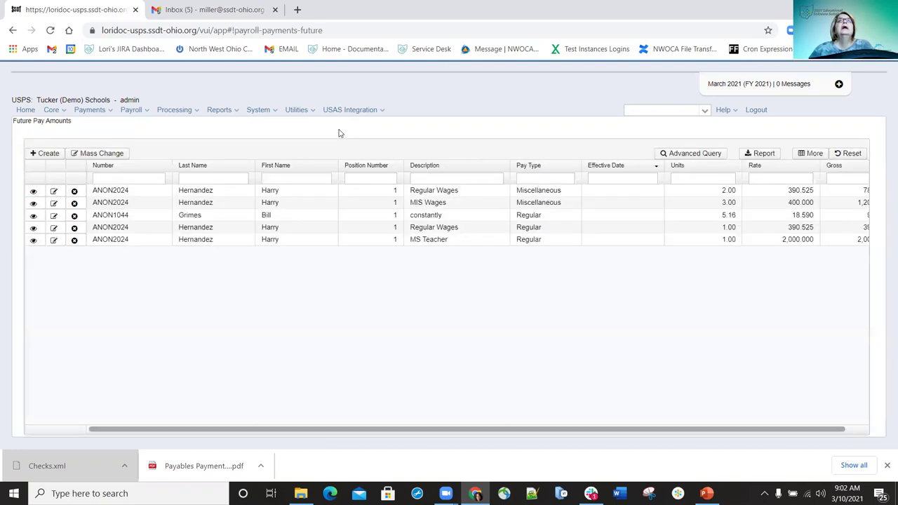
Create a new future pay amount and select the employee found by searching their name
{"action": "left_click", "coordinate": [49, 154]}
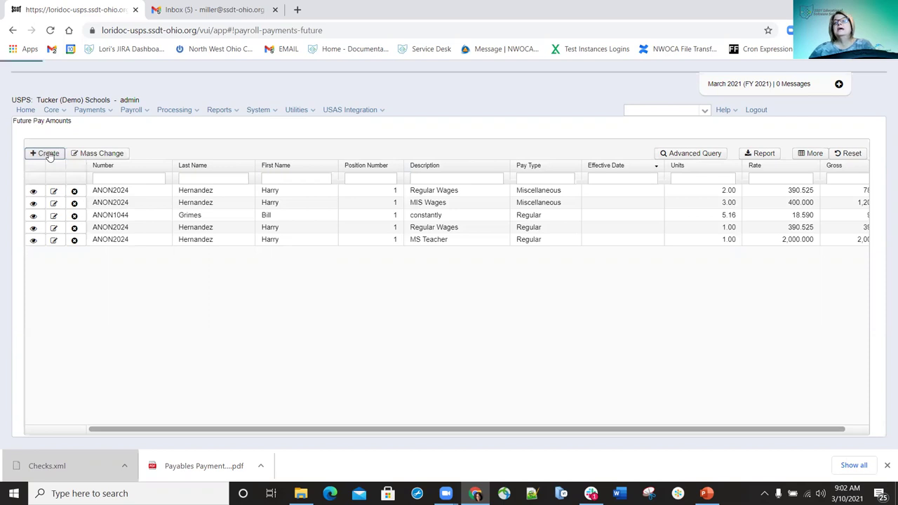
{"action": "left_click", "coordinate": [72, 129]}
{"action": "type", "text": "hernan"}
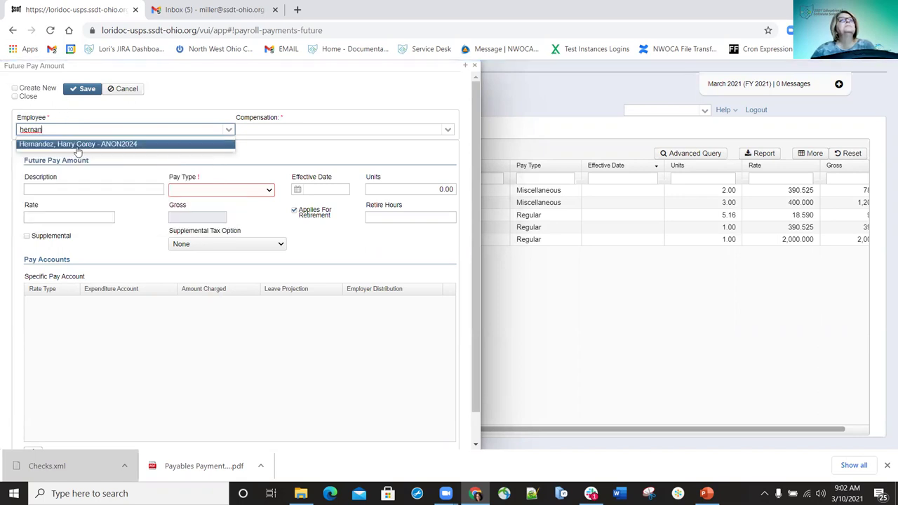
{"action": "left_click", "coordinate": [96, 143]}
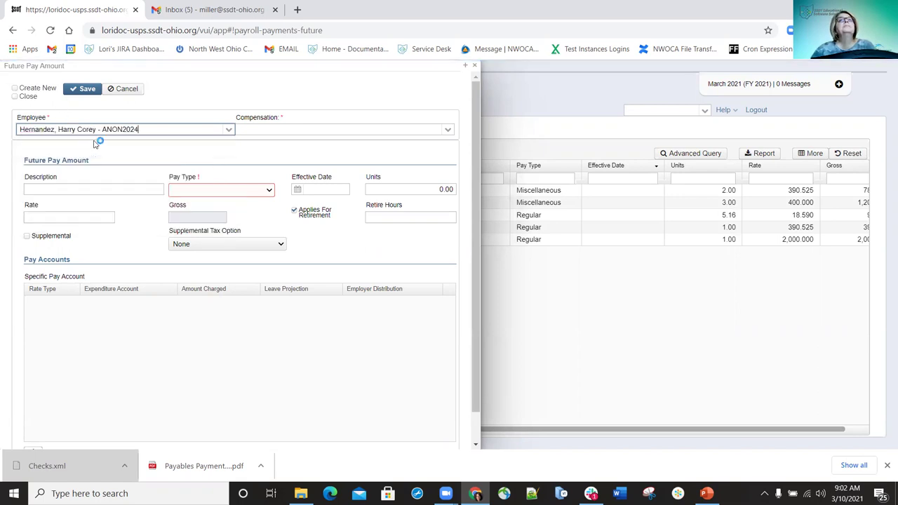
Set the compensation to Position 1 Teacher (Contract, Teacher Test)
{"action": "left_click", "coordinate": [449, 130]}
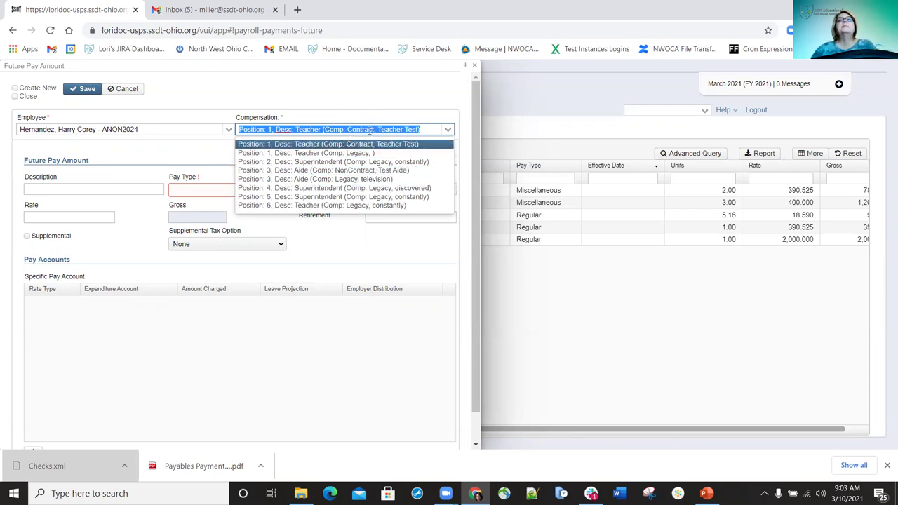
{"action": "left_click", "coordinate": [377, 129]}
{"action": "left_click", "coordinate": [377, 129]}
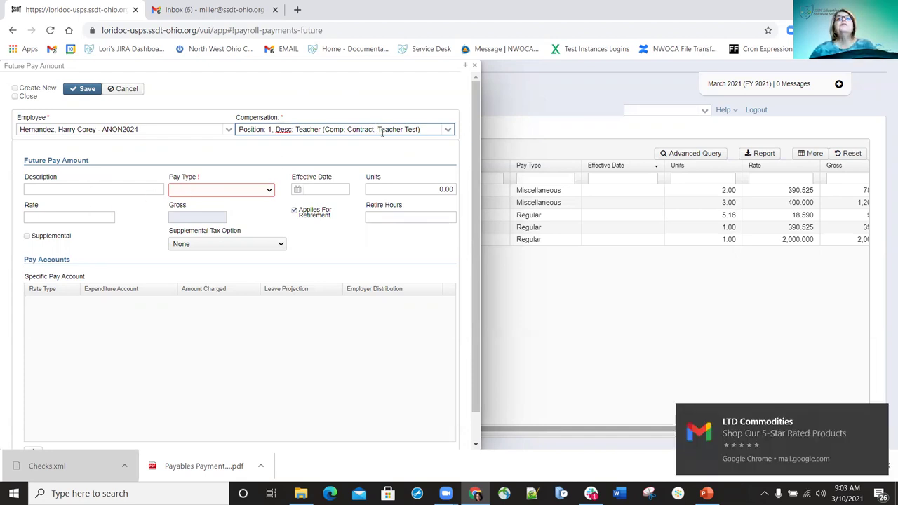
{"action": "left_click_drag", "start_coordinate": [380, 129], "coordinate": [421, 129]}
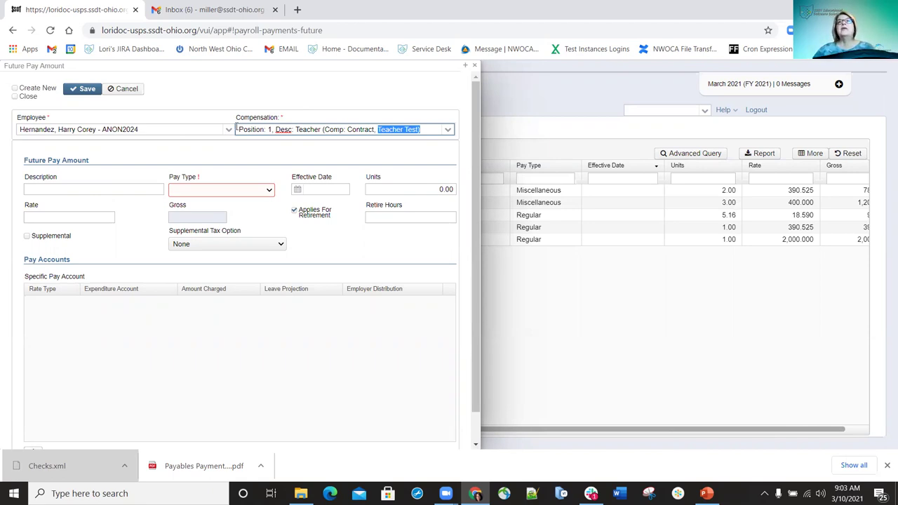
Enter the description 'Teacher Test-Extra Hours' and choose the Miscellaneous pay type
{"action": "left_click", "coordinate": [53, 187]}
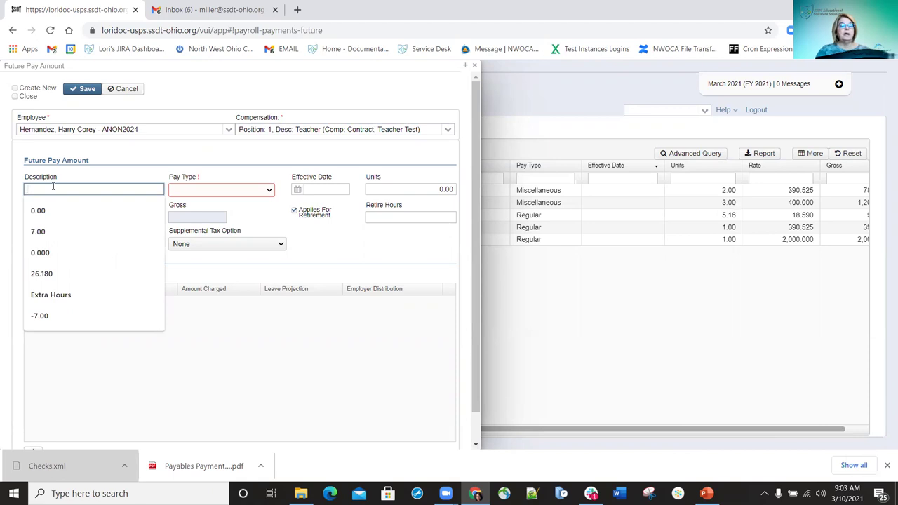
{"action": "type", "text": "Te"}
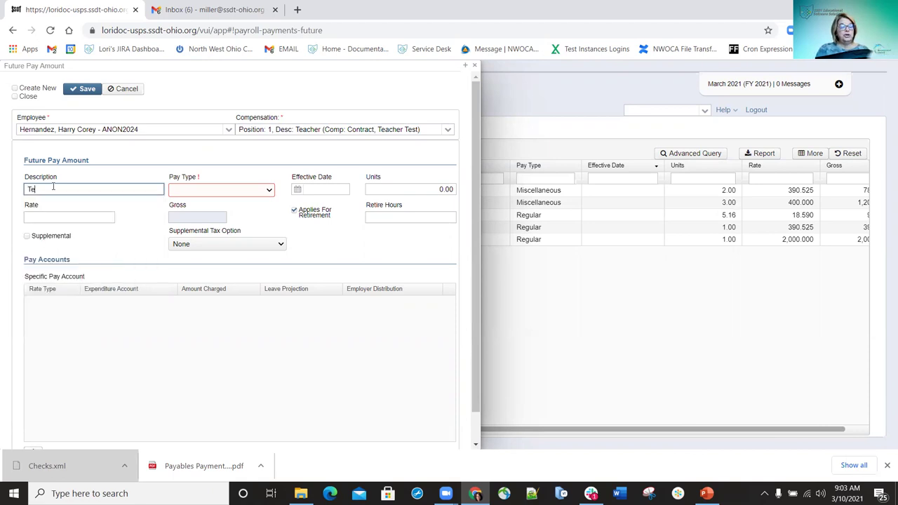
{"action": "type", "text": "acer Test"}
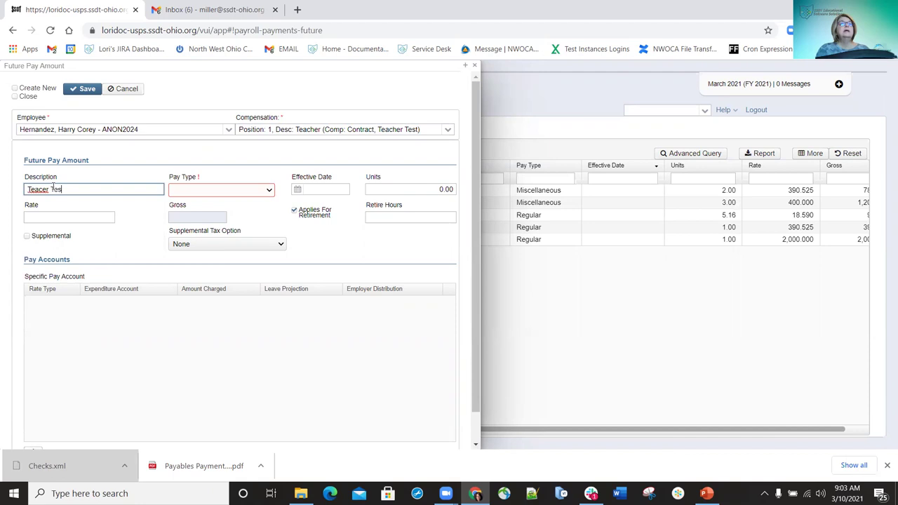
{"action": "key", "text": "BackSpace"}
{"action": "key", "text": "BackSpace"}
{"action": "key", "text": "BackSpace"}
{"action": "key", "text": "BackSpace"}
{"action": "key", "text": "BackSpace"}
{"action": "key", "text": "BackSpace"}
{"action": "key", "text": "BackSpace"}
{"action": "key", "text": "BackSpace"}
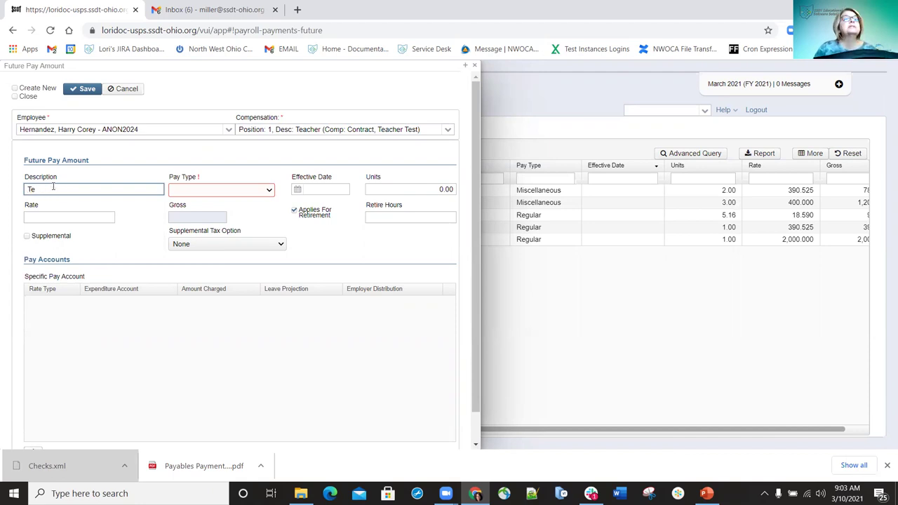
{"action": "type", "text": "acher"}
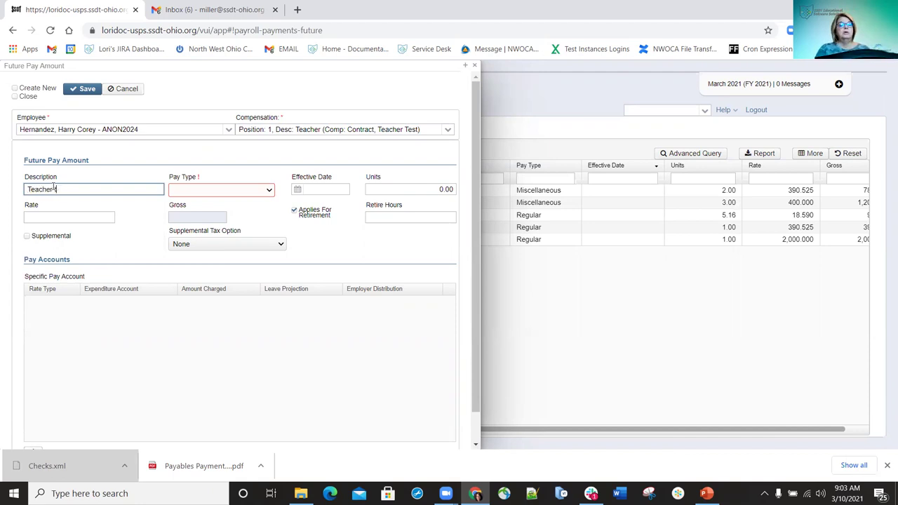
{"action": "type", "text": " Test-Extra Hours"}
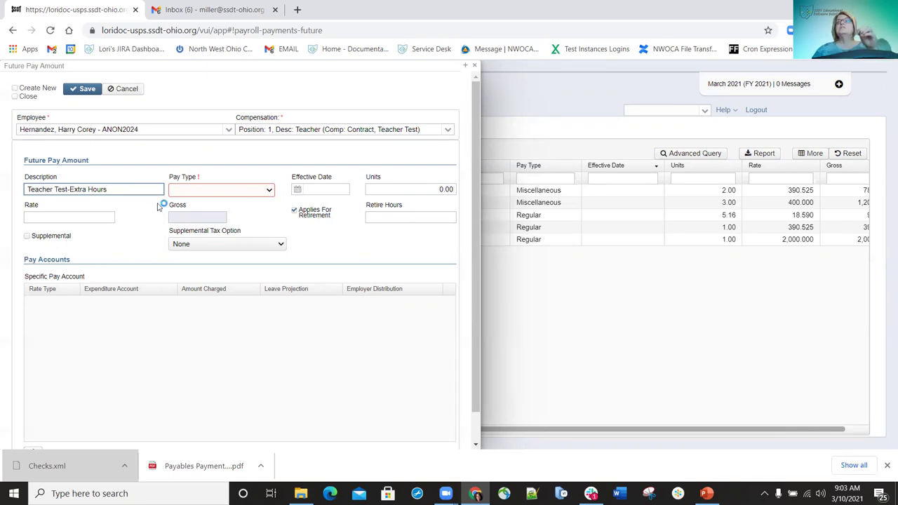
{"action": "left_click", "coordinate": [269, 192]}
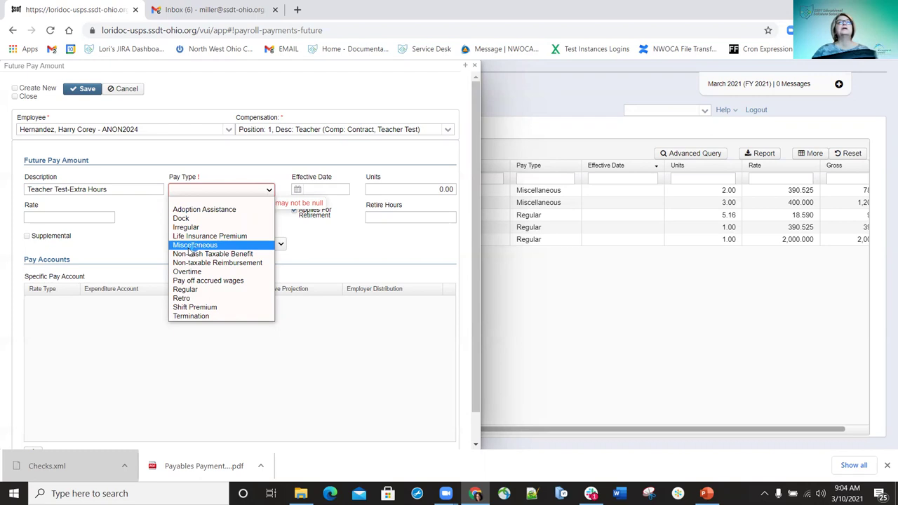
{"action": "left_click", "coordinate": [192, 247]}
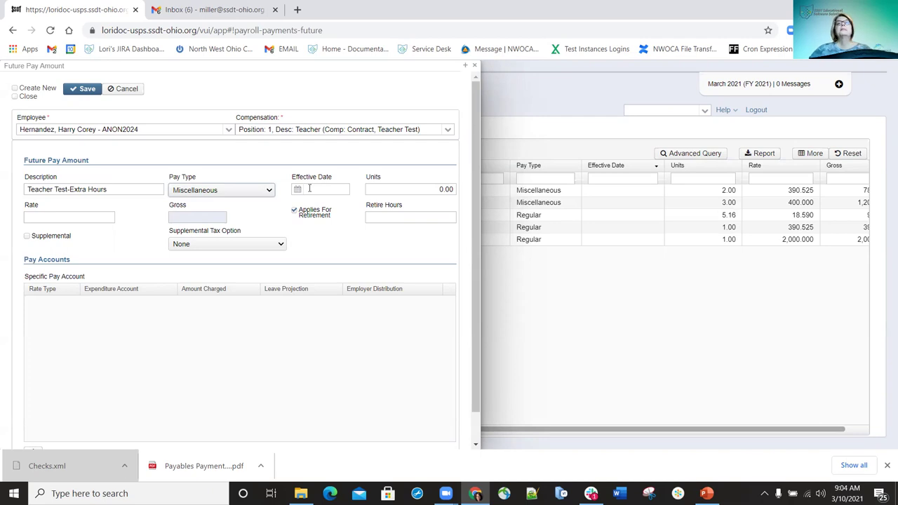
Enter 2 units at rate 100, apply it for retirement, and set retire hours to 2
{"action": "left_click", "coordinate": [417, 189]}
{"action": "type", "text": "2"}
{"action": "key", "text": "Tab"}
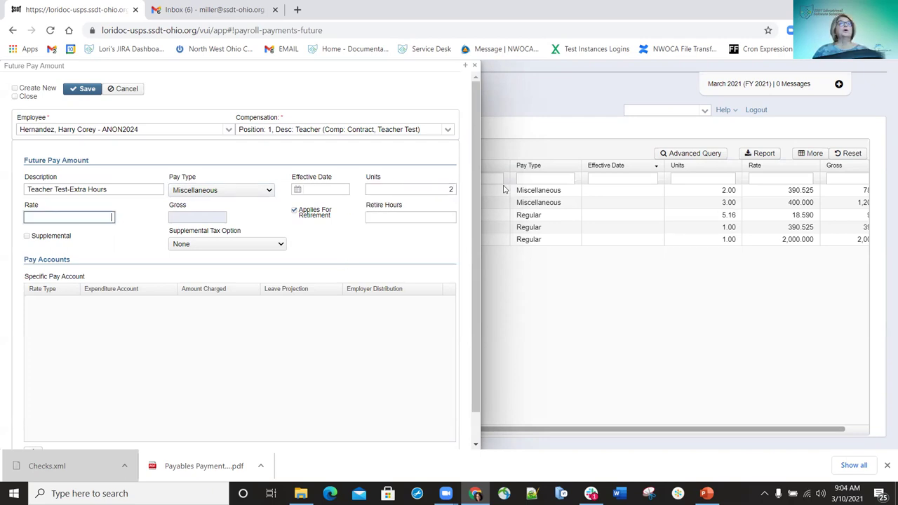
{"action": "type", "text": "100"}
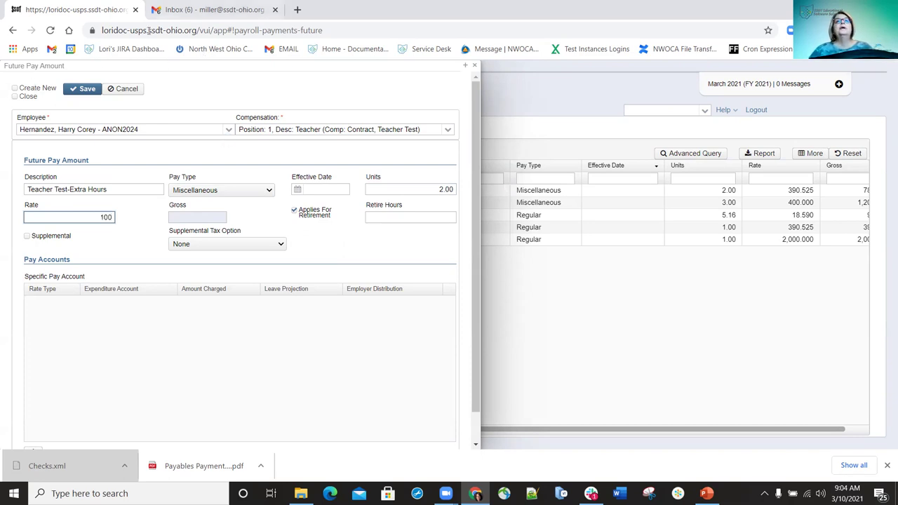
{"action": "left_click", "coordinate": [295, 217]}
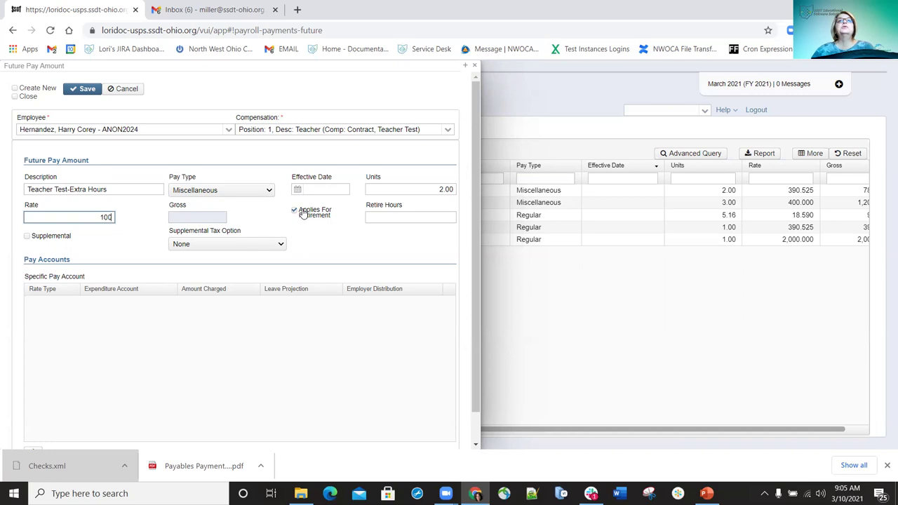
{"action": "left_click", "coordinate": [294, 212]}
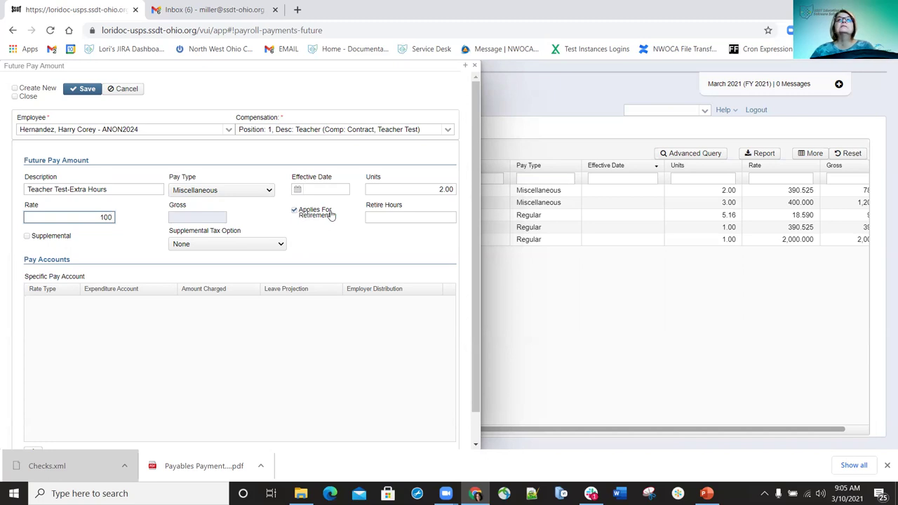
{"action": "left_click", "coordinate": [415, 216]}
{"action": "type", "text": "24"}
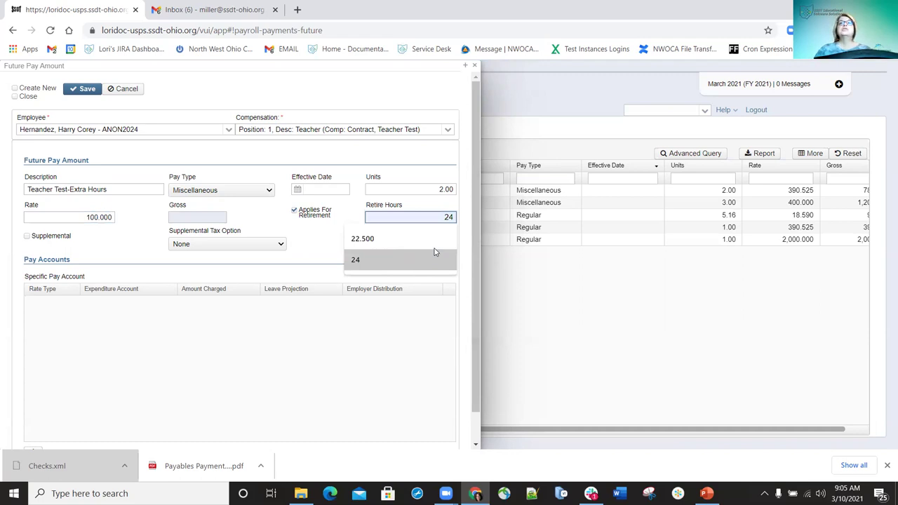
{"action": "key", "text": "BackSpace"}
{"action": "key", "text": "BackSpace"}
{"action": "type", "text": "2"}
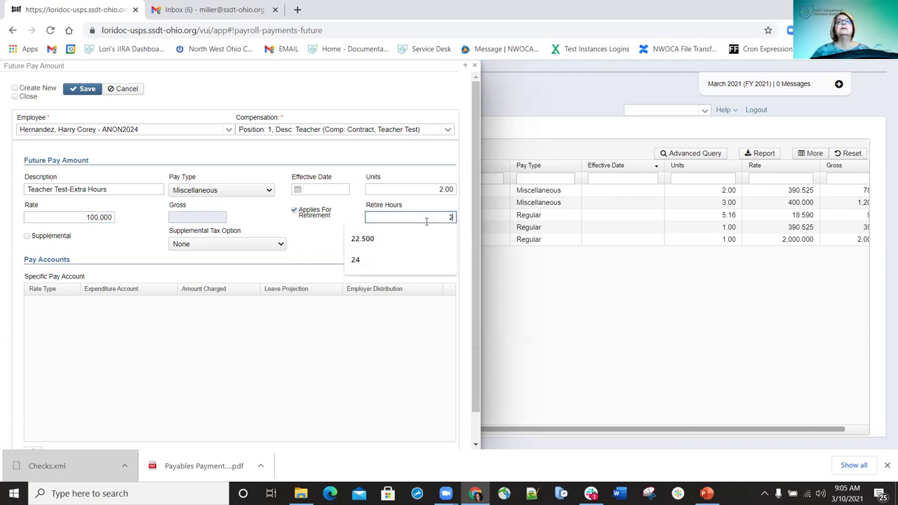
{"action": "left_click", "coordinate": [354, 364]}
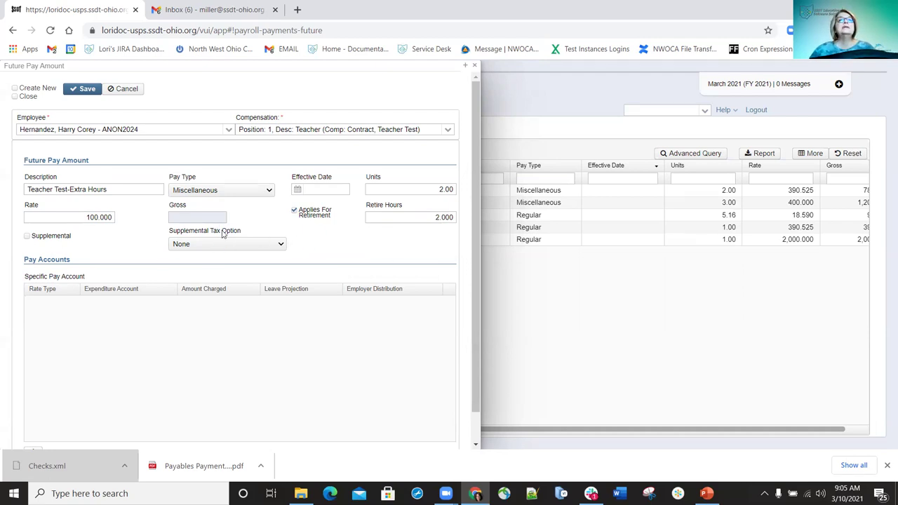
Add a pay account line with the Percent rate type
{"action": "scroll", "coordinate": [238, 256], "scroll_direction": "down", "scroll_amount": 1}
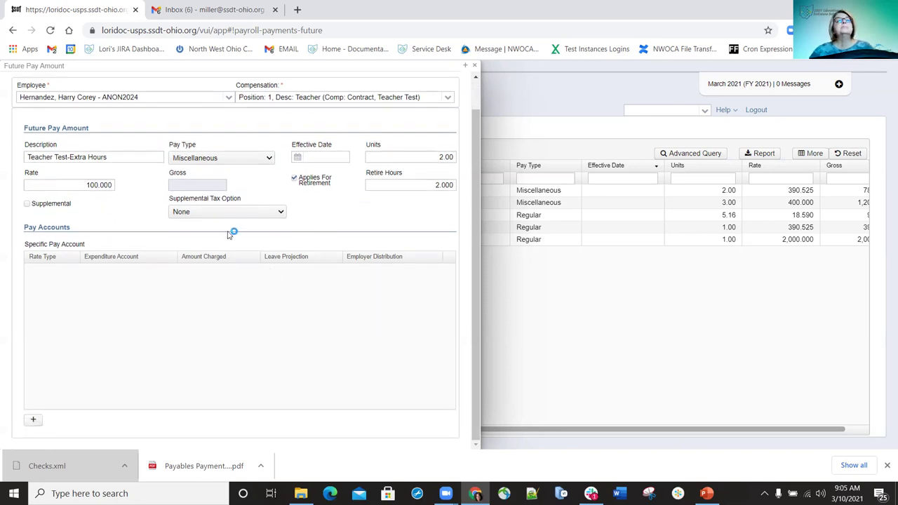
{"action": "scroll", "coordinate": [171, 210], "scroll_direction": "up", "scroll_amount": 1}
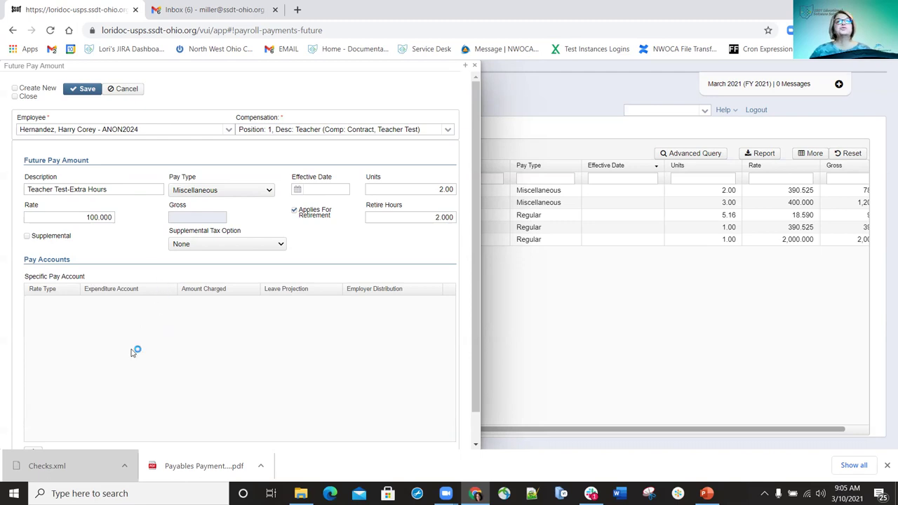
{"action": "scroll", "coordinate": [132, 351], "scroll_direction": "down", "scroll_amount": 1}
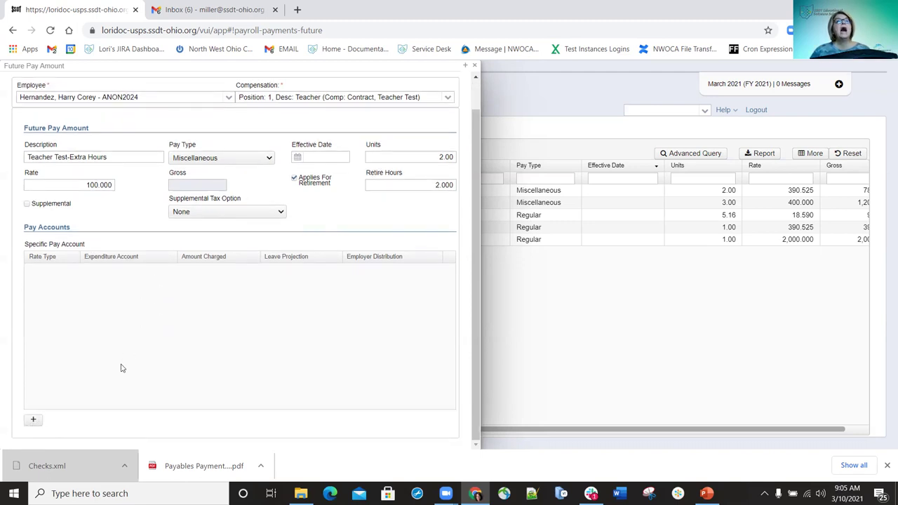
{"action": "scroll", "coordinate": [105, 295], "scroll_direction": "up", "scroll_amount": 1}
{"action": "scroll", "coordinate": [56, 360], "scroll_direction": "down", "scroll_amount": 1}
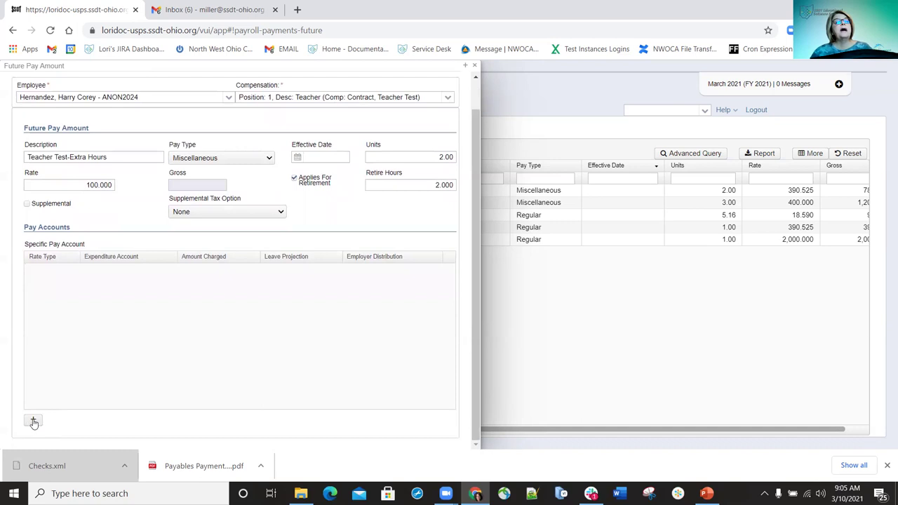
{"action": "left_click", "coordinate": [35, 421]}
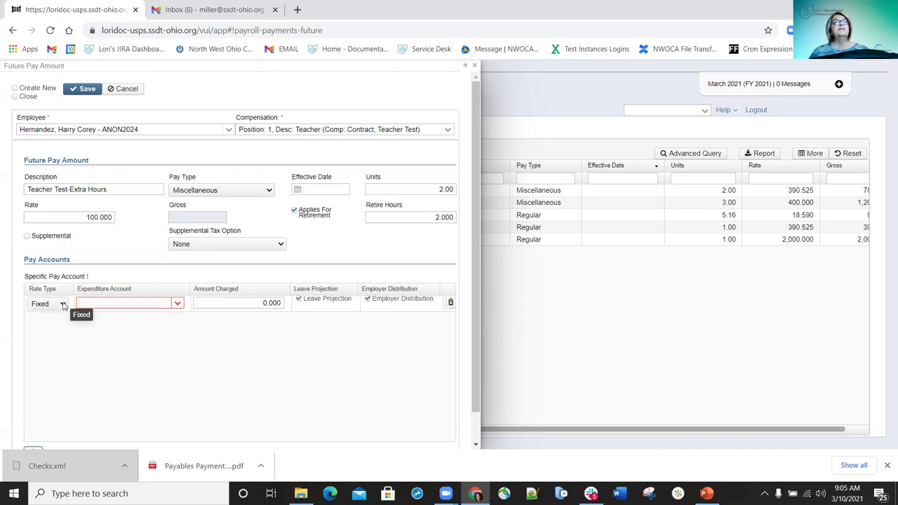
{"action": "left_click", "coordinate": [63, 304]}
{"action": "left_click", "coordinate": [46, 322]}
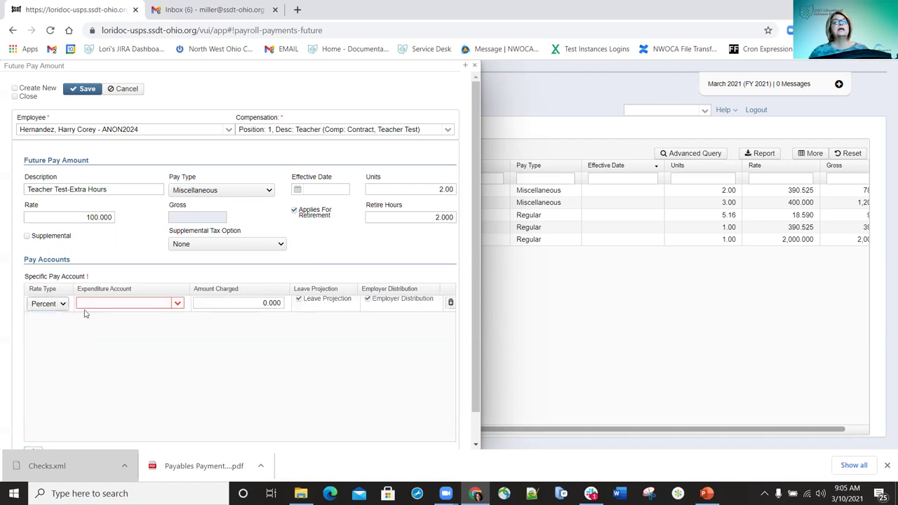
Charge 100 percent to account 1100-112 with Leave Projection and Employer Distribution unchecked
{"action": "left_click", "coordinate": [147, 303]}
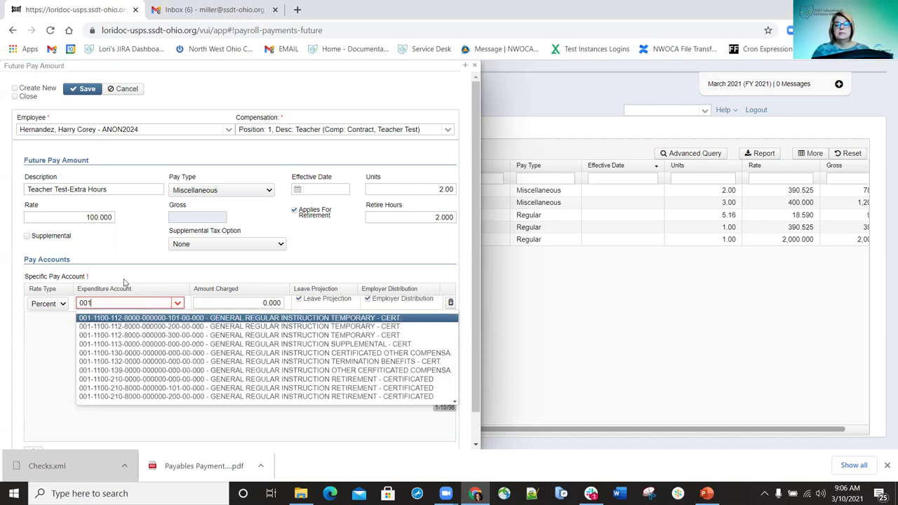
{"action": "type", "text": "11"}
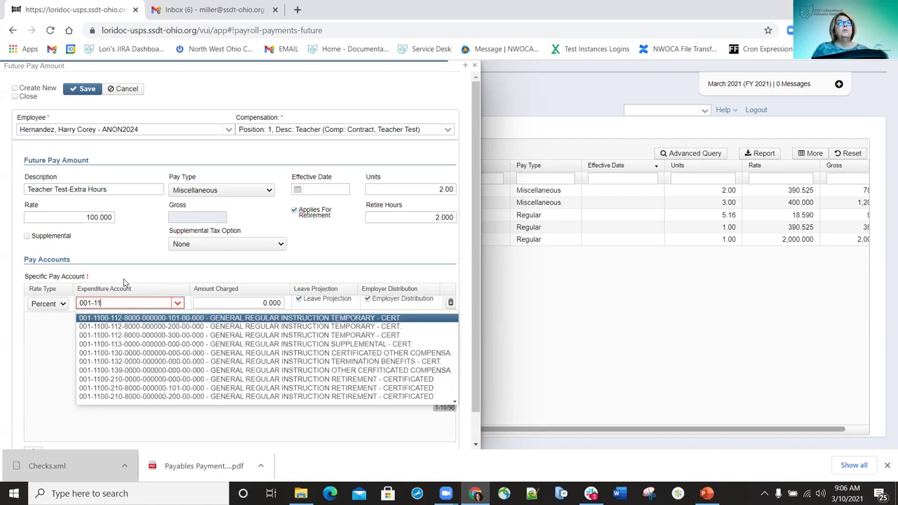
{"action": "type", "text": "00-112"}
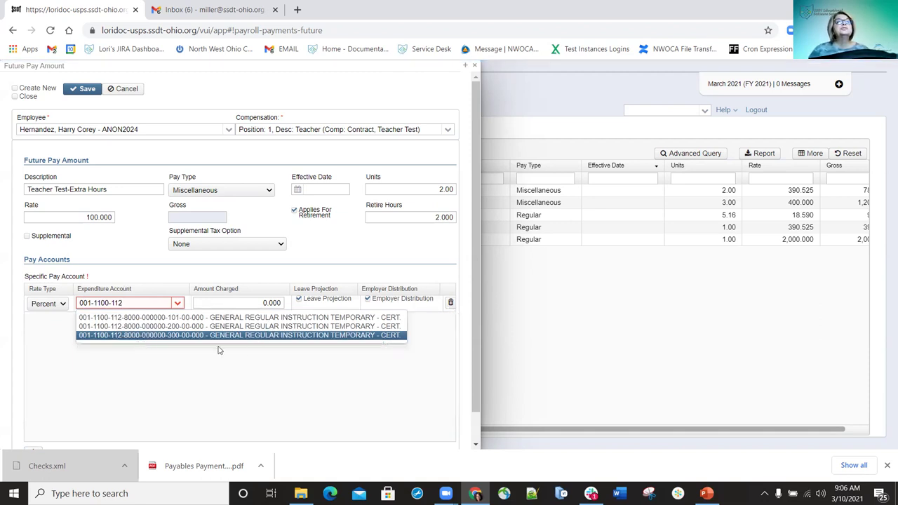
{"action": "left_click", "coordinate": [165, 317]}
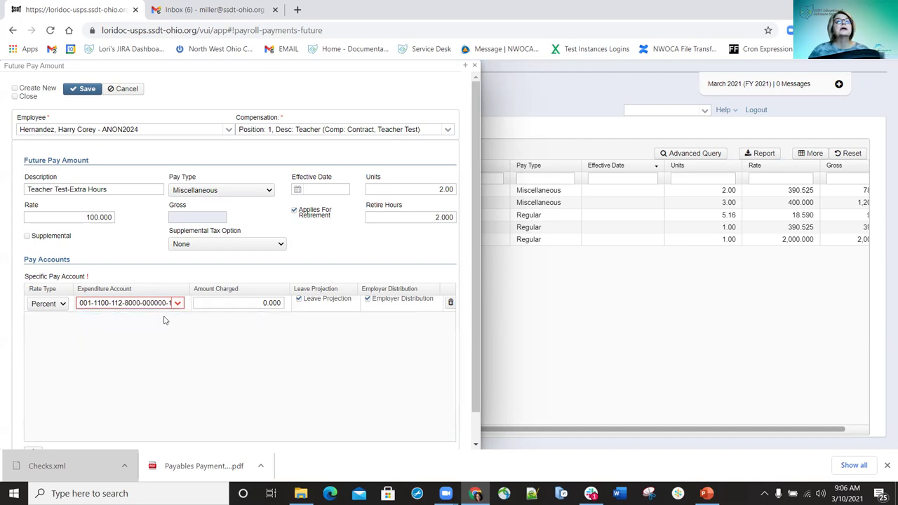
{"action": "left_click", "coordinate": [256, 303]}
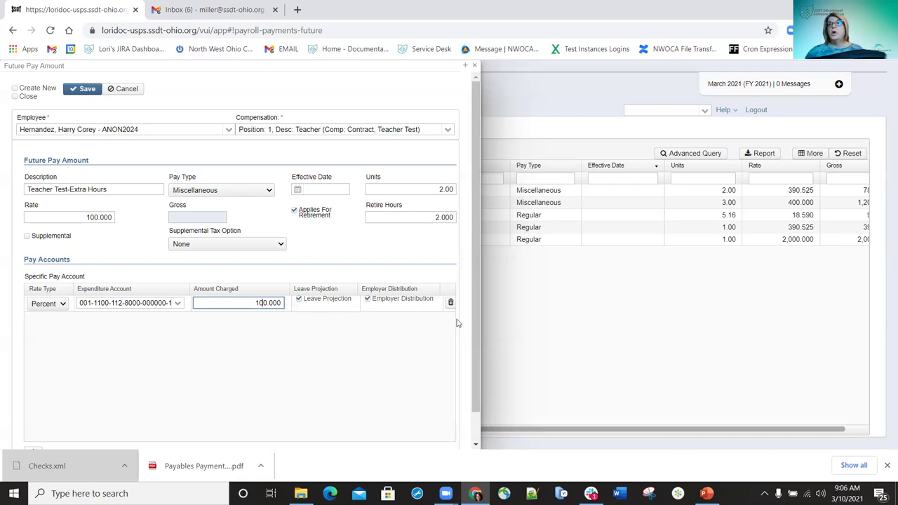
{"action": "left_click", "coordinate": [300, 299]}
{"action": "left_click", "coordinate": [367, 300]}
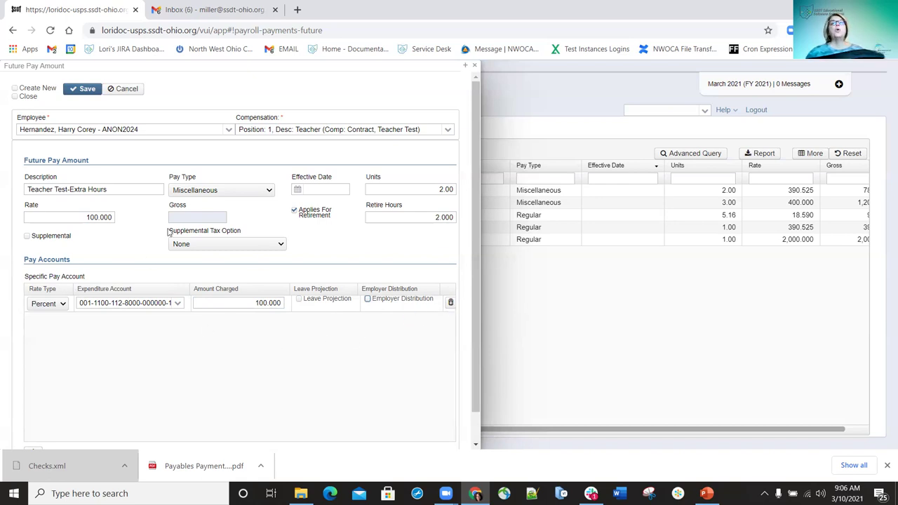
{"action": "left_click", "coordinate": [82, 89]}
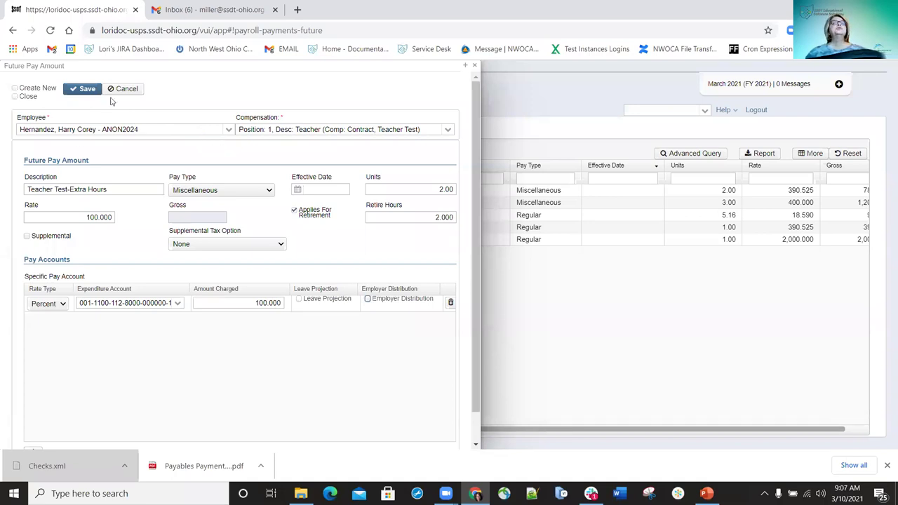
Save the extra hours pay amount with Create New checked, switch the employee, then close the form
{"action": "left_click", "coordinate": [14, 88]}
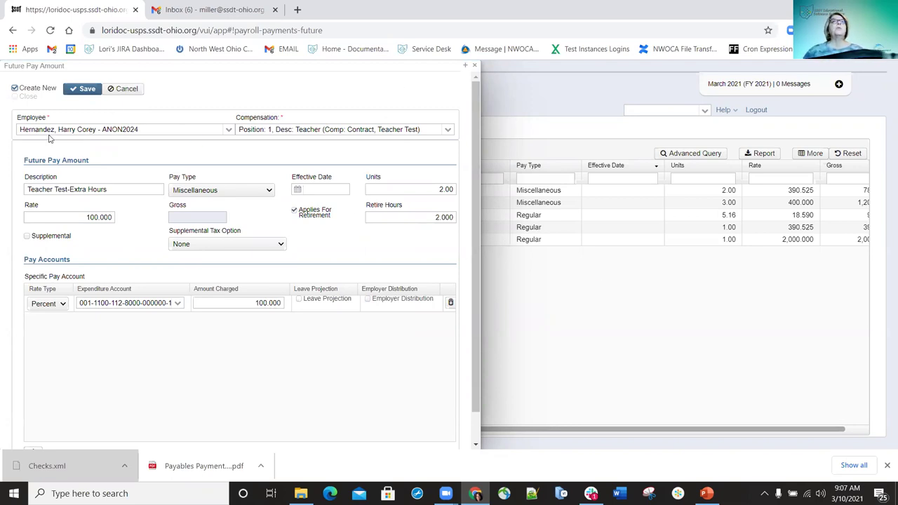
{"action": "left_click", "coordinate": [82, 90]}
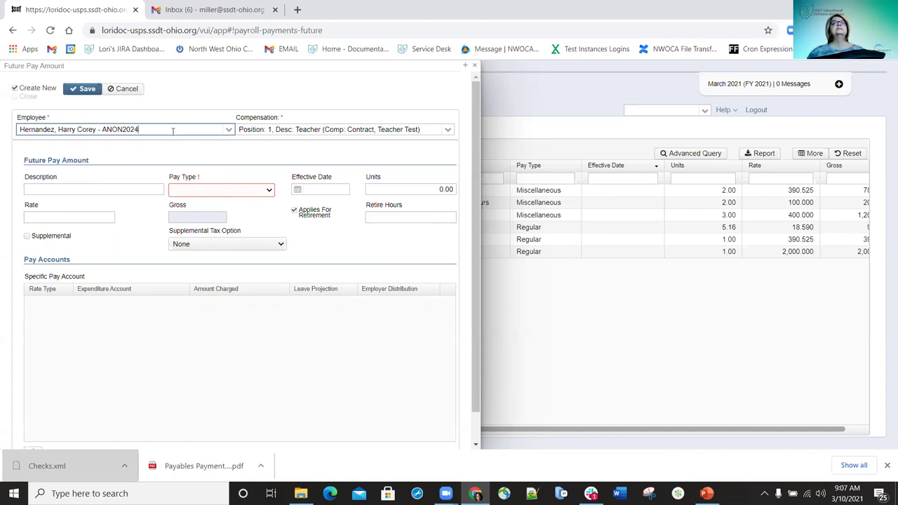
{"action": "left_click_drag", "start_coordinate": [172, 131], "coordinate": [22, 130]}
{"action": "key", "text": "BackSpace"}
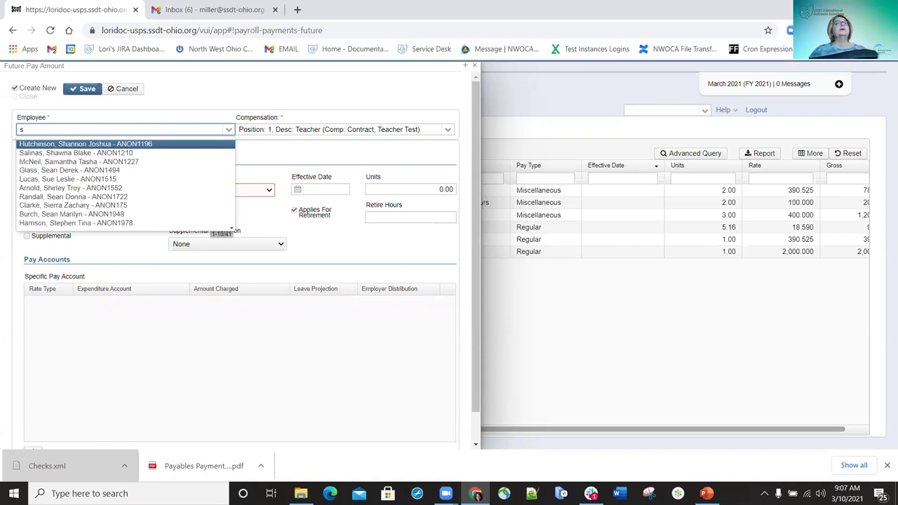
{"action": "left_click", "coordinate": [105, 152]}
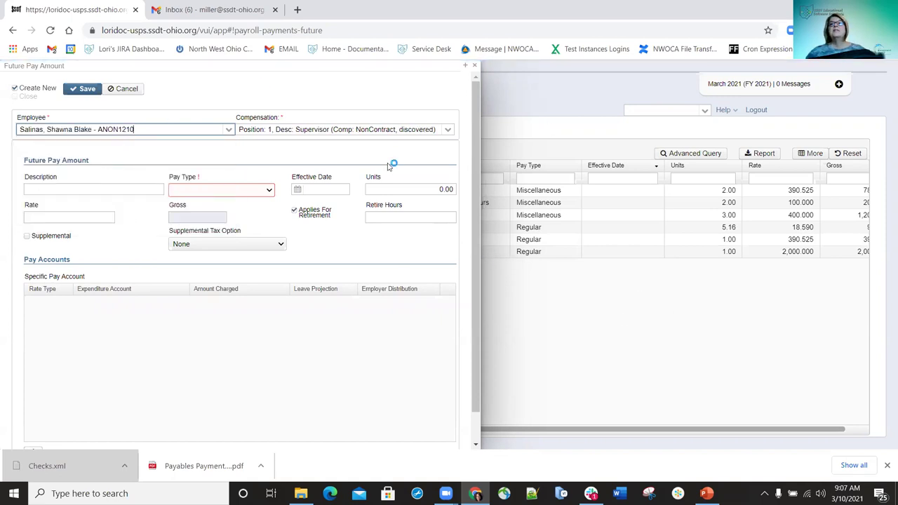
{"action": "left_click", "coordinate": [14, 89]}
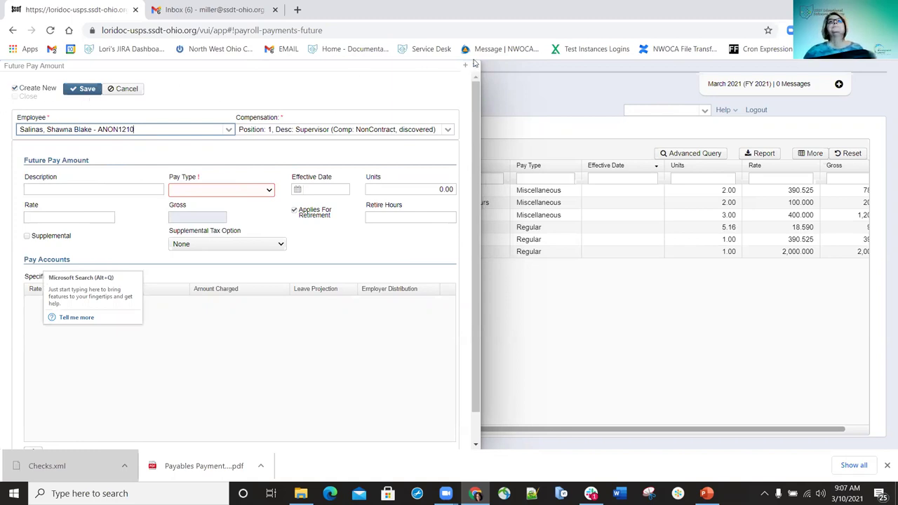
{"action": "left_click", "coordinate": [474, 102]}
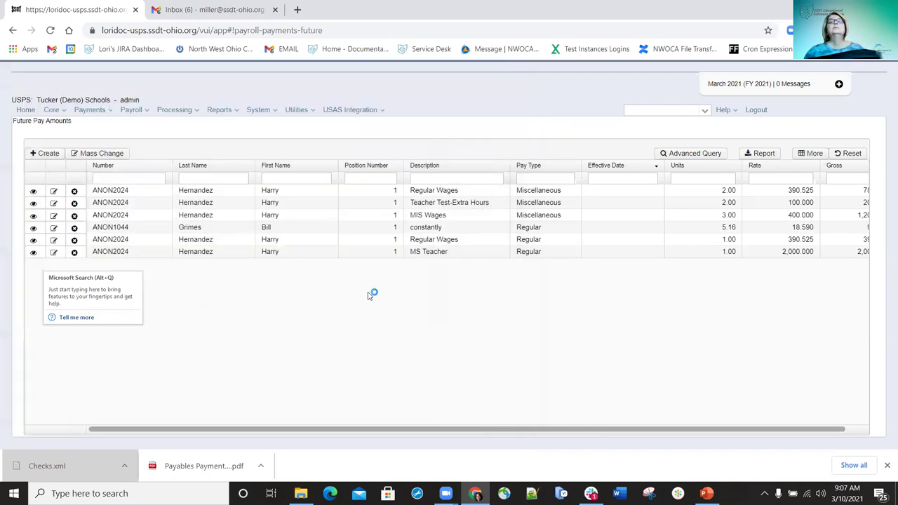
Edit the Miscellaneous Regular Wages pay amount, change its description to MISC, and save
{"action": "left_click", "coordinate": [422, 282]}
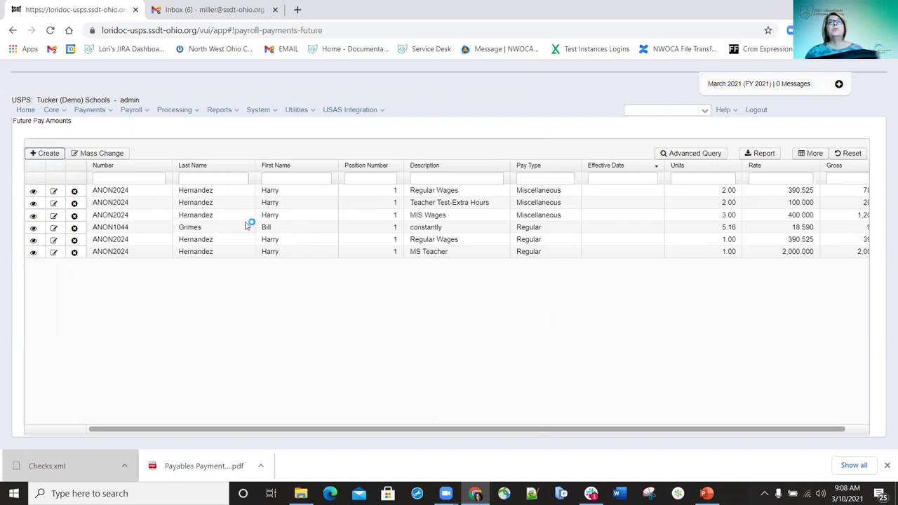
{"action": "left_click", "coordinate": [54, 192]}
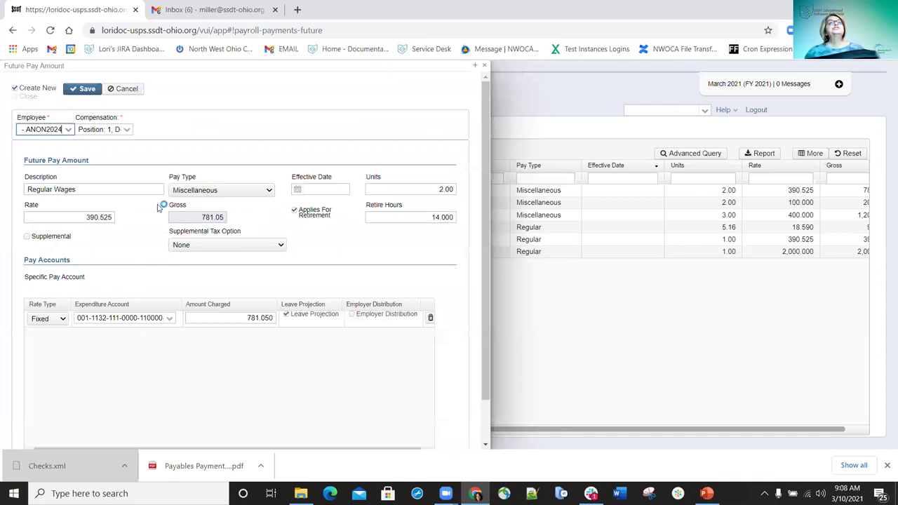
{"action": "left_click", "coordinate": [113, 185]}
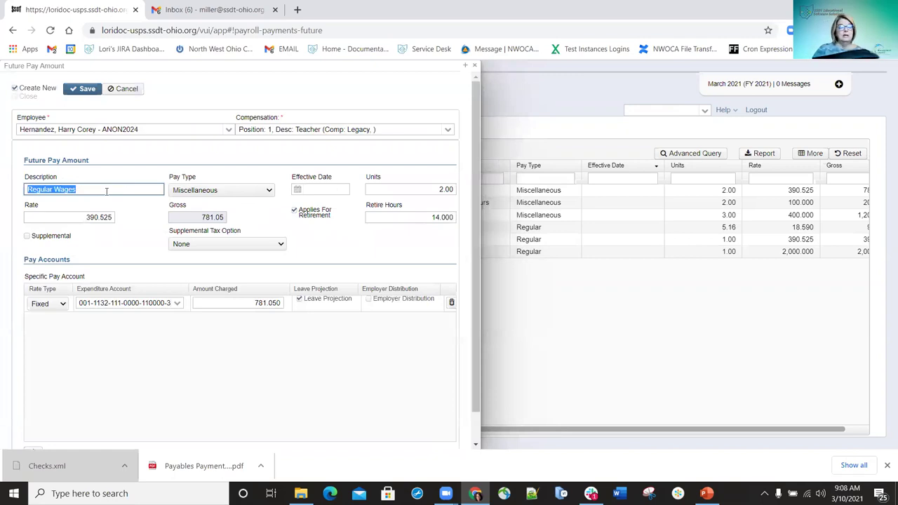
{"action": "type", "text": "Mi"}
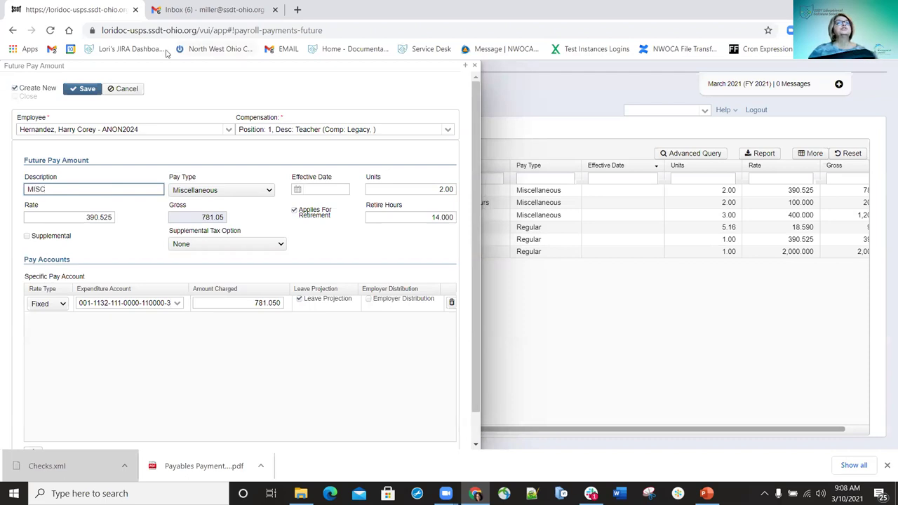
{"action": "left_click", "coordinate": [82, 88]}
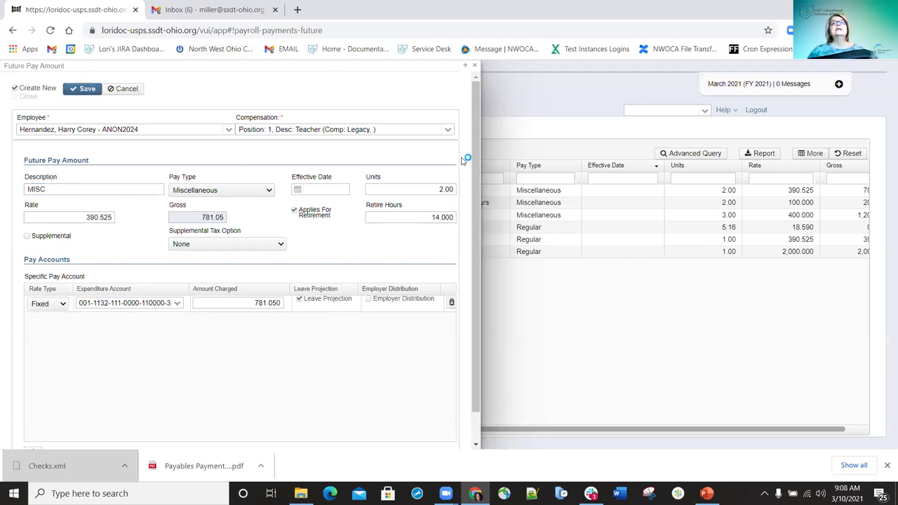
{"action": "left_click", "coordinate": [473, 65]}
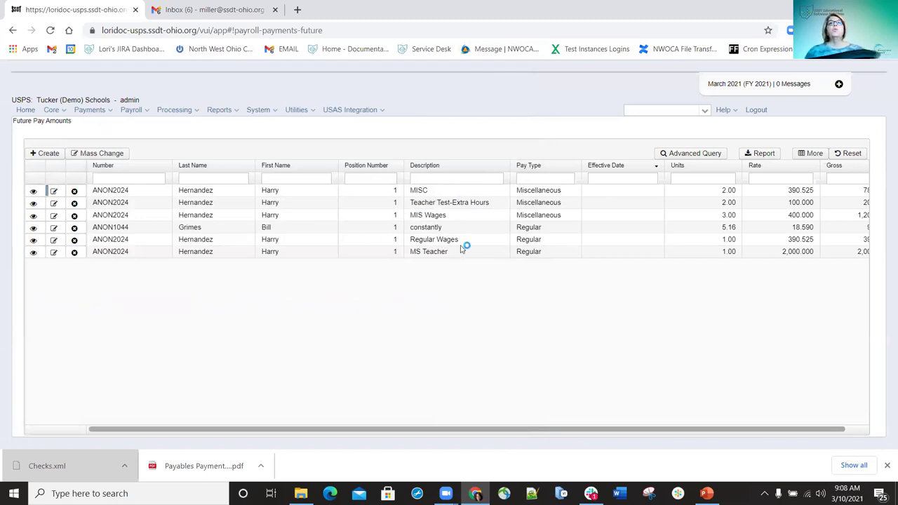
Change the Regular-type Regular Wages entry to description MISC with pay type Miscellaneous, and save
{"action": "left_click", "coordinate": [55, 242]}
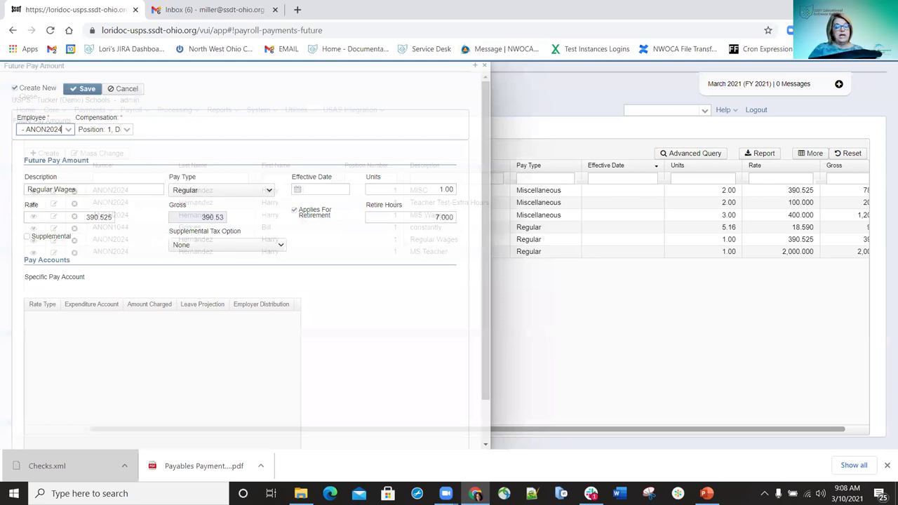
{"action": "triple_click", "coordinate": [49, 190]}
{"action": "type", "text": "MISC"}
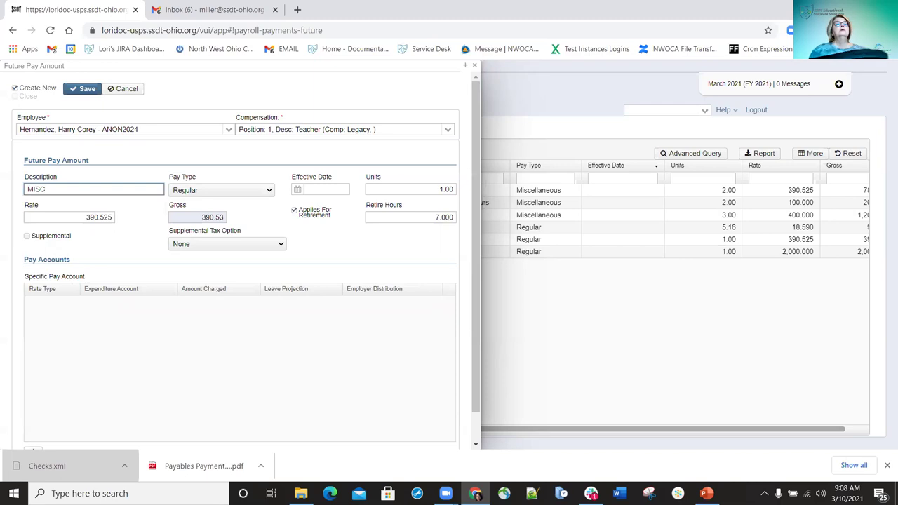
{"action": "left_click", "coordinate": [269, 190]}
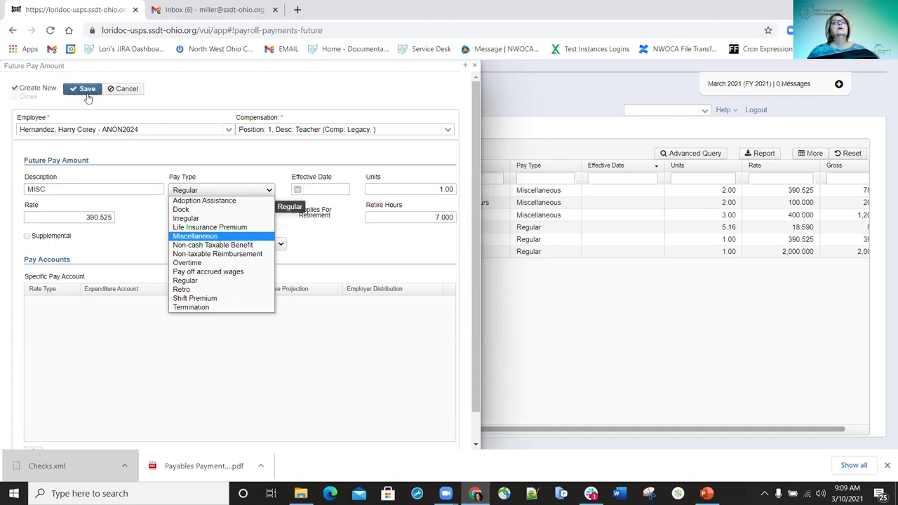
{"action": "key", "text": "Return"}
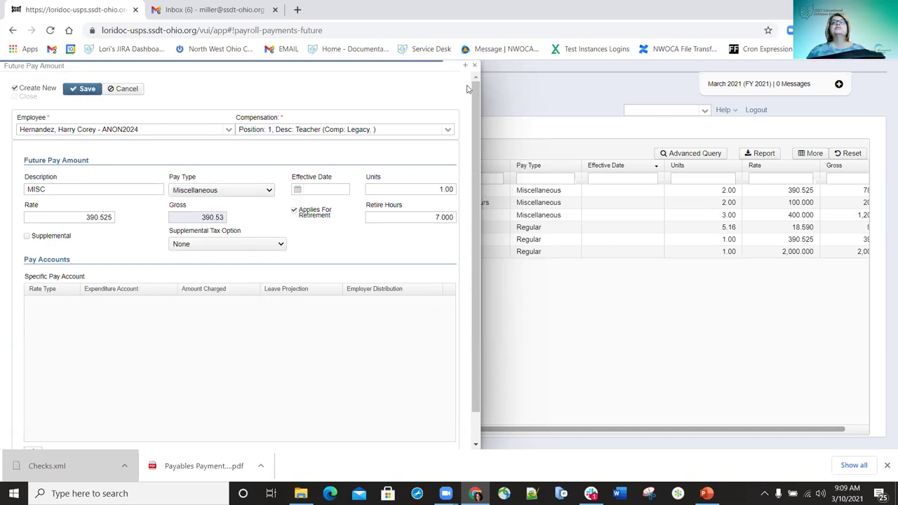
{"action": "key", "text": "Return"}
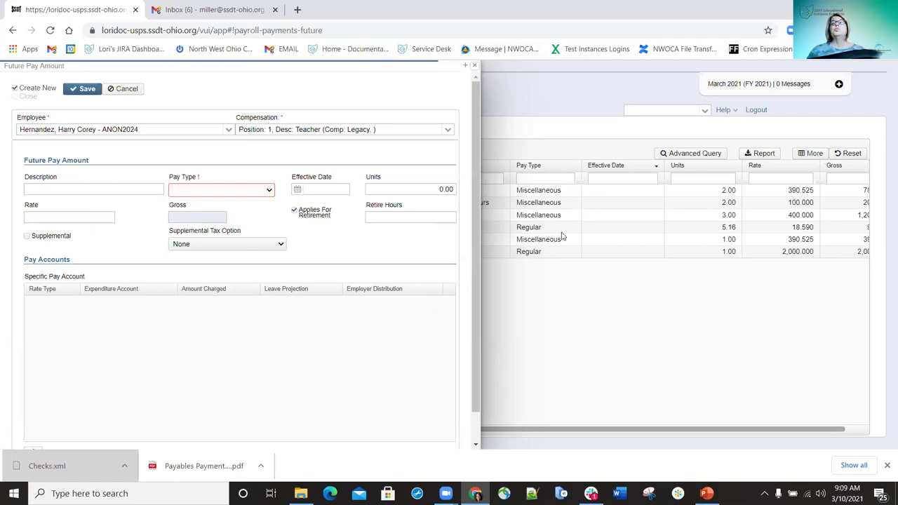
{"action": "left_click", "coordinate": [538, 263]}
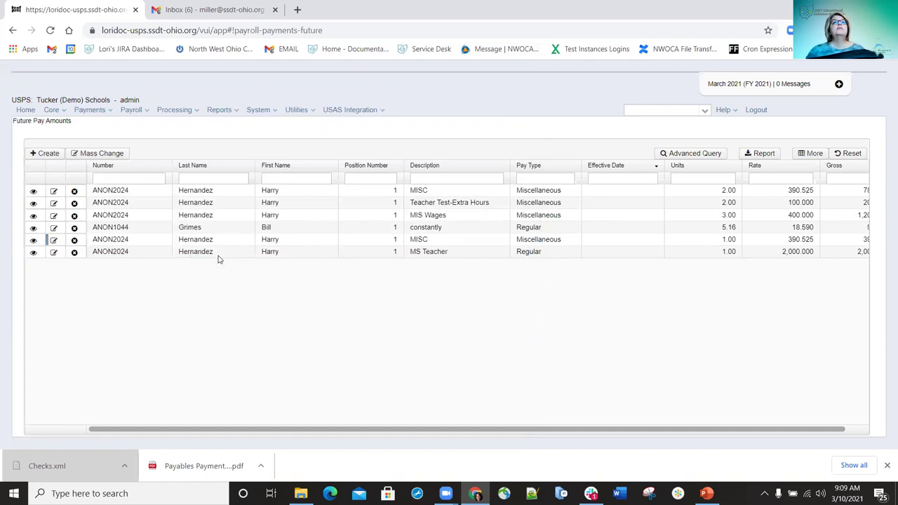
Save the MS Teacher future pay amount with the Miscellaneous pay type
{"action": "left_click", "coordinate": [55, 251]}
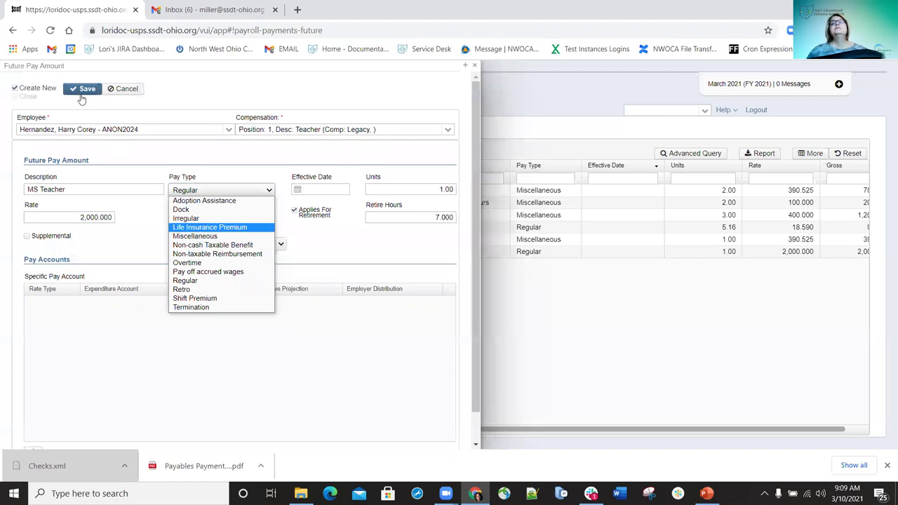
{"action": "left_click", "coordinate": [465, 66]}
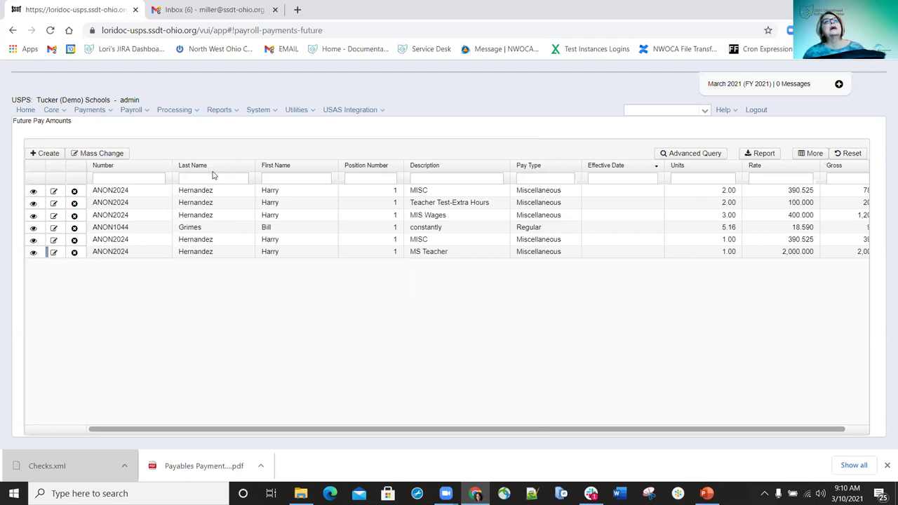
Sort the Future Pay Amounts list by Last Name, ascending
{"action": "left_click", "coordinate": [226, 167]}
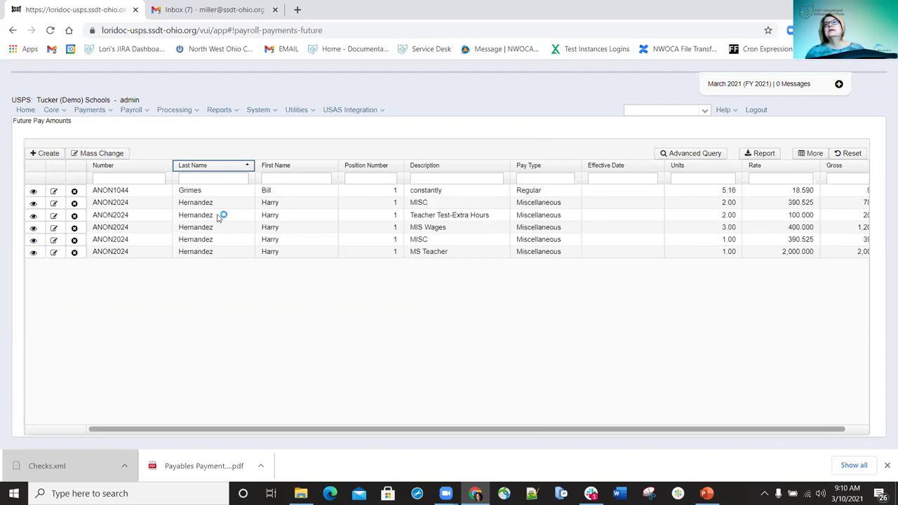
{"action": "left_click", "coordinate": [227, 167]}
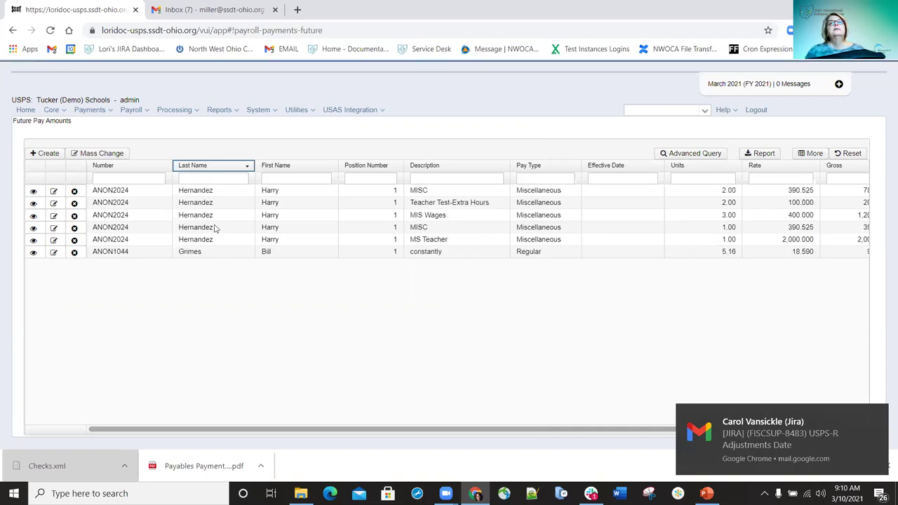
{"action": "left_click", "coordinate": [227, 167]}
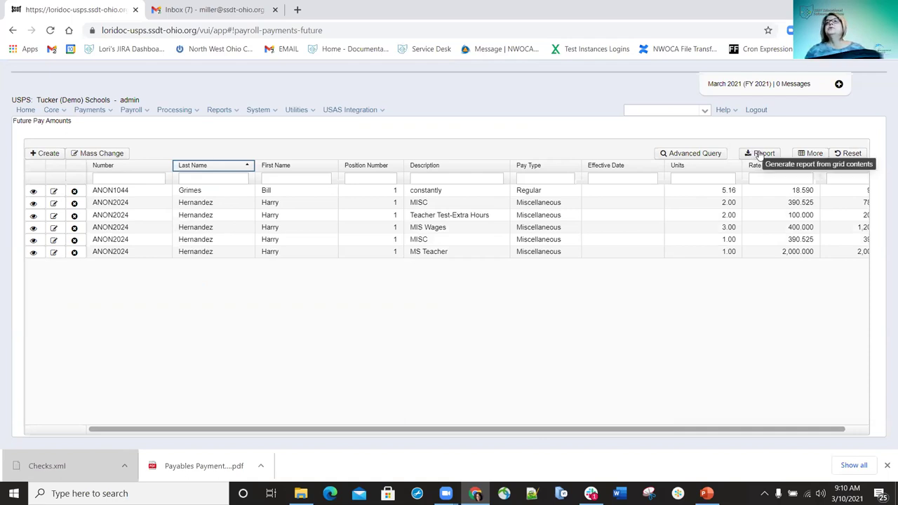
Save the FuturePayAmount Report PDF to Downloads, open it, then return to the USPS tab
{"action": "left_click", "coordinate": [760, 156]}
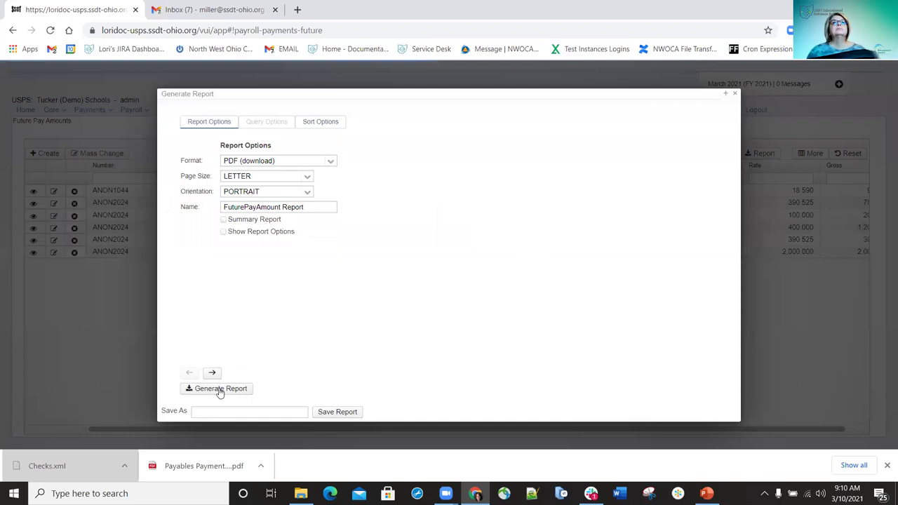
{"action": "left_click", "coordinate": [219, 390]}
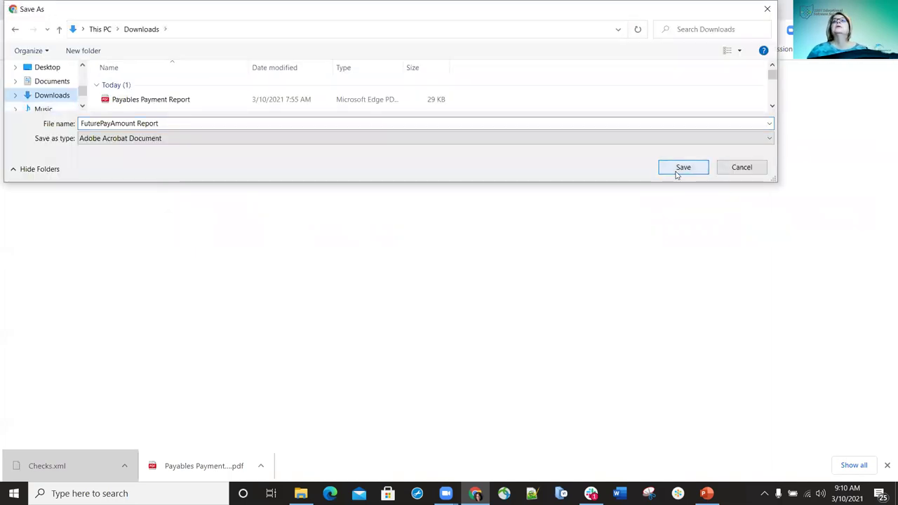
{"action": "left_click", "coordinate": [676, 168]}
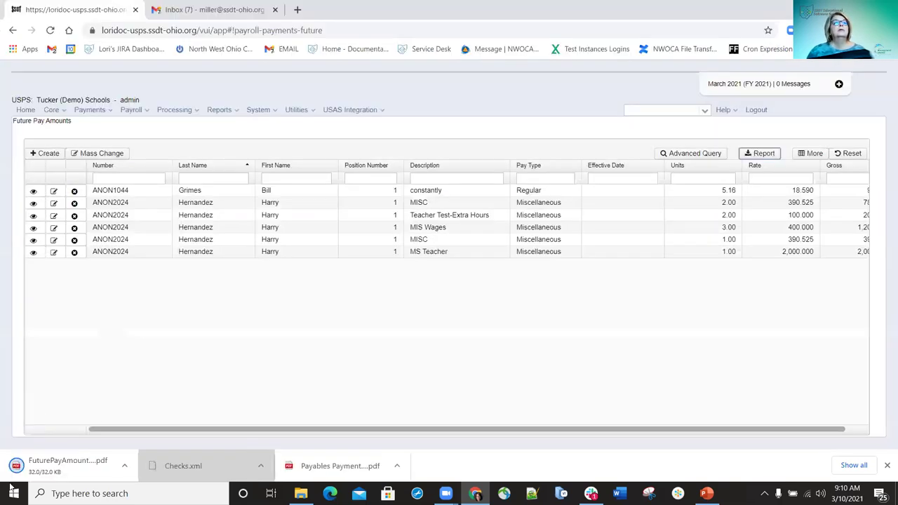
{"action": "left_click", "coordinate": [59, 471]}
{"action": "left_click", "coordinate": [59, 472]}
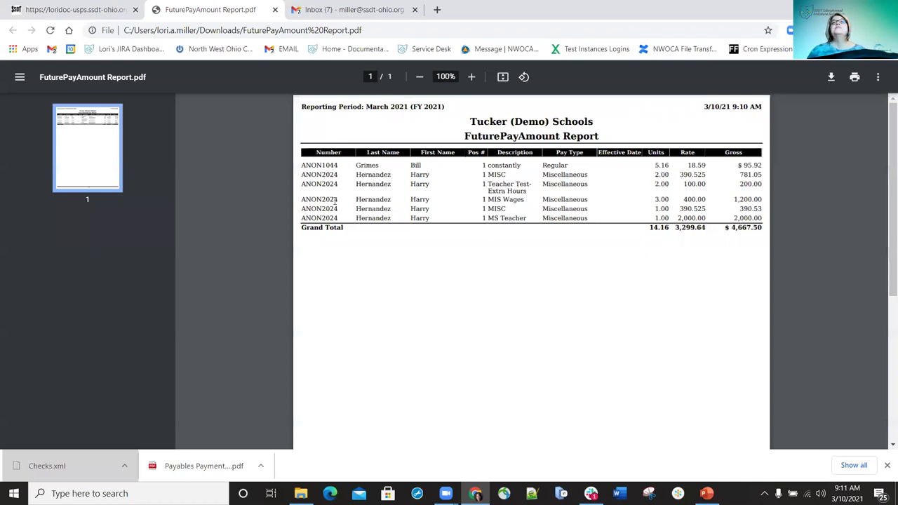
{"action": "left_click", "coordinate": [82, 10]}
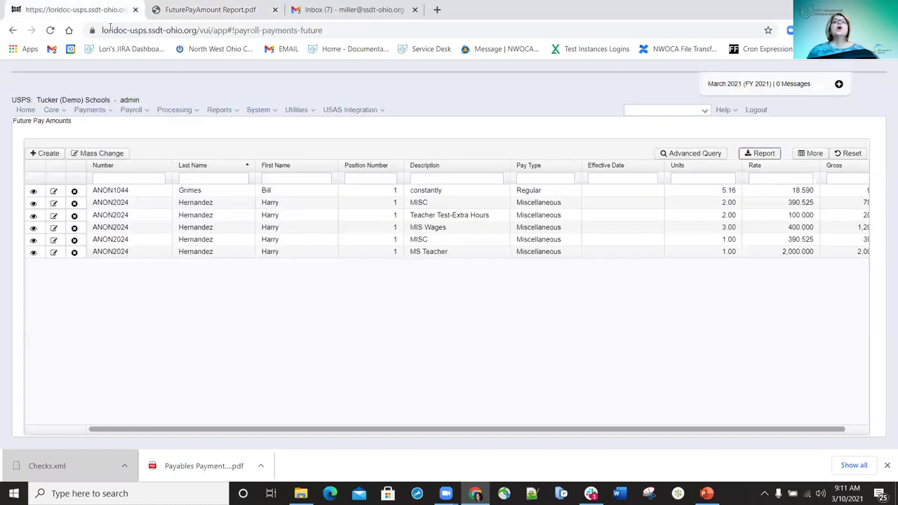
Go to Reports > Report Manager and scroll down to the SSDT Future Pay Amount Report
{"action": "left_click", "coordinate": [231, 112]}
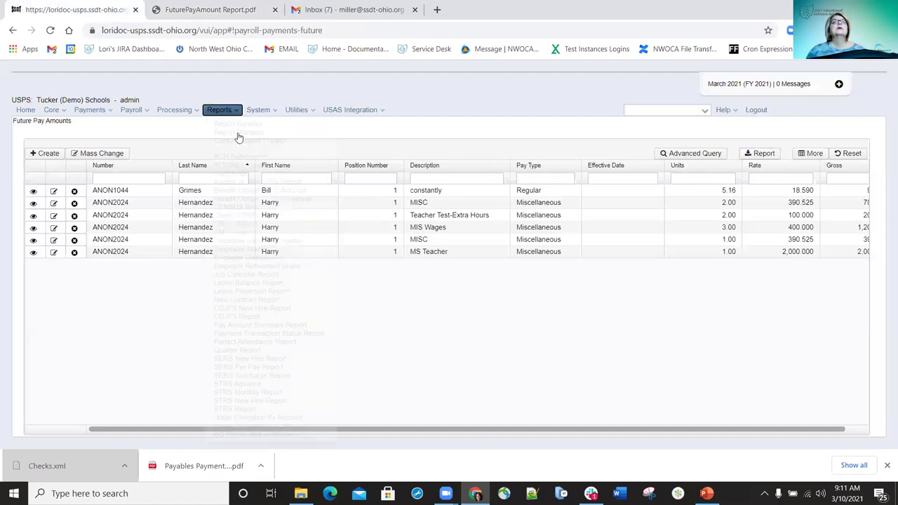
{"action": "left_click", "coordinate": [239, 134]}
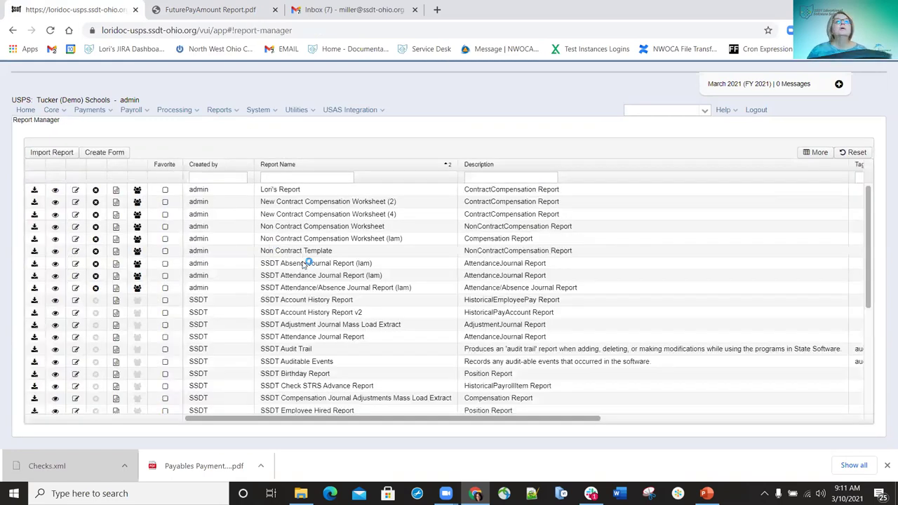
{"action": "scroll", "coordinate": [317, 322], "scroll_direction": "down", "scroll_amount": 1}
{"action": "scroll", "coordinate": [301, 362], "scroll_direction": "down", "scroll_amount": 1}
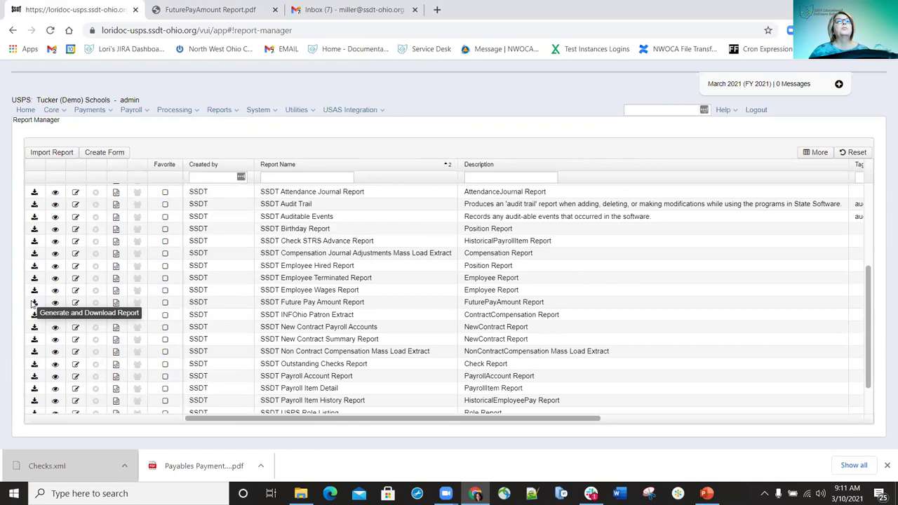
Rename the Future Pay Amount Report to '3-15-21 FUTURE DetailReport' and generate it
{"action": "left_click", "coordinate": [33, 303]}
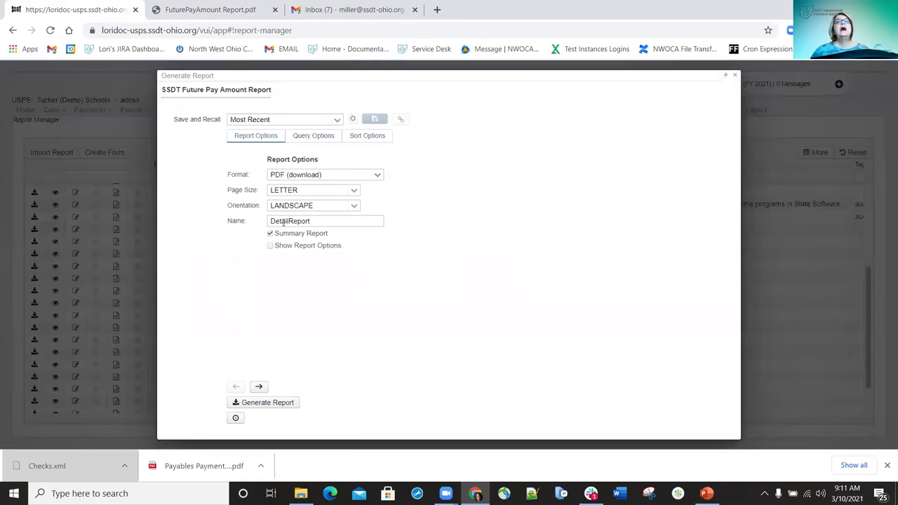
{"action": "left_click", "coordinate": [270, 218]}
{"action": "type", "text": "3-15-21"}
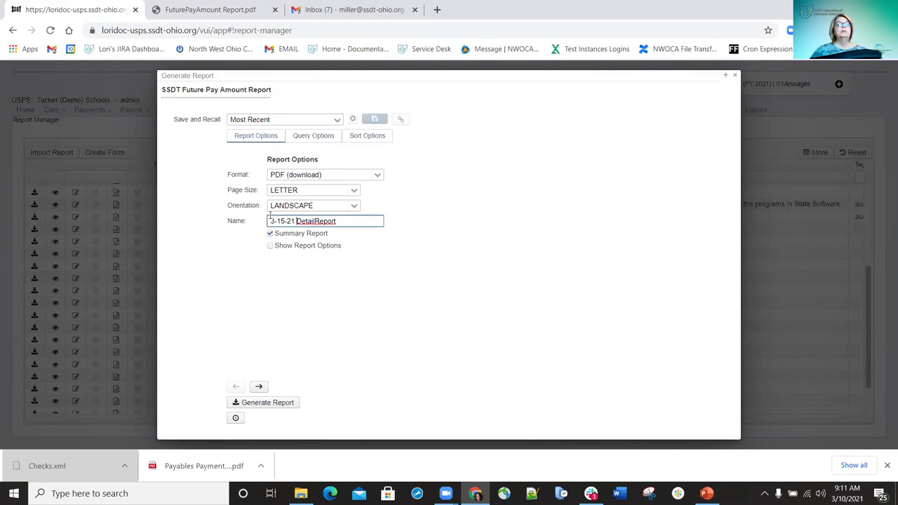
{"action": "type", "text": " FUTUR"}
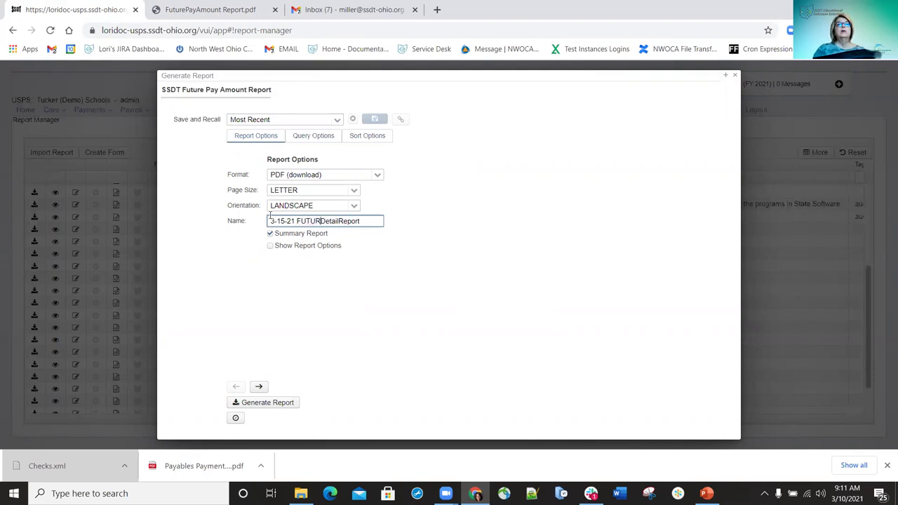
{"action": "key", "text": "BackSpace"}
{"action": "type", "text": "E"}
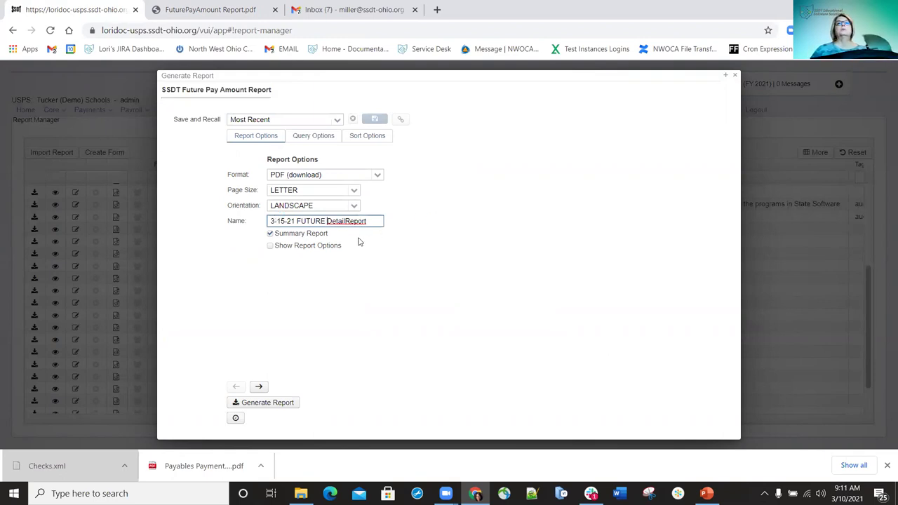
{"action": "left_click", "coordinate": [279, 405]}
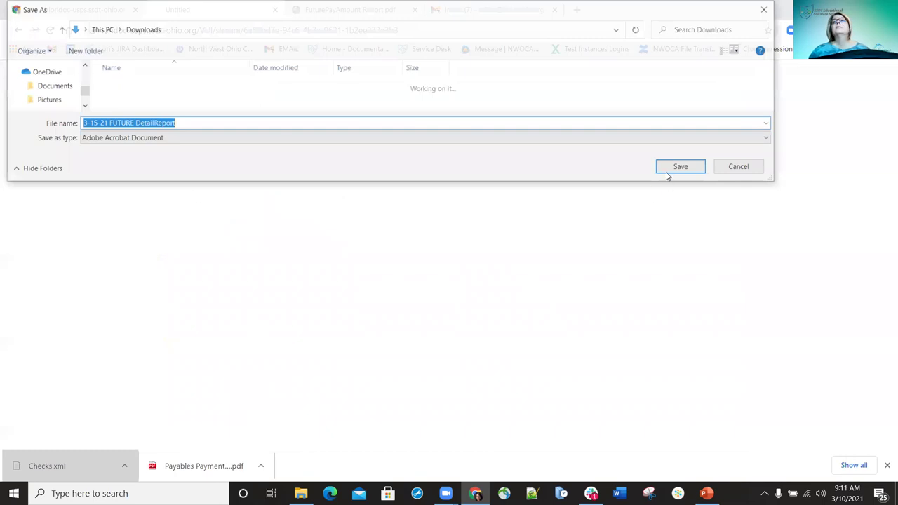
Save and review the 3-15-21 FUTURE DetailReport PDF, then return to the Report Manager
{"action": "left_click", "coordinate": [666, 172]}
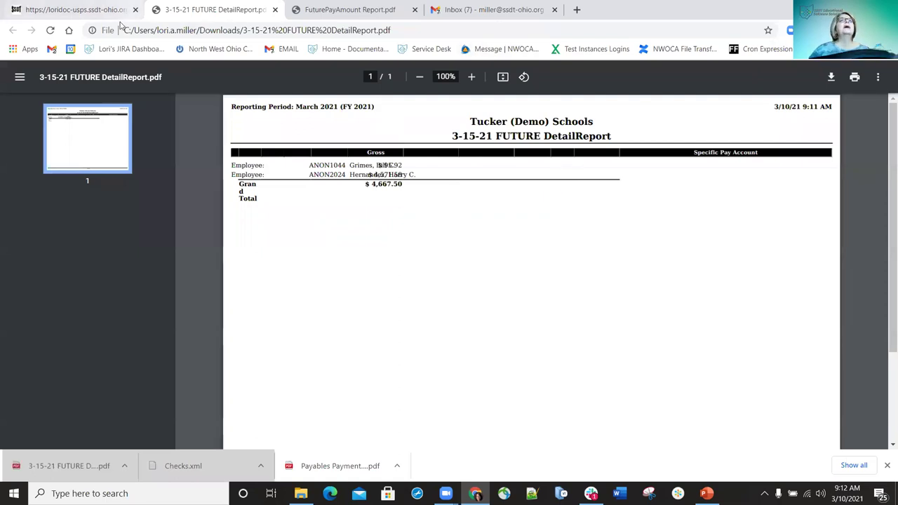
{"action": "left_click", "coordinate": [82, 11]}
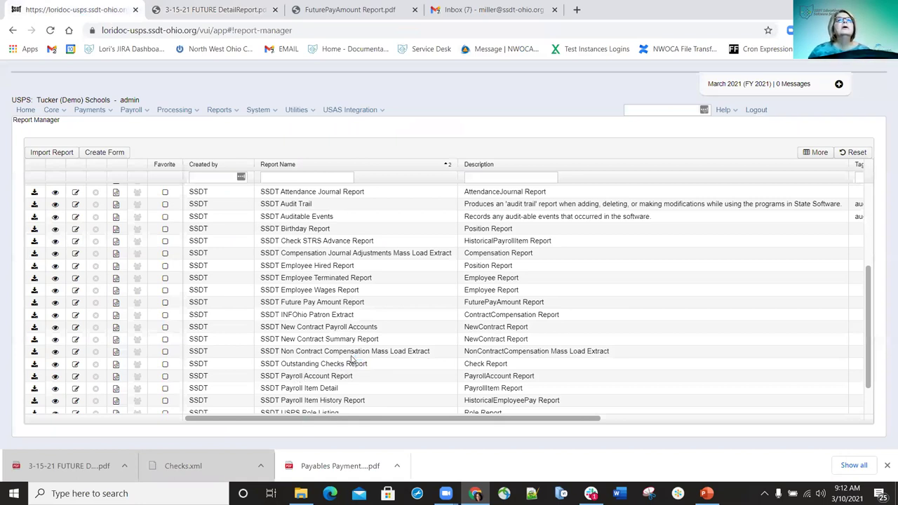
Reopen the Future Pay Amount Report settings and review its Query and Sort Options tabs
{"action": "scroll", "coordinate": [324, 358], "scroll_direction": "up", "scroll_amount": 5}
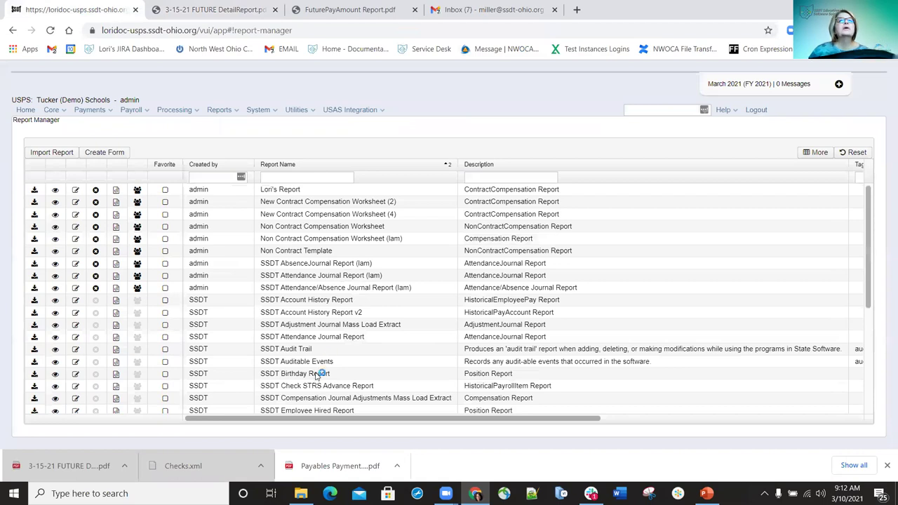
{"action": "scroll", "coordinate": [303, 312], "scroll_direction": "down", "scroll_amount": 3}
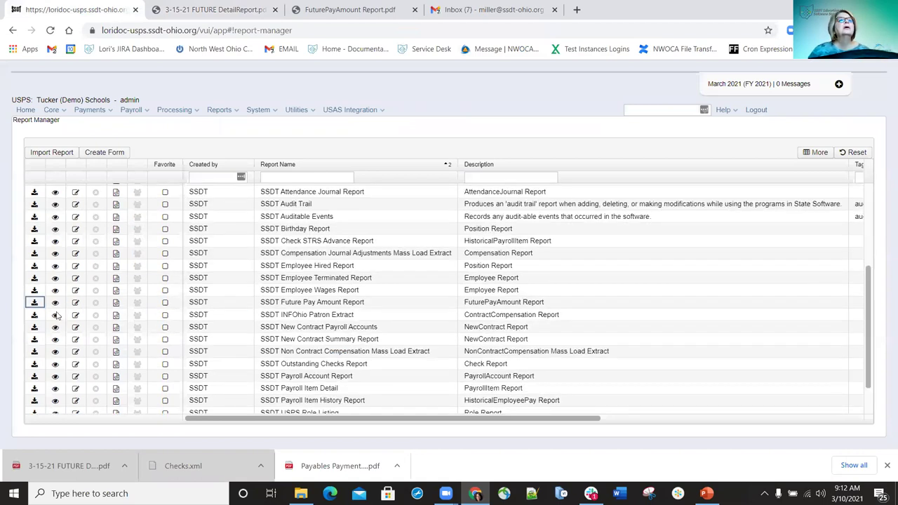
{"action": "left_click", "coordinate": [34, 302]}
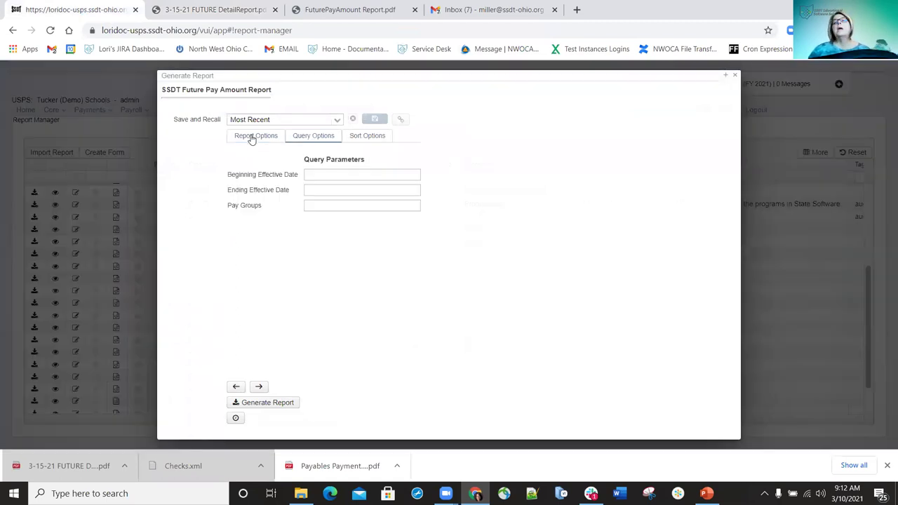
{"action": "left_click", "coordinate": [252, 138]}
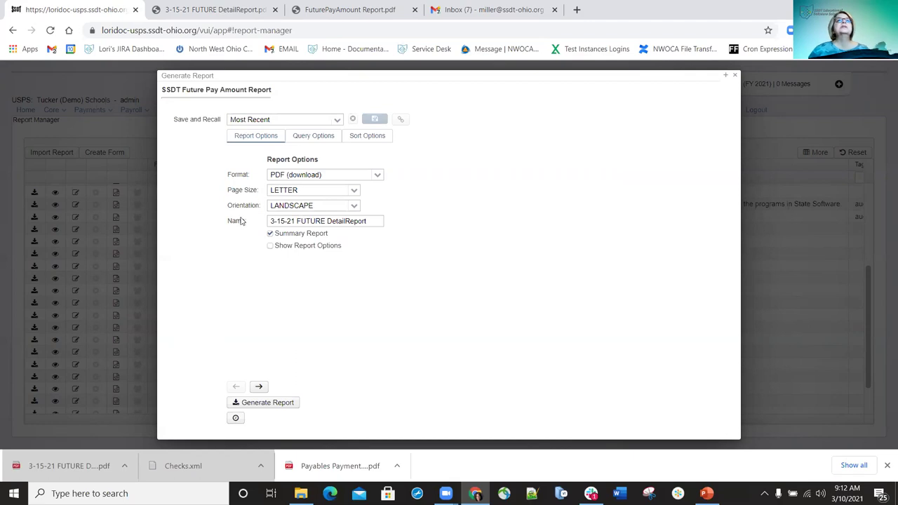
{"action": "left_click", "coordinate": [306, 141]}
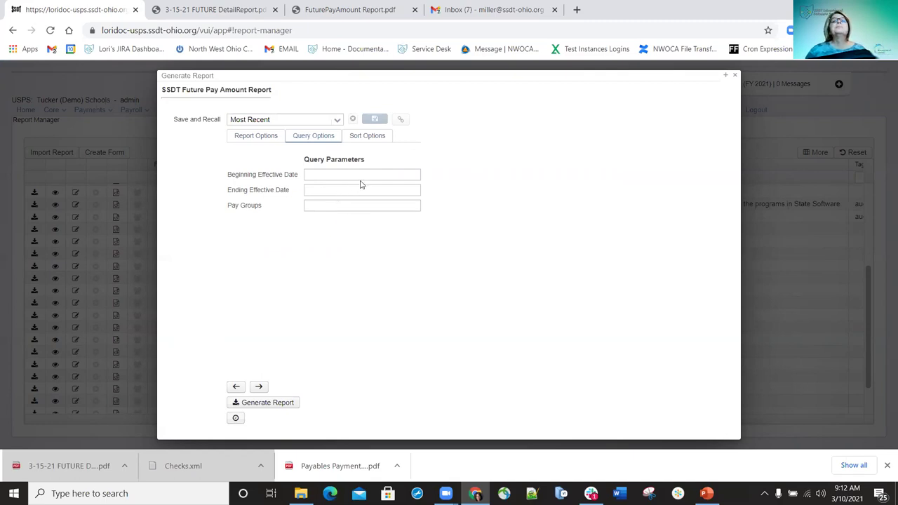
{"action": "left_click", "coordinate": [366, 137]}
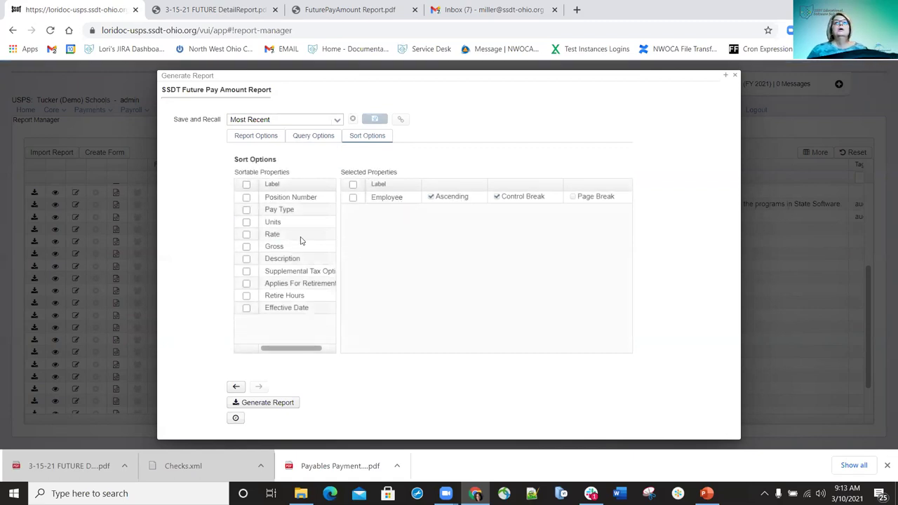
{"action": "left_click", "coordinate": [250, 139]}
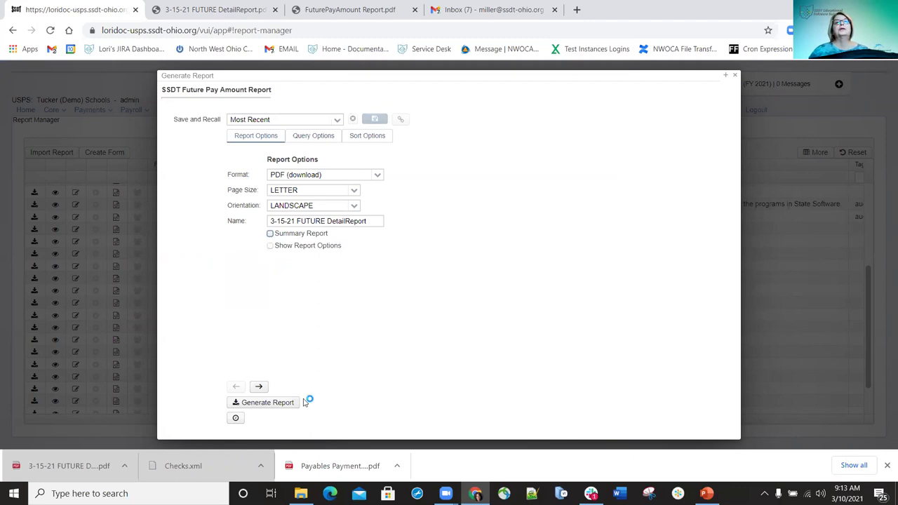
Generate the non-summary 3-15-21 FUTURE DetailReport and open the downloaded PDF
{"action": "left_click", "coordinate": [272, 404]}
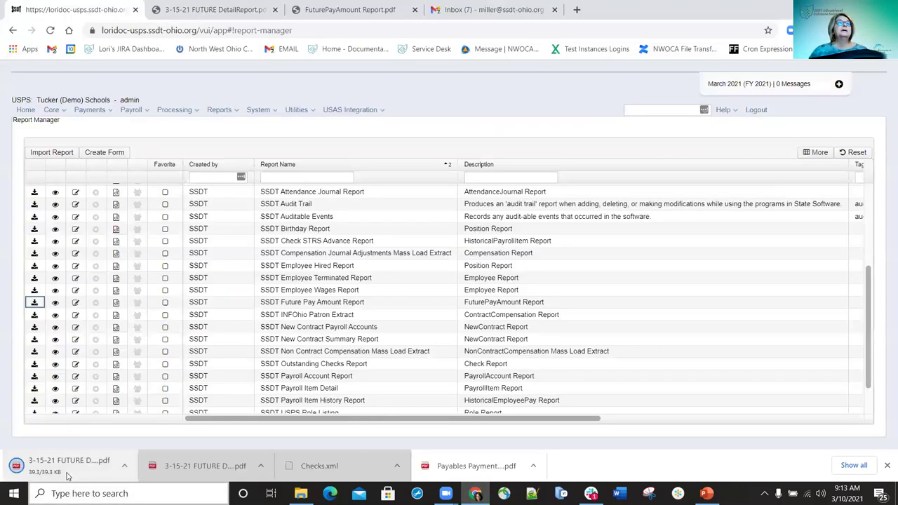
{"action": "left_click", "coordinate": [66, 468]}
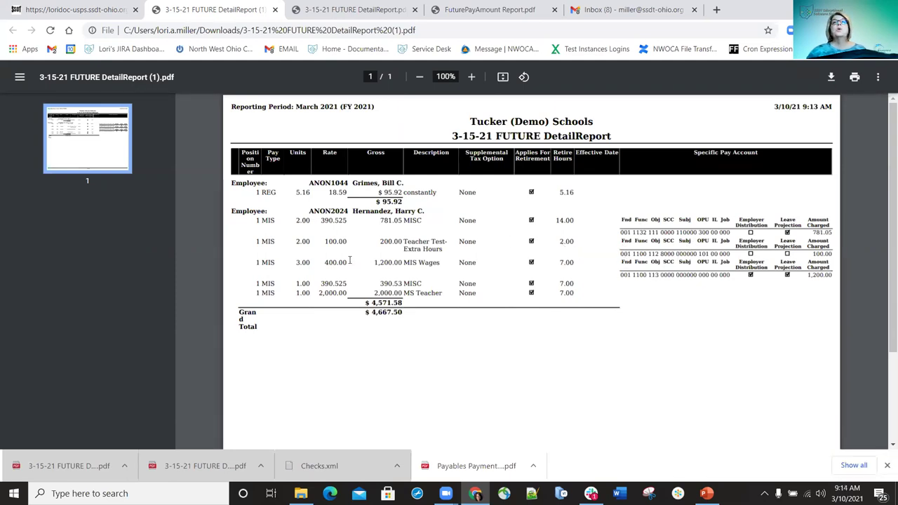
{"action": "left_click_drag", "start_coordinate": [309, 259], "coordinate": [740, 267]}
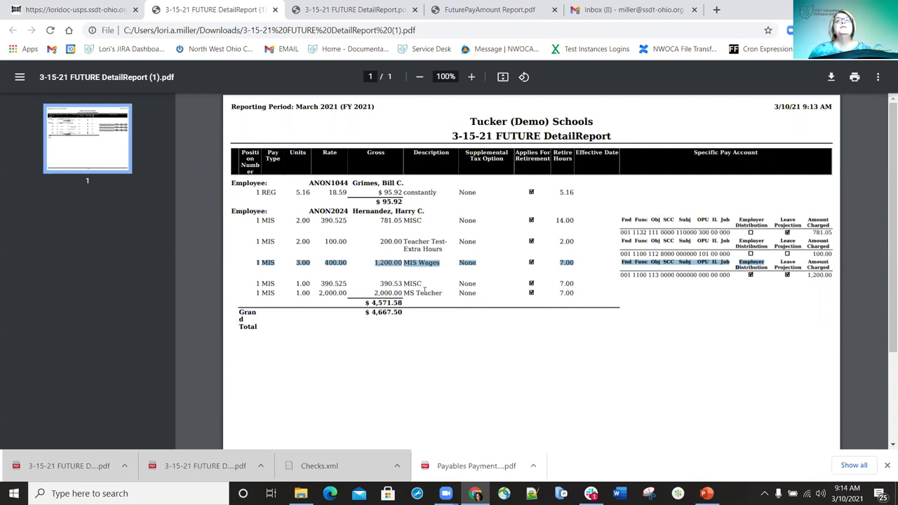
{"action": "left_click_drag", "start_coordinate": [440, 289], "coordinate": [481, 279]}
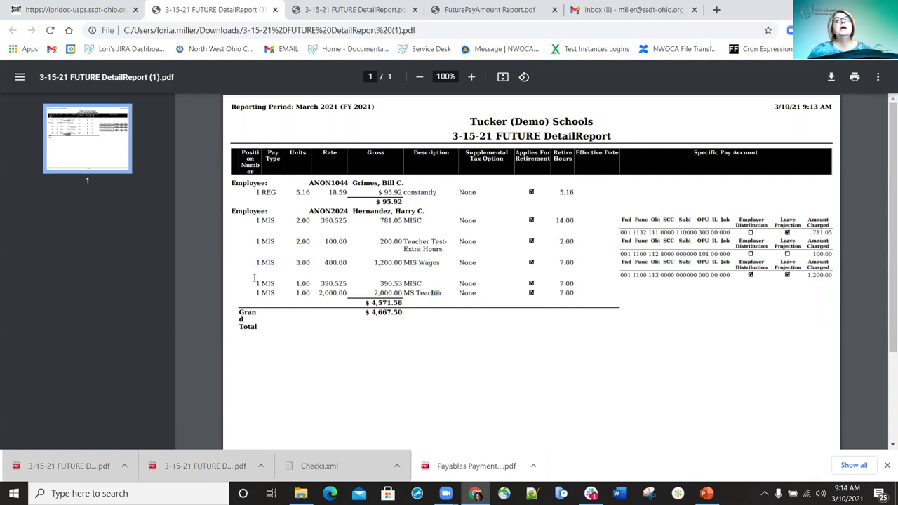
{"action": "left_click_drag", "start_coordinate": [257, 279], "coordinate": [630, 301]}
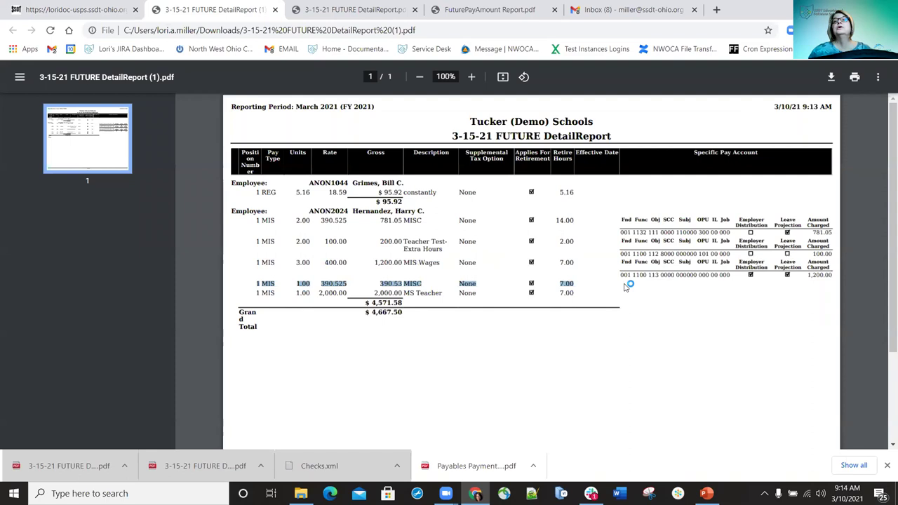
{"action": "left_click", "coordinate": [652, 282]}
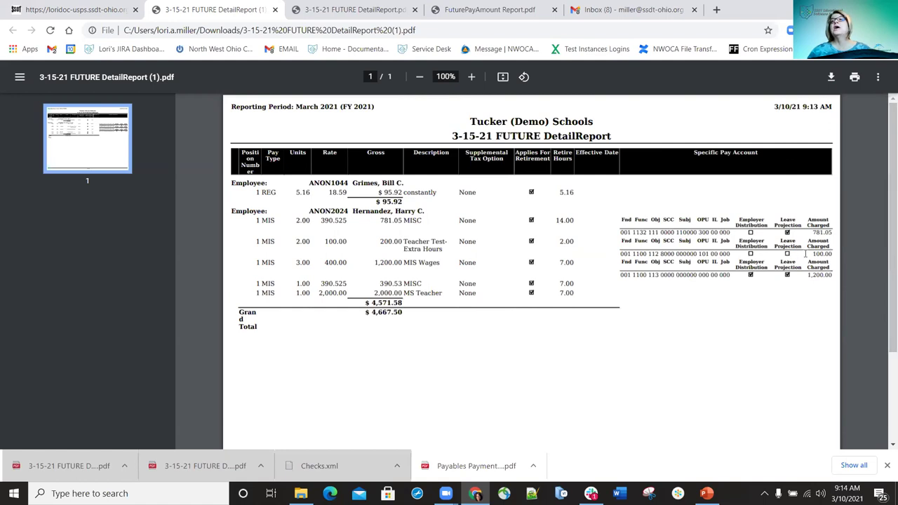
{"action": "left_click_drag", "start_coordinate": [829, 254], "coordinate": [849, 228]}
{"action": "left_click_drag", "start_coordinate": [845, 274], "coordinate": [800, 277]}
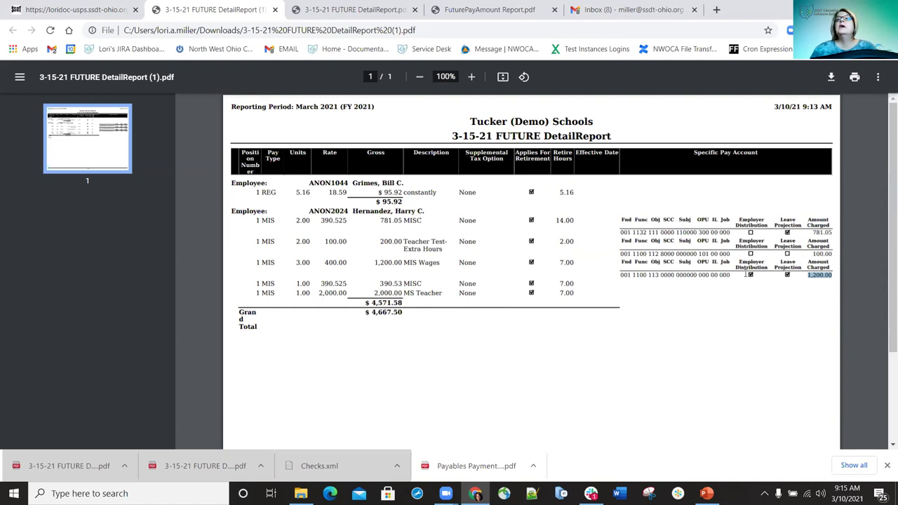
{"action": "left_click", "coordinate": [684, 276]}
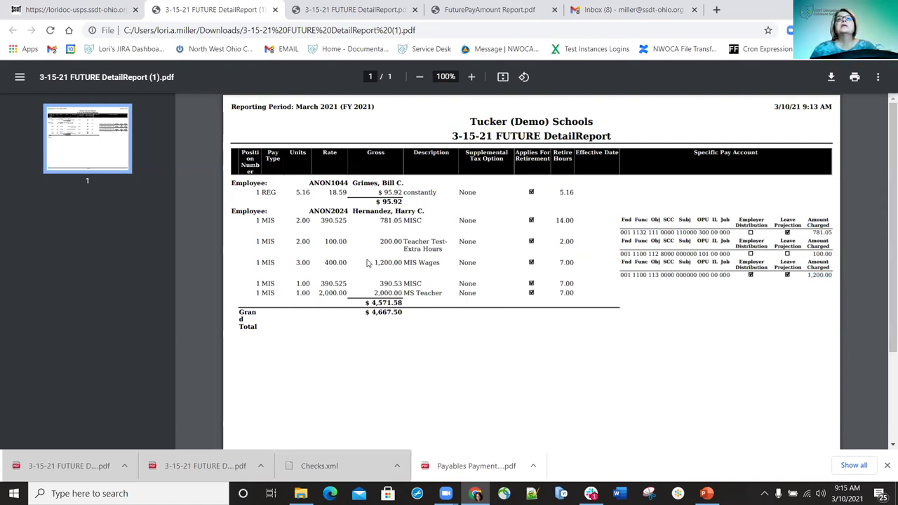
{"action": "left_click_drag", "start_coordinate": [376, 262], "coordinate": [405, 264]}
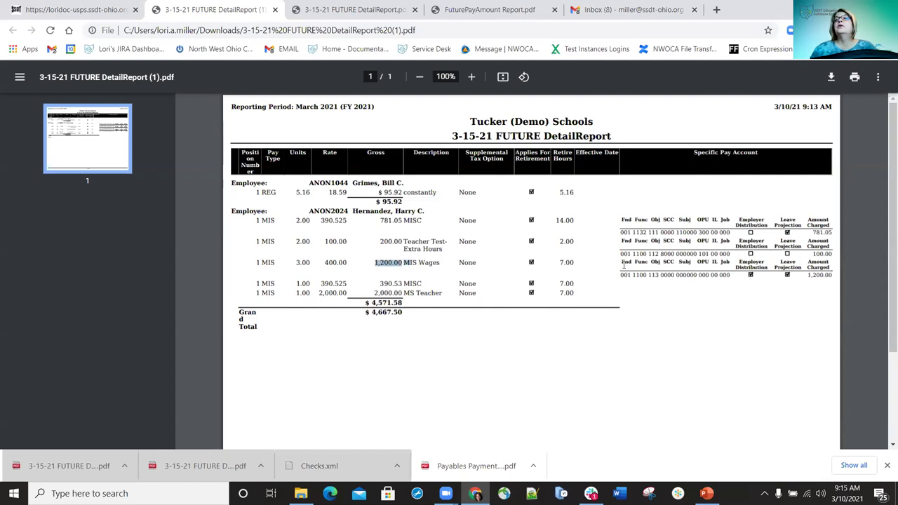
{"action": "left_click", "coordinate": [810, 274]}
{"action": "left_click_drag", "start_coordinate": [810, 274], "coordinate": [842, 274]}
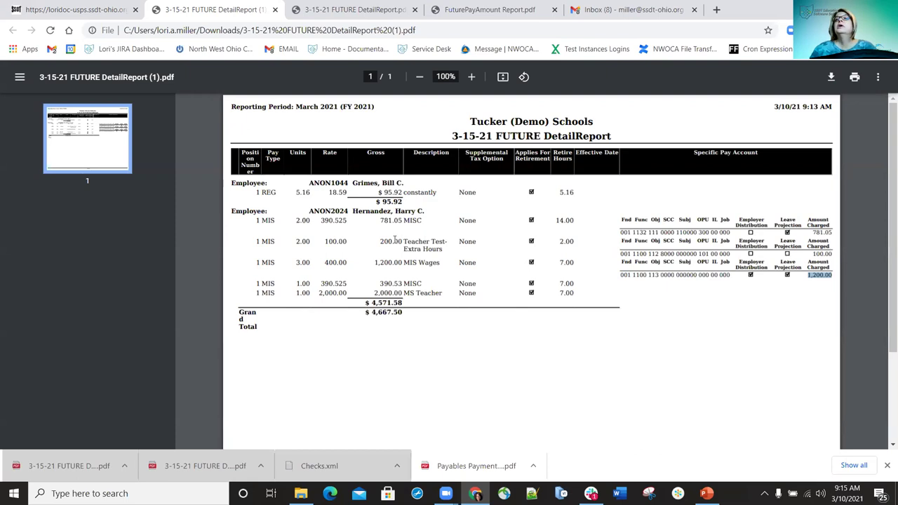
{"action": "left_click_drag", "start_coordinate": [380, 218], "coordinate": [834, 232]}
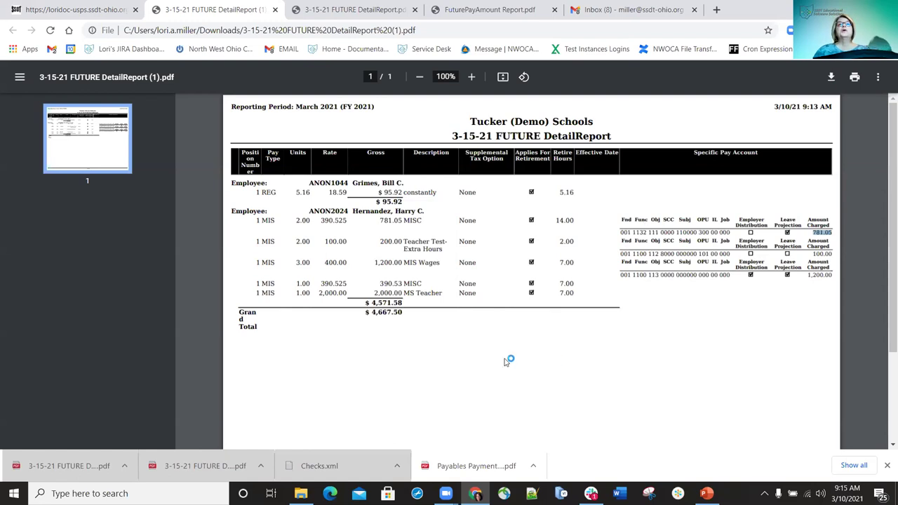
{"action": "left_click", "coordinate": [365, 311]}
{"action": "left_click_drag", "start_coordinate": [365, 312], "coordinate": [421, 313]}
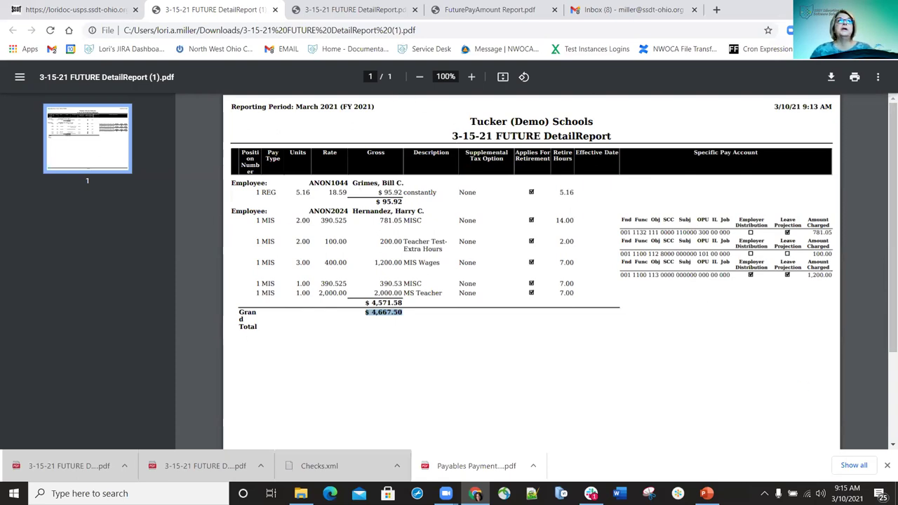
Switch back to the loridoc-usps tab showing the Report Manager list
{"action": "left_click", "coordinate": [83, 14]}
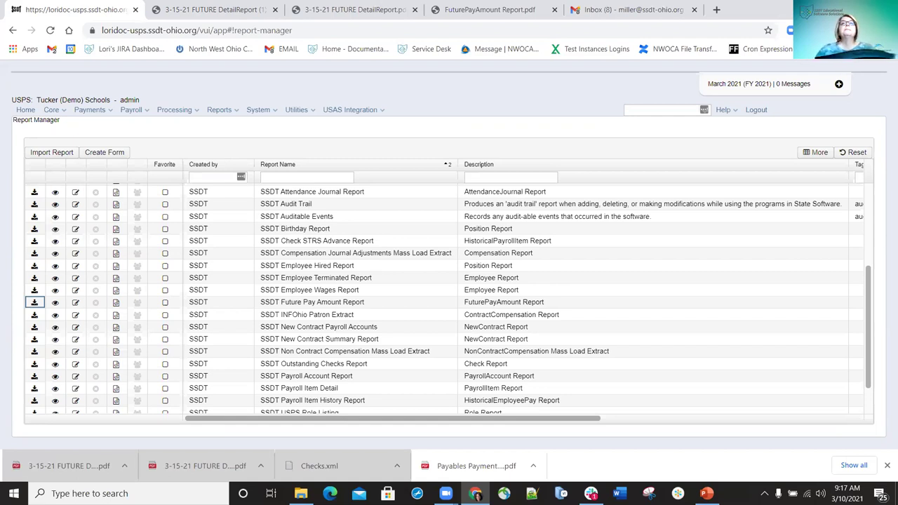
{"action": "left_click", "coordinate": [301, 276]}
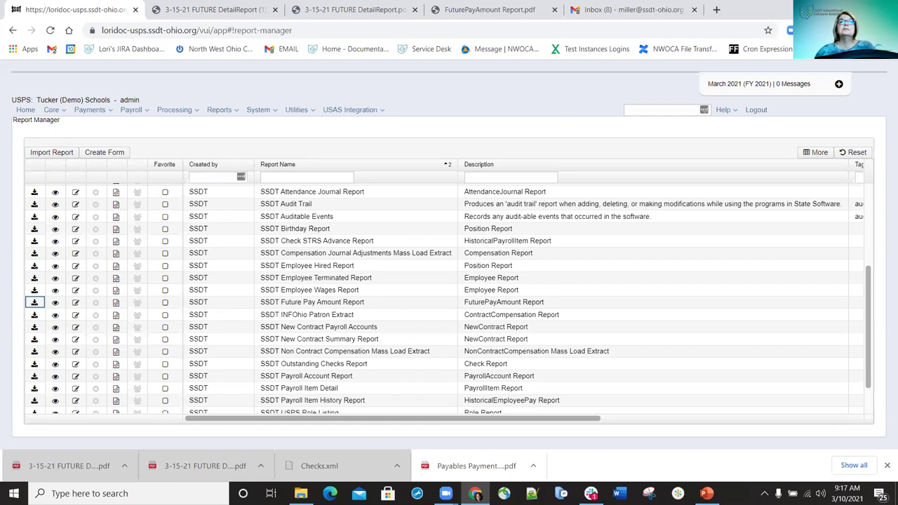
{"action": "left_click", "coordinate": [604, 242]}
{"action": "left_click", "coordinate": [470, 317]}
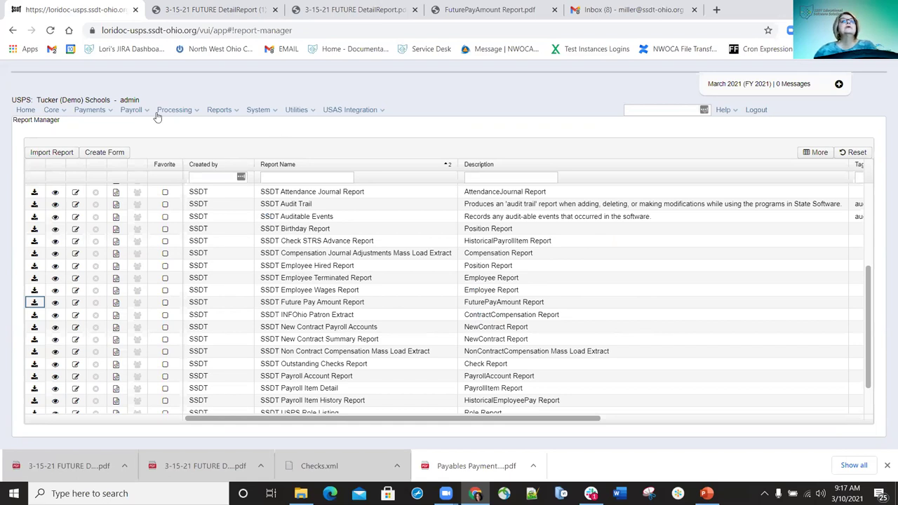
Go to Payroll > Payroll Processing, where no payrolls are in progress
{"action": "left_click", "coordinate": [132, 110]}
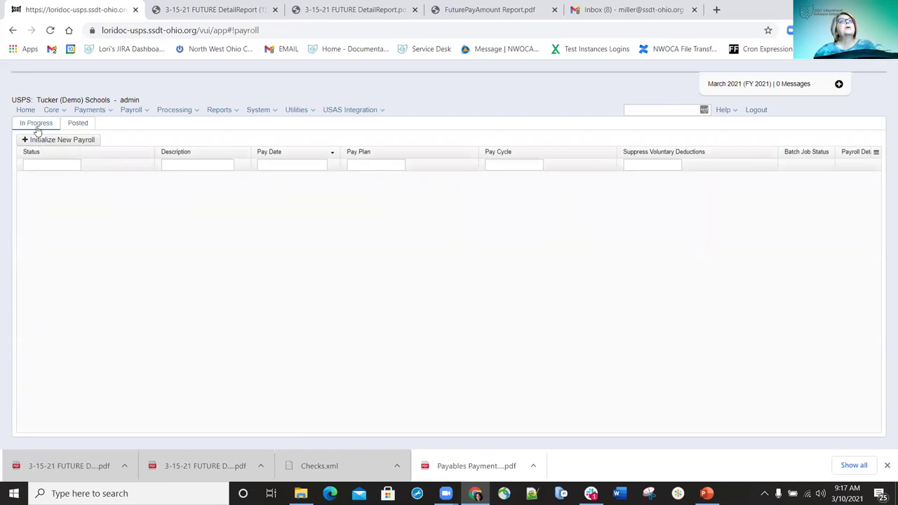
Show the Posted payrolls list, newest dated 02/15/2021
{"action": "left_click", "coordinate": [79, 124]}
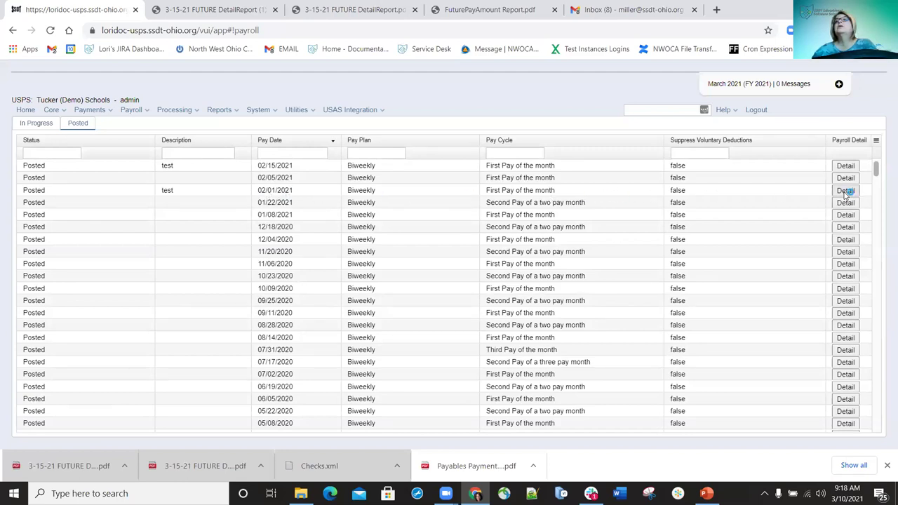
Generate the pay report for the posted 02/01/2021 payroll and bring up Process Payments
{"action": "left_click", "coordinate": [846, 191]}
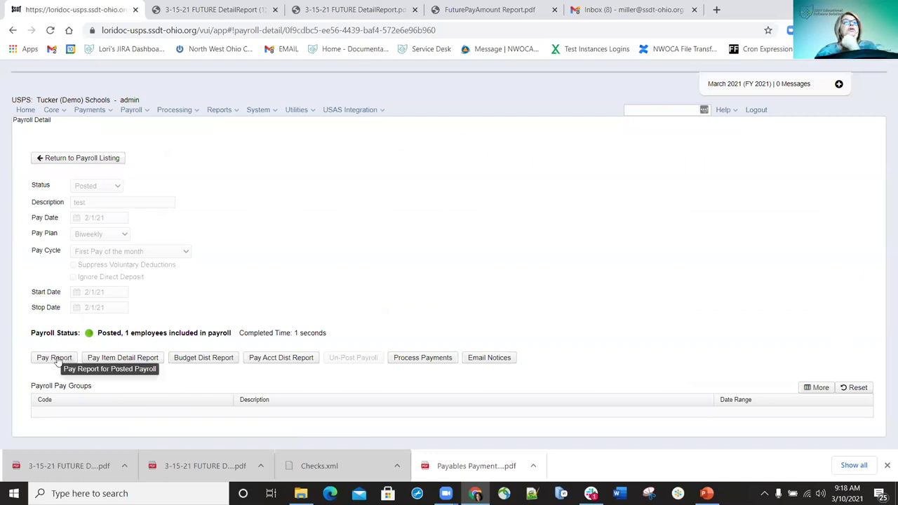
{"action": "left_click", "coordinate": [55, 357]}
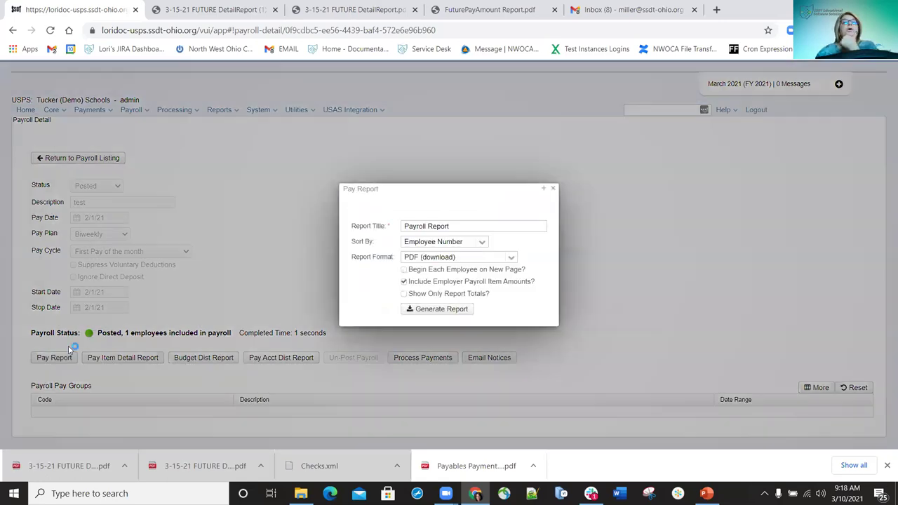
{"action": "left_click", "coordinate": [423, 314]}
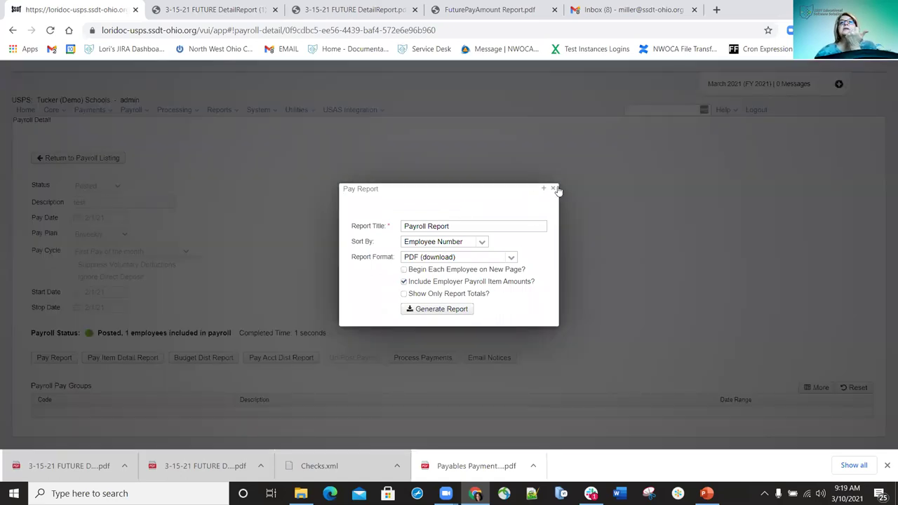
{"action": "left_click", "coordinate": [554, 189]}
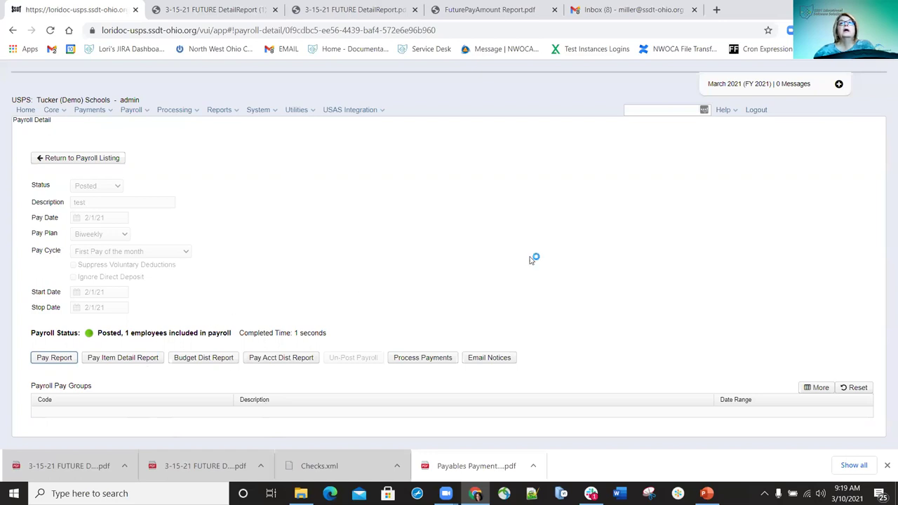
{"action": "left_click", "coordinate": [427, 359]}
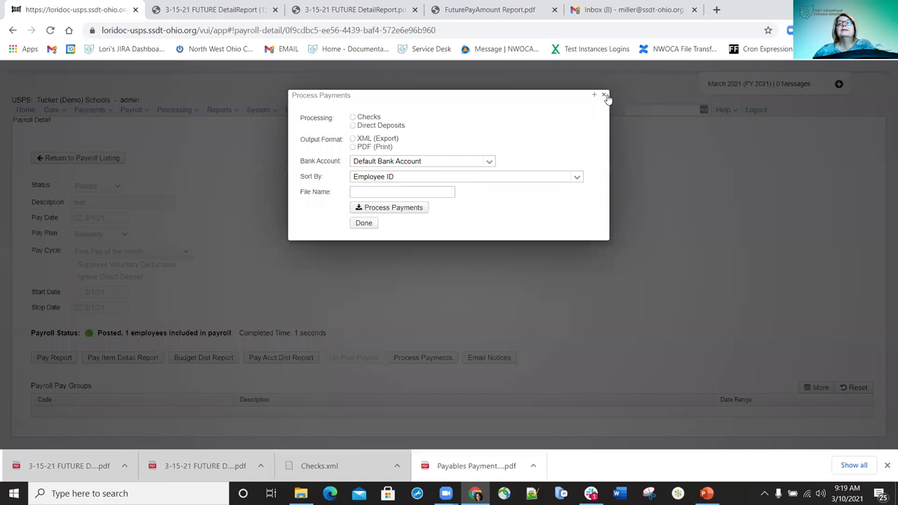
Close Process Payments, then open and close the Email Direct Deposit Notices window without changes
{"action": "left_click", "coordinate": [603, 95]}
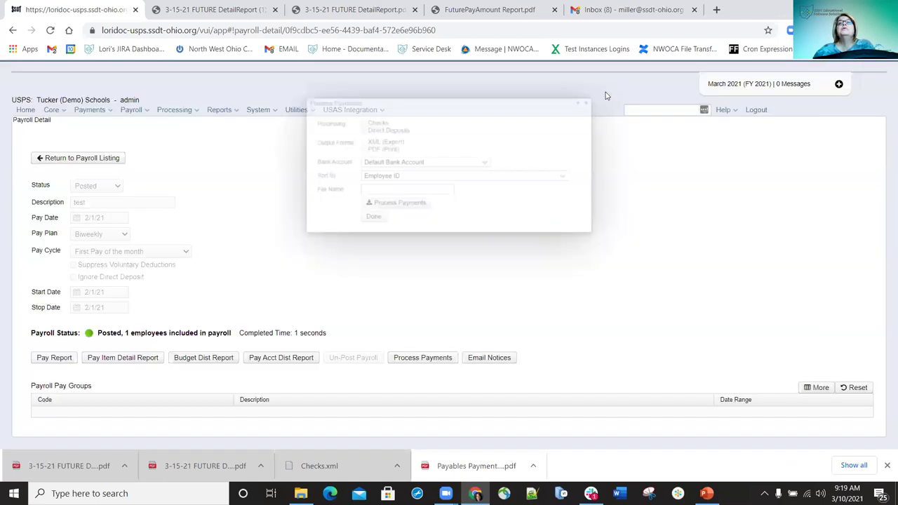
{"action": "left_click", "coordinate": [491, 359]}
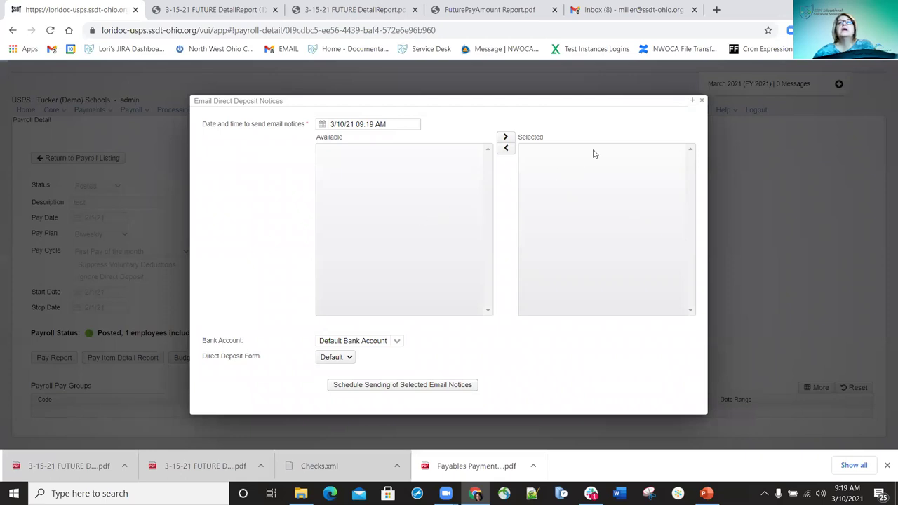
{"action": "left_click", "coordinate": [701, 102]}
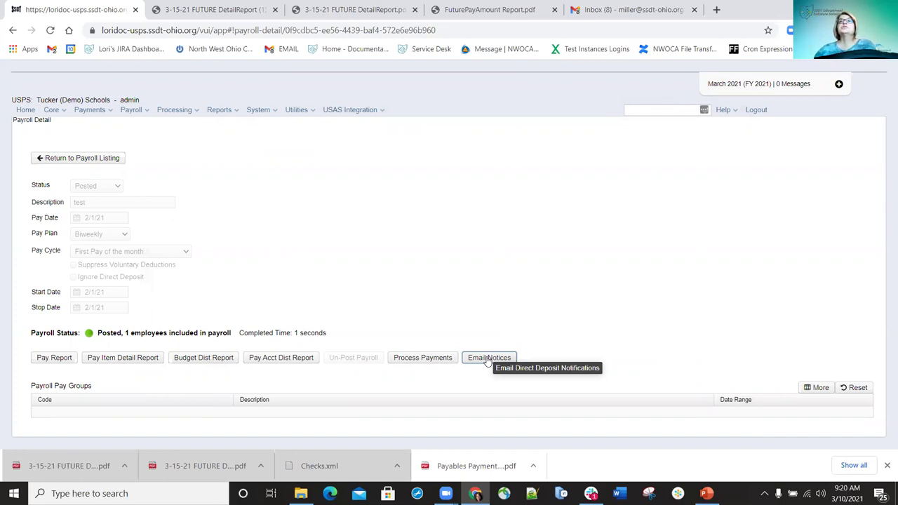
From the Posted payroll list, open the detail page of the 01/08/2021 payroll
{"action": "left_click", "coordinate": [13, 31]}
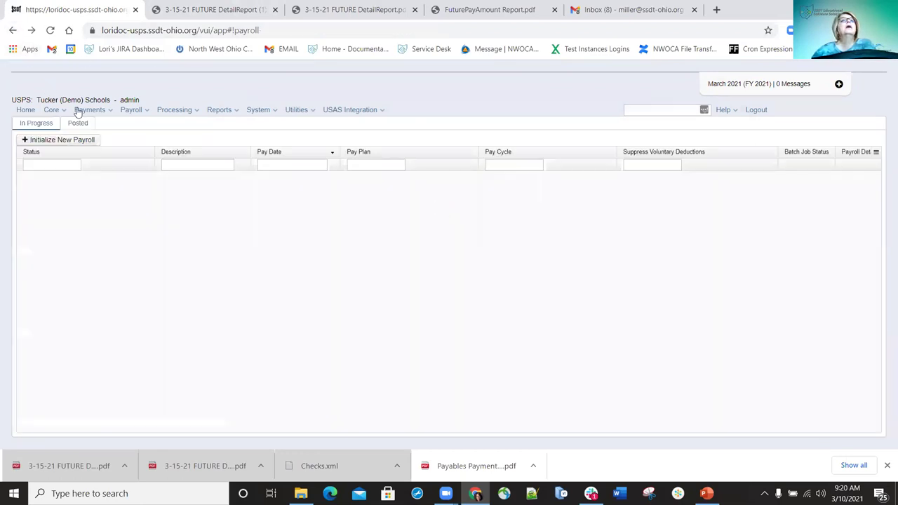
{"action": "left_click", "coordinate": [75, 125]}
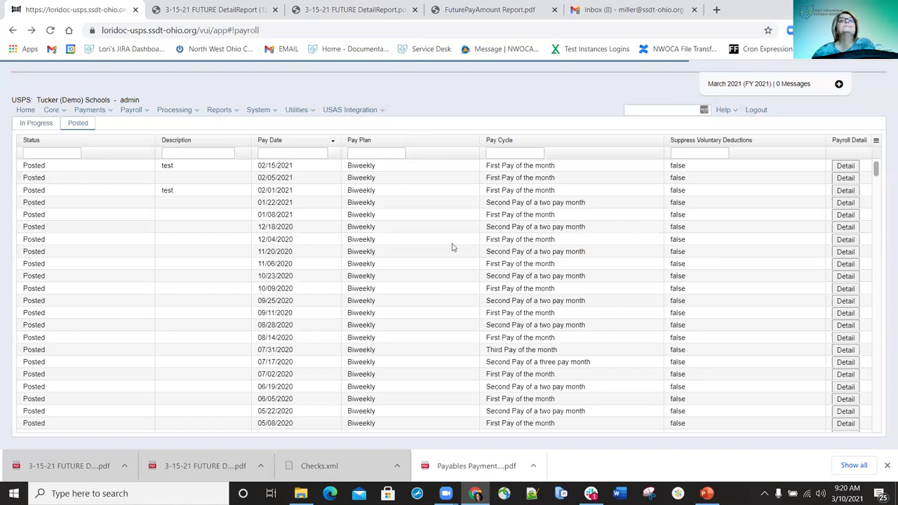
{"action": "left_click", "coordinate": [834, 214]}
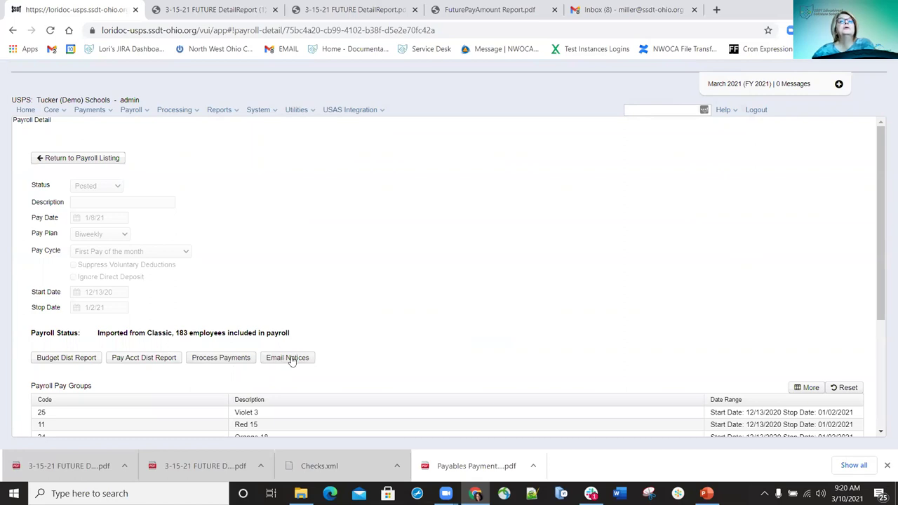
In the direct deposit email notices, move all selected employees back to Available
{"action": "left_click", "coordinate": [292, 361]}
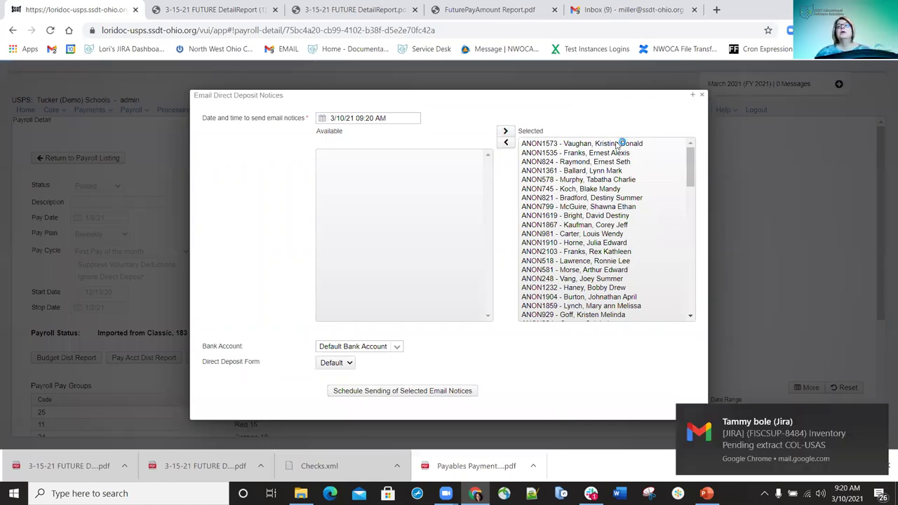
{"action": "left_click", "coordinate": [618, 145]}
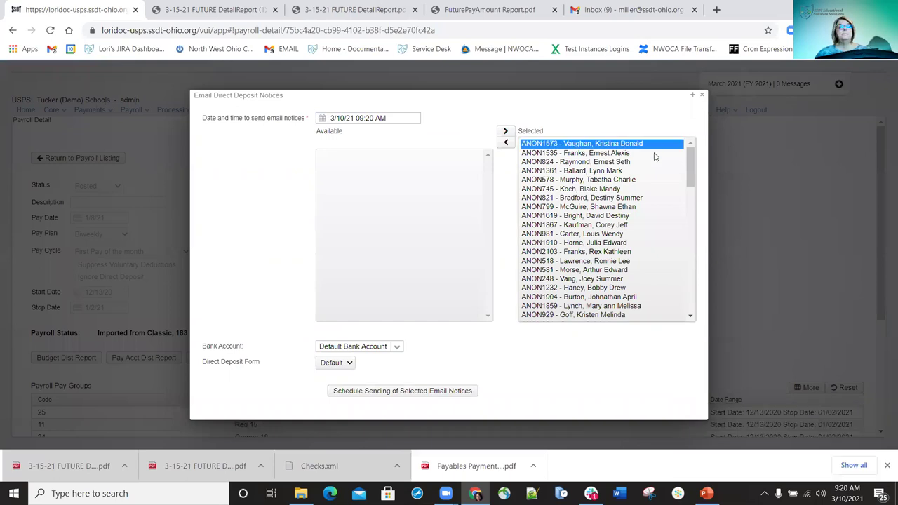
{"action": "left_click_drag", "start_coordinate": [691, 167], "coordinate": [703, 313]}
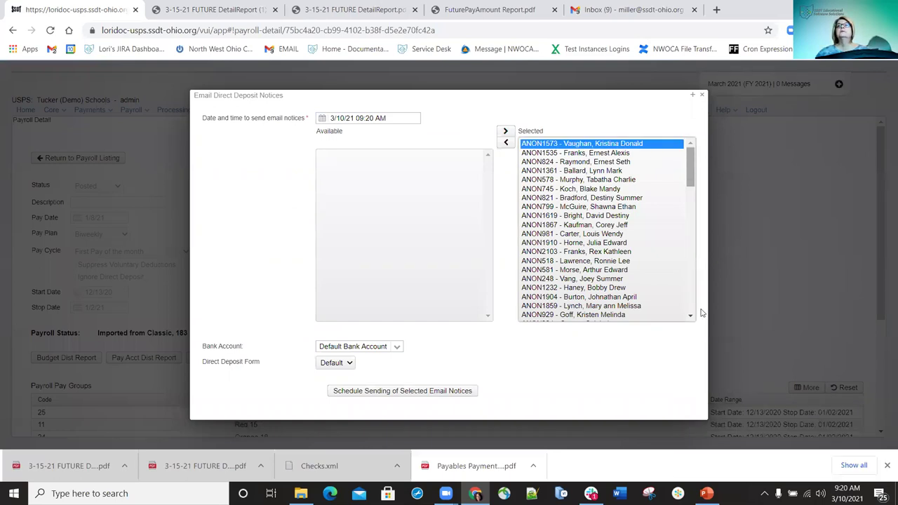
{"action": "left_click", "coordinate": [586, 314], "text": "shift"}
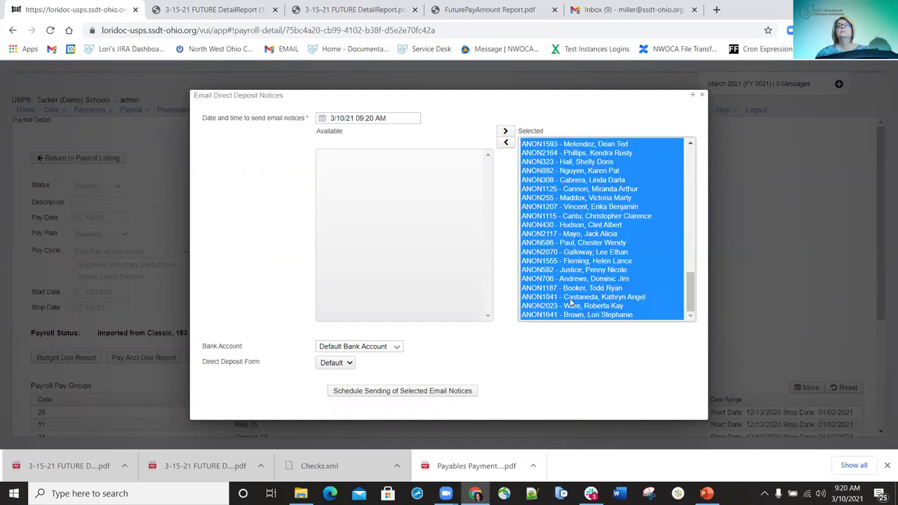
{"action": "left_click", "coordinate": [507, 144]}
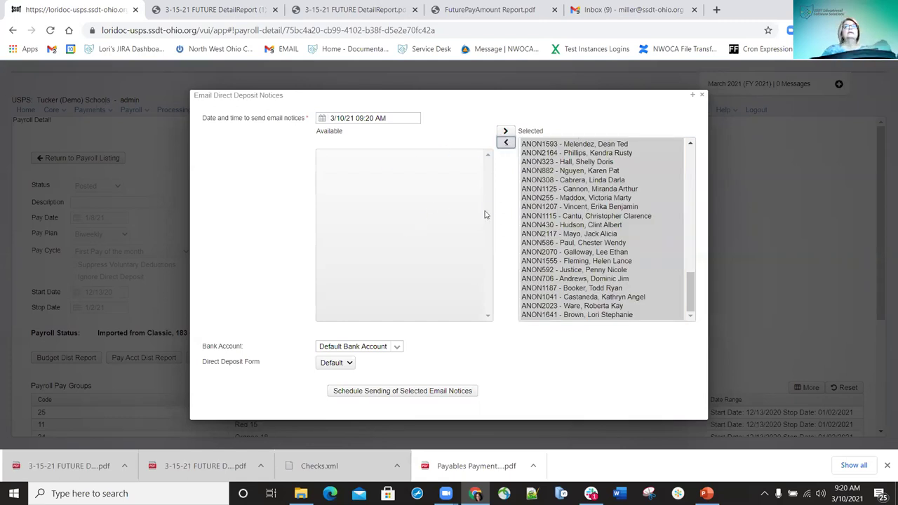
Search the page for 'lawrence', then close the find bar and the email notices dialog
{"action": "key", "text": "ctrl+f"}
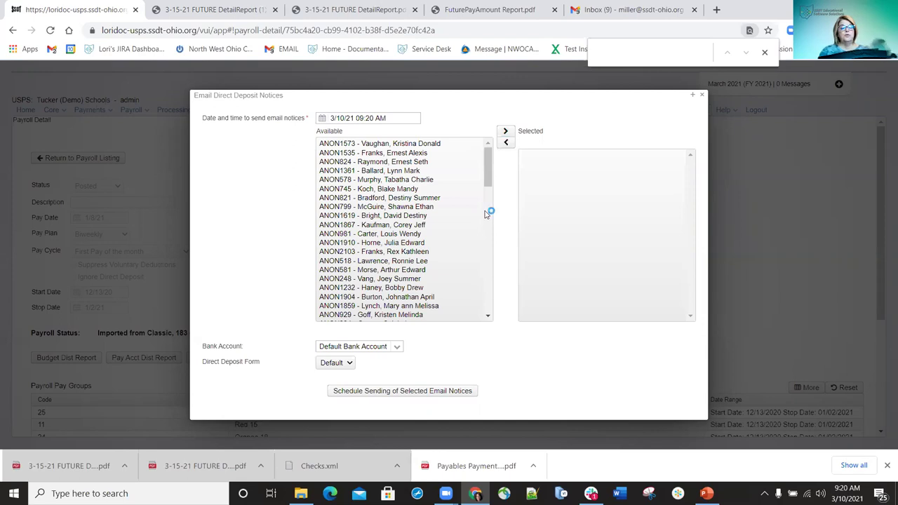
{"action": "type", "text": "lawrence"}
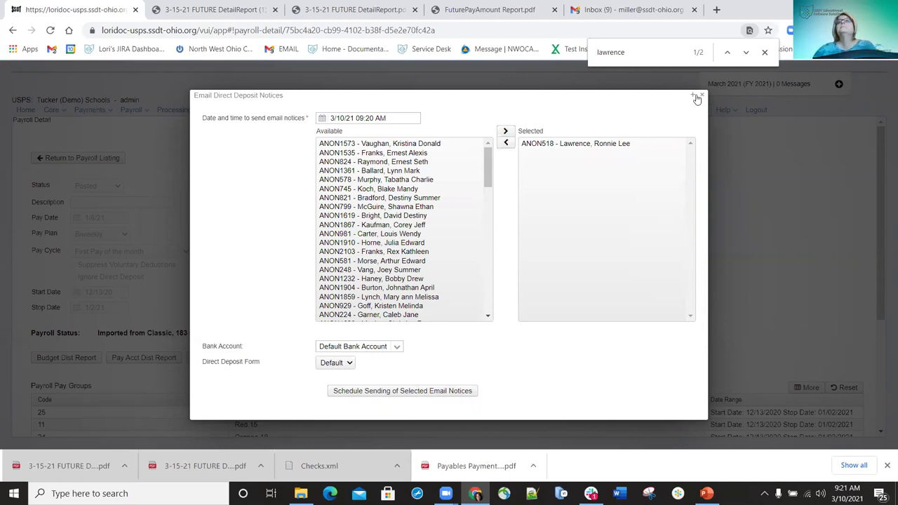
{"action": "left_click", "coordinate": [764, 54]}
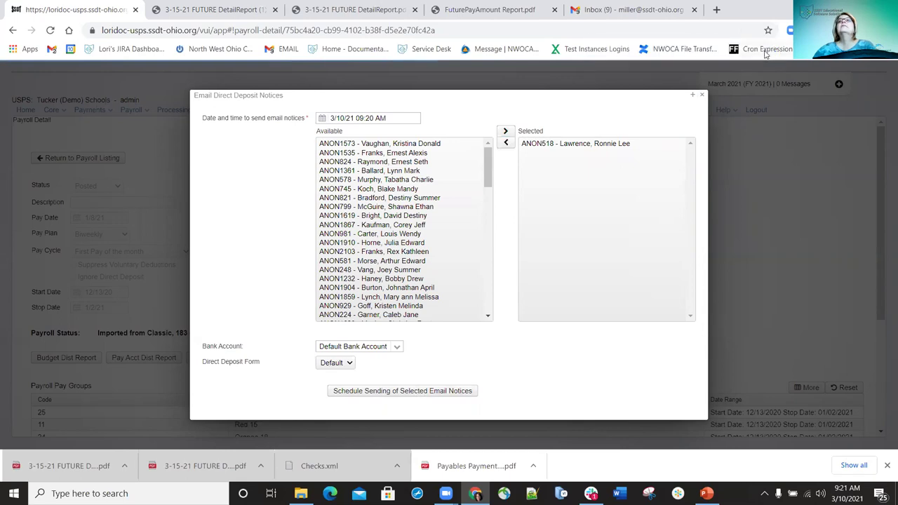
{"action": "left_click", "coordinate": [701, 94]}
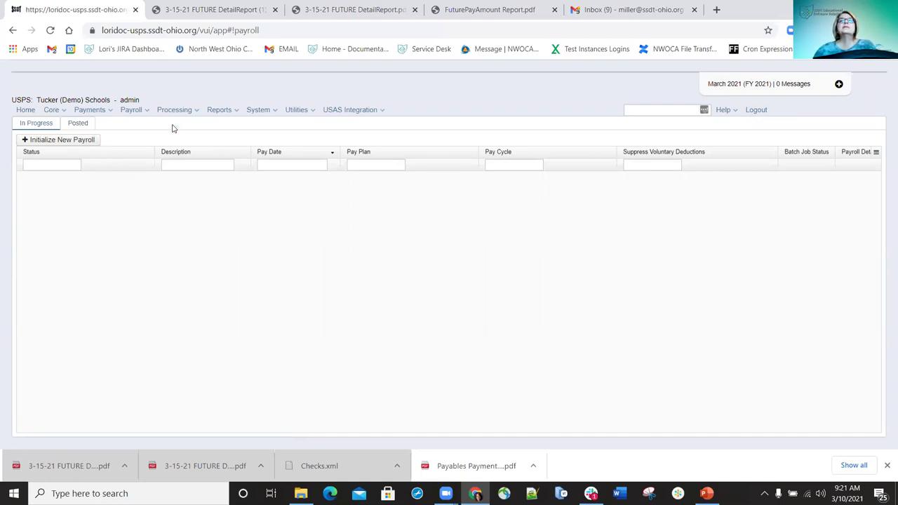
Start a new payroll described '3-15-21 PAYROLL' with pay cycle First Pay of the month
{"action": "left_click", "coordinate": [72, 140]}
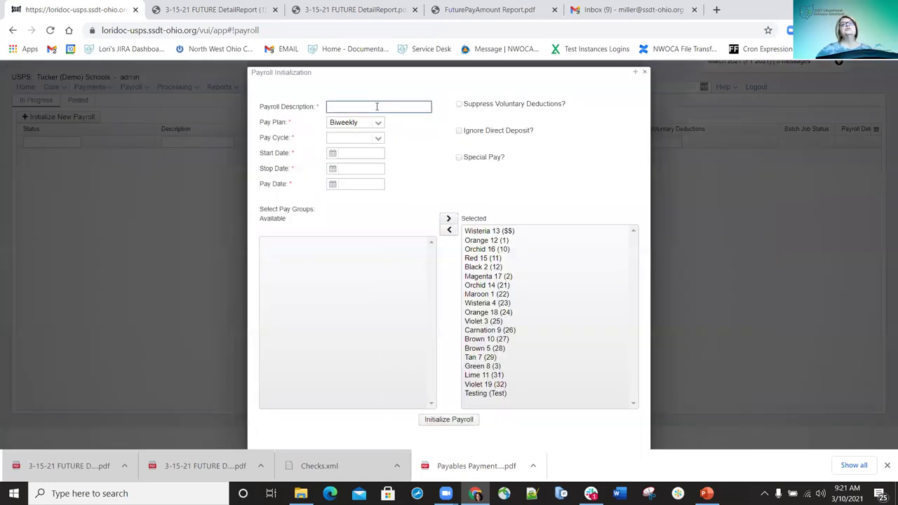
{"action": "type", "text": "3-15-21"}
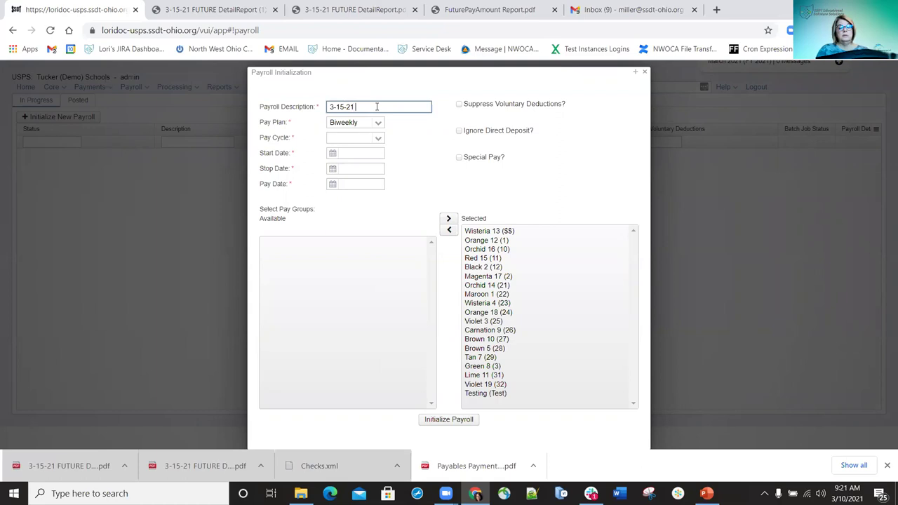
{"action": "type", "text": "PAYROLL"}
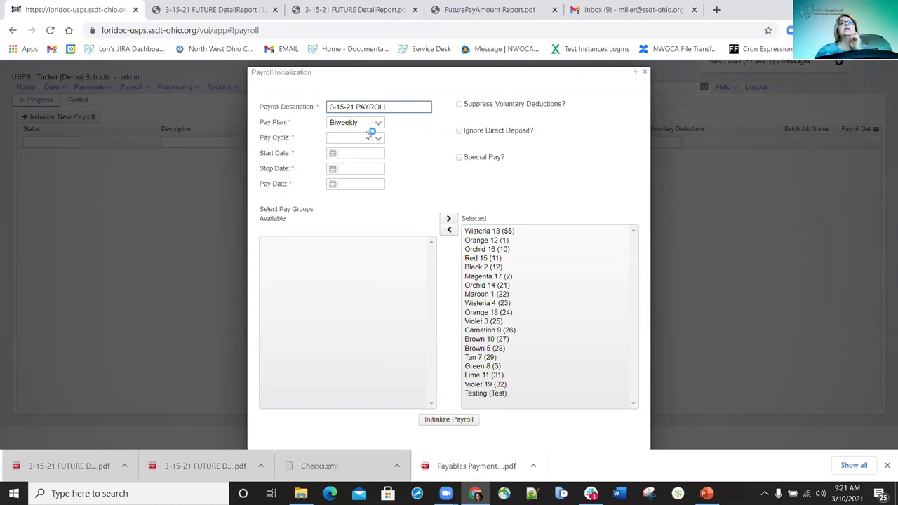
{"action": "left_click", "coordinate": [378, 141]}
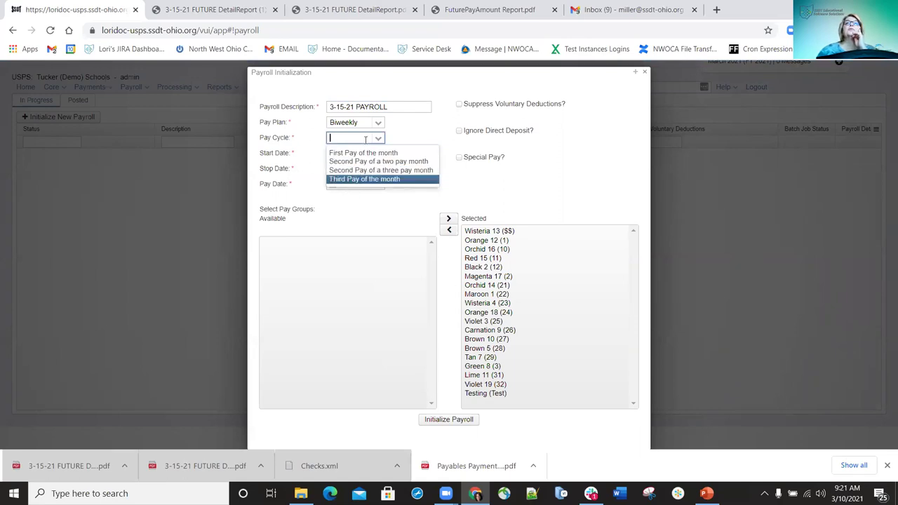
{"action": "left_click", "coordinate": [344, 153]}
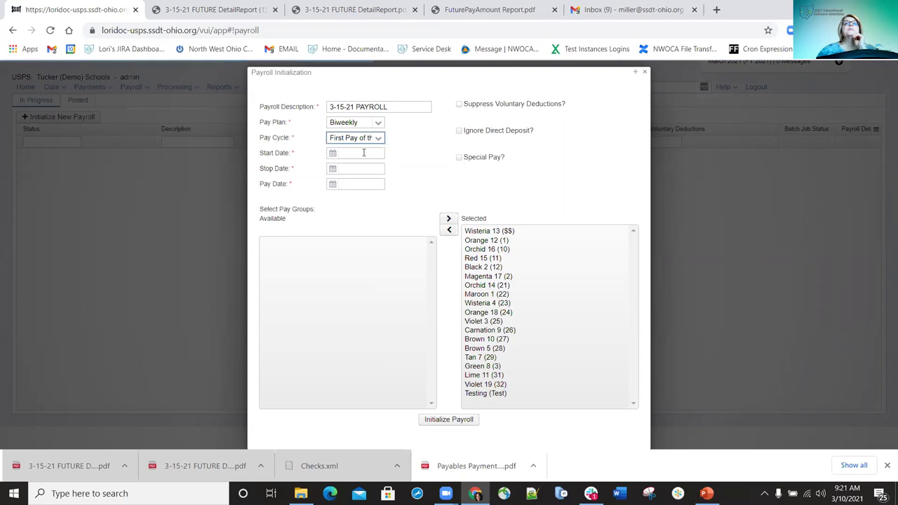
Enter start 3/1/21, stop 3/15/21 and pay date 2/28/21, then attempt initialization
{"action": "left_click", "coordinate": [361, 152]}
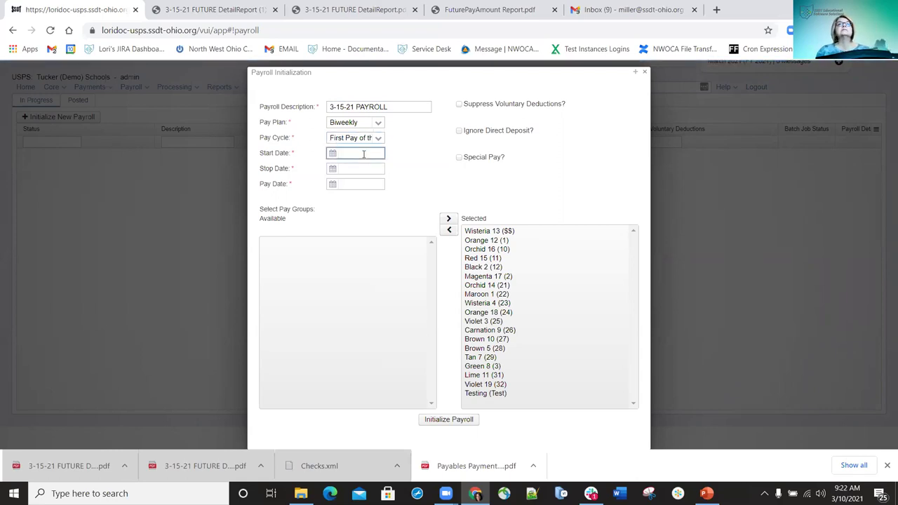
{"action": "type", "text": "3/1"}
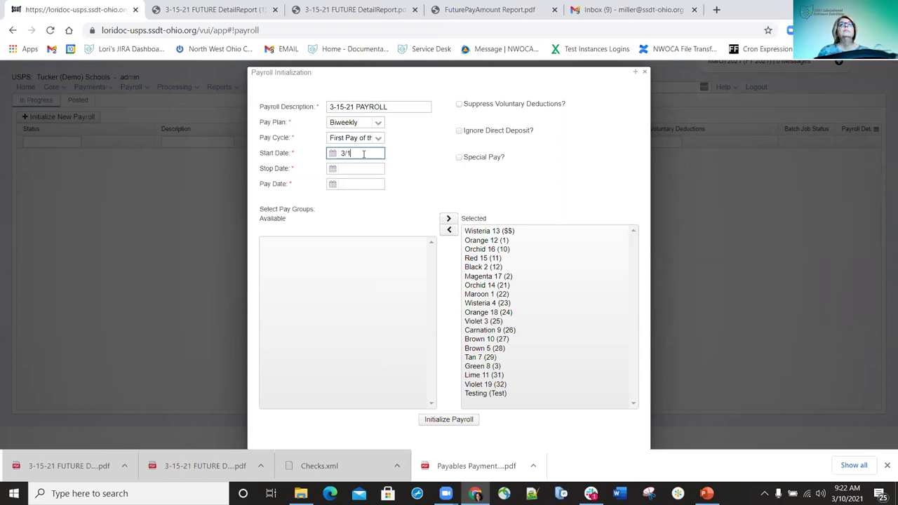
{"action": "type", "text": "/21"}
{"action": "key", "text": "Tab"}
{"action": "type", "text": "3/15/21"}
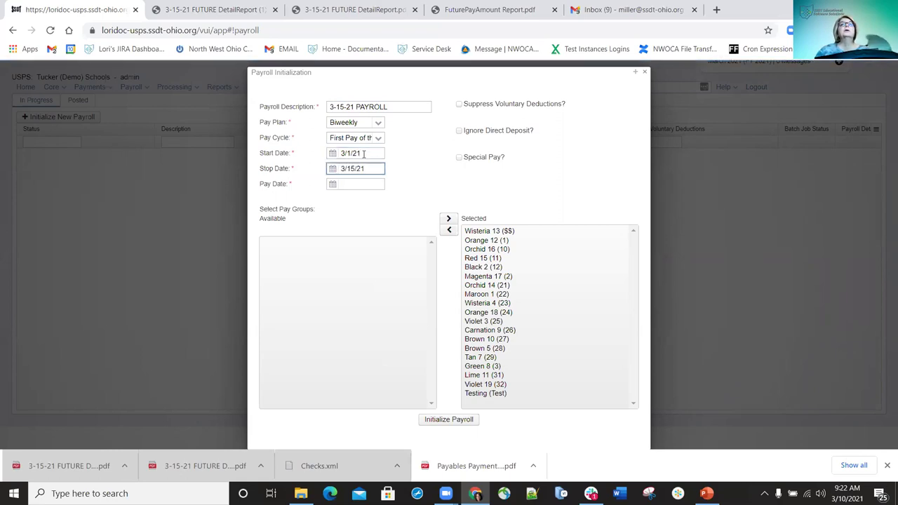
{"action": "left_click", "coordinate": [351, 185]}
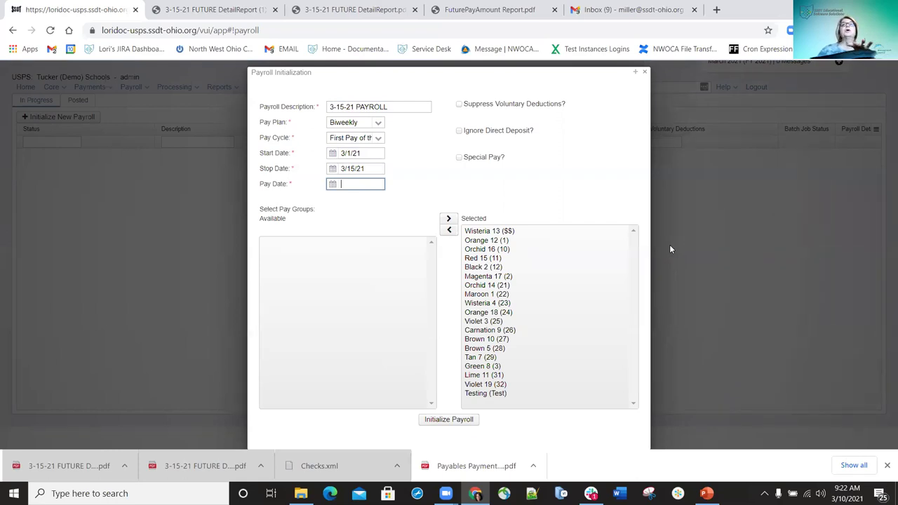
{"action": "type", "text": "/21"}
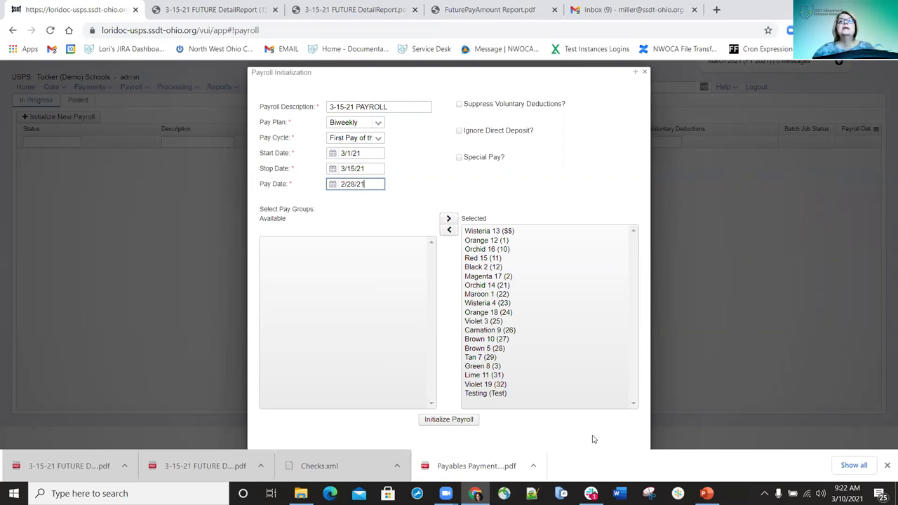
{"action": "left_click", "coordinate": [443, 420]}
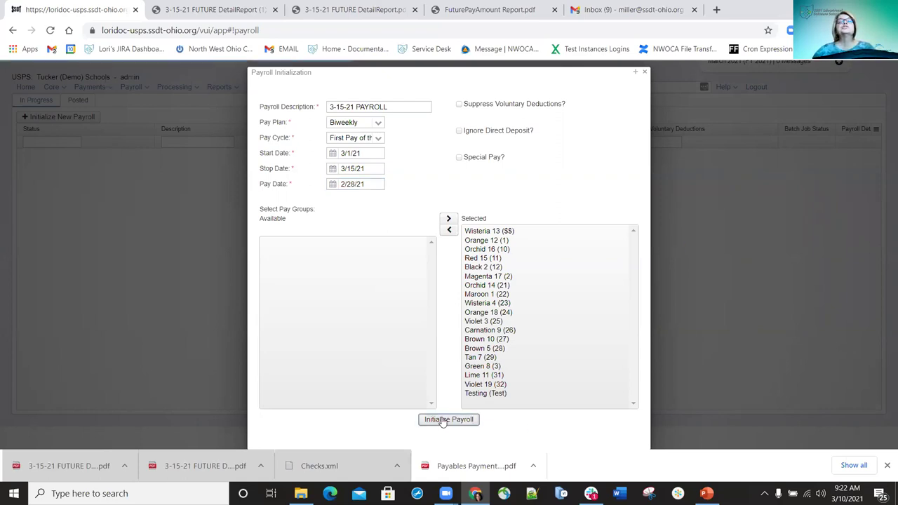
{"action": "left_click", "coordinate": [442, 420]}
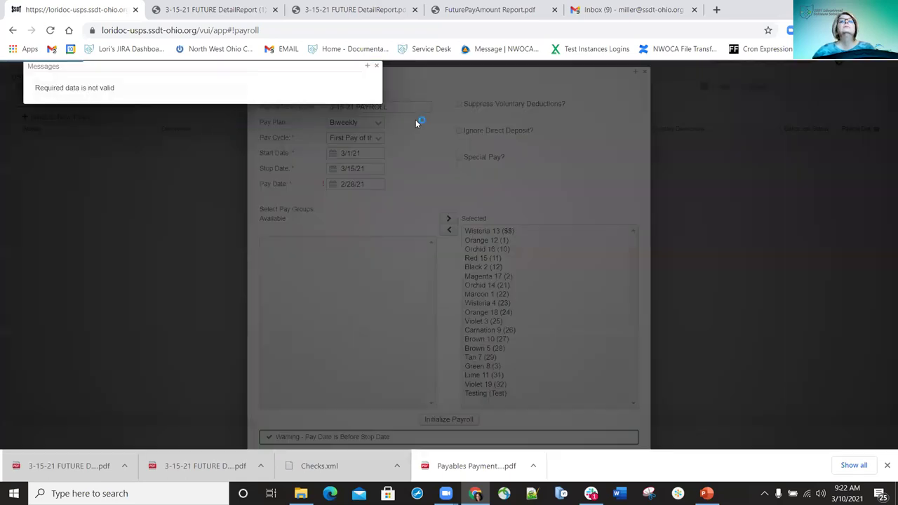
Clear the invalid-data message and retype the pay date as 3/15/21 to match the stop date
{"action": "left_click", "coordinate": [377, 67]}
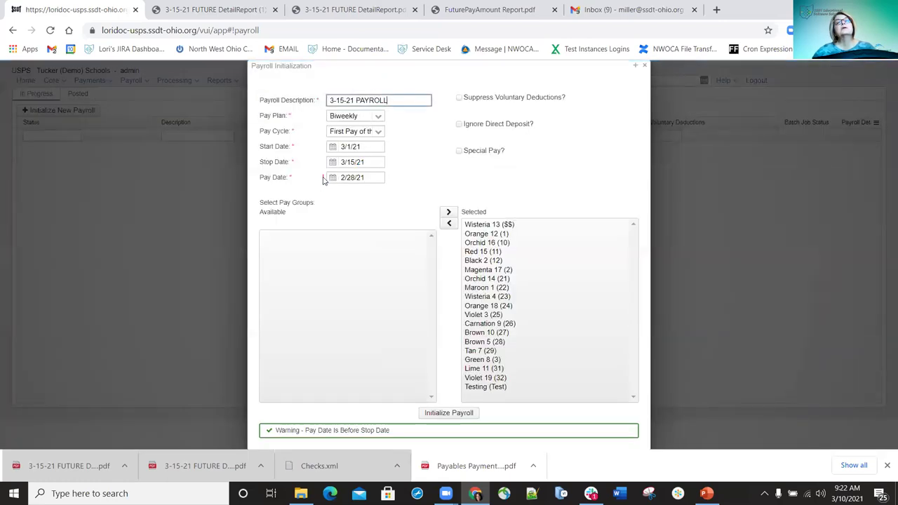
{"action": "mouse_move", "coordinate": [323, 181]}
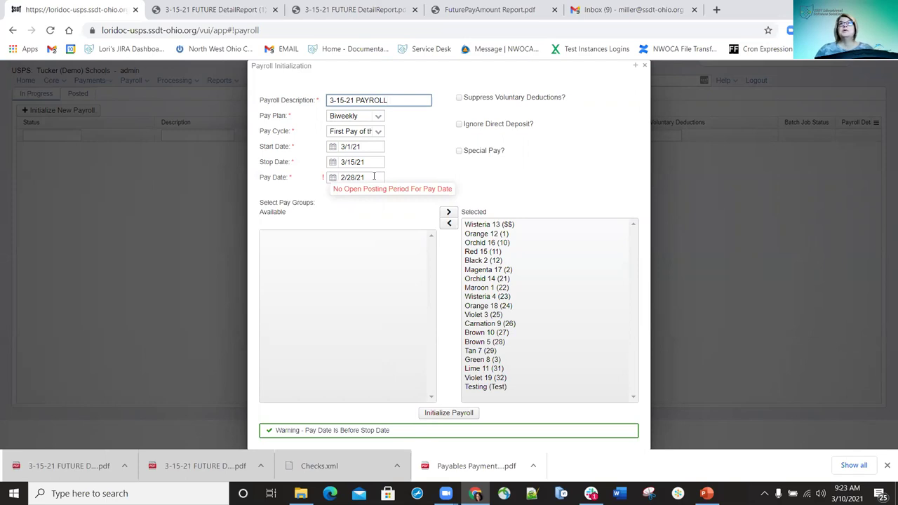
{"action": "left_click_drag", "start_coordinate": [374, 176], "coordinate": [298, 189]}
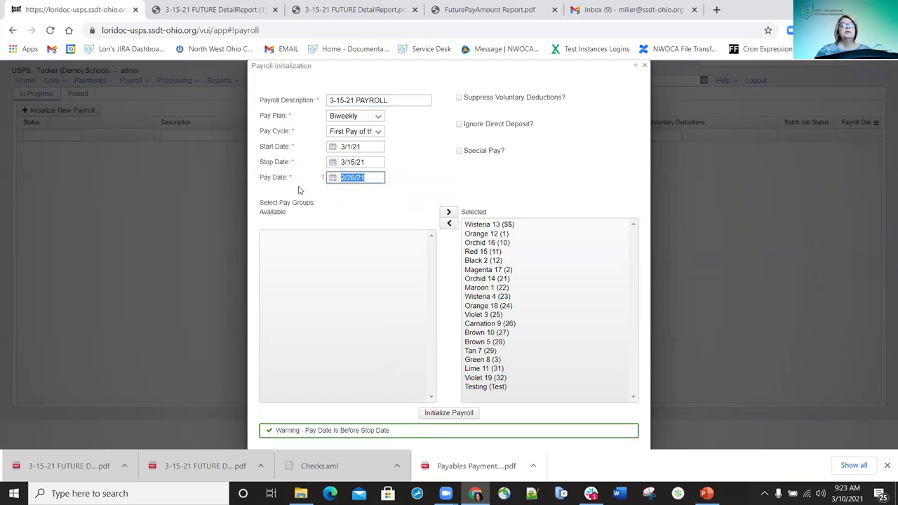
{"action": "type", "text": "3/15/21"}
{"action": "left_click", "coordinate": [492, 167]}
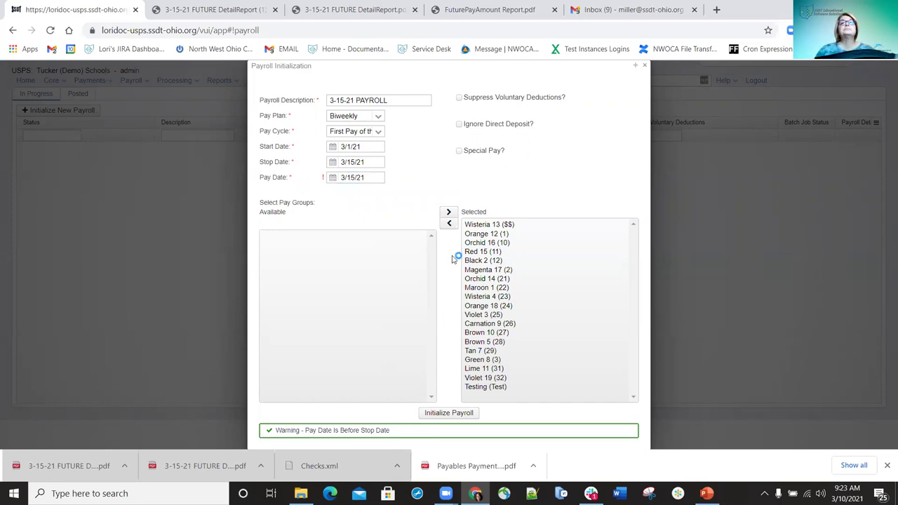
{"action": "left_click", "coordinate": [453, 415]}
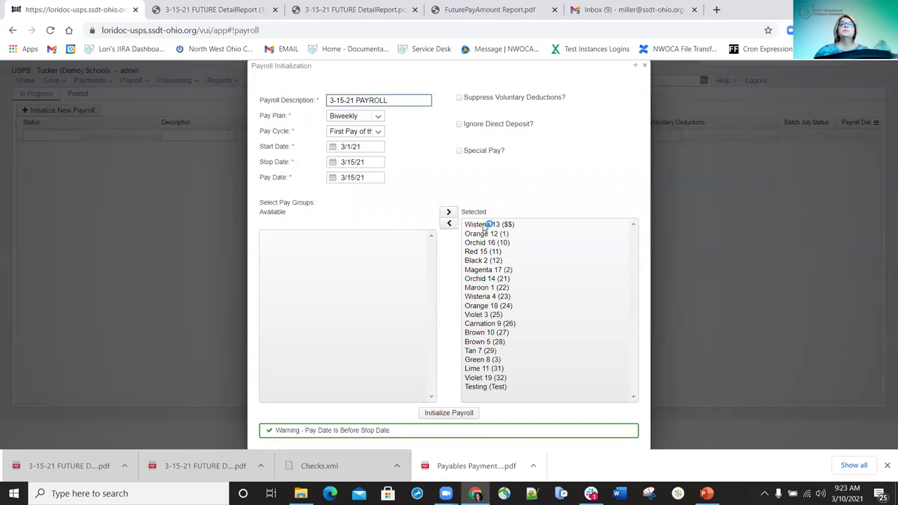
Empty the Selected list, then add Wisteria 13, Orange 12, Orchid 16, Red 15 and Black 2
{"action": "left_click", "coordinate": [486, 224]}
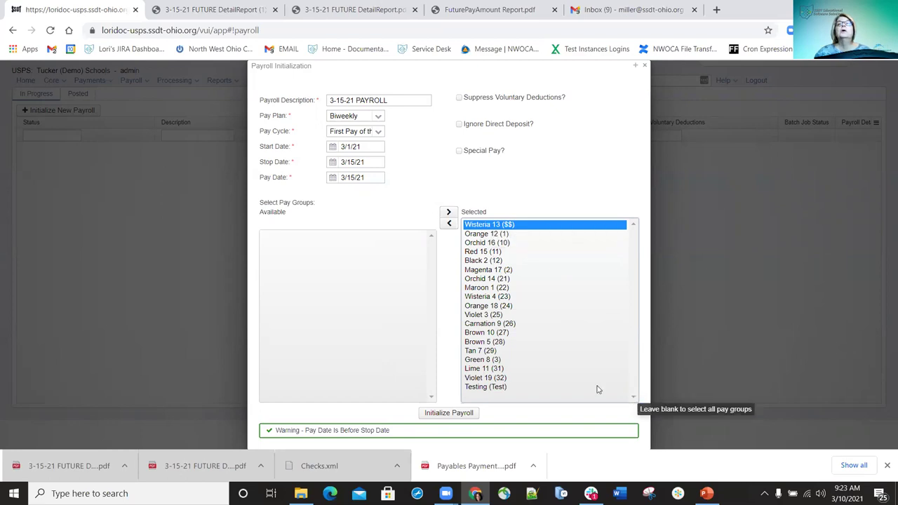
{"action": "left_click", "coordinate": [479, 387], "text": "shift"}
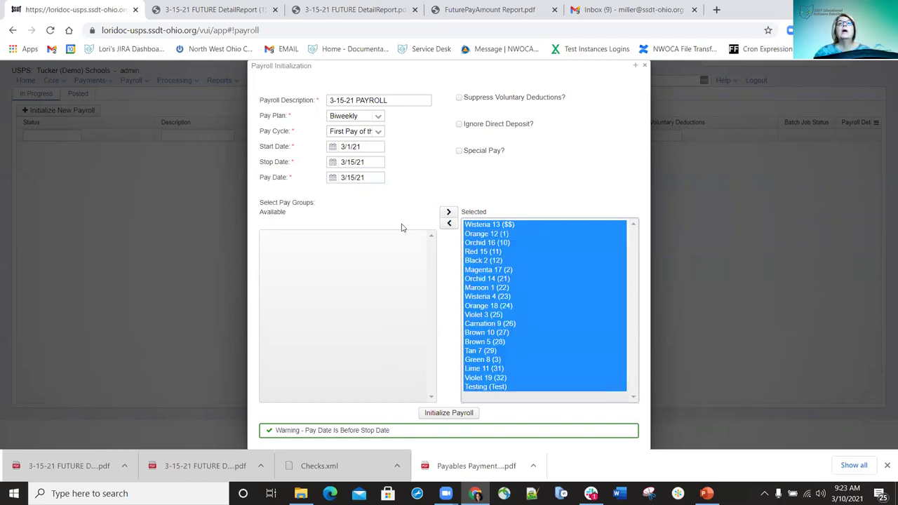
{"action": "left_click", "coordinate": [448, 224]}
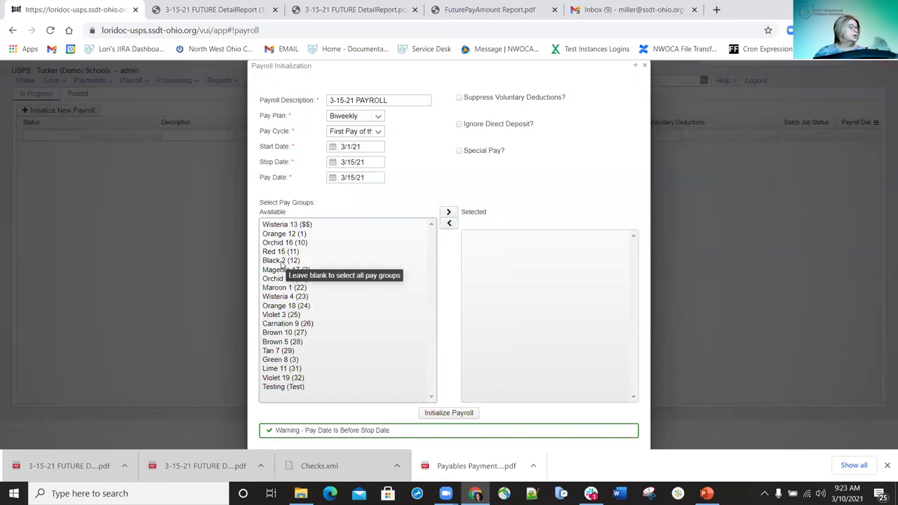
{"action": "double_click", "coordinate": [273, 224]}
{"action": "left_click", "coordinate": [274, 224]}
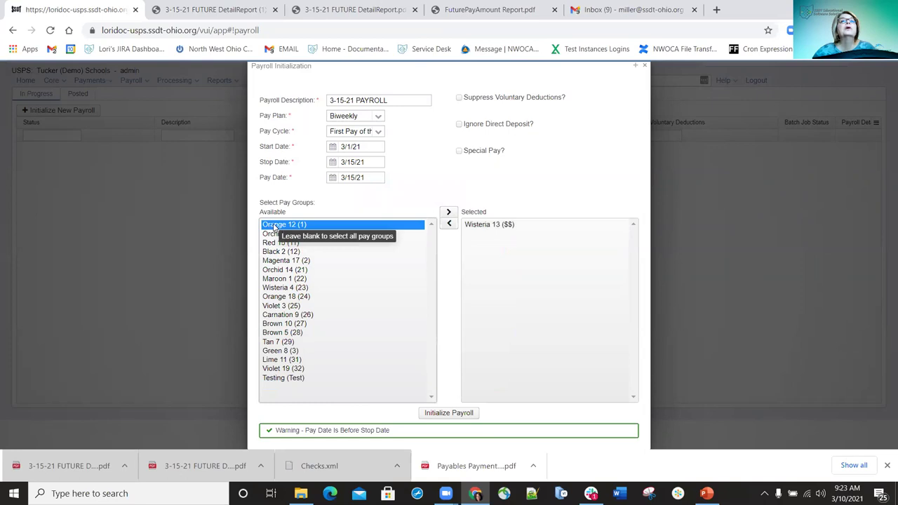
{"action": "double_click", "coordinate": [274, 224]}
{"action": "left_click", "coordinate": [272, 224]}
{"action": "double_click", "coordinate": [272, 224]}
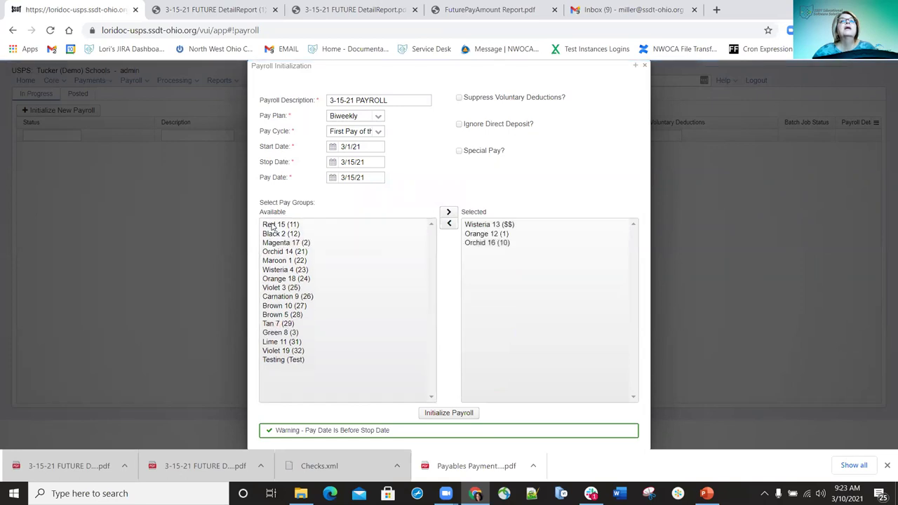
{"action": "double_click", "coordinate": [273, 224]}
{"action": "double_click", "coordinate": [273, 225]}
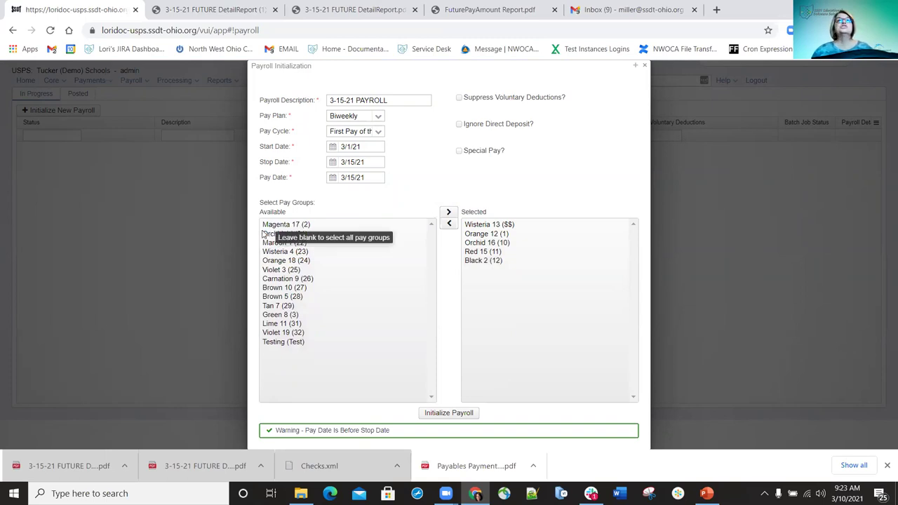
Add Magenta 17, Orchid 14, Maroon 1, Wisteria 4, Orange 18, Violet 3, Brown 10, Tan 7; remove Orange 12
{"action": "left_click", "coordinate": [273, 226]}
{"action": "double_click", "coordinate": [273, 225]}
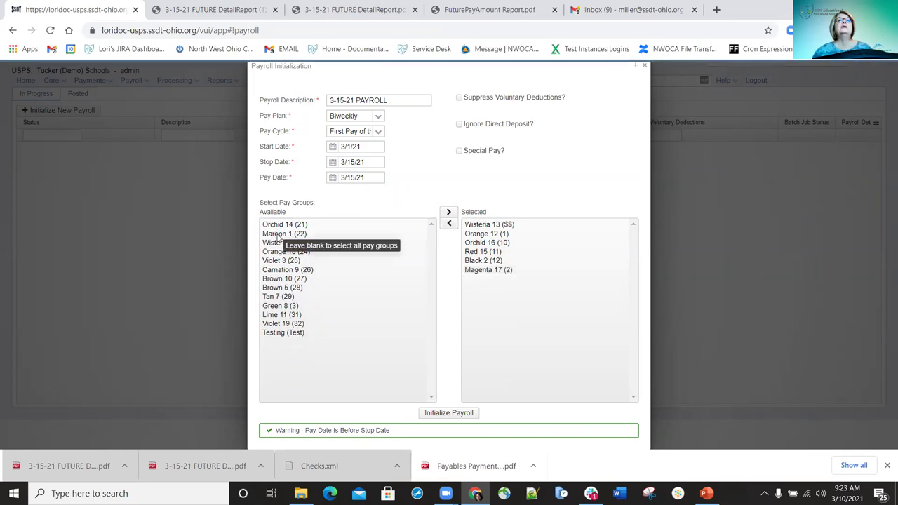
{"action": "double_click", "coordinate": [275, 225]}
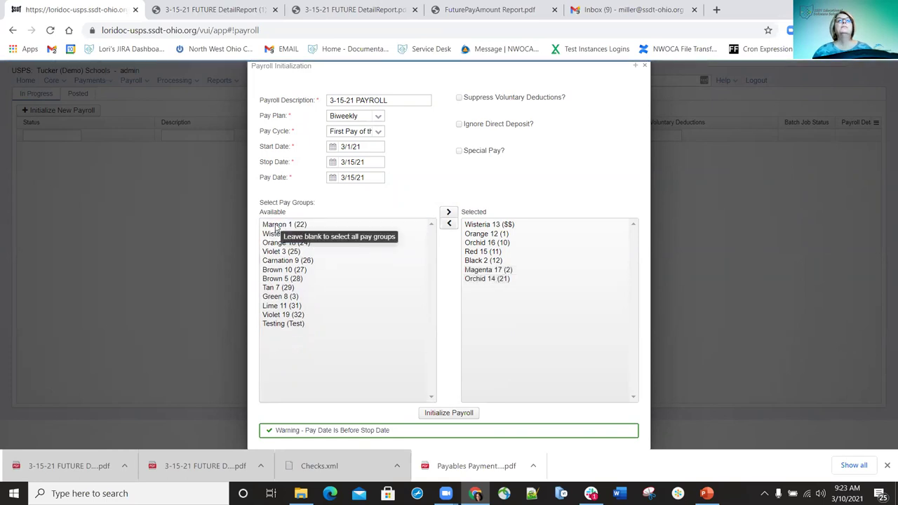
{"action": "double_click", "coordinate": [277, 226]}
{"action": "left_click", "coordinate": [275, 225]}
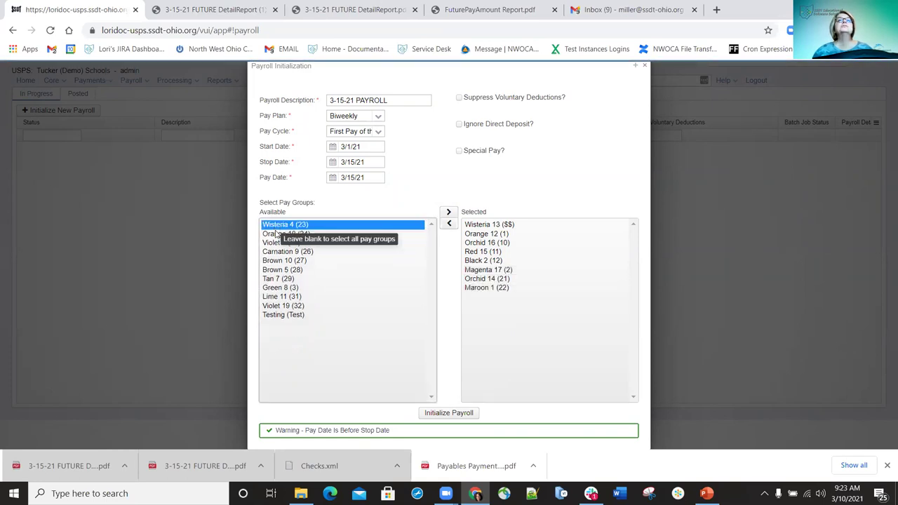
{"action": "double_click", "coordinate": [275, 225]}
{"action": "double_click", "coordinate": [277, 225]}
{"action": "left_click", "coordinate": [281, 226]}
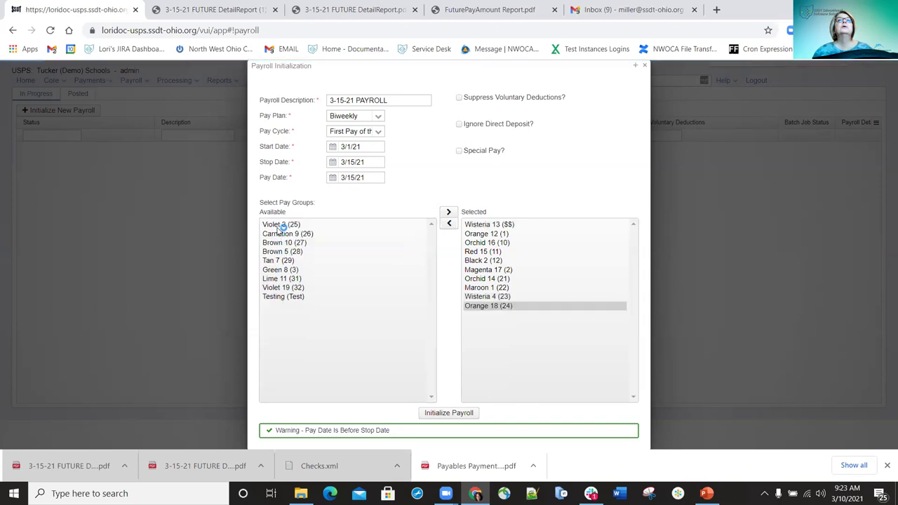
{"action": "left_click", "coordinate": [279, 242]}
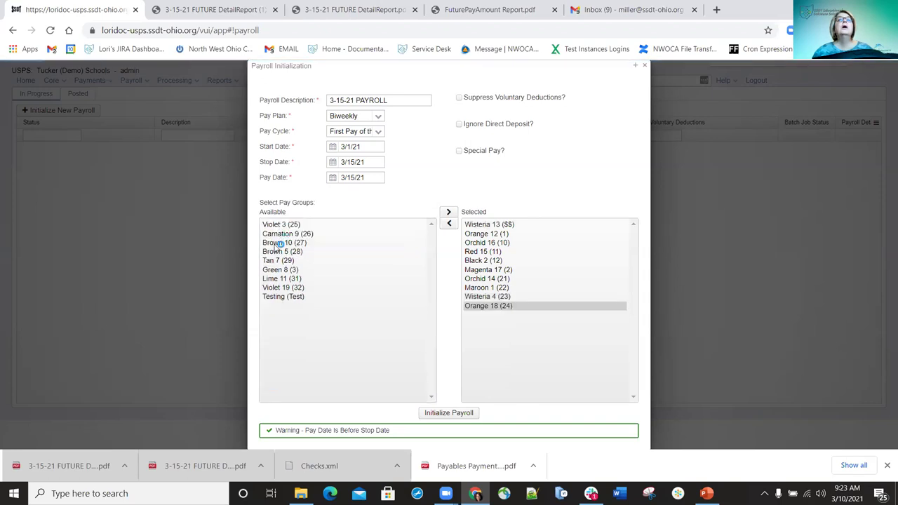
{"action": "double_click", "coordinate": [272, 236]}
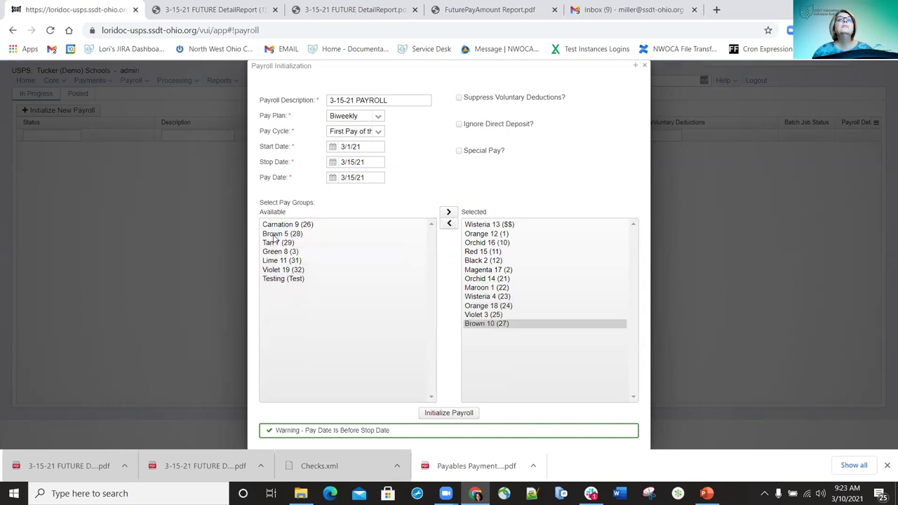
{"action": "double_click", "coordinate": [271, 237]}
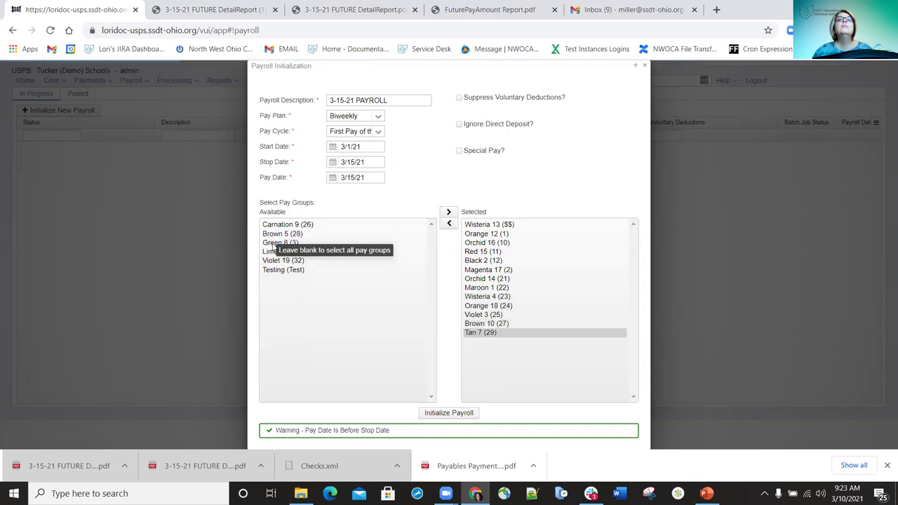
{"action": "double_click", "coordinate": [474, 234]}
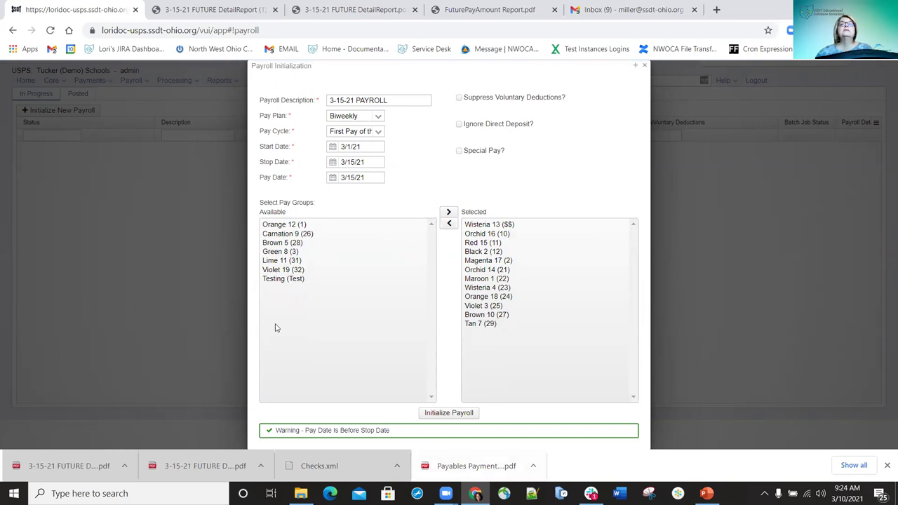
Add Green 8, Lime 11, Violet 19, Testing and Brown 5, returning Carnation 9 to Available
{"action": "left_click", "coordinate": [274, 254]}
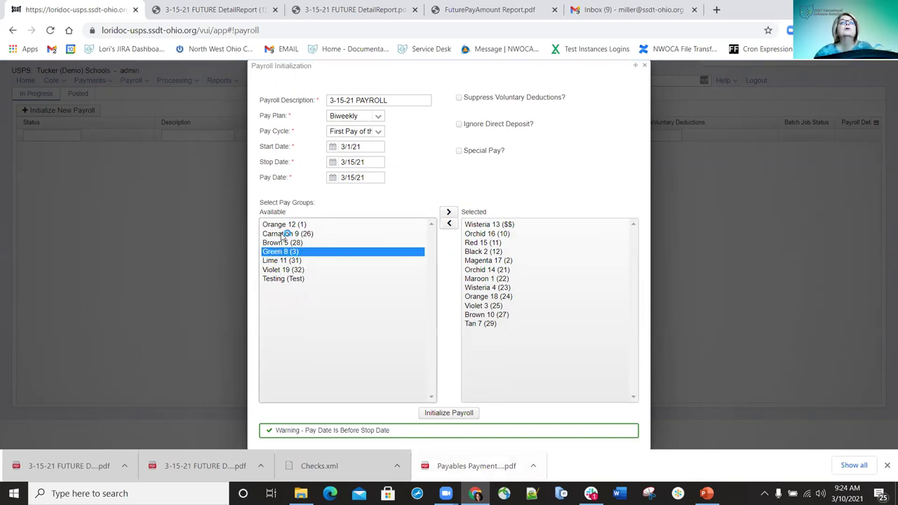
{"action": "left_click", "coordinate": [283, 242], "text": "shift"}
{"action": "double_click", "coordinate": [283, 242]}
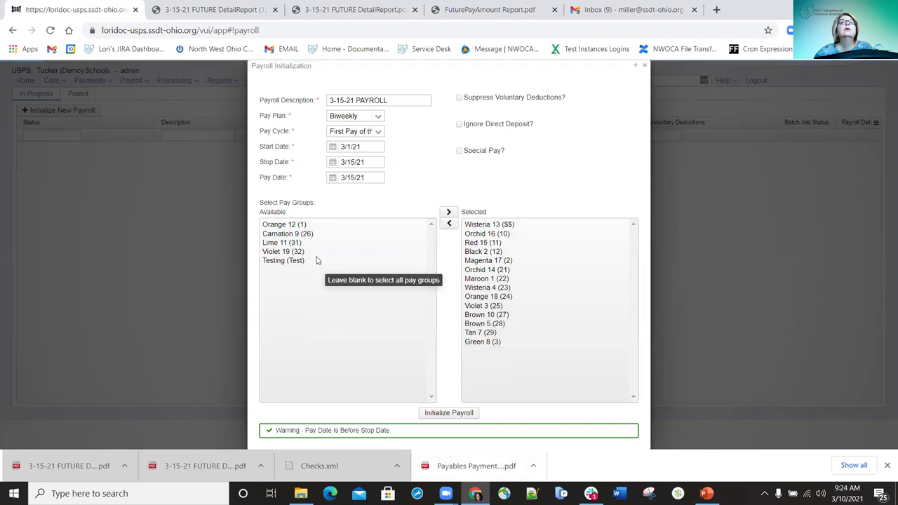
{"action": "left_click", "coordinate": [278, 251], "text": "shift"}
{"action": "double_click", "coordinate": [279, 251]}
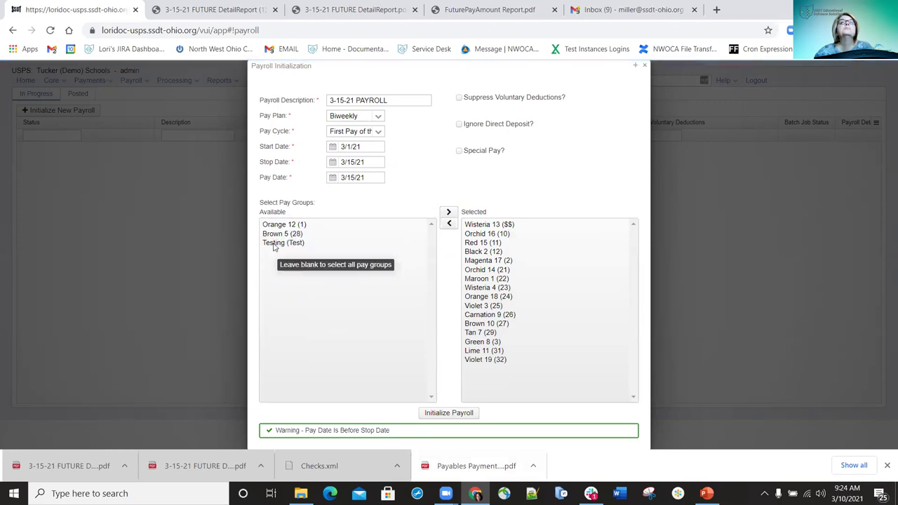
{"action": "double_click", "coordinate": [274, 243]}
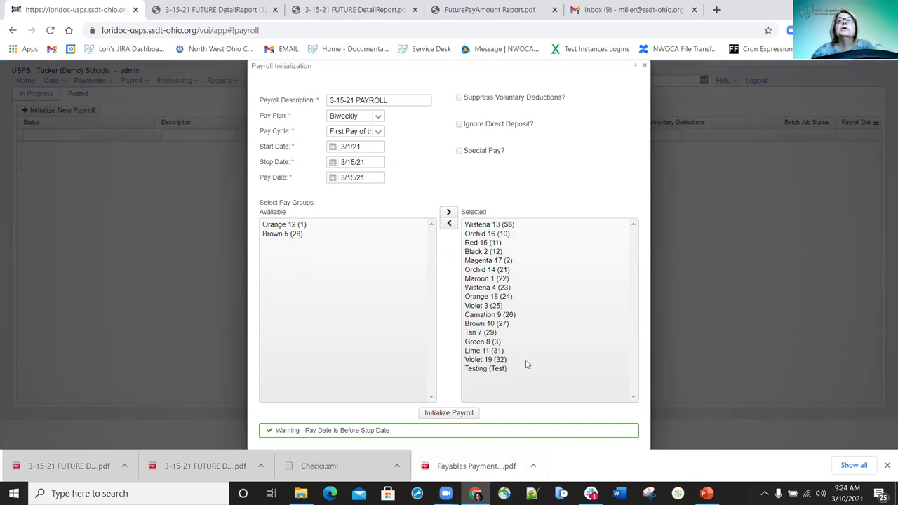
{"action": "double_click", "coordinate": [477, 315]}
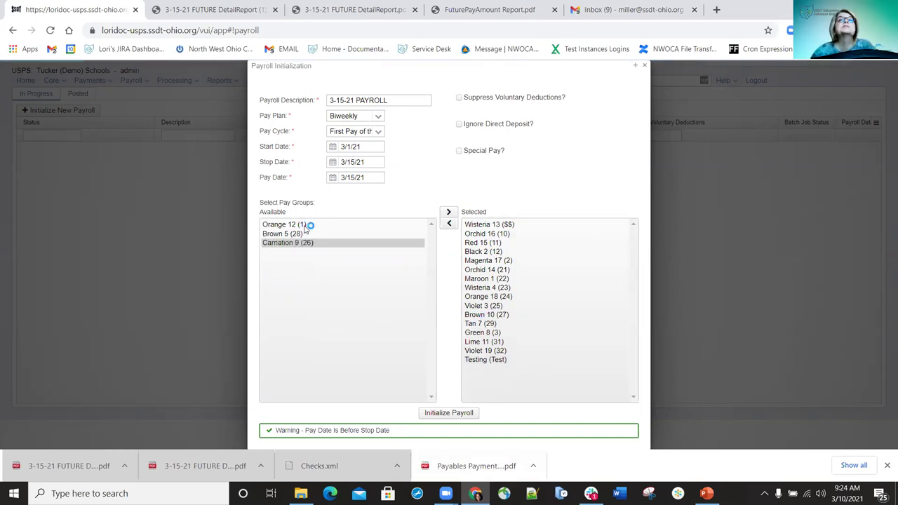
{"action": "double_click", "coordinate": [276, 243]}
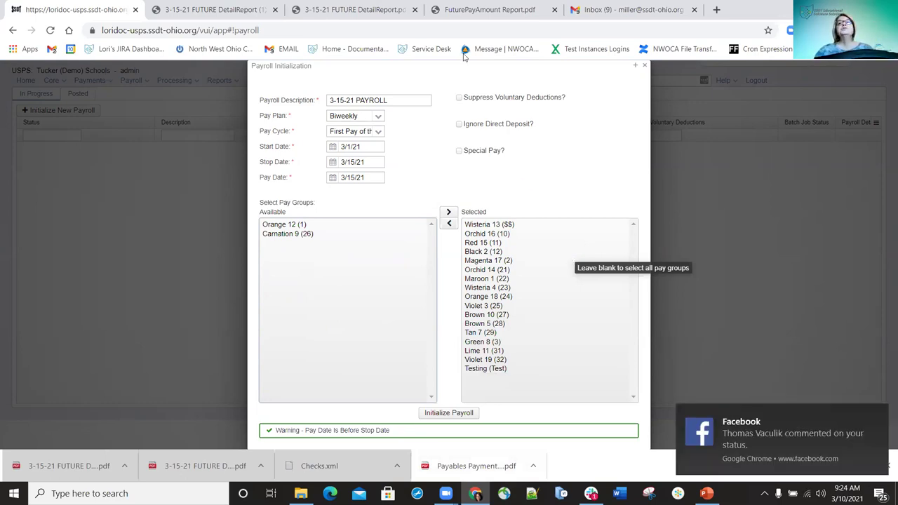
Initialize the 3-15-21 payroll and review the pay group list on its detail page
{"action": "left_click", "coordinate": [449, 415]}
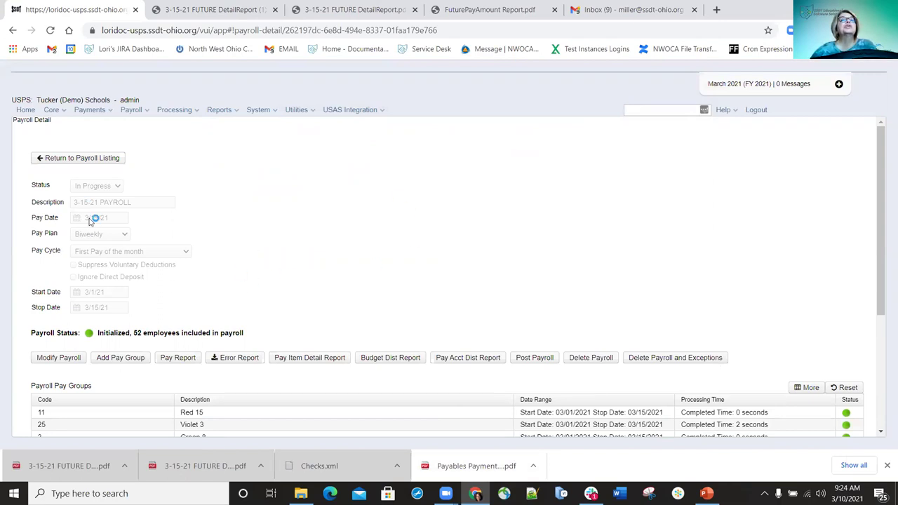
{"action": "scroll", "coordinate": [95, 223], "scroll_direction": "down", "scroll_amount": 2}
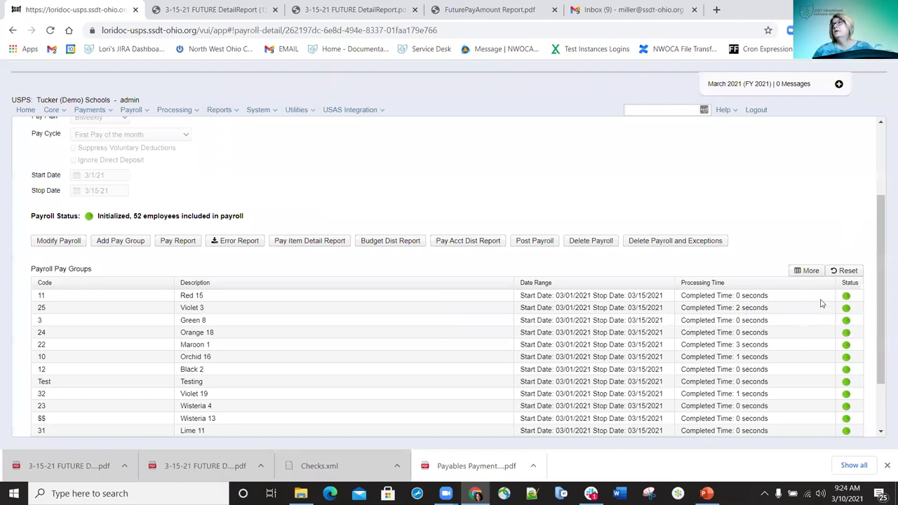
{"action": "scroll", "coordinate": [820, 302], "scroll_direction": "down", "scroll_amount": 1}
{"action": "scroll", "coordinate": [624, 293], "scroll_direction": "up", "scroll_amount": 1}
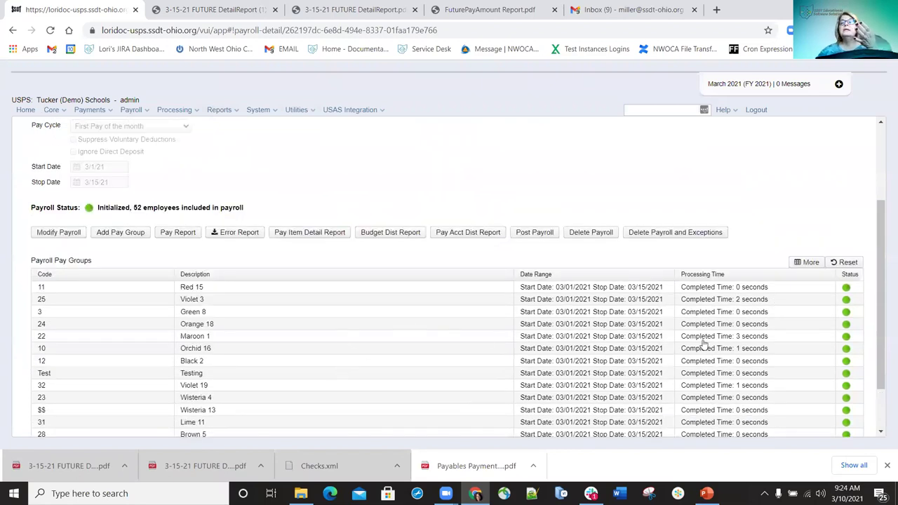
{"action": "scroll", "coordinate": [410, 349], "scroll_direction": "up", "scroll_amount": 2}
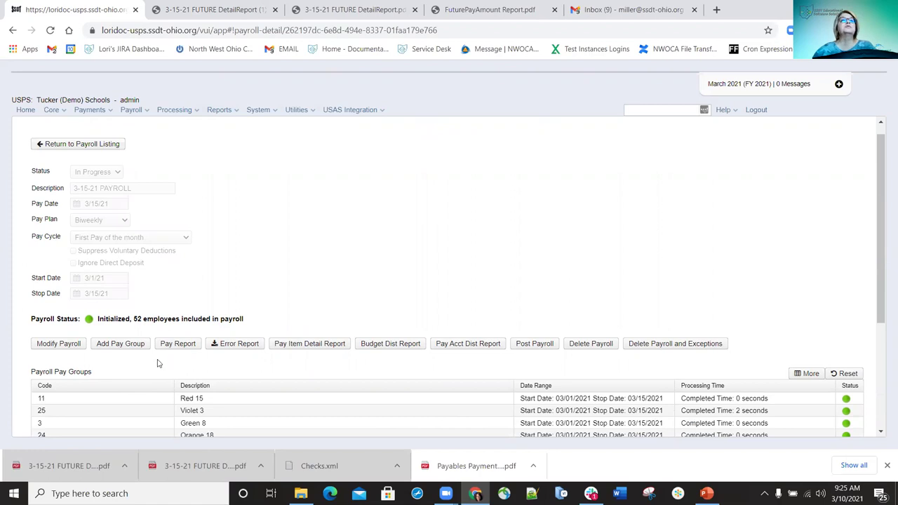
Add Carnation 9 as a payroll addition dated 2/15/21 to 2/28/21
{"action": "left_click", "coordinate": [120, 343]}
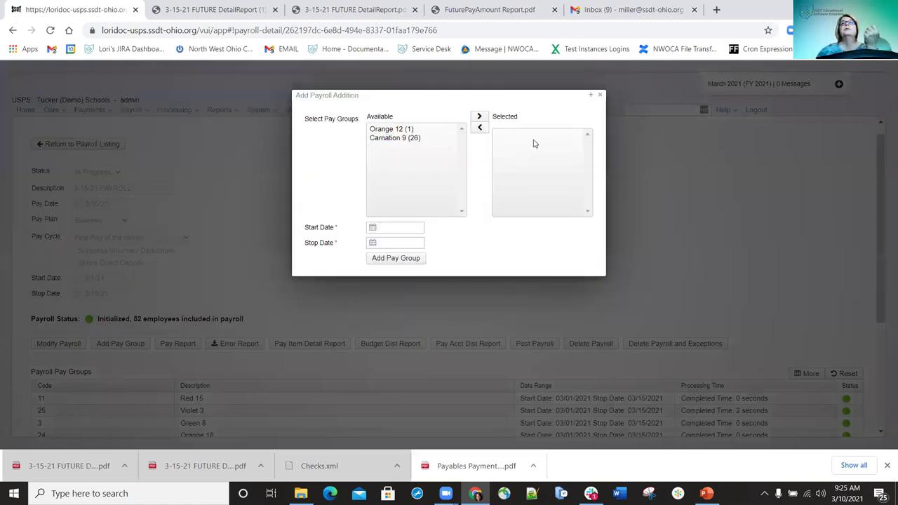
{"action": "left_click_drag", "start_coordinate": [545, 145], "coordinate": [547, 140]}
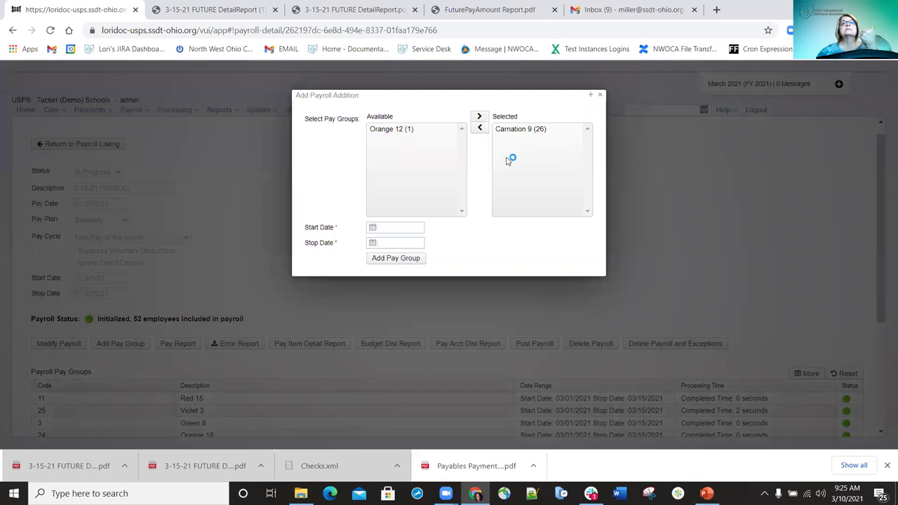
{"action": "left_click", "coordinate": [404, 226]}
{"action": "type", "text": "2/15/21"}
{"action": "key", "text": "Tab"}
{"action": "type", "text": "2/28"}
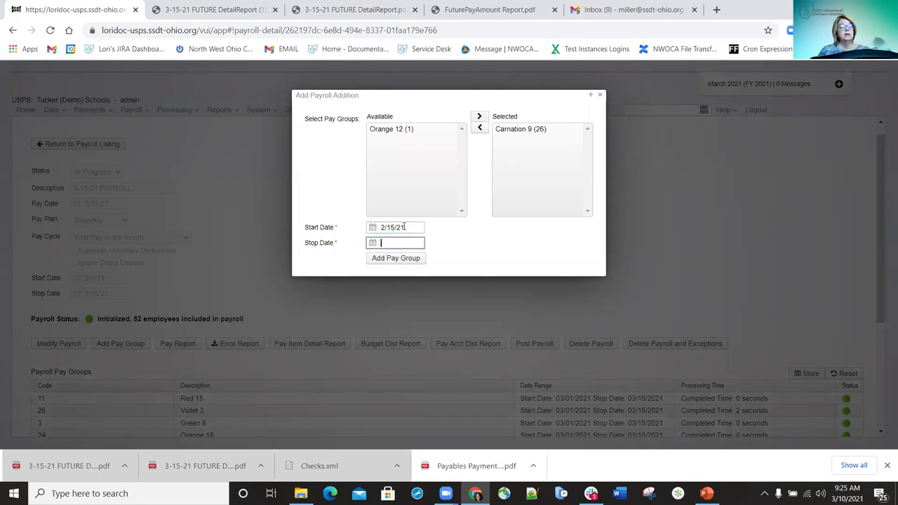
{"action": "type", "text": "/21"}
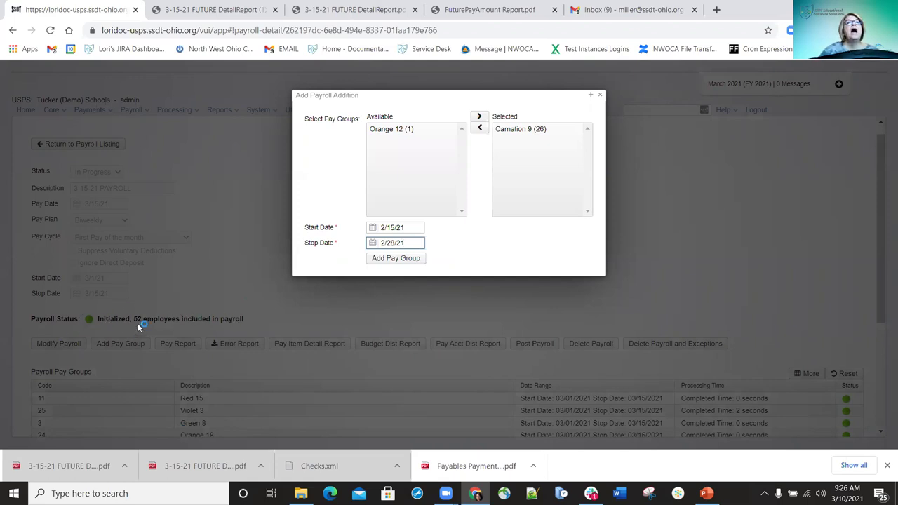
{"action": "left_click", "coordinate": [396, 259]}
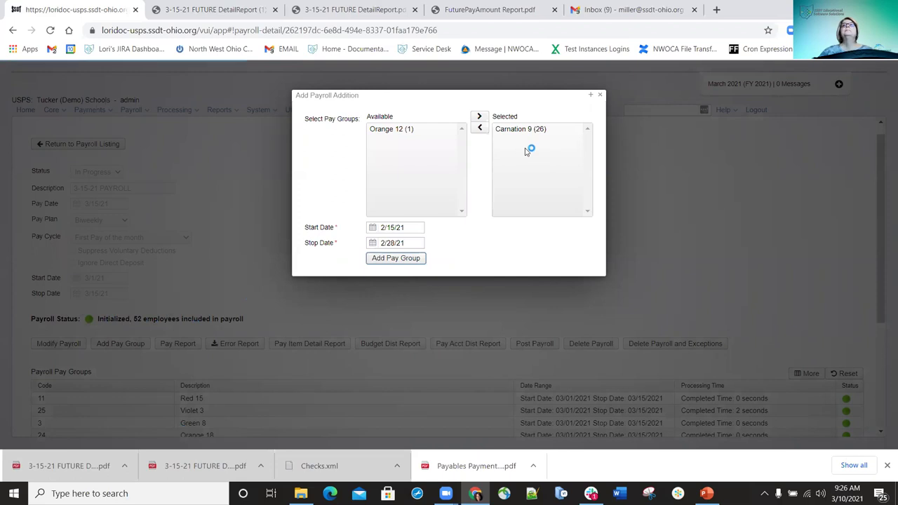
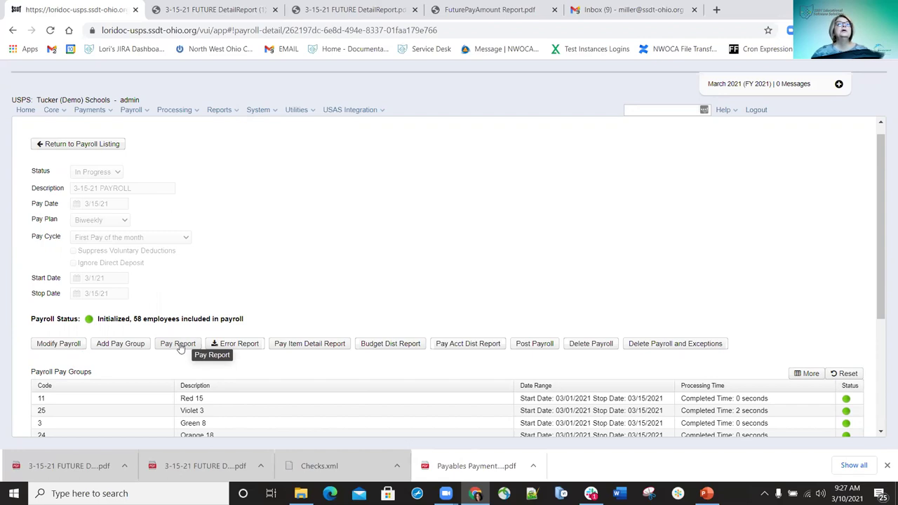
Title the pay report '3-15-21 Payroll Report', sorted by Employee Name, PDF download, with employer amounts
{"action": "left_click", "coordinate": [180, 346]}
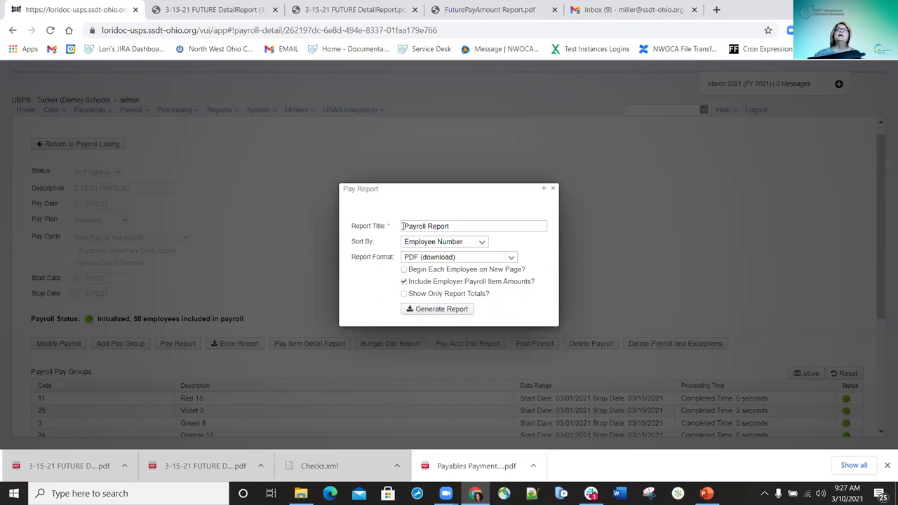
{"action": "left_click", "coordinate": [403, 226]}
{"action": "type", "text": "3-15-21"}
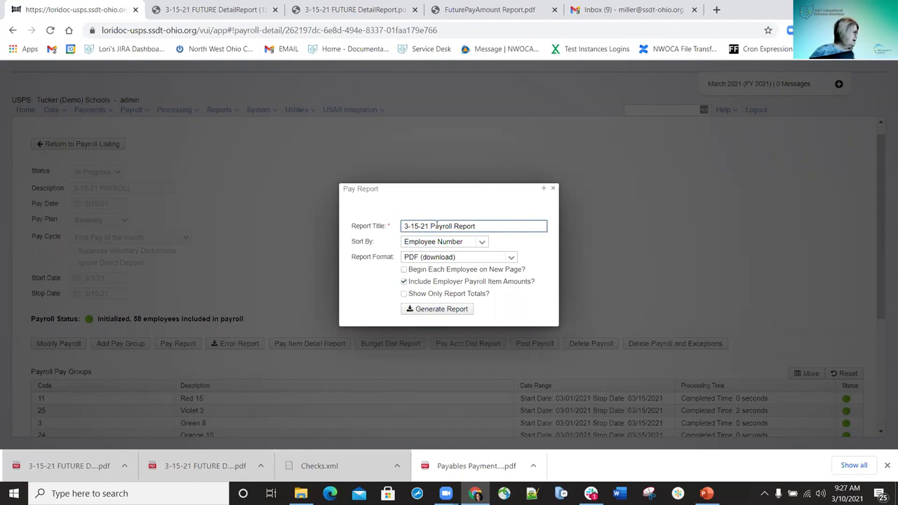
{"action": "left_click", "coordinate": [482, 243]}
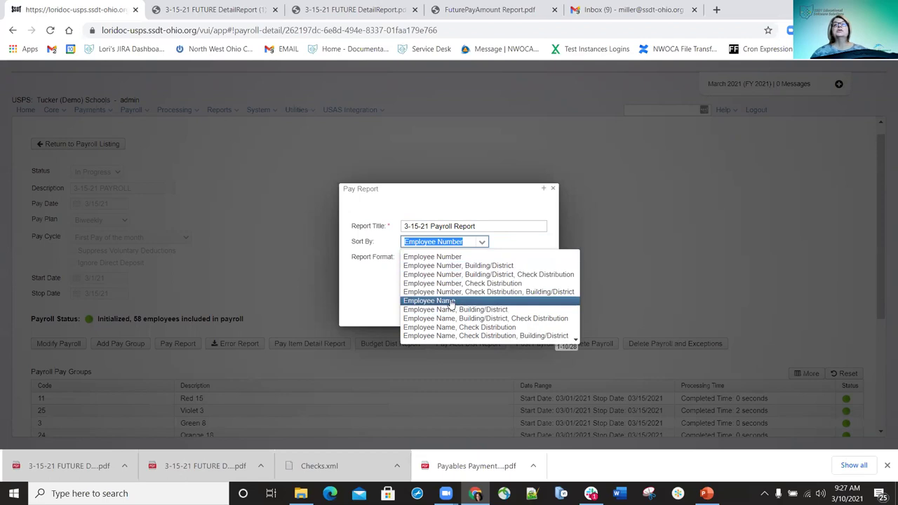
{"action": "left_click", "coordinate": [450, 302]}
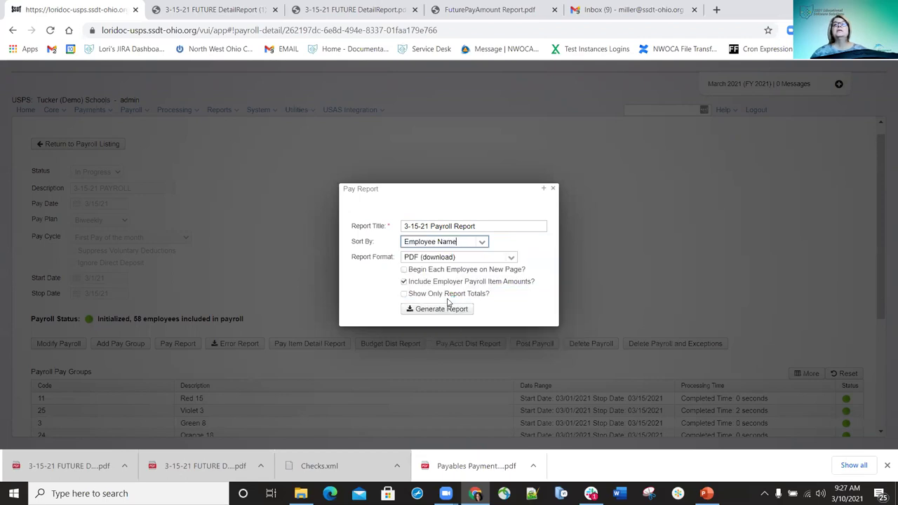
{"action": "left_click", "coordinate": [479, 245]}
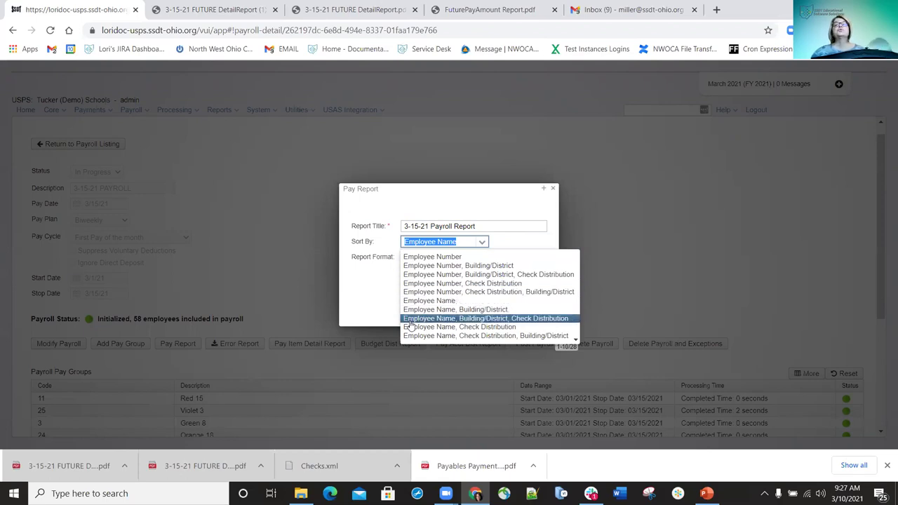
{"action": "left_click", "coordinate": [450, 300]}
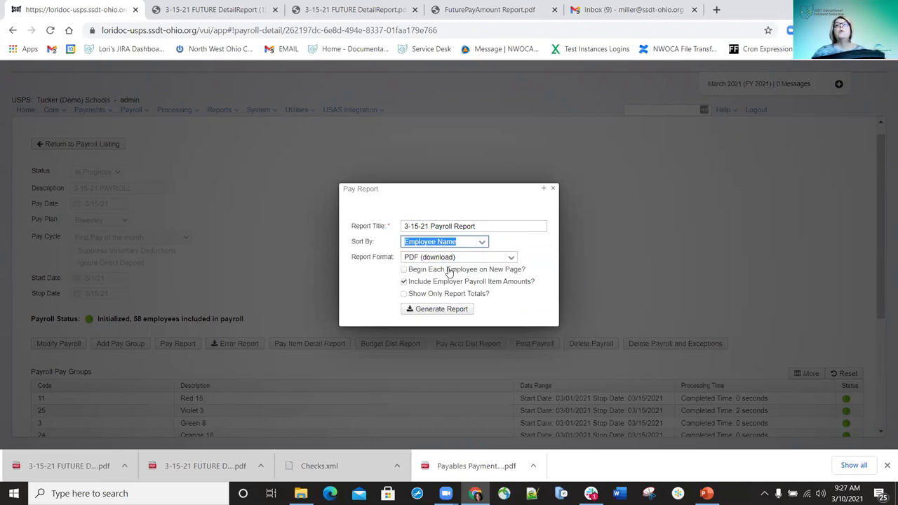
{"action": "left_click", "coordinate": [511, 259]}
{"action": "left_click", "coordinate": [511, 259]}
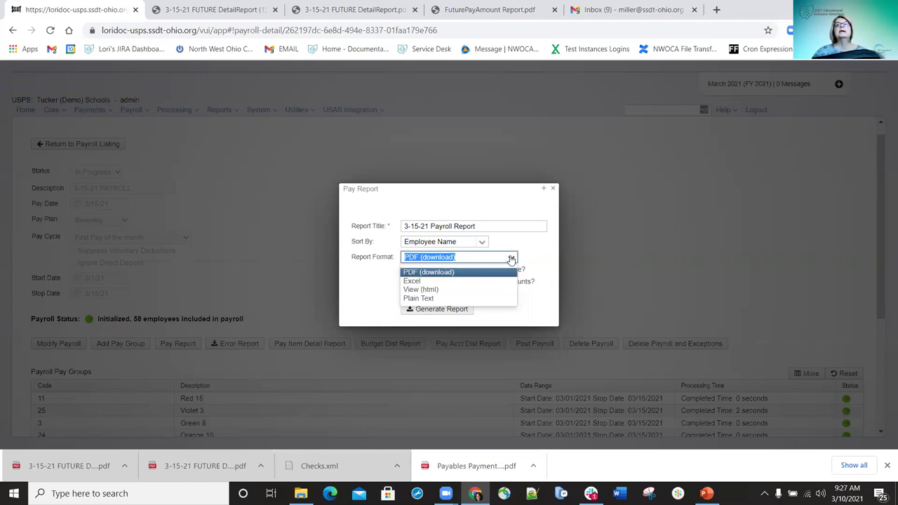
{"action": "left_click", "coordinate": [511, 258]}
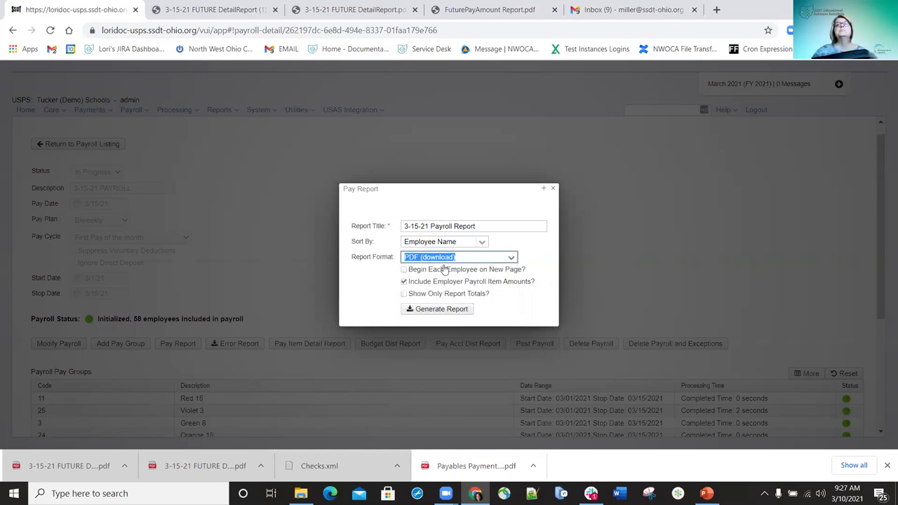
{"action": "left_click", "coordinate": [405, 281]}
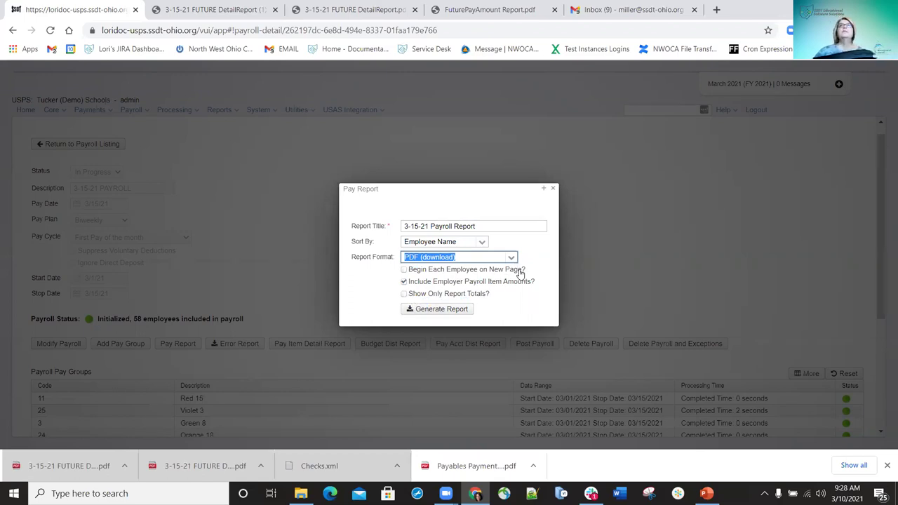
Generate the 3-15-21 Payroll Report, save the PDF to Downloads, and open it
{"action": "left_click", "coordinate": [441, 312]}
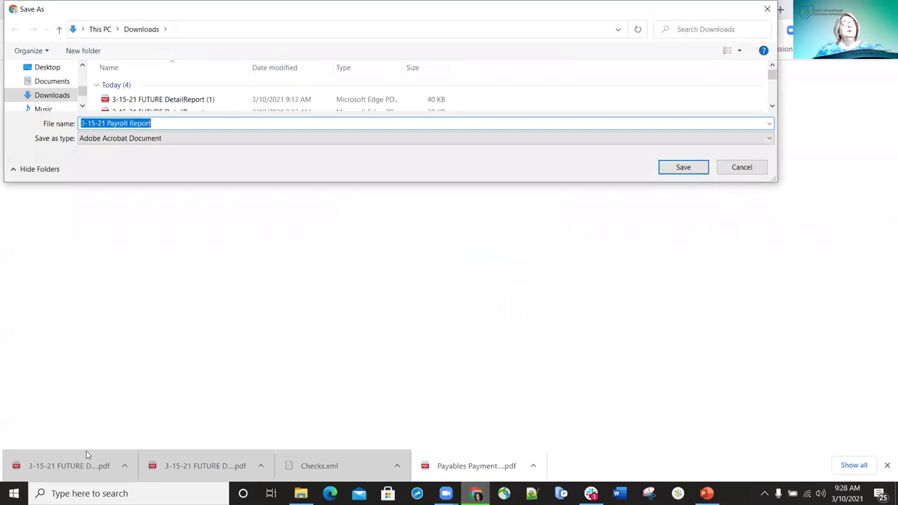
{"action": "key", "text": "Return"}
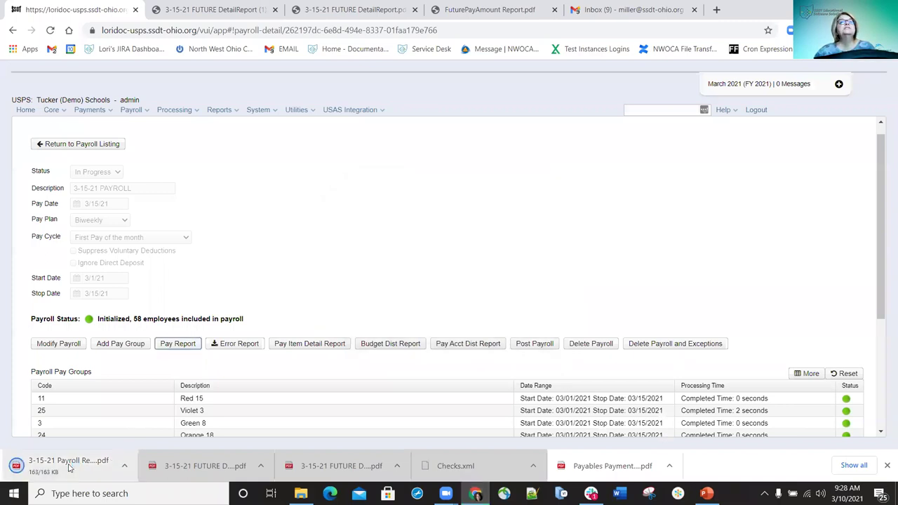
{"action": "left_click", "coordinate": [70, 469]}
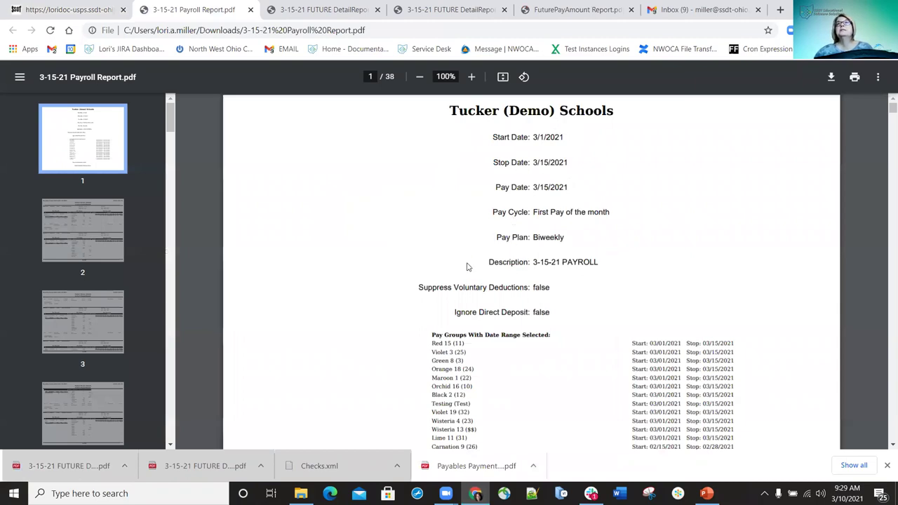
Check the cover page's Carnation 9 02/15–02/28 range and Report Sorted By line, then reach page 2
{"action": "scroll", "coordinate": [580, 318], "scroll_direction": "down", "scroll_amount": 1}
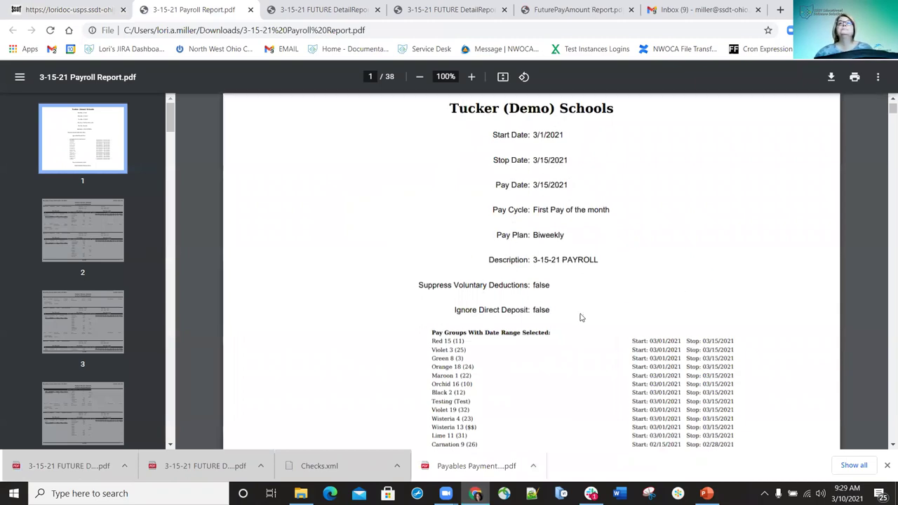
{"action": "scroll", "coordinate": [580, 318], "scroll_direction": "down", "scroll_amount": 2}
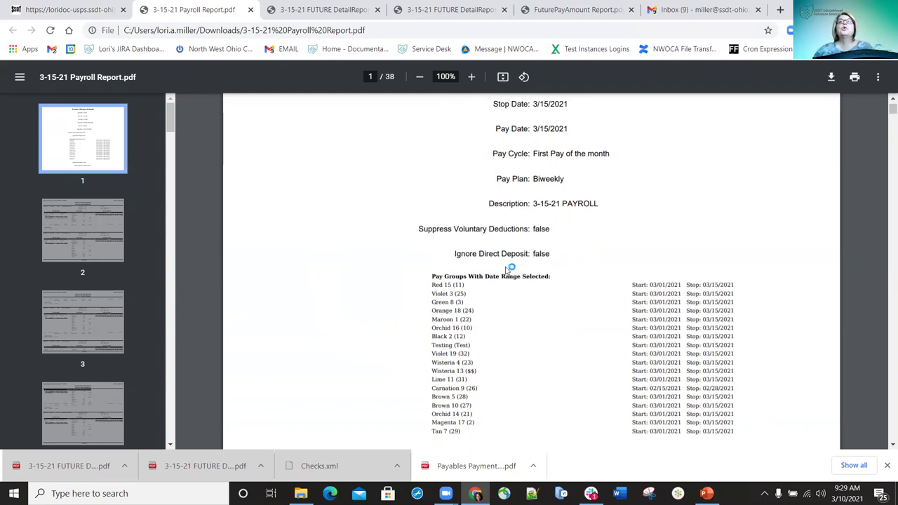
{"action": "scroll", "coordinate": [506, 263], "scroll_direction": "down", "scroll_amount": 1}
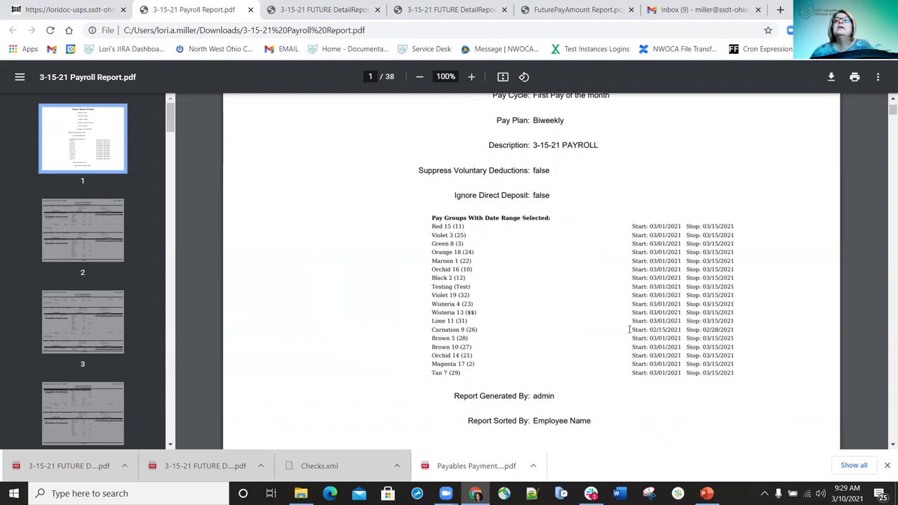
{"action": "left_click_drag", "start_coordinate": [662, 328], "coordinate": [738, 328]}
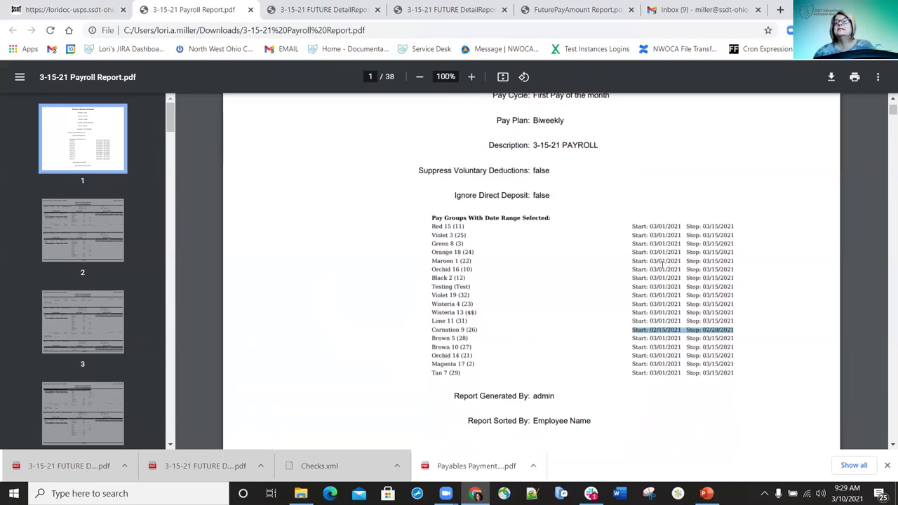
{"action": "scroll", "coordinate": [703, 286], "scroll_direction": "down", "scroll_amount": 2}
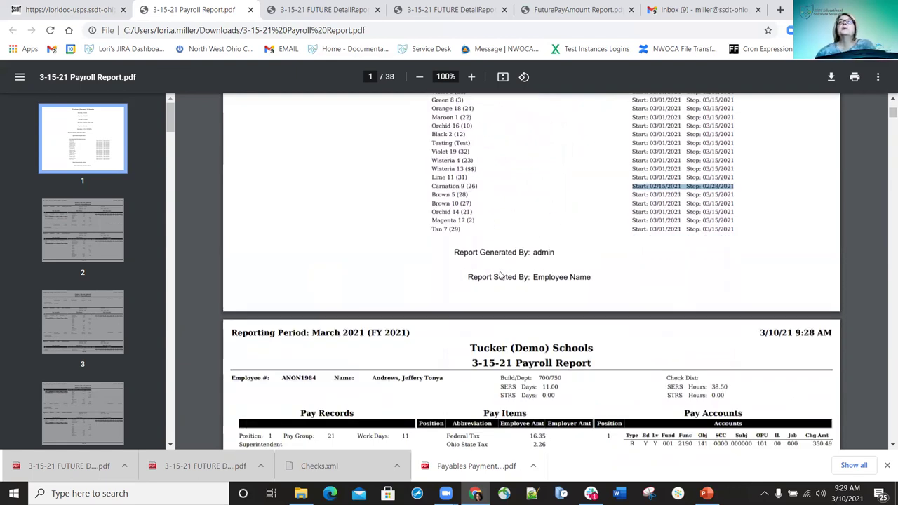
{"action": "scroll", "coordinate": [485, 257], "scroll_direction": "down", "scroll_amount": 1}
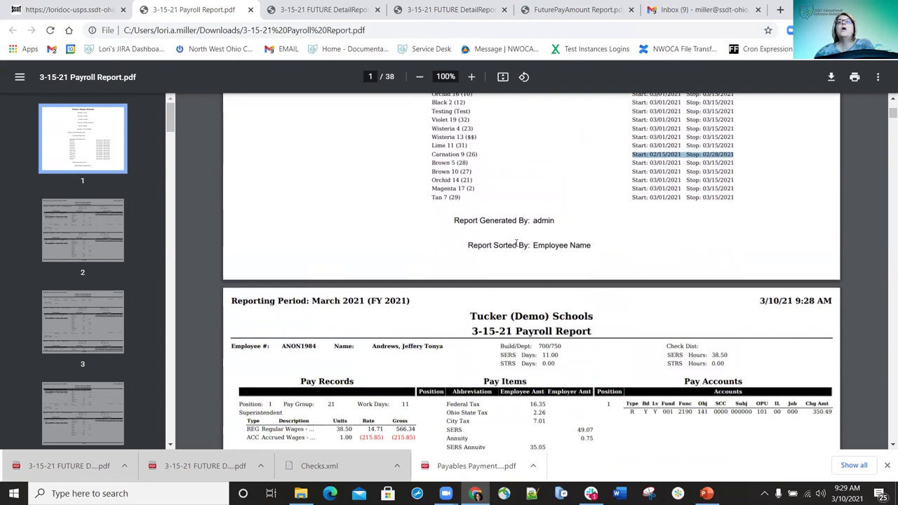
{"action": "triple_click", "coordinate": [601, 244]}
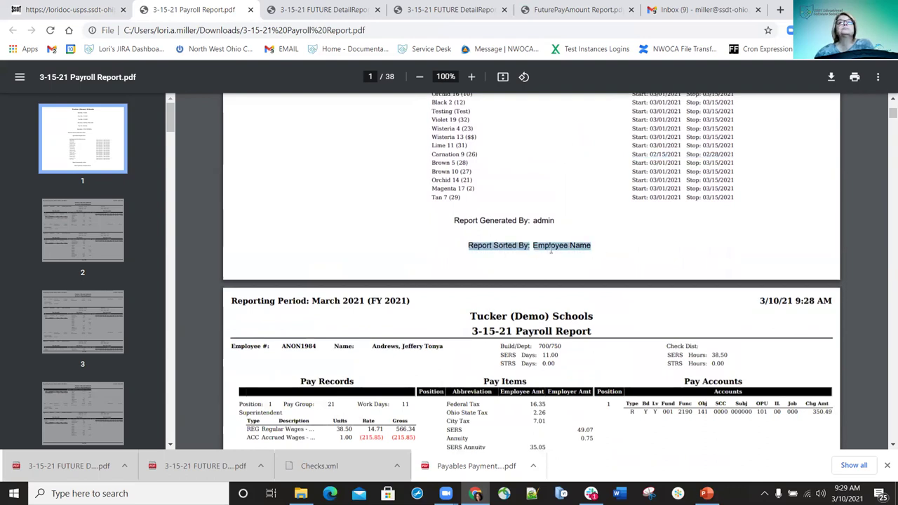
{"action": "scroll", "coordinate": [501, 244], "scroll_direction": "down", "scroll_amount": 4}
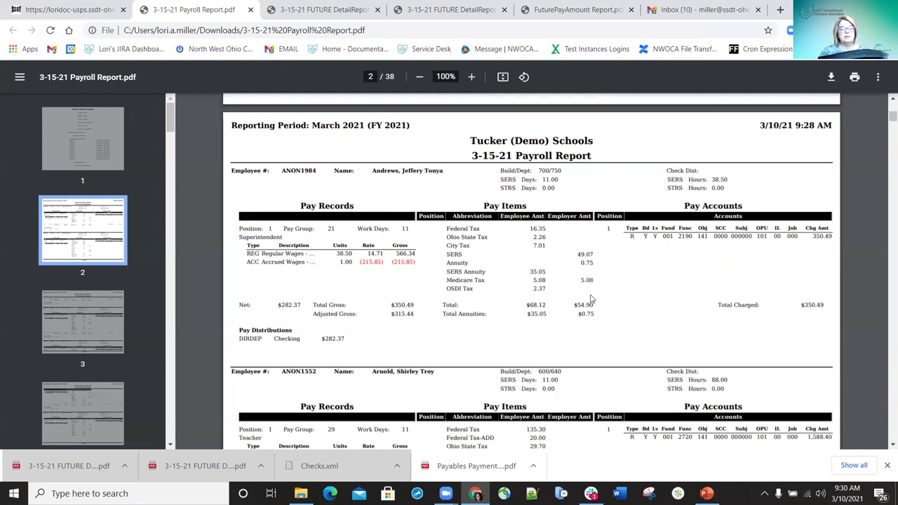
Search the report for an employee's surname, then scroll to the page 37 Report Summary
{"action": "key", "text": "ctrl+f"}
{"action": "type", "text": "hernande"}
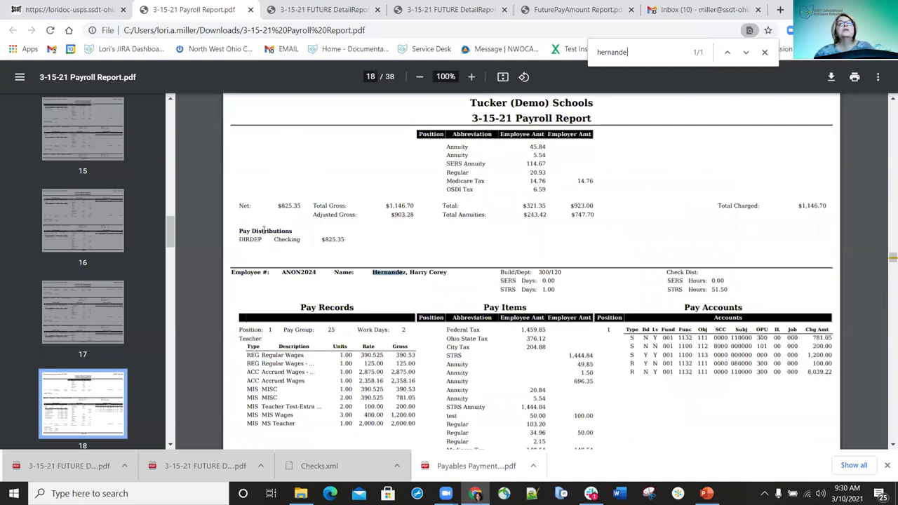
{"action": "type", "text": "z"}
{"action": "scroll", "coordinate": [334, 324], "scroll_direction": "down", "scroll_amount": 2}
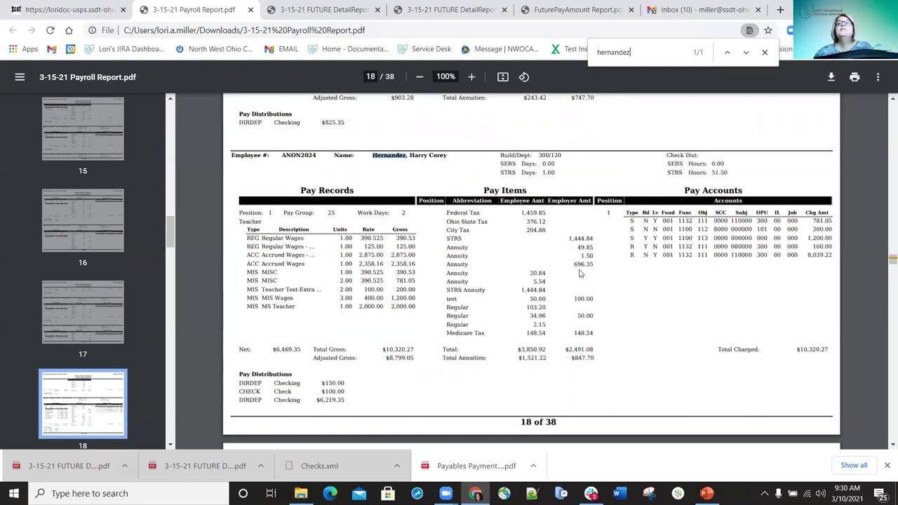
{"action": "scroll", "coordinate": [573, 273], "scroll_direction": "down", "scroll_amount": 20}
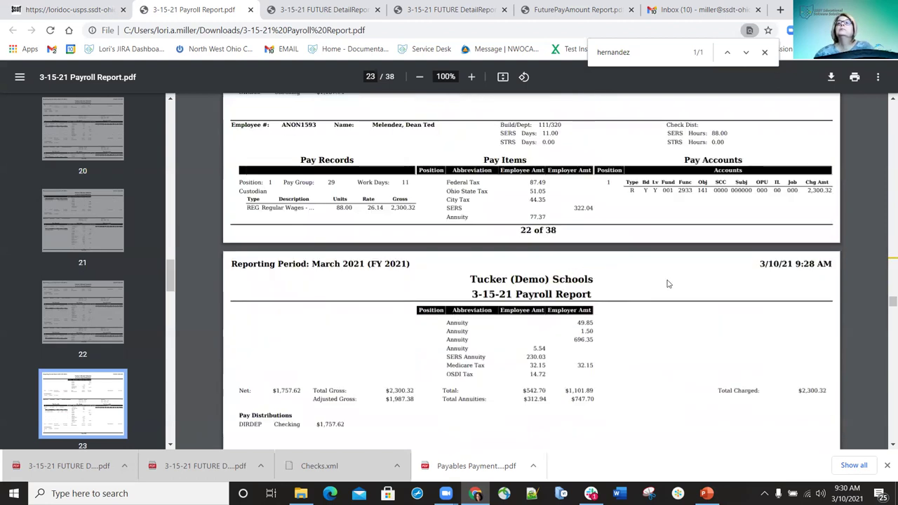
{"action": "scroll", "coordinate": [649, 291], "scroll_direction": "down", "scroll_amount": 20}
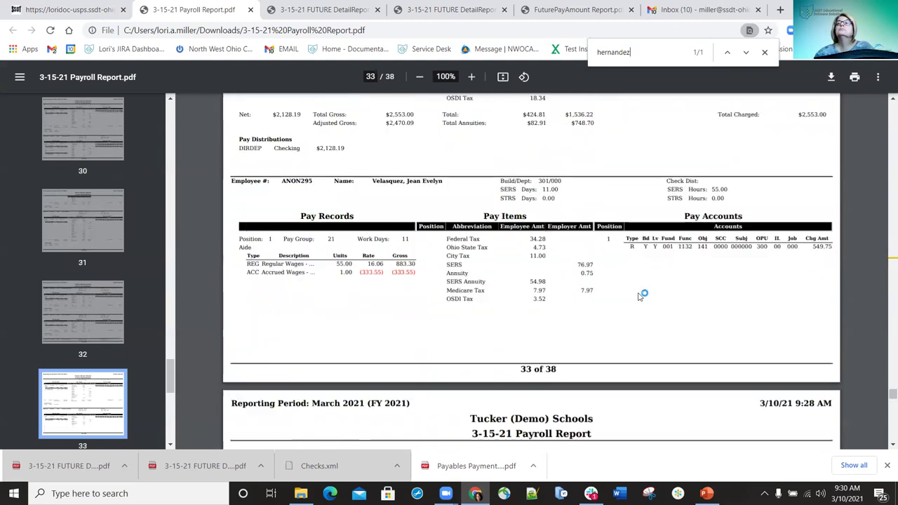
{"action": "scroll", "coordinate": [640, 297], "scroll_direction": "down", "scroll_amount": 20}
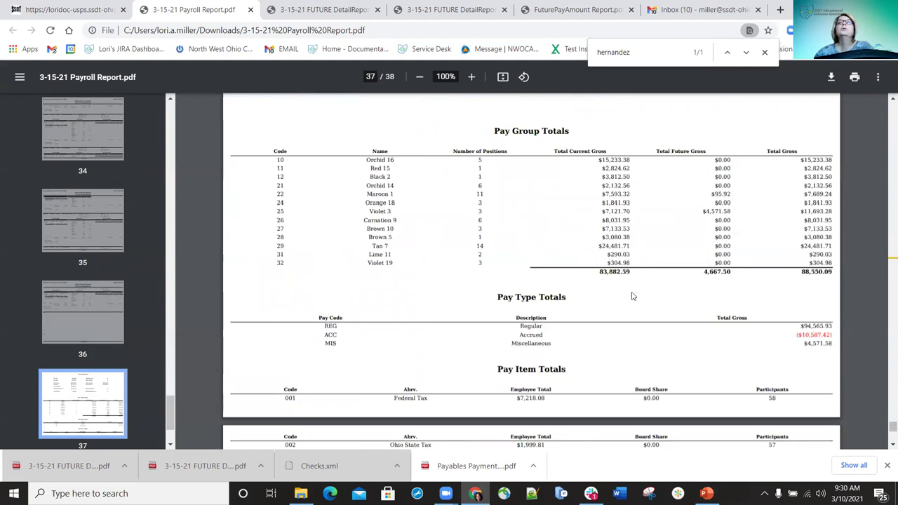
{"action": "scroll", "coordinate": [634, 295], "scroll_direction": "up", "scroll_amount": 5}
{"action": "scroll", "coordinate": [631, 296], "scroll_direction": "up", "scroll_amount": 3}
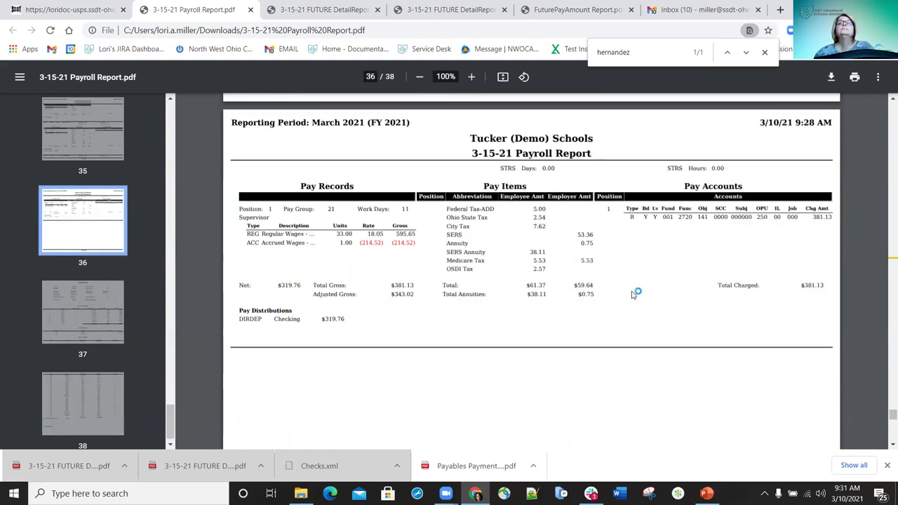
{"action": "scroll", "coordinate": [631, 295], "scroll_direction": "down", "scroll_amount": 4}
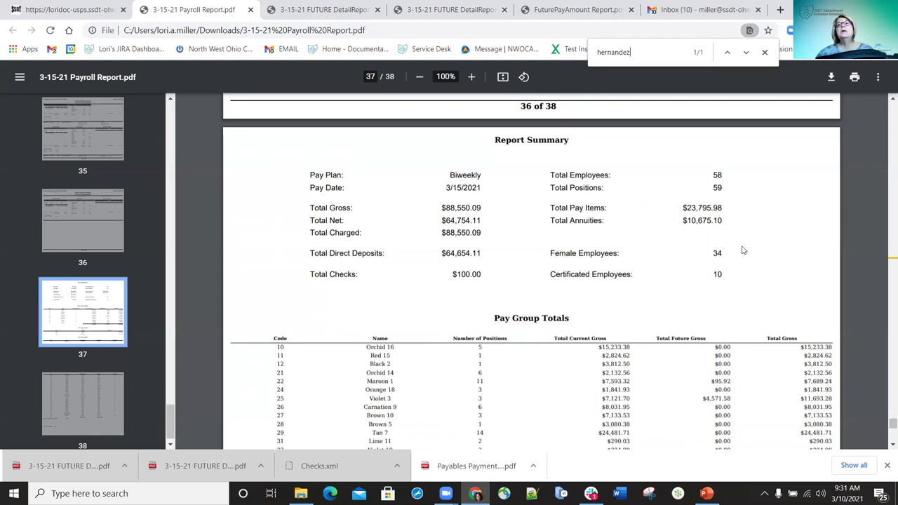
Return to the surname search match at the break between pages 35 and 36
{"action": "scroll", "coordinate": [731, 270], "scroll_direction": "down", "scroll_amount": 1}
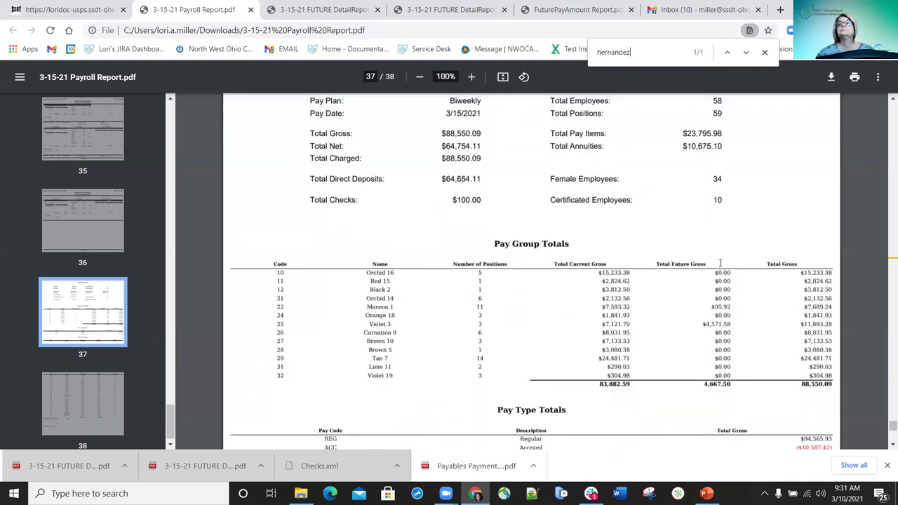
{"action": "scroll", "coordinate": [719, 262], "scroll_direction": "down", "scroll_amount": 2}
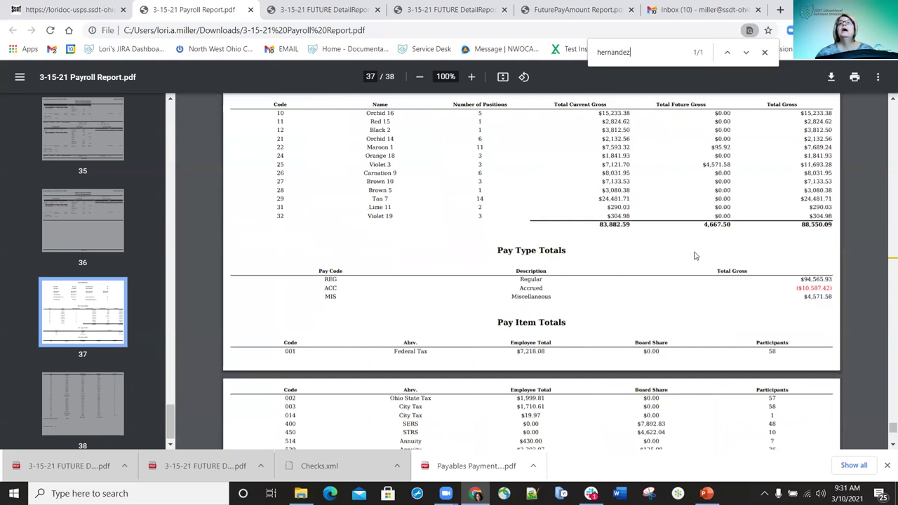
{"action": "scroll", "coordinate": [617, 222], "scroll_direction": "down", "scroll_amount": 2}
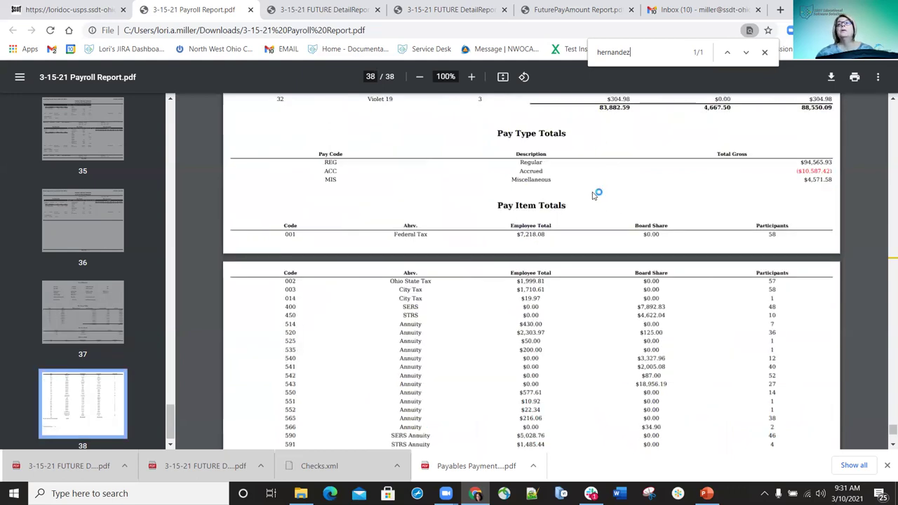
{"action": "scroll", "coordinate": [757, 175], "scroll_direction": "down", "scroll_amount": 2}
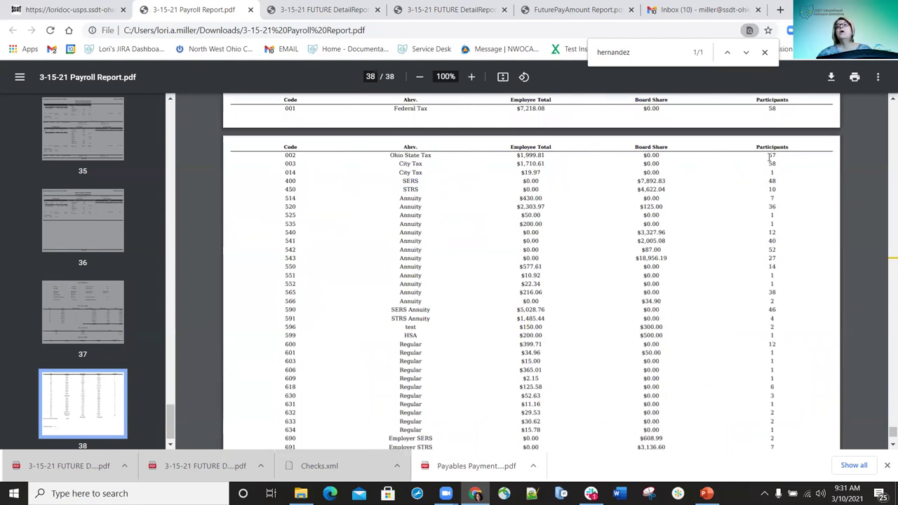
{"action": "scroll", "coordinate": [746, 190], "scroll_direction": "down", "scroll_amount": 3}
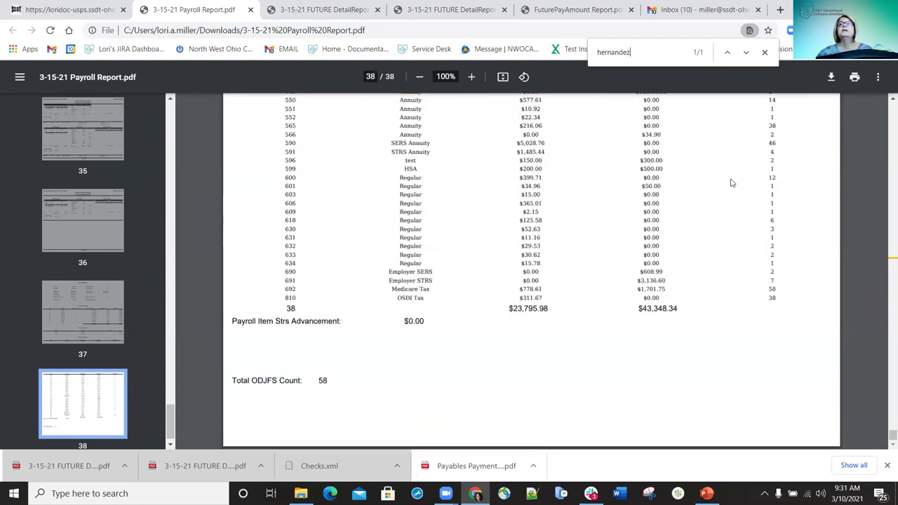
{"action": "key", "text": "Return"}
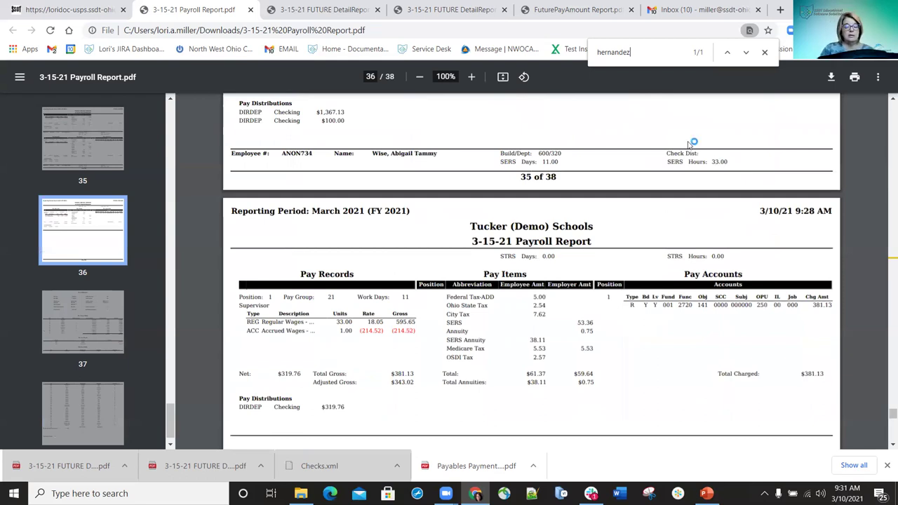
Search 'future' and check the Total Current Gross column, totalling 83,882.59, in Pay Group Totals
{"action": "key", "text": "ctrl+a"}
{"action": "type", "text": "future"}
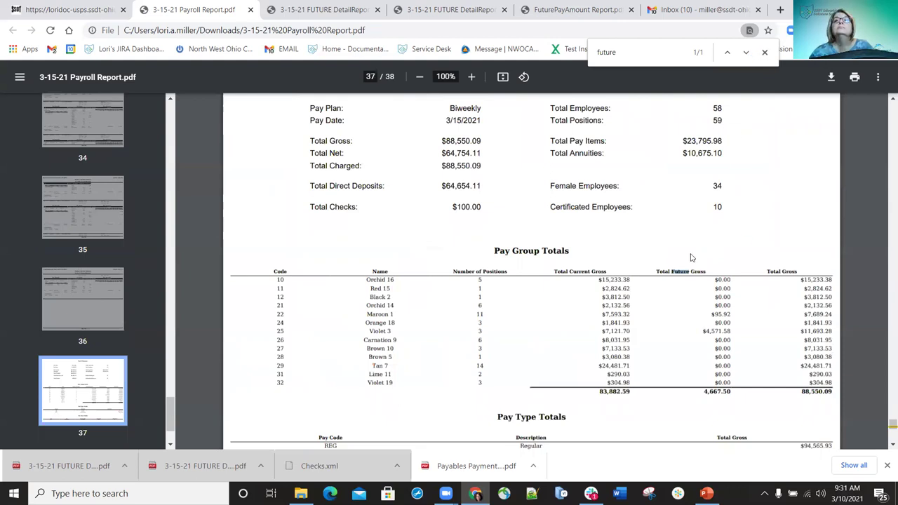
{"action": "scroll", "coordinate": [692, 252], "scroll_direction": "down", "scroll_amount": 1}
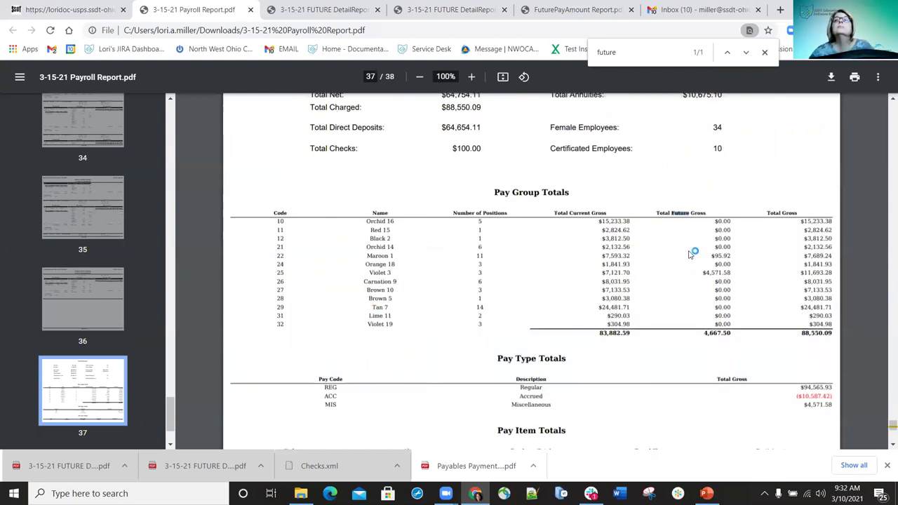
{"action": "scroll", "coordinate": [689, 254], "scroll_direction": "down", "scroll_amount": 3}
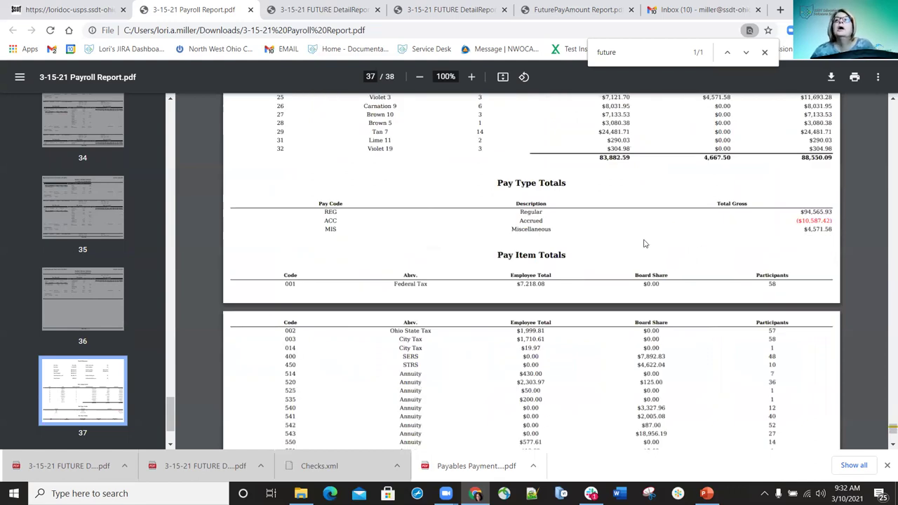
{"action": "scroll", "coordinate": [728, 228], "scroll_direction": "up", "scroll_amount": 15}
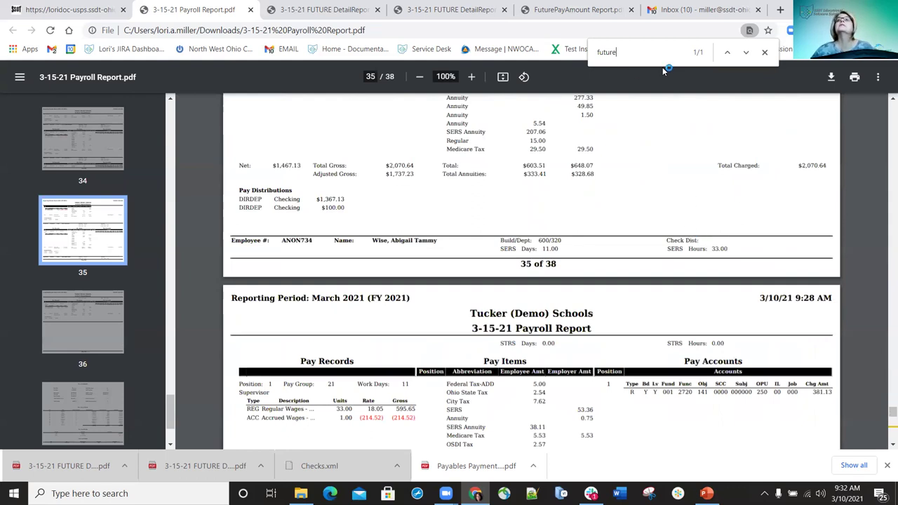
{"action": "key", "text": "Return"}
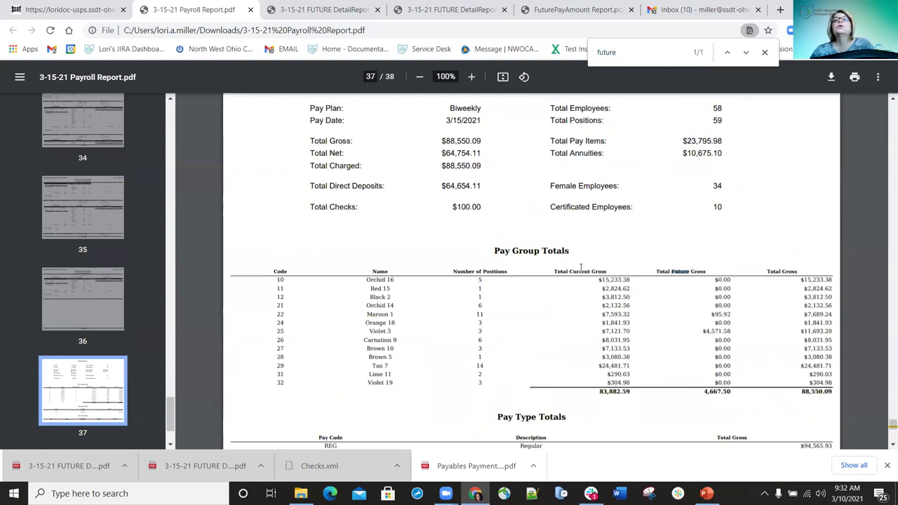
{"action": "left_click", "coordinate": [624, 340]}
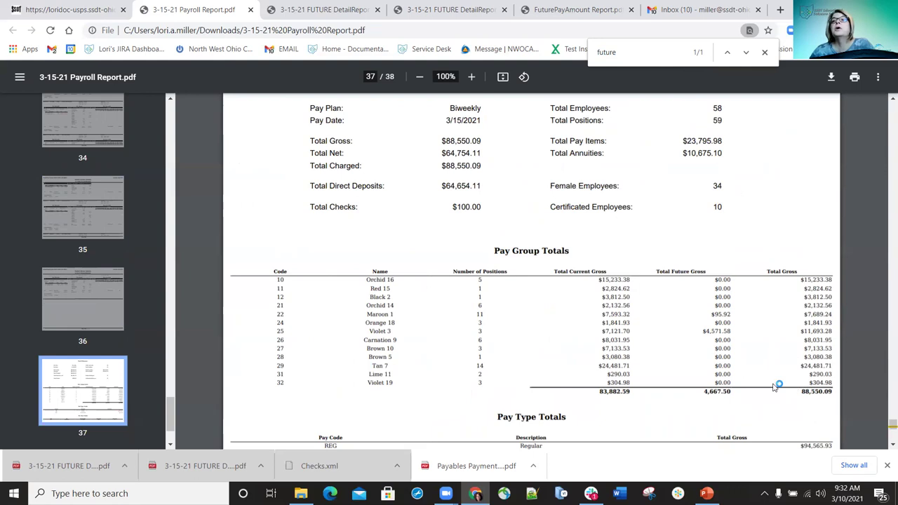
{"action": "left_click_drag", "start_coordinate": [553, 270], "coordinate": [608, 271]}
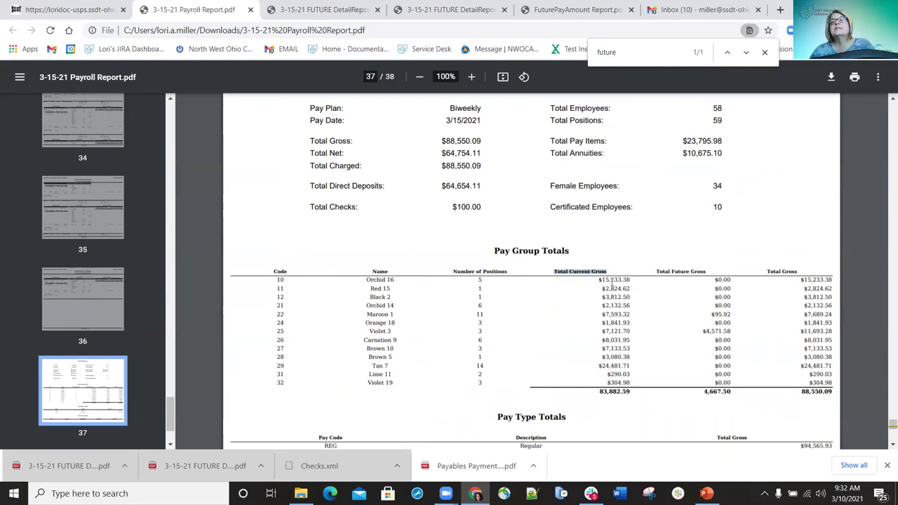
{"action": "left_click_drag", "start_coordinate": [631, 389], "coordinate": [610, 390]}
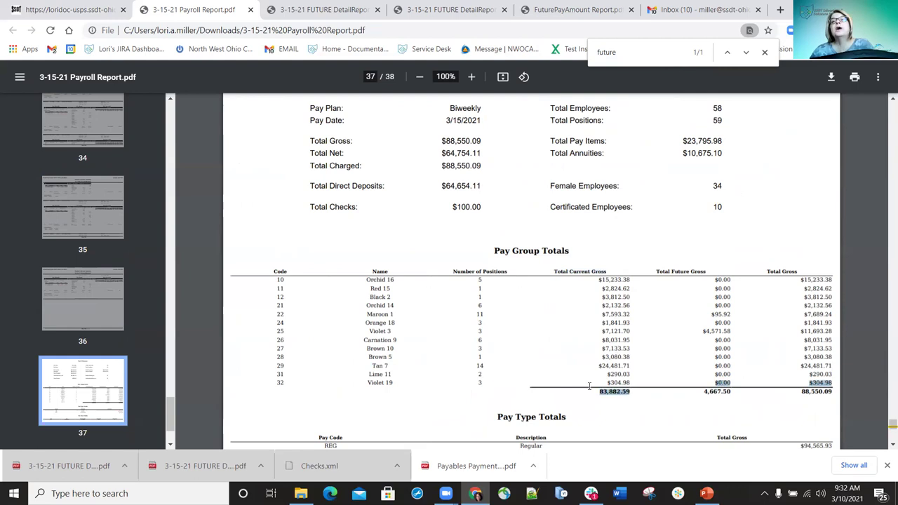
{"action": "left_click", "coordinate": [614, 385]}
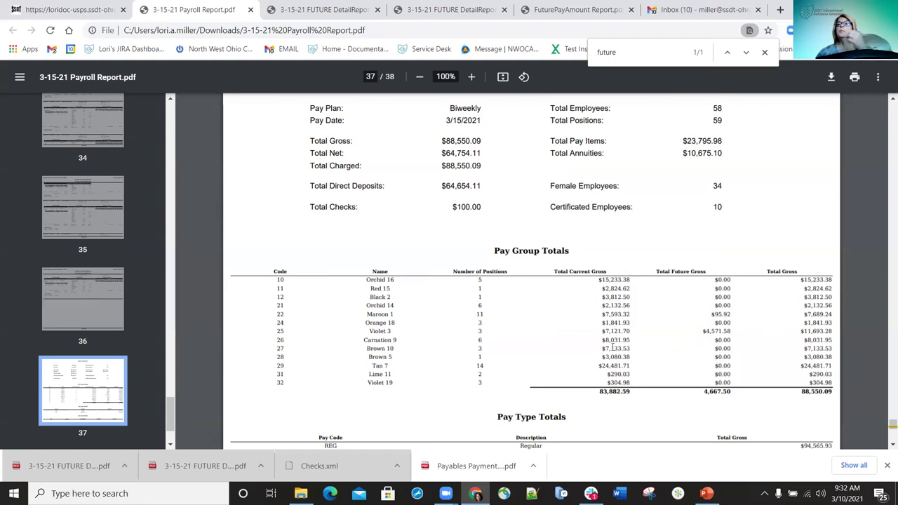
Scroll to Pay Type Totals and review the Total Gross header and MIS Miscellaneous row
{"action": "scroll", "coordinate": [516, 357], "scroll_direction": "down", "scroll_amount": 1}
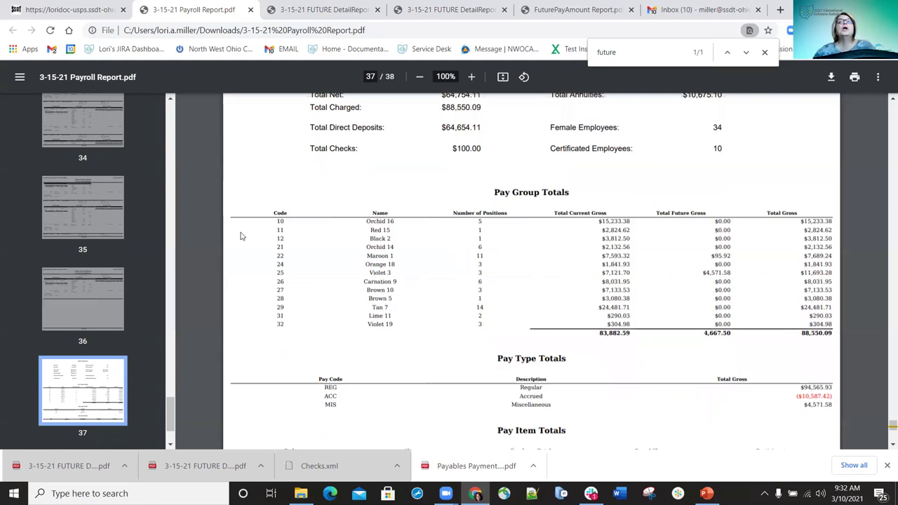
{"action": "scroll", "coordinate": [316, 168], "scroll_direction": "down", "scroll_amount": 1}
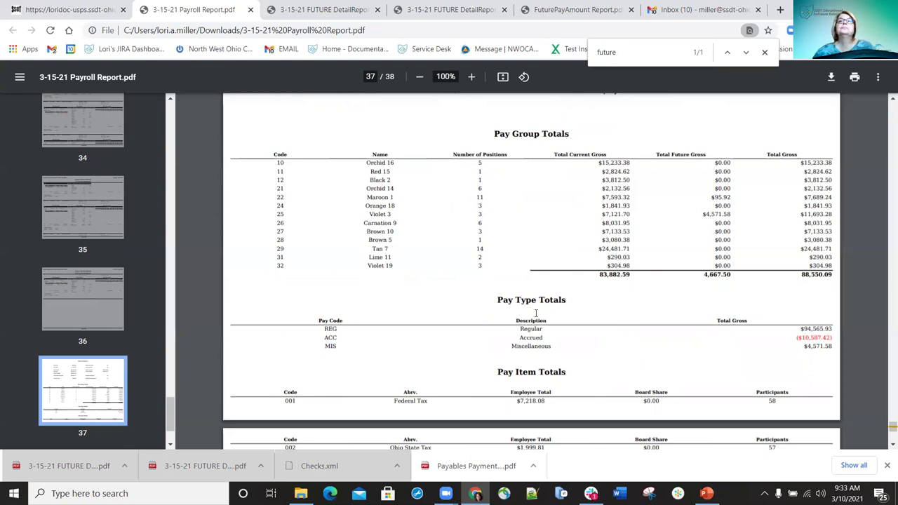
{"action": "scroll", "coordinate": [547, 293], "scroll_direction": "down", "scroll_amount": 1}
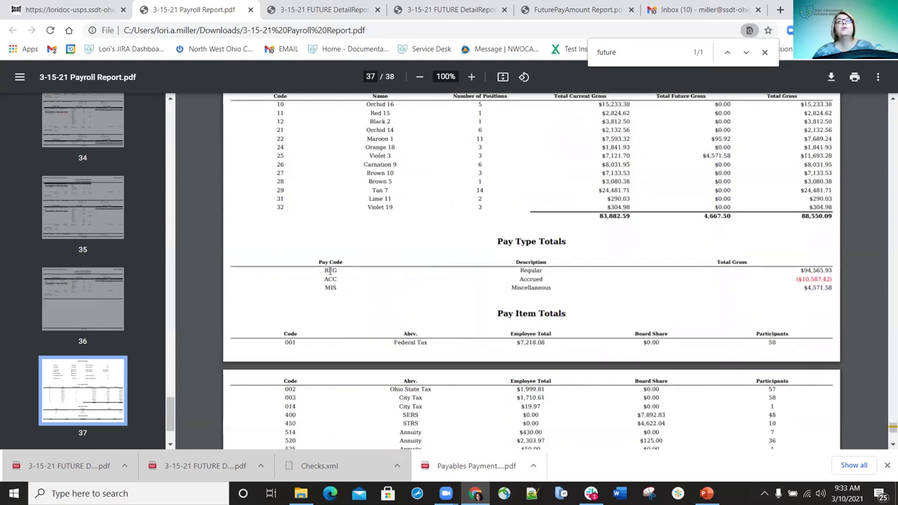
{"action": "left_click_drag", "start_coordinate": [544, 265], "coordinate": [667, 277]}
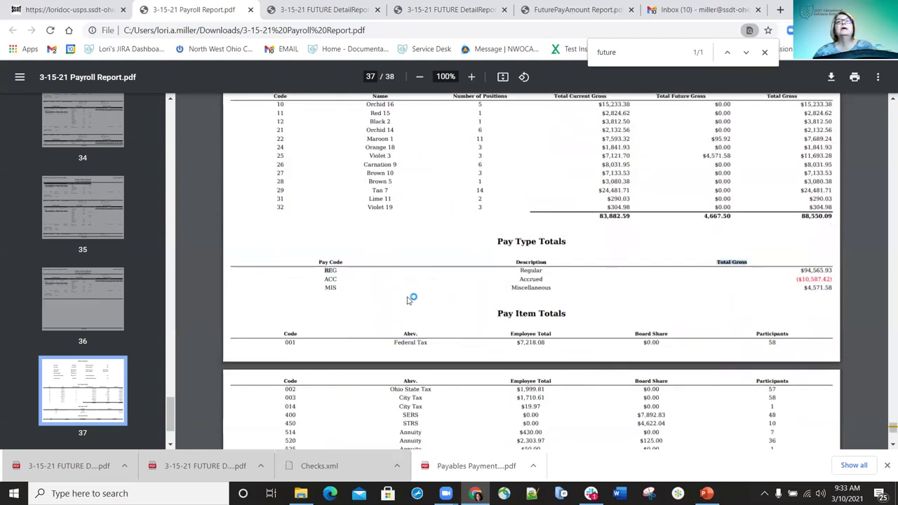
{"action": "left_click", "coordinate": [336, 283]}
{"action": "left_click_drag", "start_coordinate": [352, 287], "coordinate": [822, 289]}
{"action": "left_click", "coordinate": [680, 322]}
{"action": "scroll", "coordinate": [673, 316], "scroll_direction": "down", "scroll_amount": 3}
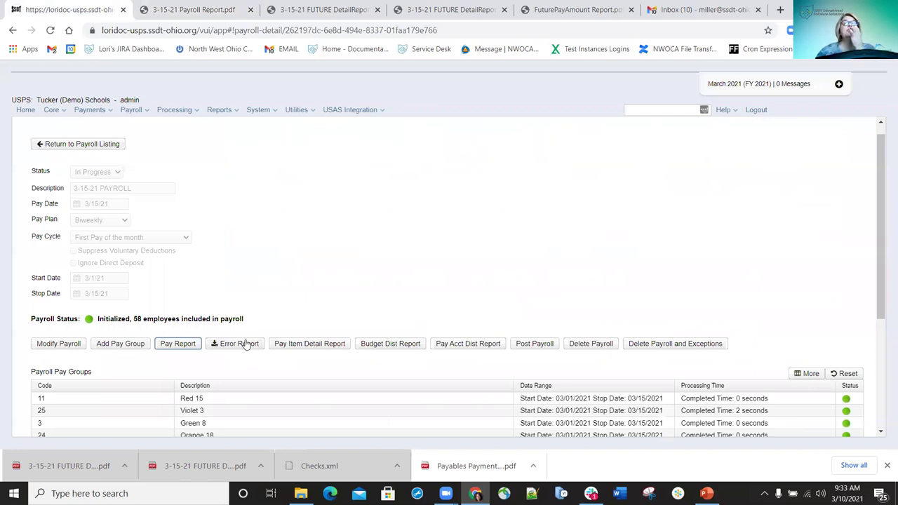
Generate the payroll error report, save it to Downloads, and open the PDF
{"action": "left_click", "coordinate": [244, 348]}
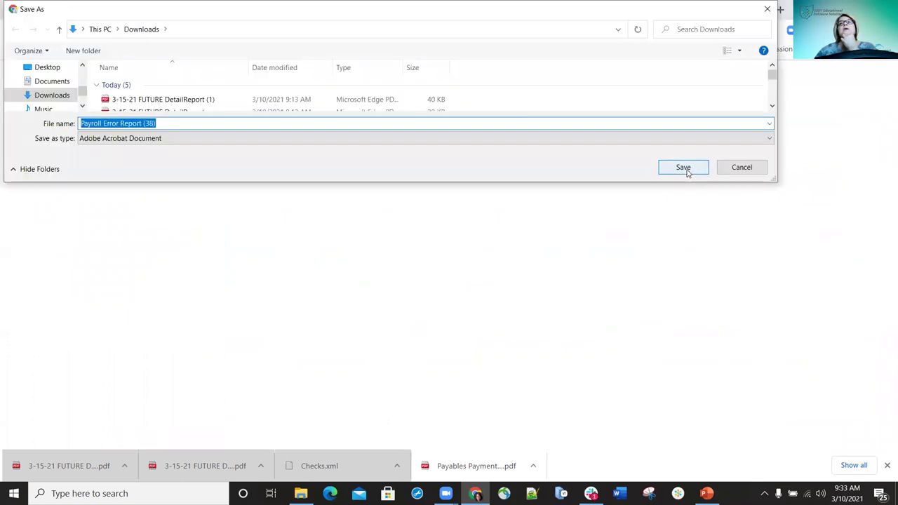
{"action": "left_click", "coordinate": [683, 168]}
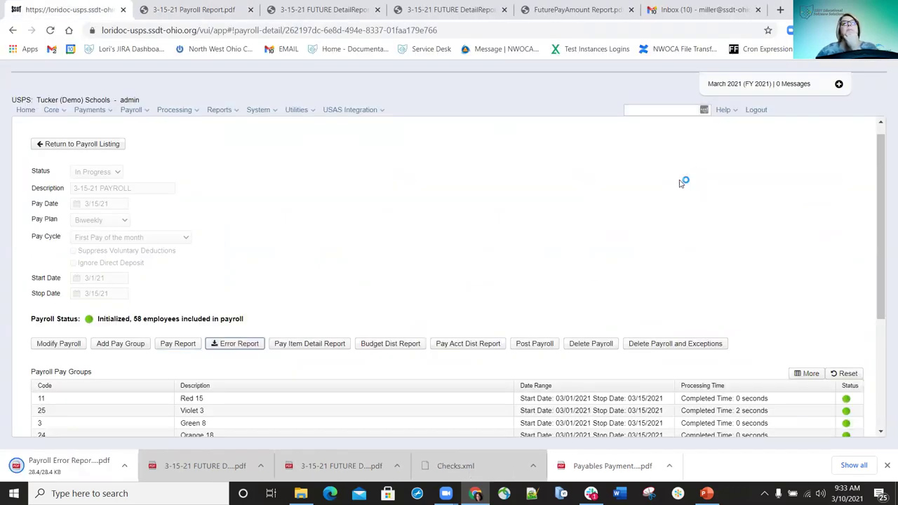
{"action": "left_click", "coordinate": [68, 473]}
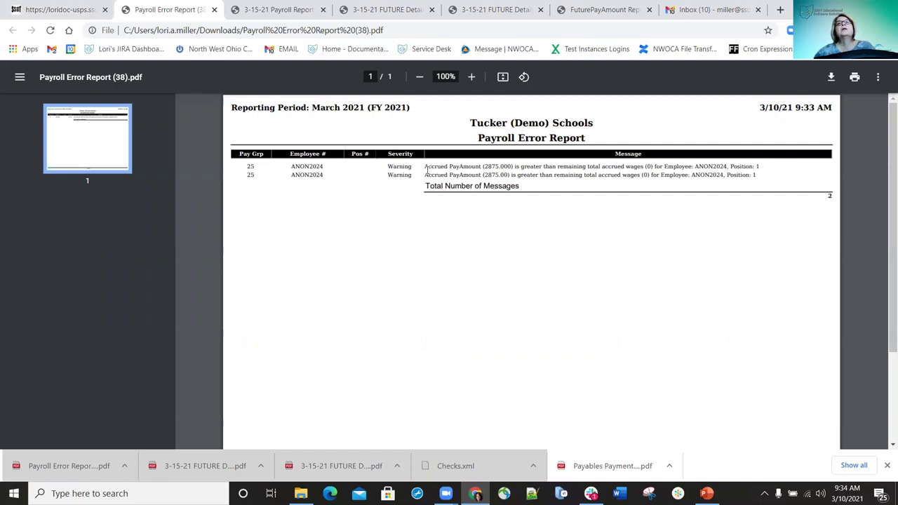
Read the first accrued PayAmount warning, then return to the 3-15-21 payroll detail tab
{"action": "left_click_drag", "start_coordinate": [426, 166], "coordinate": [789, 167]}
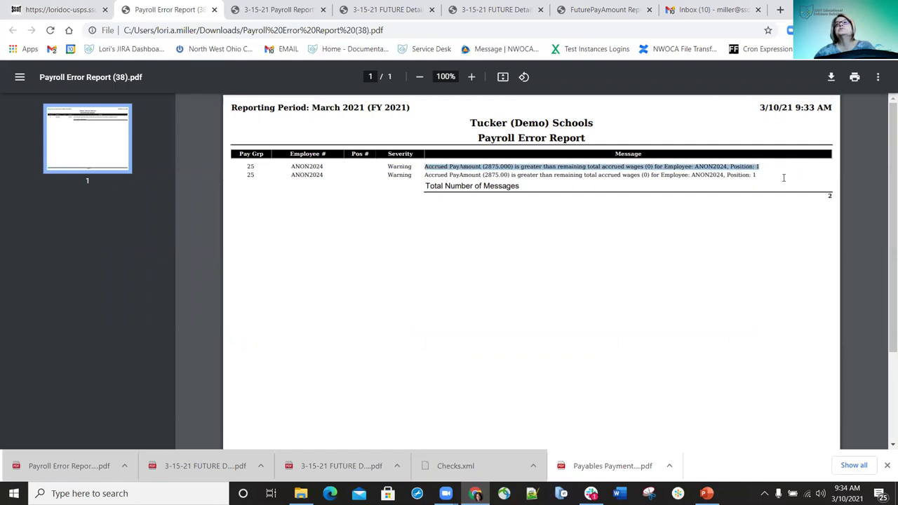
{"action": "left_click", "coordinate": [758, 168]}
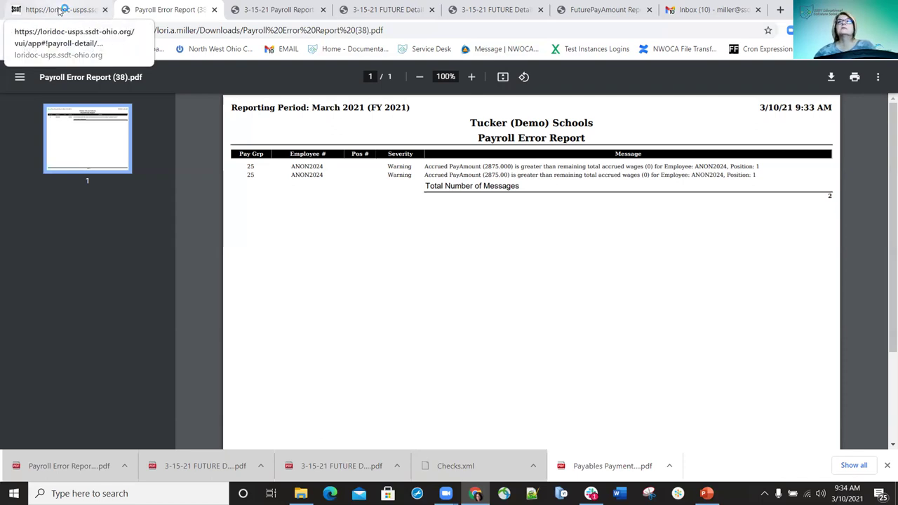
{"action": "left_click", "coordinate": [60, 11]}
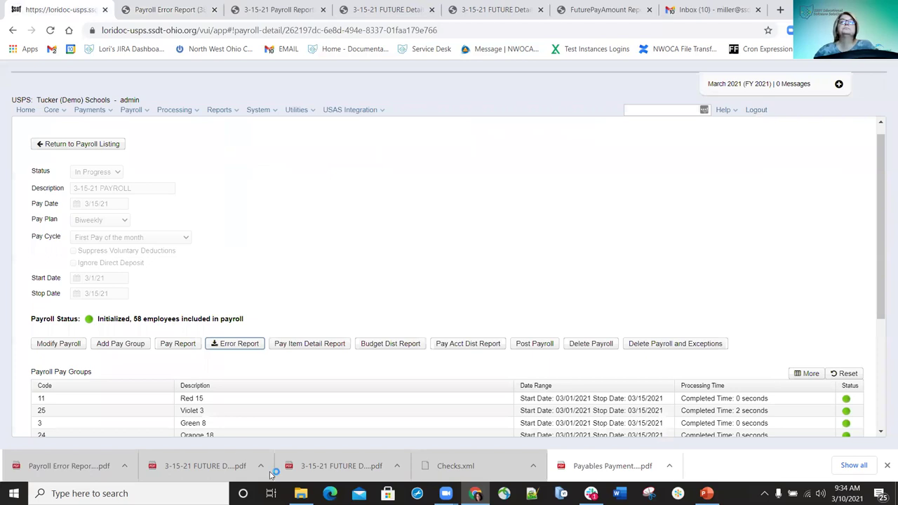
Title the pay item detail report '3-15-21 Payroll Item Detail Report', sorted by Employee Name, items on new pages
{"action": "left_click", "coordinate": [313, 347]}
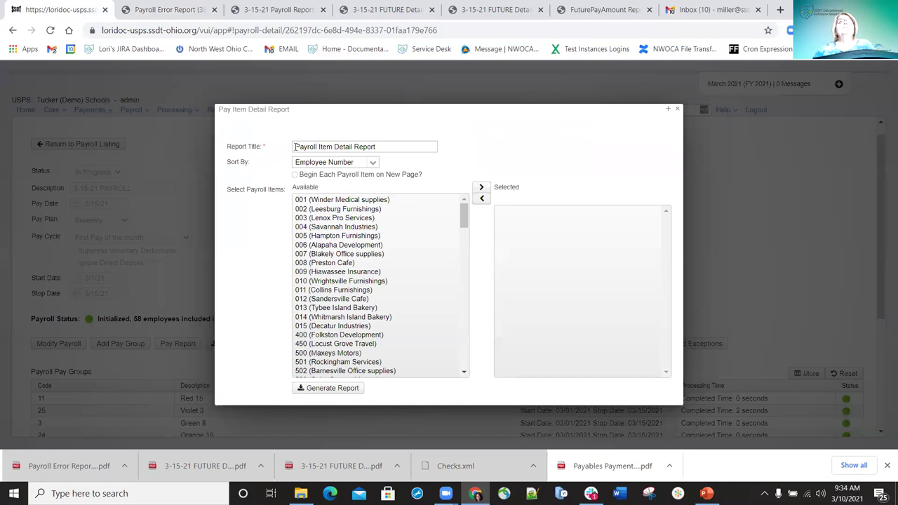
{"action": "left_click", "coordinate": [295, 147]}
{"action": "type", "text": "3-15-21"}
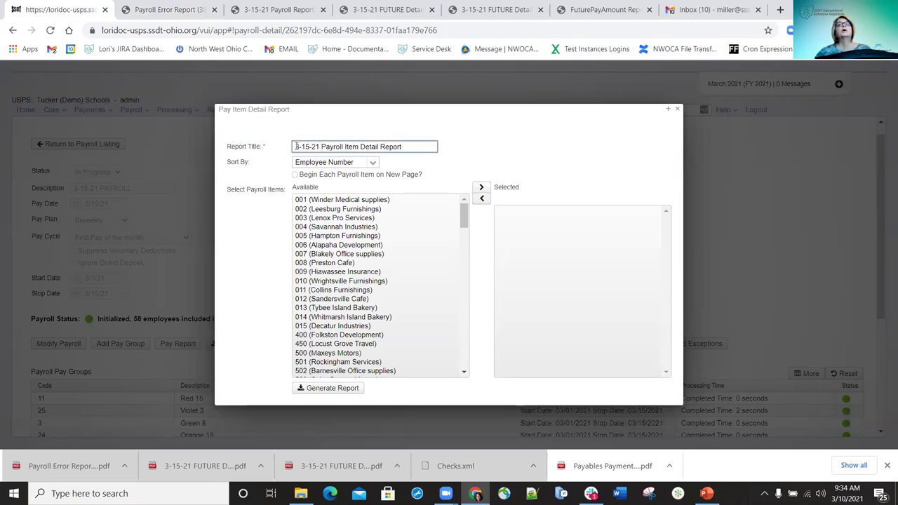
{"action": "left_click", "coordinate": [374, 164]}
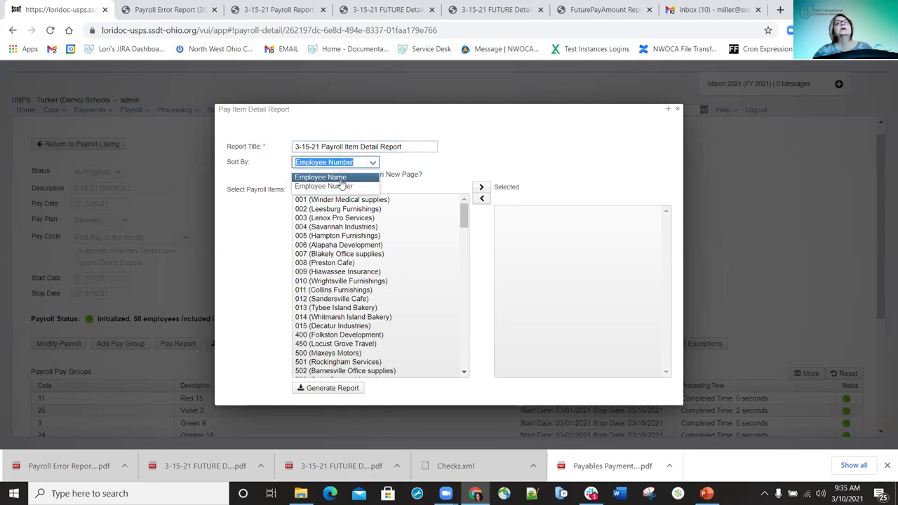
{"action": "left_click", "coordinate": [333, 178]}
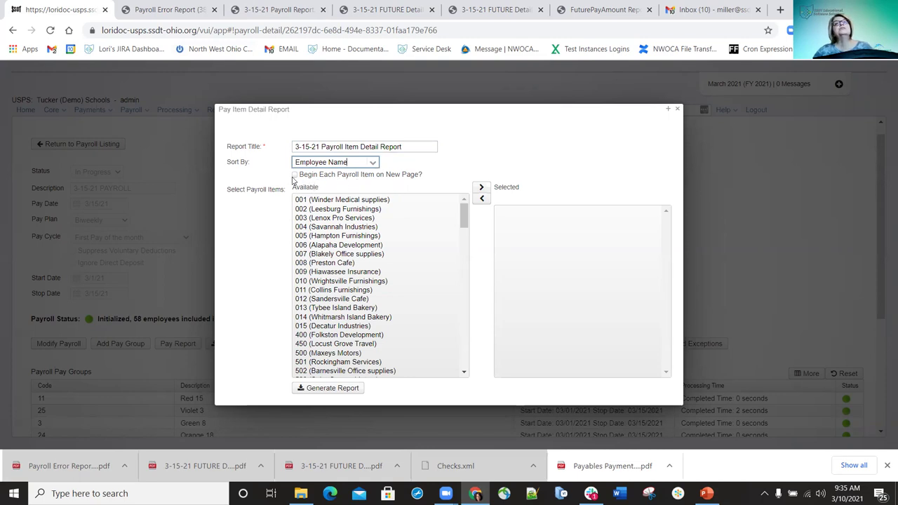
{"action": "left_click", "coordinate": [296, 177]}
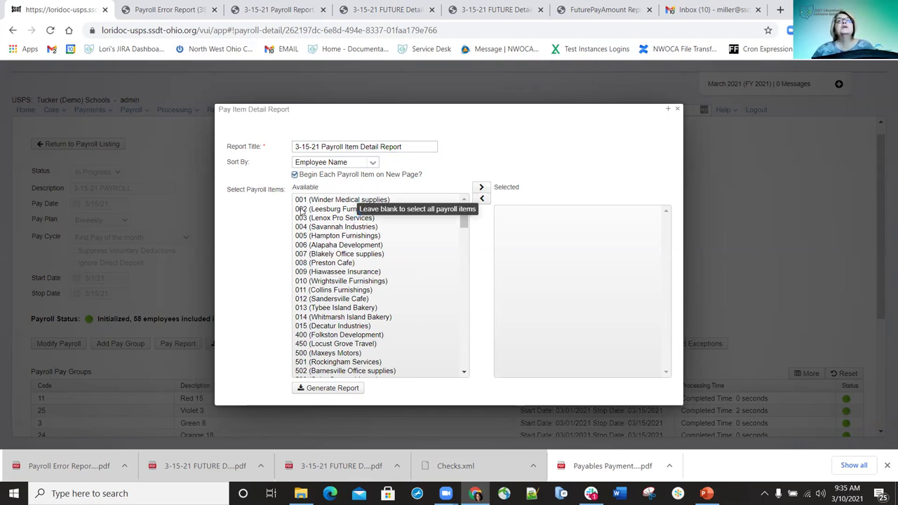
Leave payroll items 001, 004 and 005 unselected, then generate and save the report PDF
{"action": "double_click", "coordinate": [306, 200]}
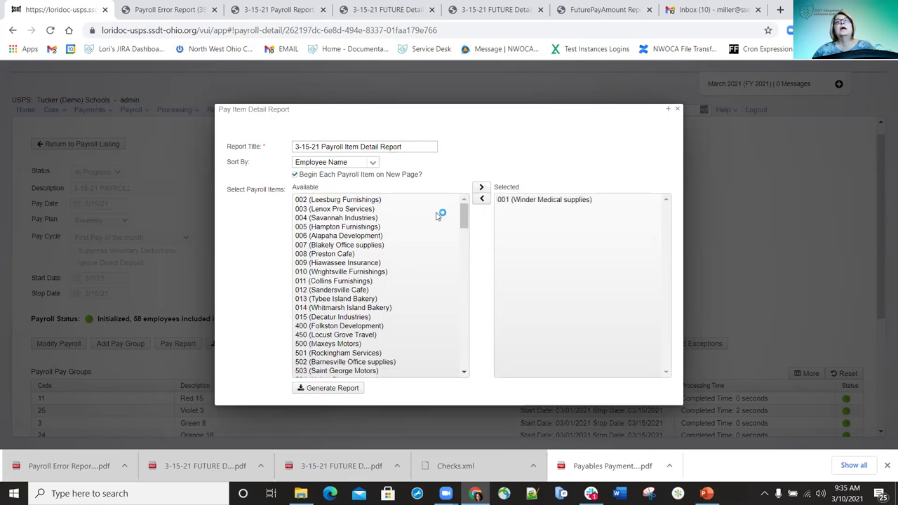
{"action": "double_click", "coordinate": [302, 226]}
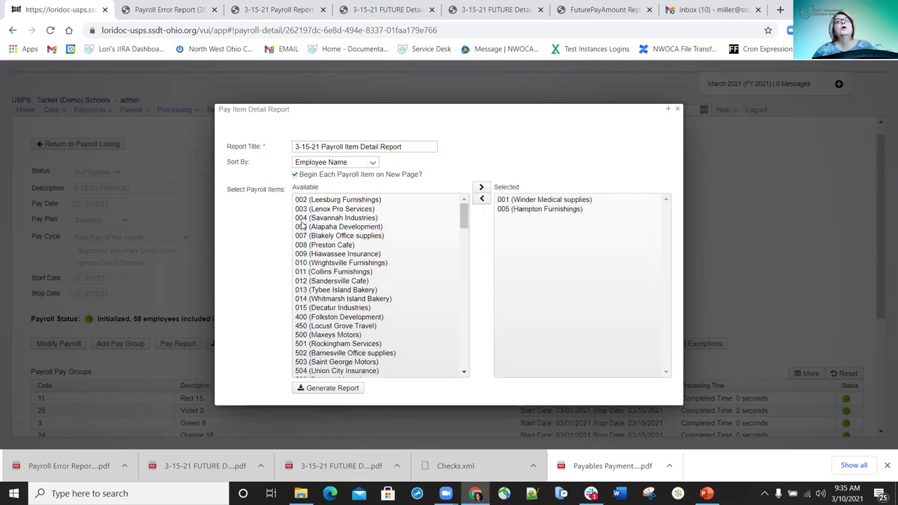
{"action": "left_click", "coordinate": [303, 218]}
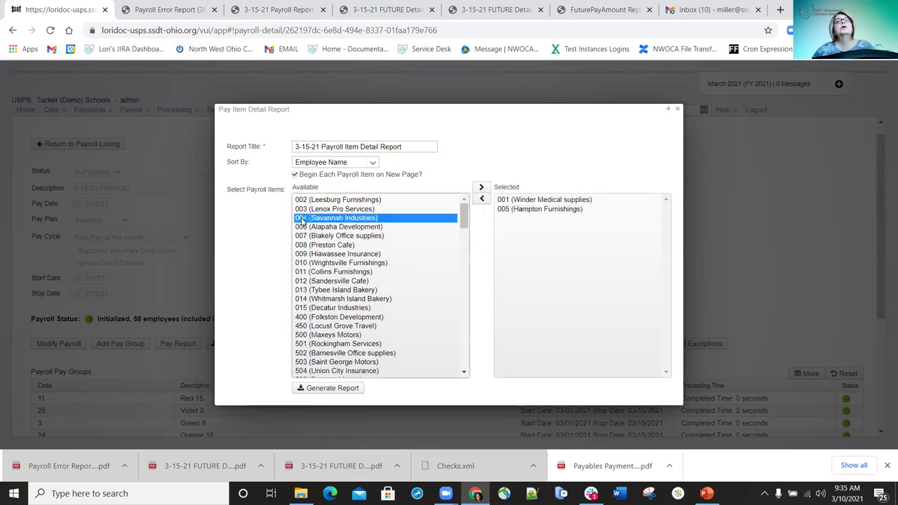
{"action": "left_click", "coordinate": [482, 190]}
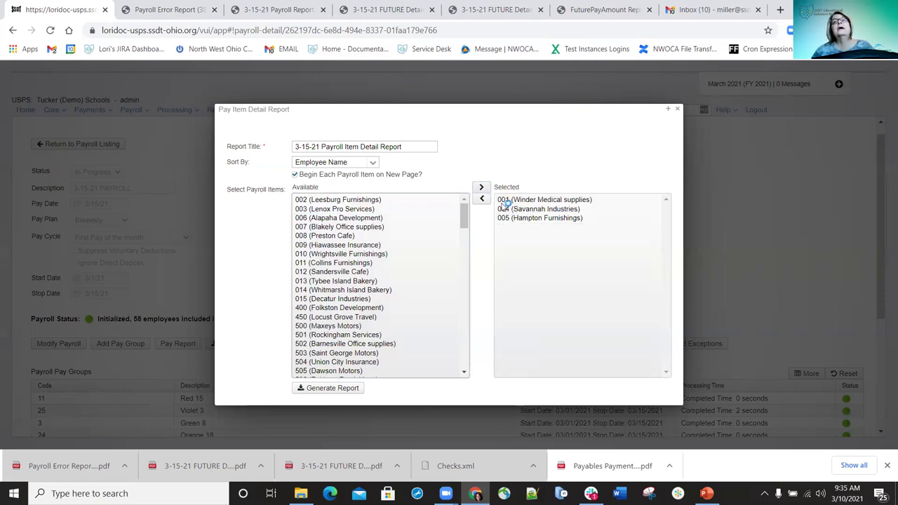
{"action": "double_click", "coordinate": [504, 200]}
{"action": "double_click", "coordinate": [504, 200]}
{"action": "left_click", "coordinate": [507, 201]}
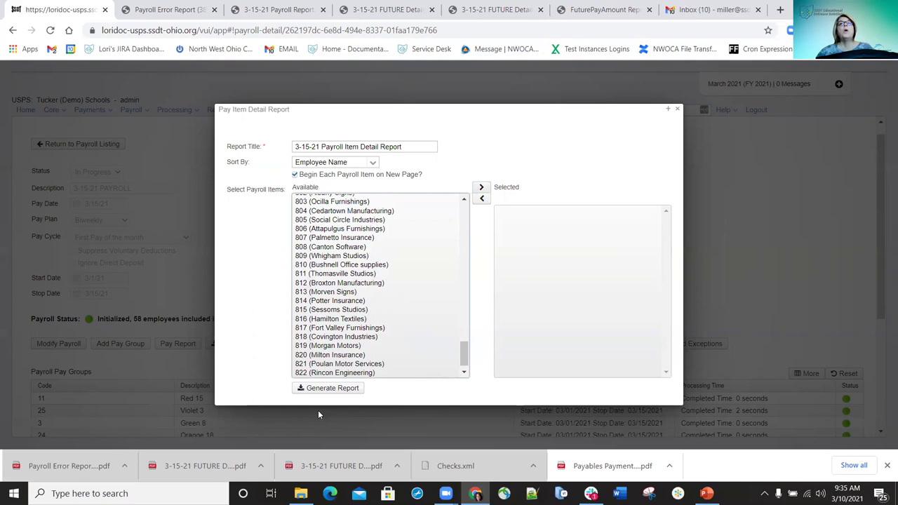
{"action": "left_click", "coordinate": [337, 390]}
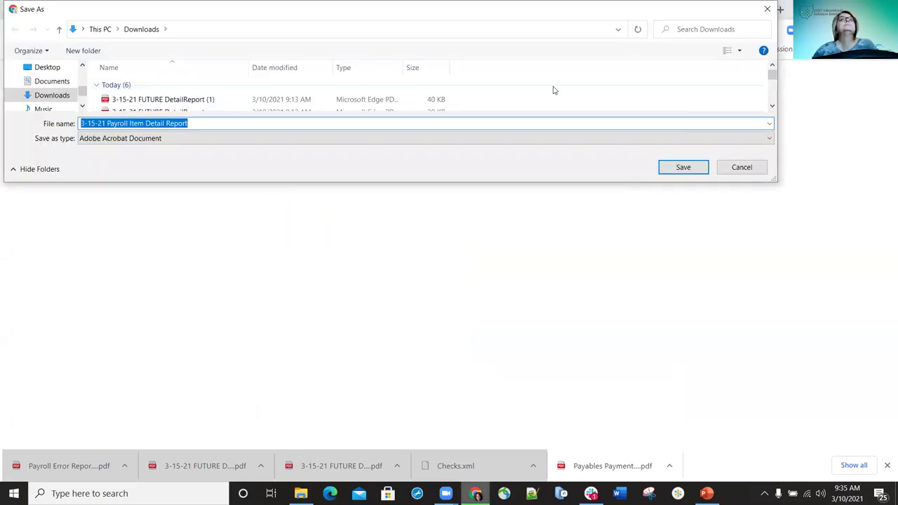
{"action": "left_click", "coordinate": [683, 168]}
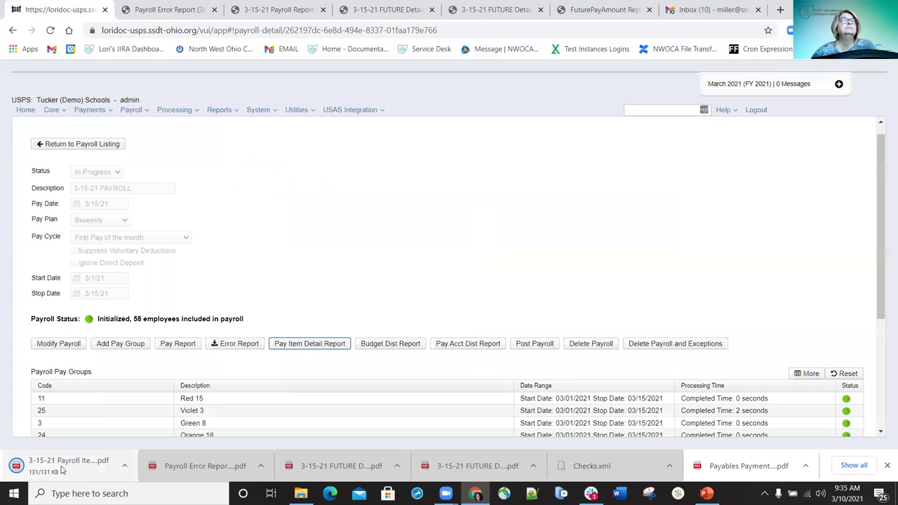
Open the downloaded Payroll Item Detail Report and scroll through its pages
{"action": "left_click", "coordinate": [62, 467]}
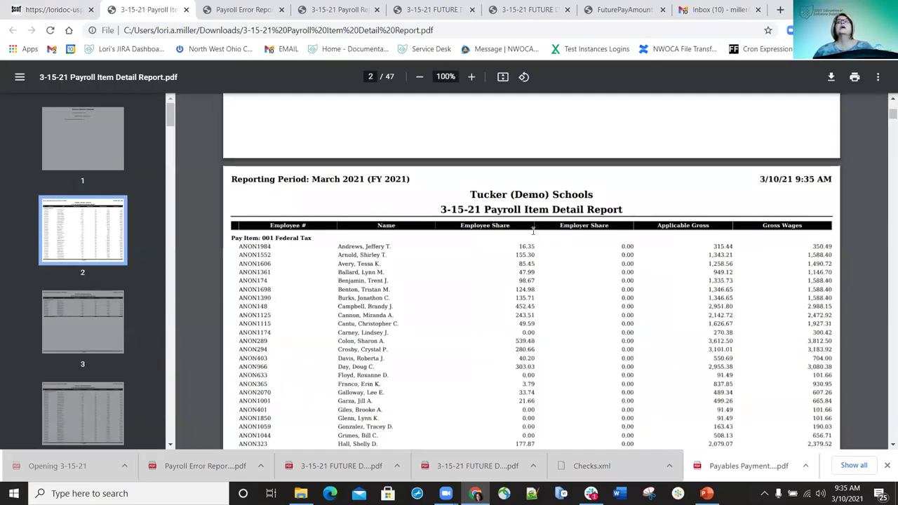
{"action": "scroll", "coordinate": [533, 230], "scroll_direction": "down", "scroll_amount": 2}
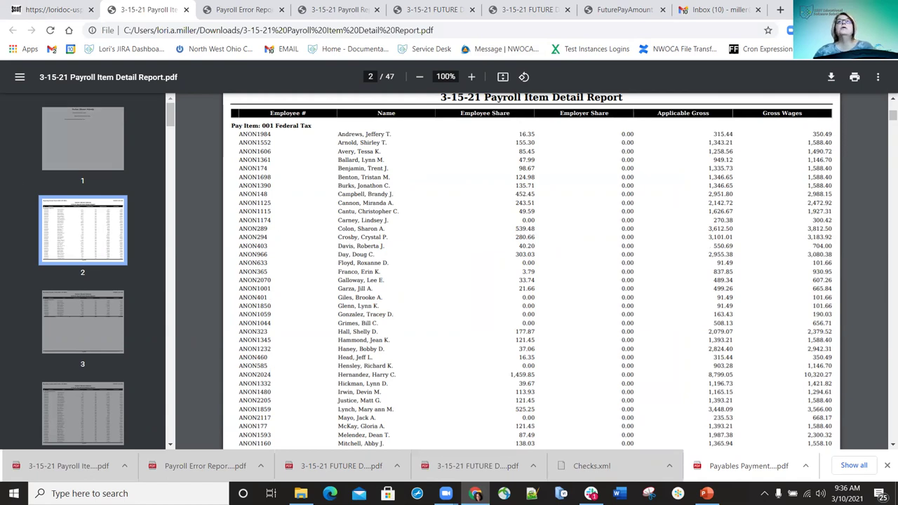
{"action": "scroll", "coordinate": [468, 270], "scroll_direction": "down", "scroll_amount": 3}
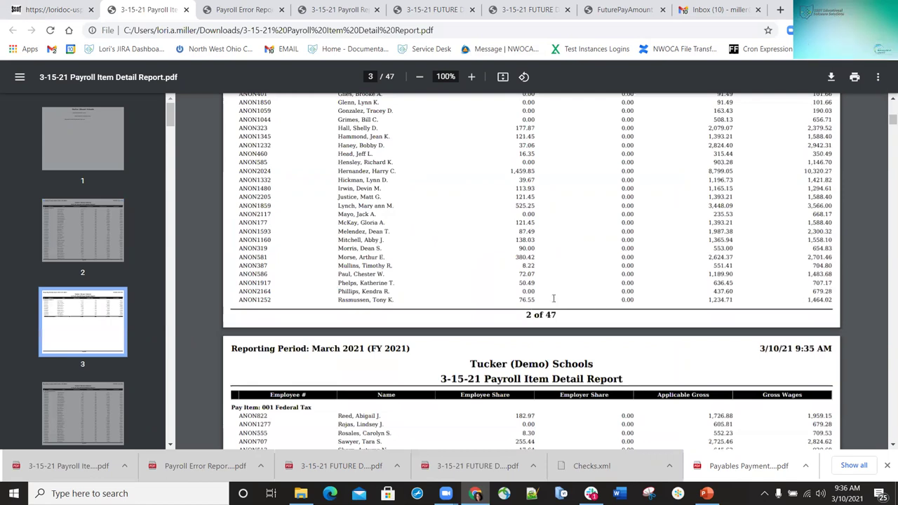
{"action": "scroll", "coordinate": [553, 298], "scroll_direction": "down", "scroll_amount": 8}
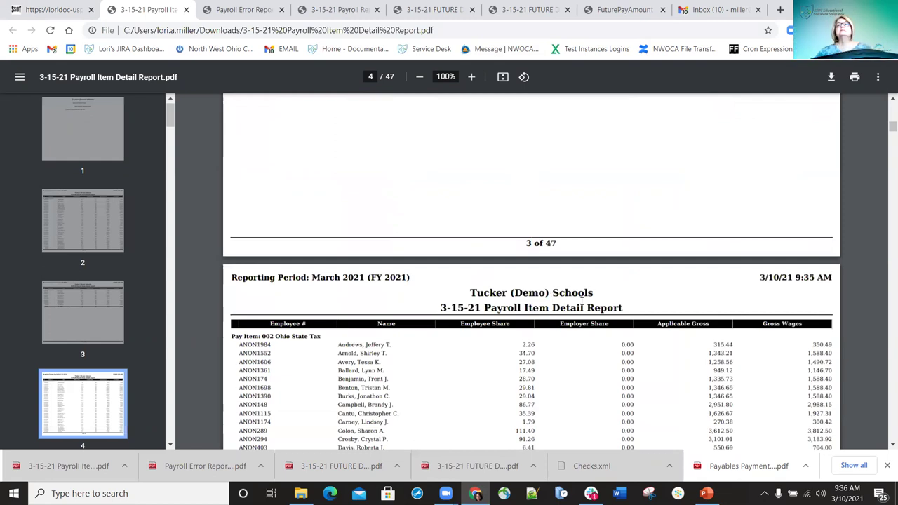
{"action": "scroll", "coordinate": [575, 301], "scroll_direction": "down", "scroll_amount": 3}
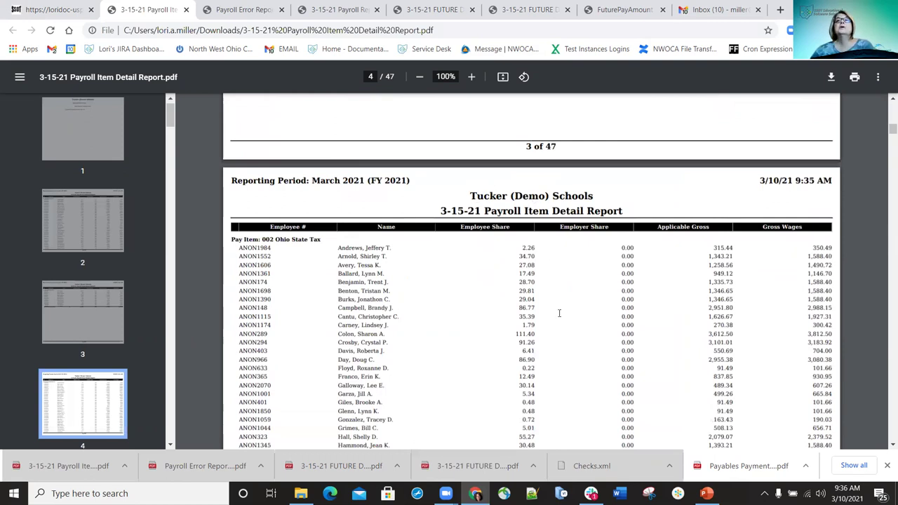
{"action": "scroll", "coordinate": [559, 313], "scroll_direction": "down", "scroll_amount": 10}
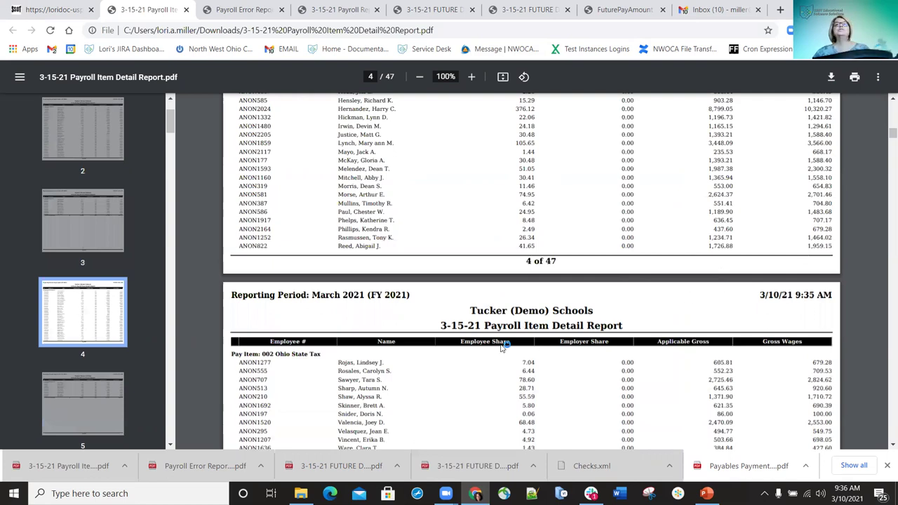
{"action": "scroll", "coordinate": [424, 321], "scroll_direction": "down", "scroll_amount": 10}
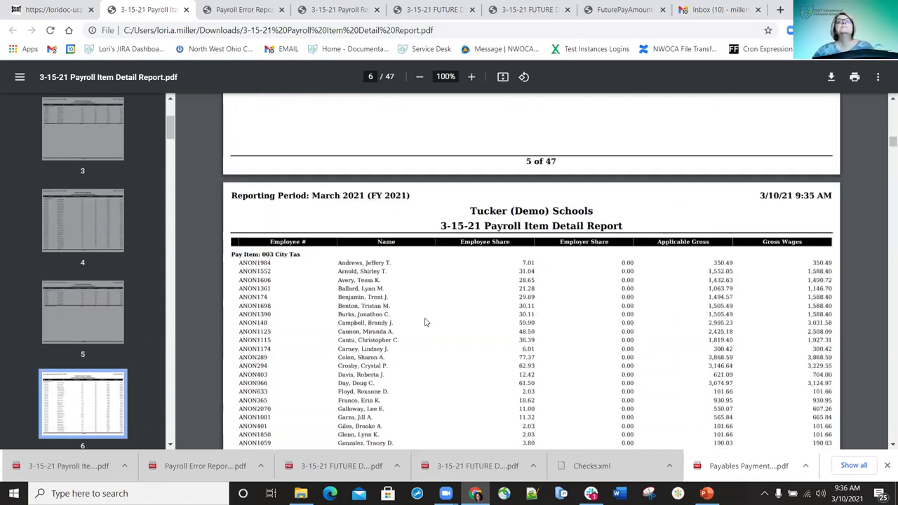
{"action": "scroll", "coordinate": [424, 321], "scroll_direction": "down", "scroll_amount": 2}
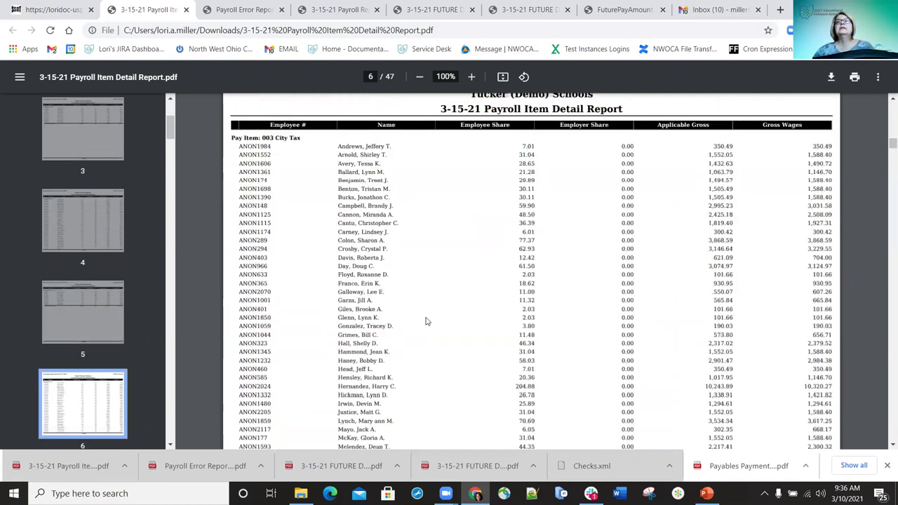
{"action": "scroll", "coordinate": [425, 322], "scroll_direction": "down", "scroll_amount": 20}
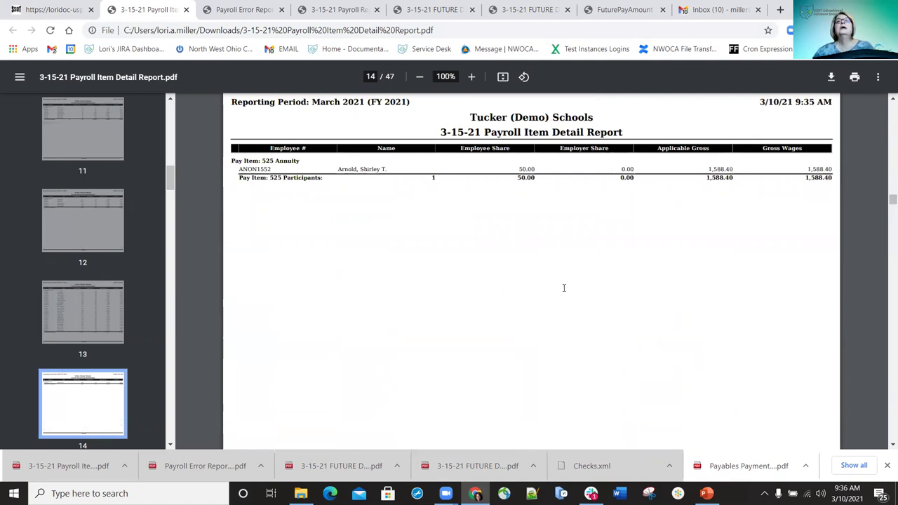
Check the Report Summary's SERS $5,637.75 and STRS $4,622.04 pick-up totals, then close the report
{"action": "key", "text": "End"}
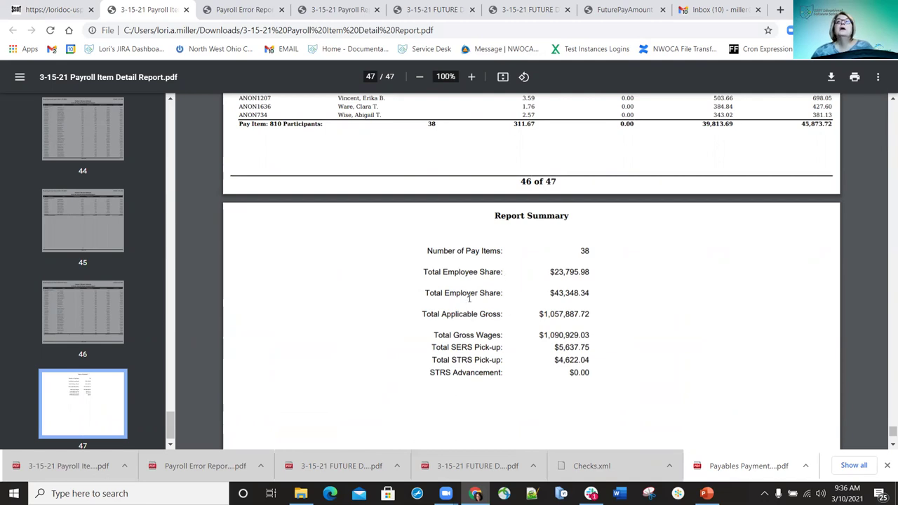
{"action": "scroll", "coordinate": [484, 302], "scroll_direction": "up", "scroll_amount": 1}
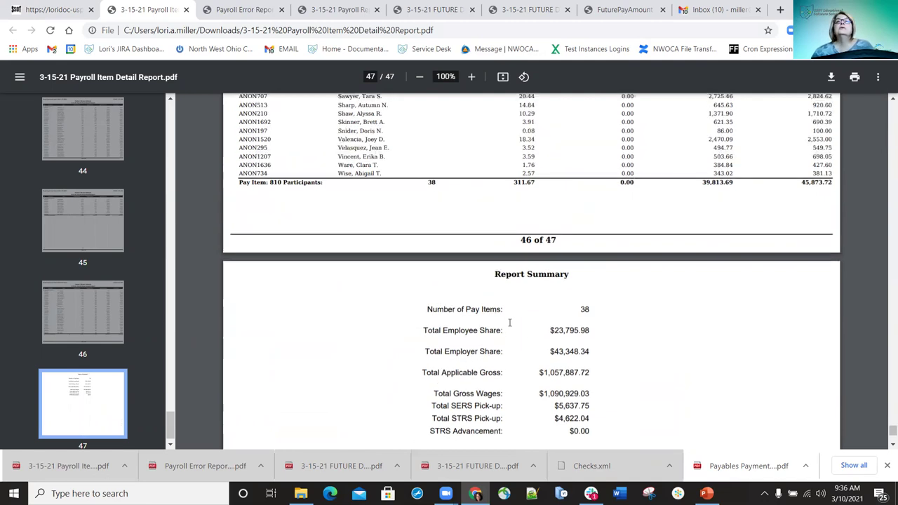
{"action": "scroll", "coordinate": [526, 347], "scroll_direction": "down", "scroll_amount": 1}
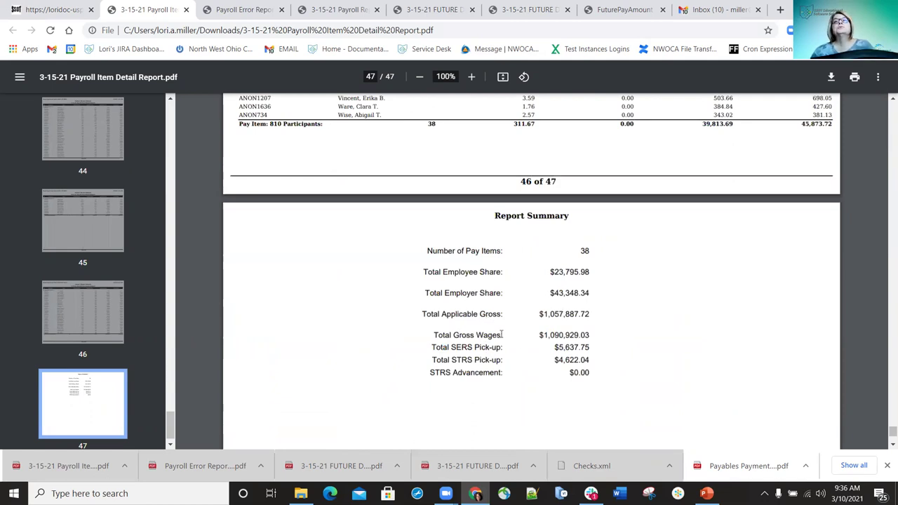
{"action": "left_click_drag", "start_coordinate": [431, 347], "coordinate": [597, 361]}
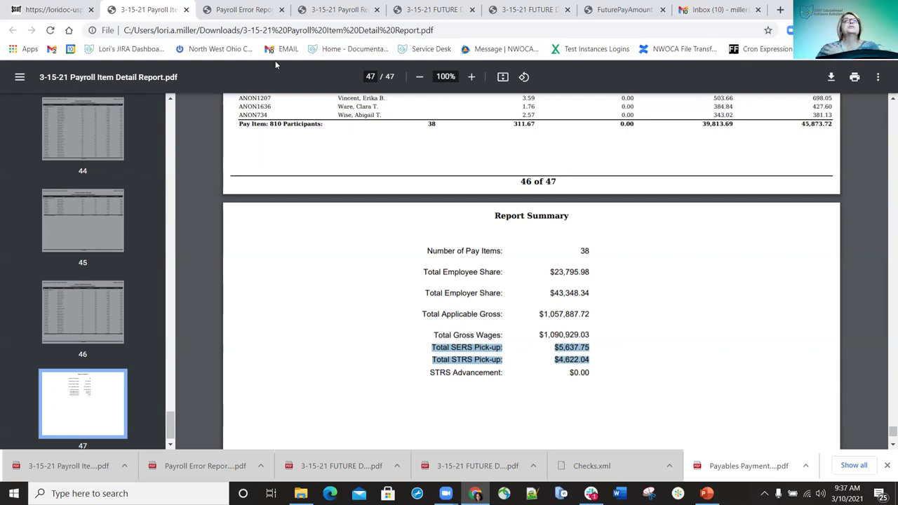
{"action": "left_click", "coordinate": [185, 10]}
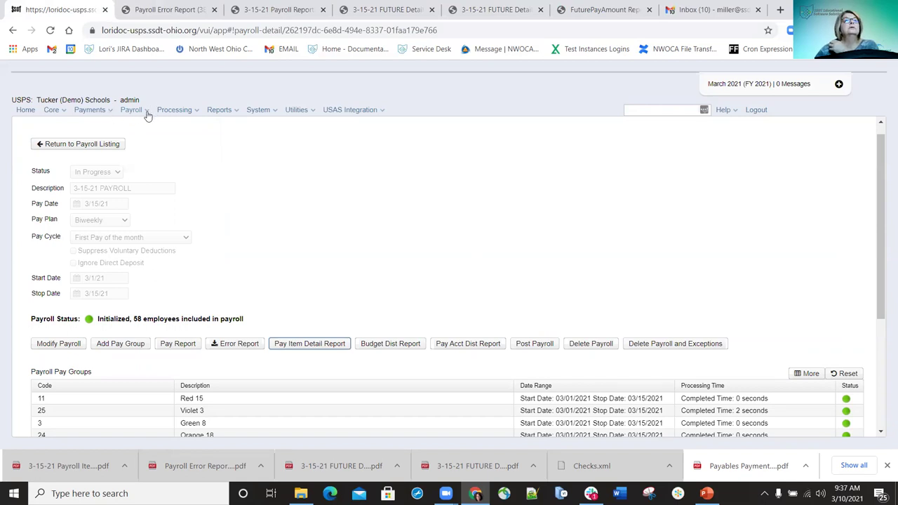
{"action": "left_click", "coordinate": [384, 345]}
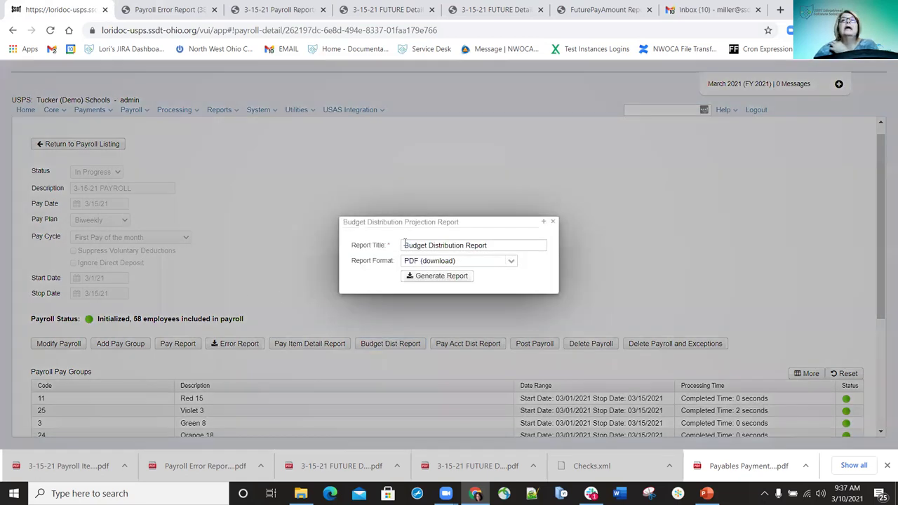
Title the report '3-15-21 Budget Distribution Report', generate it, and save the PDF
{"action": "type", "text": "3-15-21"}
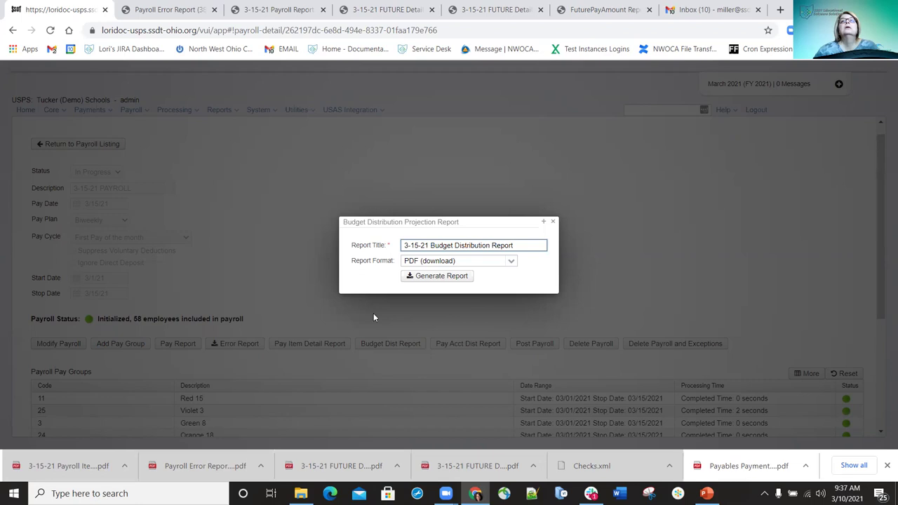
{"action": "left_click", "coordinate": [436, 275]}
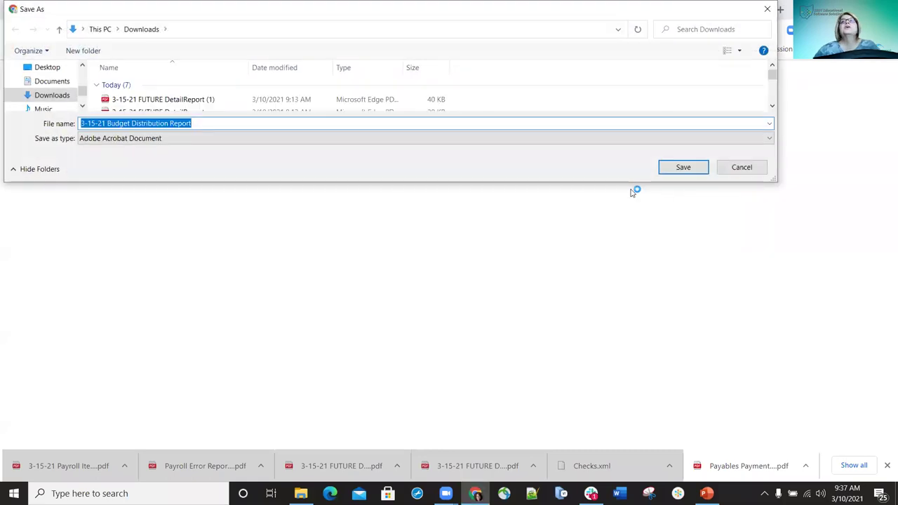
{"action": "left_click", "coordinate": [675, 173]}
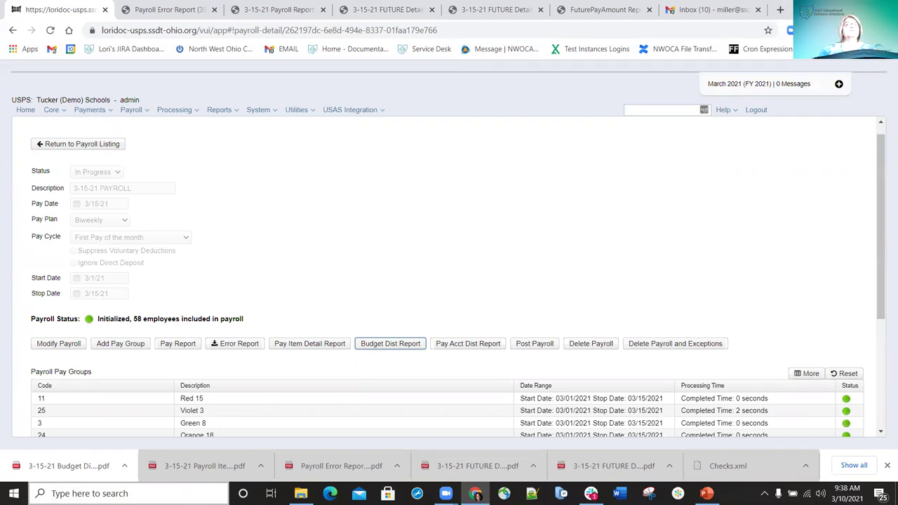
Review the budget distribution PDF to its page-3 summary ($88,550.09, funds 001 and 006), then close it
{"action": "left_click", "coordinate": [69, 465]}
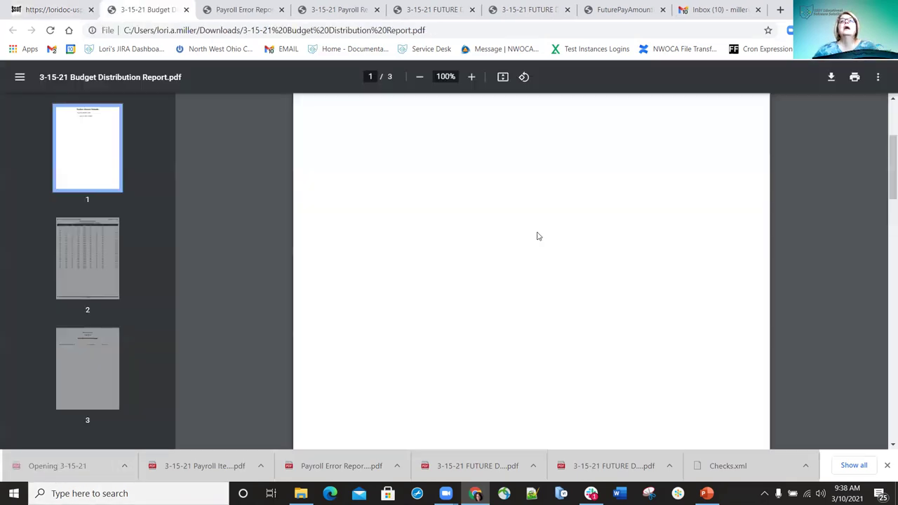
{"action": "scroll", "coordinate": [538, 236], "scroll_direction": "down", "scroll_amount": 8}
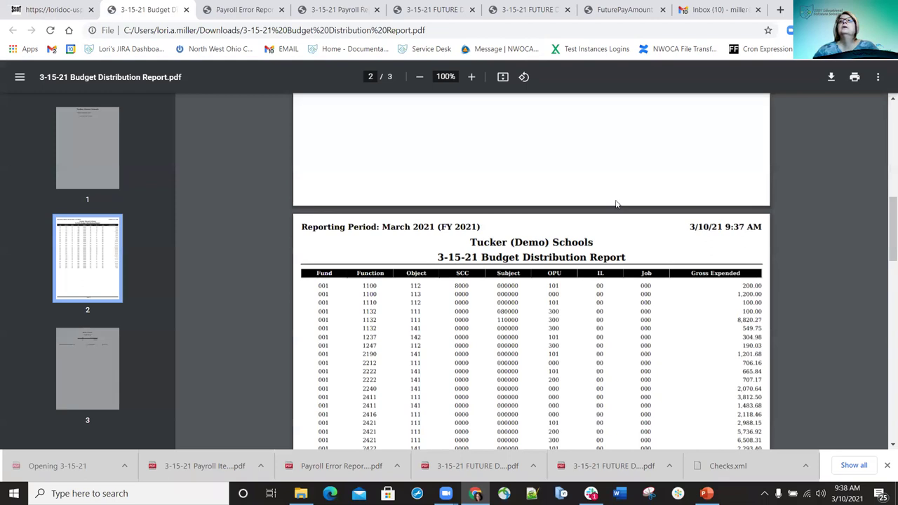
{"action": "scroll", "coordinate": [542, 238], "scroll_direction": "down", "scroll_amount": 1}
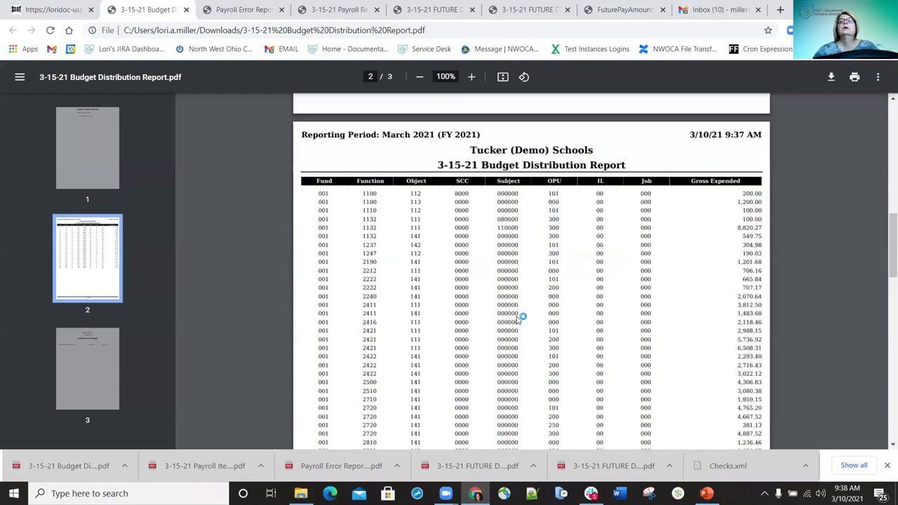
{"action": "scroll", "coordinate": [491, 291], "scroll_direction": "down", "scroll_amount": 6}
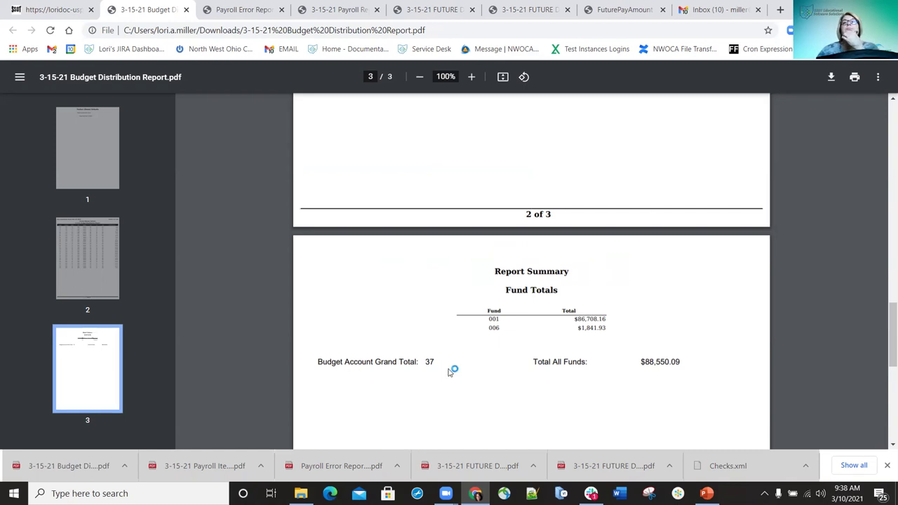
{"action": "scroll", "coordinate": [659, 376], "scroll_direction": "down", "scroll_amount": 2}
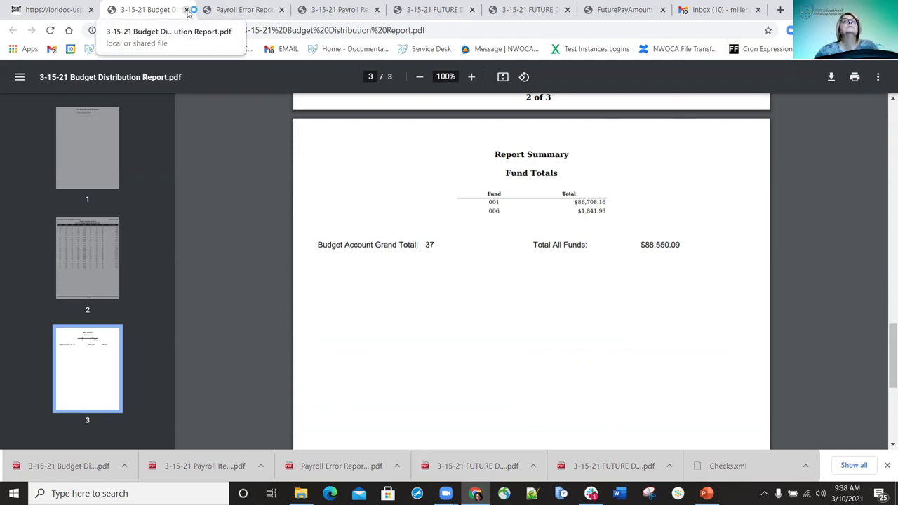
{"action": "left_click", "coordinate": [187, 12]}
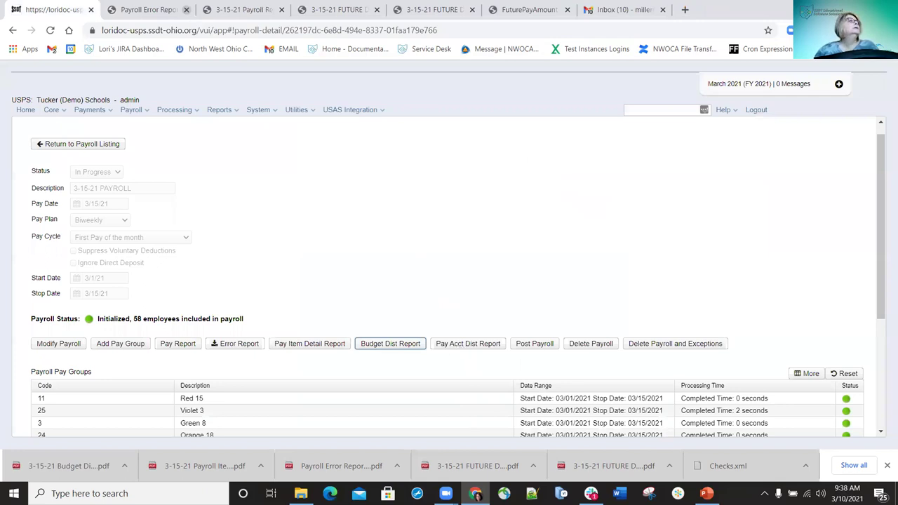
Generate the Pay Acct Dist report titled '3-15-21 Payroll Account Distribution Detail Report' and save the PDF
{"action": "left_click", "coordinate": [460, 343]}
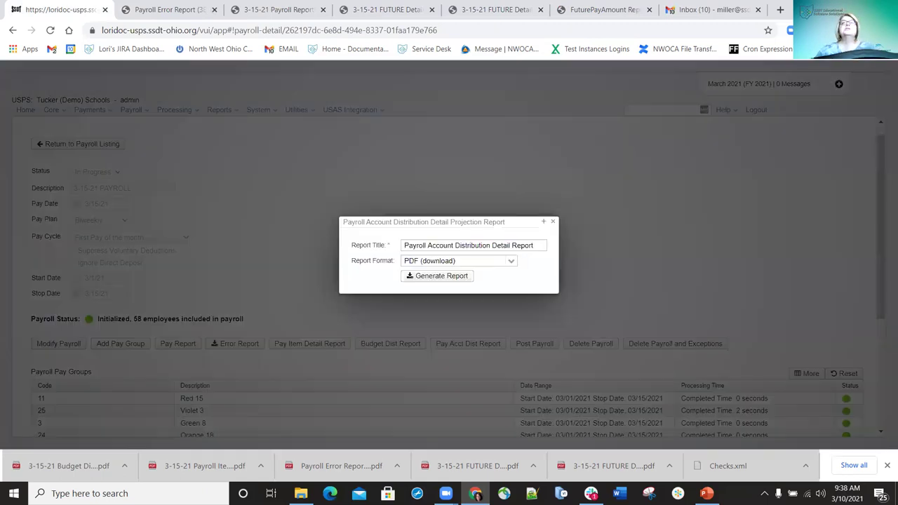
{"action": "left_click", "coordinate": [403, 245]}
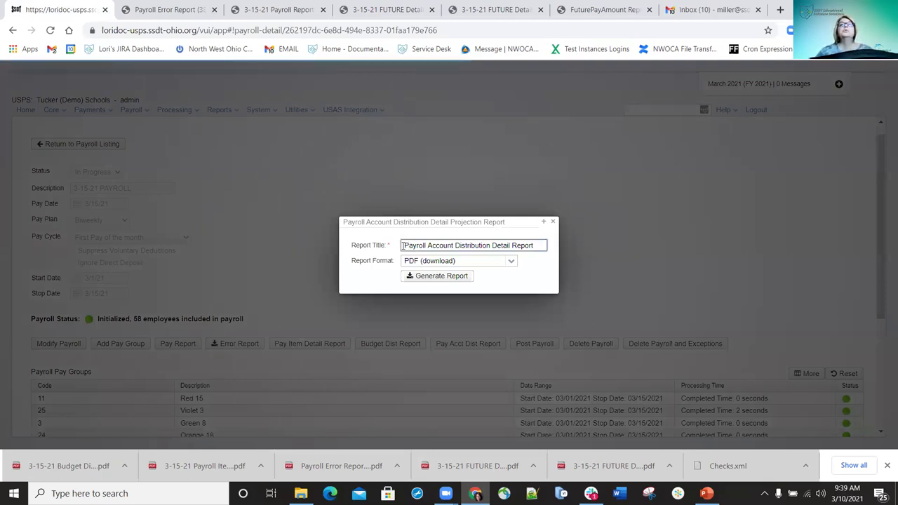
{"action": "type", "text": "3-15-21"}
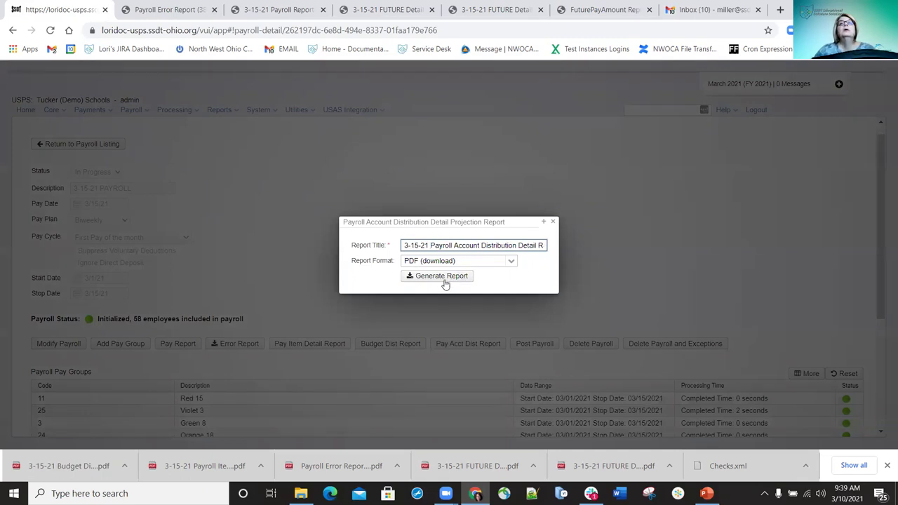
{"action": "left_click", "coordinate": [446, 280]}
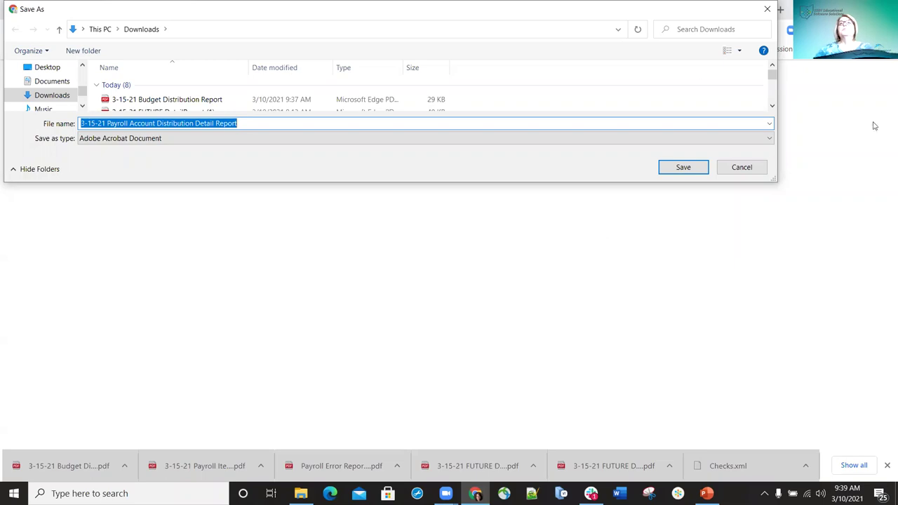
{"action": "left_click", "coordinate": [684, 168]}
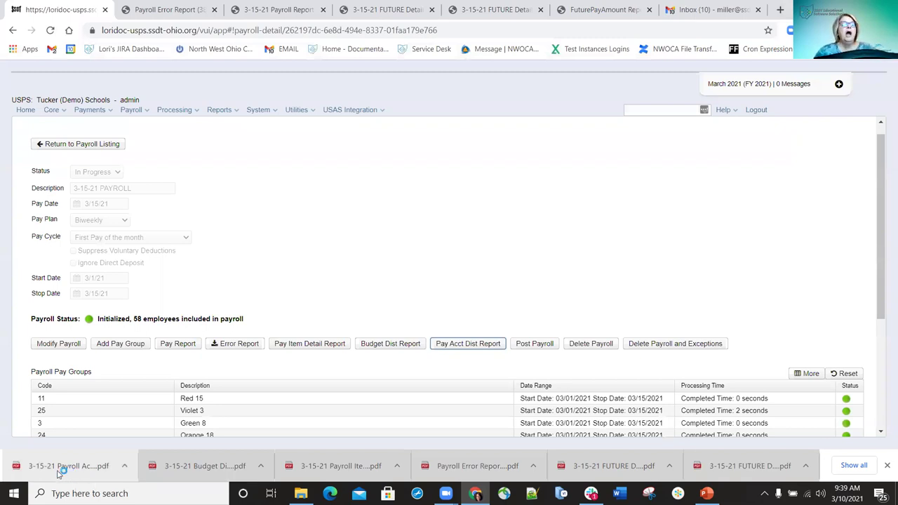
Open the account distribution PDF, check the $88,550.09 all-funds total, and return to the payroll tab
{"action": "left_click", "coordinate": [61, 470]}
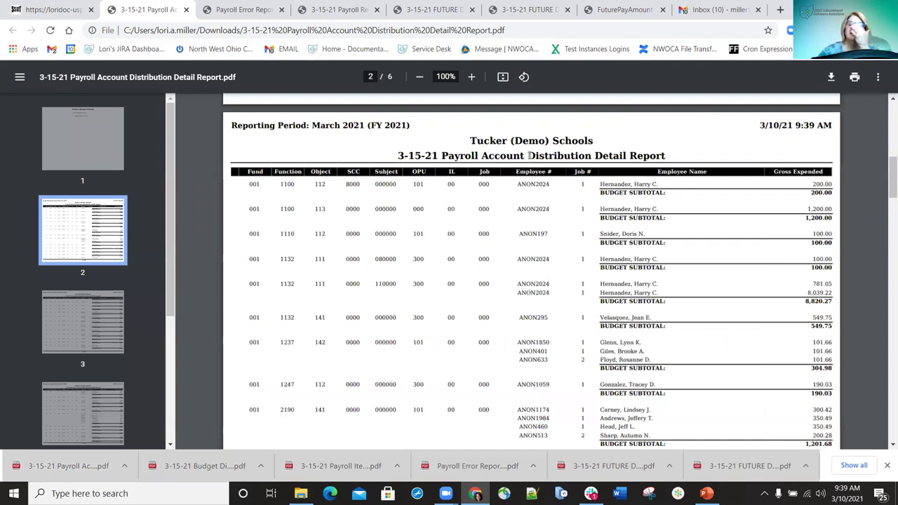
{"action": "scroll", "coordinate": [539, 223], "scroll_direction": "down", "scroll_amount": 1}
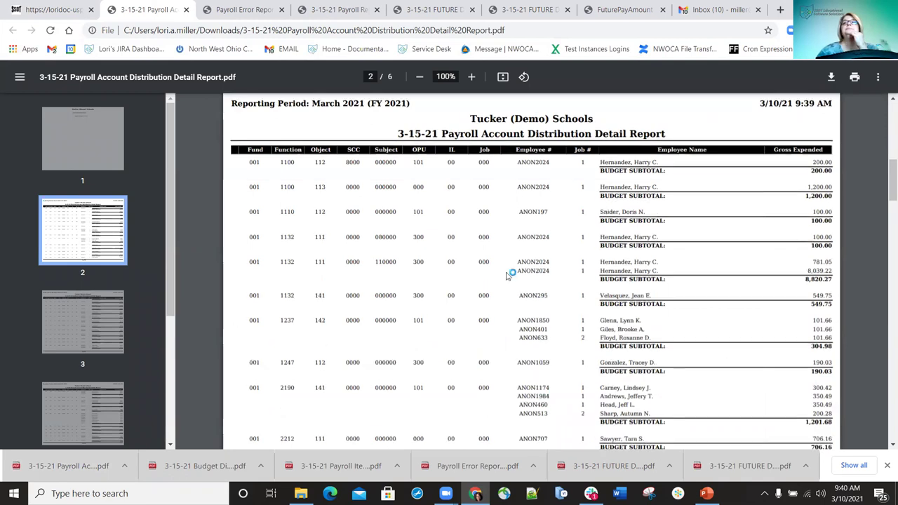
{"action": "left_click", "coordinate": [547, 262]}
{"action": "left_click", "coordinate": [547, 262]}
{"action": "scroll", "coordinate": [548, 262], "scroll_direction": "down", "scroll_amount": 15}
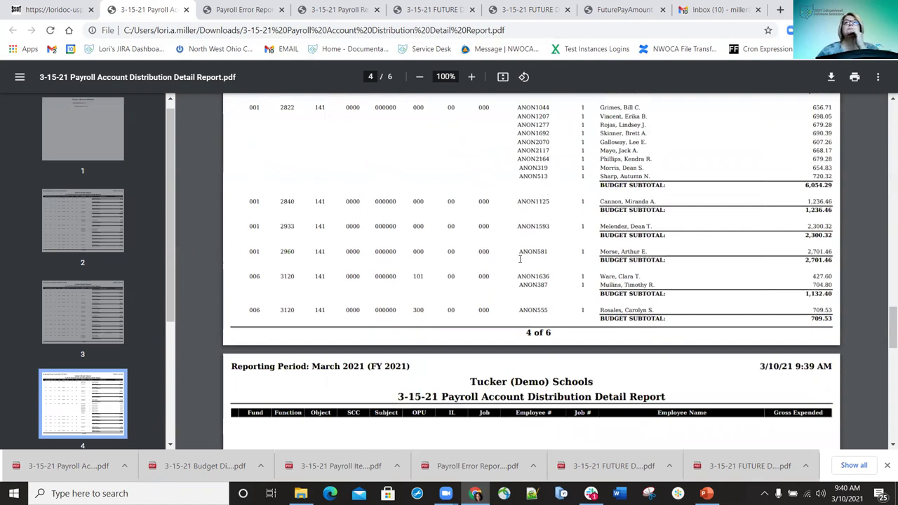
{"action": "scroll", "coordinate": [520, 258], "scroll_direction": "down", "scroll_amount": 3}
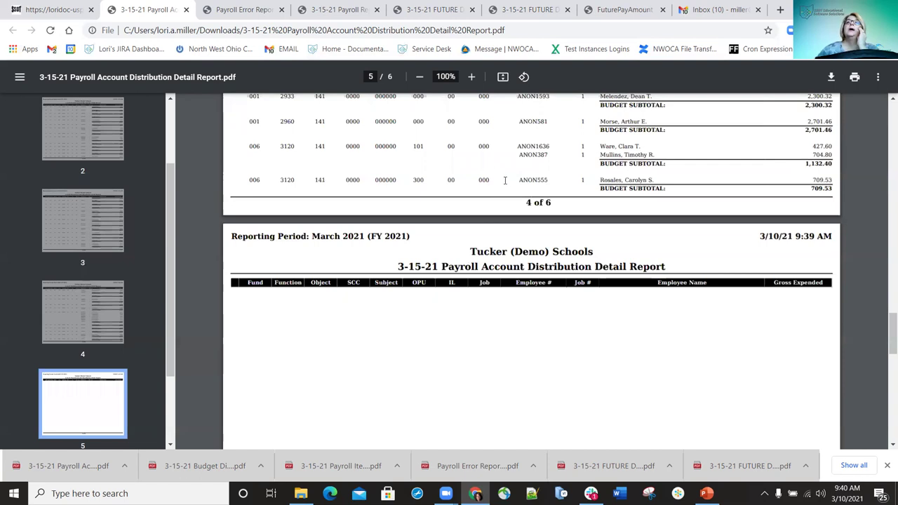
{"action": "scroll", "coordinate": [593, 207], "scroll_direction": "down", "scroll_amount": 10}
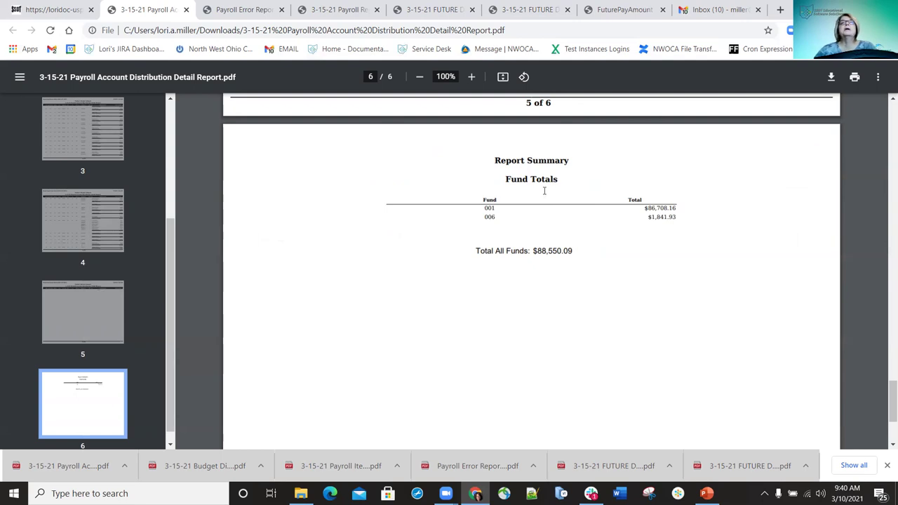
{"action": "left_click", "coordinate": [62, 15]}
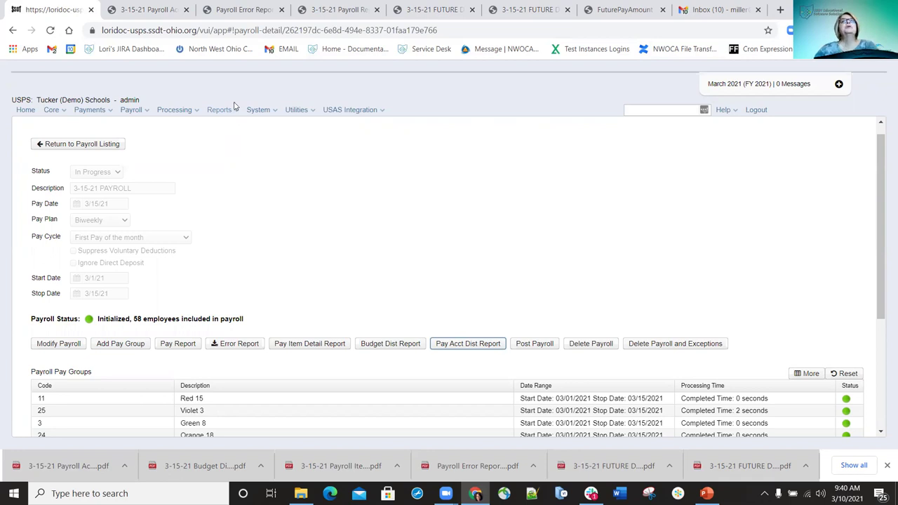
Choose Pay Amount Summary Report from the Reports menu to show its options
{"action": "left_click", "coordinate": [236, 112]}
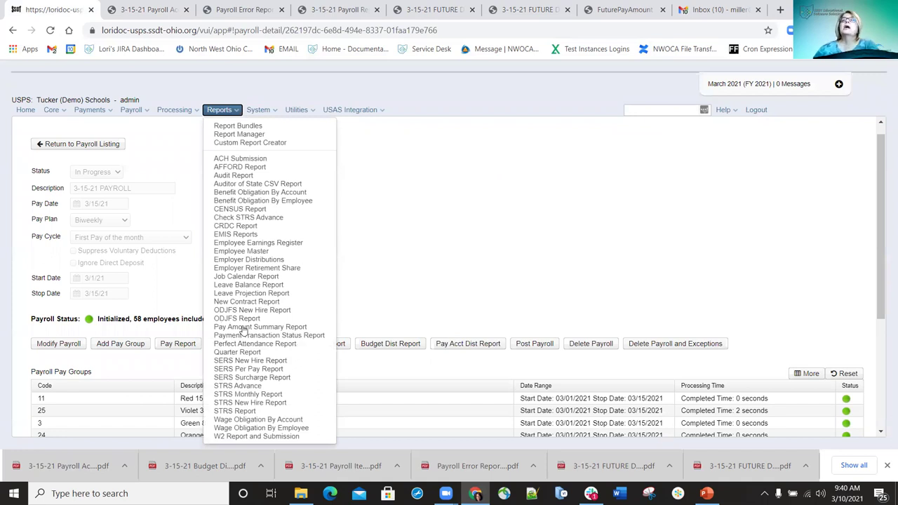
{"action": "left_click", "coordinate": [243, 327]}
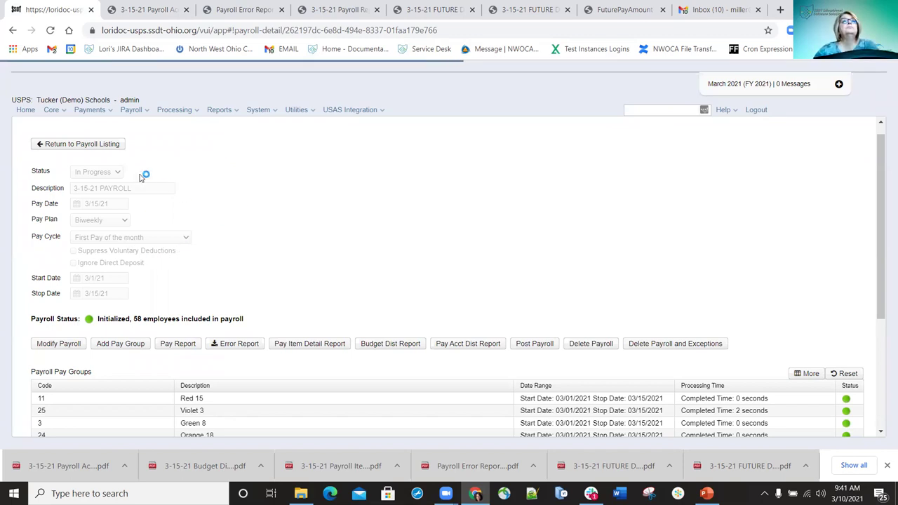
{"action": "left_click", "coordinate": [73, 146]}
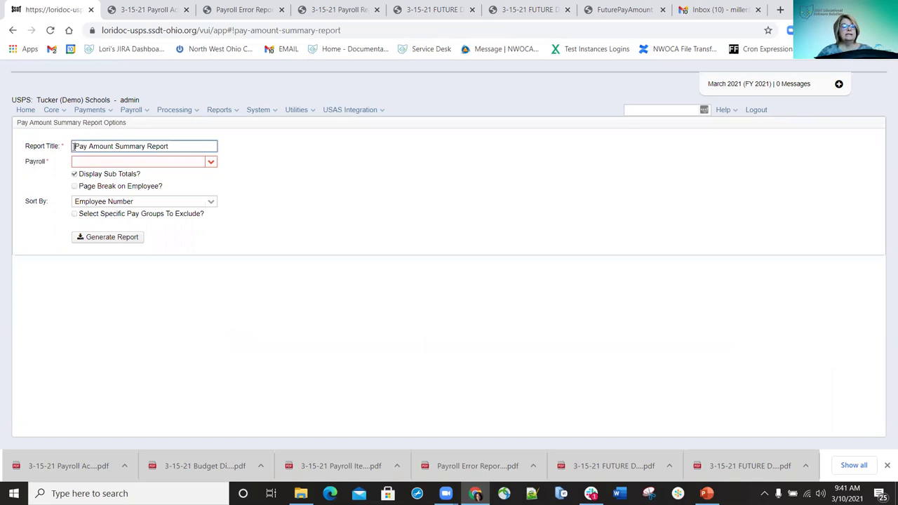
Title it '3-15-21 Pay Amount Summary Report', pick the 03/15/2021 payroll, and sort by Pay Group
{"action": "type", "text": "3-15-21"}
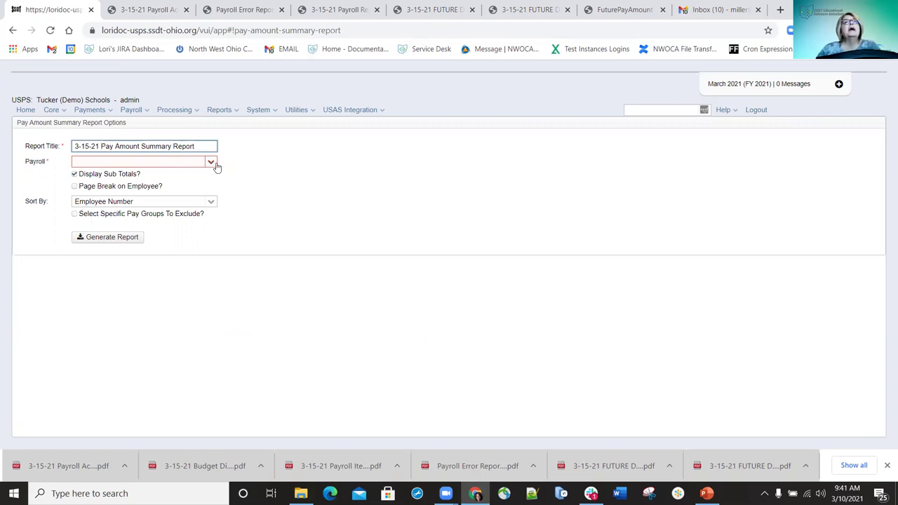
{"action": "left_click", "coordinate": [212, 163]}
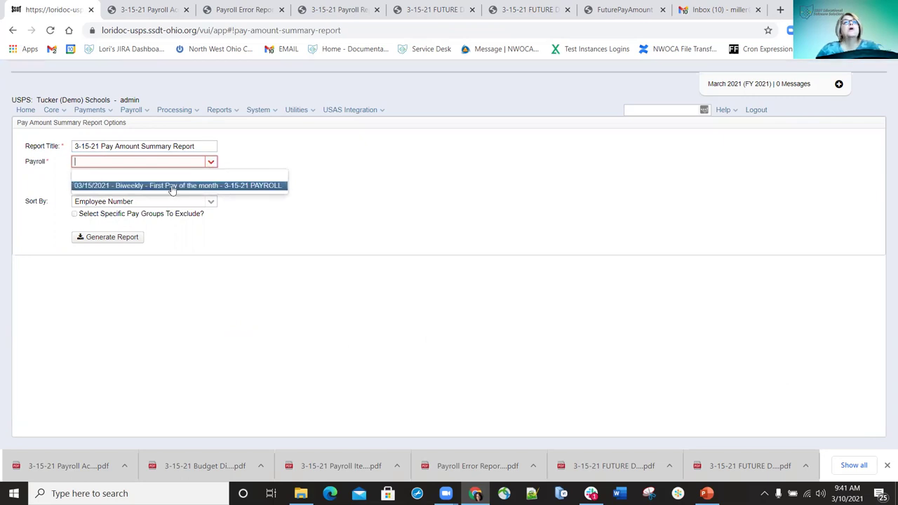
{"action": "left_click", "coordinate": [172, 187]}
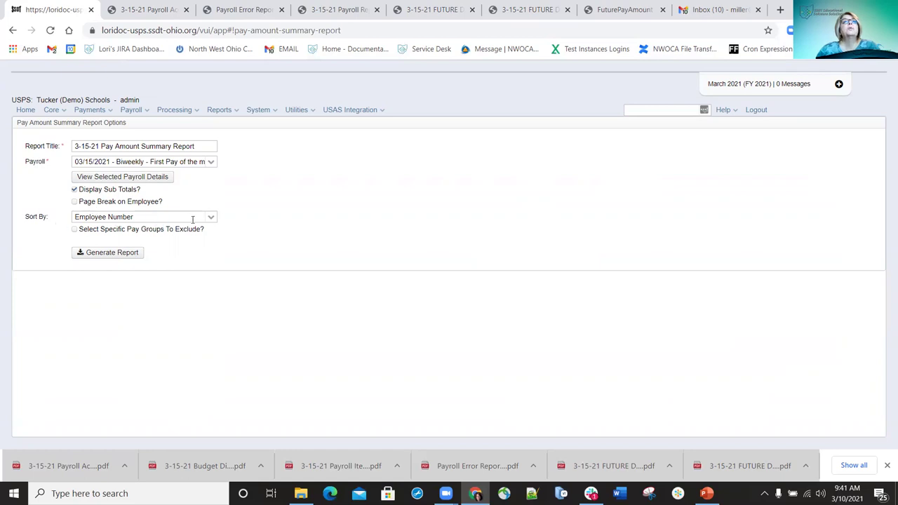
{"action": "left_click", "coordinate": [210, 216]}
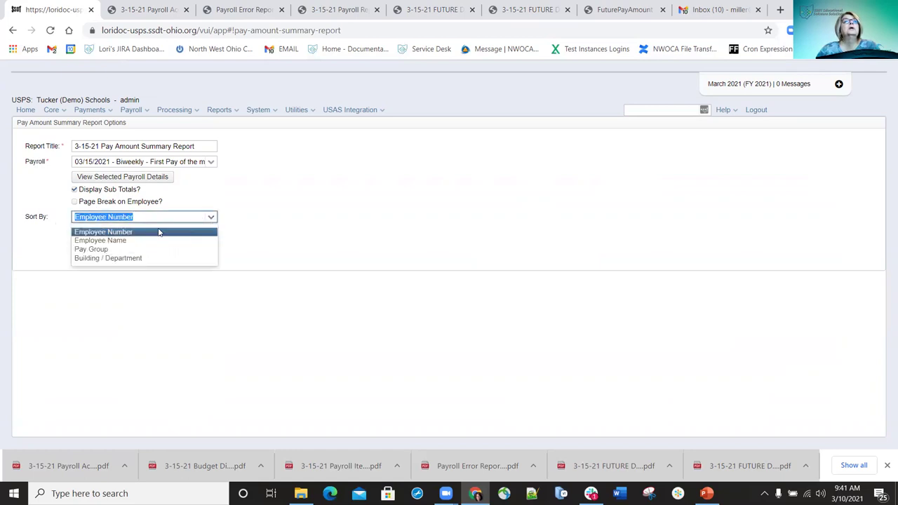
{"action": "left_click", "coordinate": [103, 251]}
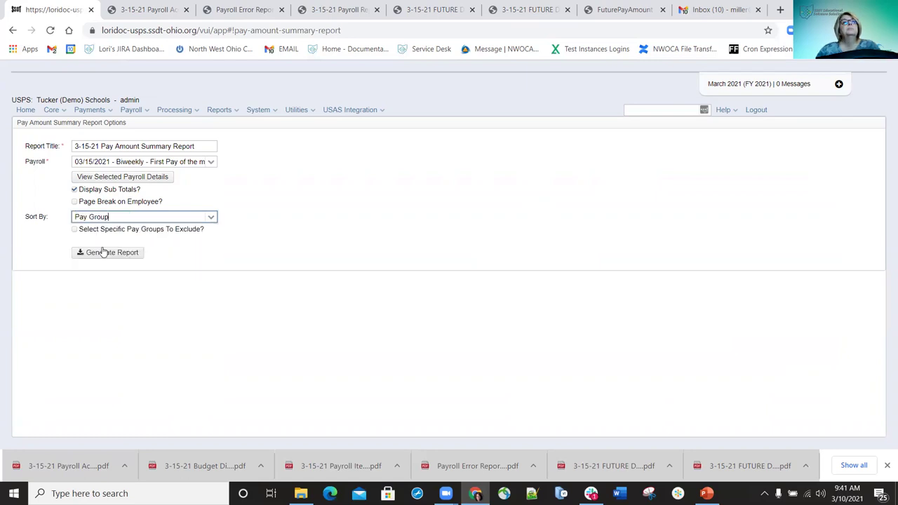
{"action": "left_click", "coordinate": [209, 218]}
{"action": "left_click", "coordinate": [211, 218]}
{"action": "left_click", "coordinate": [213, 218]}
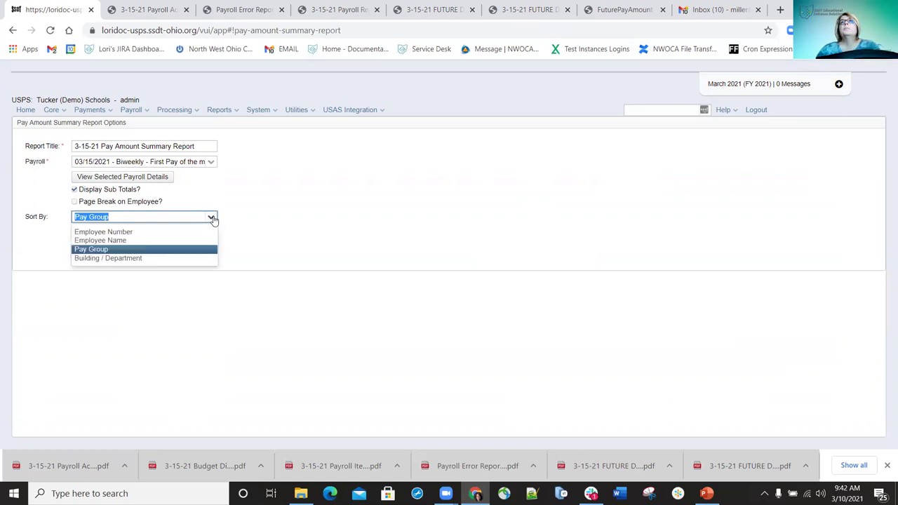
{"action": "left_click", "coordinate": [105, 250]}
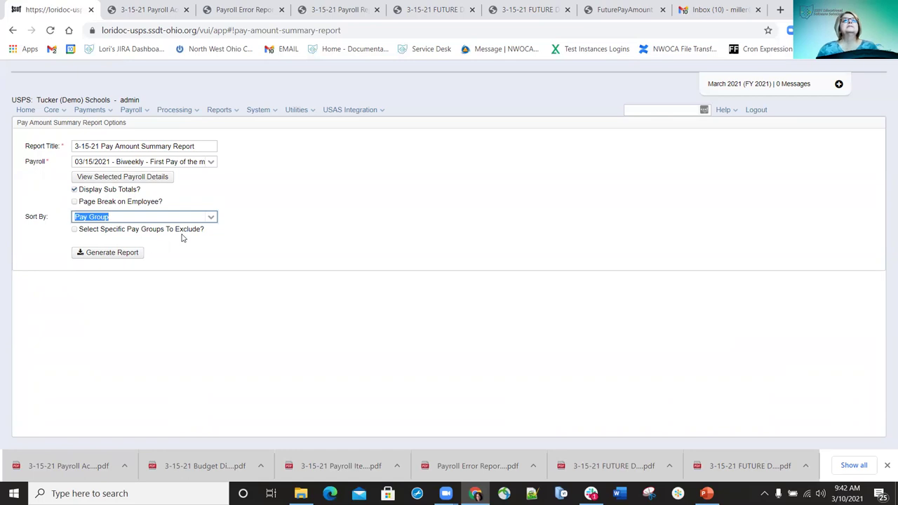
Leave Exclude pay groups unchecked, generate the Pay Amount Summary Report, and save the PDF
{"action": "left_click", "coordinate": [75, 232]}
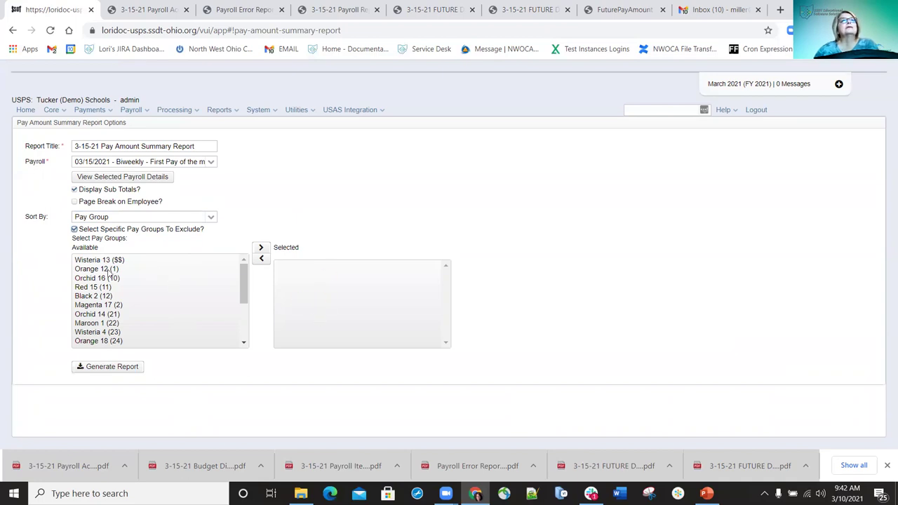
{"action": "left_click", "coordinate": [75, 229]}
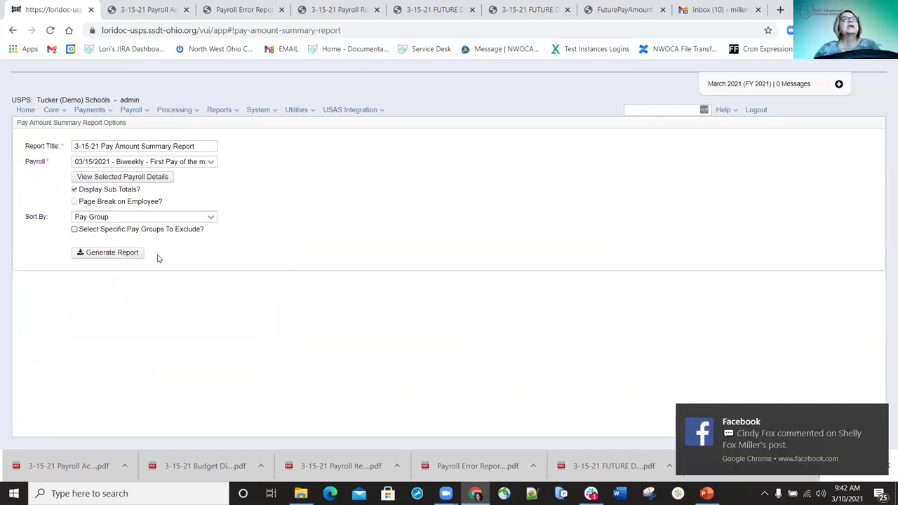
{"action": "left_click", "coordinate": [112, 253]}
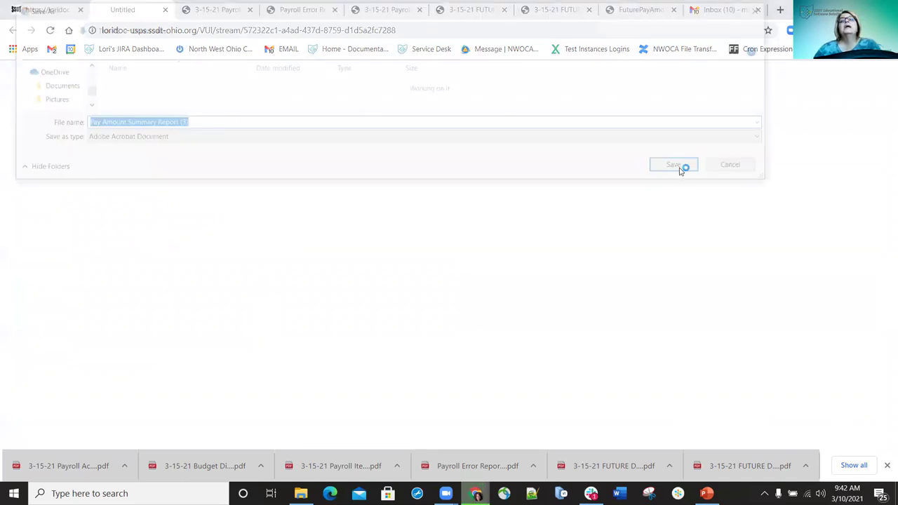
{"action": "left_click", "coordinate": [674, 165]}
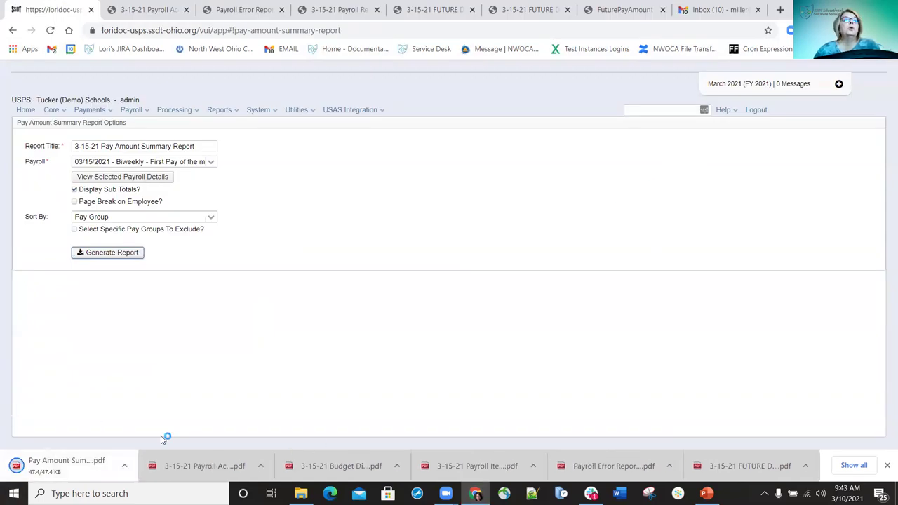
Review the Pay Amount Summary PDF through its grand totals ($94,565.93 regular pay), then return to USPS
{"action": "left_click", "coordinate": [81, 476]}
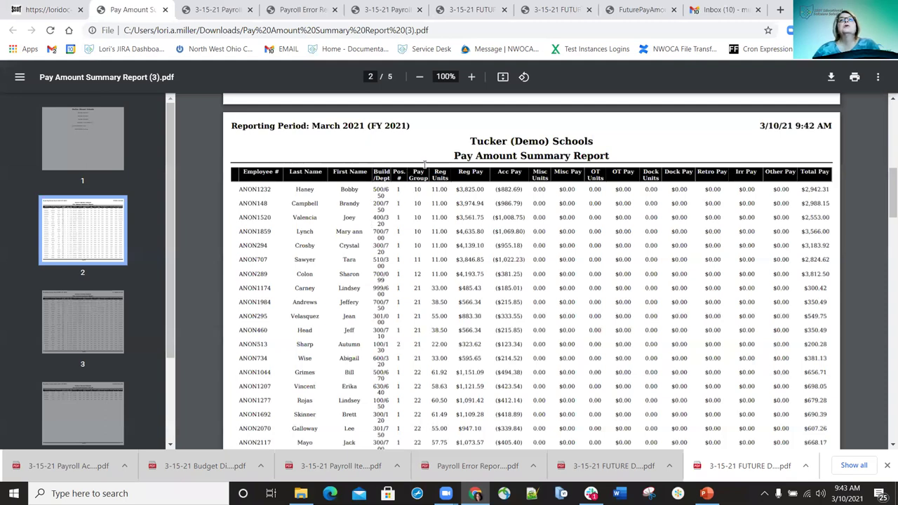
{"action": "scroll", "coordinate": [419, 239], "scroll_direction": "down", "scroll_amount": 1}
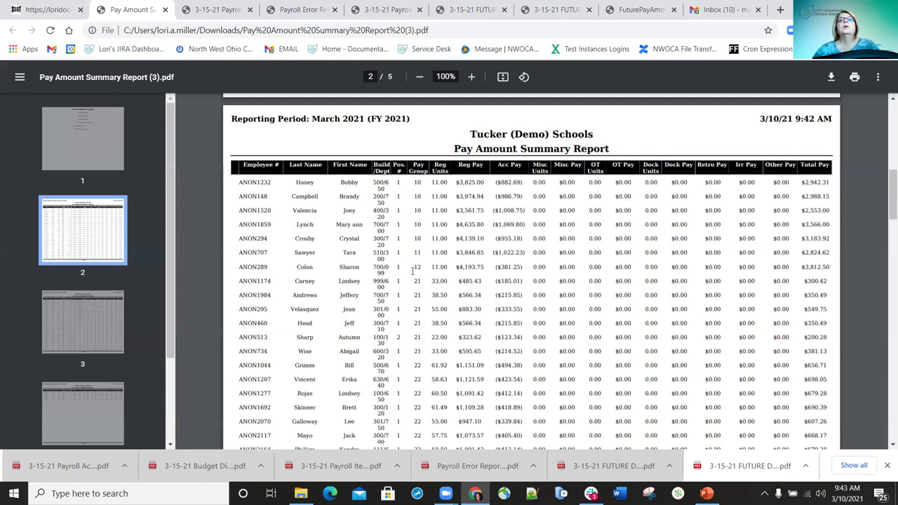
{"action": "scroll", "coordinate": [459, 232], "scroll_direction": "up", "scroll_amount": 1}
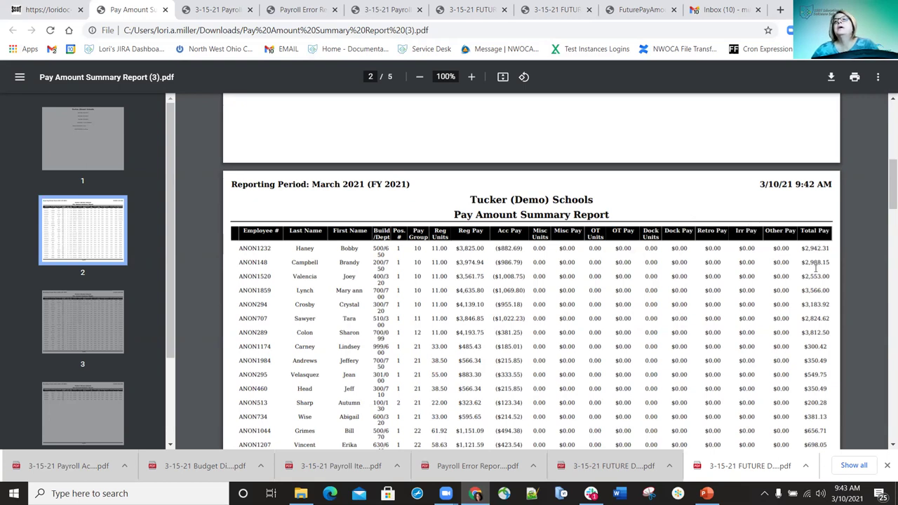
{"action": "scroll", "coordinate": [813, 267], "scroll_direction": "down", "scroll_amount": 5}
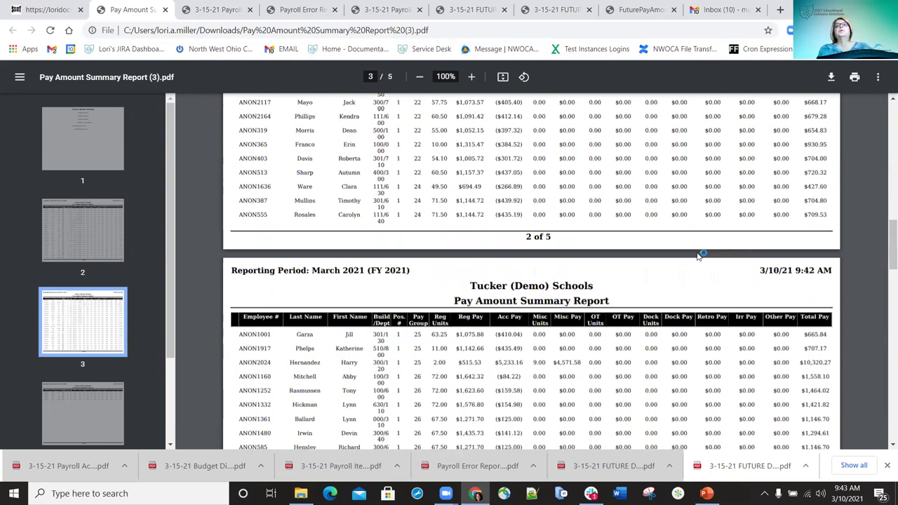
{"action": "key", "text": "End"}
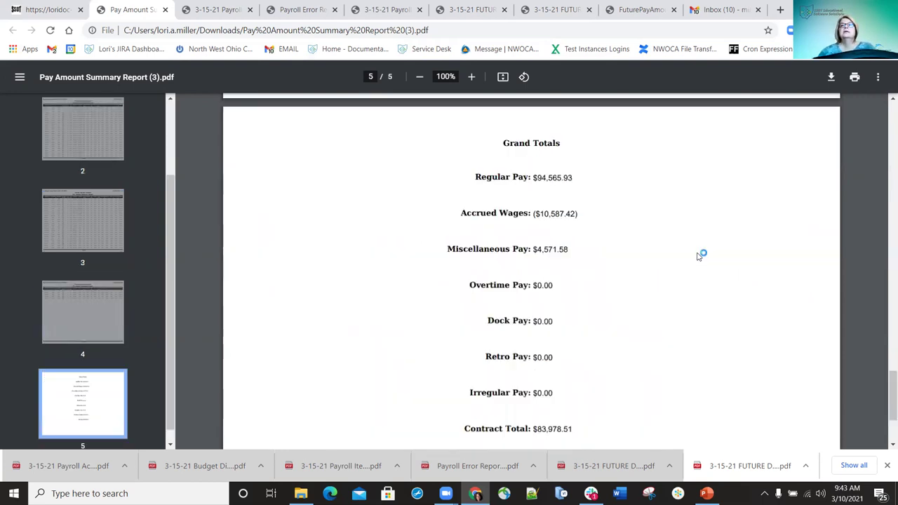
{"action": "triple_click", "coordinate": [472, 431]}
{"action": "left_click", "coordinate": [587, 435]}
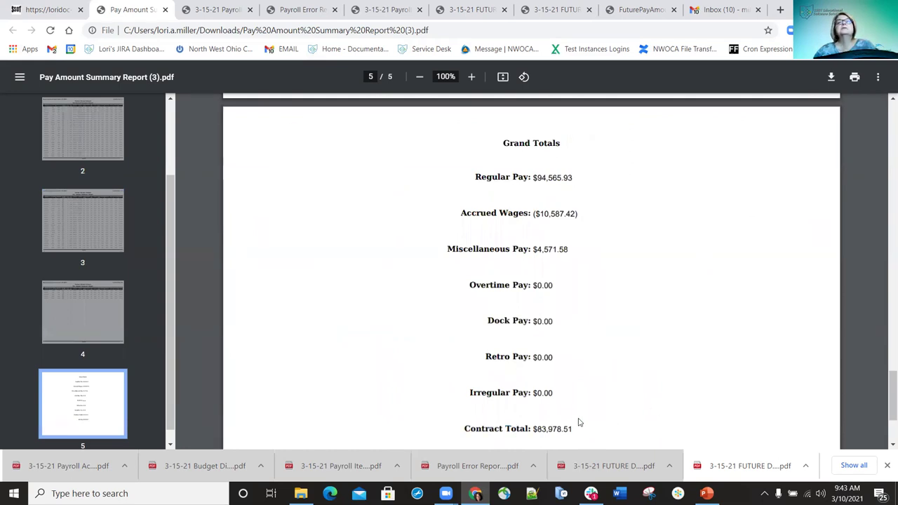
{"action": "left_click", "coordinate": [46, 10]}
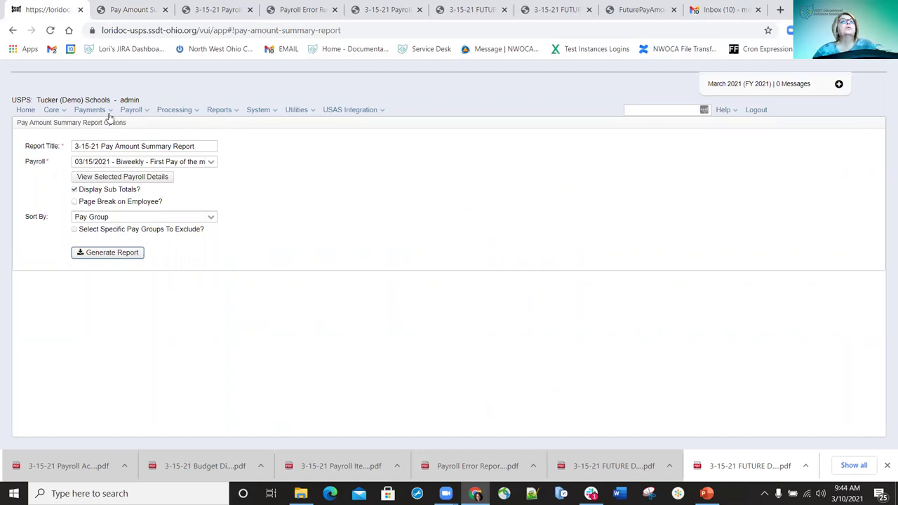
Go to Payroll Processing and scroll the 3-15-21 payroll detail down to its pay groups
{"action": "left_click", "coordinate": [142, 112]}
{"action": "left_click", "coordinate": [143, 142]}
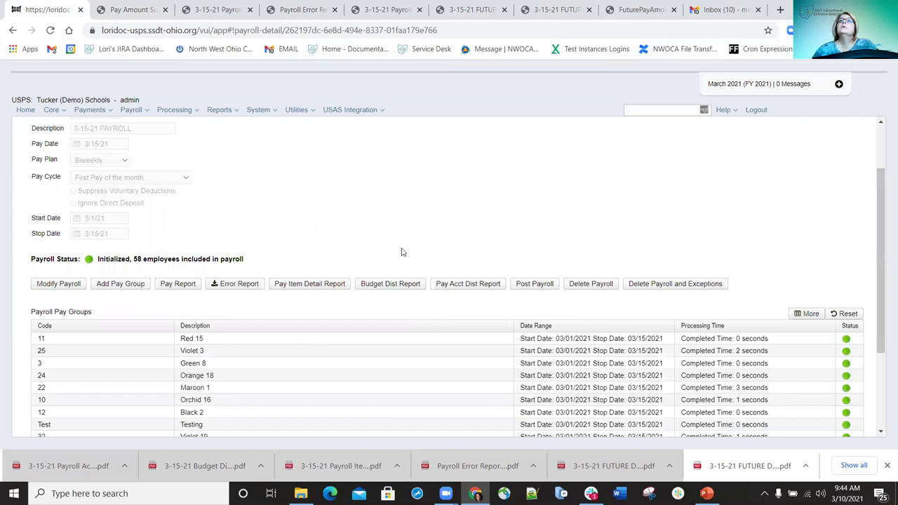
{"action": "scroll", "coordinate": [603, 223], "scroll_direction": "down", "scroll_amount": 2}
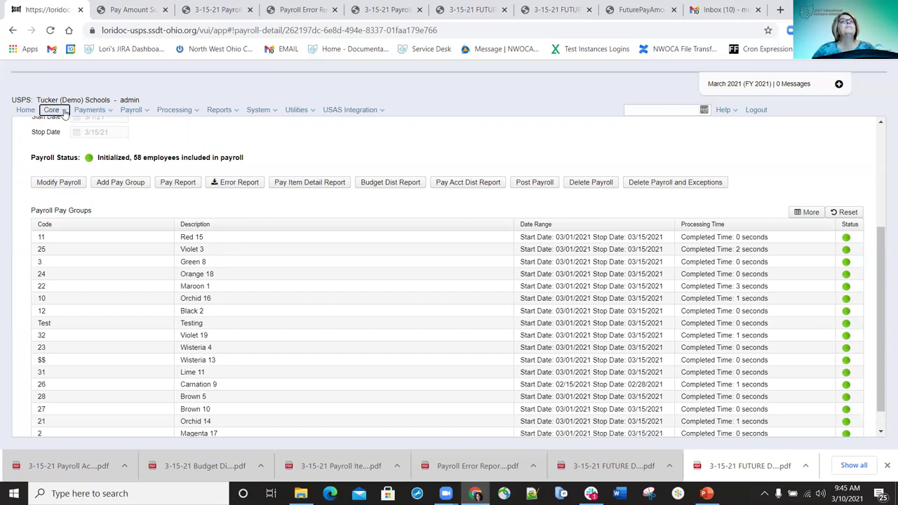
View the Payroll Item list with the 200.0000 Test annuity item, then reopen the 3-15-21 Payroll Report PDF
{"action": "left_click", "coordinate": [61, 111]}
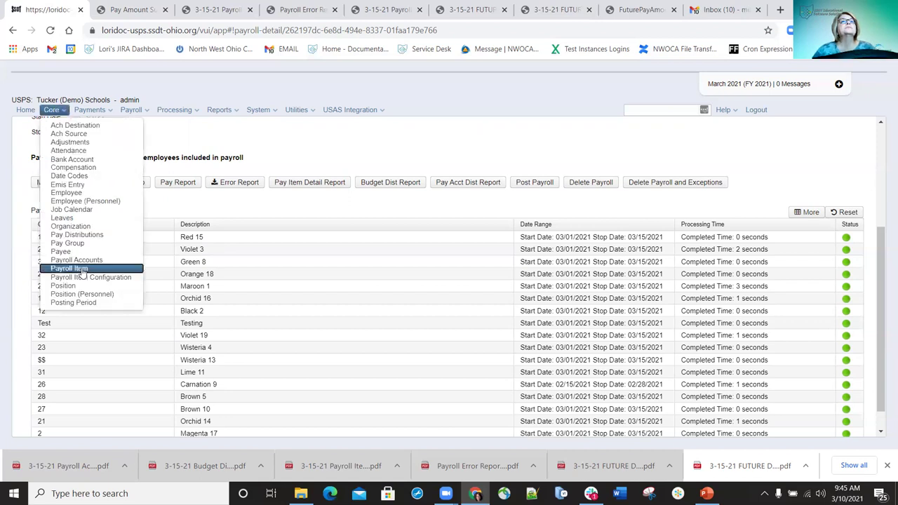
{"action": "left_click", "coordinate": [81, 269]}
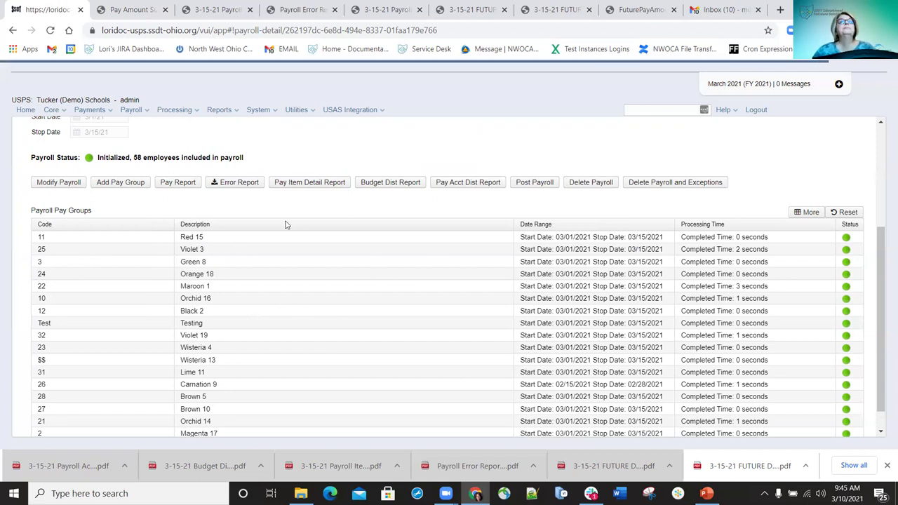
{"action": "left_click", "coordinate": [179, 184]}
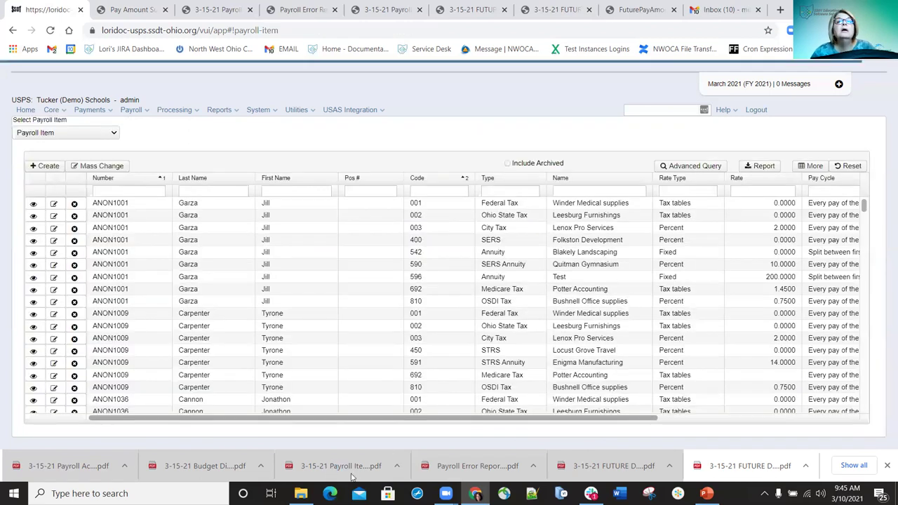
{"action": "left_click", "coordinate": [344, 469]}
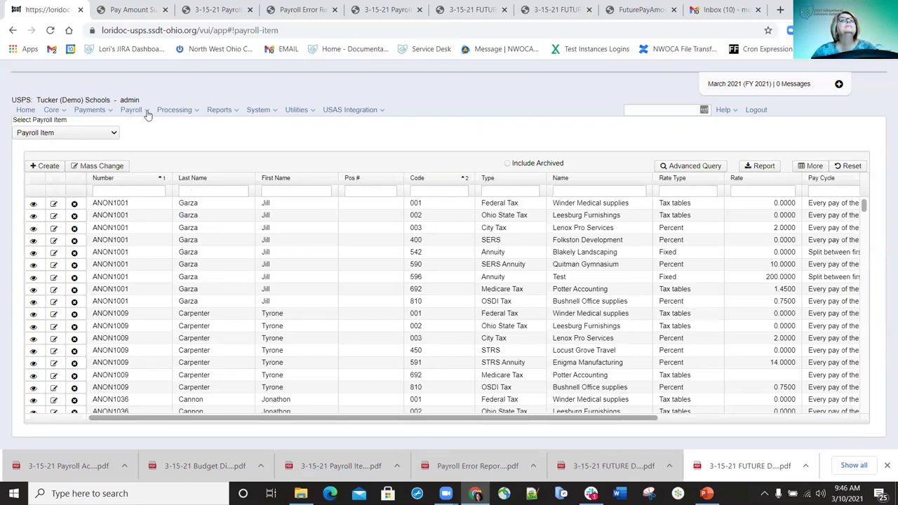
{"action": "left_click", "coordinate": [300, 487]}
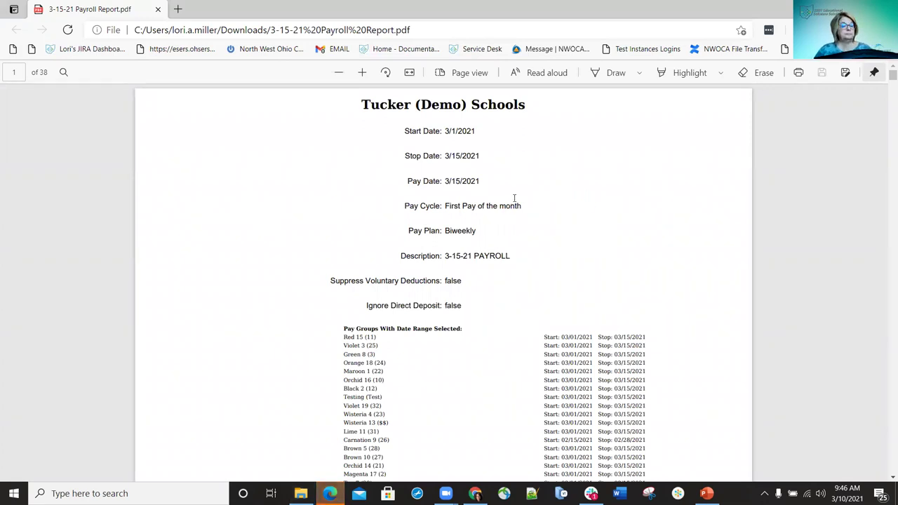
Find the employee's pay record in the 3-15-21 Payroll Report by surname, then close the report
{"action": "key", "text": "ctrl+f"}
{"action": "type", "text": "hre"}
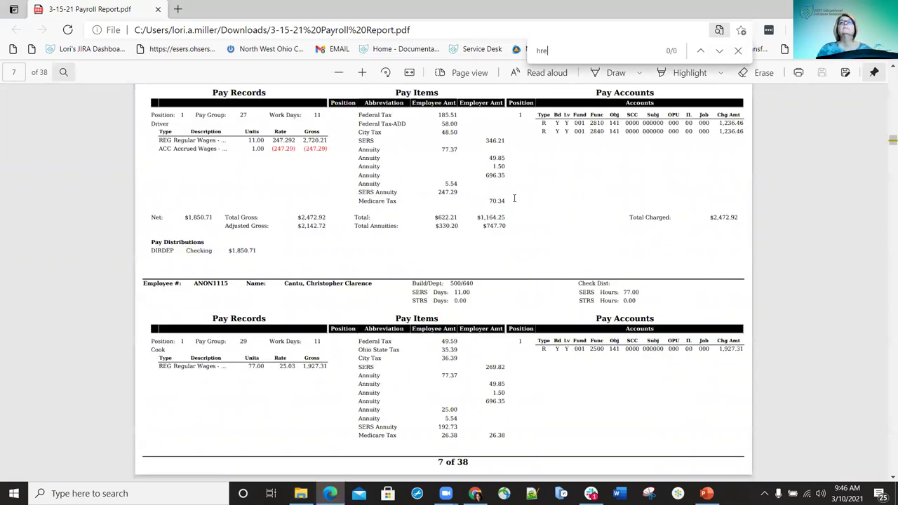
{"action": "key", "text": "BackSpace"}
{"action": "key", "text": "BackSpace"}
{"action": "type", "text": "ernan"}
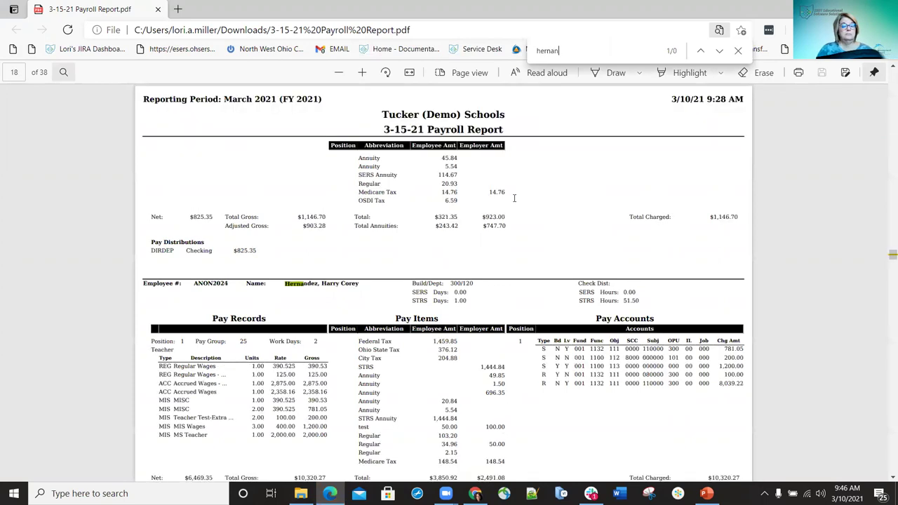
{"action": "type", "text": "dez"}
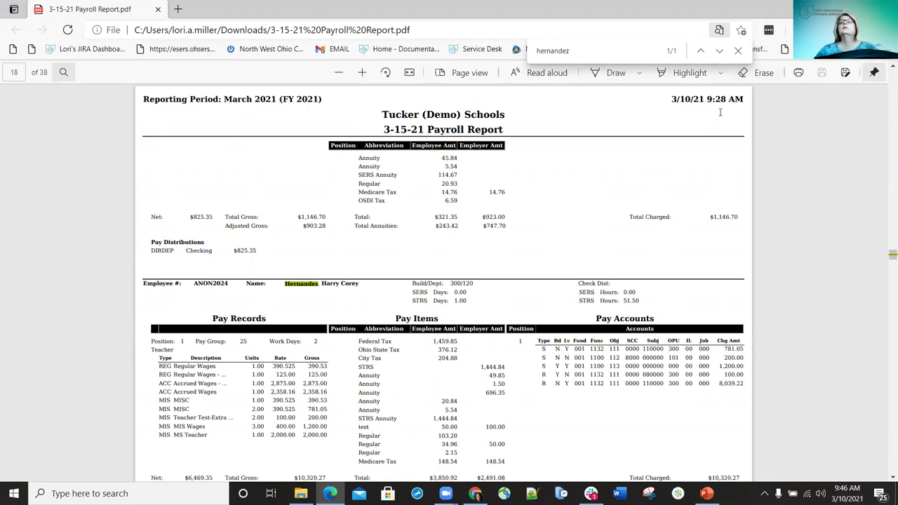
{"action": "left_click", "coordinate": [739, 53]}
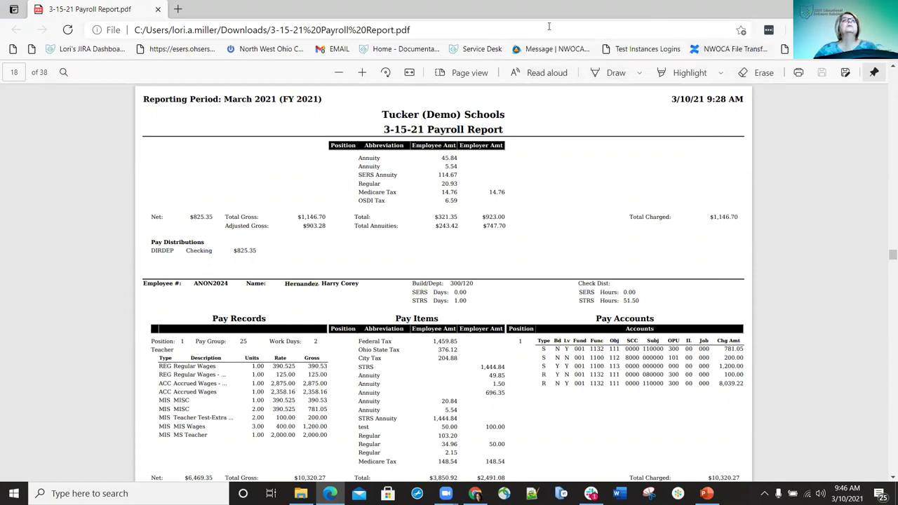
{"action": "left_click", "coordinate": [159, 10]}
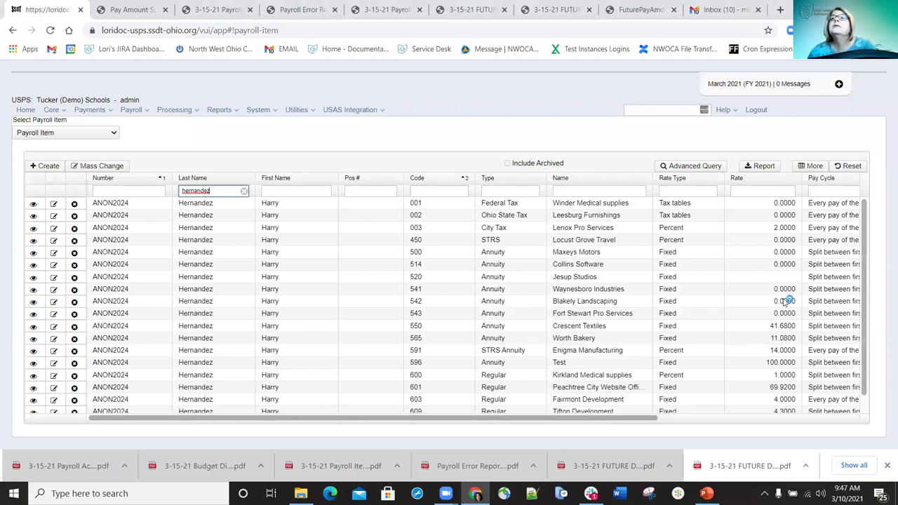
Change the code 550 Crescent Textiles annuity rate to 50.00 and save it
{"action": "left_click", "coordinate": [54, 325]}
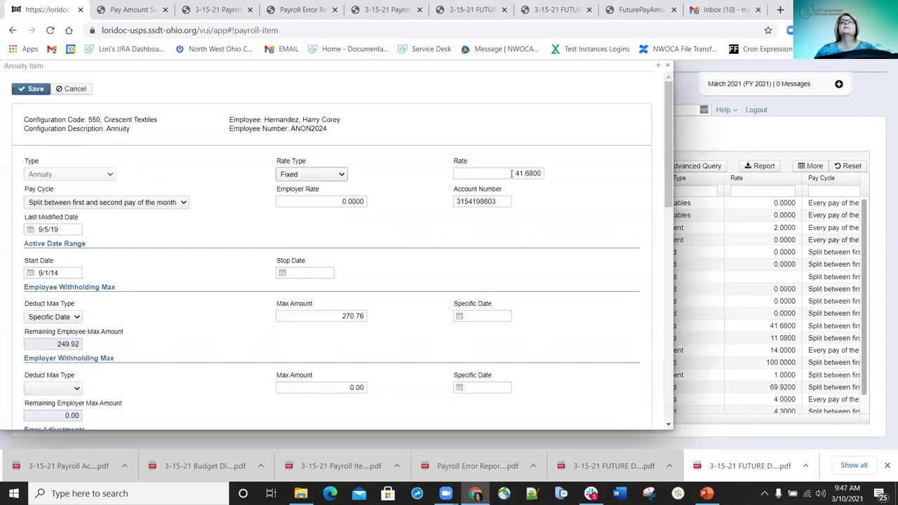
{"action": "key", "text": "Tab"}
{"action": "type", "text": "50"}
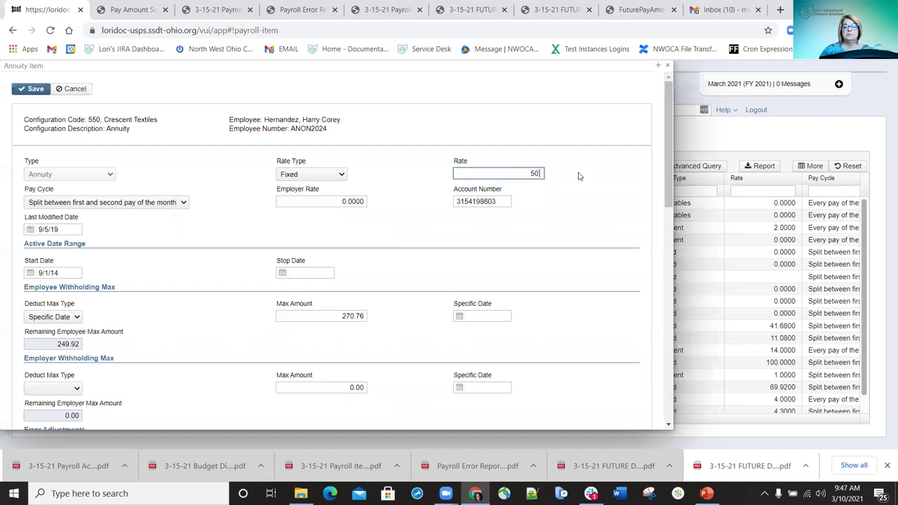
{"action": "type", "text": ".00"}
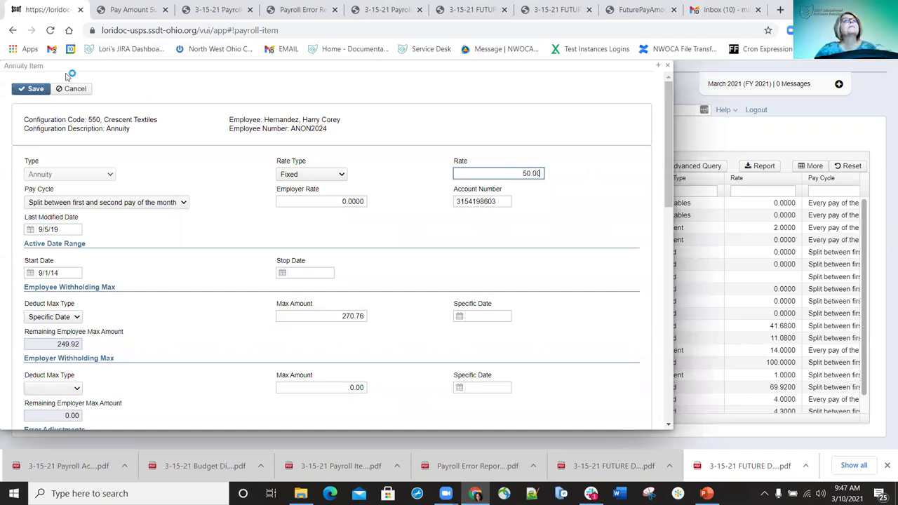
{"action": "left_click", "coordinate": [666, 70]}
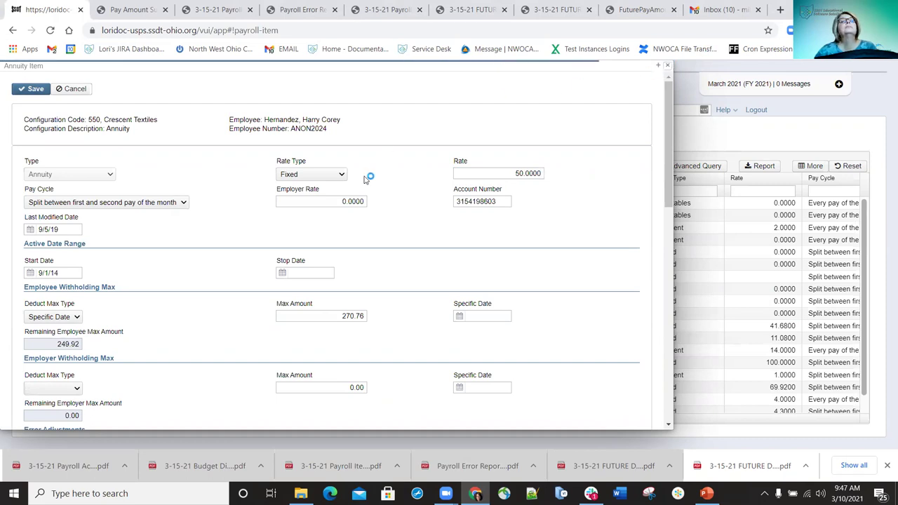
{"action": "left_click", "coordinate": [667, 65]}
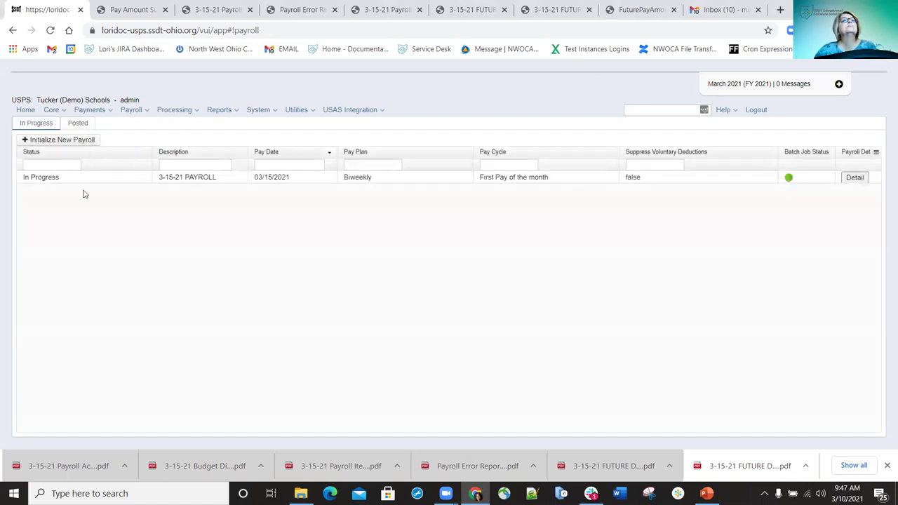
Generate a Pay Report titled with the 3-15-21 prefix and save the PDF
{"action": "left_click", "coordinate": [854, 180]}
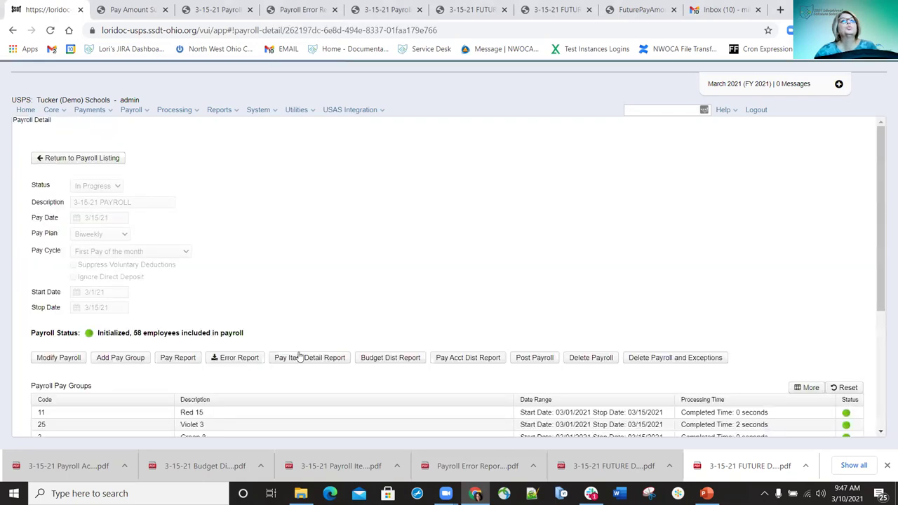
{"action": "left_click", "coordinate": [180, 358]}
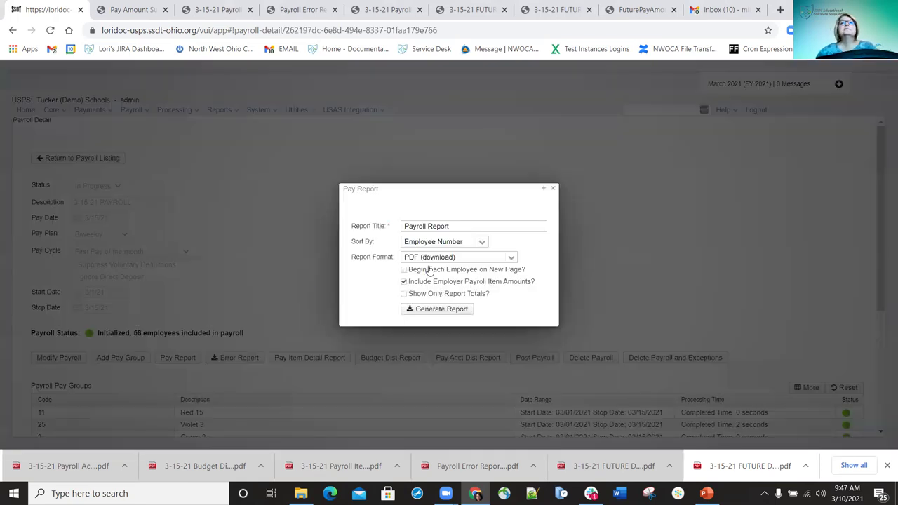
{"action": "left_click", "coordinate": [405, 226]}
{"action": "type", "text": "3-15-21"}
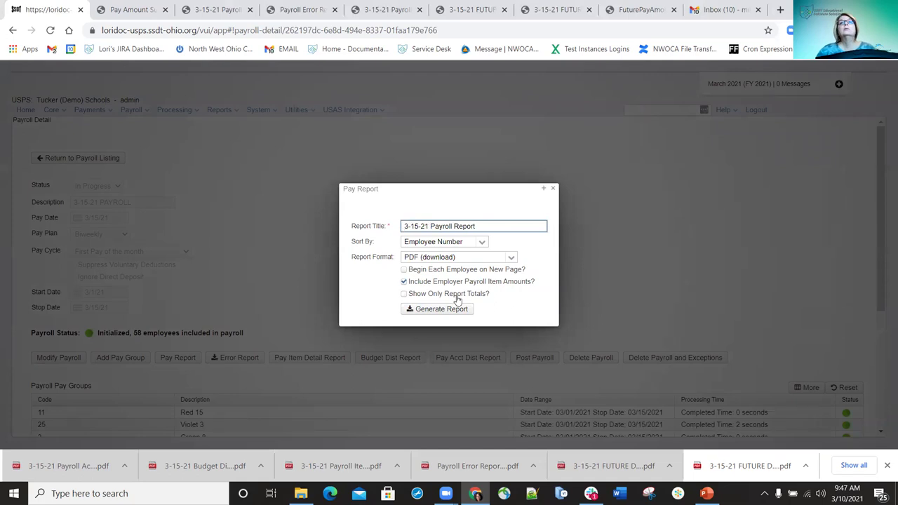
{"action": "left_click", "coordinate": [443, 309]}
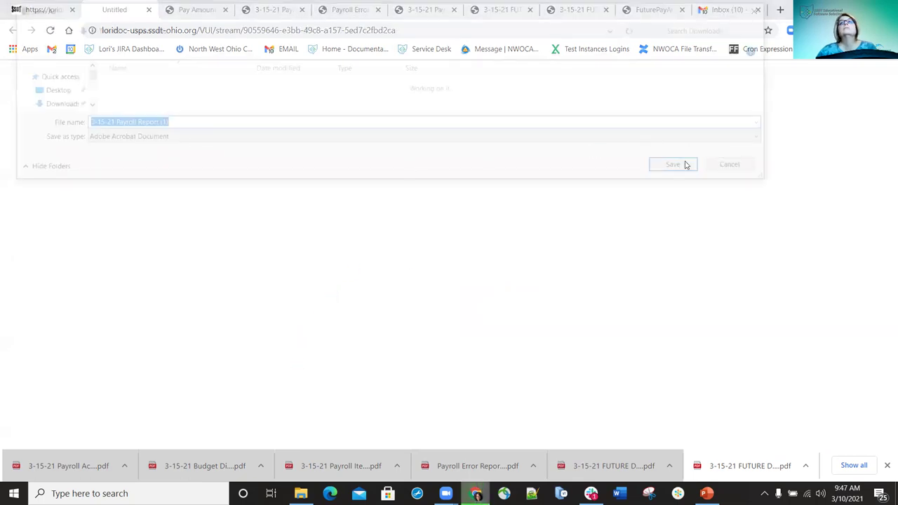
{"action": "left_click", "coordinate": [684, 165]}
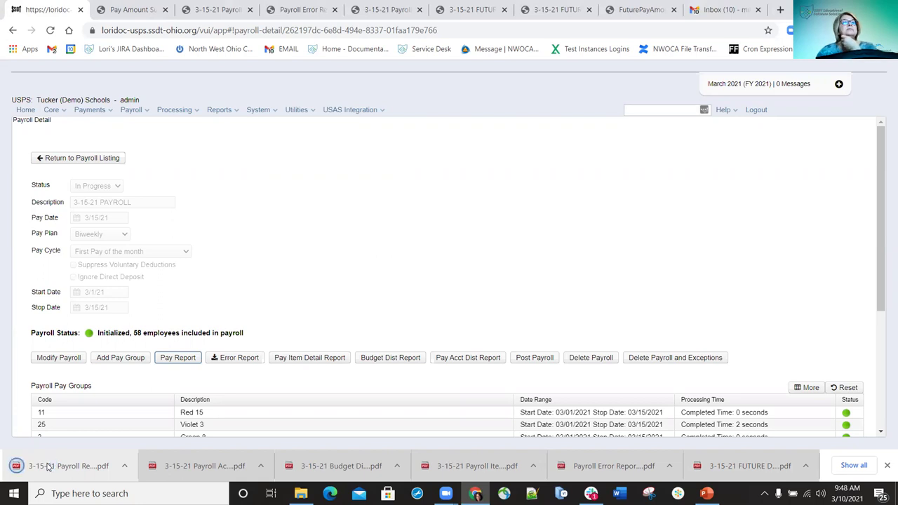
Open the regenerated report and confirm the employee's test annuity now shows 50.00
{"action": "left_click", "coordinate": [49, 466]}
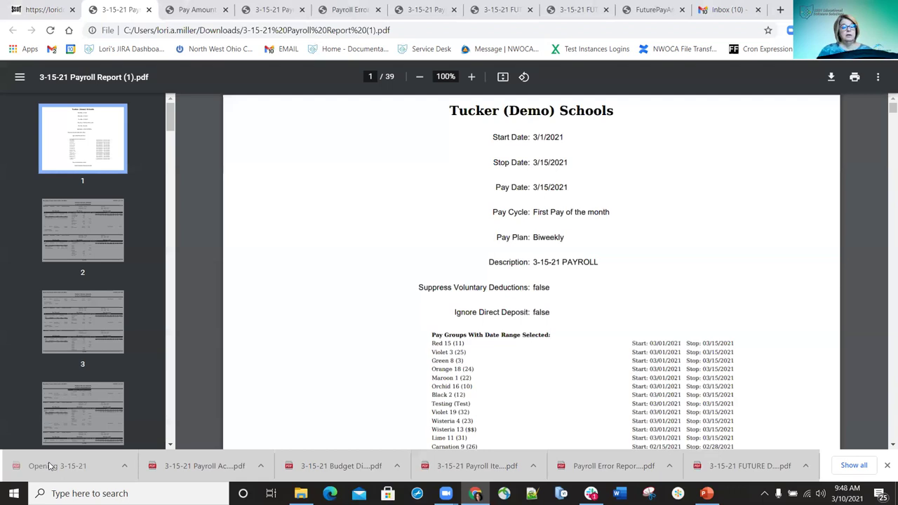
{"action": "key", "text": "ctrl+f"}
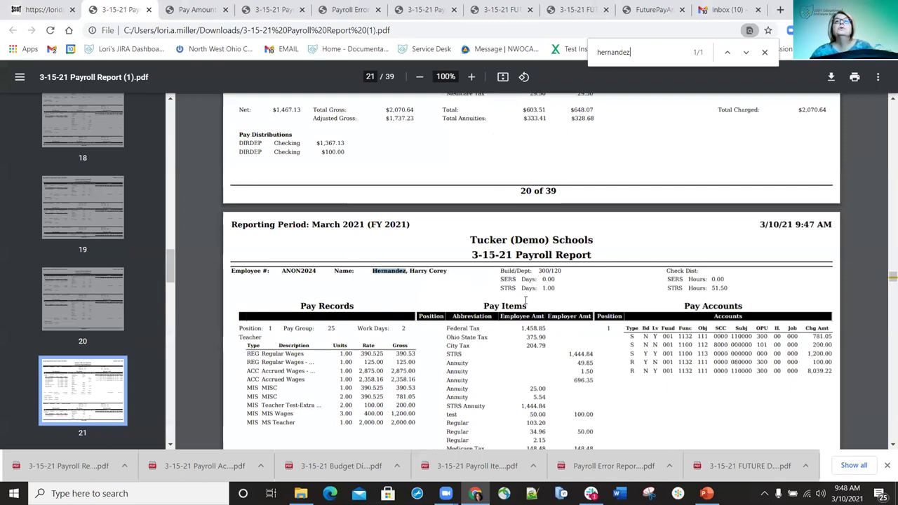
{"action": "scroll", "coordinate": [491, 299], "scroll_direction": "down", "scroll_amount": 2}
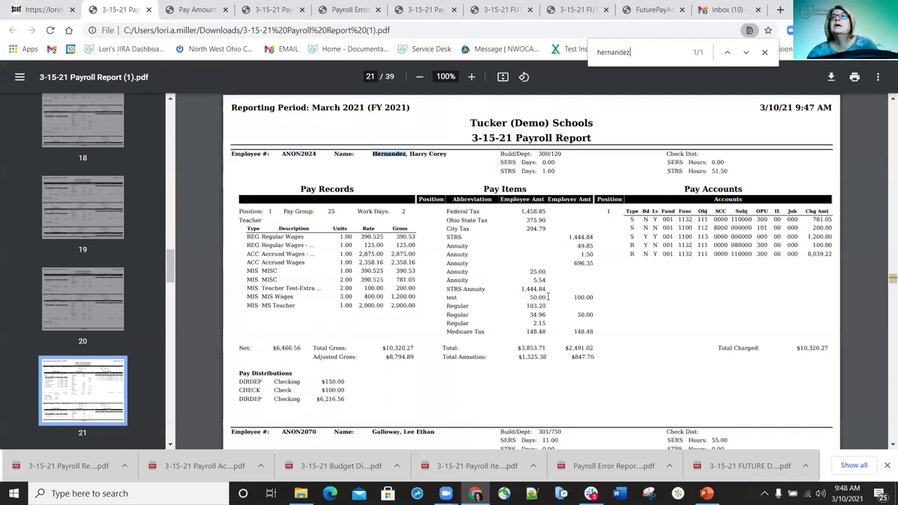
{"action": "double_click", "coordinate": [547, 297]}
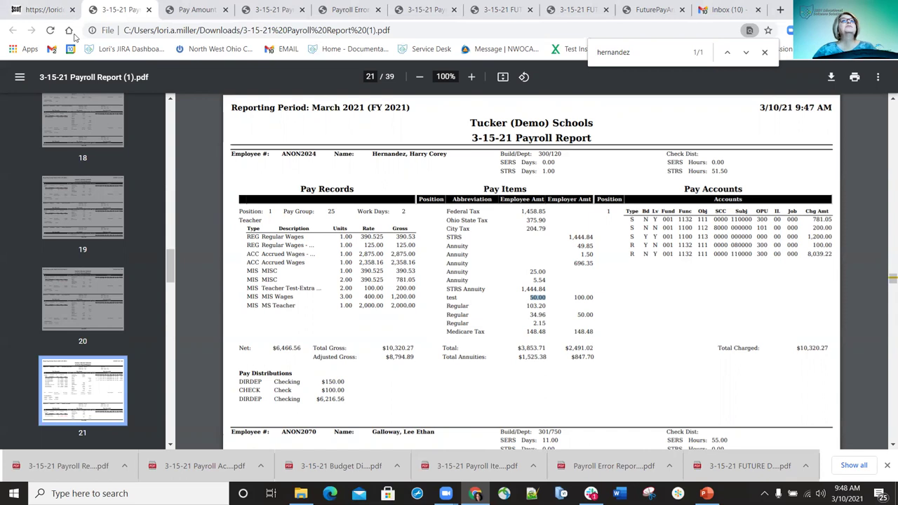
{"action": "left_click", "coordinate": [47, 10]}
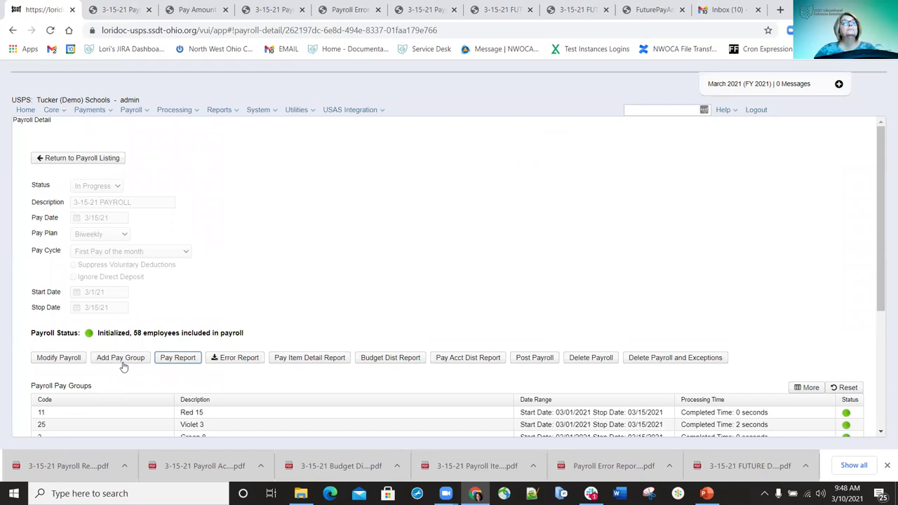
Modify the 3-15-21 payroll with the Red 15 pay group left unselected and run Update Payroll
{"action": "scroll", "coordinate": [104, 342], "scroll_direction": "down", "scroll_amount": 1}
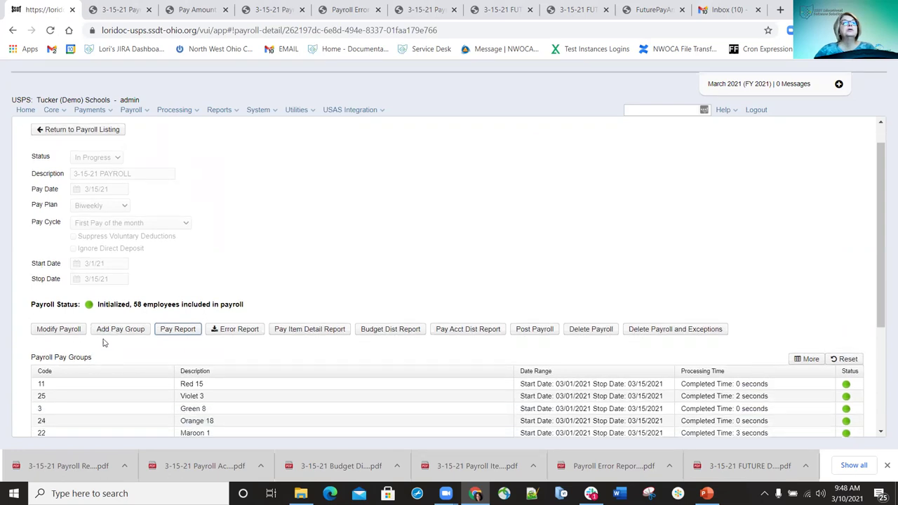
{"action": "scroll", "coordinate": [50, 252], "scroll_direction": "down", "scroll_amount": 3}
{"action": "left_click", "coordinate": [50, 246]}
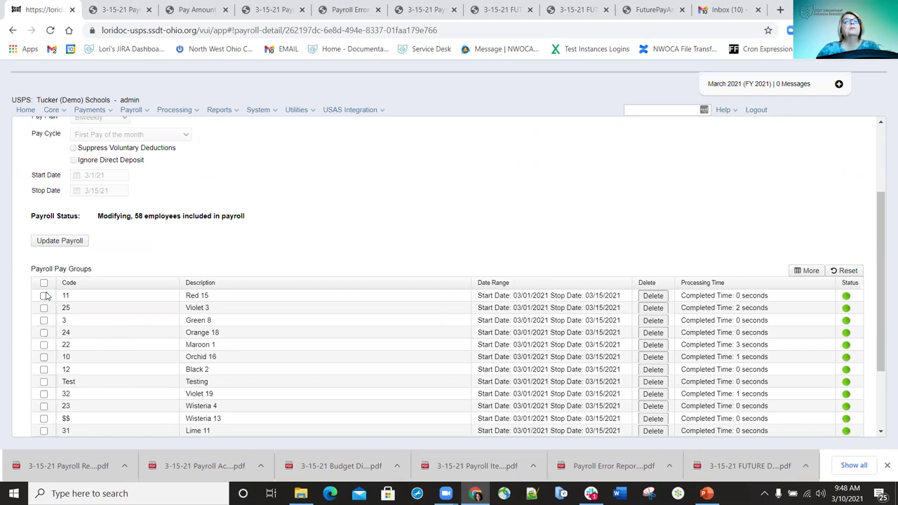
{"action": "left_click", "coordinate": [45, 296]}
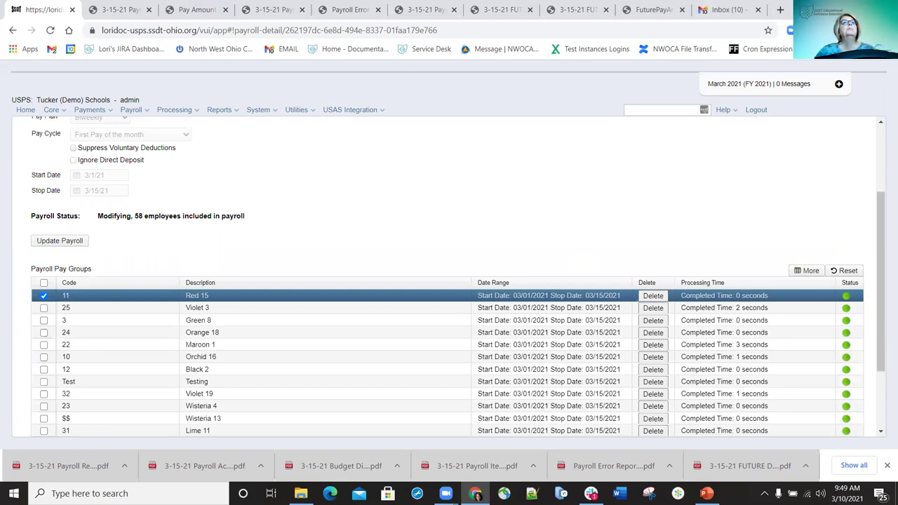
{"action": "left_click", "coordinate": [43, 297]}
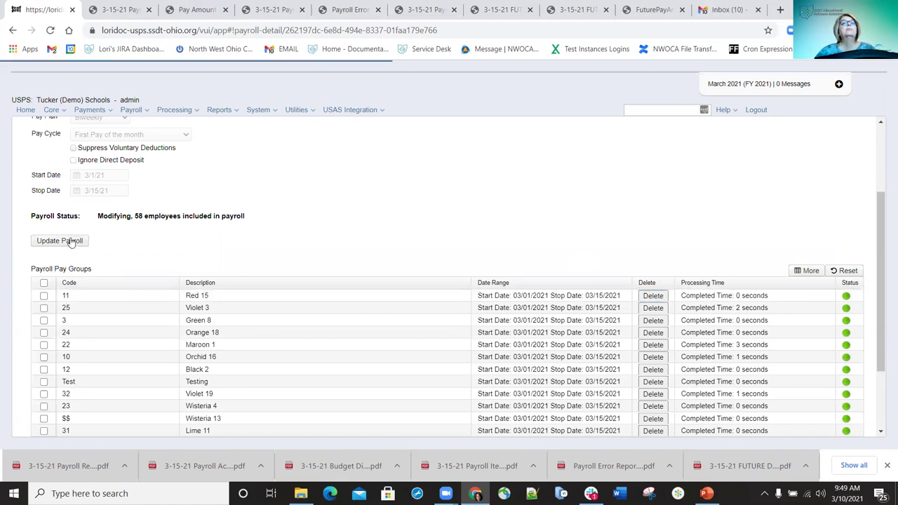
{"action": "left_click", "coordinate": [70, 241]}
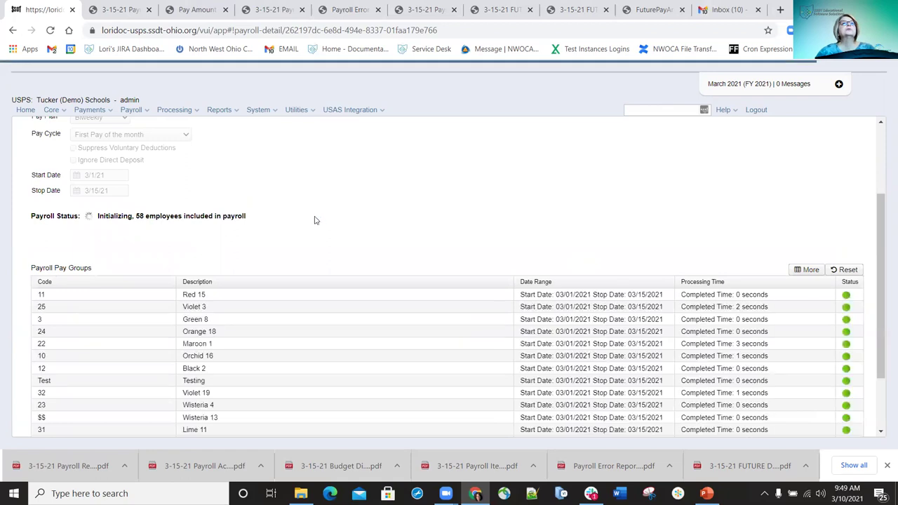
Check the payroll detail until it shows Initialized with 58 employees
{"action": "scroll", "coordinate": [156, 277], "scroll_direction": "up", "scroll_amount": 1}
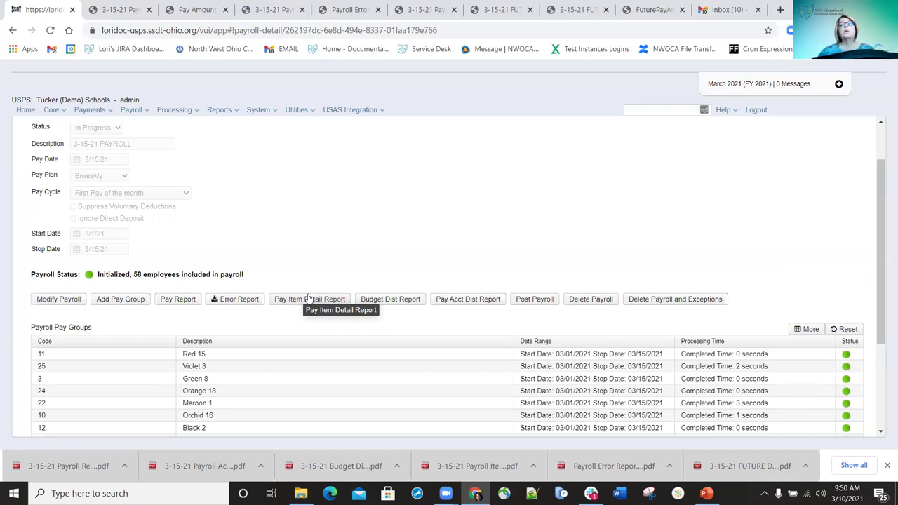
{"action": "left_click", "coordinate": [174, 297]}
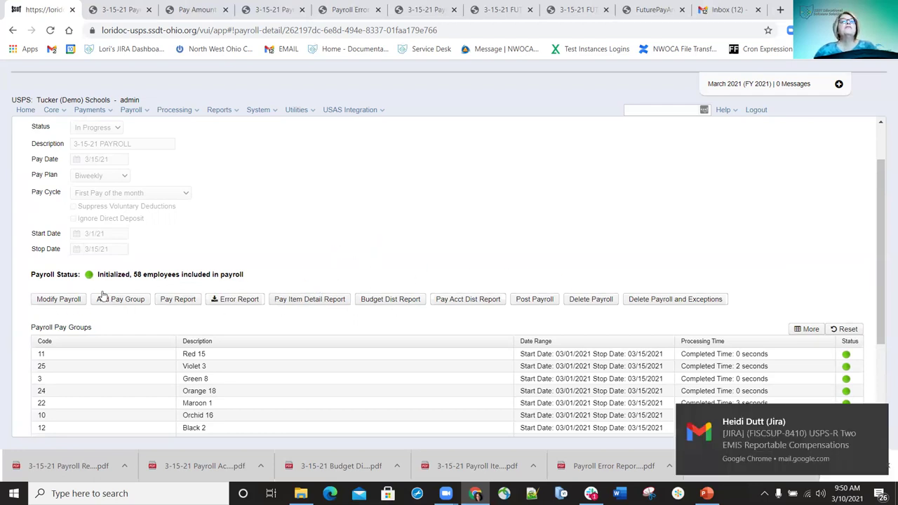
{"action": "left_click", "coordinate": [411, 300]}
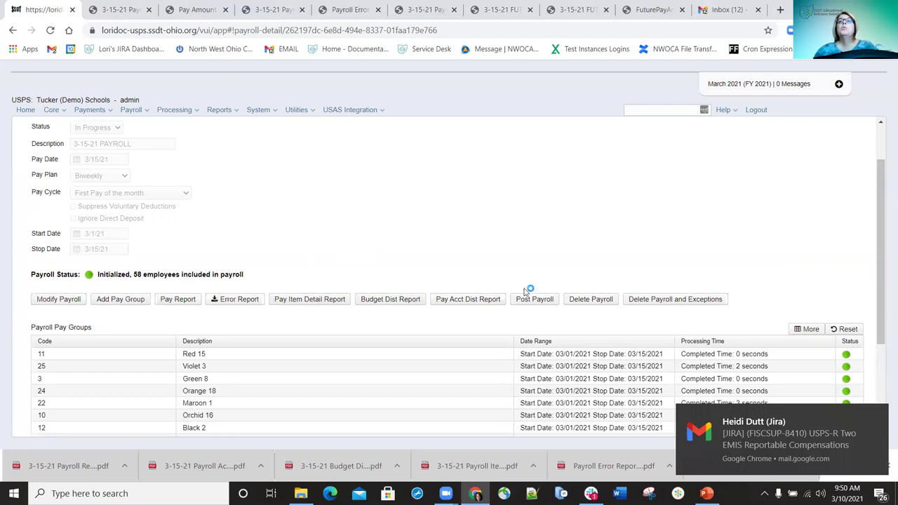
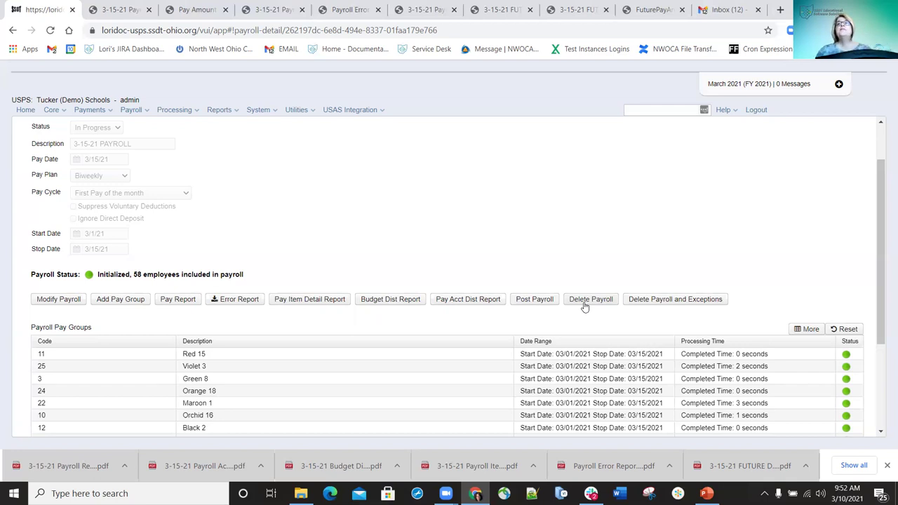
Post the 3-15-21 payroll and confirm, so it shows Posted with 58 employees
{"action": "left_click", "coordinate": [227, 373]}
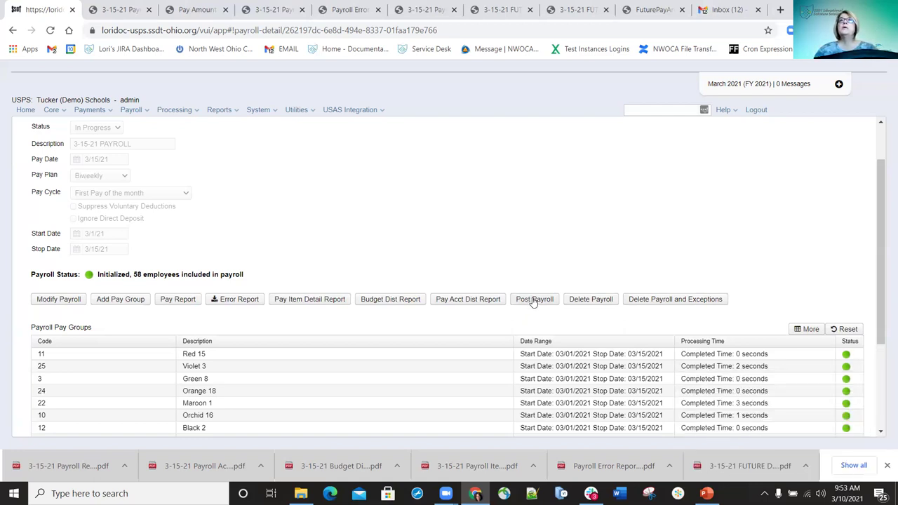
{"action": "left_click", "coordinate": [533, 301]}
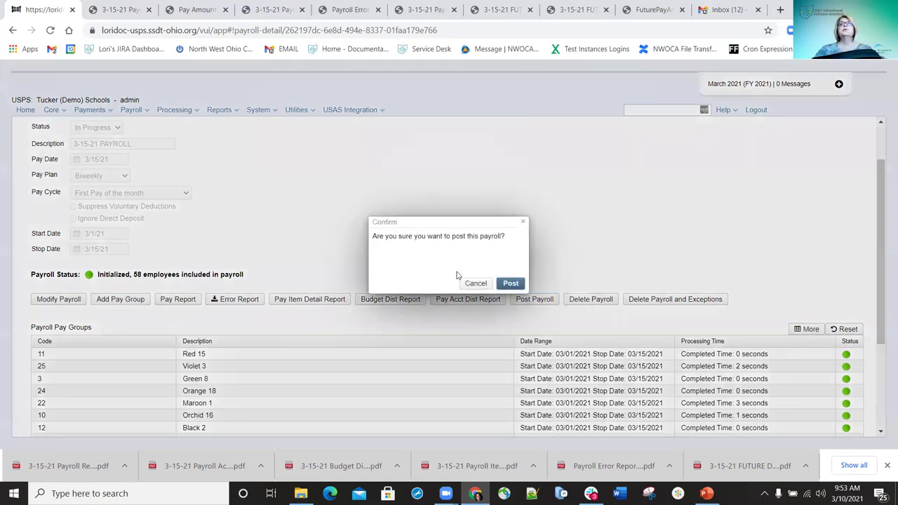
{"action": "left_click", "coordinate": [511, 284]}
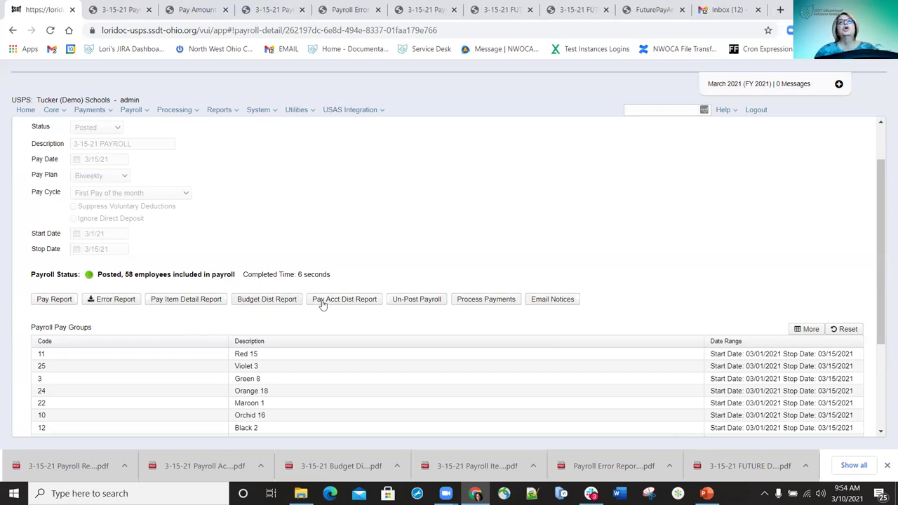
Generate the '3-15-21 FINAL Budget Distribution Report' PDF, save it to Downloads, and open it
{"action": "left_click", "coordinate": [273, 300]}
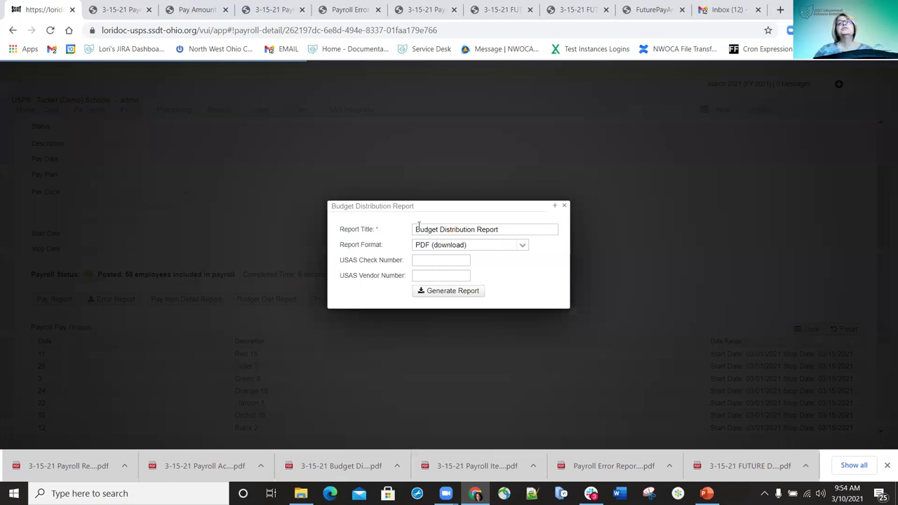
{"action": "type", "text": "3-15-21 FINAL"}
{"action": "left_click", "coordinate": [463, 289]}
{"action": "left_click", "coordinate": [459, 291]}
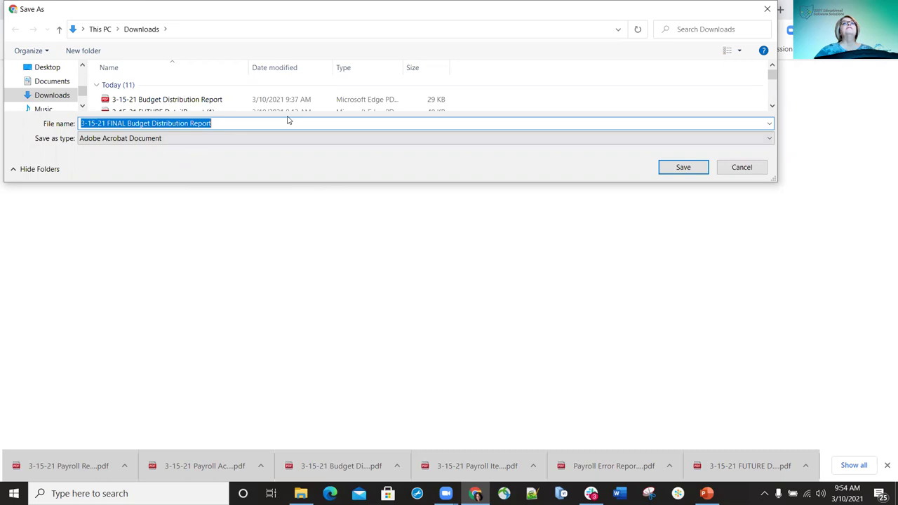
{"action": "left_click", "coordinate": [674, 169]}
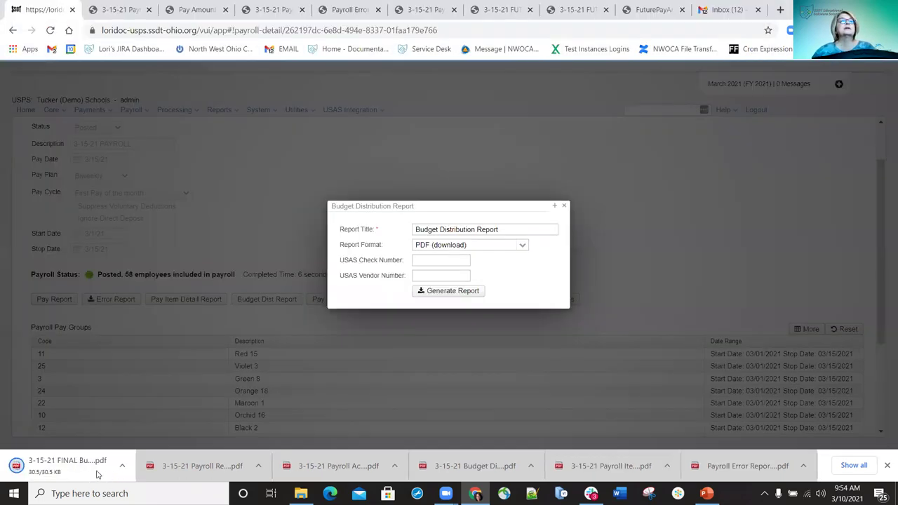
{"action": "left_click", "coordinate": [81, 466]}
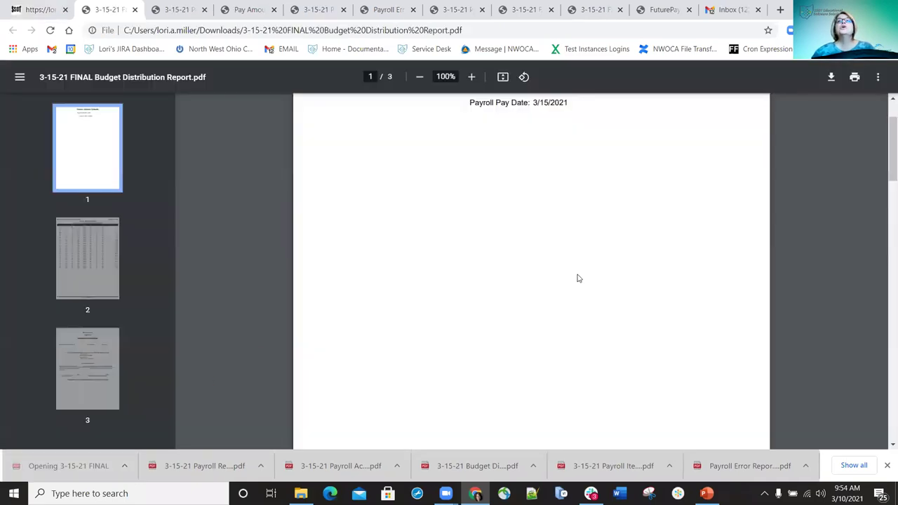
Review the report's fund totals through to the $88,550.09 total, then close the PDF tab
{"action": "scroll", "coordinate": [577, 276], "scroll_direction": "down", "scroll_amount": 15}
{"action": "scroll", "coordinate": [565, 286], "scroll_direction": "down", "scroll_amount": 10}
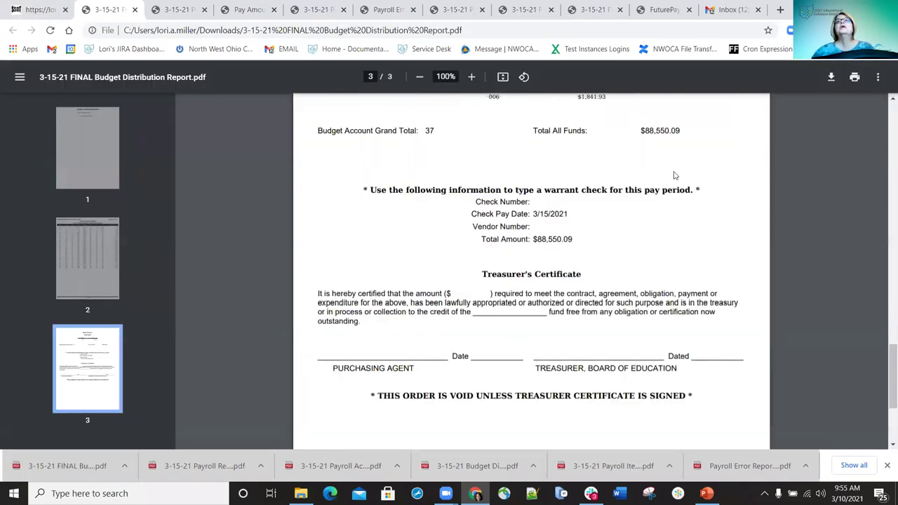
{"action": "scroll", "coordinate": [707, 254], "scroll_direction": "up", "scroll_amount": 2}
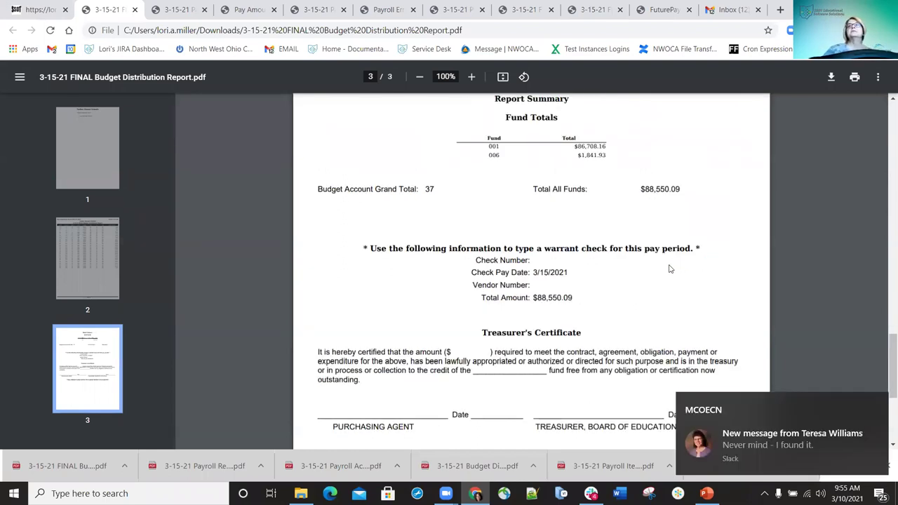
{"action": "scroll", "coordinate": [620, 259], "scroll_direction": "down", "scroll_amount": 2}
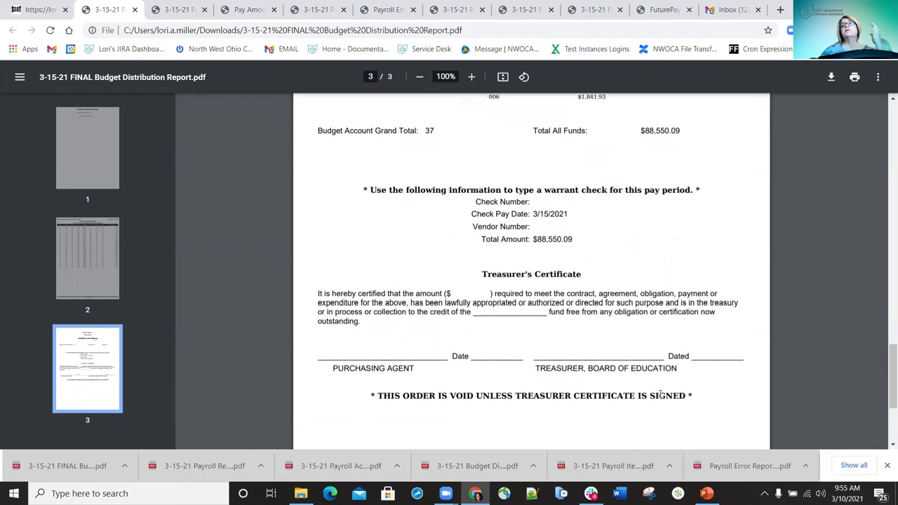
{"action": "scroll", "coordinate": [686, 267], "scroll_direction": "up", "scroll_amount": 1}
{"action": "scroll", "coordinate": [687, 310], "scroll_direction": "up", "scroll_amount": 4}
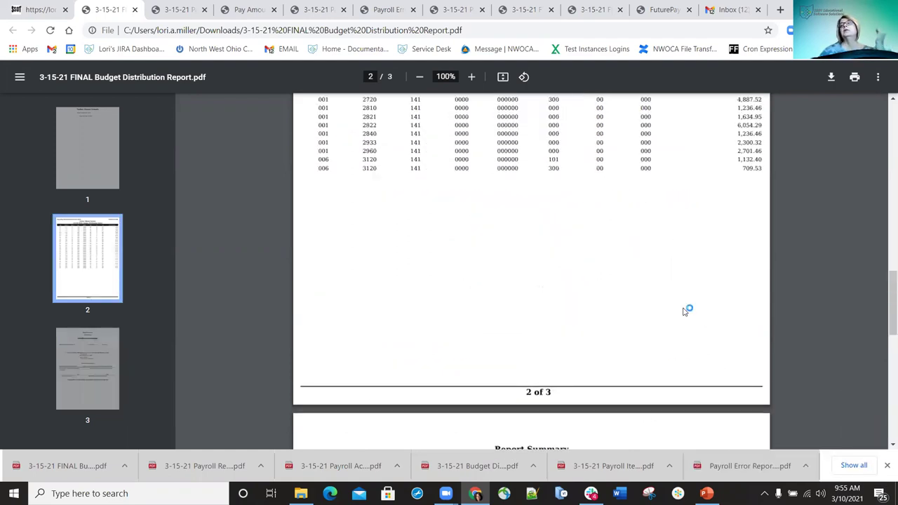
{"action": "scroll", "coordinate": [639, 297], "scroll_direction": "down", "scroll_amount": 6}
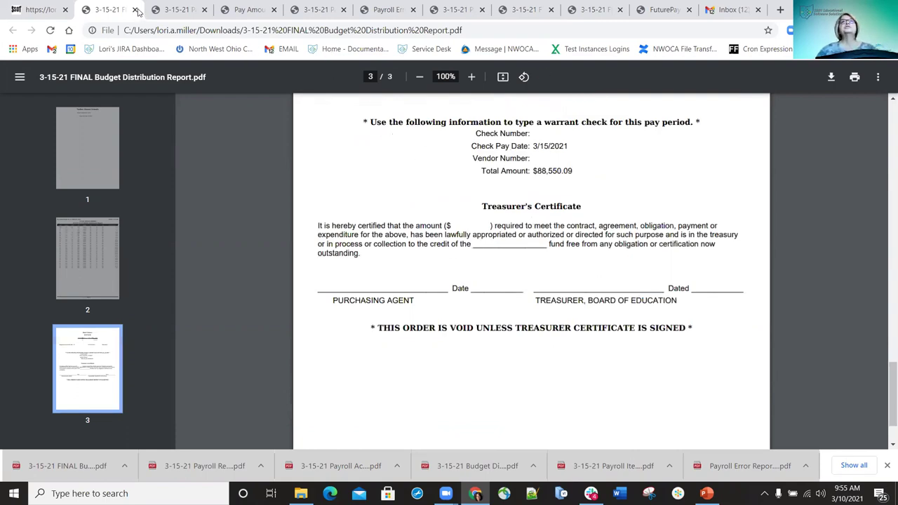
{"action": "key", "text": "Page_Down"}
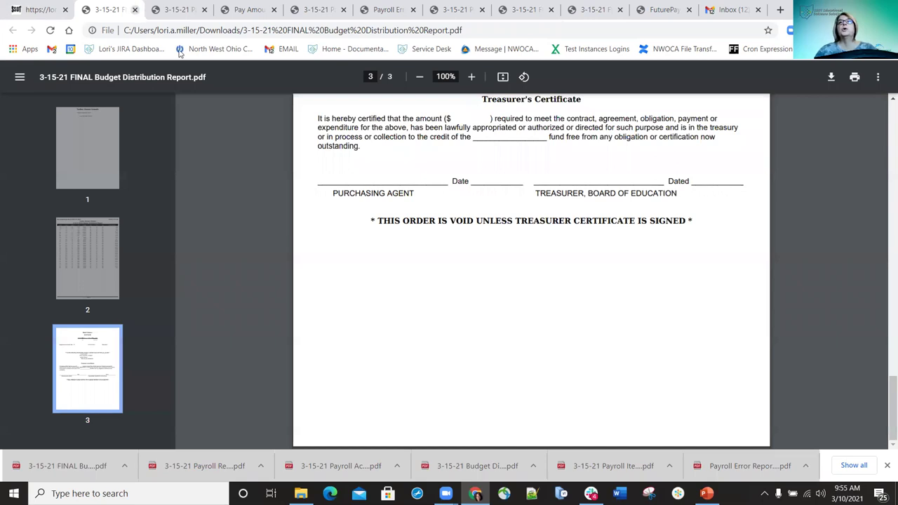
{"action": "key", "text": "ctrl+w"}
Dismiss the Budget Distribution Report dialog to get back to the posted 3-15-21 payroll detail
{"action": "left_click", "coordinate": [565, 207]}
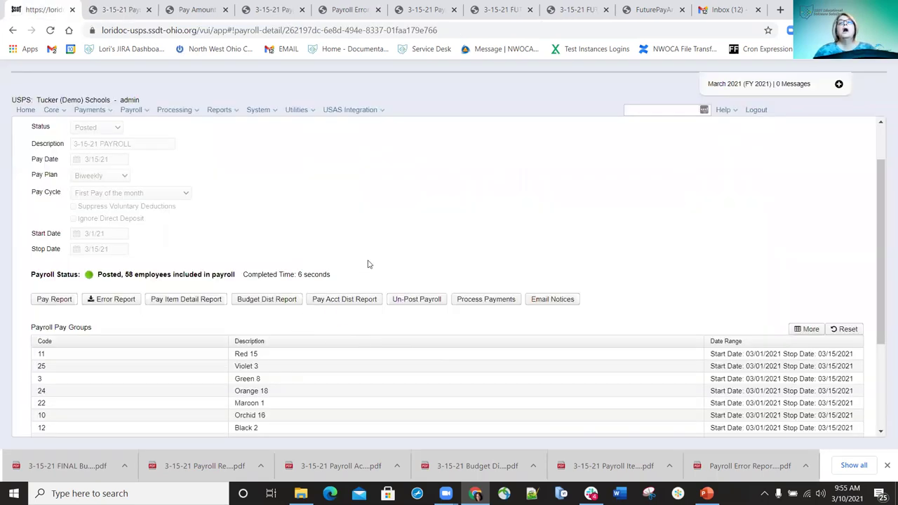
{"action": "left_click", "coordinate": [878, 220]}
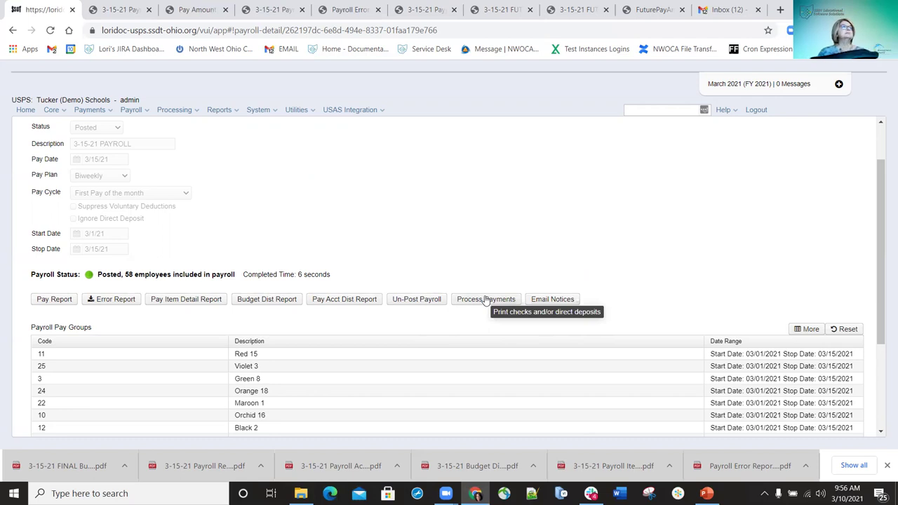
Produce a Checks XML file using the Default Bank Account, sorted by employee last name
{"action": "left_click", "coordinate": [485, 301]}
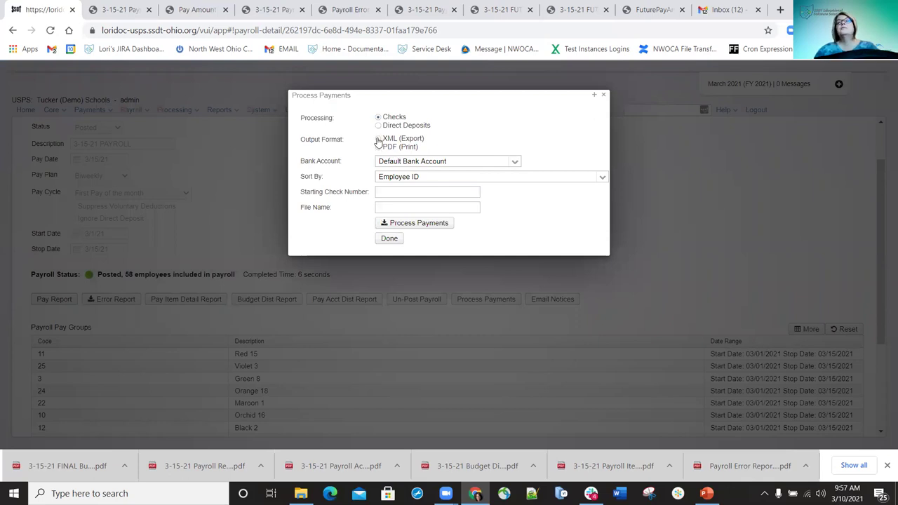
{"action": "left_click", "coordinate": [378, 140]}
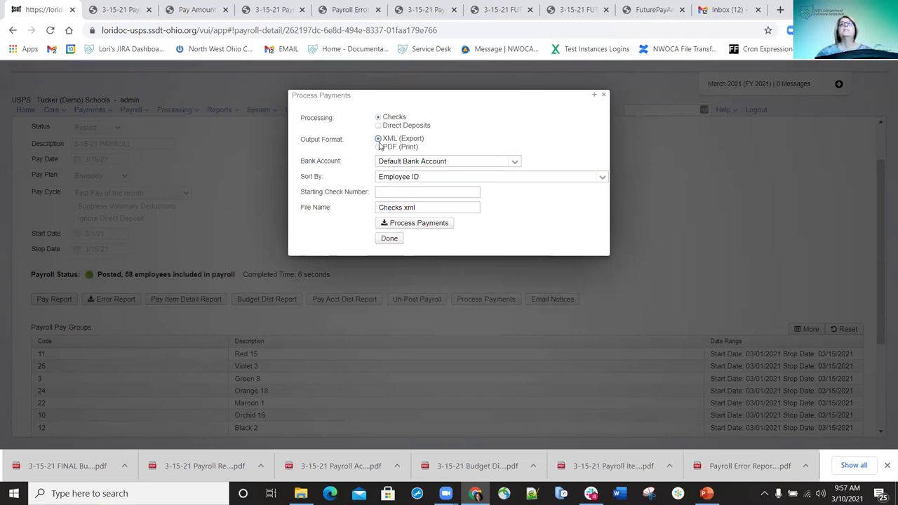
{"action": "left_click", "coordinate": [514, 162]}
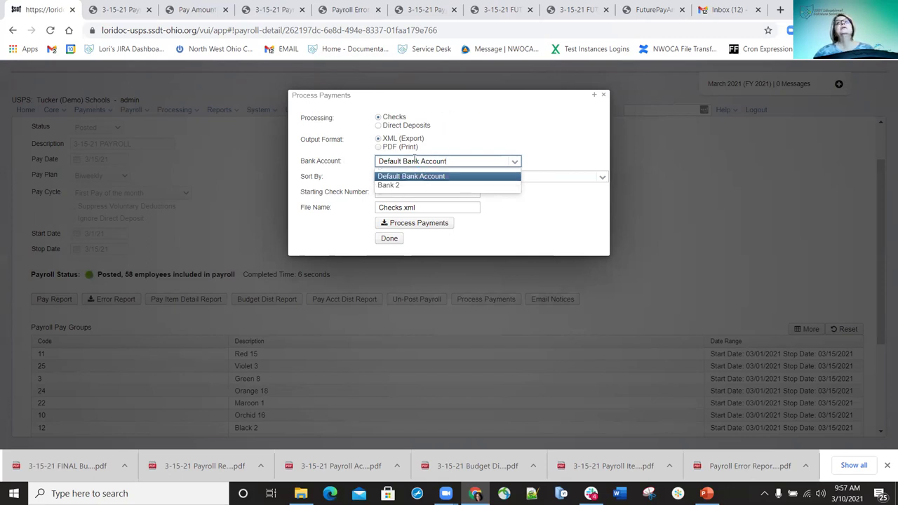
{"action": "left_click", "coordinate": [414, 160]}
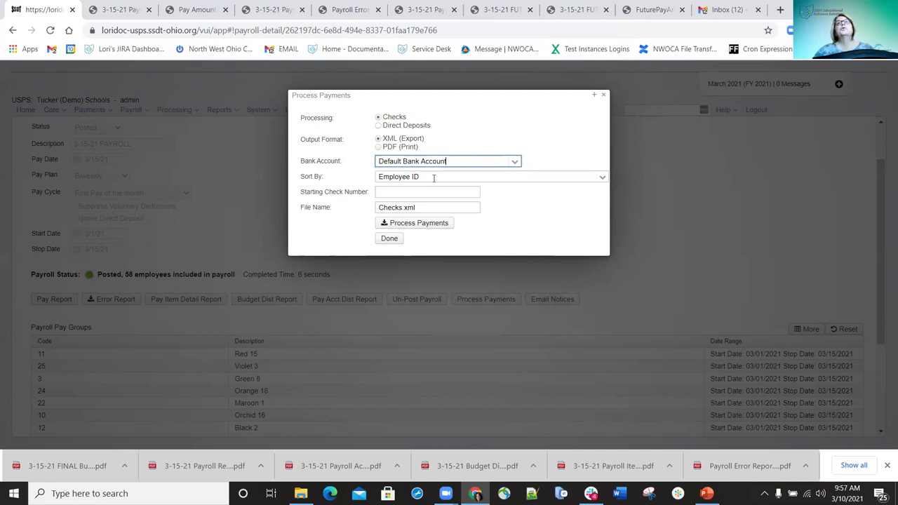
{"action": "left_click", "coordinate": [602, 177]}
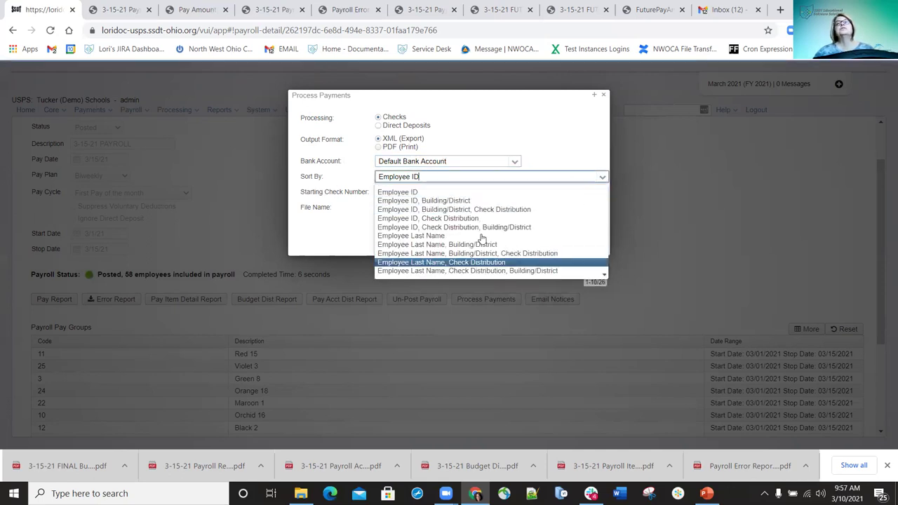
{"action": "left_click", "coordinate": [436, 236]}
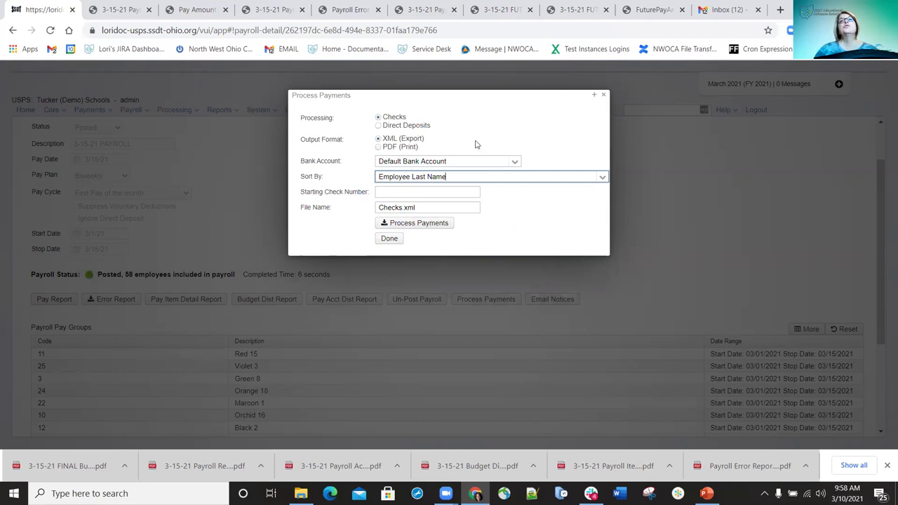
{"action": "left_click", "coordinate": [425, 225]}
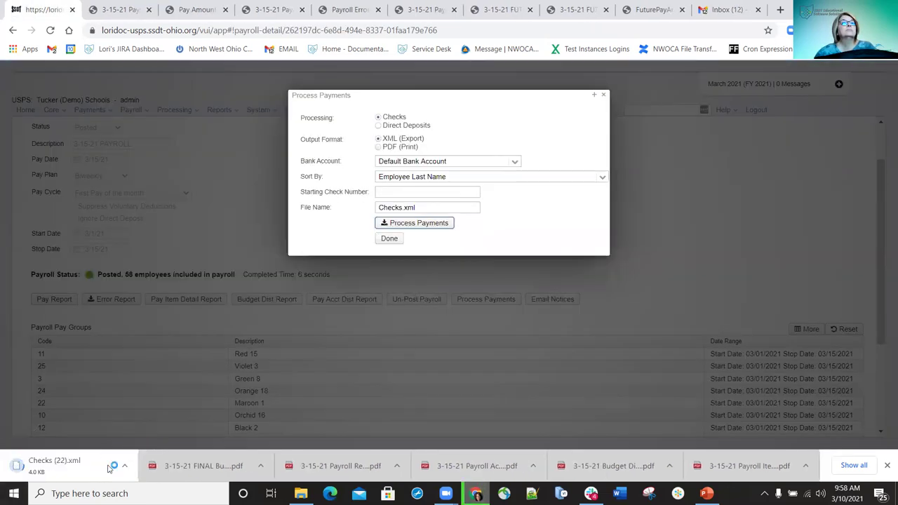
Open the downloaded Checks XML, then switch the checks output to PDF (Print) as Checks.pdf
{"action": "left_click", "coordinate": [105, 460]}
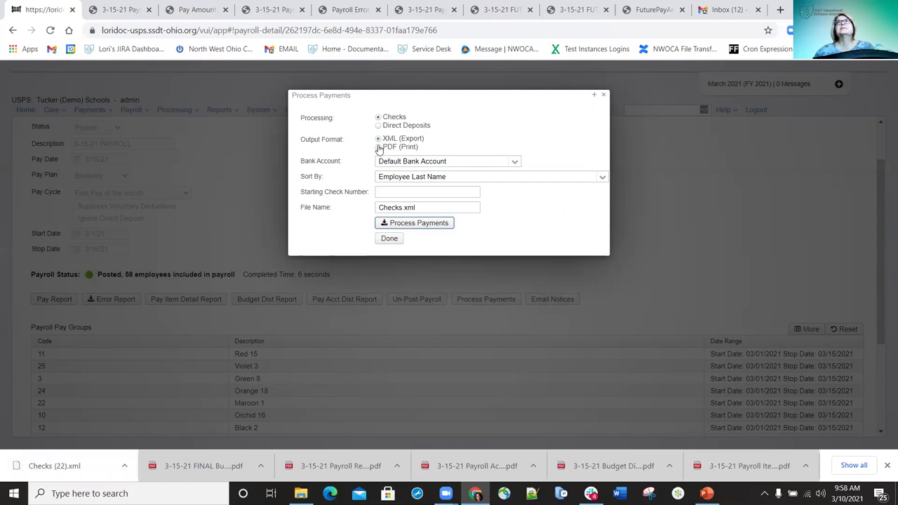
{"action": "left_click", "coordinate": [370, 152]}
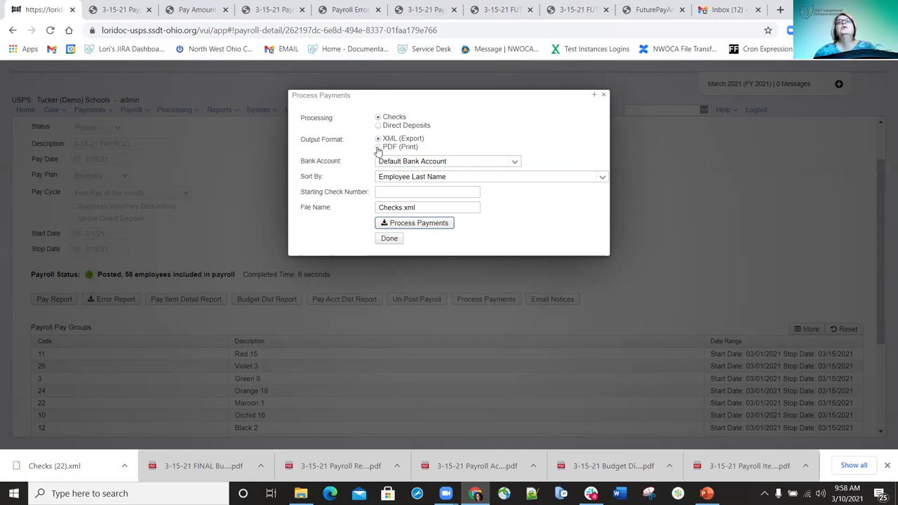
{"action": "left_click", "coordinate": [378, 148]}
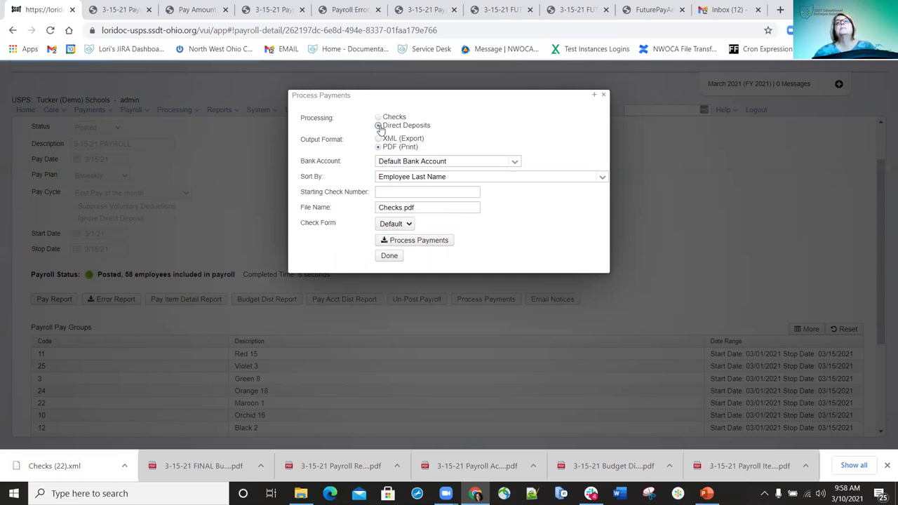
Set up Direct Deposits with Default Bank Account, all deposits included, and the Default form
{"action": "left_click", "coordinate": [379, 126]}
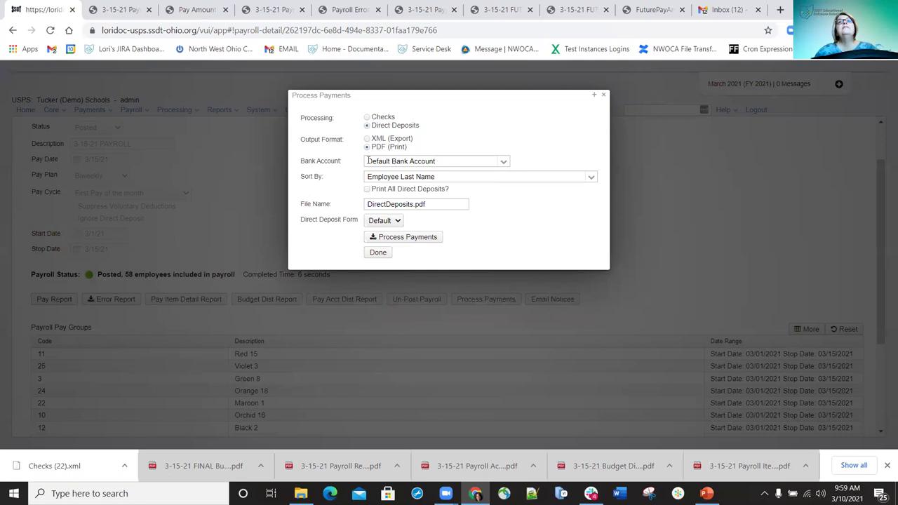
{"action": "left_click", "coordinate": [504, 163]}
{"action": "left_click", "coordinate": [388, 174]}
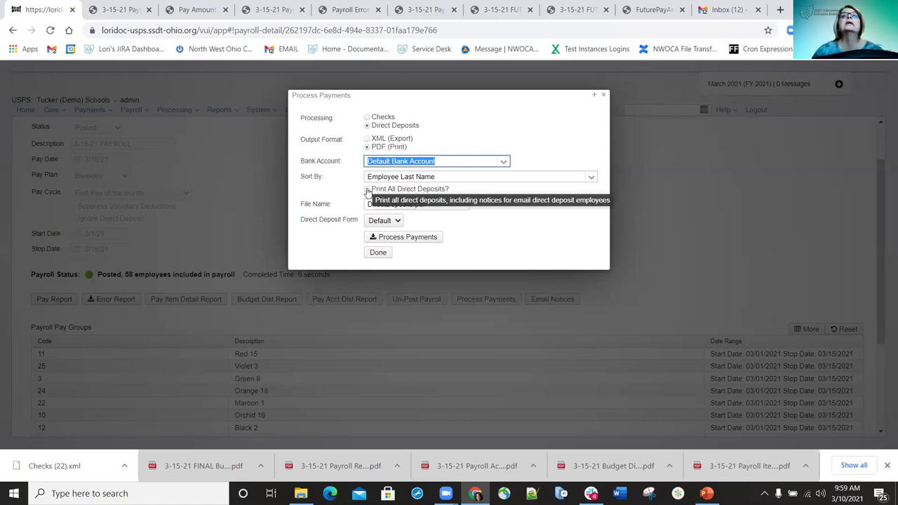
{"action": "left_click", "coordinate": [367, 189]}
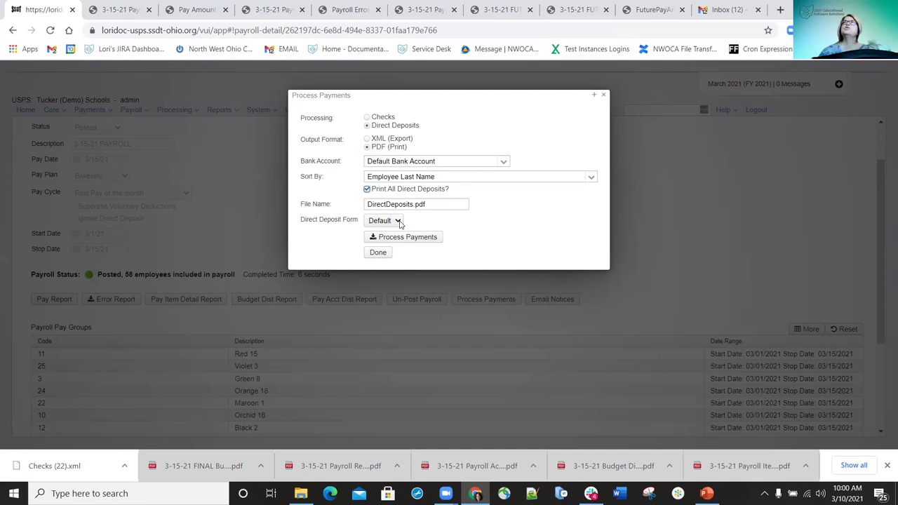
{"action": "left_click", "coordinate": [397, 221]}
{"action": "left_click", "coordinate": [397, 221]}
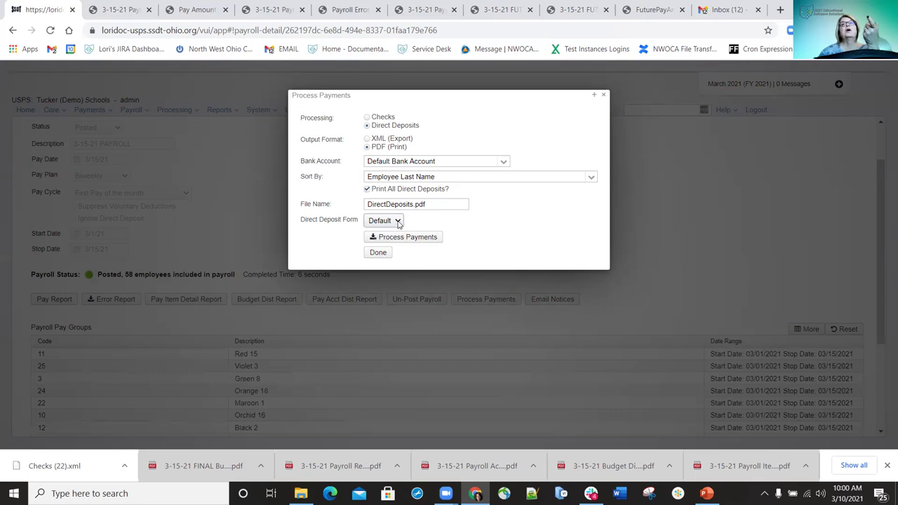
{"action": "left_click", "coordinate": [402, 221]}
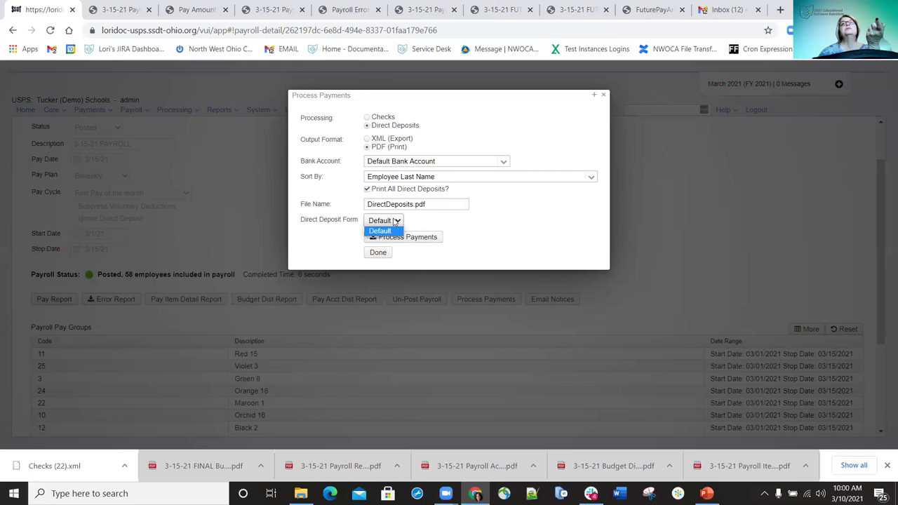
{"action": "left_click", "coordinate": [393, 230]}
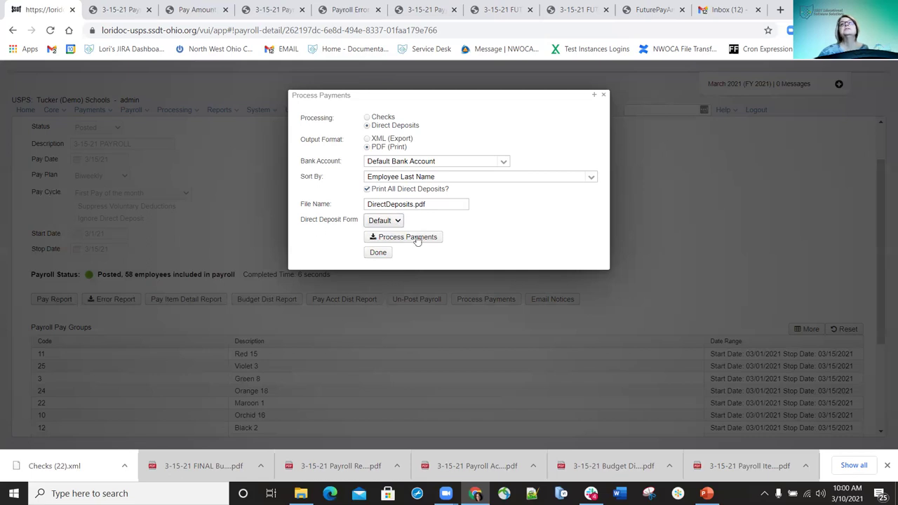
Generate the direct deposit notices, save them as DirectDeposits (24).pdf, and open the file
{"action": "left_click", "coordinate": [413, 240]}
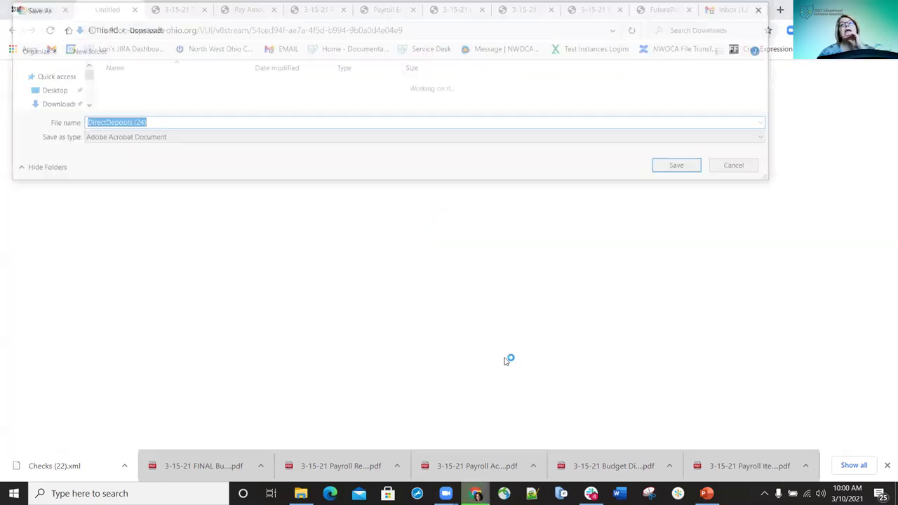
{"action": "left_click", "coordinate": [672, 172]}
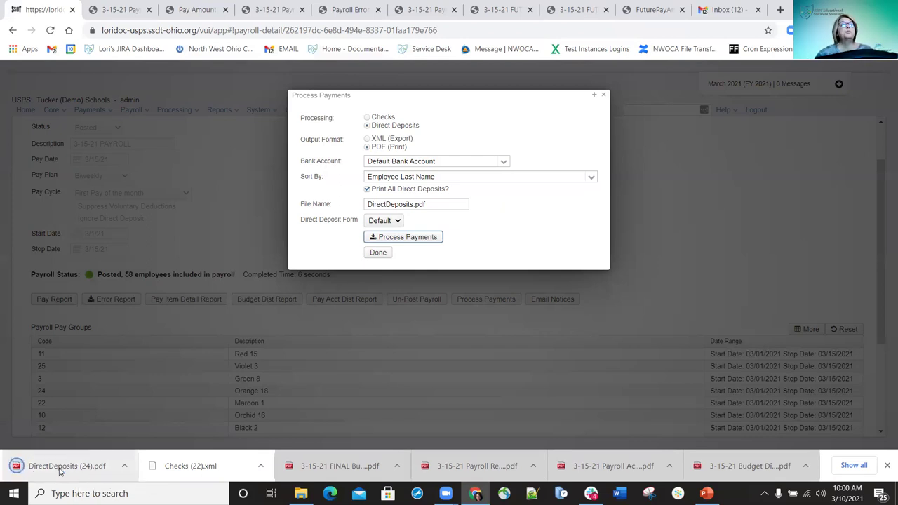
{"action": "left_click", "coordinate": [63, 468]}
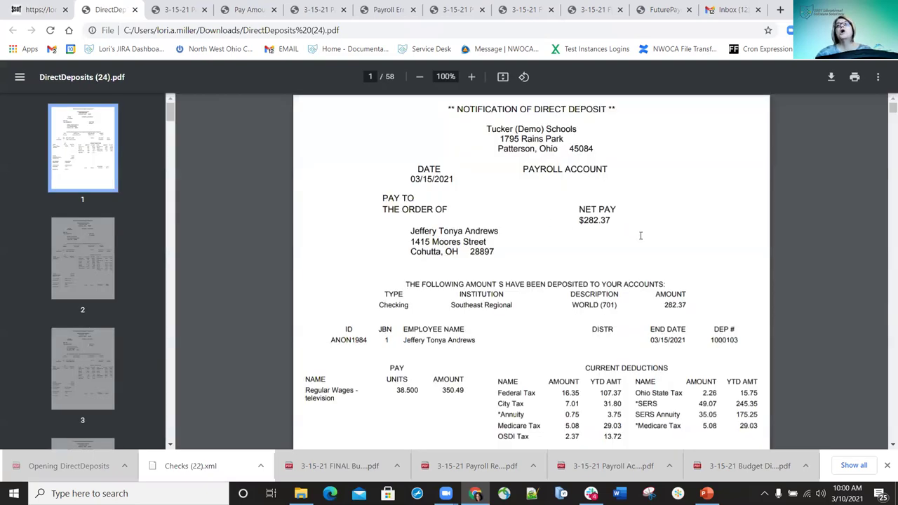
Page through the 58-page DirectDeposits (24).pdf, return to the first notice, and close it
{"action": "scroll", "coordinate": [640, 236], "scroll_direction": "down", "scroll_amount": 20}
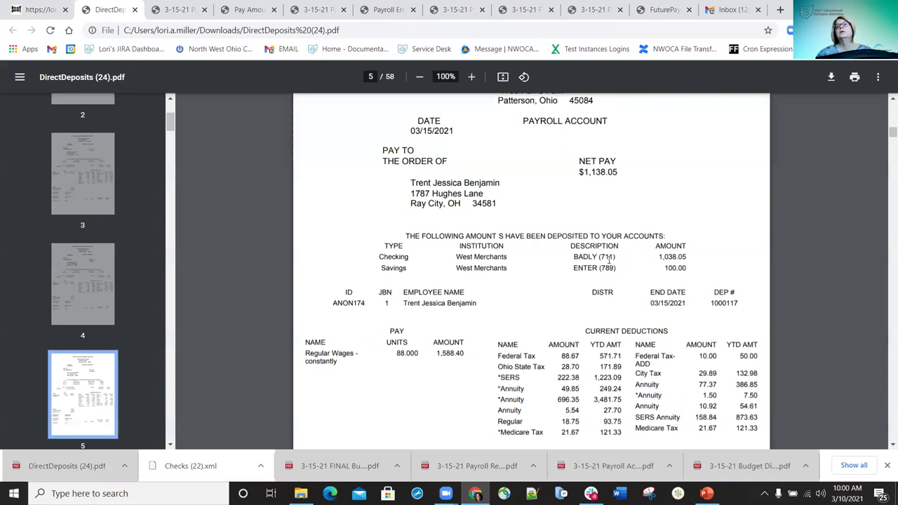
{"action": "key", "text": "Home"}
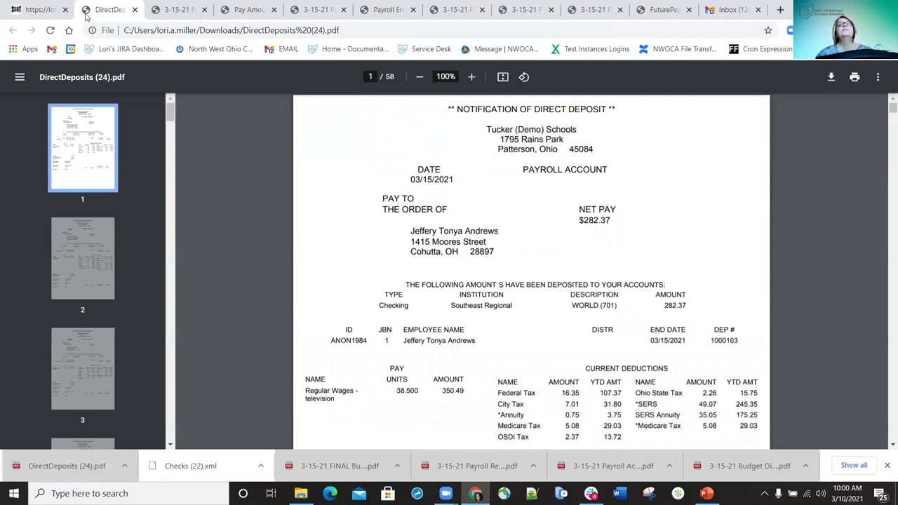
{"action": "left_click", "coordinate": [135, 10]}
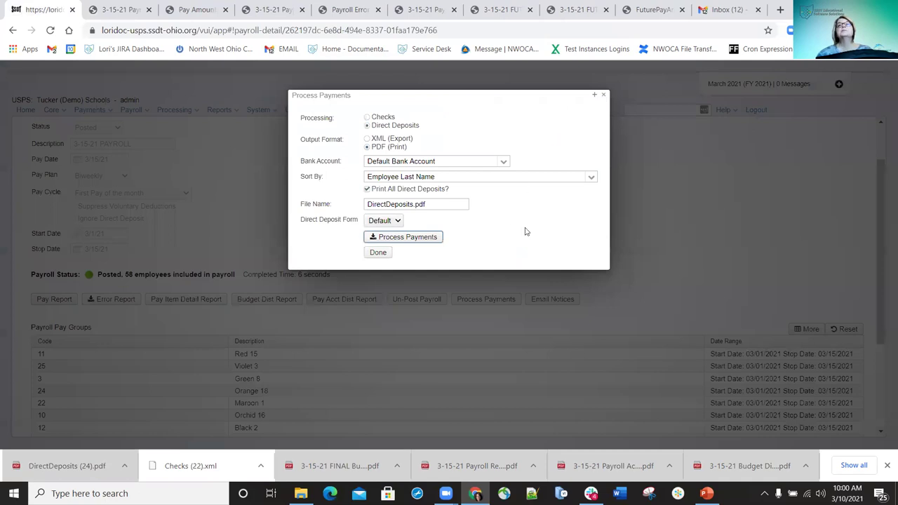
Finish with Done in Process Payments and bring up Email Notices for the posted payroll
{"action": "left_click", "coordinate": [512, 288]}
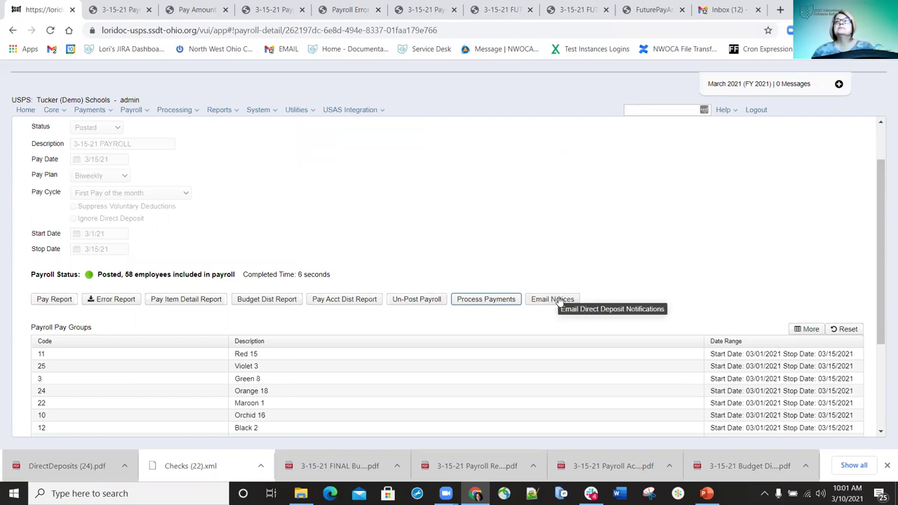
{"action": "left_click", "coordinate": [552, 299]}
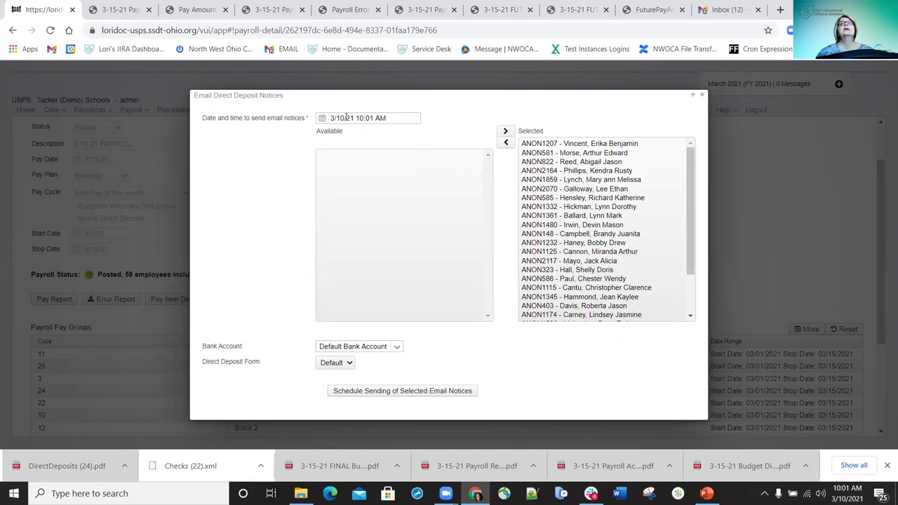
Change the notice send date and time to 3/15/21 02:00 AM
{"action": "left_click", "coordinate": [346, 118]}
{"action": "key", "text": "BackSpace"}
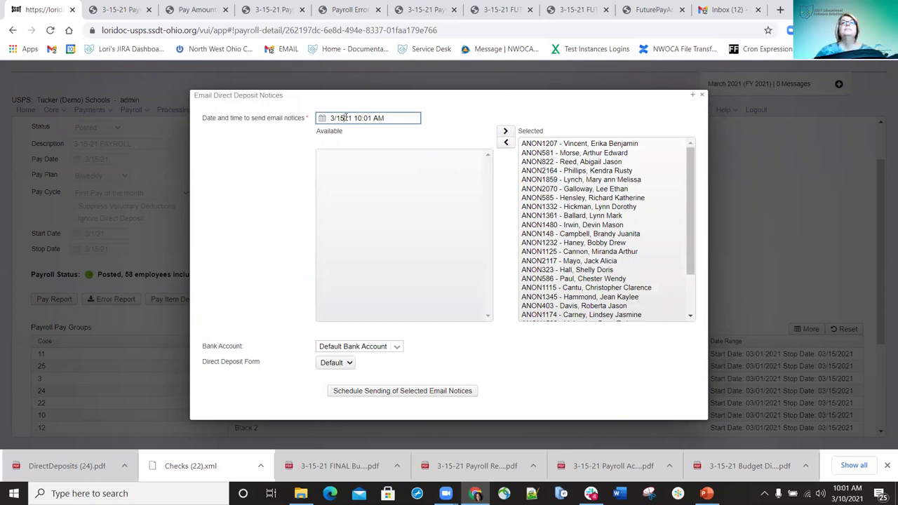
{"action": "type", "text": "/"}
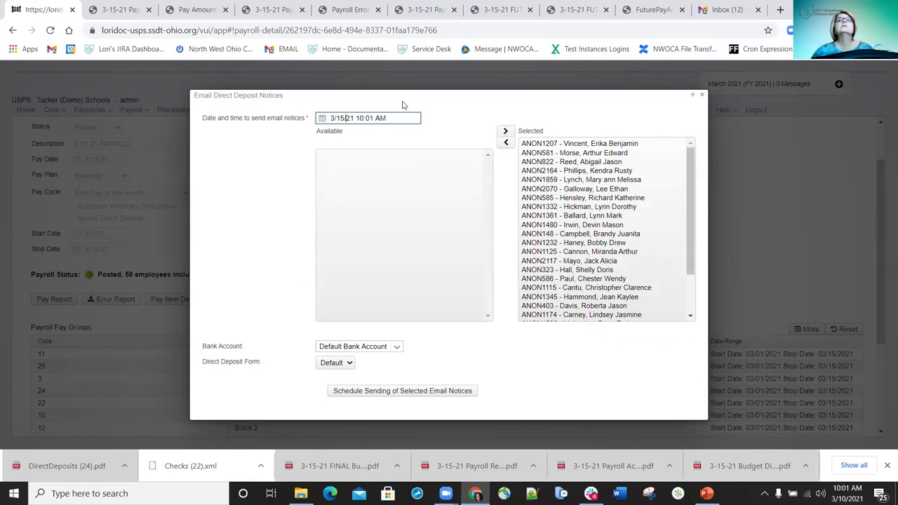
{"action": "key", "text": "BackSpace"}
{"action": "key", "text": "BackSpace"}
{"action": "key", "text": "BackSpace"}
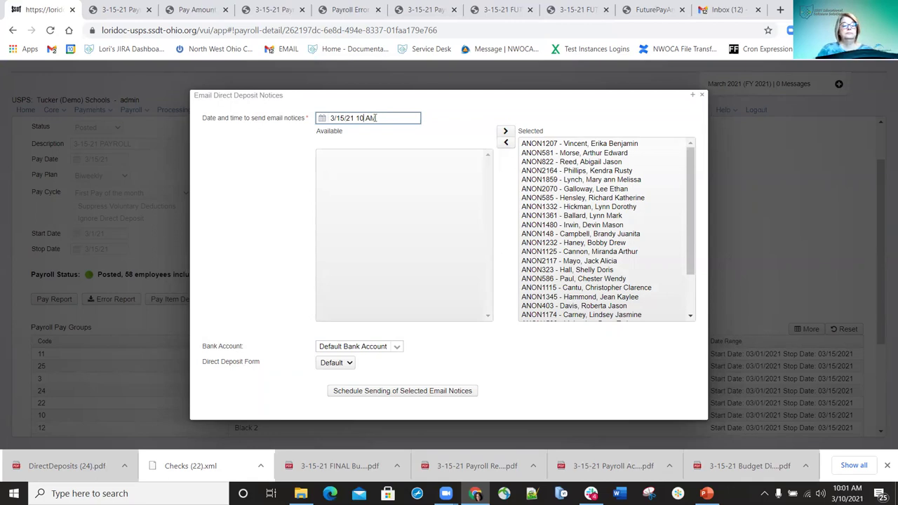
{"action": "left_click", "coordinate": [333, 118]}
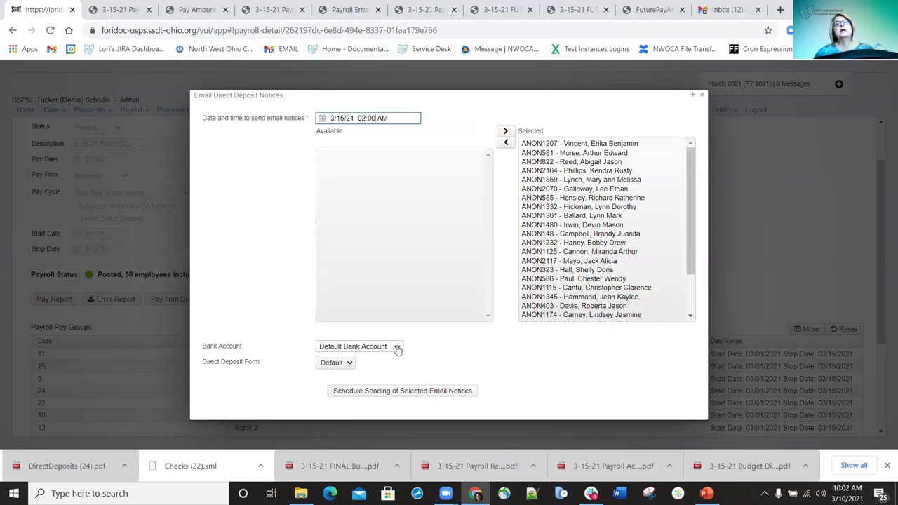
Leave Bank Account at Default Bank Account and Direct Deposit Form at Default
{"action": "left_click", "coordinate": [347, 350]}
{"action": "left_click", "coordinate": [348, 356]}
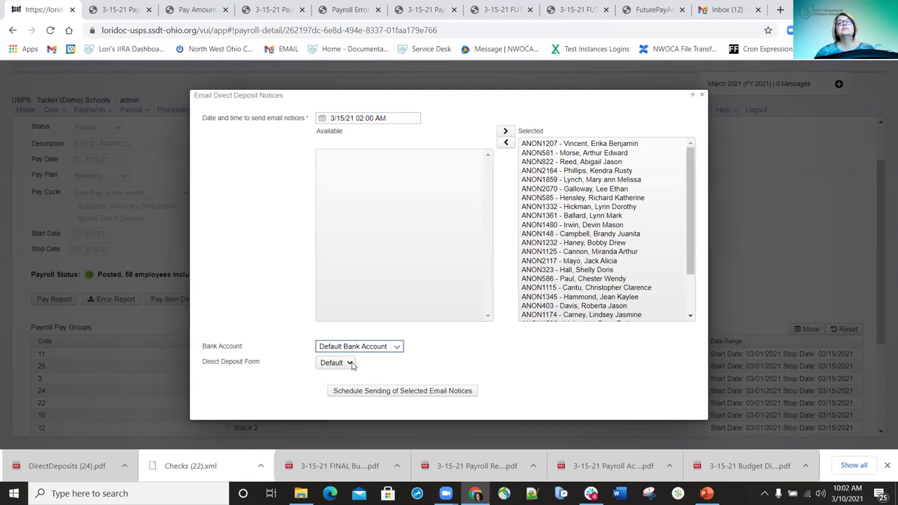
{"action": "left_click", "coordinate": [343, 364]}
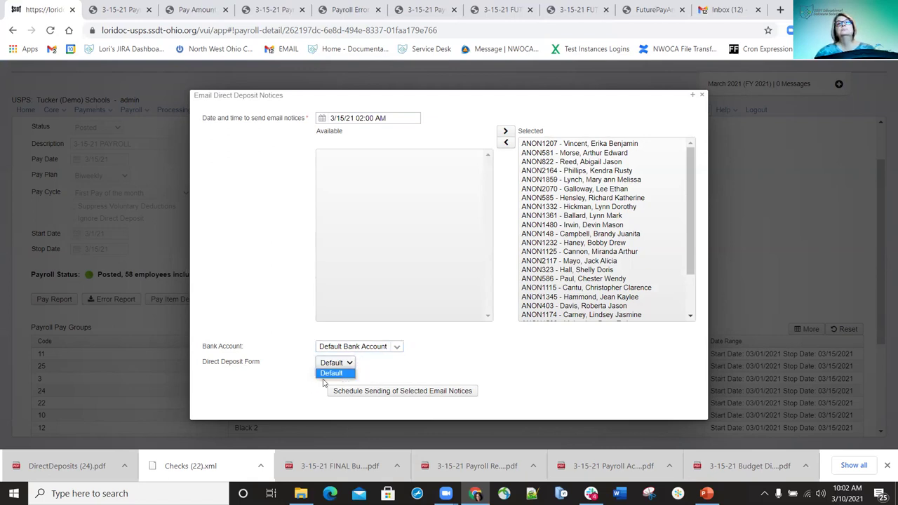
{"action": "left_click", "coordinate": [330, 372]}
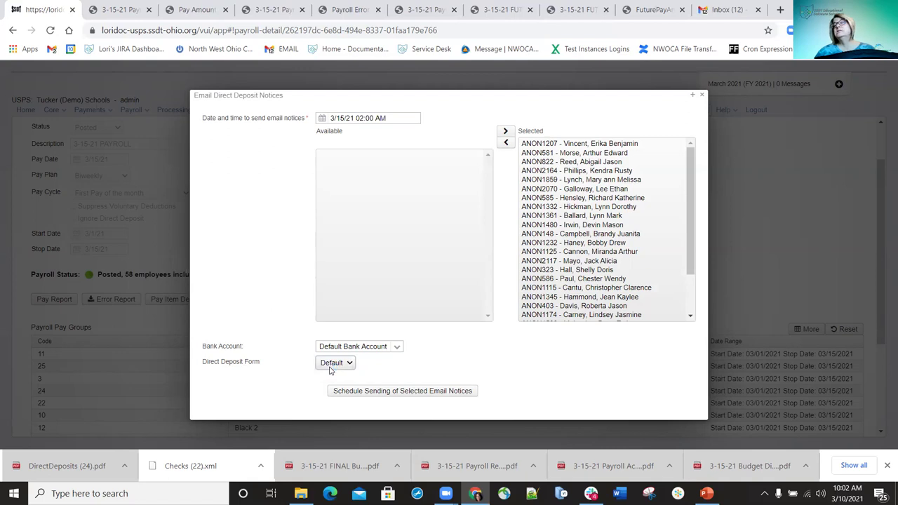
Schedule sending of the 26 selected email notices, acknowledge the message, and close the dialog
{"action": "left_click", "coordinate": [363, 394]}
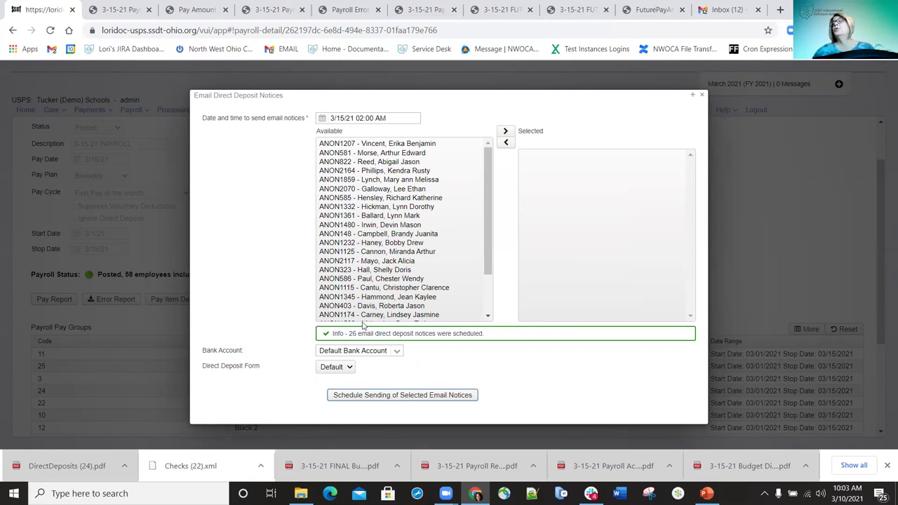
{"action": "left_click", "coordinate": [704, 96]}
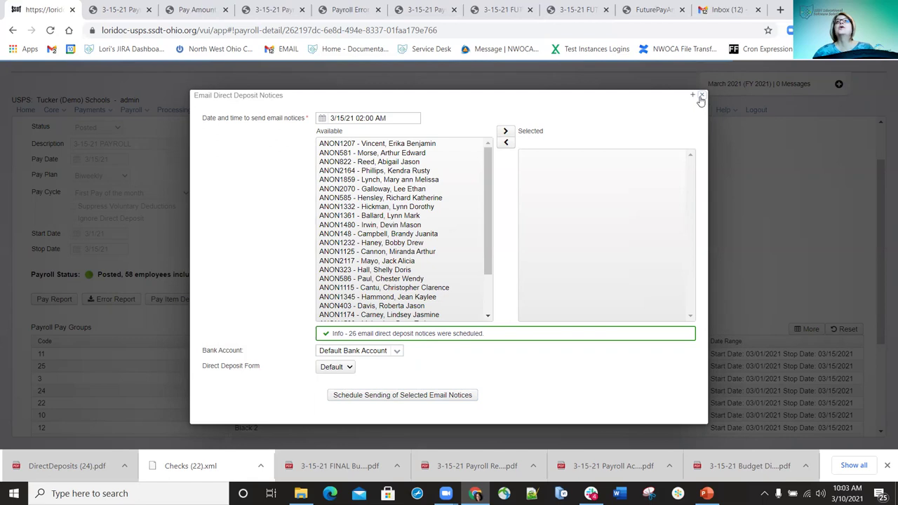
{"action": "left_click", "coordinate": [703, 96]}
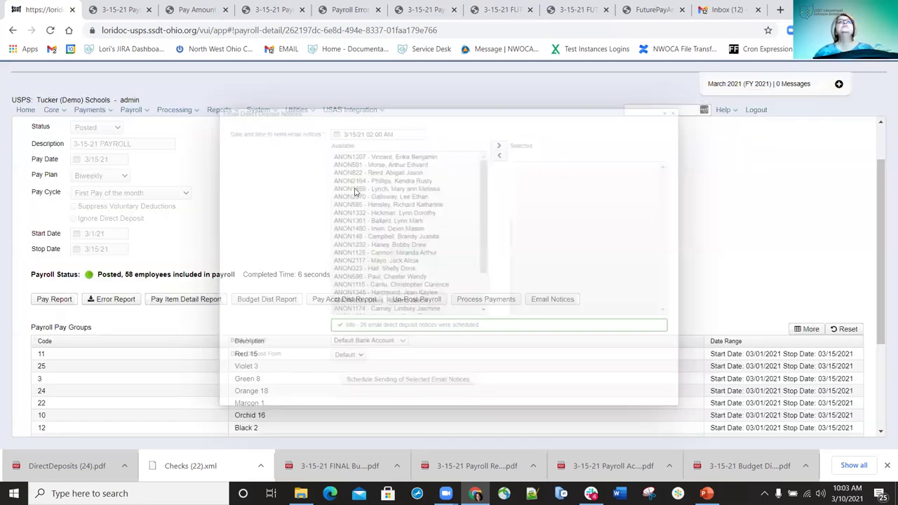
{"action": "left_click", "coordinate": [315, 113]}
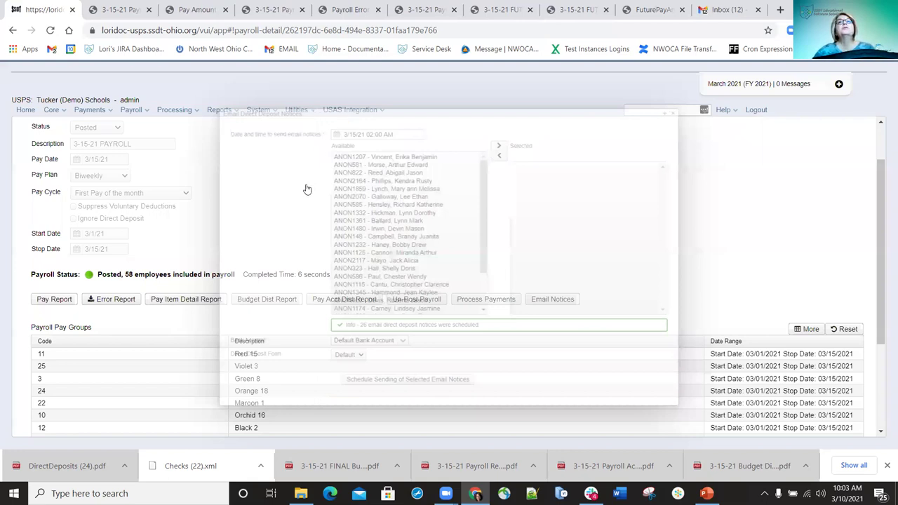
Open the Job Scheduler and check that the 3-15-21 payroll email job for 26 notices is Pending for 03/15/2021
{"action": "left_click", "coordinate": [309, 185]}
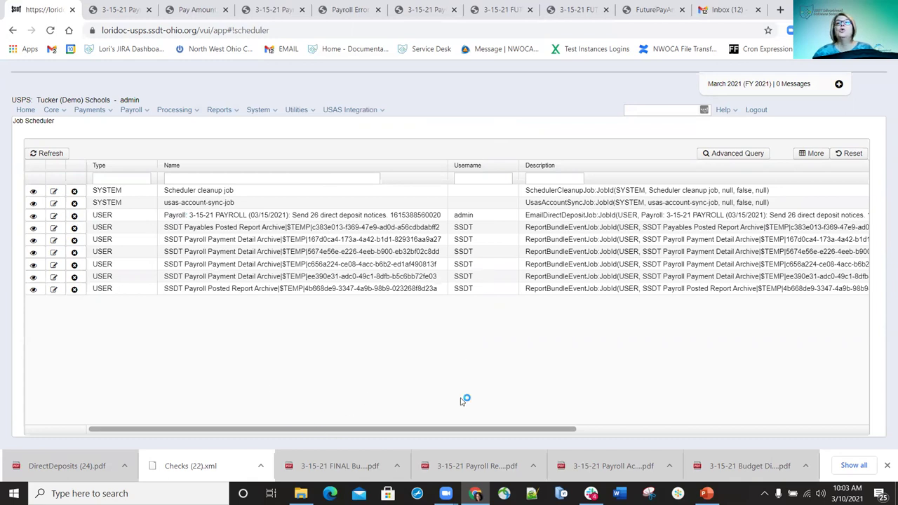
{"action": "left_click_drag", "start_coordinate": [456, 428], "coordinate": [511, 428]}
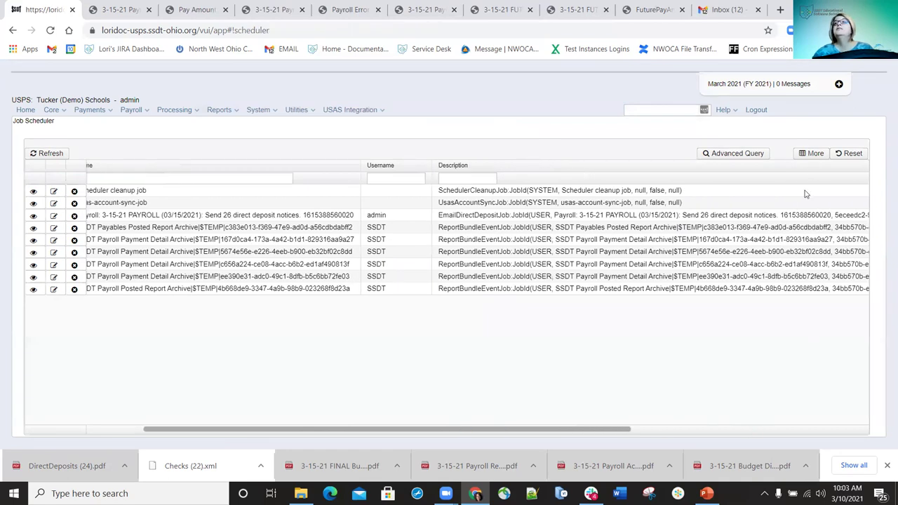
{"action": "scroll", "coordinate": [806, 224], "scroll_direction": "right", "scroll_amount": 5}
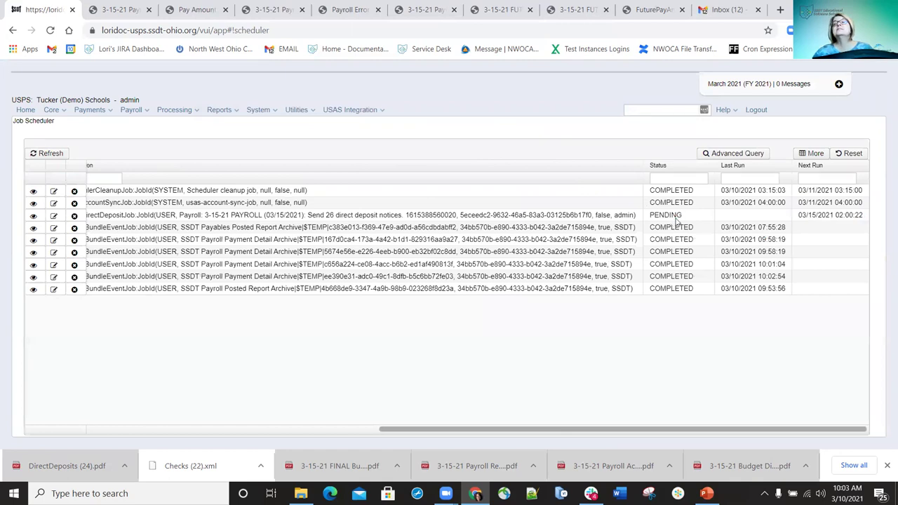
{"action": "left_click_drag", "start_coordinate": [774, 429], "coordinate": [412, 388]}
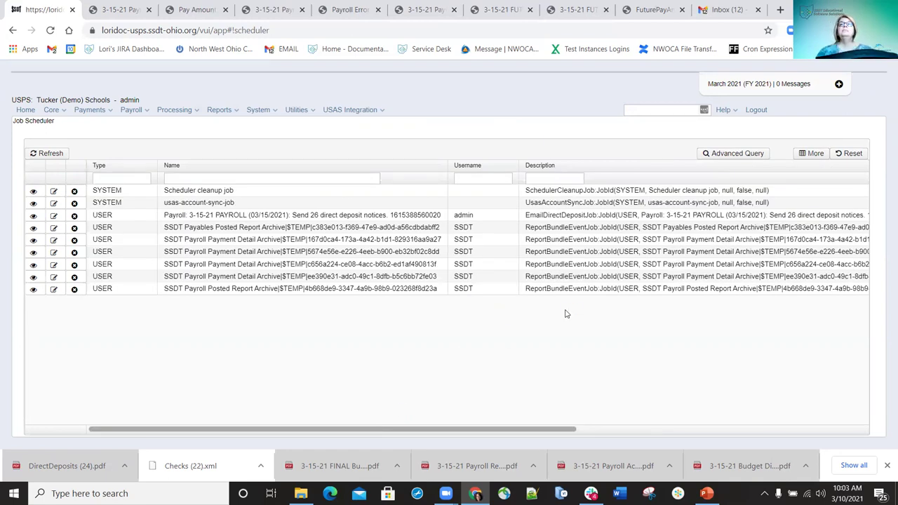
{"action": "left_click_drag", "start_coordinate": [466, 429], "coordinate": [661, 435]}
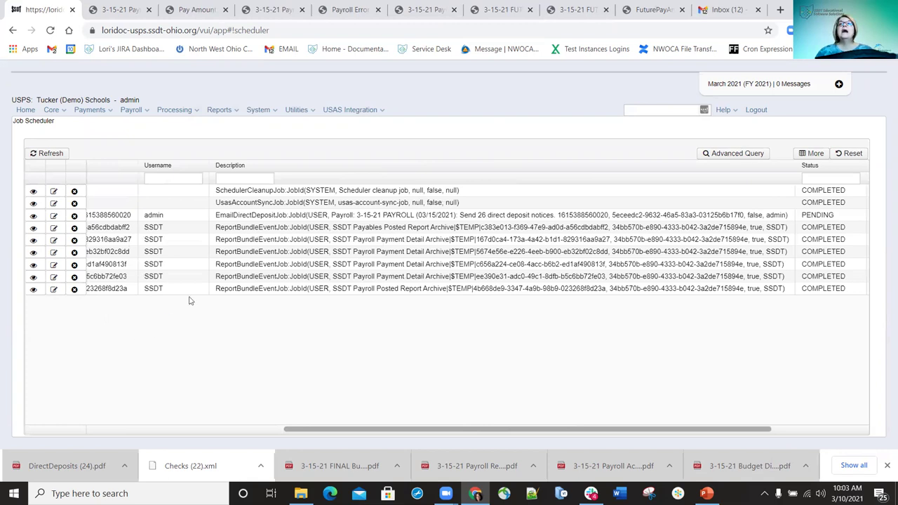
{"action": "scroll", "coordinate": [790, 179], "scroll_direction": "left", "scroll_amount": 5}
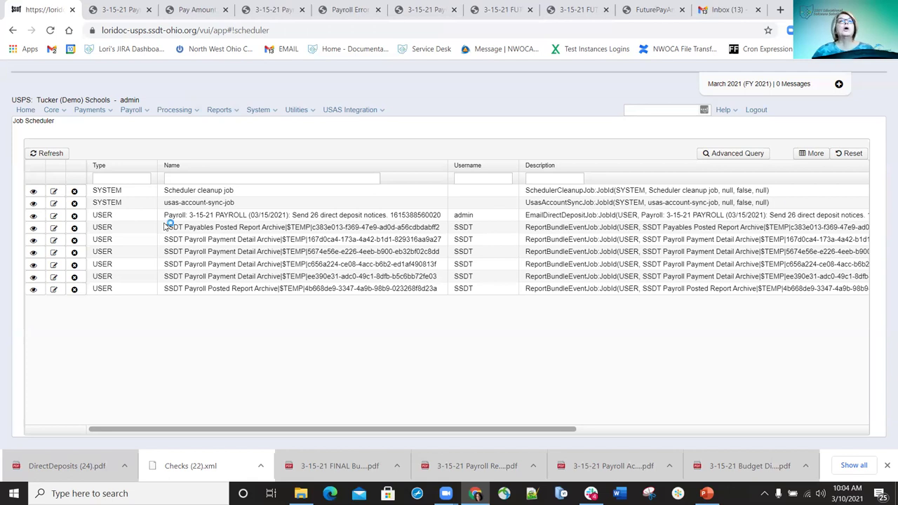
Delete the pending payroll email notices job and go to Payroll Processing
{"action": "left_click", "coordinate": [74, 217]}
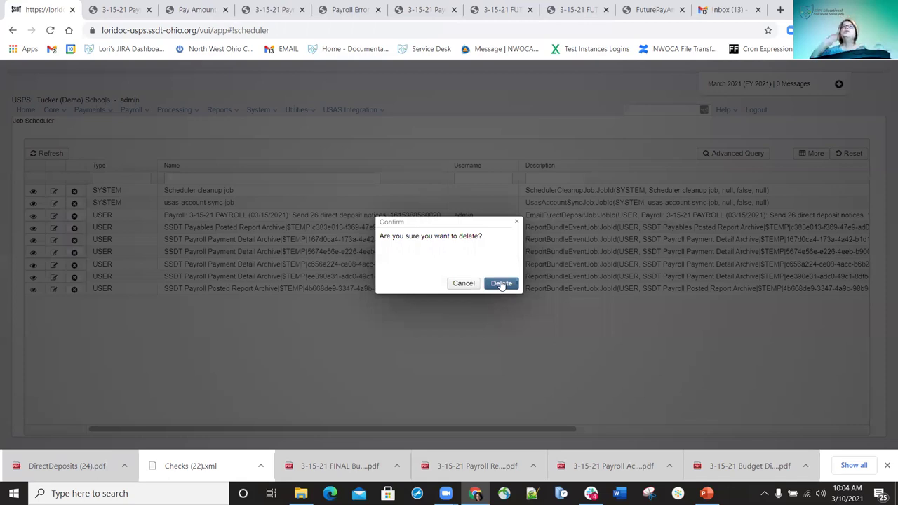
{"action": "left_click", "coordinate": [501, 283]}
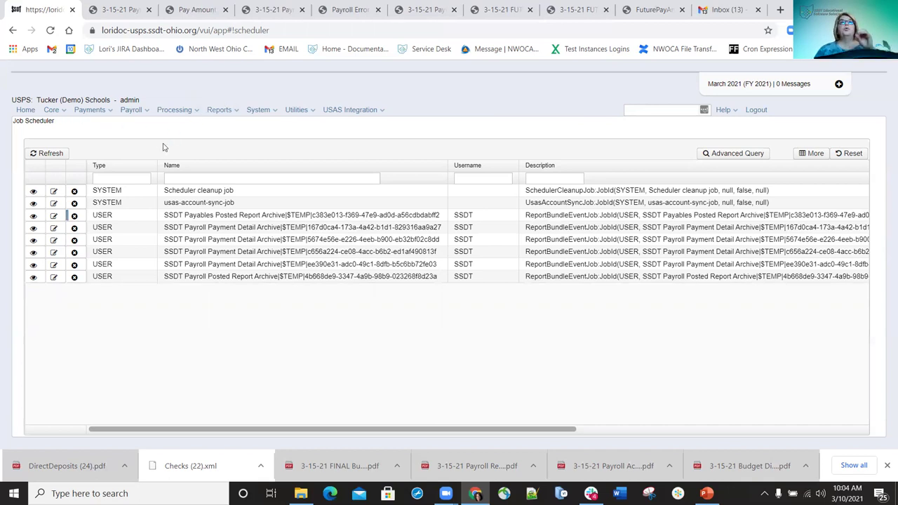
{"action": "left_click", "coordinate": [139, 113]}
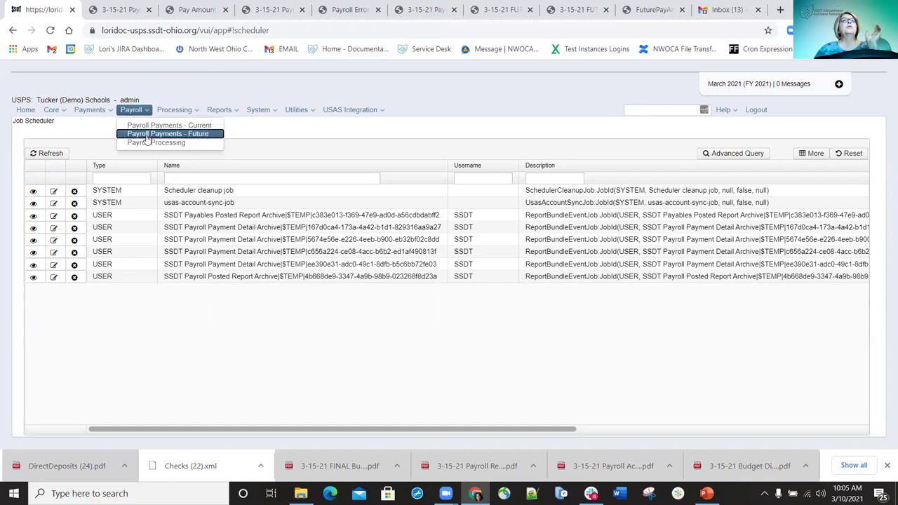
{"action": "left_click", "coordinate": [143, 143]}
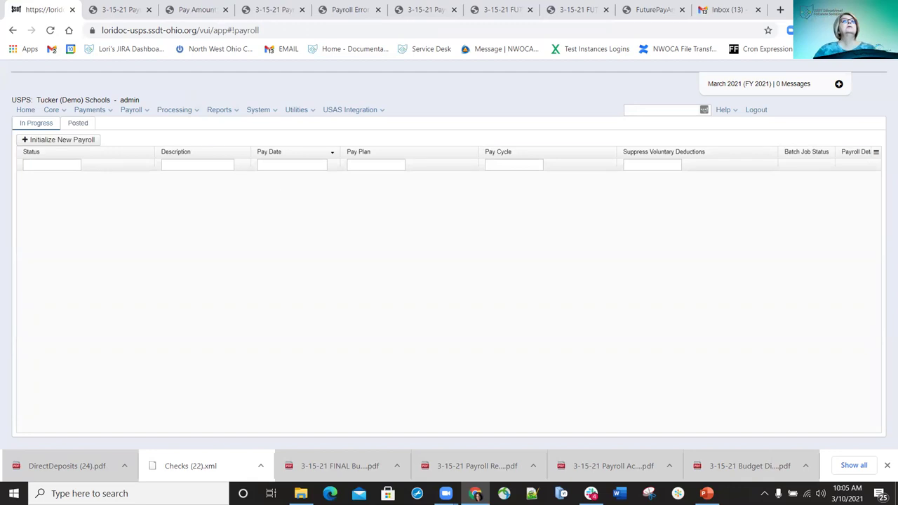
Un-post the 3-15-21 PAYROLL from the Posted list so it returns to In Progress
{"action": "left_click", "coordinate": [83, 126]}
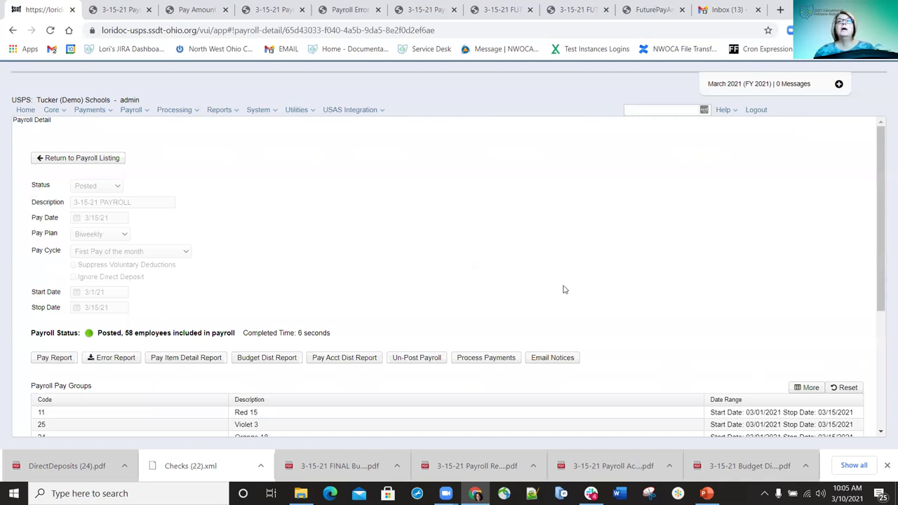
{"action": "left_click", "coordinate": [417, 358]}
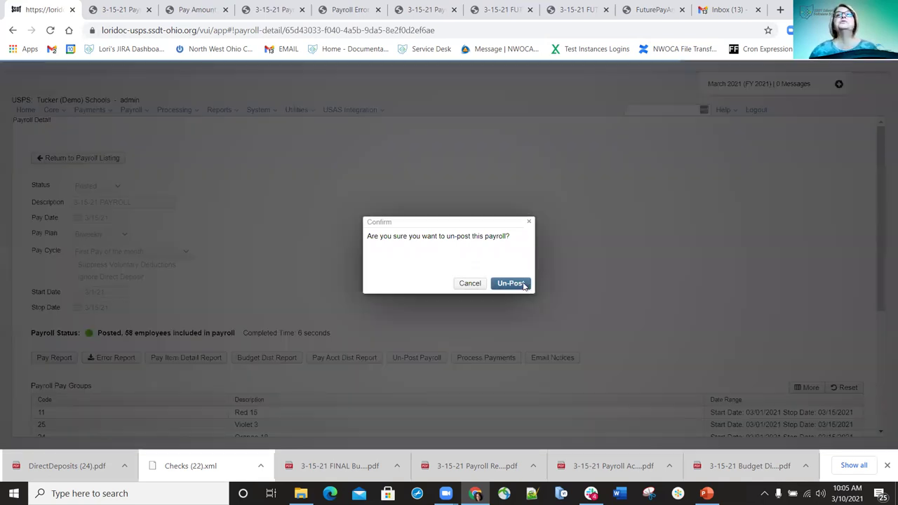
{"action": "left_click", "coordinate": [520, 284]}
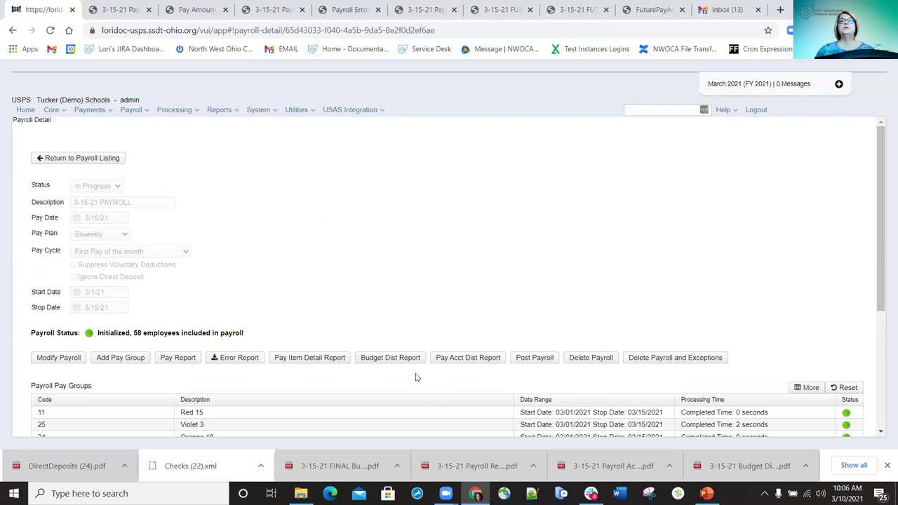
Re-post the 3-15-21 PAYROLL, confirming the post so it shows Posted with 58 employees
{"action": "left_click", "coordinate": [532, 360]}
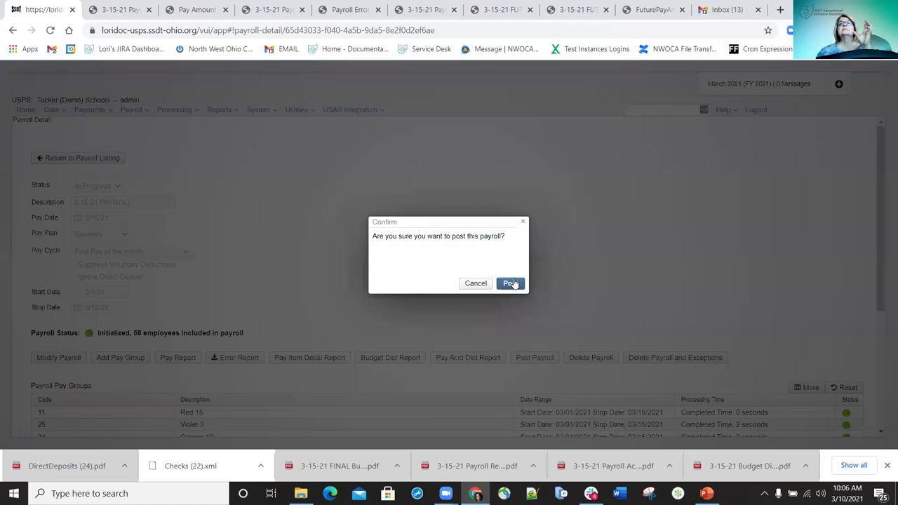
{"action": "left_click", "coordinate": [511, 283]}
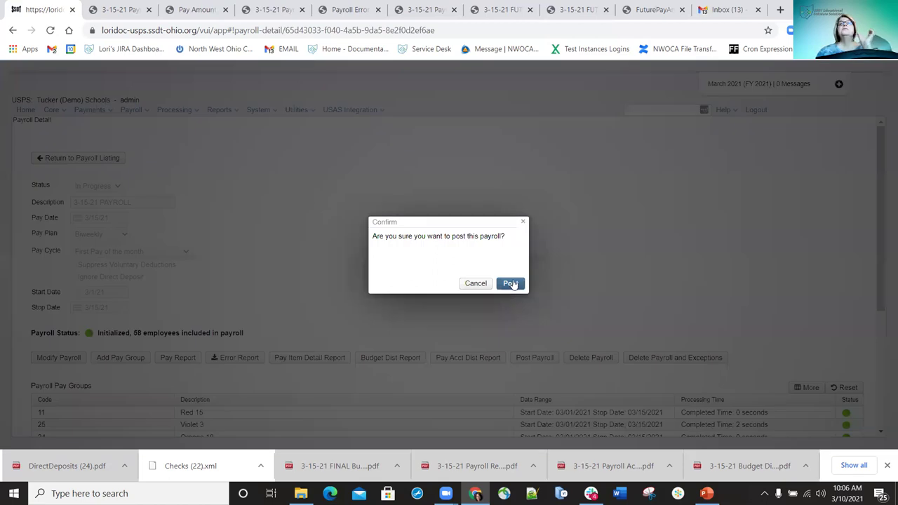
{"action": "left_click", "coordinate": [511, 283]}
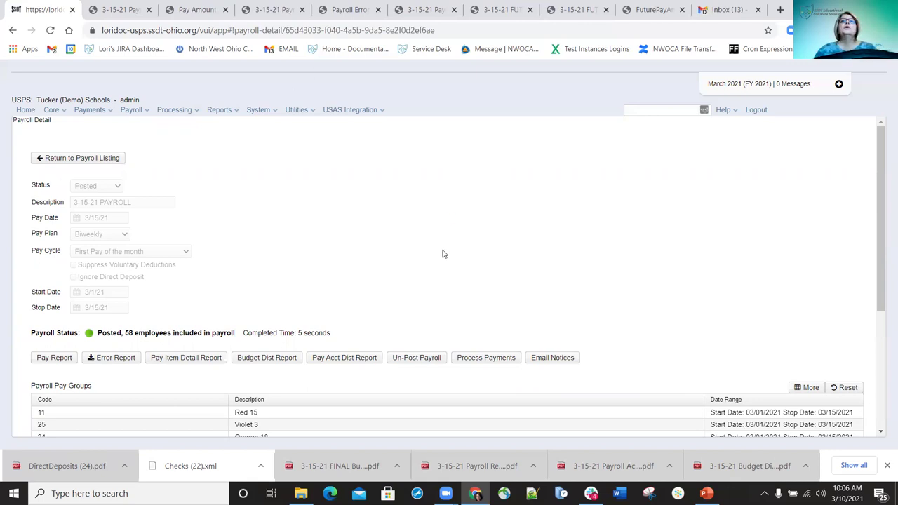
Set up the ACH Submission report for 3/15/21: East Merchants source, SSNs excluded, sorted by Employee Name
{"action": "left_click", "coordinate": [221, 110]}
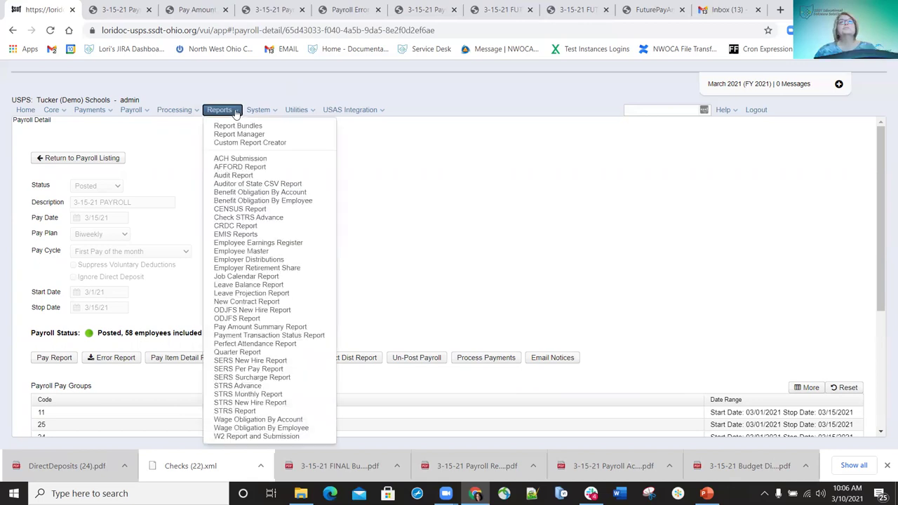
{"action": "left_click", "coordinate": [223, 159]}
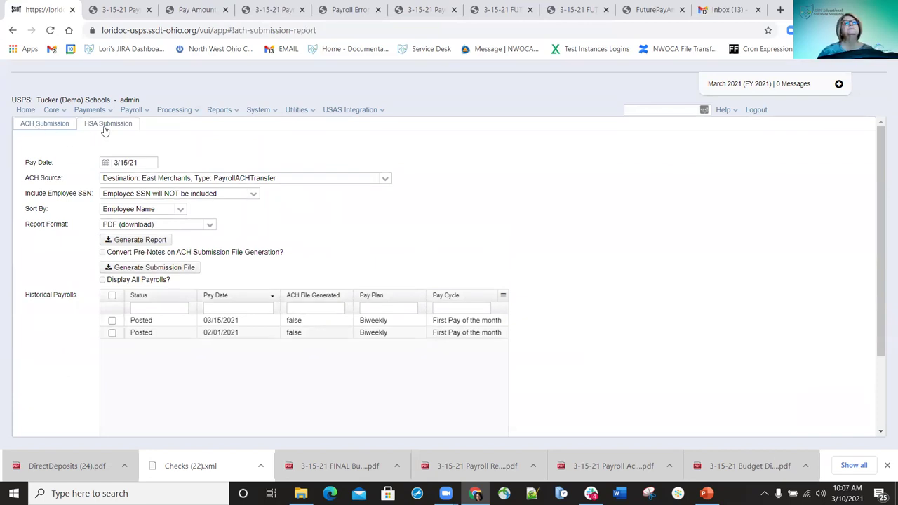
{"action": "left_click", "coordinate": [40, 125]}
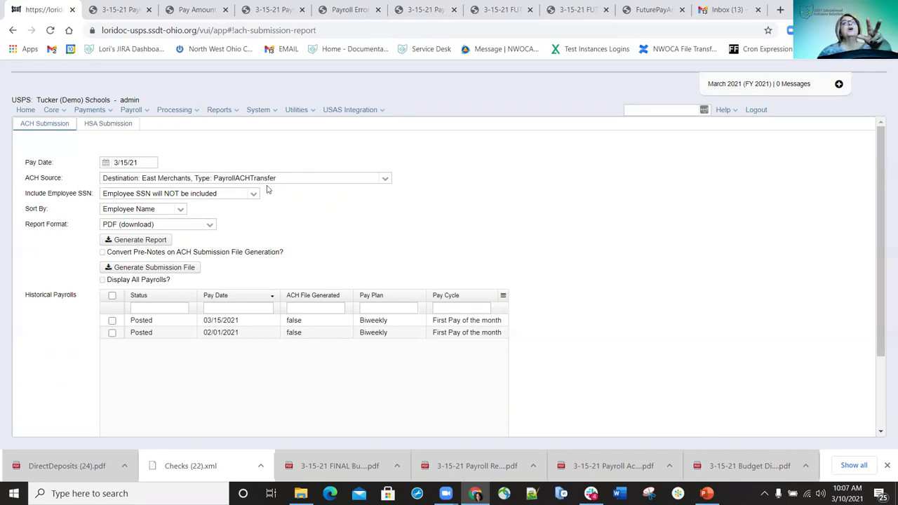
{"action": "left_click", "coordinate": [384, 182]}
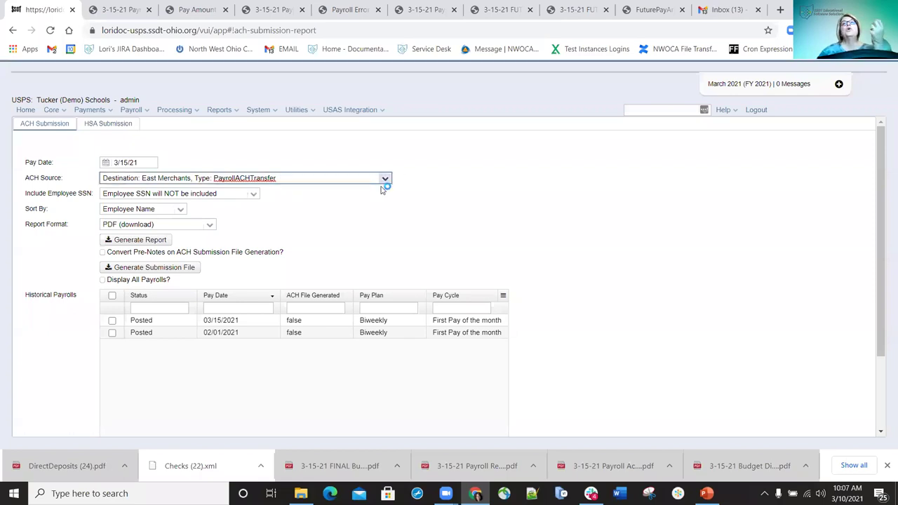
{"action": "left_click", "coordinate": [507, 196]}
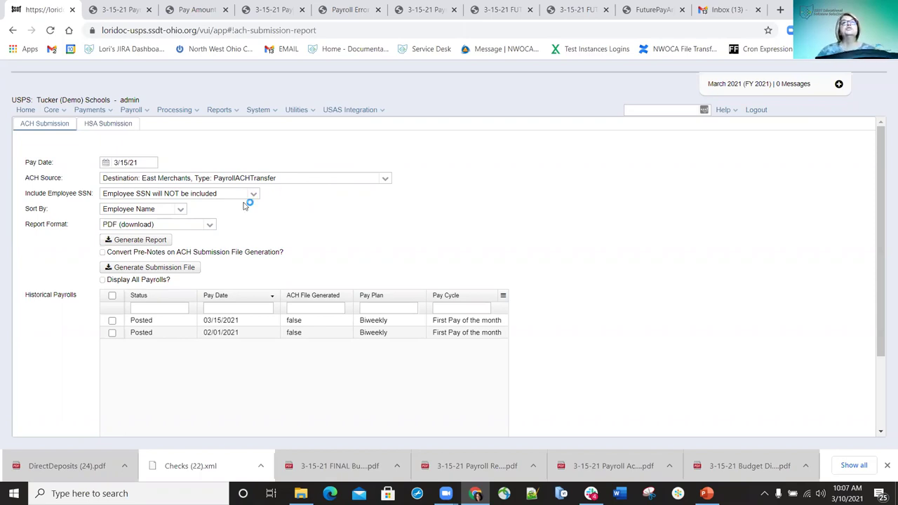
{"action": "left_click", "coordinate": [253, 194]}
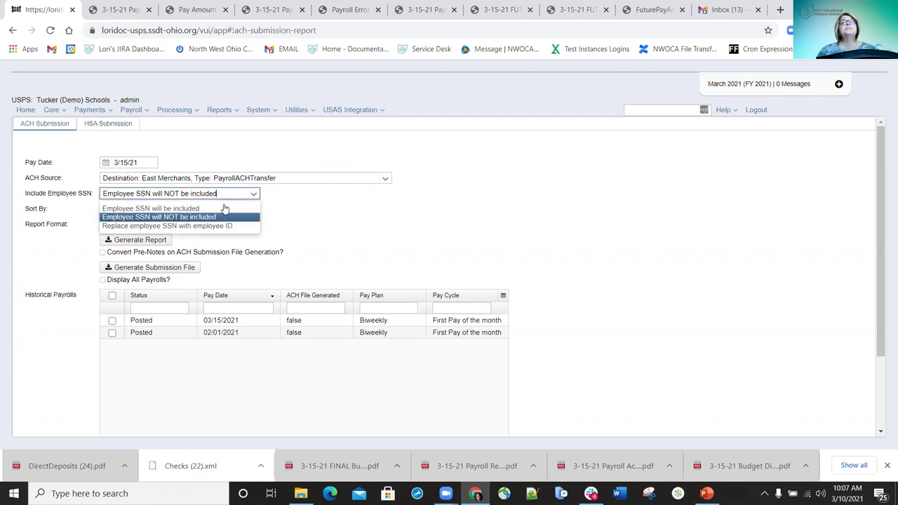
{"action": "left_click", "coordinate": [334, 214]}
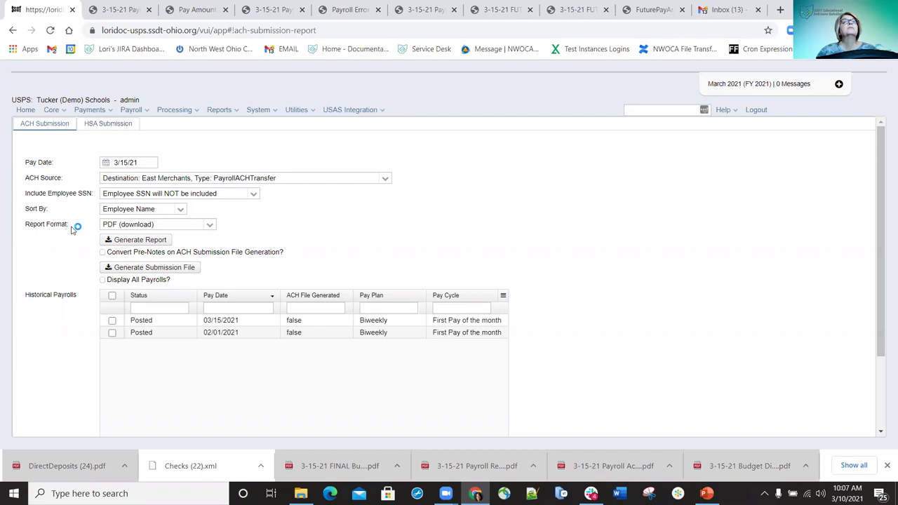
{"action": "left_click", "coordinate": [177, 211]}
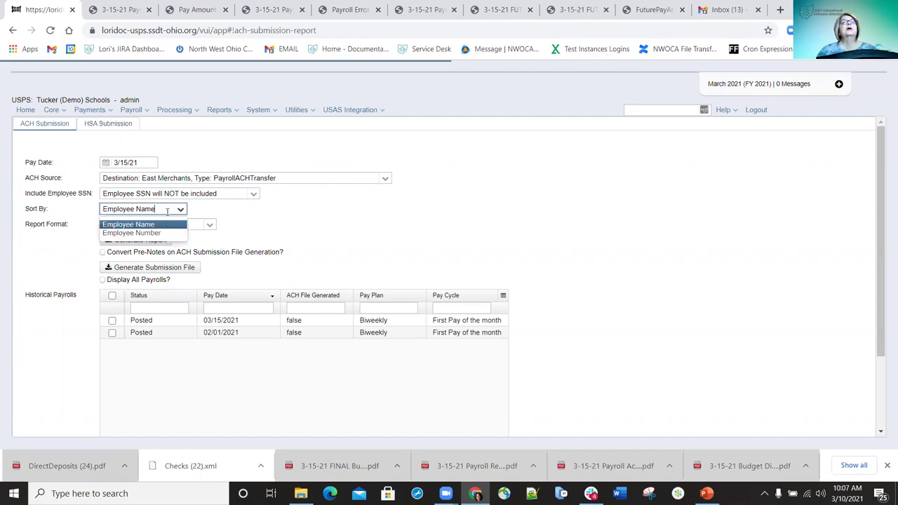
{"action": "left_click", "coordinate": [262, 213]}
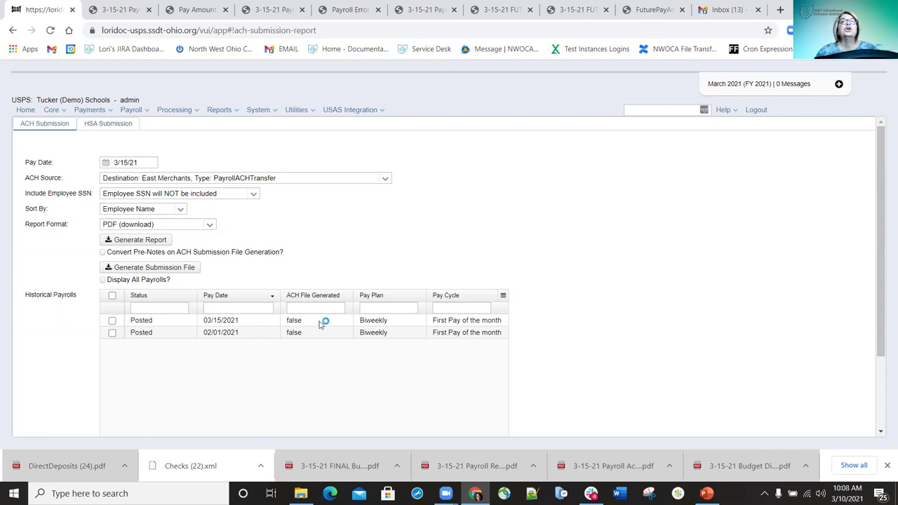
Generate the ACH Submission report PDF for the 03/15/2021 payroll and save it
{"action": "left_click", "coordinate": [112, 321]}
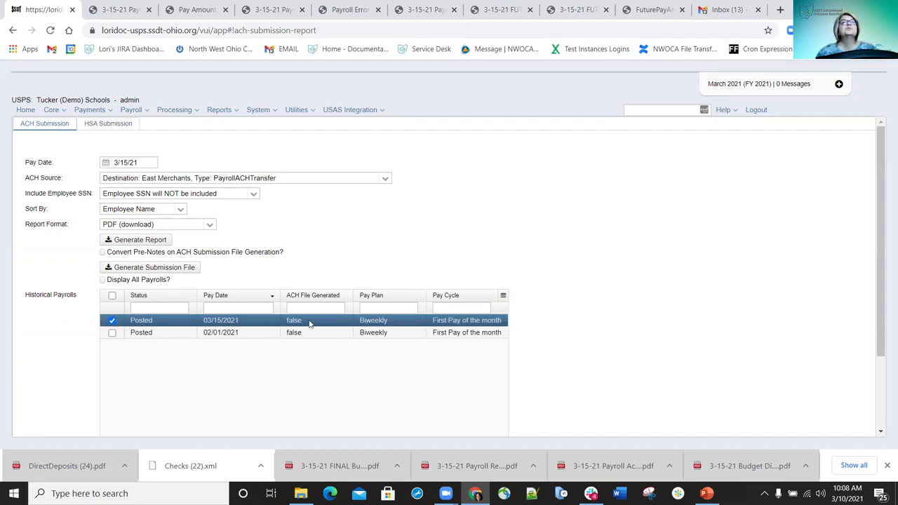
{"action": "left_click", "coordinate": [141, 240]}
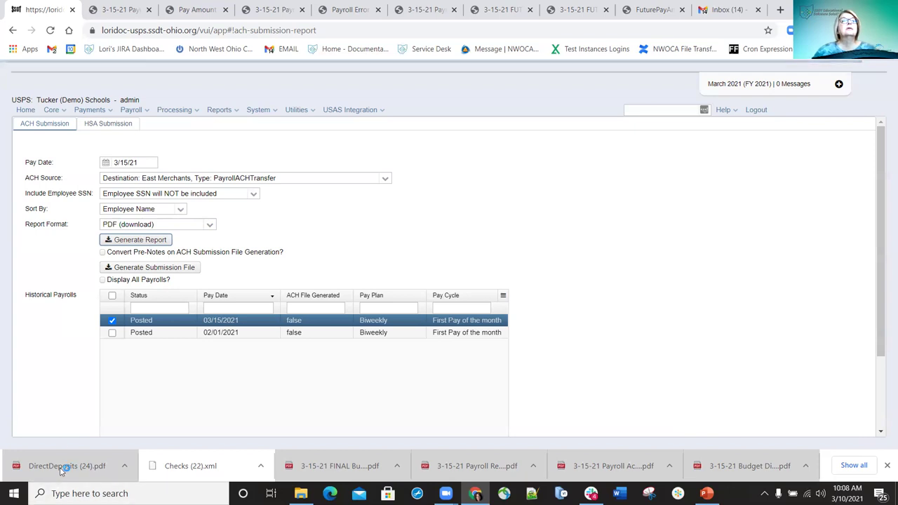
{"action": "left_click", "coordinate": [142, 240]}
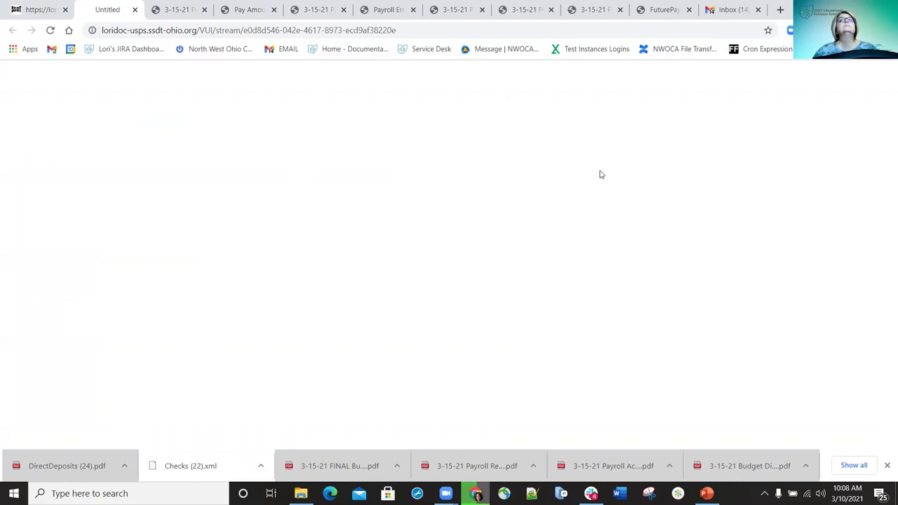
{"action": "left_click", "coordinate": [681, 167]}
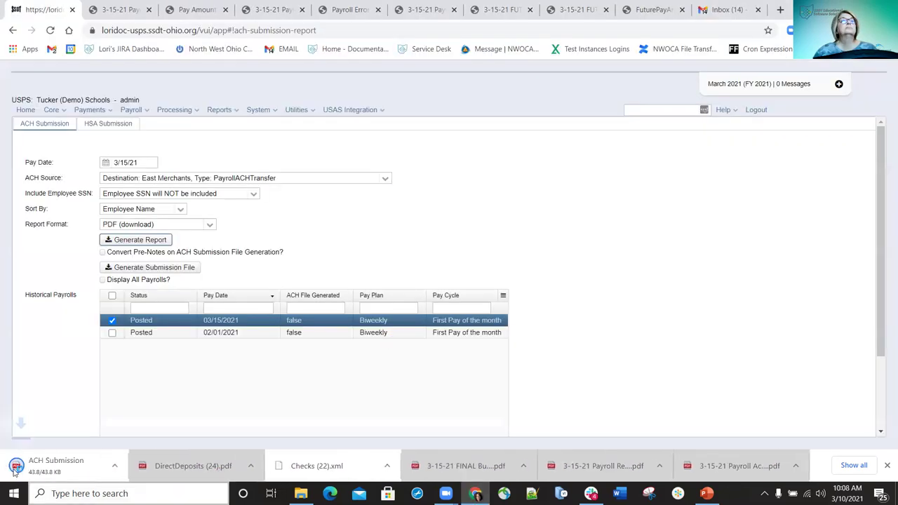
Review the ACH Submission PDF's $64,651.32 summary for 58 employees, then return to the USPS tab
{"action": "left_click", "coordinate": [62, 469]}
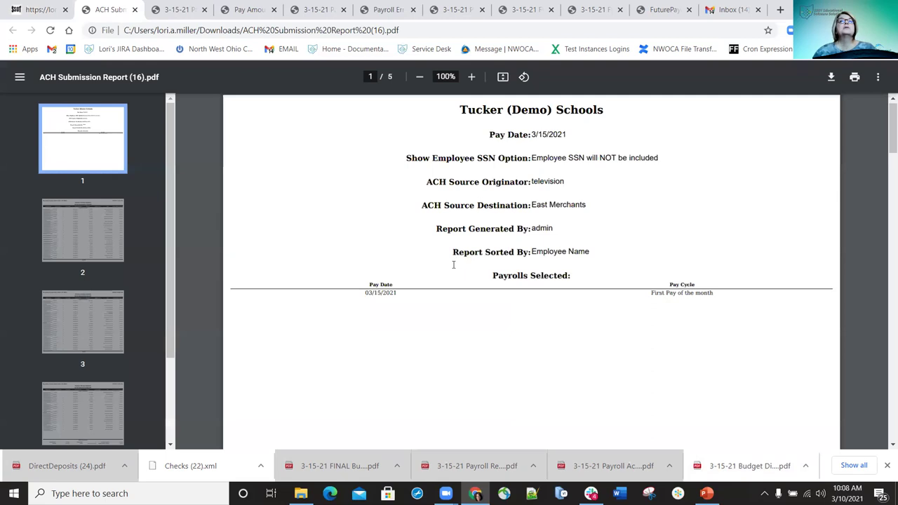
{"action": "scroll", "coordinate": [453, 264], "scroll_direction": "down", "scroll_amount": 10}
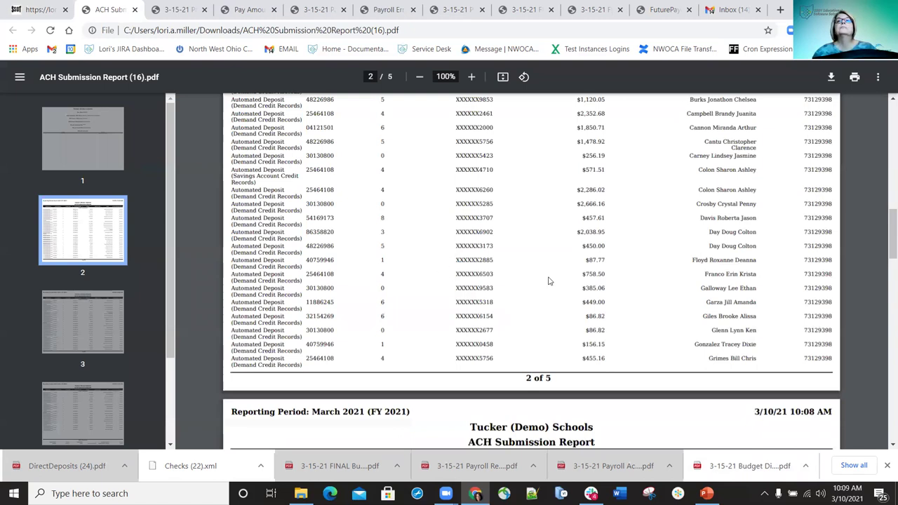
{"action": "scroll", "coordinate": [488, 231], "scroll_direction": "down", "scroll_amount": 15}
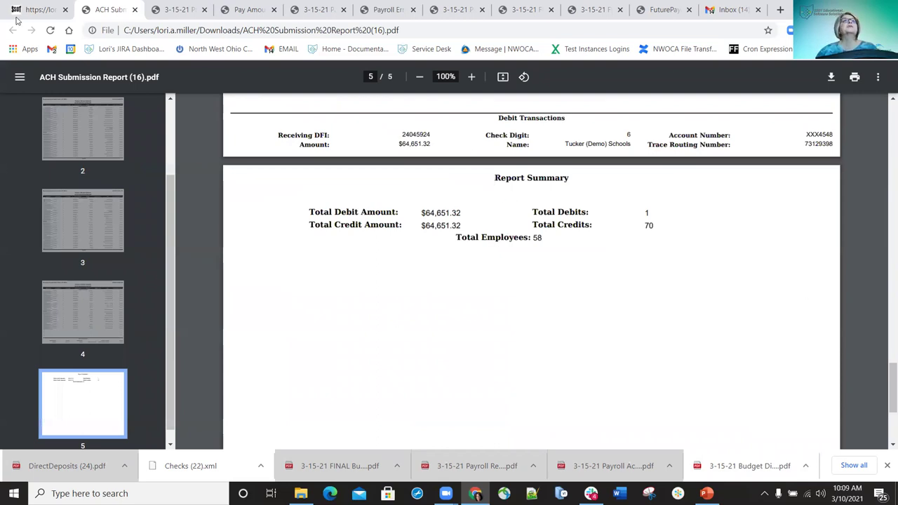
{"action": "scroll", "coordinate": [563, 232], "scroll_direction": "up", "scroll_amount": 20}
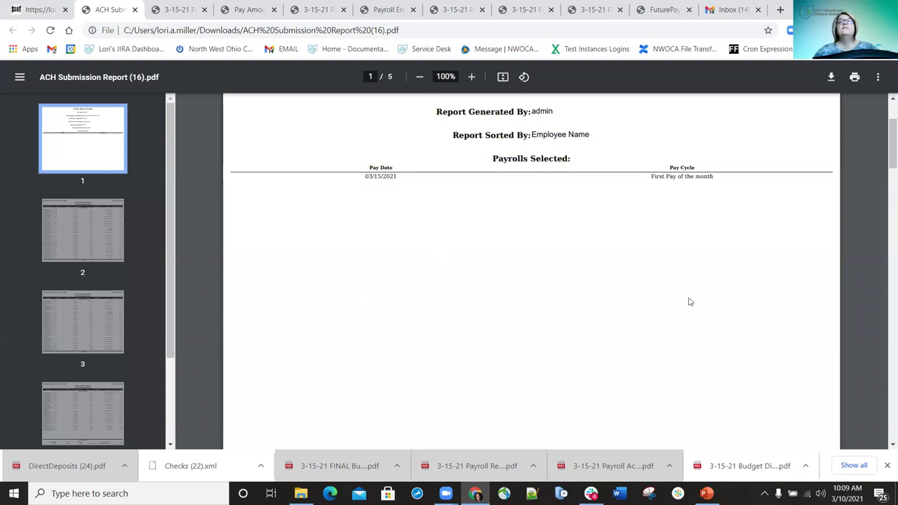
{"action": "left_click", "coordinate": [38, 9]}
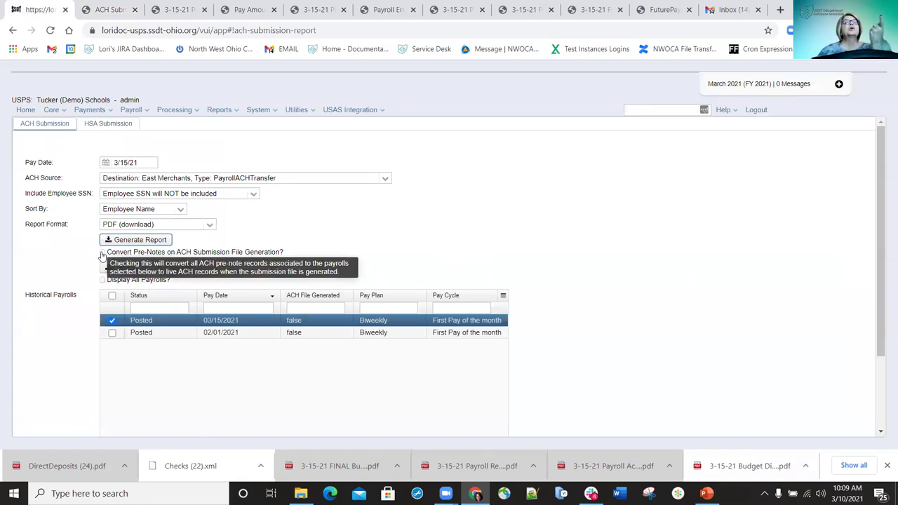
Generate and save the ACH_EastMerchants submission file with pre-notes converted to live records
{"action": "left_click", "coordinate": [102, 254]}
{"action": "left_click", "coordinate": [127, 265]}
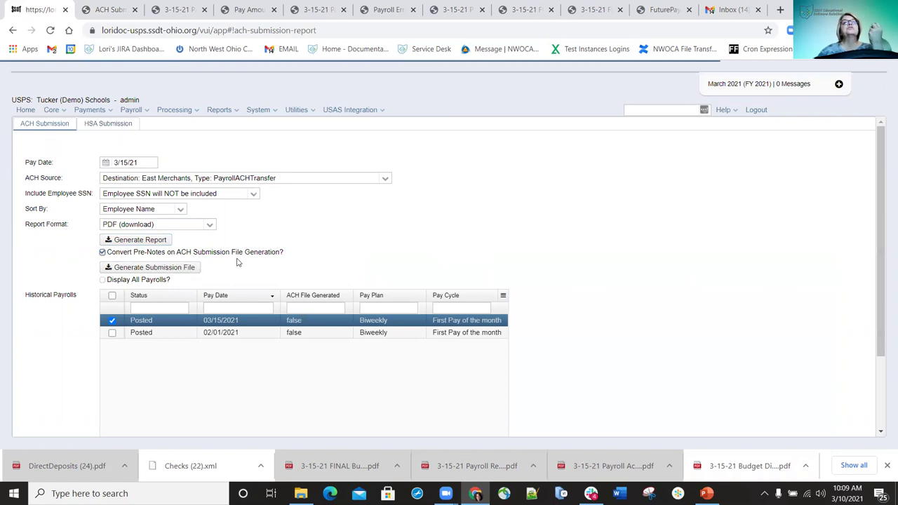
{"action": "left_click", "coordinate": [137, 270]}
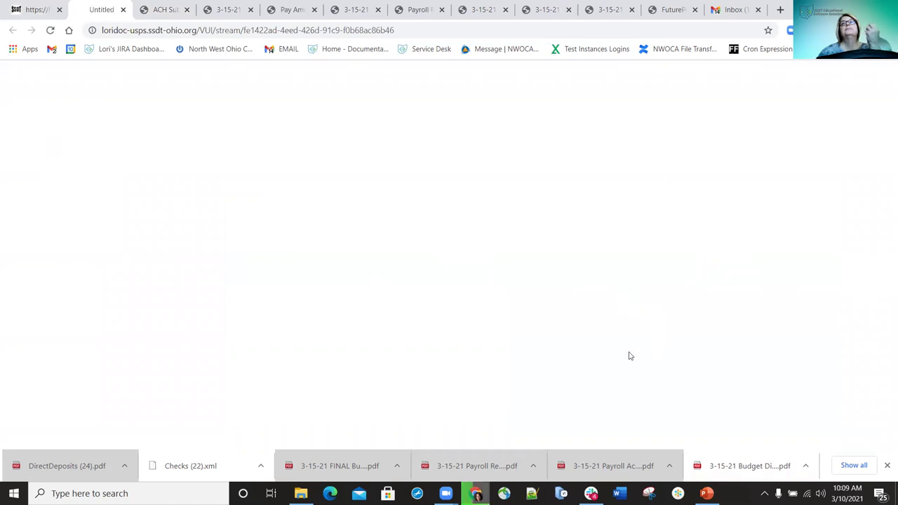
{"action": "left_click", "coordinate": [684, 169]}
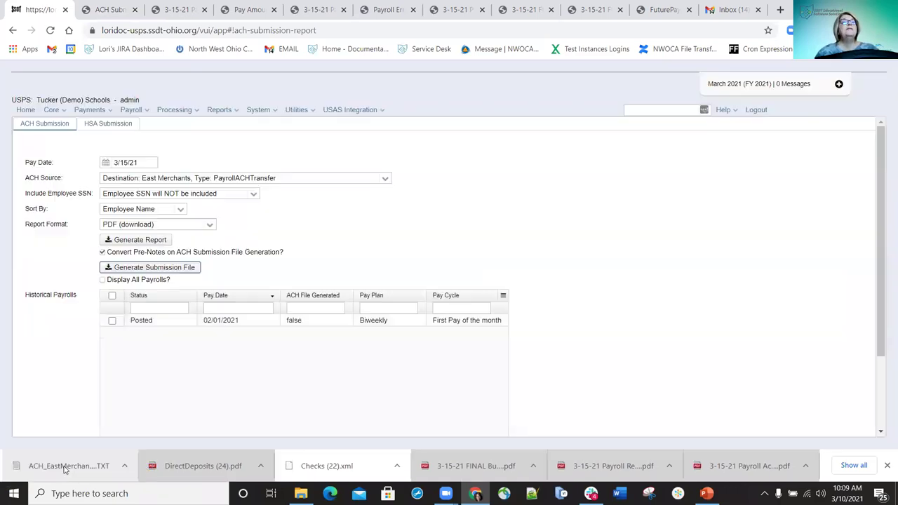
Open the downloaded ACH_EastMerchants.TXT file in Notepad to review its records
{"action": "left_click", "coordinate": [66, 466]}
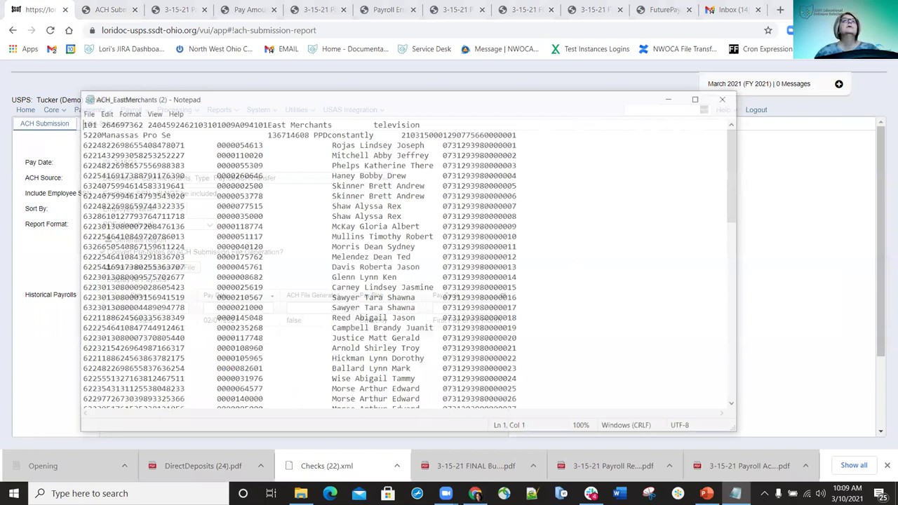
Switch to the HSA Submission page listing the three posted payrolls
{"action": "left_click", "coordinate": [109, 124]}
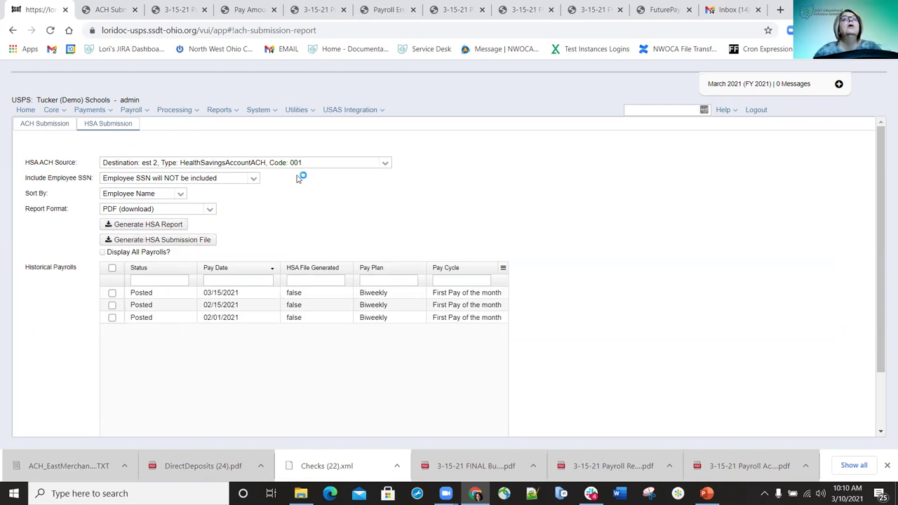
Generate the HSA report for the 03/15/2021 payroll and save the PDF to Downloads
{"action": "left_click", "coordinate": [112, 294]}
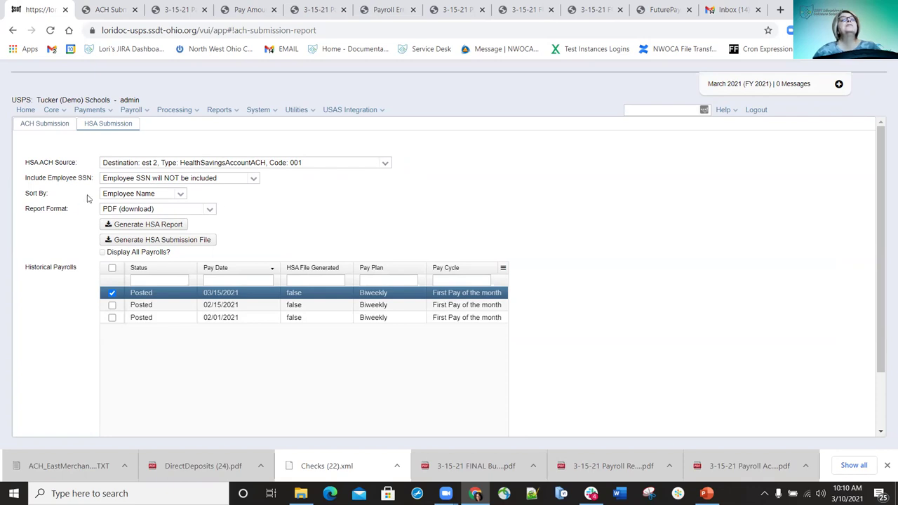
{"action": "left_click", "coordinate": [145, 229]}
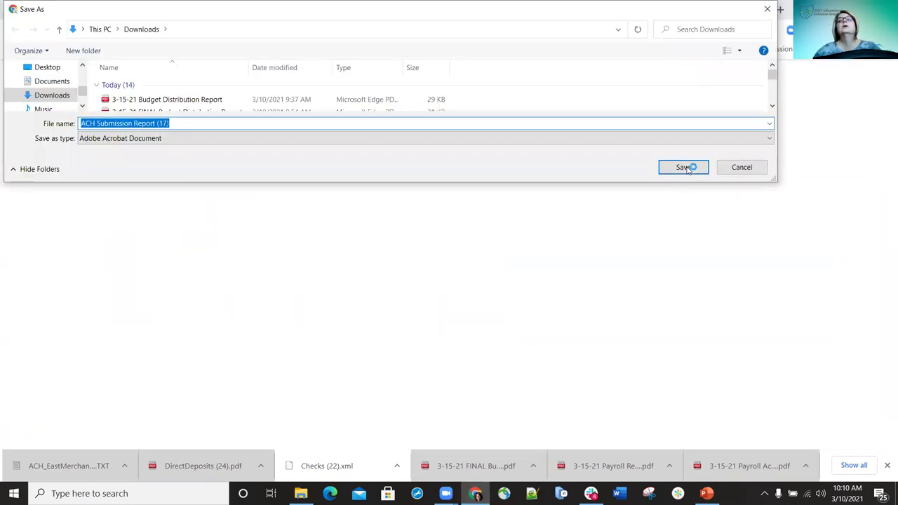
{"action": "left_click", "coordinate": [688, 168]}
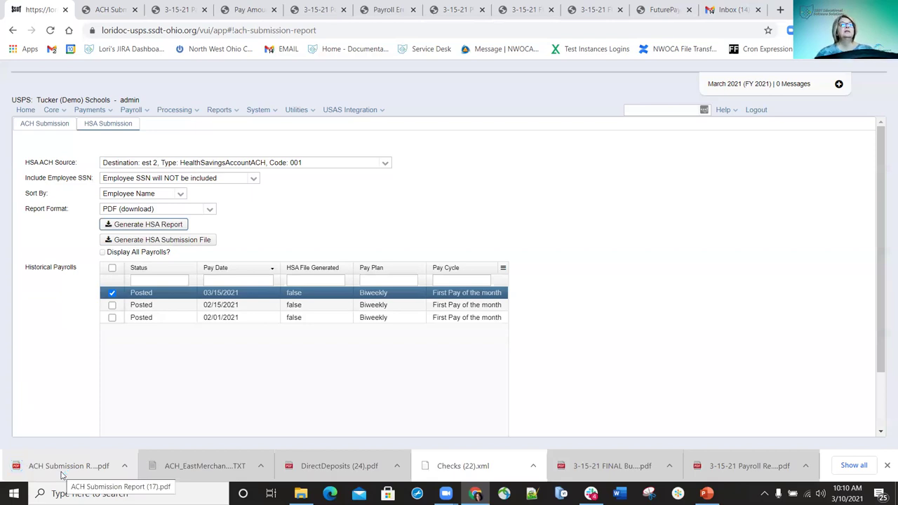
{"action": "left_click", "coordinate": [59, 468]}
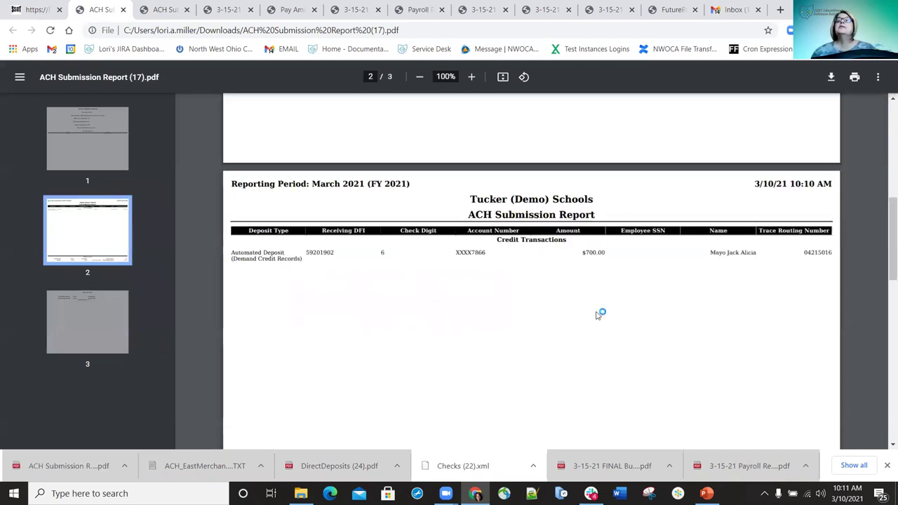
Review pages 2–3 of the HSA report PDF, confirming $700.00 for one employee, then return to page 1
{"action": "scroll", "coordinate": [589, 312], "scroll_direction": "down", "scroll_amount": 2}
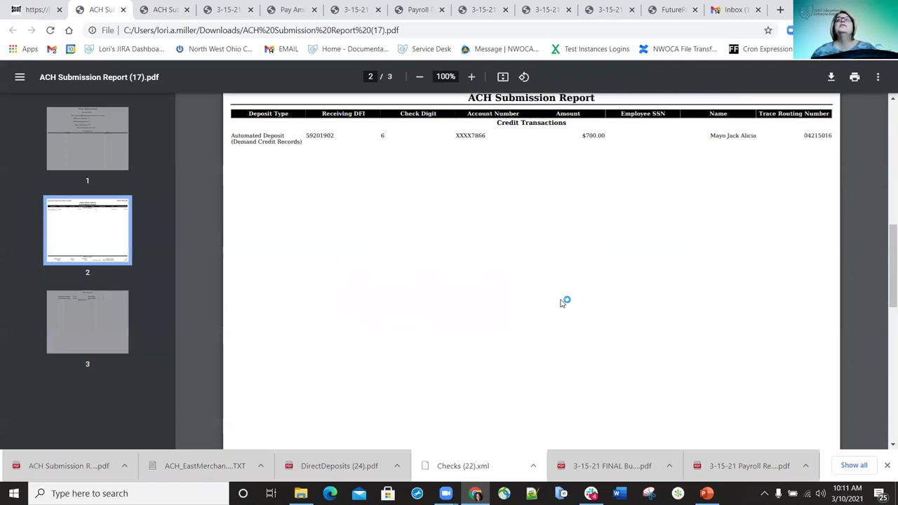
{"action": "scroll", "coordinate": [563, 302], "scroll_direction": "down", "scroll_amount": 5}
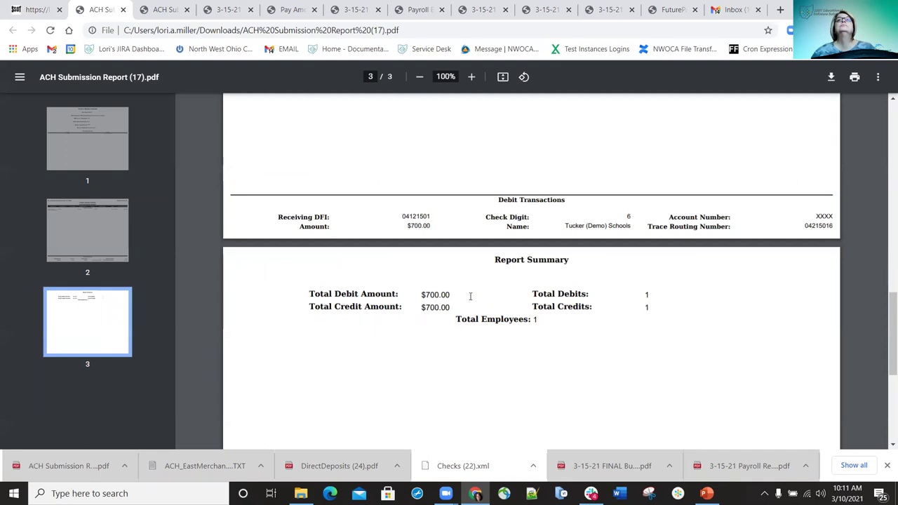
{"action": "key", "text": "Home"}
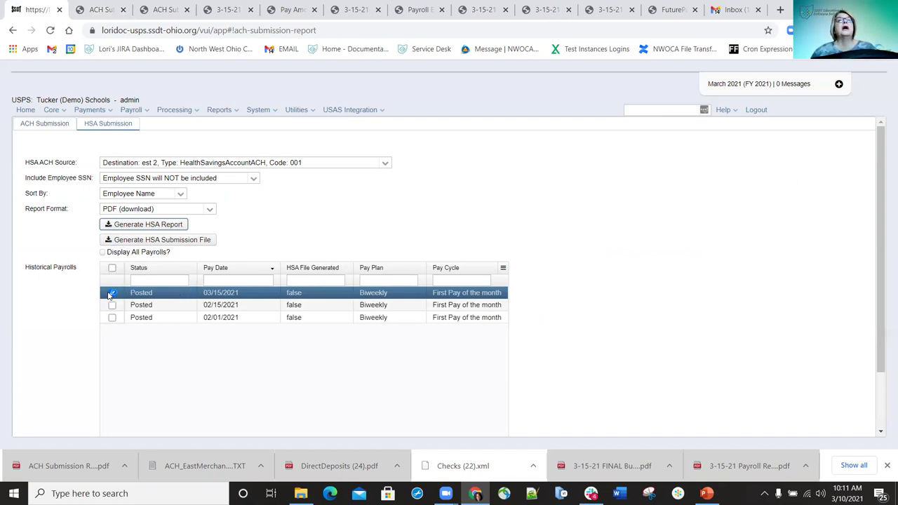
Create the HSA submission file HSA_est2.TXT for the 3/15/21 payroll and open it
{"action": "left_click", "coordinate": [125, 241]}
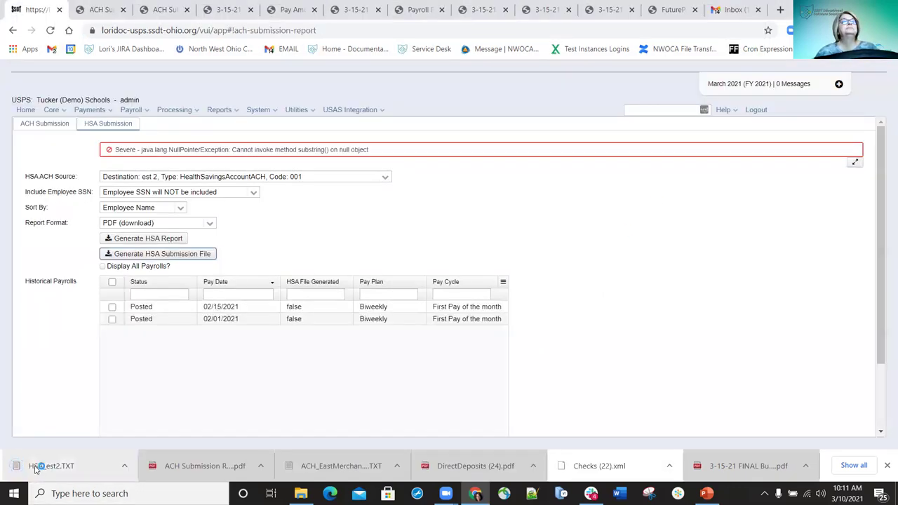
{"action": "left_click", "coordinate": [35, 469]}
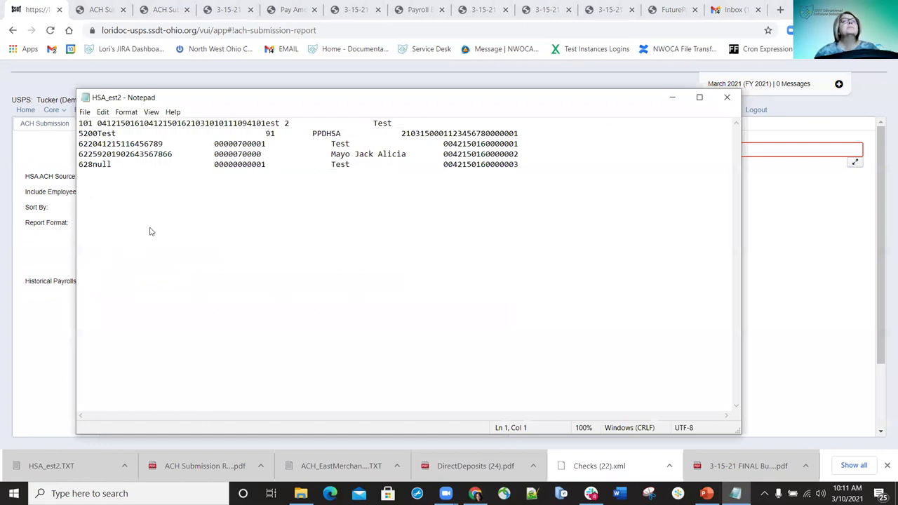
Close the reviewed HSA_est2.TXT file in Notepad
{"action": "key", "text": "alt+F4"}
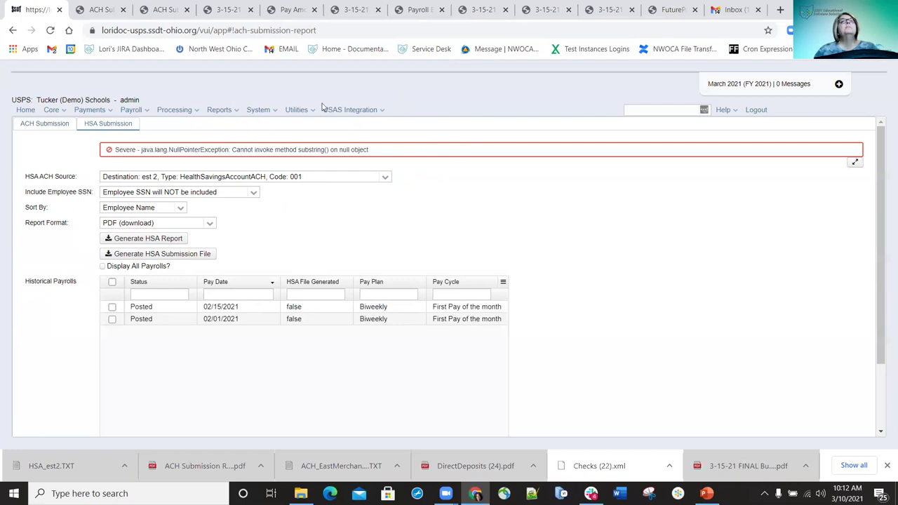
Inspect the USAS Configuration entry under System > Configuration, then close its editor
{"action": "left_click", "coordinate": [383, 113]}
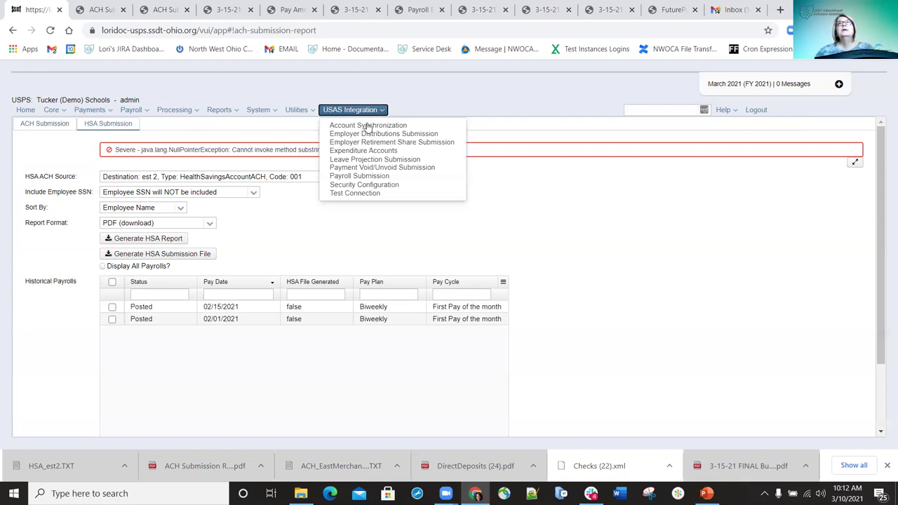
{"action": "mouse_move", "coordinate": [317, 116]}
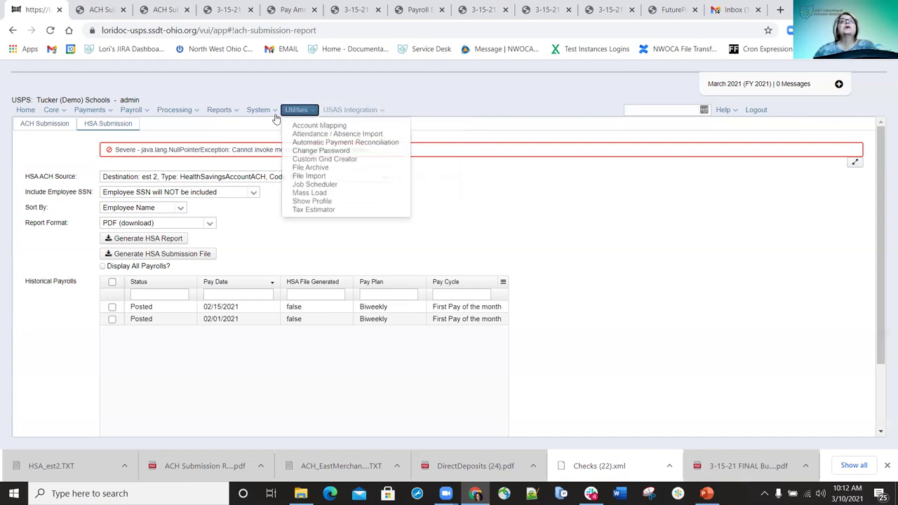
{"action": "mouse_move", "coordinate": [268, 114]}
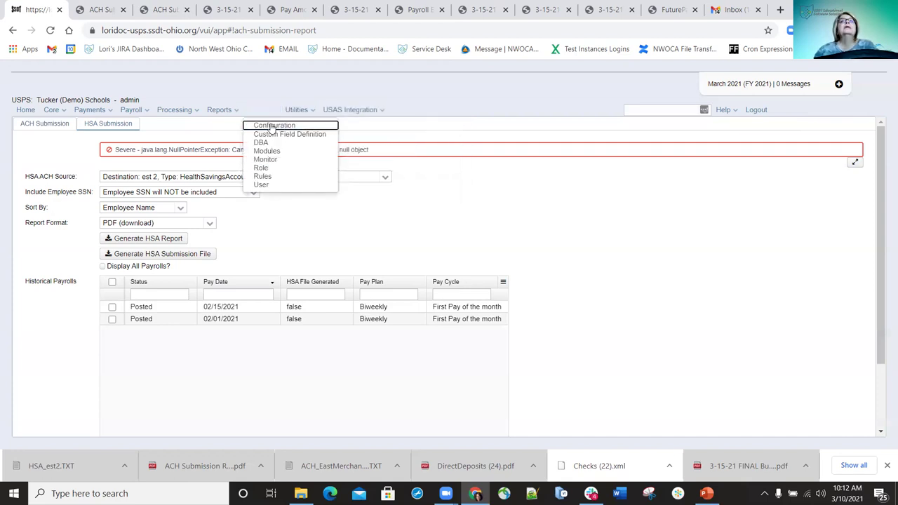
{"action": "left_click", "coordinate": [270, 127]}
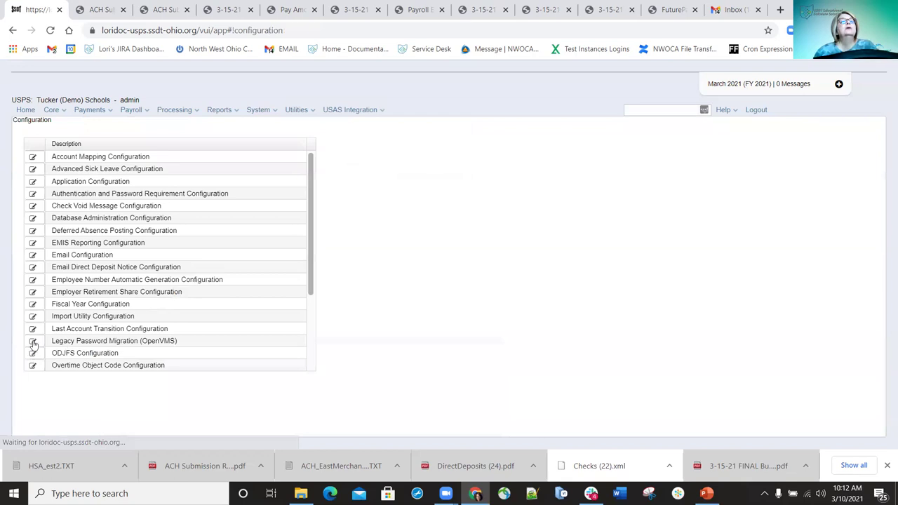
{"action": "scroll", "coordinate": [33, 343], "scroll_direction": "down", "scroll_amount": 3}
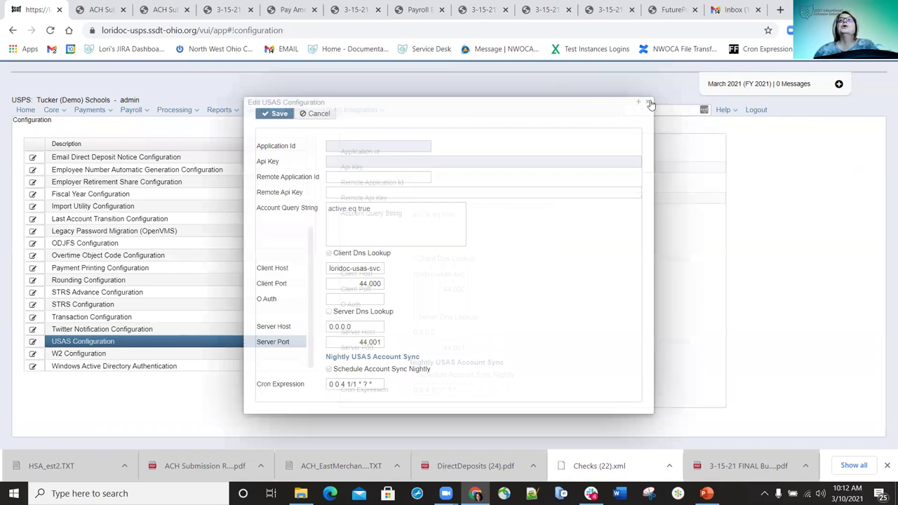
{"action": "left_click", "coordinate": [279, 115]}
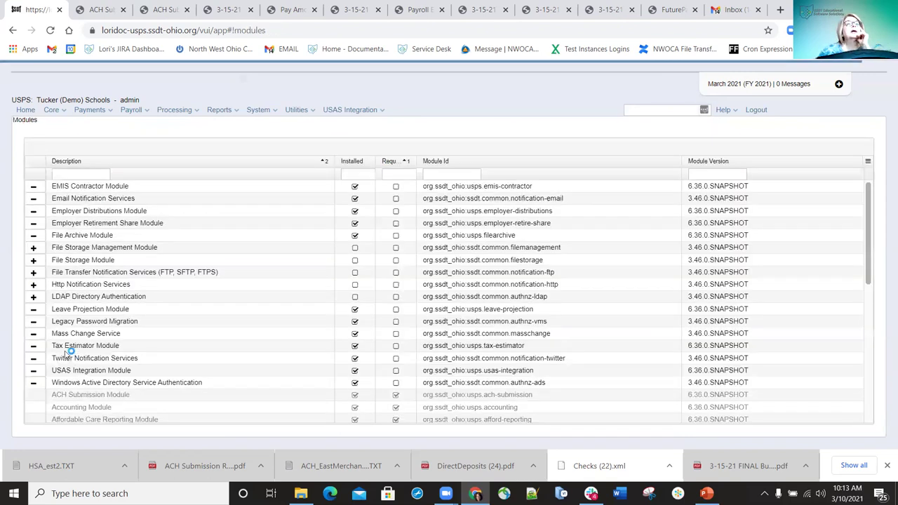
Uninstall and reinstall the USAS Integration Module, refreshing the page after each change
{"action": "left_click", "coordinate": [32, 371]}
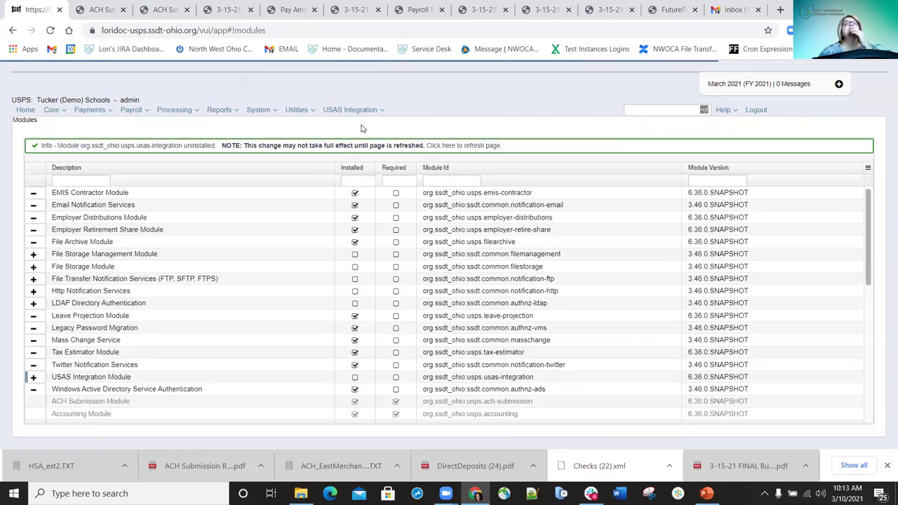
{"action": "left_click", "coordinate": [50, 30]}
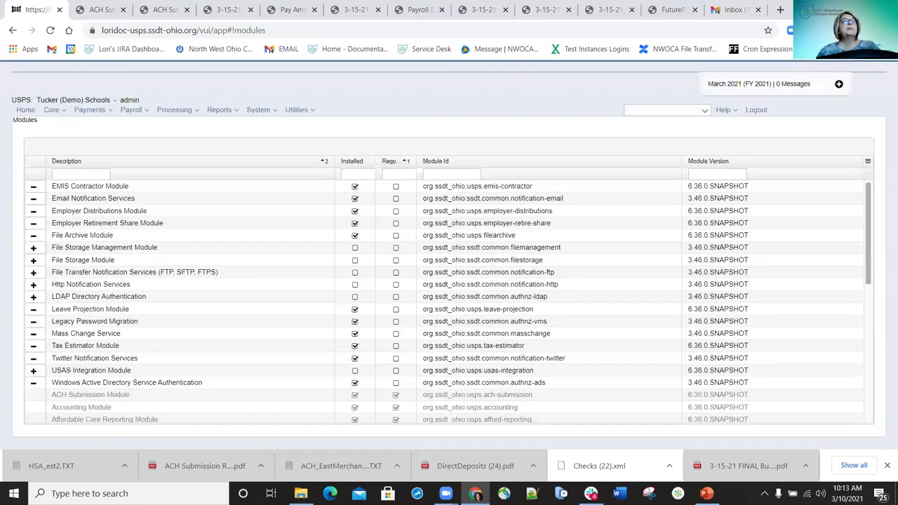
{"action": "left_click", "coordinate": [33, 371]}
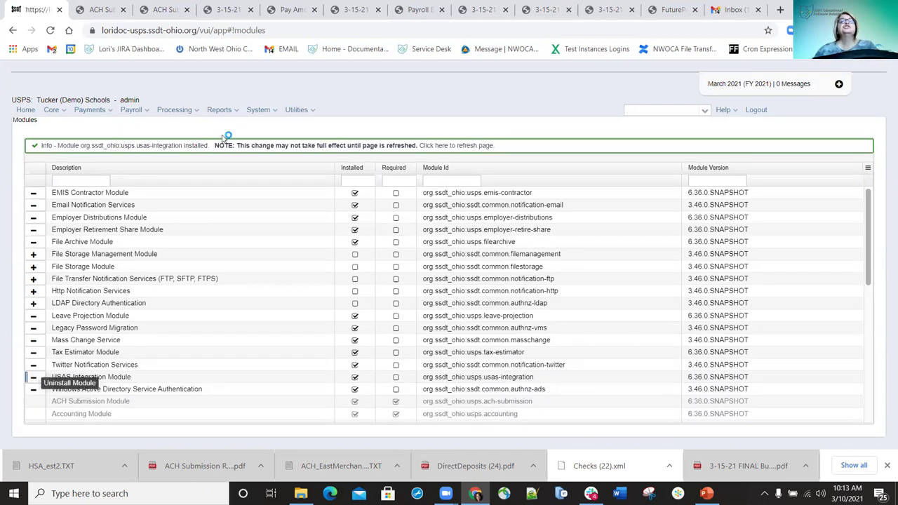
{"action": "left_click", "coordinate": [50, 30]}
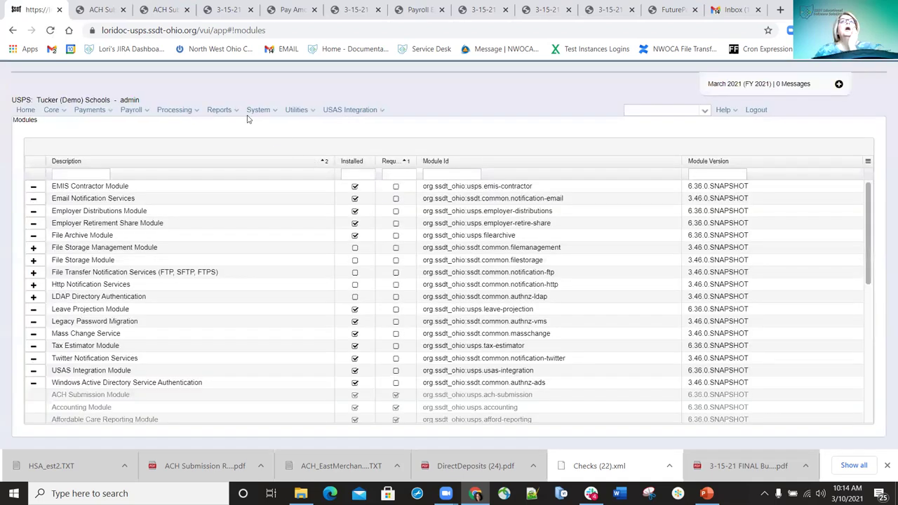
{"action": "left_click", "coordinate": [237, 112]}
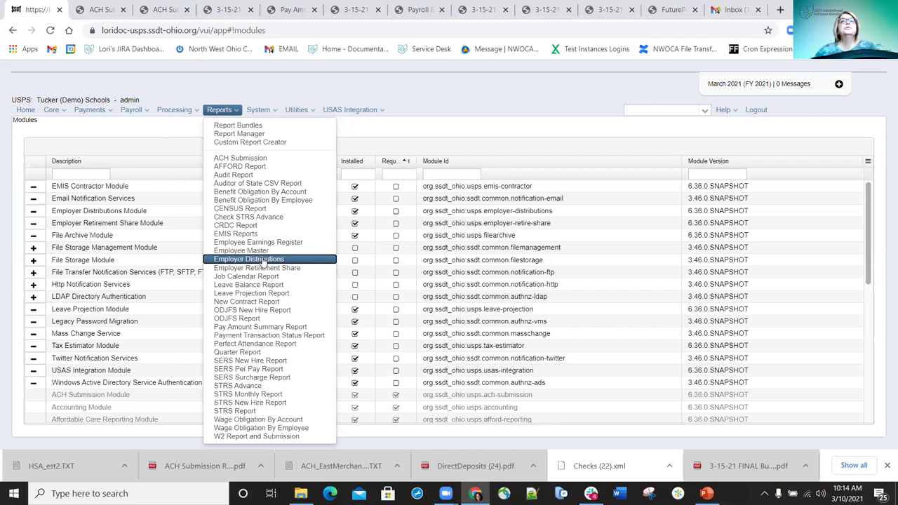
Set the Employer Distributions report to 3/15/21 with blank payment cycle and payroll items 400 and 450
{"action": "left_click", "coordinate": [262, 259]}
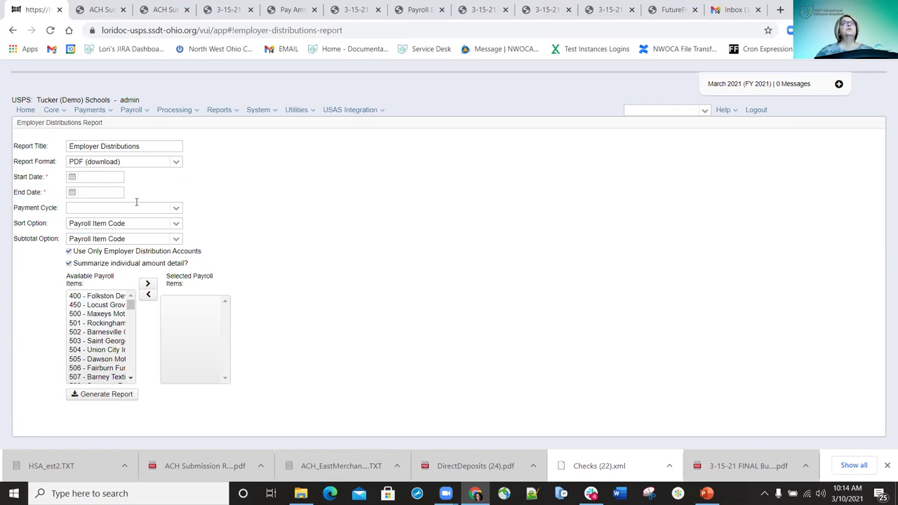
{"action": "left_click", "coordinate": [95, 176]}
{"action": "type", "text": "3/15/21"}
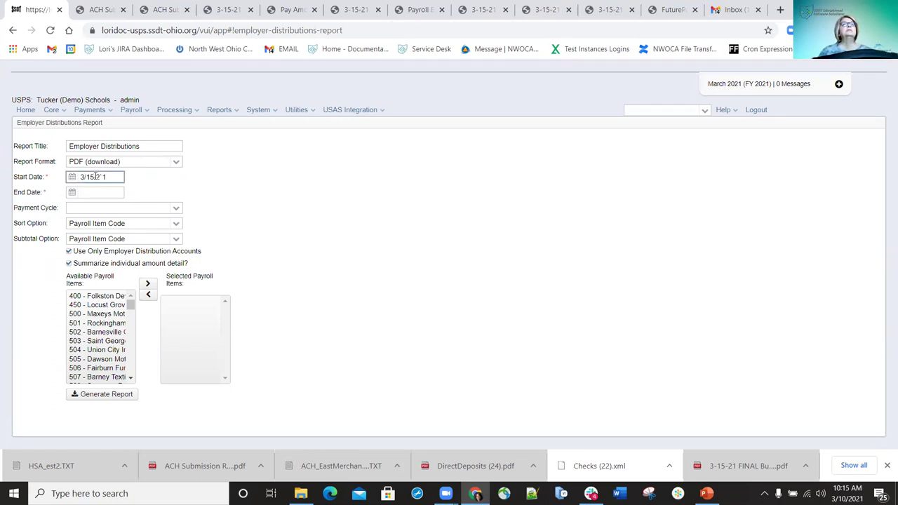
{"action": "key", "text": "Tab"}
{"action": "type", "text": "3/15/21"}
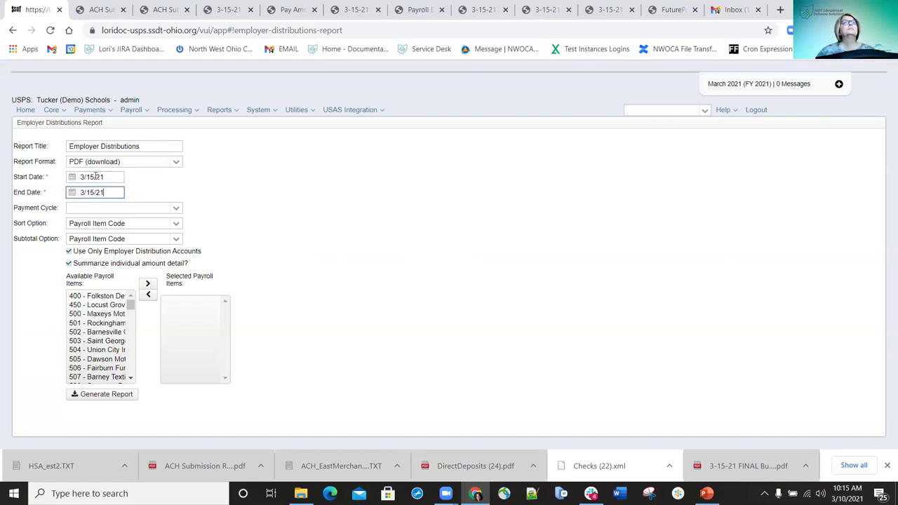
{"action": "left_click", "coordinate": [264, 210]}
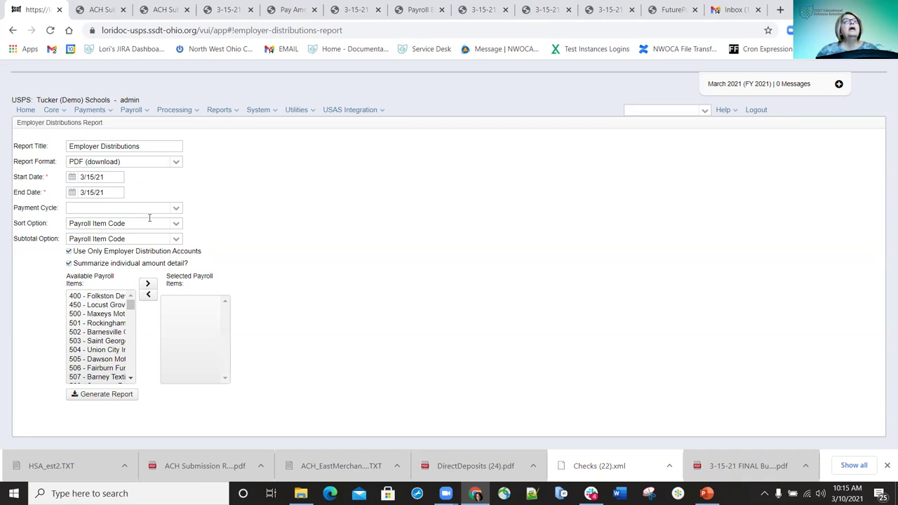
{"action": "left_click", "coordinate": [178, 209]}
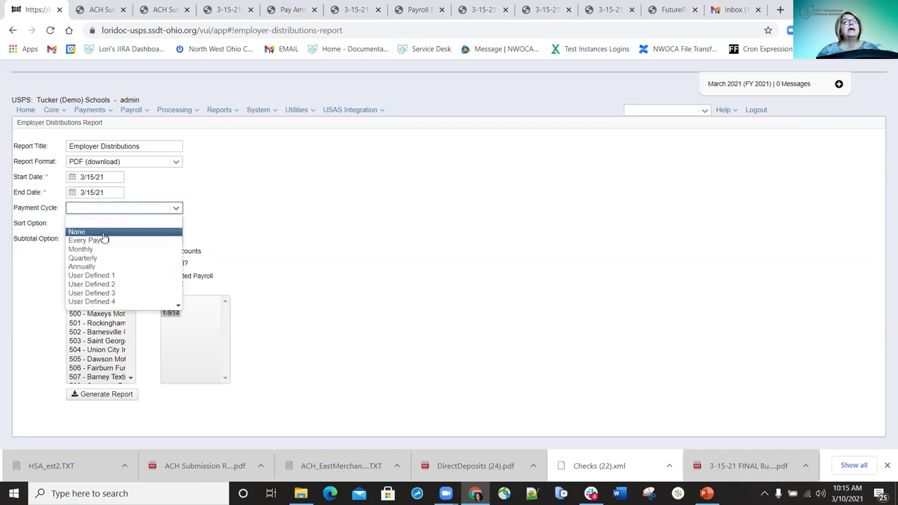
{"action": "left_click", "coordinate": [292, 242]}
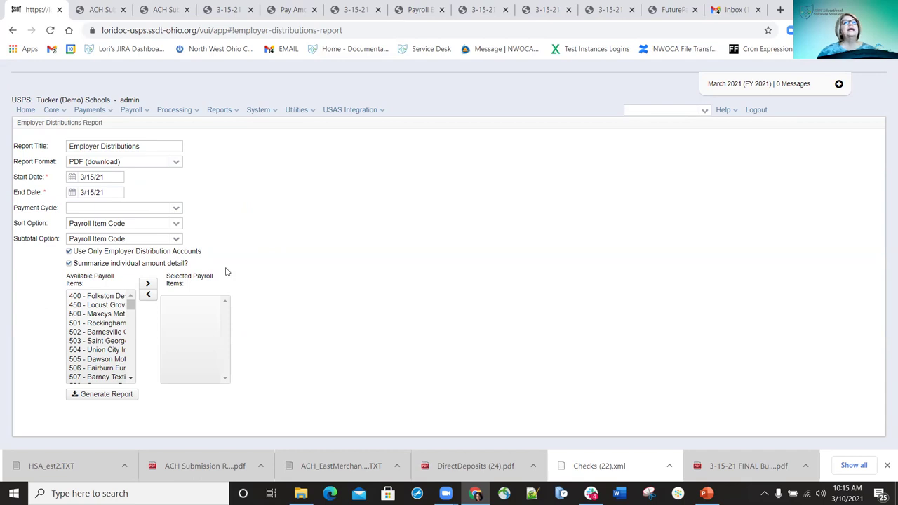
{"action": "double_click", "coordinate": [103, 297]}
{"action": "double_click", "coordinate": [104, 298]}
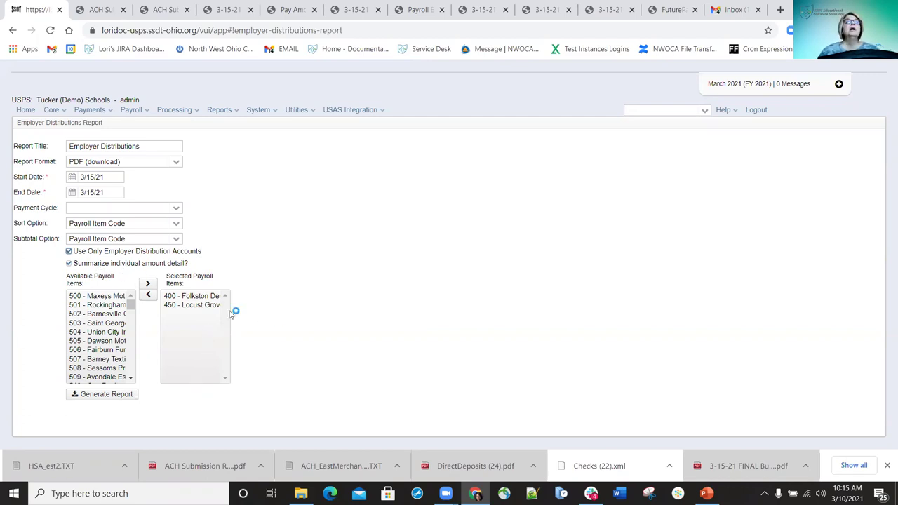
Generate and save the Employer Distributions PDF, checking totals of $12,431.58 employer on $88,263.10 gross
{"action": "left_click", "coordinate": [109, 394]}
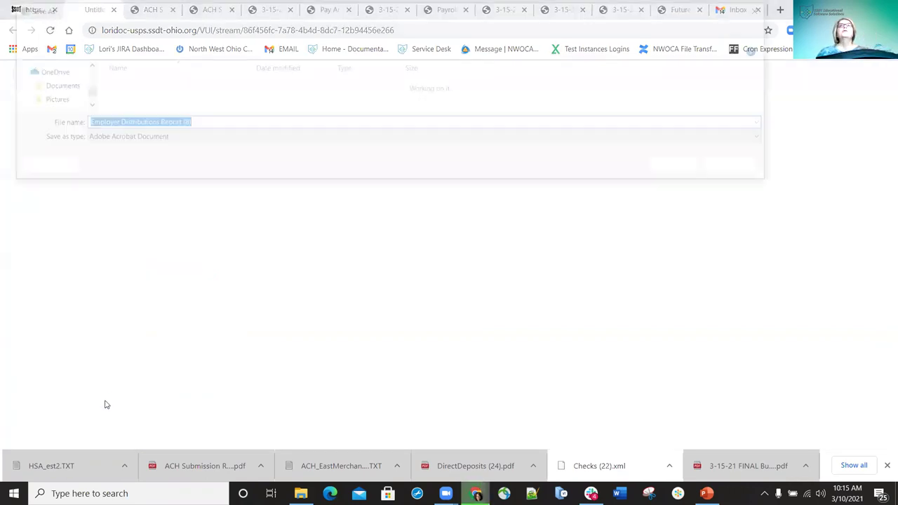
{"action": "left_click", "coordinate": [685, 169]}
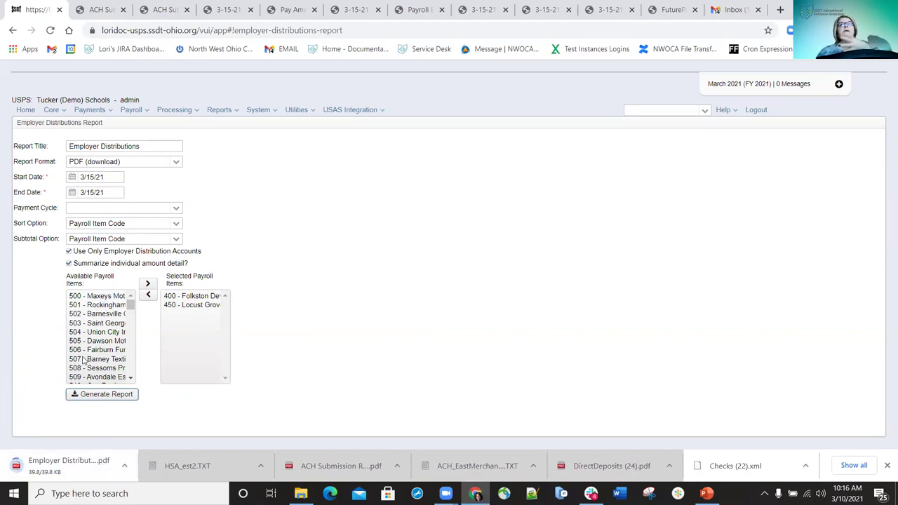
{"action": "left_click", "coordinate": [62, 455]}
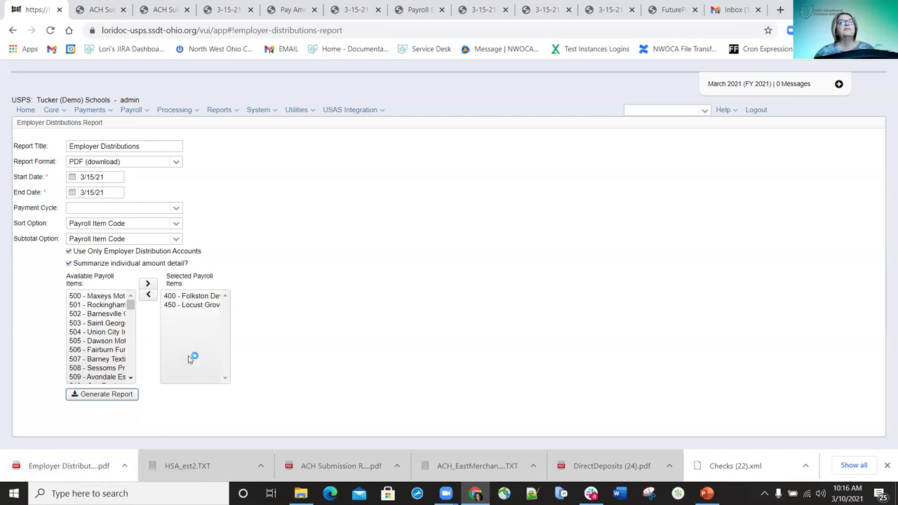
{"action": "left_click", "coordinate": [72, 468]}
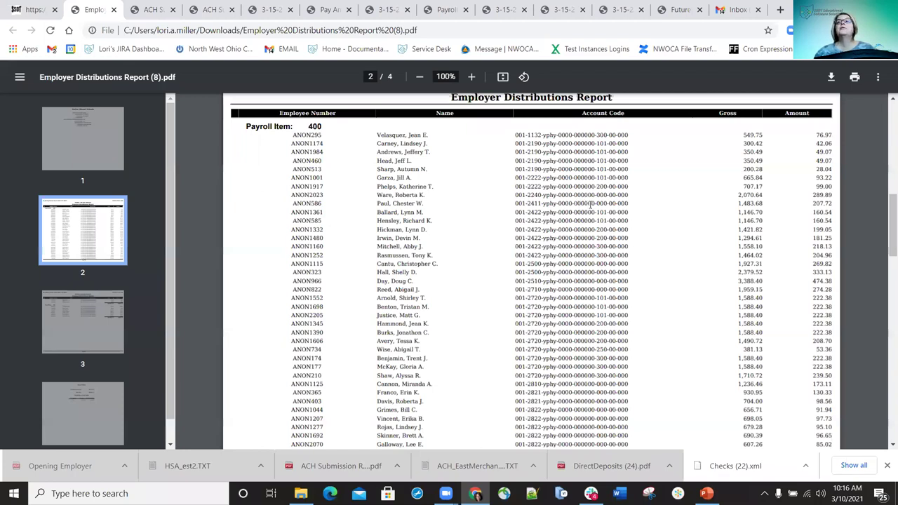
{"action": "scroll", "coordinate": [591, 204], "scroll_direction": "down", "scroll_amount": 15}
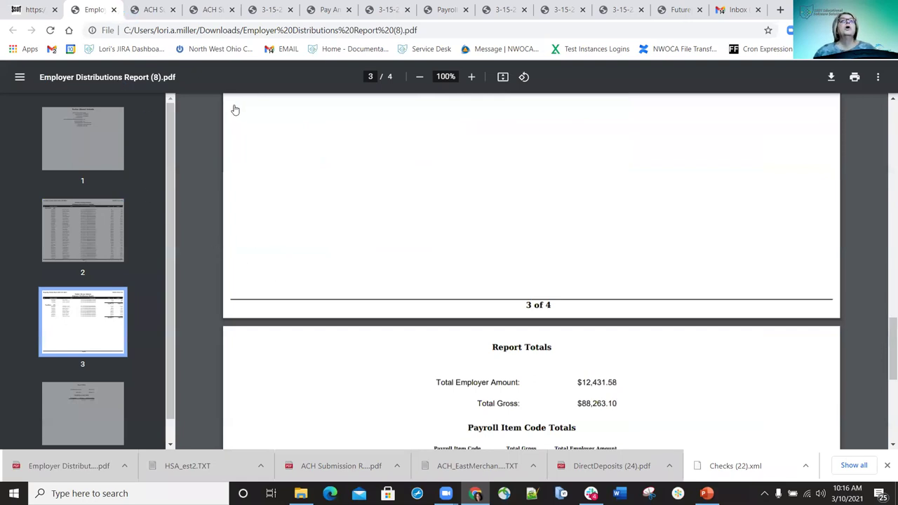
{"action": "key", "text": "ctrl+shift+Tab"}
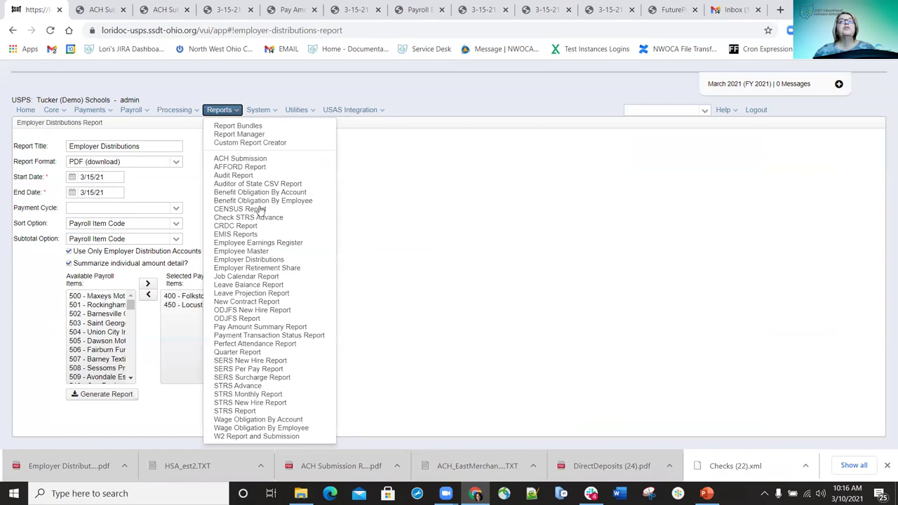
Open the Employer Retirement Share report with begin and end dates of 3/15/21
{"action": "left_click", "coordinate": [250, 267]}
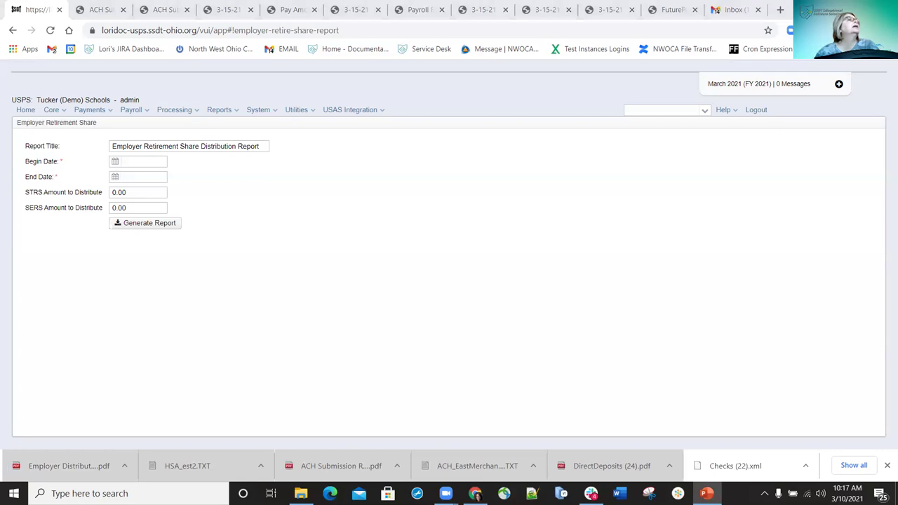
{"action": "left_click", "coordinate": [163, 224]}
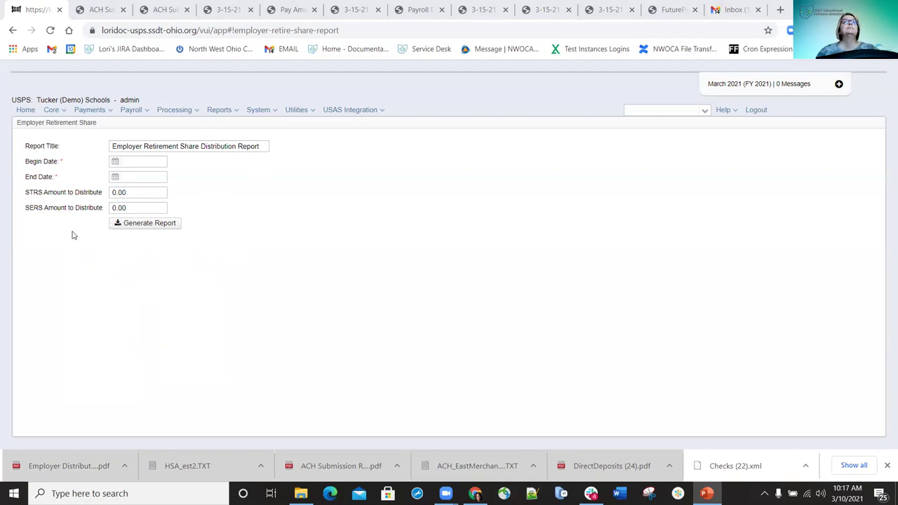
{"action": "left_click", "coordinate": [136, 161]}
{"action": "type", "text": "3/15/21"}
{"action": "key", "text": "Tab"}
{"action": "type", "text": "3/15/21"}
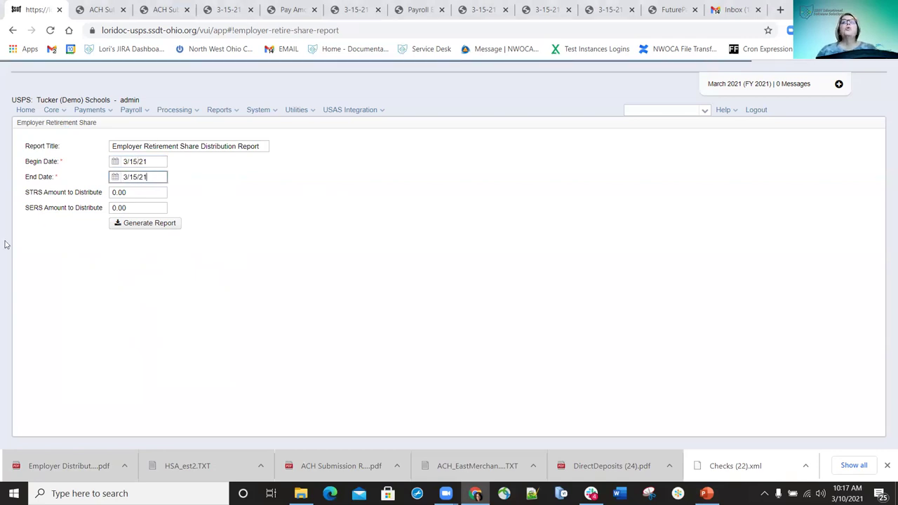
Set the STRS and SERS amounts to distribute to 5000 each and generate the report
{"action": "left_click", "coordinate": [133, 194]}
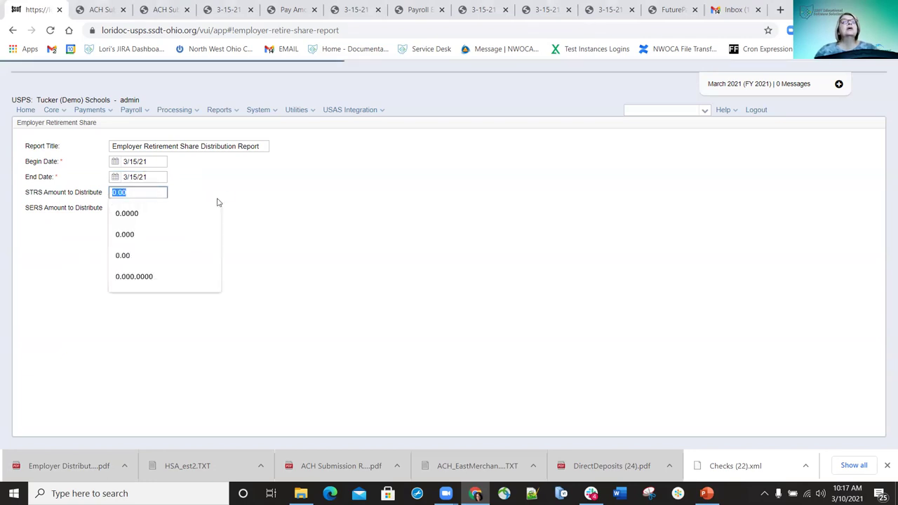
{"action": "left_click", "coordinate": [263, 236]}
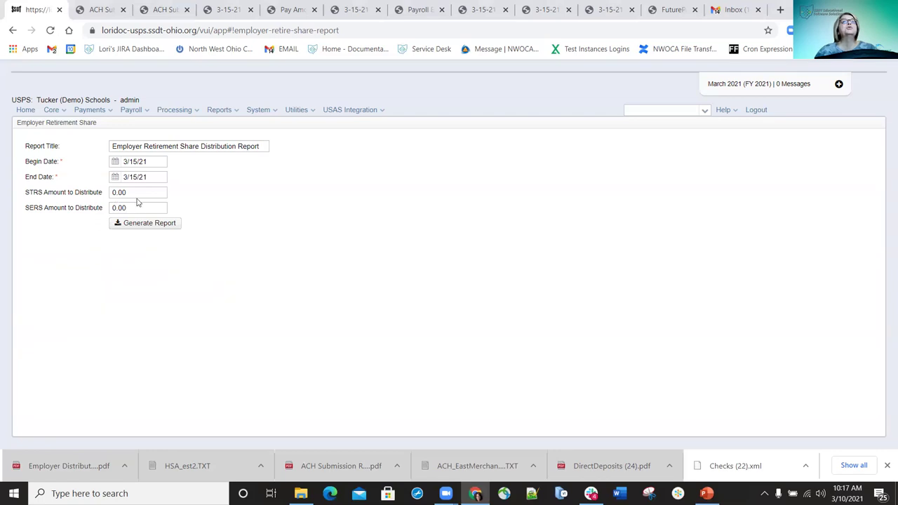
{"action": "left_click_drag", "start_coordinate": [131, 192], "coordinate": [103, 194]}
{"action": "type", "text": "5000"}
{"action": "key", "text": "Tab"}
{"action": "type", "text": "5000"}
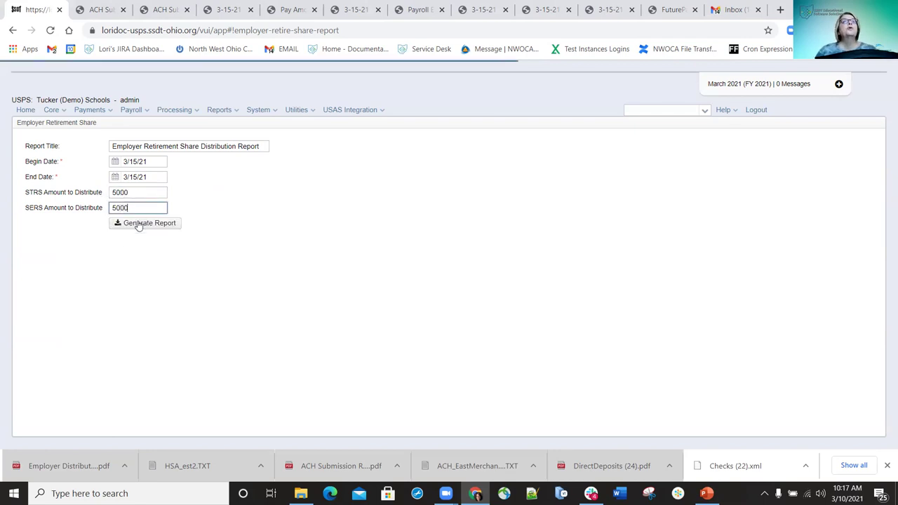
{"action": "left_click", "coordinate": [137, 227]}
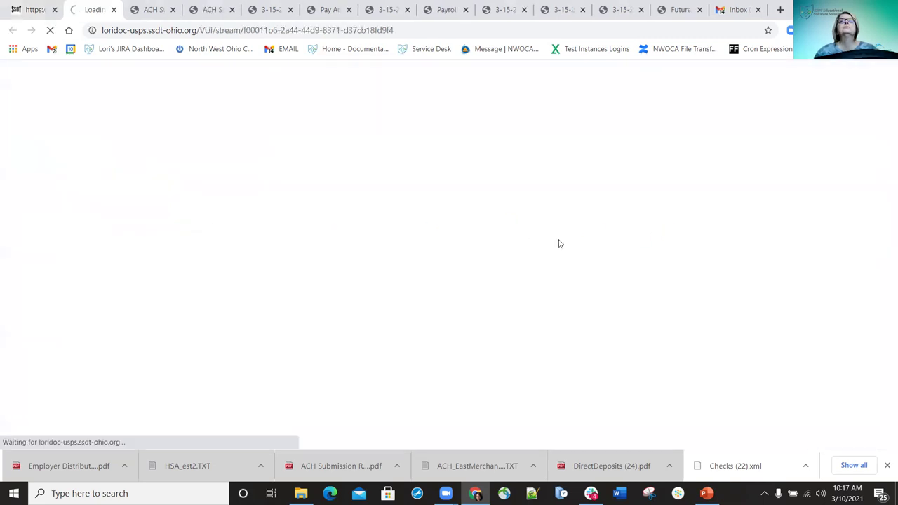
Save the retirement share report PDF, verify the STRS pro-rated $5,000.00, and return to the form
{"action": "left_click", "coordinate": [682, 167]}
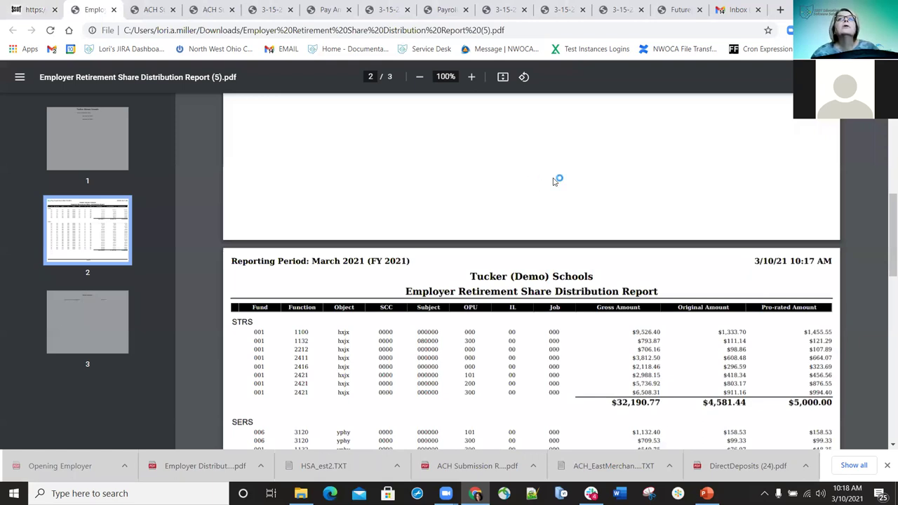
{"action": "scroll", "coordinate": [554, 181], "scroll_direction": "down", "scroll_amount": 1}
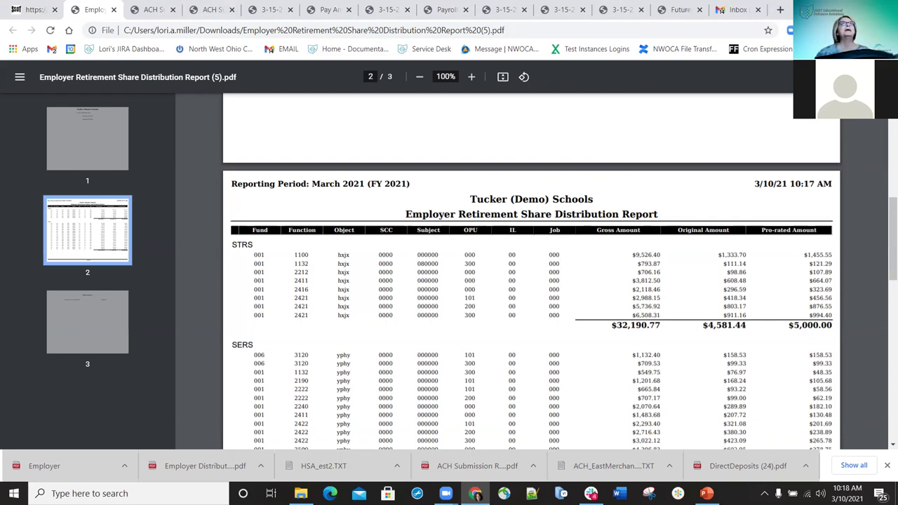
{"action": "left_click", "coordinate": [39, 10]}
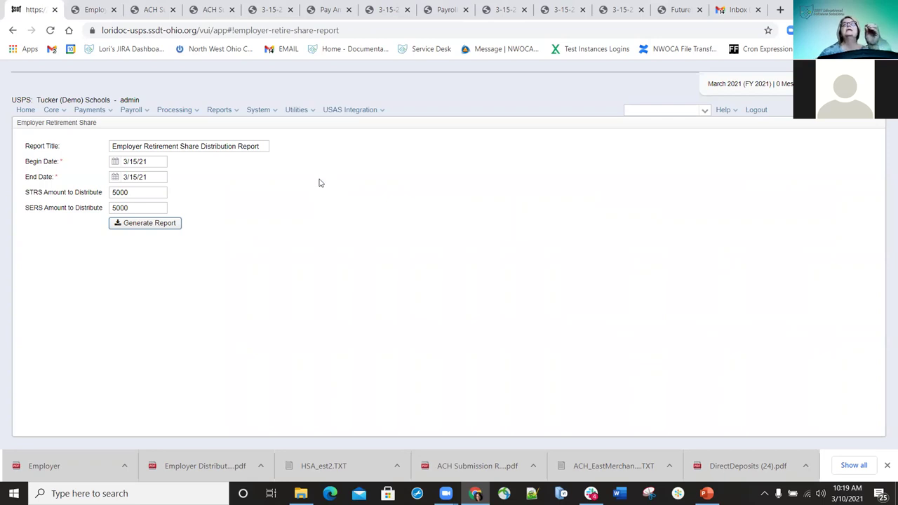
Go to USAS Integration > Employer Distributions Submission
{"action": "left_click", "coordinate": [381, 112]}
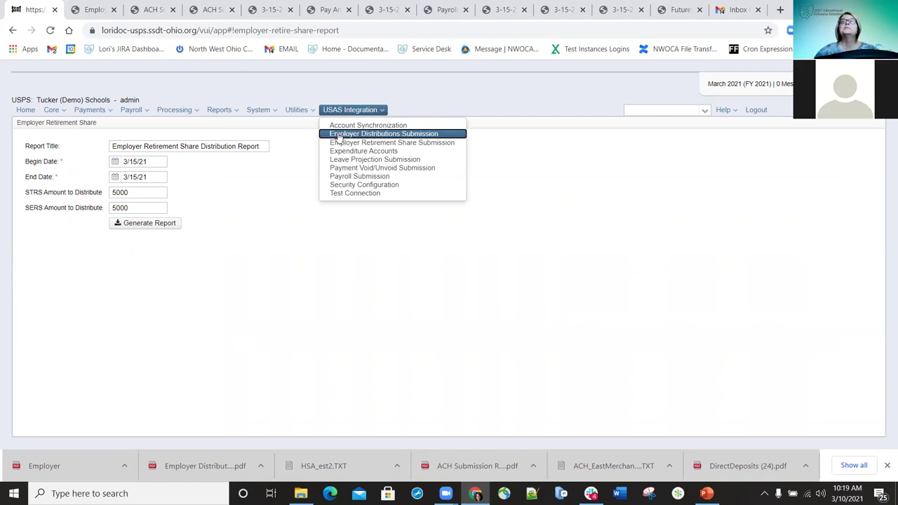
{"action": "left_click", "coordinate": [339, 134]}
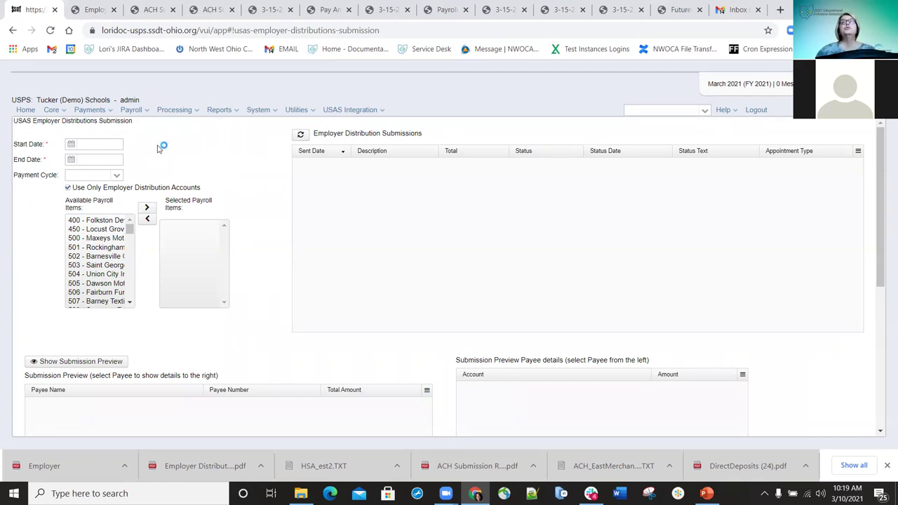
Set the submission start and end dates to 3/15/21
{"action": "left_click", "coordinate": [92, 143]}
{"action": "type", "text": "3/15/21"}
{"action": "key", "text": "Tab"}
{"action": "type", "text": "3/15/21"}
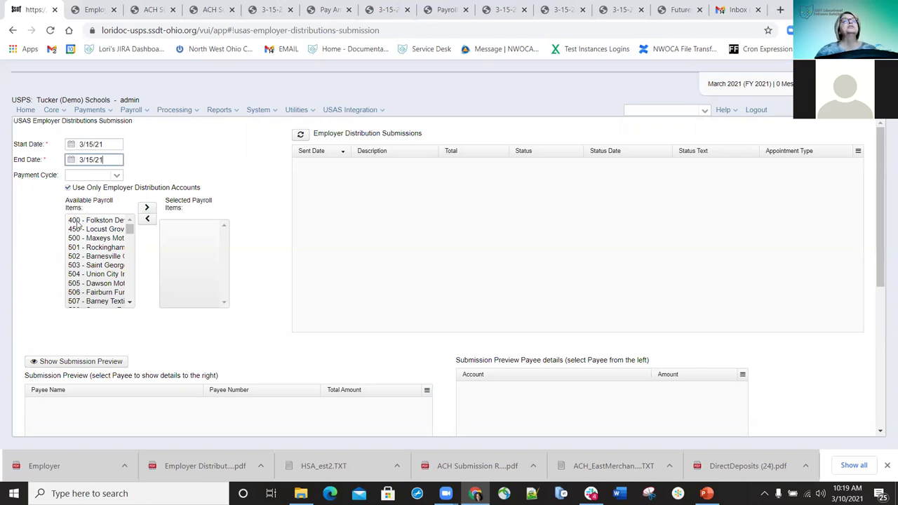
Select payroll item 692 instead of 400 and show the submission preview
{"action": "left_click_drag", "start_coordinate": [79, 225], "coordinate": [162, 226]}
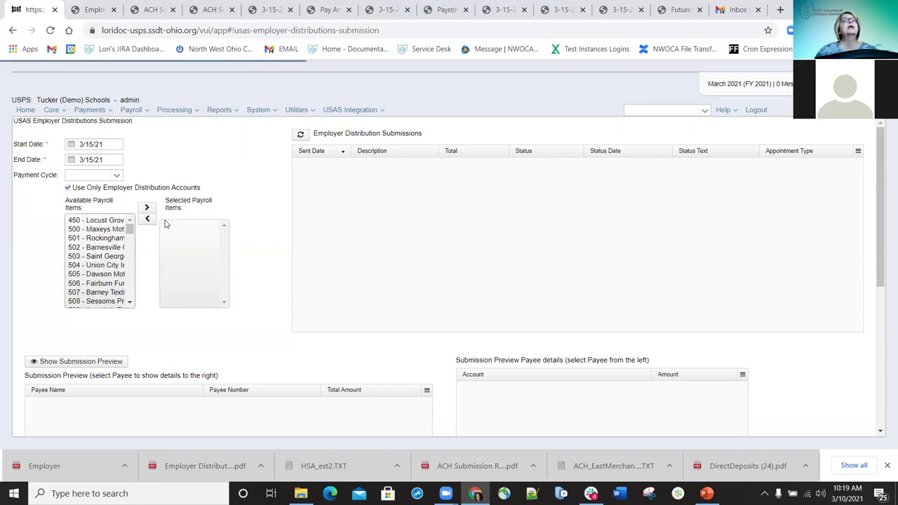
{"action": "double_click", "coordinate": [170, 221]}
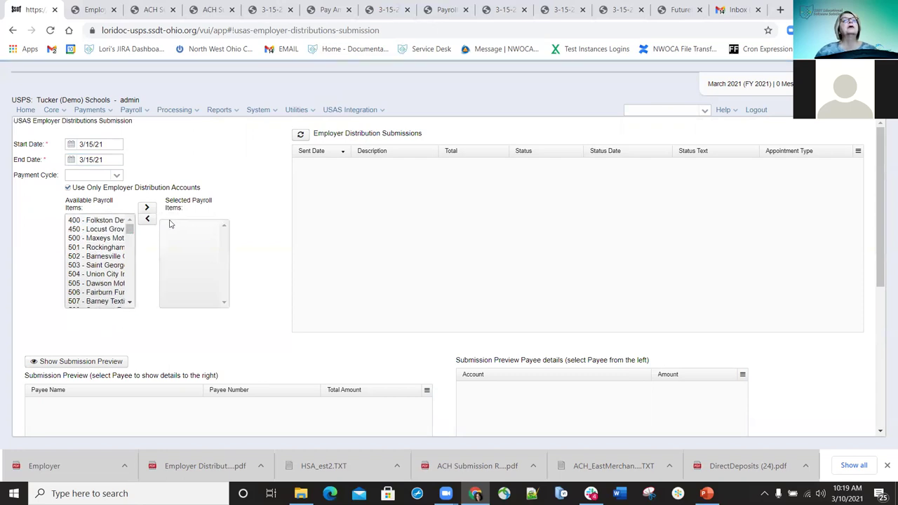
{"action": "left_click_drag", "start_coordinate": [132, 233], "coordinate": [129, 310]}
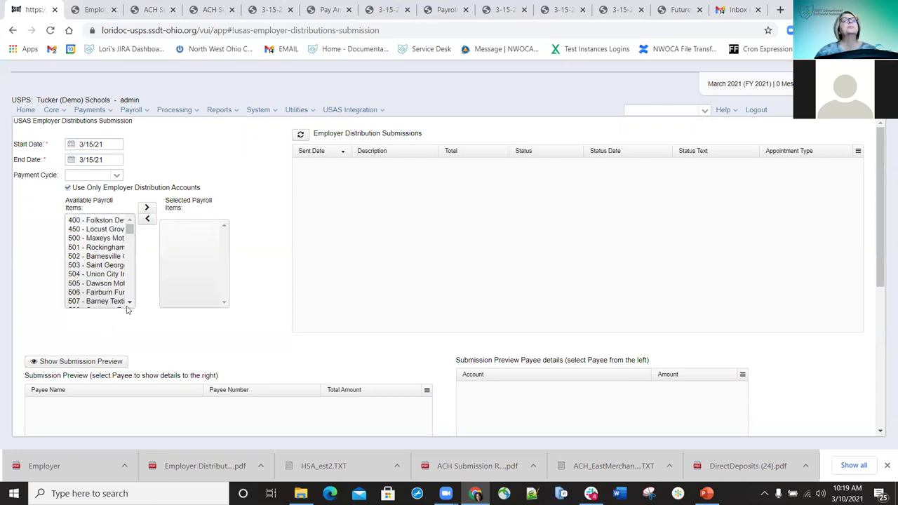
{"action": "double_click", "coordinate": [84, 292]}
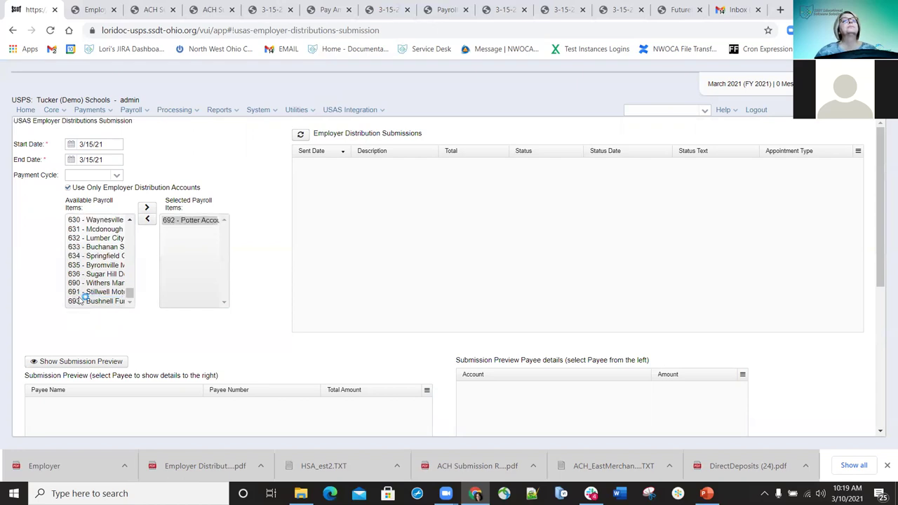
{"action": "left_click", "coordinate": [66, 362]}
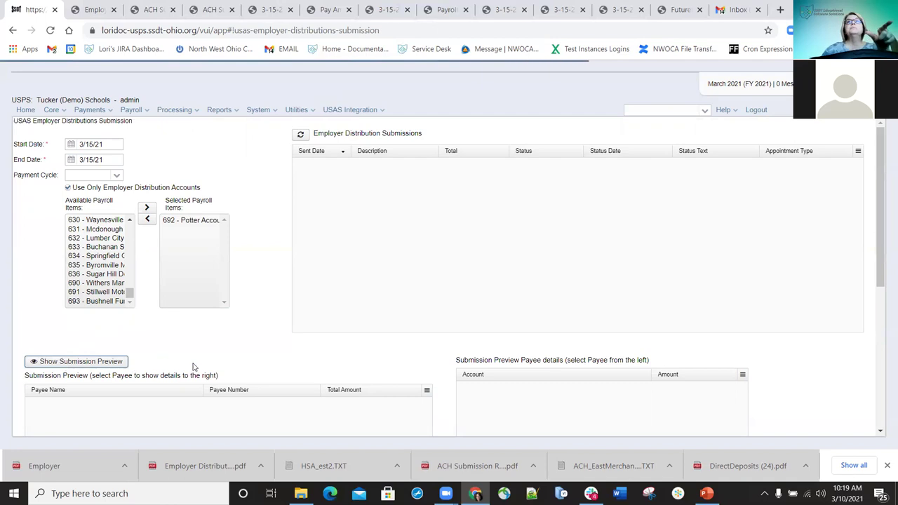
{"action": "scroll", "coordinate": [414, 345], "scroll_direction": "down", "scroll_amount": 3}
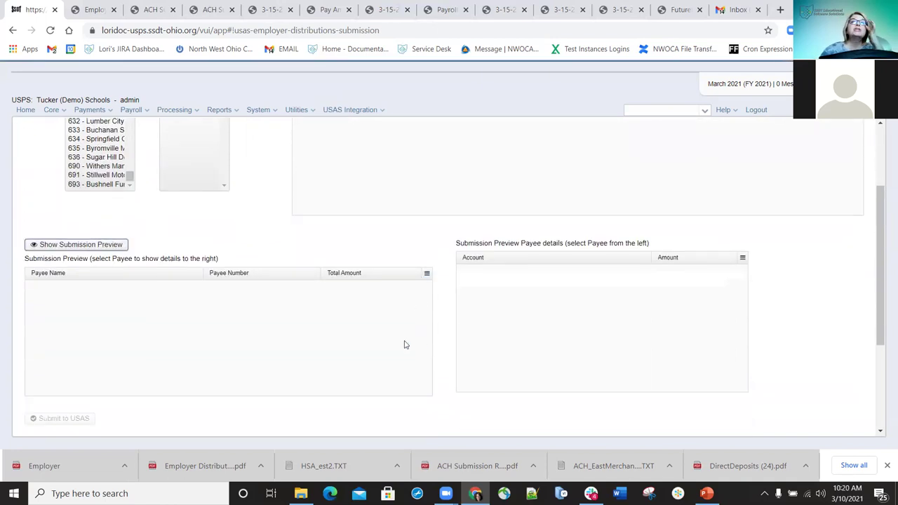
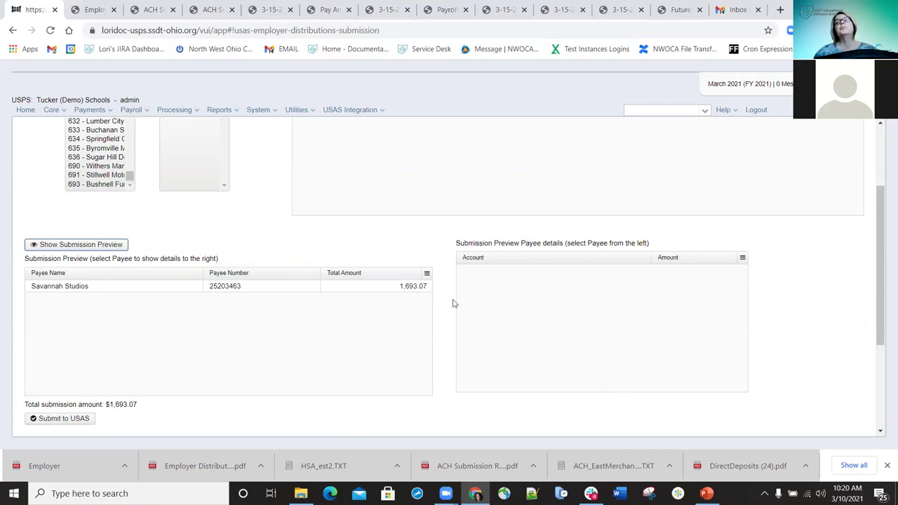
Open the Employer Retirement Share Submission page under USAS Integration
{"action": "scroll", "coordinate": [117, 230], "scroll_direction": "up", "scroll_amount": 3}
{"action": "scroll", "coordinate": [344, 253], "scroll_direction": "up", "scroll_amount": 1}
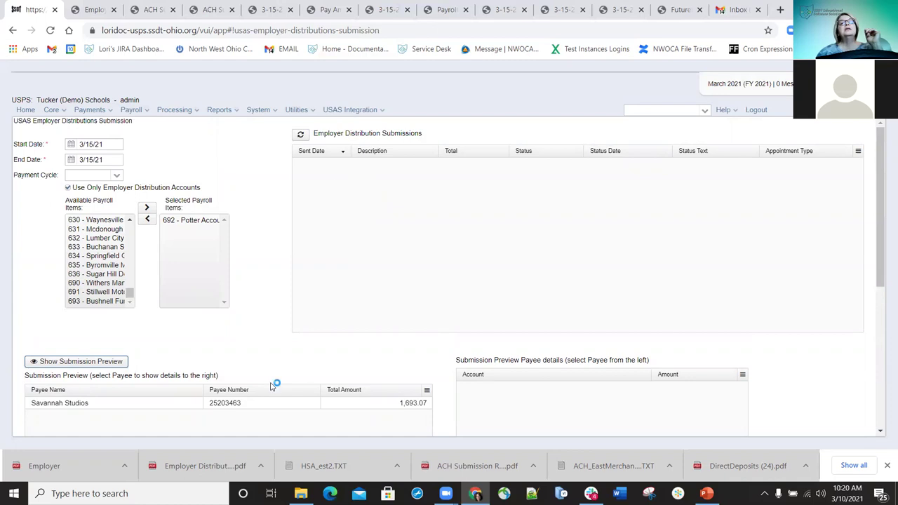
{"action": "scroll", "coordinate": [110, 366], "scroll_direction": "down", "scroll_amount": 3}
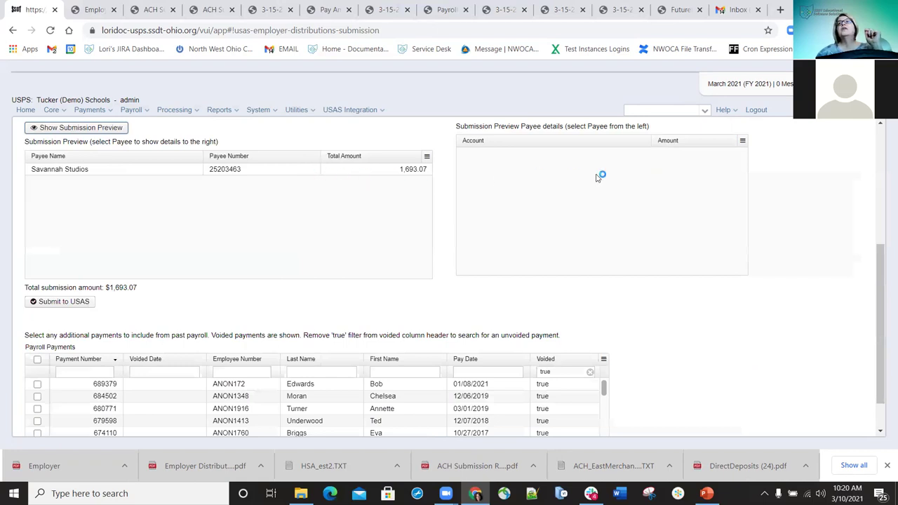
{"action": "scroll", "coordinate": [687, 177], "scroll_direction": "up", "scroll_amount": 3}
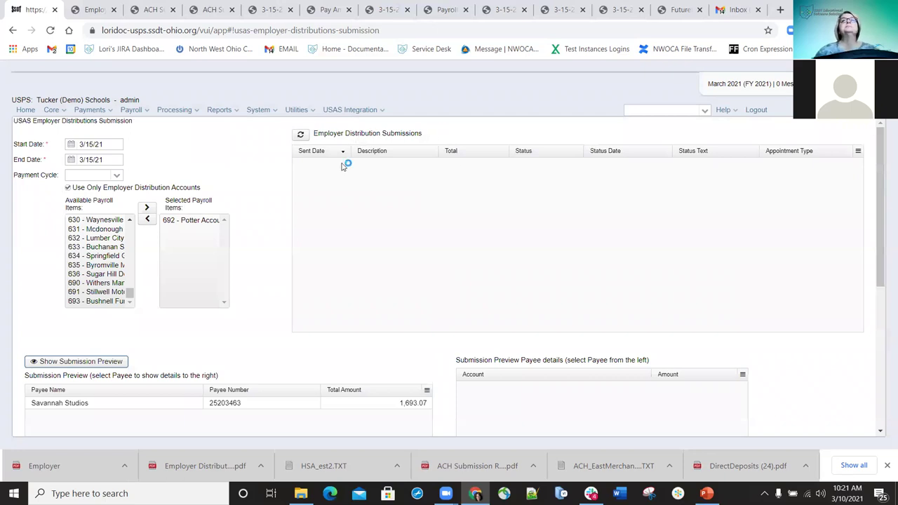
{"action": "left_click", "coordinate": [384, 112]}
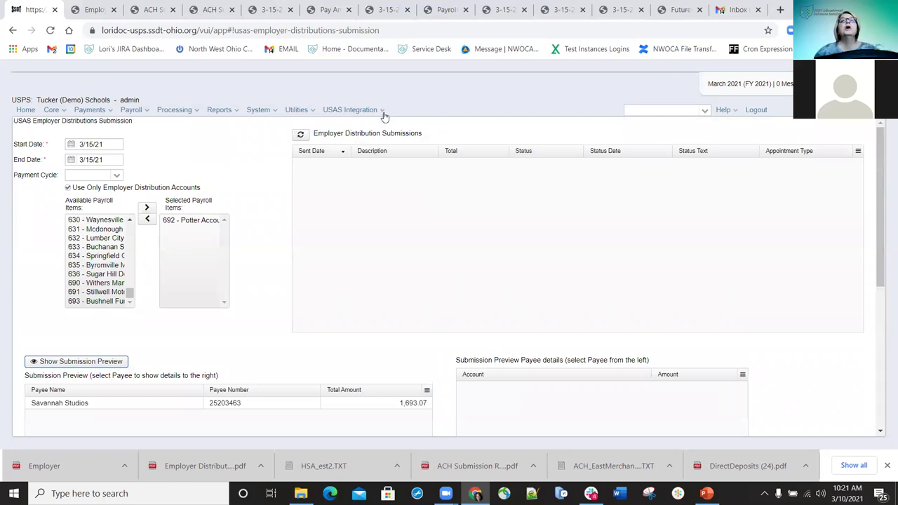
{"action": "left_click", "coordinate": [374, 143]}
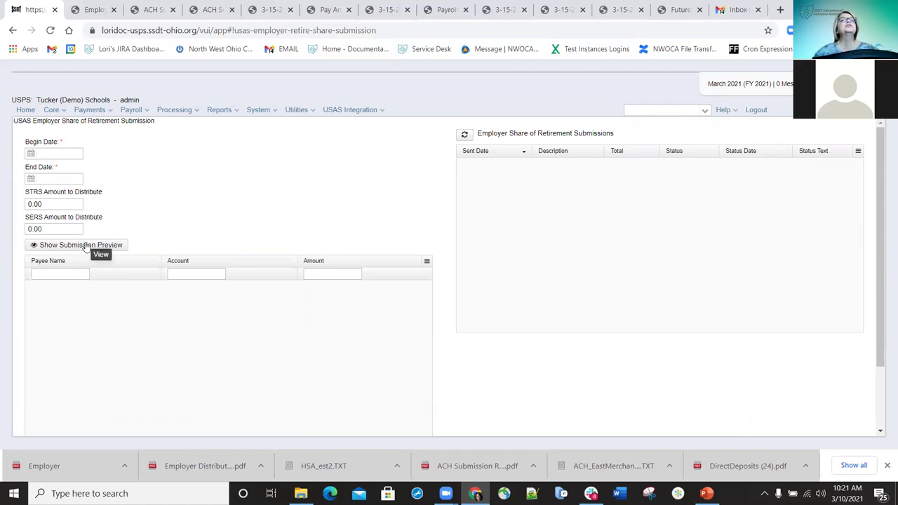
{"action": "left_click", "coordinate": [85, 245]}
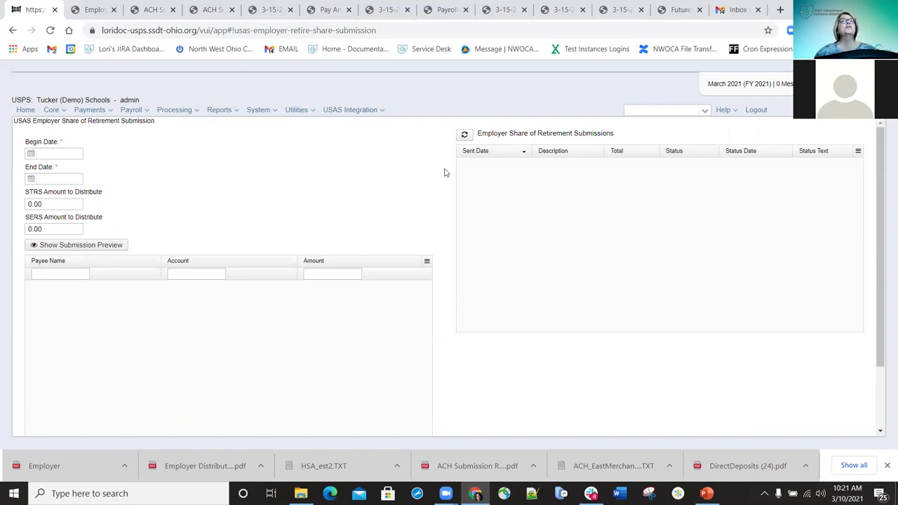
Enter 3/15/21 as begin and end dates and 5000 for both STRS and SERS amounts
{"action": "left_click", "coordinate": [59, 153]}
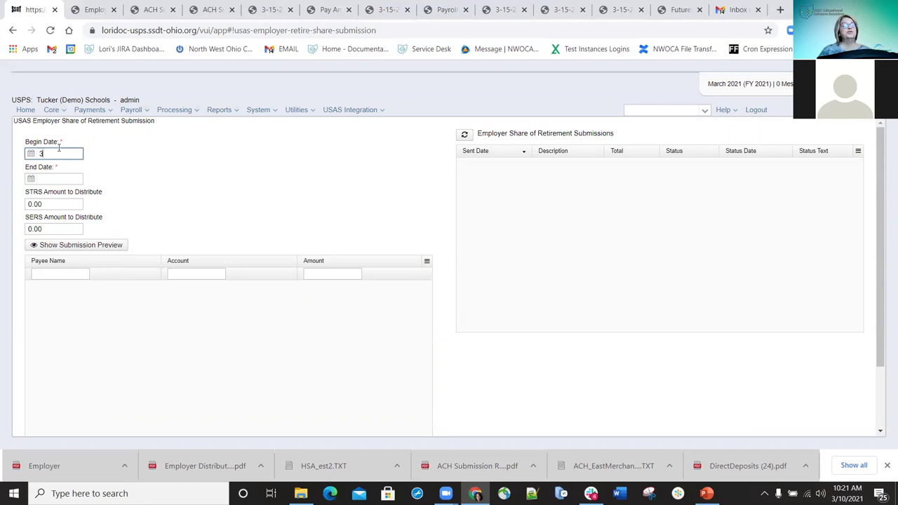
{"action": "type", "text": "3/15/21"}
{"action": "key", "text": "Tab"}
{"action": "type", "text": "3/15/21"}
{"action": "left_click", "coordinate": [58, 208]}
{"action": "key", "text": "ctrl+a"}
{"action": "type", "text": "5000"}
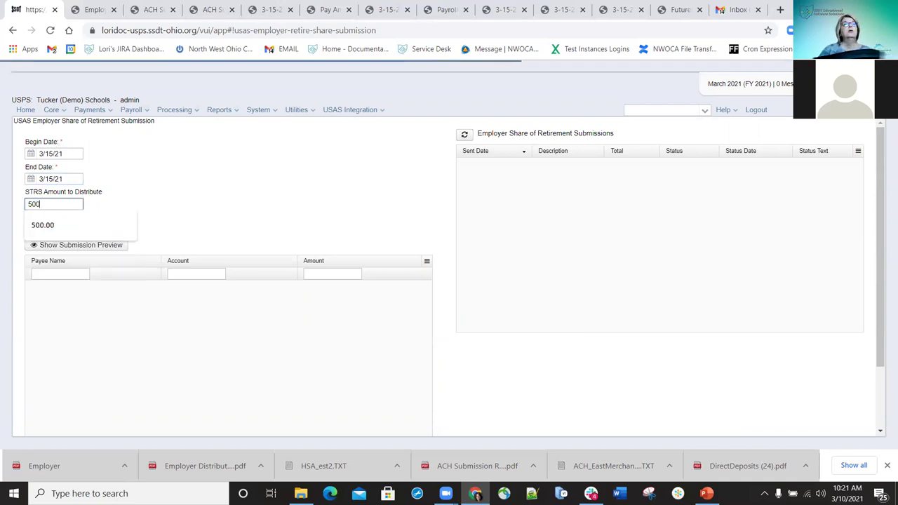
{"action": "key", "text": "Tab"}
{"action": "type", "text": "5000"}
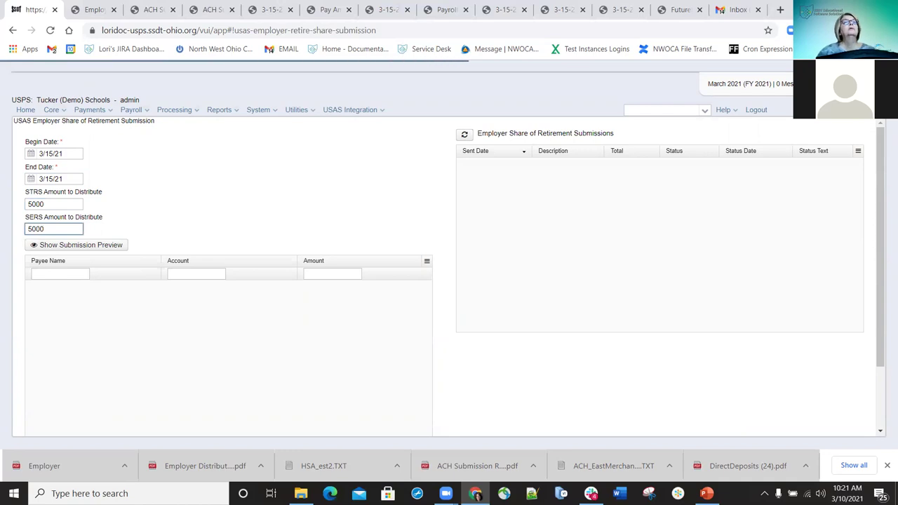
{"action": "left_click", "coordinate": [84, 242]}
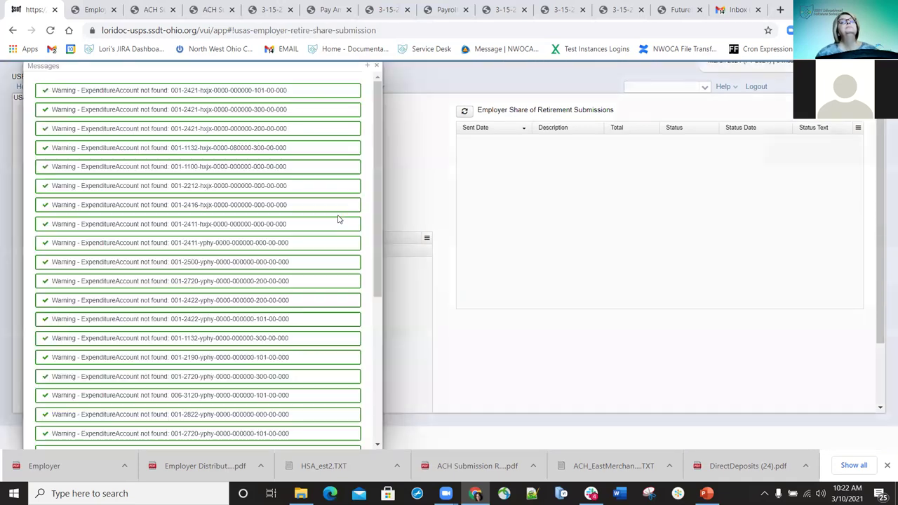
{"action": "left_click", "coordinate": [378, 66]}
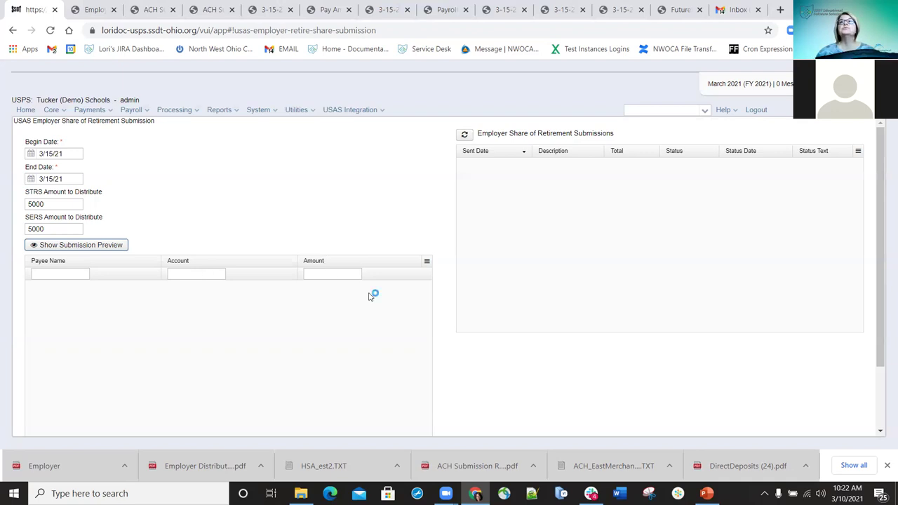
{"action": "left_click", "coordinate": [79, 465]}
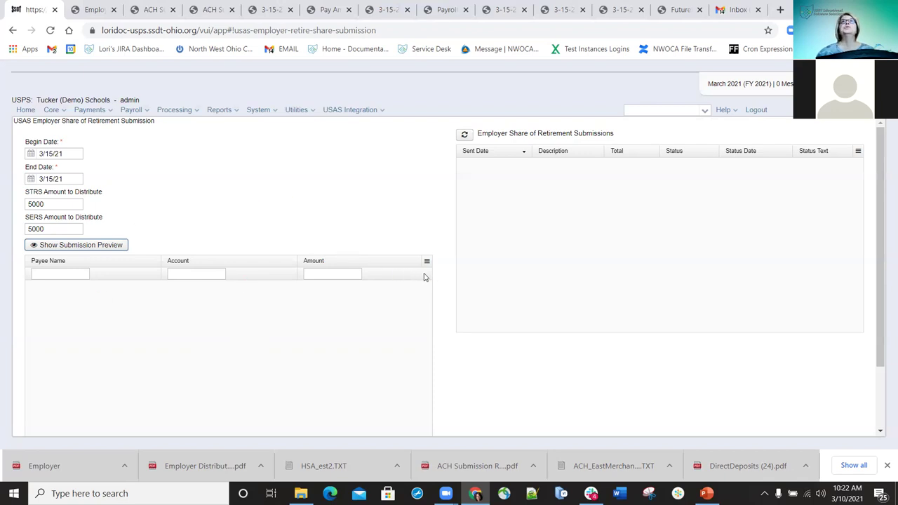
{"action": "scroll", "coordinate": [337, 305], "scroll_direction": "down", "scroll_amount": 2}
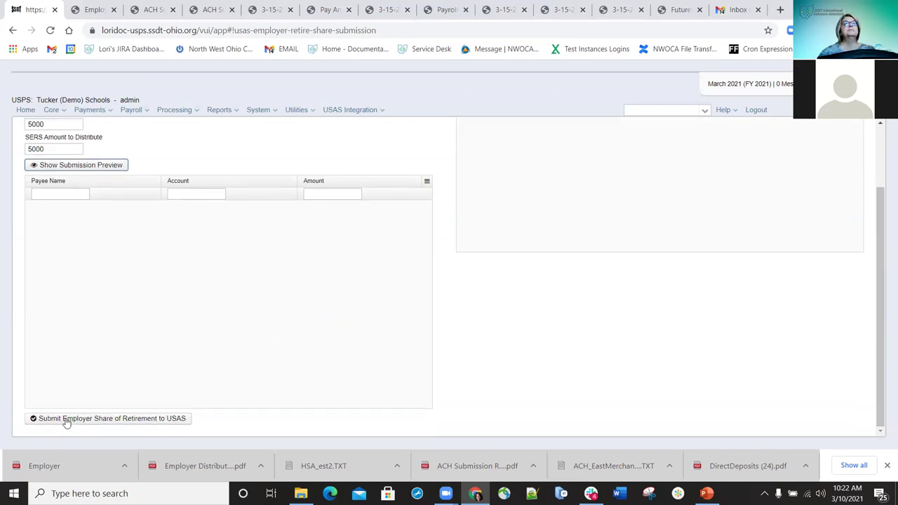
{"action": "scroll", "coordinate": [491, 260], "scroll_direction": "up", "scroll_amount": 2}
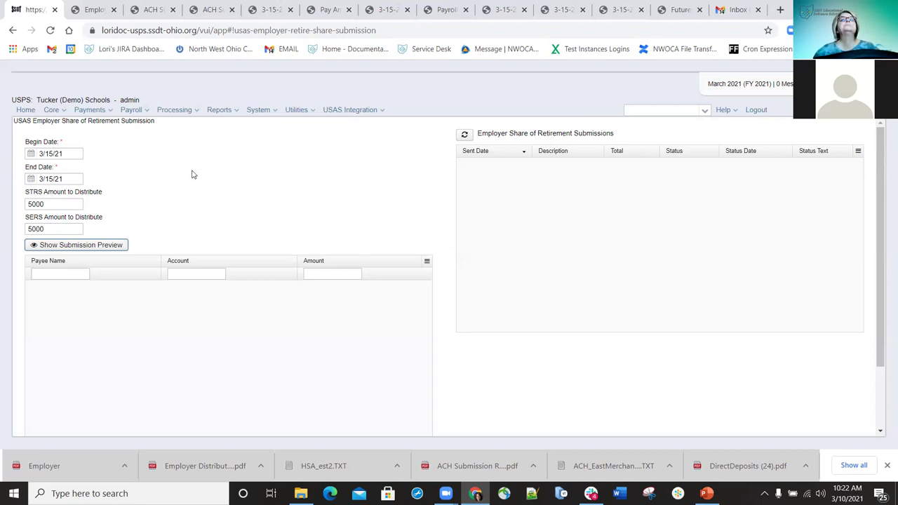
Open Post to USAS for the 3-15-21 PAYROLL ($88,550.09, Not Sent) and review its accounts
{"action": "left_click", "coordinate": [383, 112]}
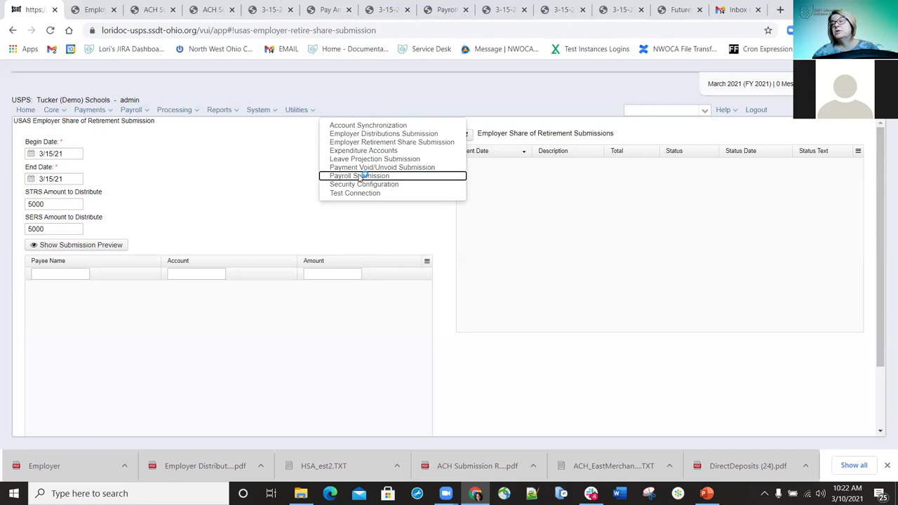
{"action": "left_click", "coordinate": [359, 176]}
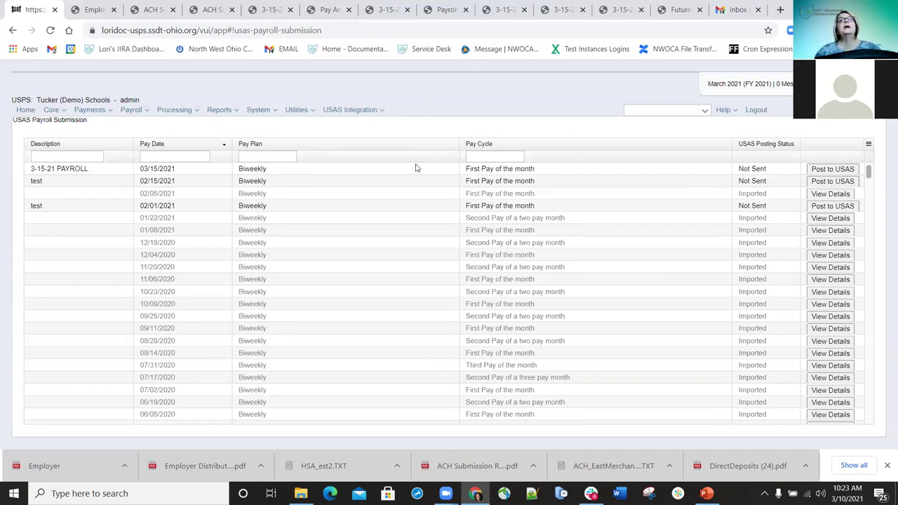
{"action": "left_click", "coordinate": [828, 169]}
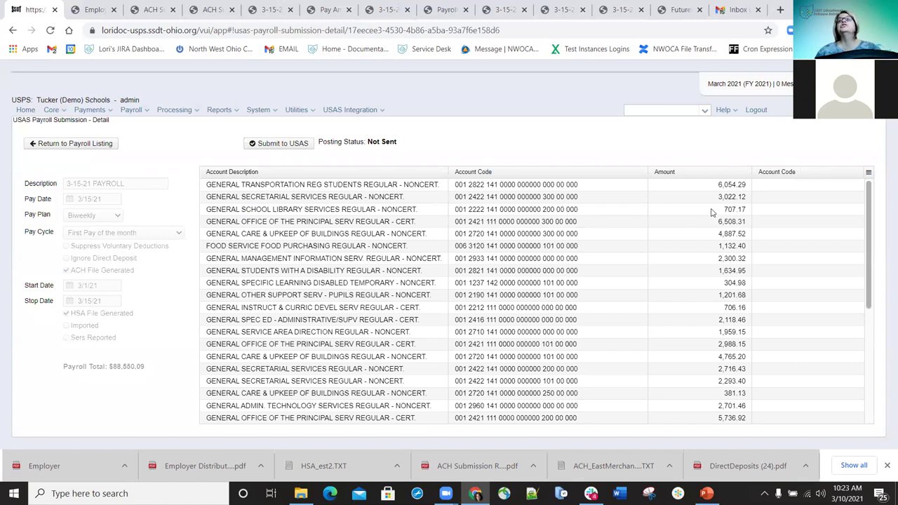
{"action": "scroll", "coordinate": [737, 287], "scroll_direction": "down", "scroll_amount": 1}
{"action": "scroll", "coordinate": [736, 286], "scroll_direction": "down", "scroll_amount": 2}
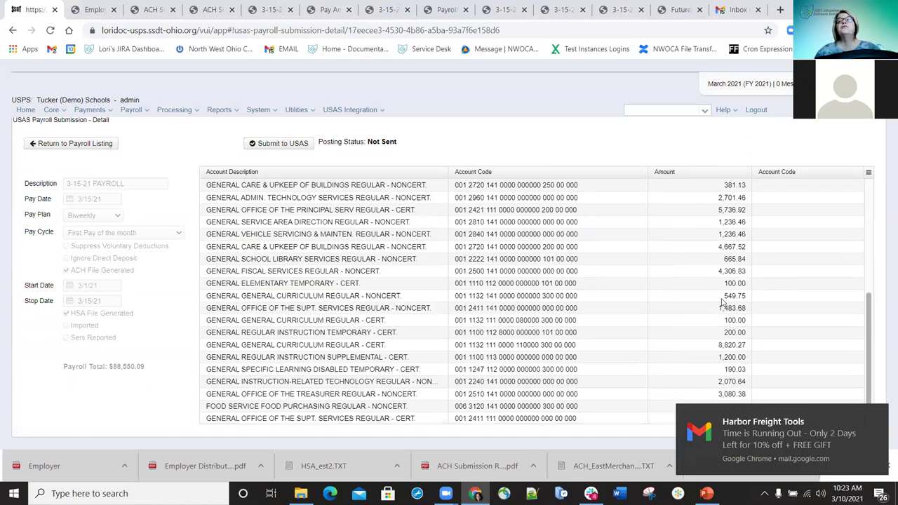
{"action": "scroll", "coordinate": [698, 281], "scroll_direction": "up", "scroll_amount": 3}
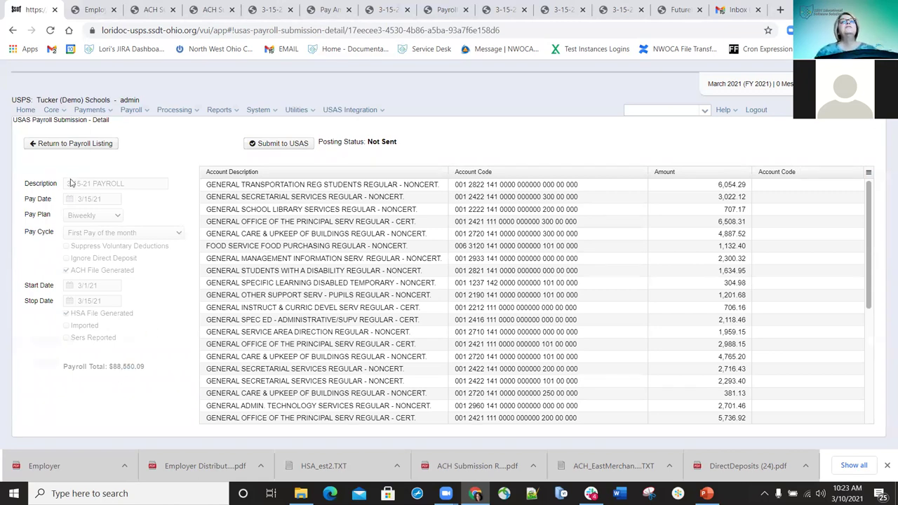
Submit the 3-15-21 PAYROLL to USAS and refresh Payroll Submission to confirm it is pending
{"action": "left_click", "coordinate": [287, 145]}
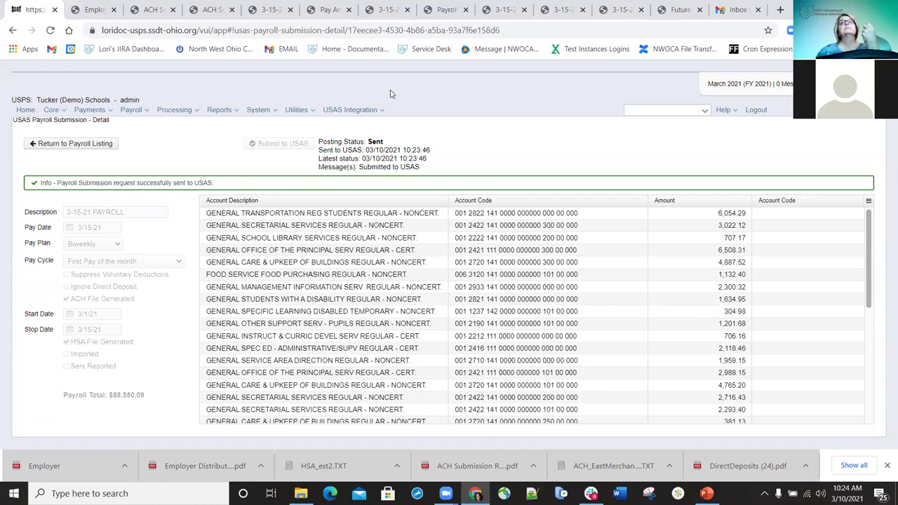
{"action": "left_click", "coordinate": [383, 112]}
{"action": "left_click", "coordinate": [538, 143]}
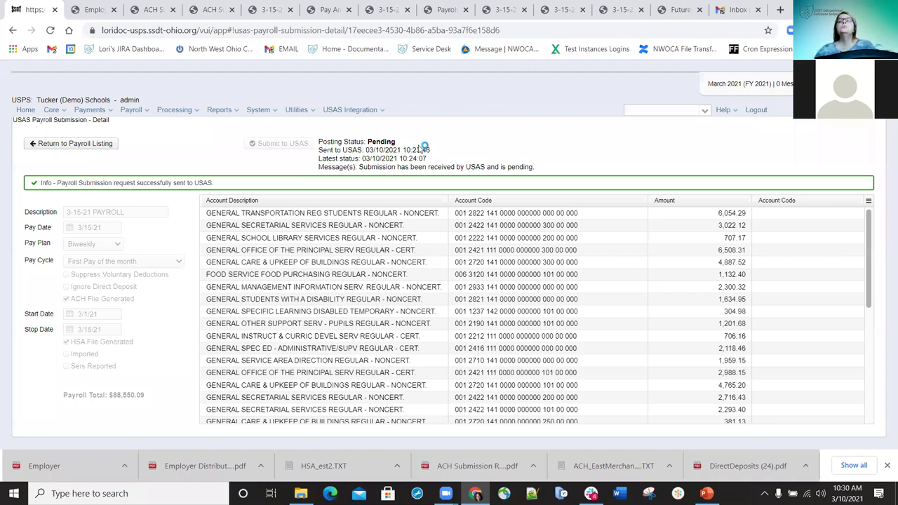
{"action": "left_click", "coordinate": [382, 112]}
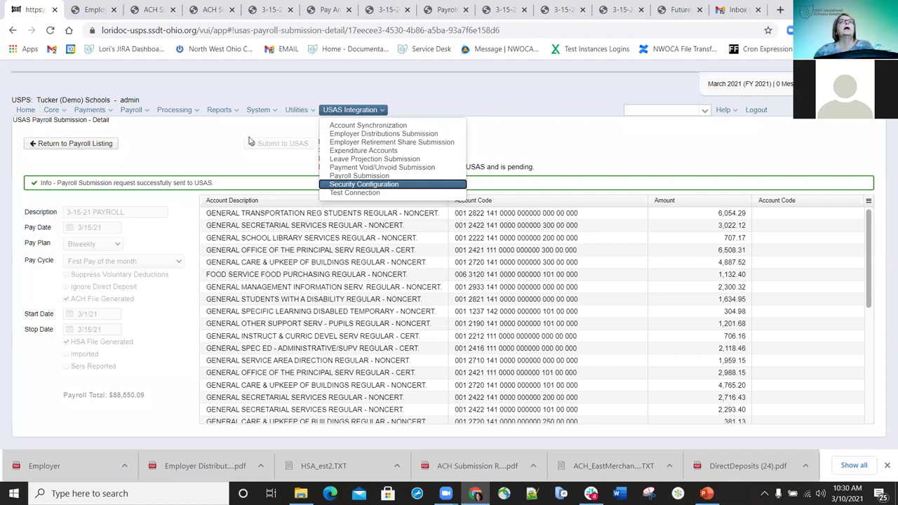
{"action": "left_click", "coordinate": [249, 136]}
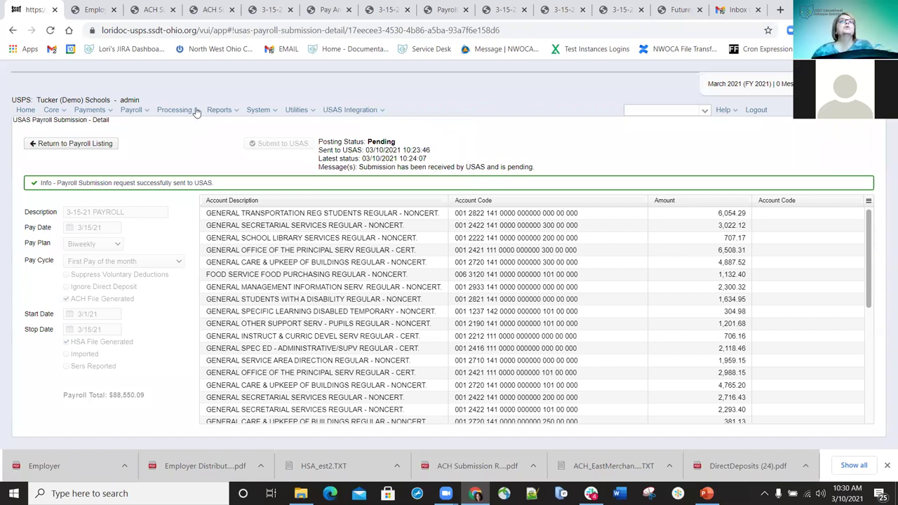
Go to Processing > Process Outstanding Payables for the Payables by Payee list
{"action": "left_click", "coordinate": [194, 110]}
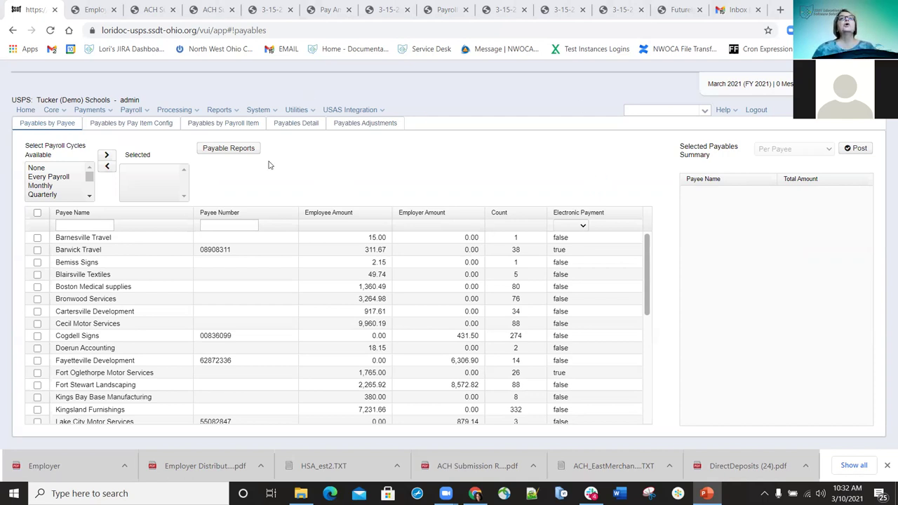
In Payable Reports, enable page break on payroll item code and select the Every Payroll cycle
{"action": "left_click", "coordinate": [229, 149]}
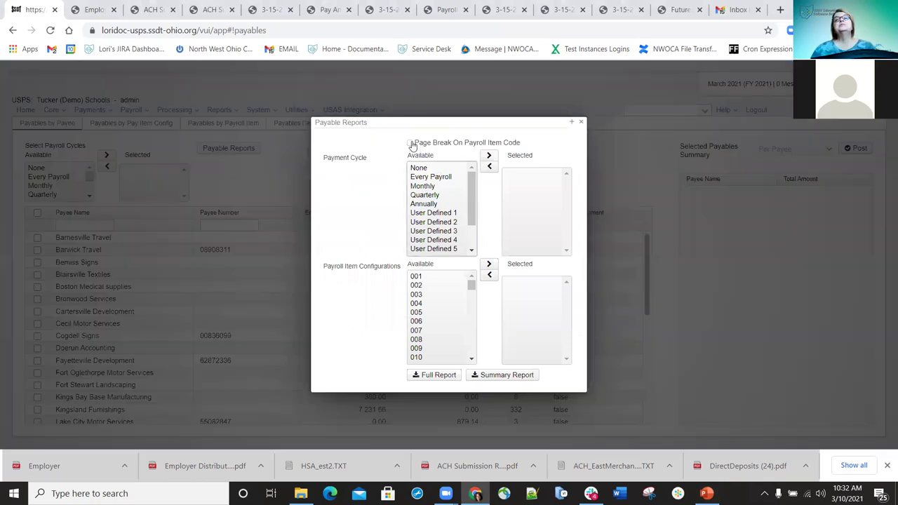
{"action": "left_click", "coordinate": [410, 143]}
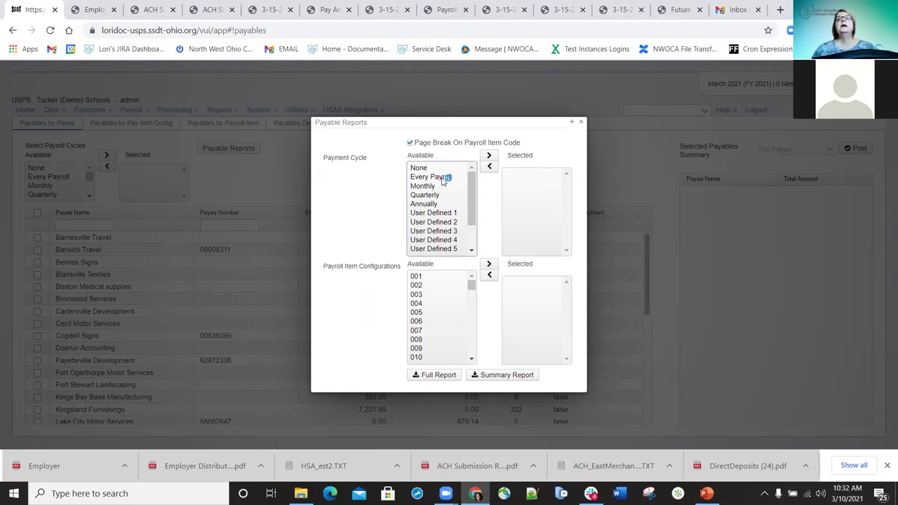
{"action": "double_click", "coordinate": [438, 176]}
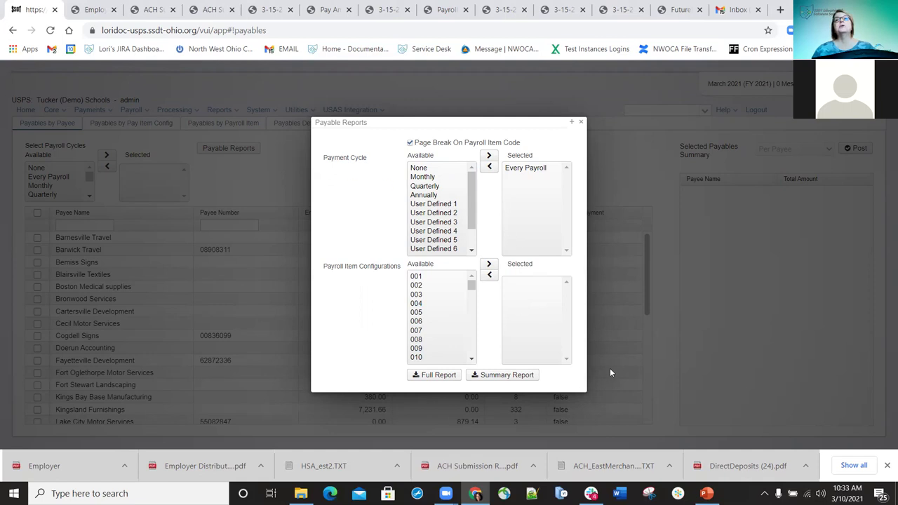
{"action": "left_click", "coordinate": [516, 379]}
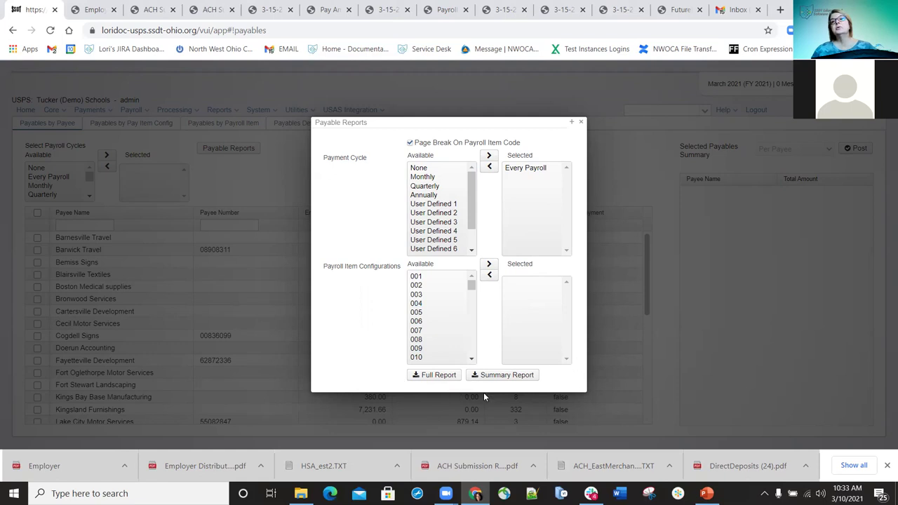
Generate the full report and save it to Downloads as Payables Detail Report (89)
{"action": "left_click", "coordinate": [431, 377]}
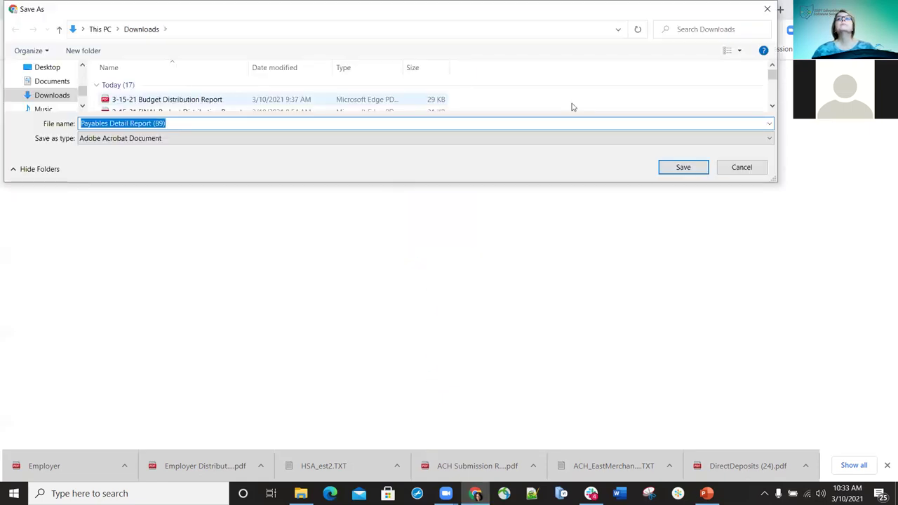
{"action": "left_click", "coordinate": [682, 167]}
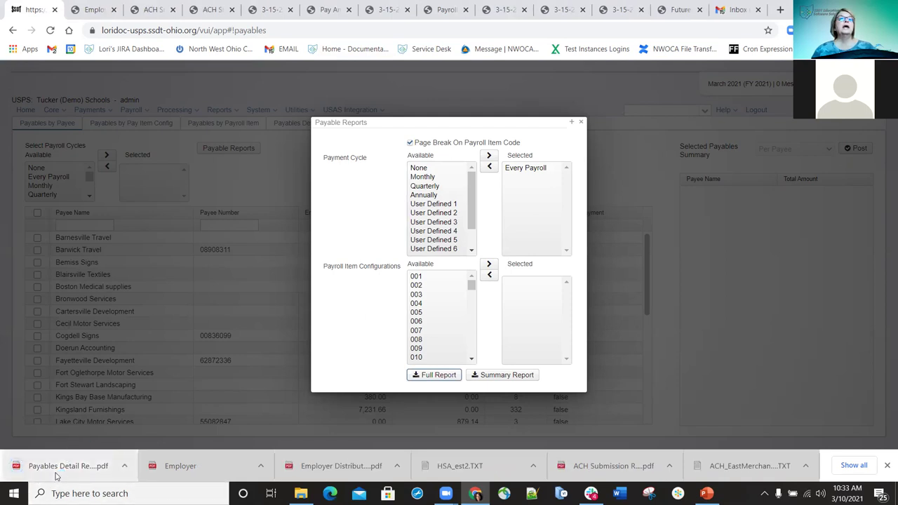
Open the 31-page Payables Detail Report PDF and scroll through each payee's employee amounts
{"action": "left_click", "coordinate": [56, 474]}
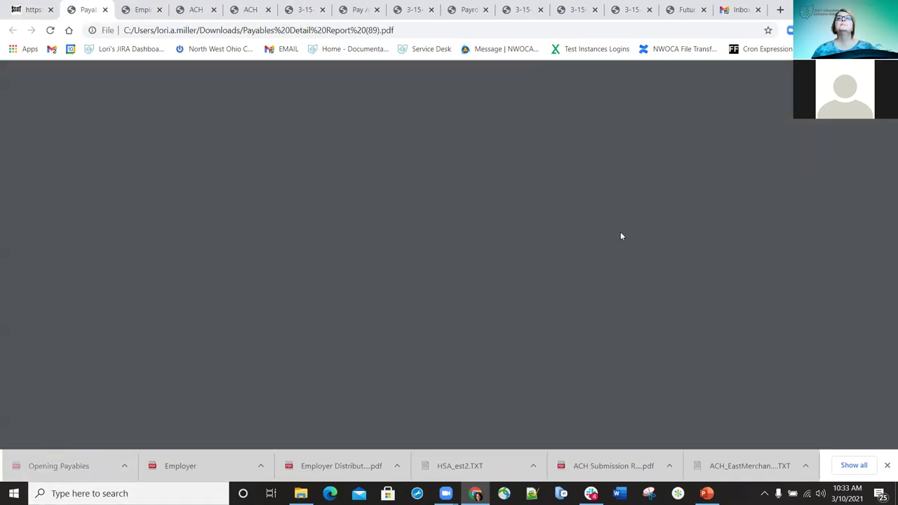
{"action": "scroll", "coordinate": [603, 237], "scroll_direction": "down", "scroll_amount": 7}
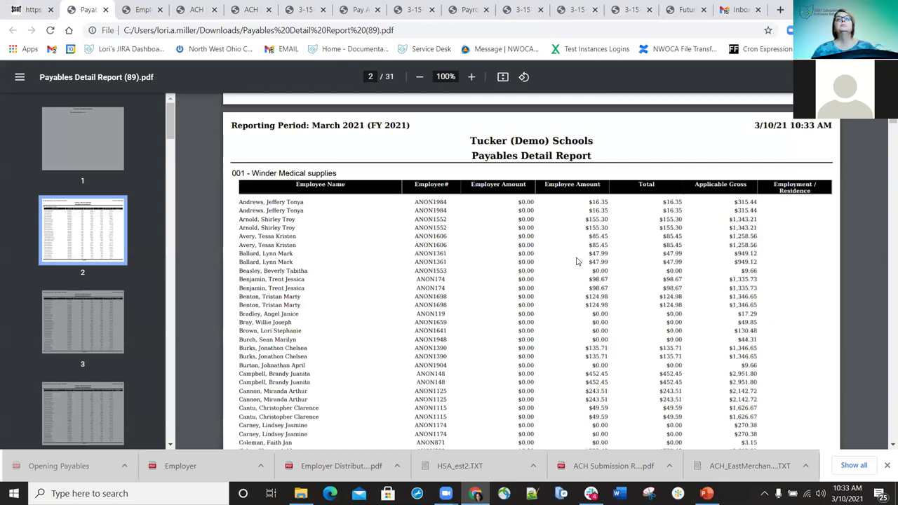
{"action": "scroll", "coordinate": [576, 261], "scroll_direction": "down", "scroll_amount": 20}
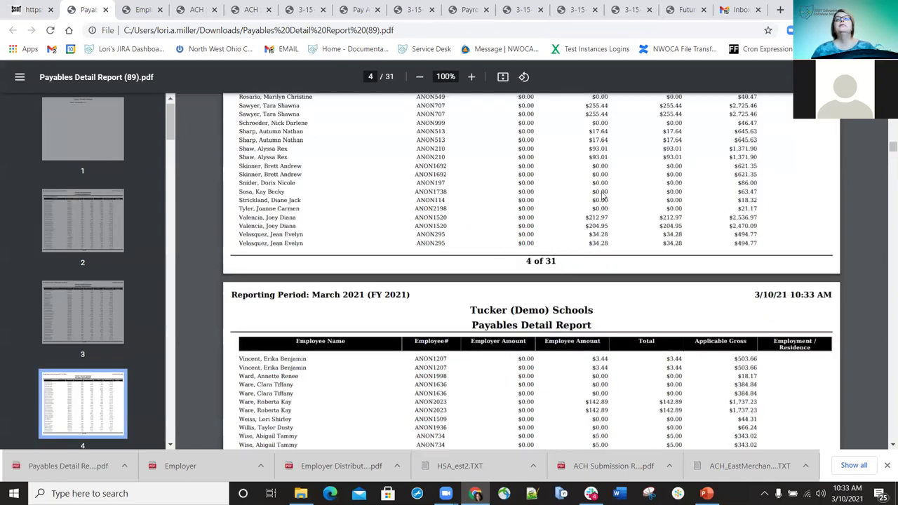
{"action": "scroll", "coordinate": [599, 274], "scroll_direction": "down", "scroll_amount": 8}
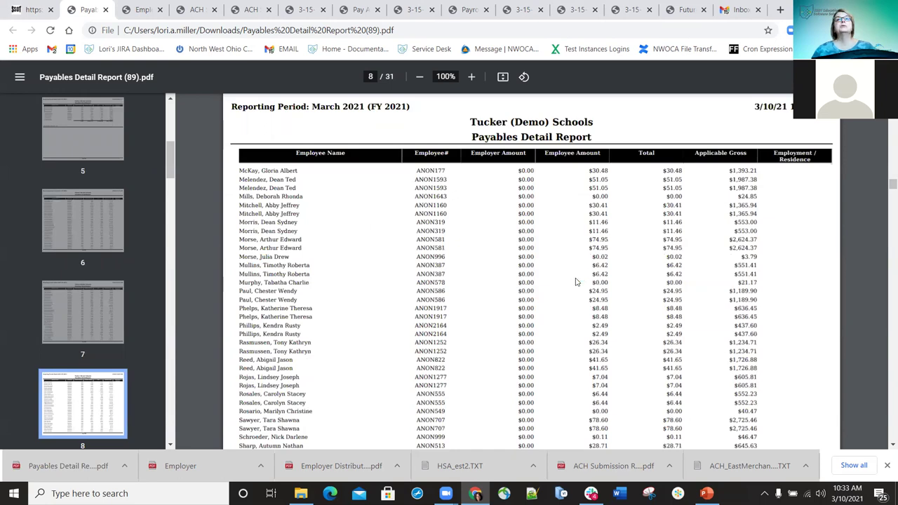
{"action": "scroll", "coordinate": [575, 281], "scroll_direction": "down", "scroll_amount": 20}
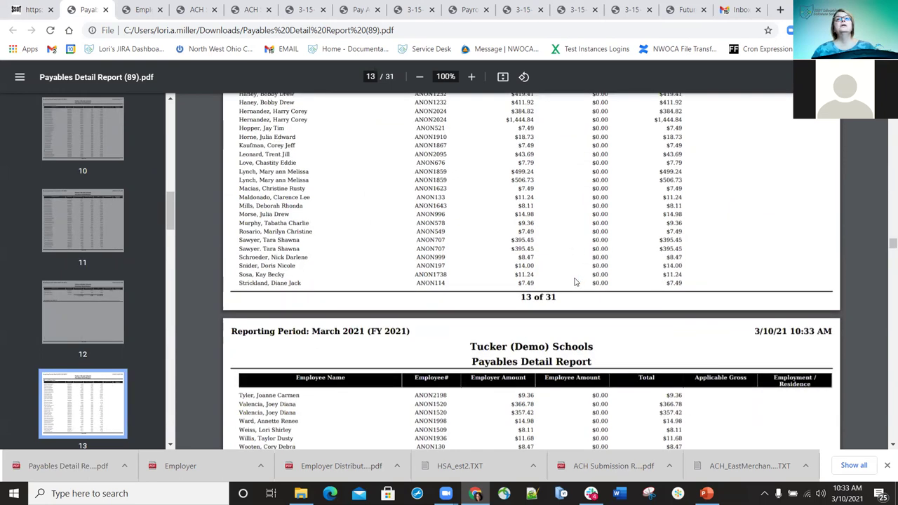
{"action": "scroll", "coordinate": [575, 283], "scroll_direction": "down", "scroll_amount": 8}
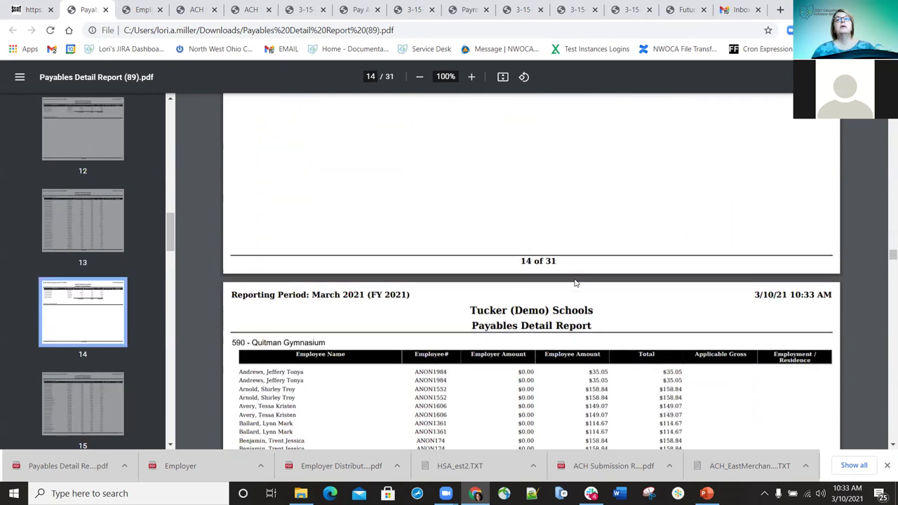
{"action": "scroll", "coordinate": [573, 283], "scroll_direction": "down", "scroll_amount": 15}
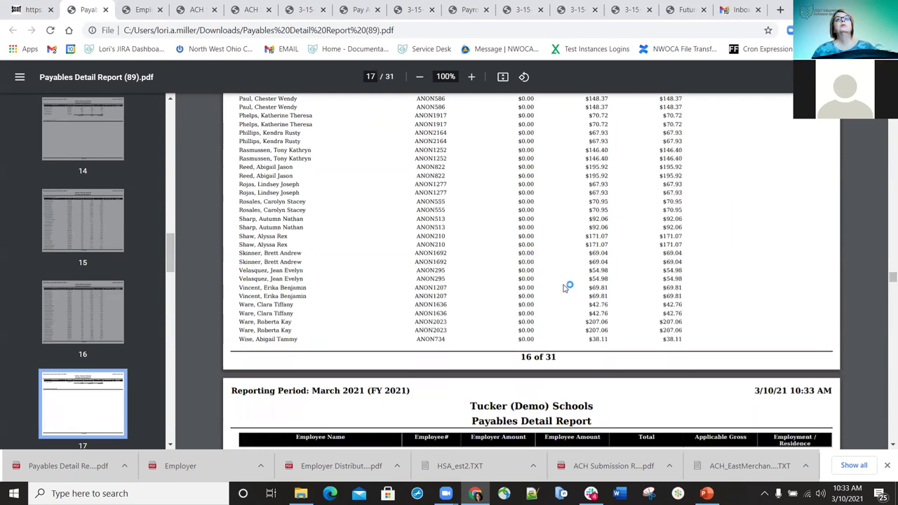
{"action": "scroll", "coordinate": [563, 288], "scroll_direction": "down", "scroll_amount": 20}
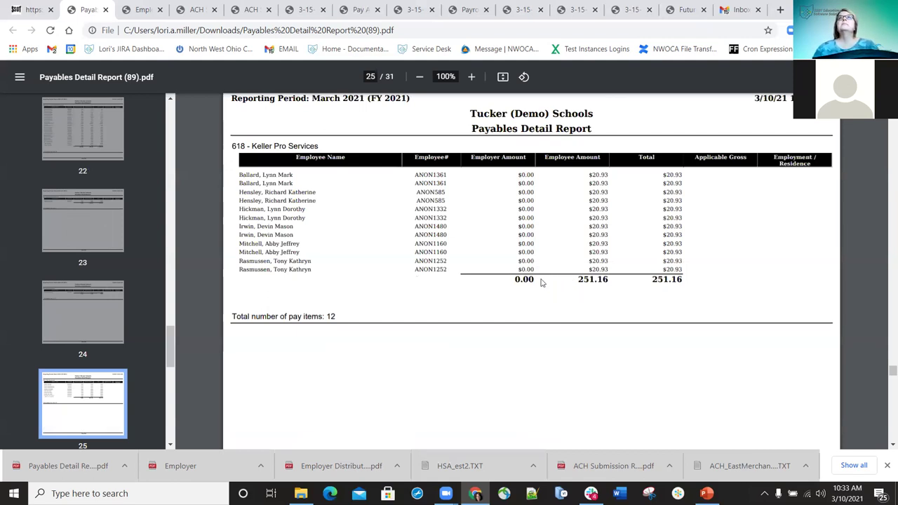
{"action": "scroll", "coordinate": [527, 240], "scroll_direction": "down", "scroll_amount": 15}
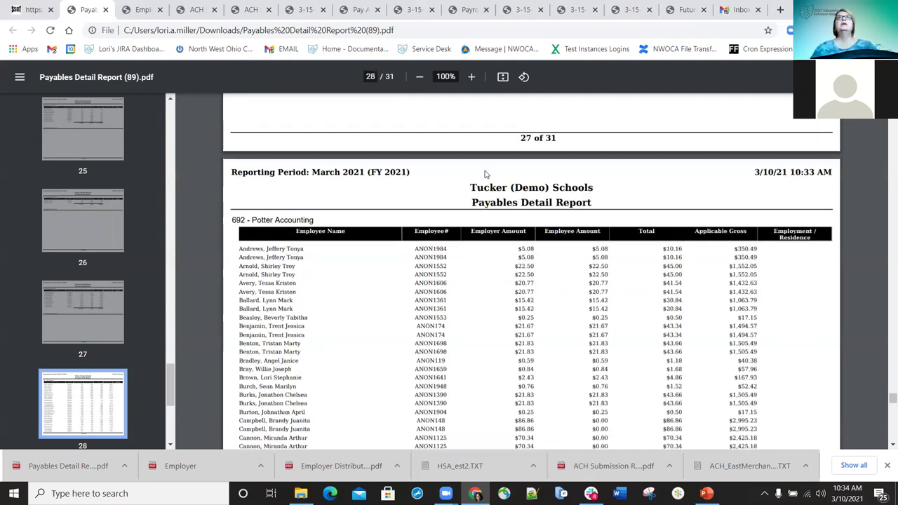
{"action": "scroll", "coordinate": [484, 174], "scroll_direction": "up", "scroll_amount": 5}
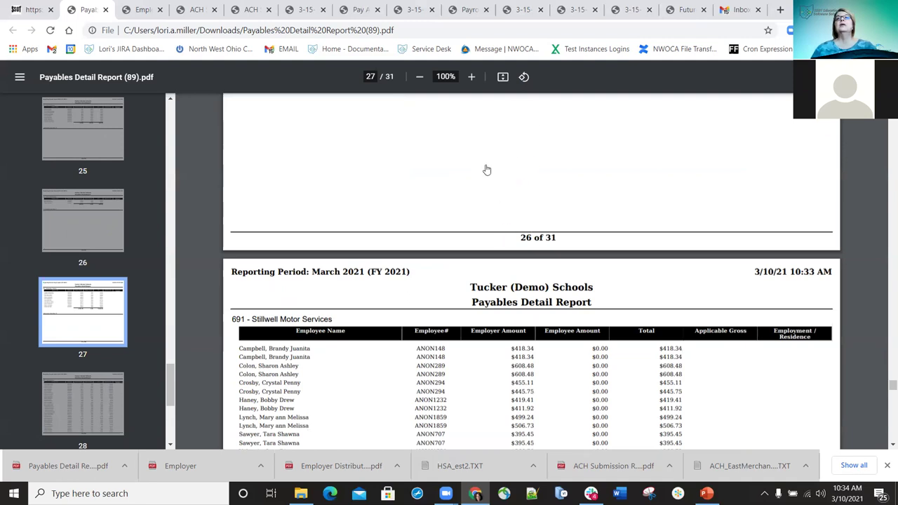
{"action": "key", "text": "ctrl+shift+Tab"}
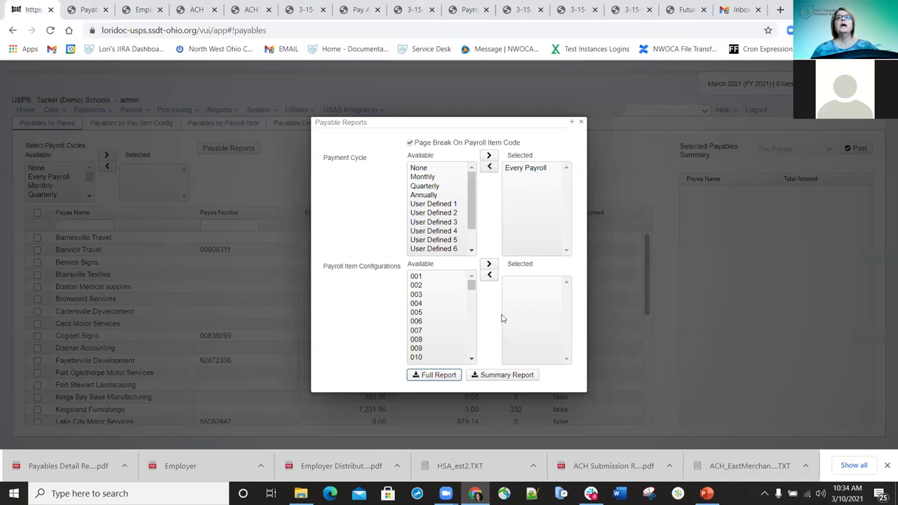
{"action": "left_click", "coordinate": [435, 375]}
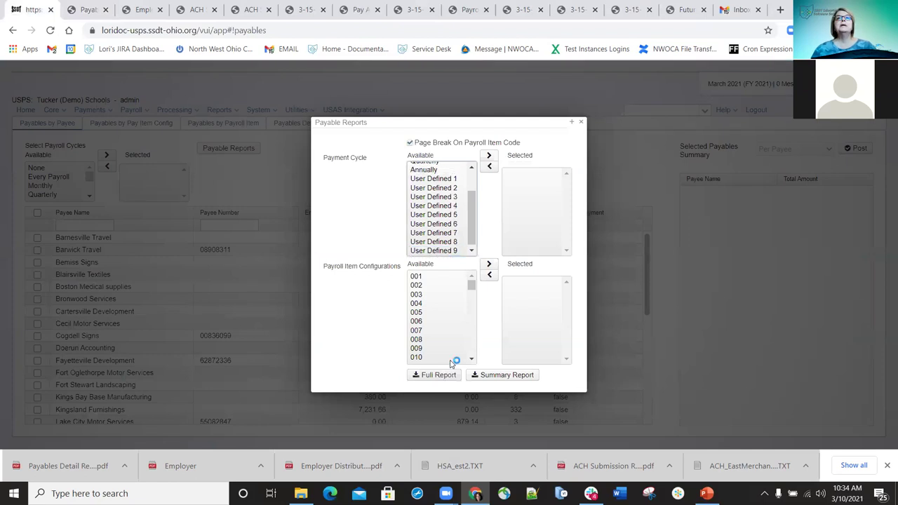
{"action": "left_click", "coordinate": [418, 295]}
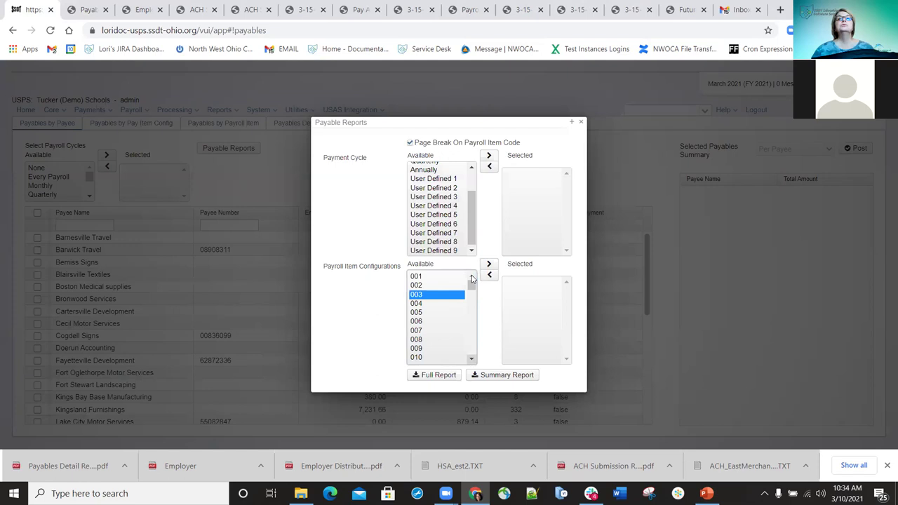
{"action": "scroll", "coordinate": [462, 309], "scroll_direction": "down", "scroll_amount": 3}
{"action": "left_click_drag", "start_coordinate": [419, 334], "coordinate": [418, 277]}
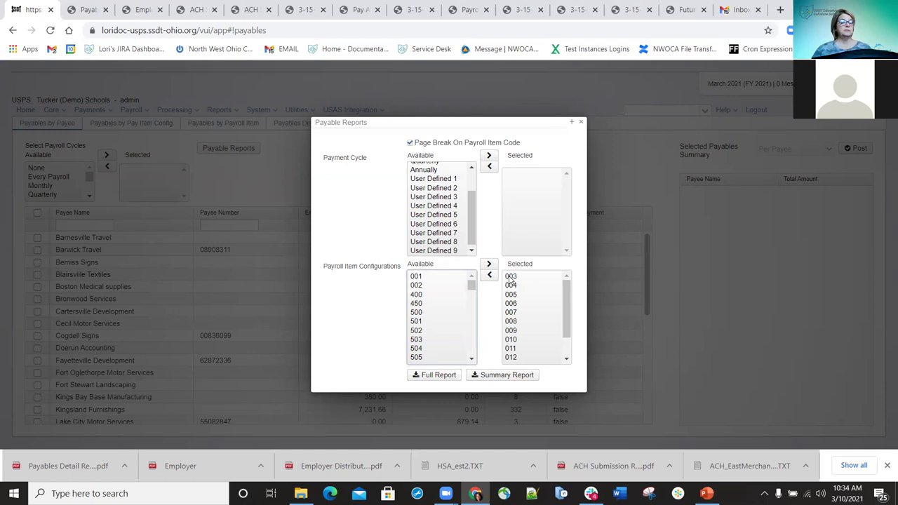
{"action": "left_click", "coordinate": [511, 280]}
{"action": "scroll", "coordinate": [554, 354], "scroll_direction": "down", "scroll_amount": 2}
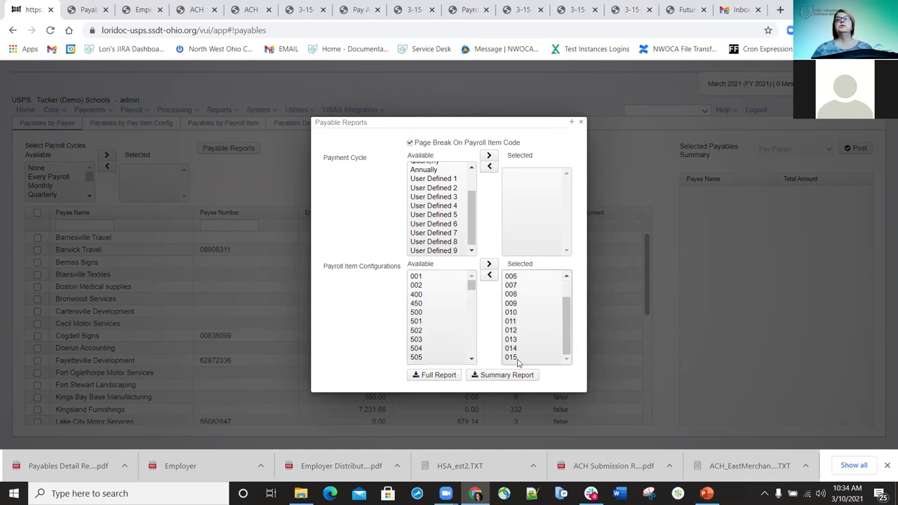
{"action": "left_click", "coordinate": [518, 360], "text": "shift"}
{"action": "left_click", "coordinate": [489, 274]}
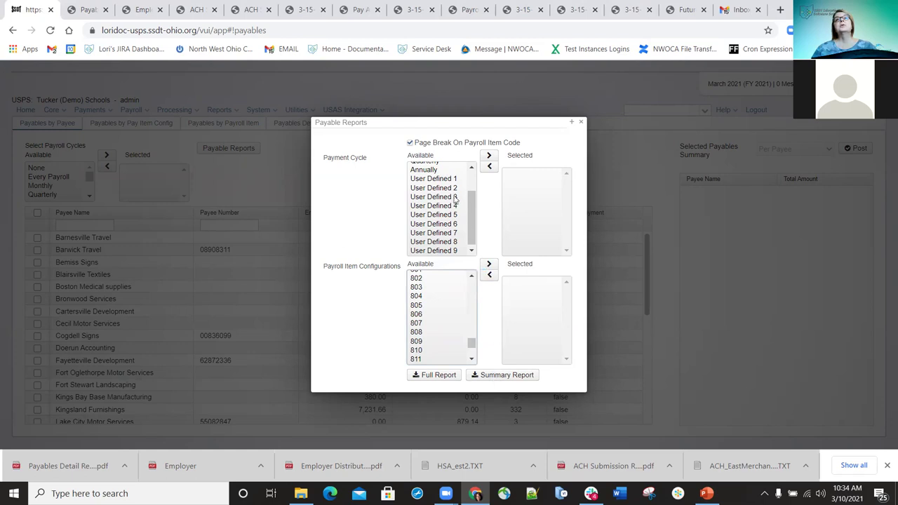
{"action": "scroll", "coordinate": [435, 179], "scroll_direction": "up", "scroll_amount": 2}
{"action": "double_click", "coordinate": [435, 176]}
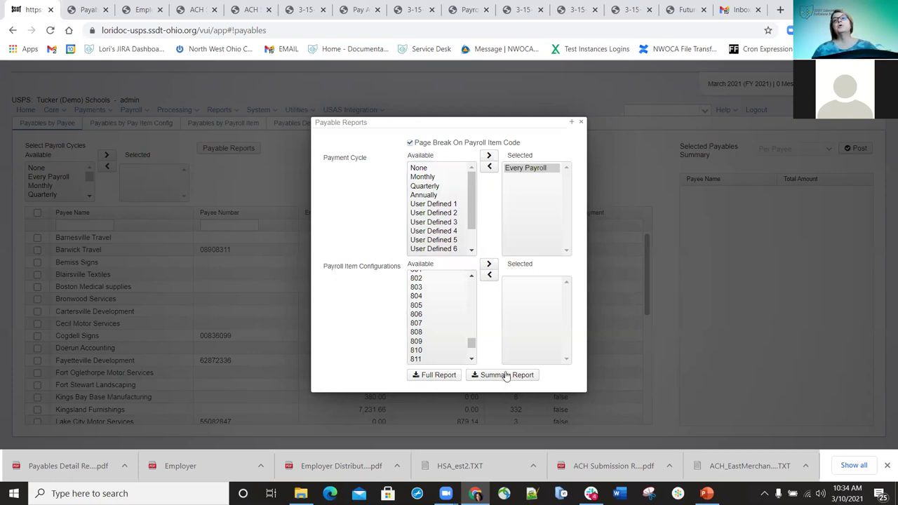
Generate and save Payables Summary Report (7).pdf, view it, then return to the report options
{"action": "left_click", "coordinate": [506, 376]}
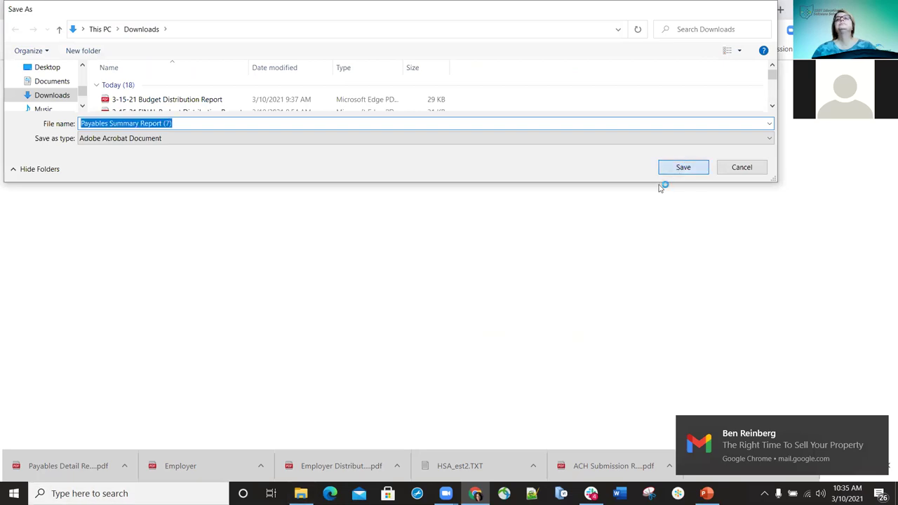
{"action": "left_click", "coordinate": [675, 168]}
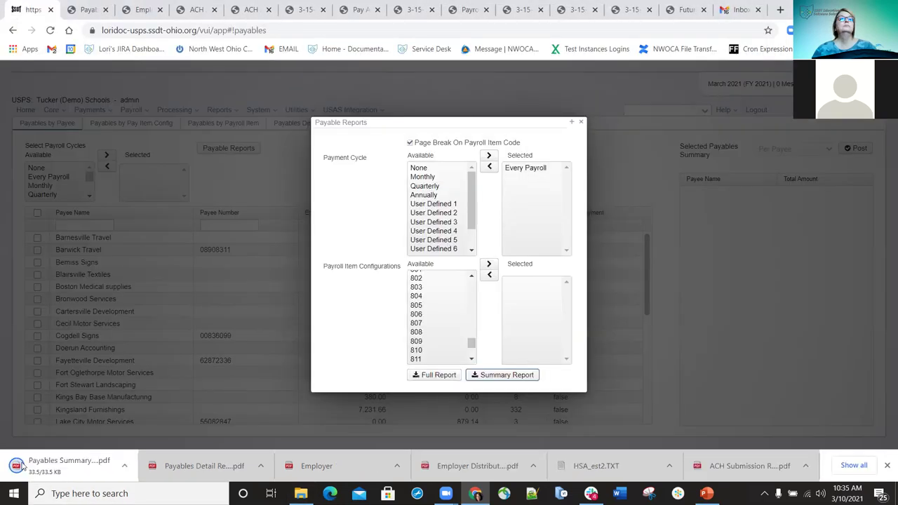
{"action": "left_click", "coordinate": [81, 455]}
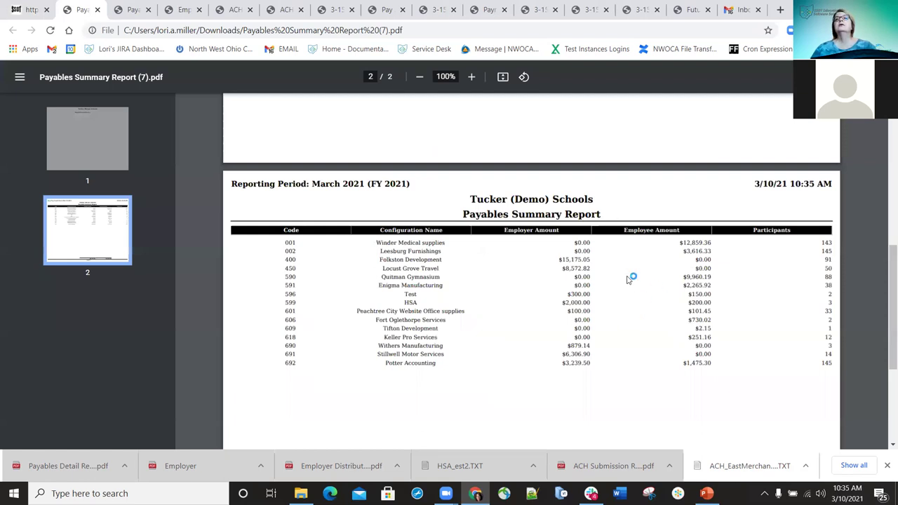
{"action": "scroll", "coordinate": [628, 275], "scroll_direction": "down", "scroll_amount": 1}
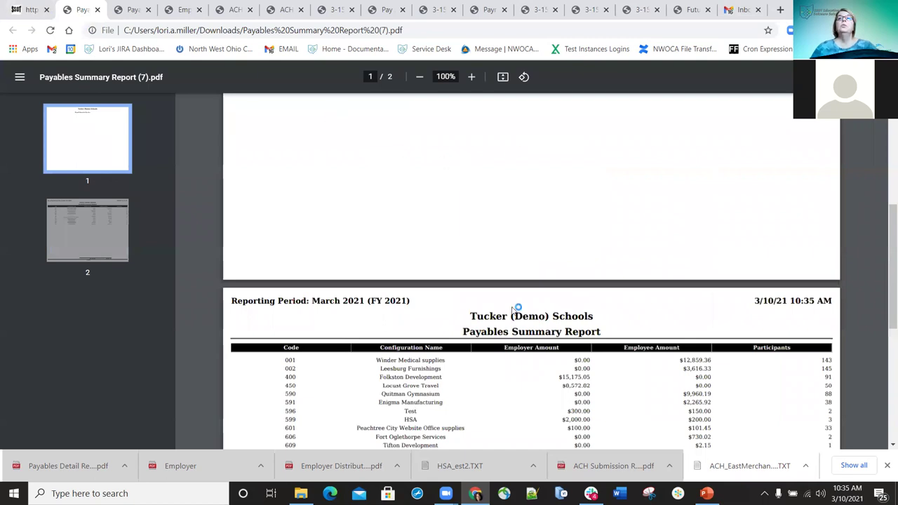
{"action": "key", "text": "alt+Tab"}
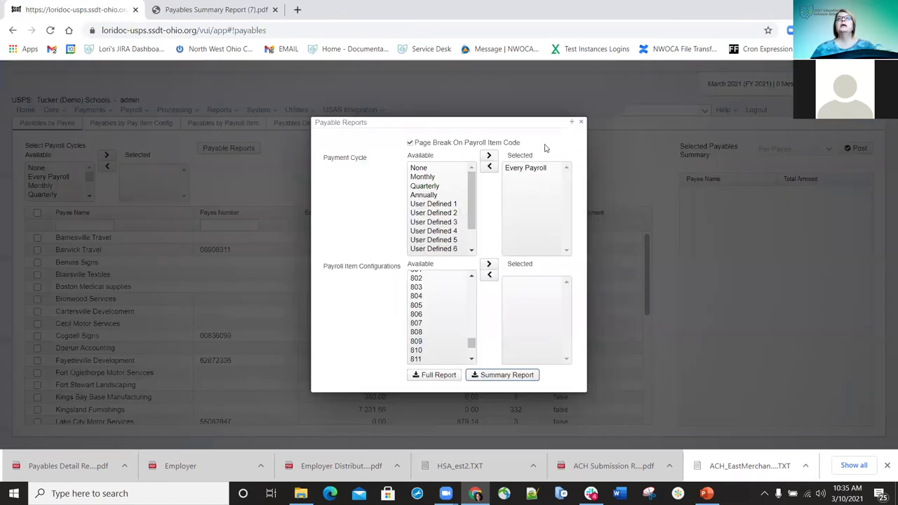
Close the report options and view the Payables by Pay Item Config, then Payables by Payroll Item breakdowns
{"action": "left_click", "coordinate": [582, 124]}
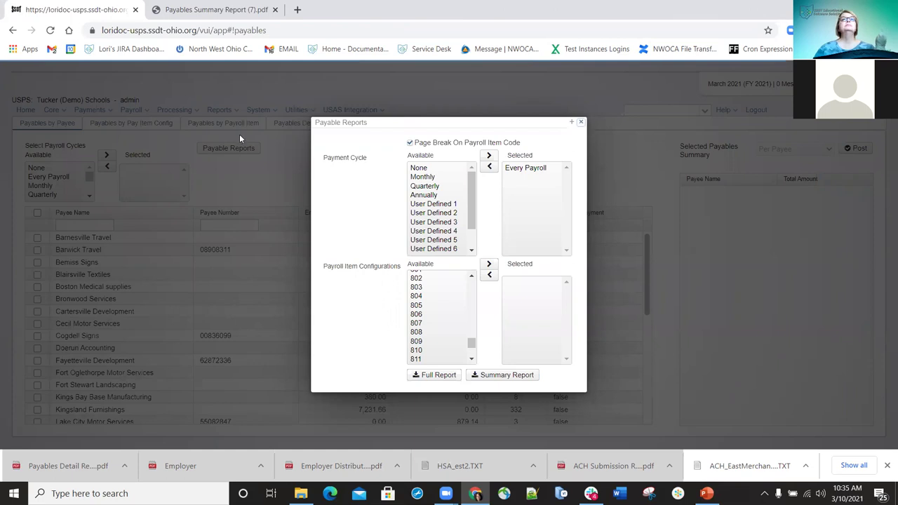
{"action": "left_click", "coordinate": [584, 123]}
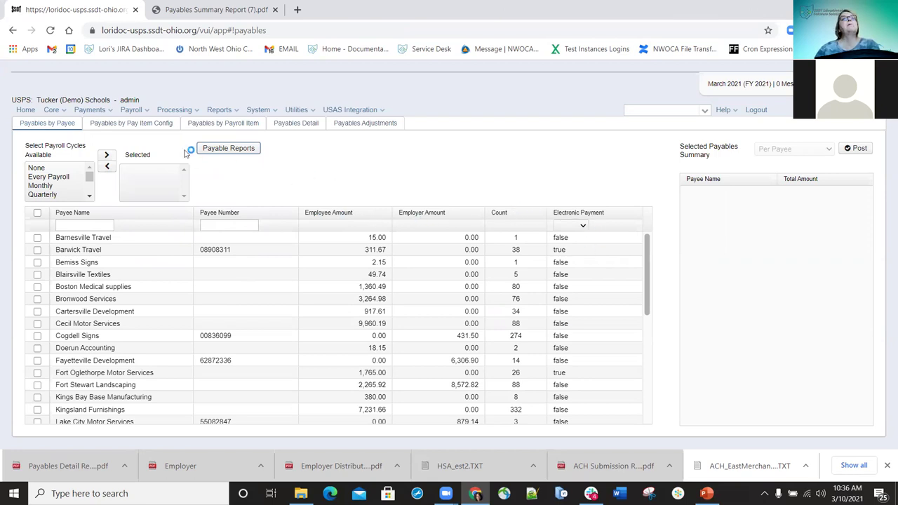
{"action": "left_click", "coordinate": [123, 123]}
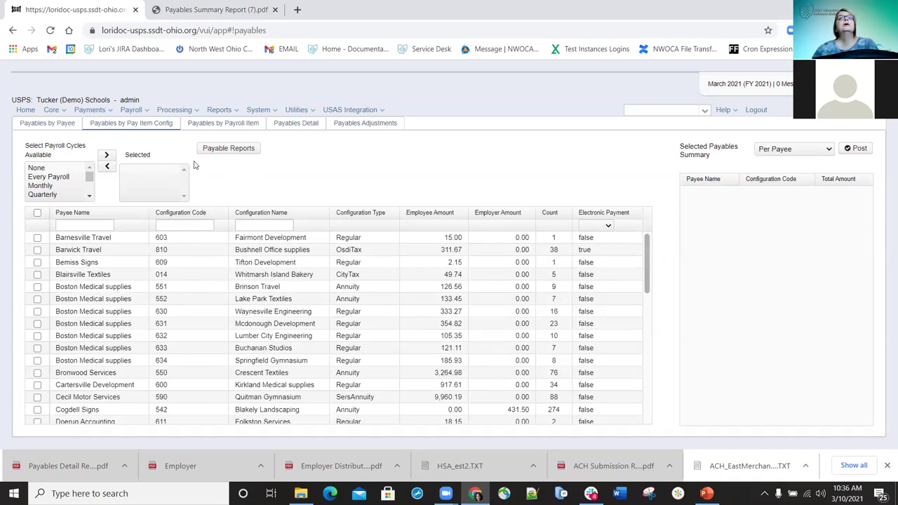
{"action": "left_click", "coordinate": [211, 127]}
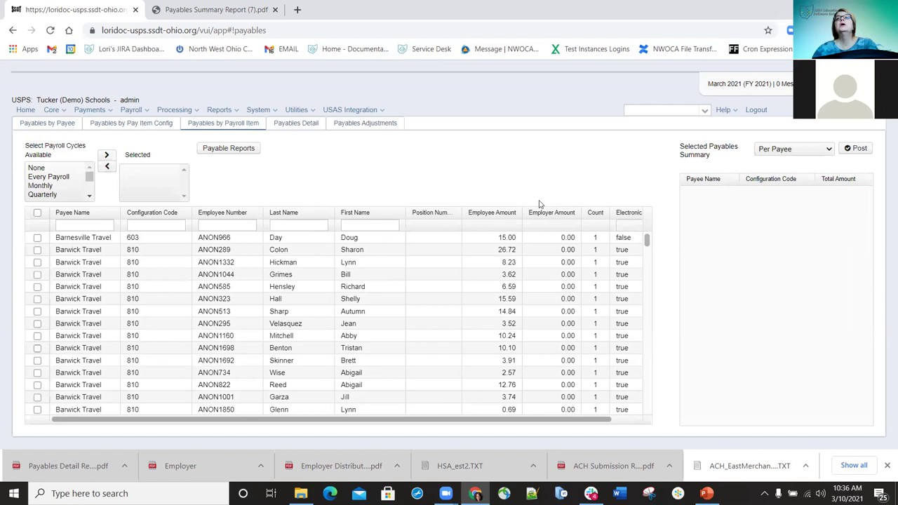
Open Payables Detail and replace the description filter with 3-15-21
{"action": "left_click", "coordinate": [291, 125]}
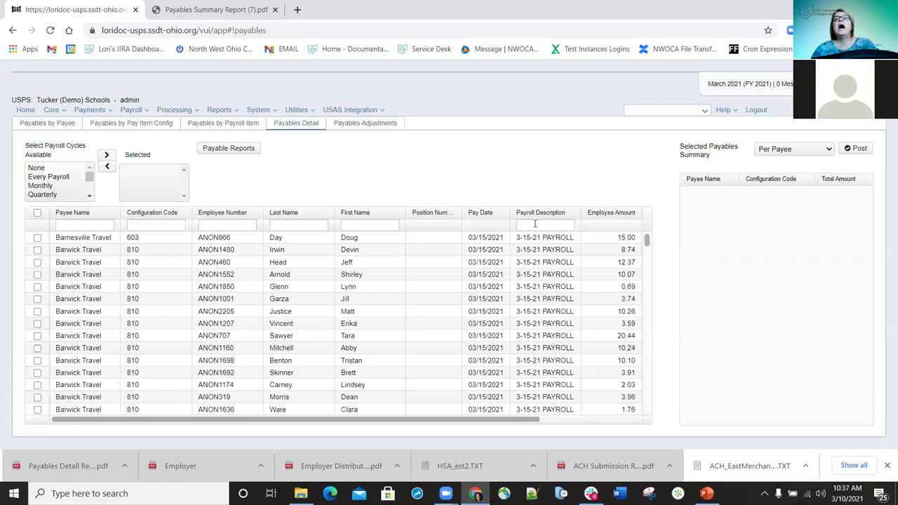
{"action": "scroll", "coordinate": [561, 287], "scroll_direction": "down", "scroll_amount": 3}
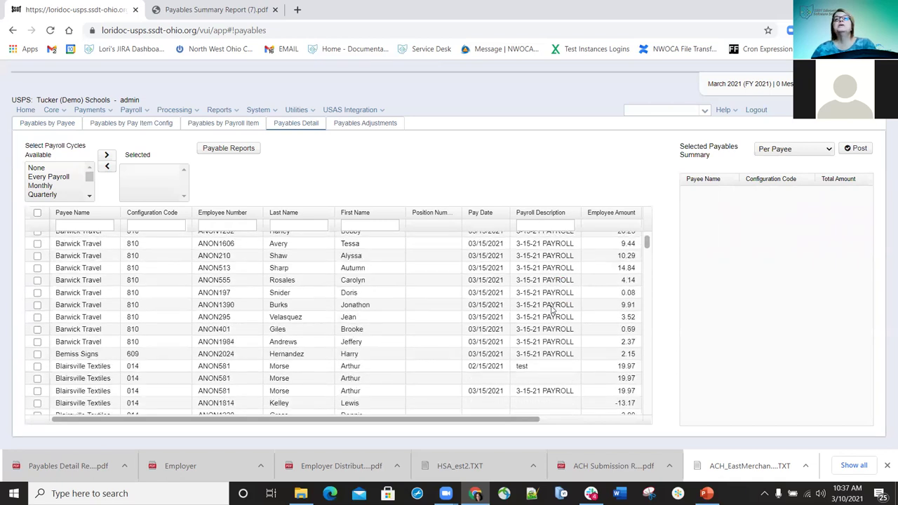
{"action": "scroll", "coordinate": [554, 319], "scroll_direction": "down", "scroll_amount": 3}
{"action": "left_click", "coordinate": [542, 224]}
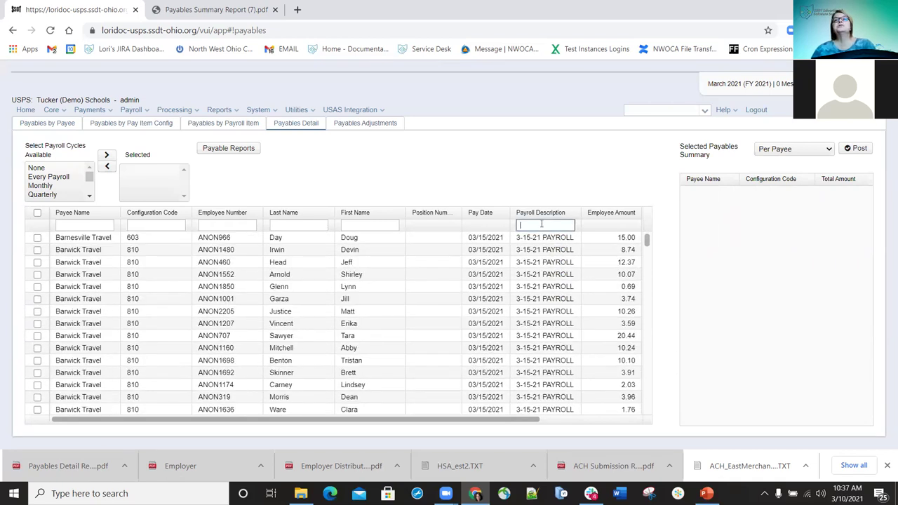
{"action": "scroll", "coordinate": [561, 286], "scroll_direction": "down", "scroll_amount": 5}
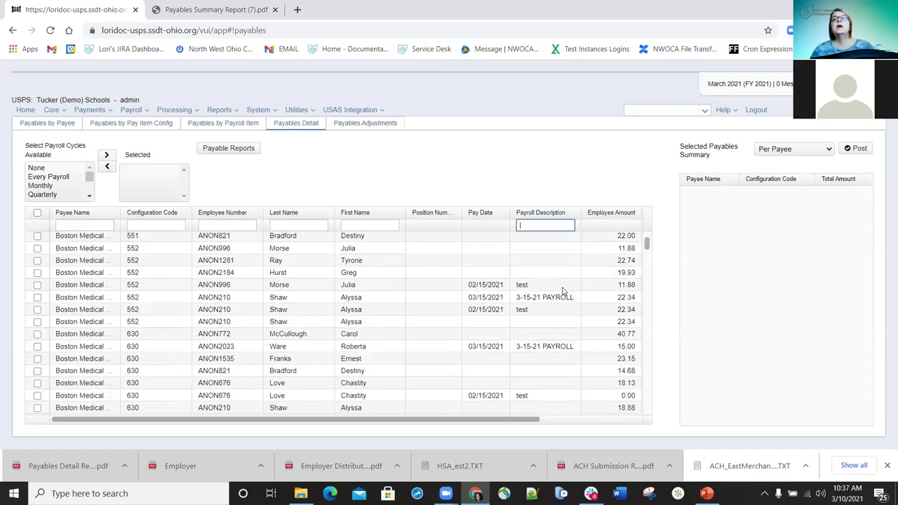
{"action": "scroll", "coordinate": [554, 299], "scroll_direction": "down", "scroll_amount": 3}
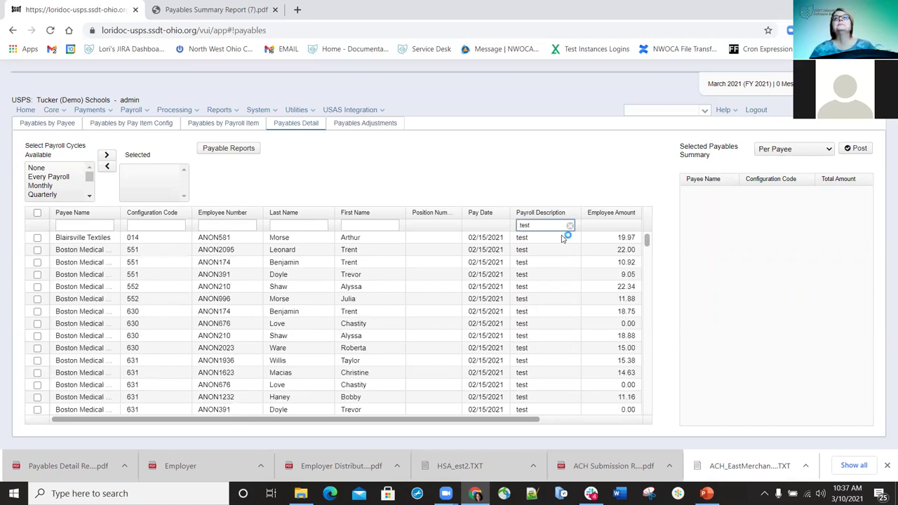
{"action": "scroll", "coordinate": [557, 279], "scroll_direction": "down", "scroll_amount": 2}
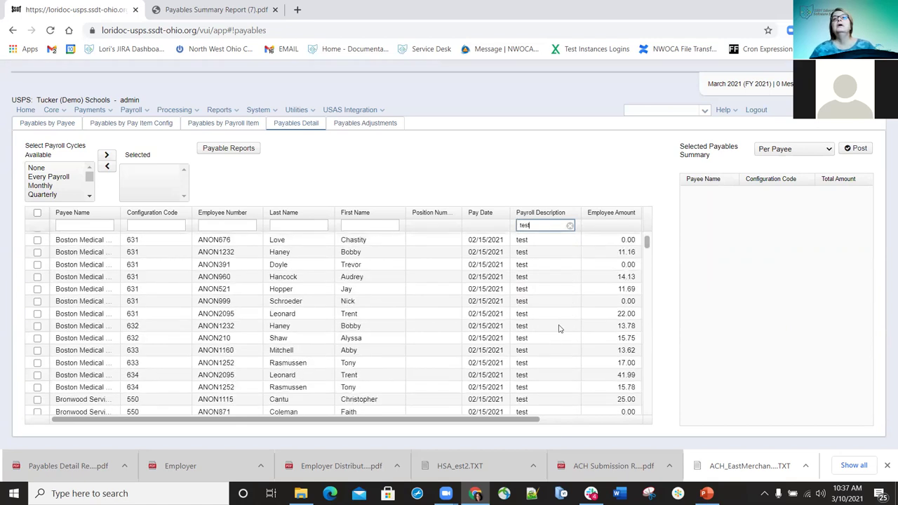
{"action": "scroll", "coordinate": [554, 280], "scroll_direction": "down", "scroll_amount": 3}
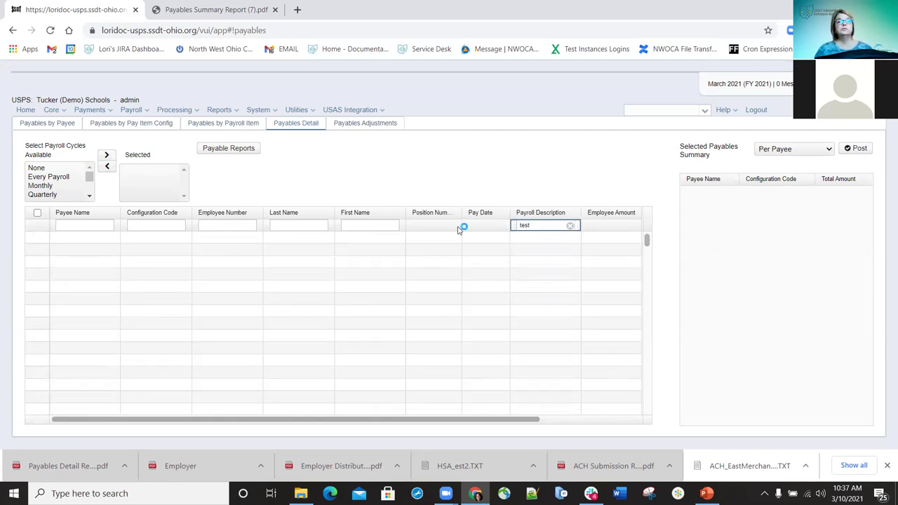
{"action": "left_click", "coordinate": [569, 225]}
{"action": "type", "text": "3-15-21"}
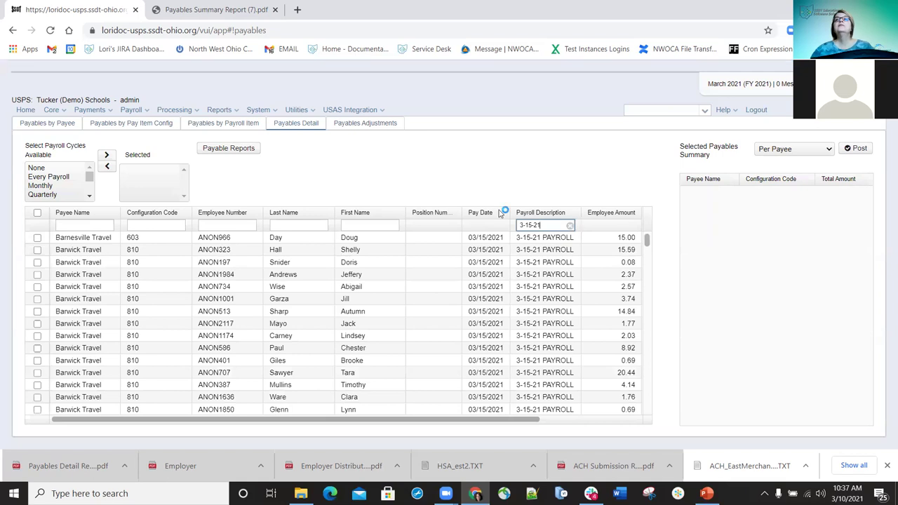
Add the Every Payroll cycle, review the detail rows, and return to Payables by Payee
{"action": "scroll", "coordinate": [540, 256], "scroll_direction": "down", "scroll_amount": 3}
{"action": "scroll", "coordinate": [540, 312], "scroll_direction": "down", "scroll_amount": 3}
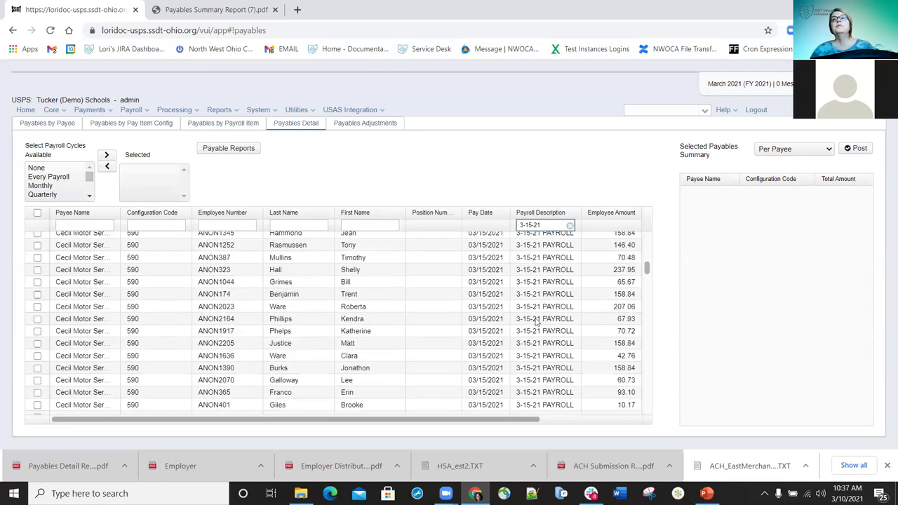
{"action": "scroll", "coordinate": [534, 334], "scroll_direction": "down", "scroll_amount": 10}
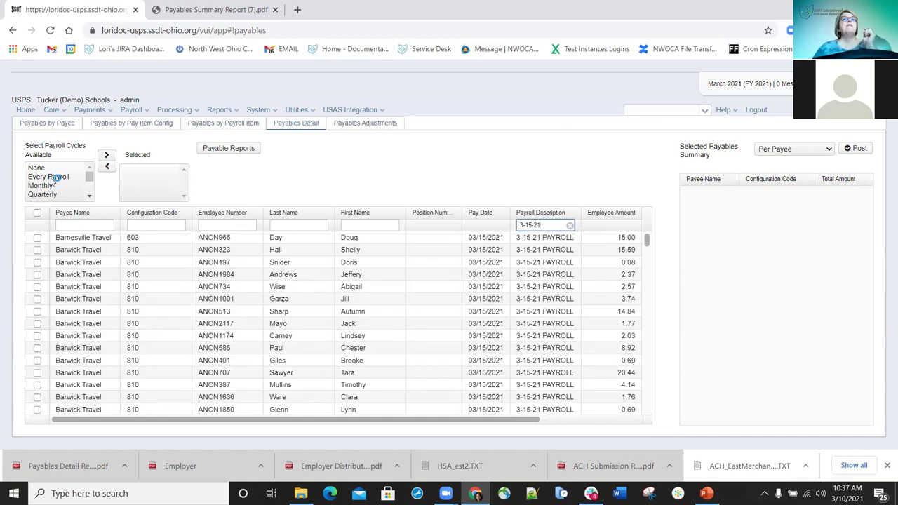
{"action": "double_click", "coordinate": [49, 178]}
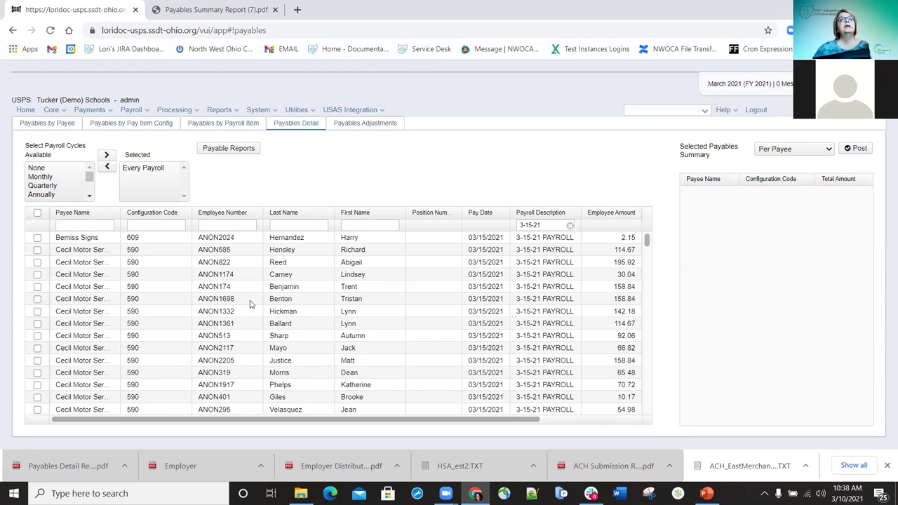
{"action": "scroll", "coordinate": [245, 303], "scroll_direction": "down", "scroll_amount": 5}
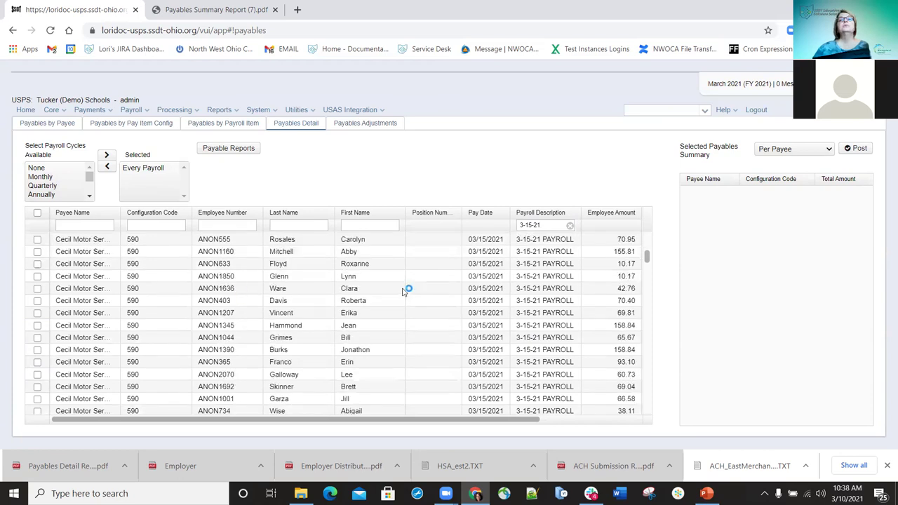
{"action": "scroll", "coordinate": [320, 307], "scroll_direction": "down", "scroll_amount": 4}
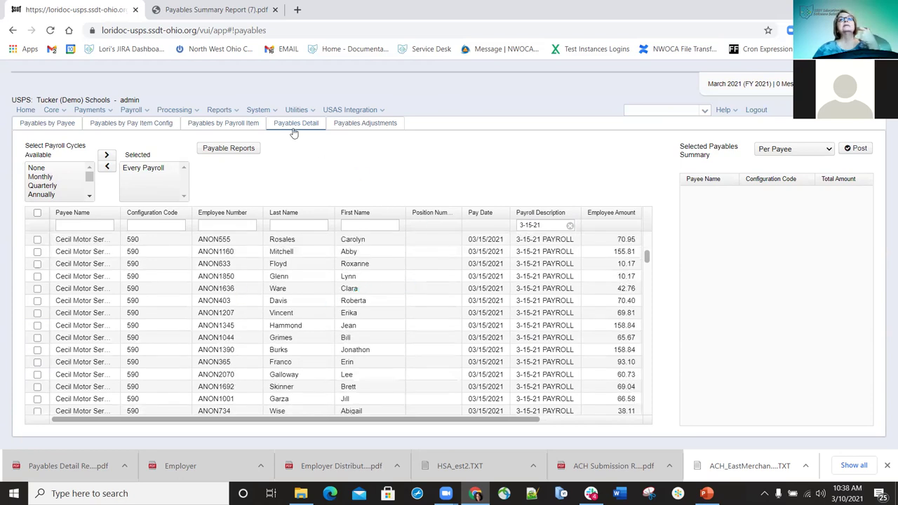
{"action": "scroll", "coordinate": [306, 302], "scroll_direction": "down", "scroll_amount": 5}
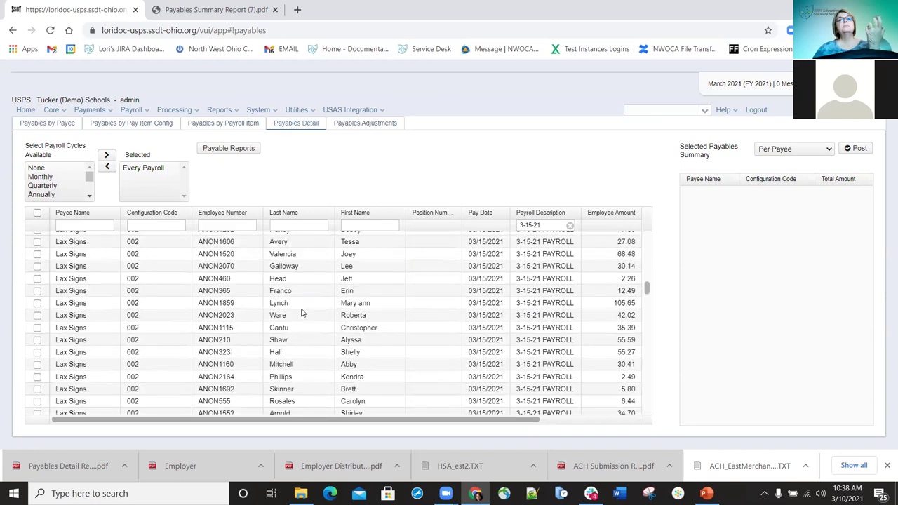
{"action": "left_click", "coordinate": [47, 123]}
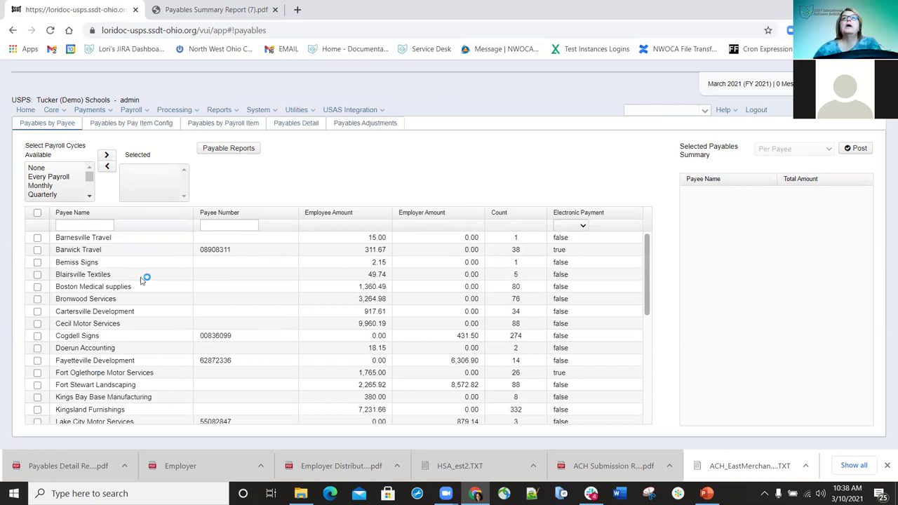
Select every payee for posting, bringing the Selected Payables Summary to 61,160.64
{"action": "left_click", "coordinate": [37, 239]}
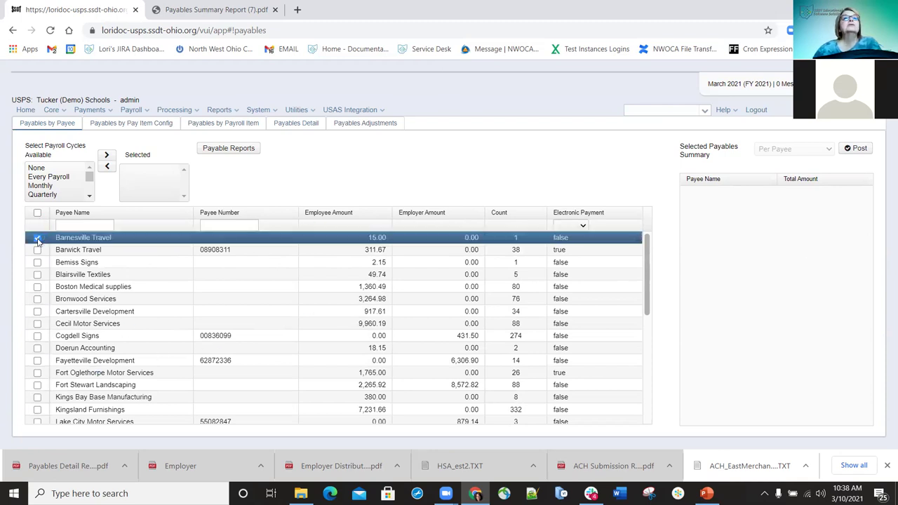
{"action": "left_click", "coordinate": [37, 274]}
{"action": "left_click", "coordinate": [37, 286]}
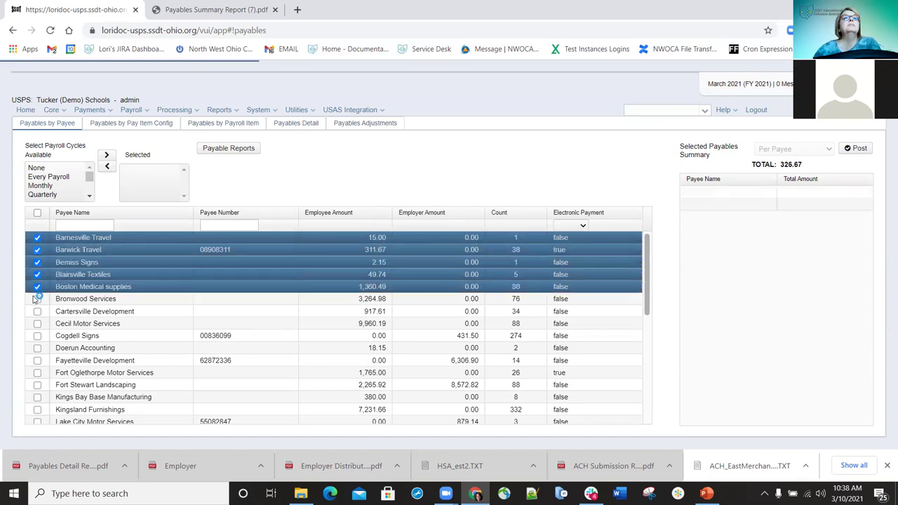
{"action": "left_click", "coordinate": [37, 298]}
{"action": "left_click", "coordinate": [37, 311]}
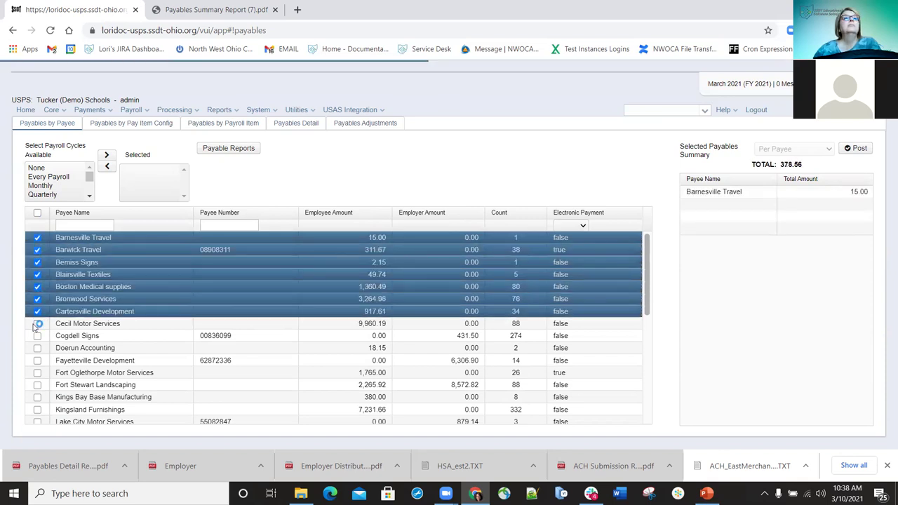
{"action": "left_click", "coordinate": [37, 323]}
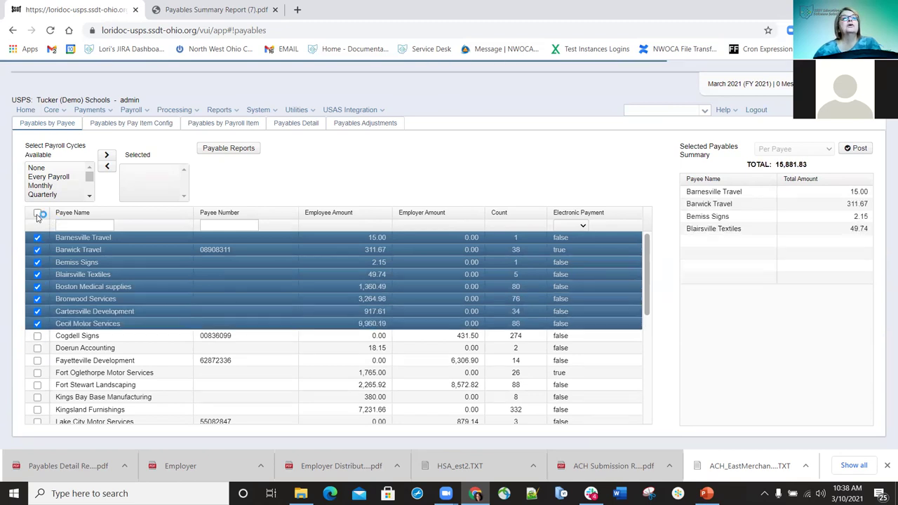
{"action": "left_click", "coordinate": [37, 213]}
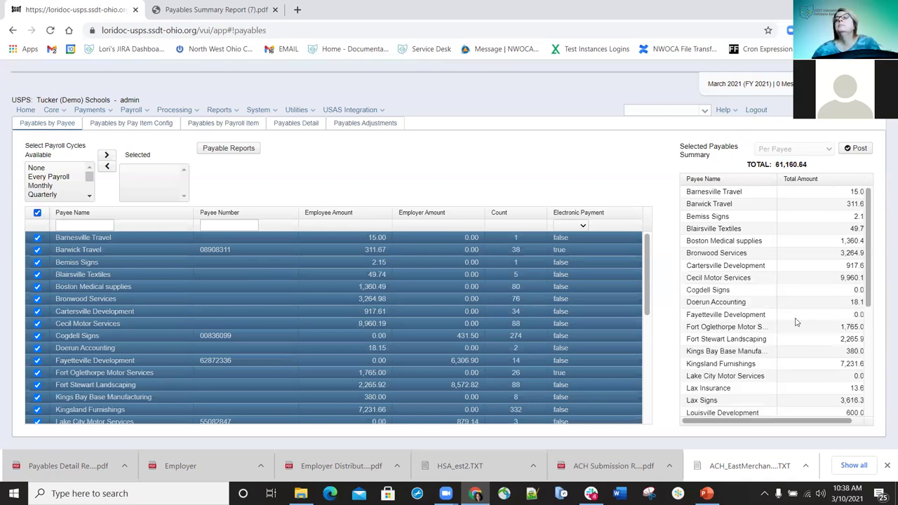
{"action": "left_click_drag", "start_coordinate": [766, 423], "coordinate": [832, 422]}
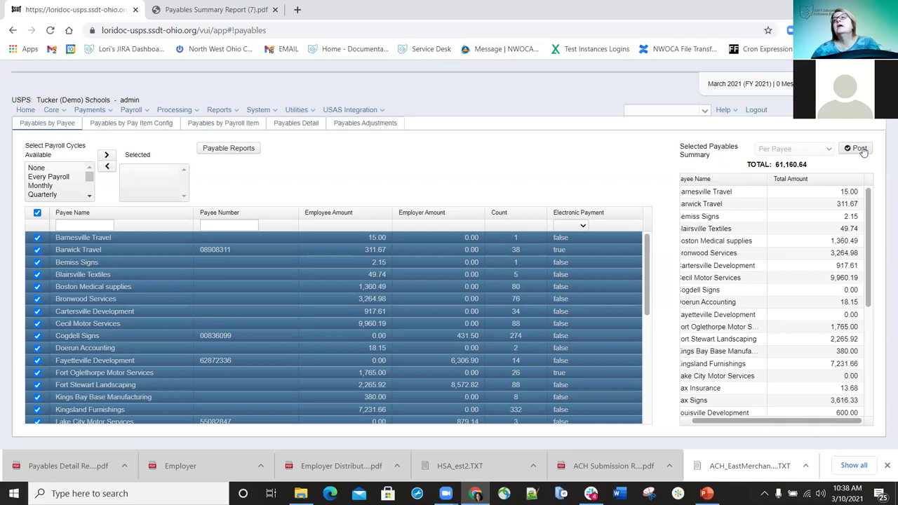
Attempt the post, then dismiss the error refusing a negative payee total
{"action": "left_click", "coordinate": [862, 149]}
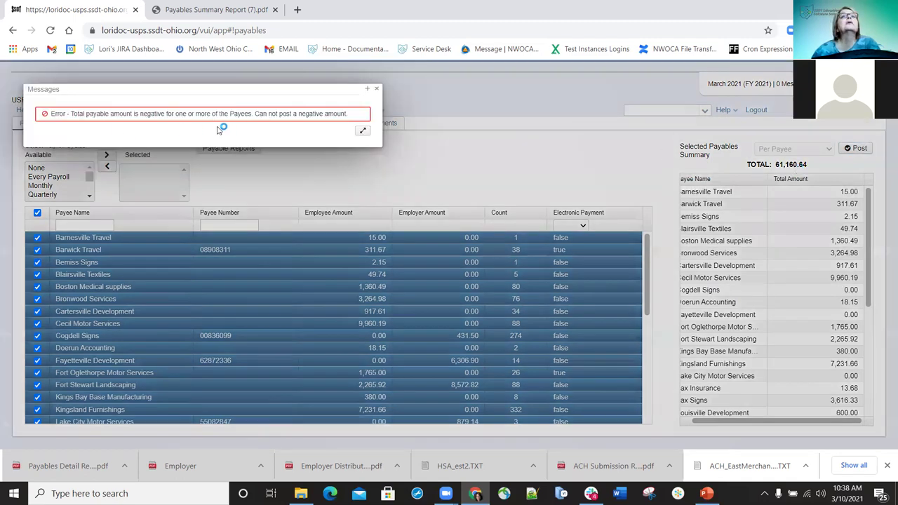
{"action": "left_click", "coordinate": [379, 90]}
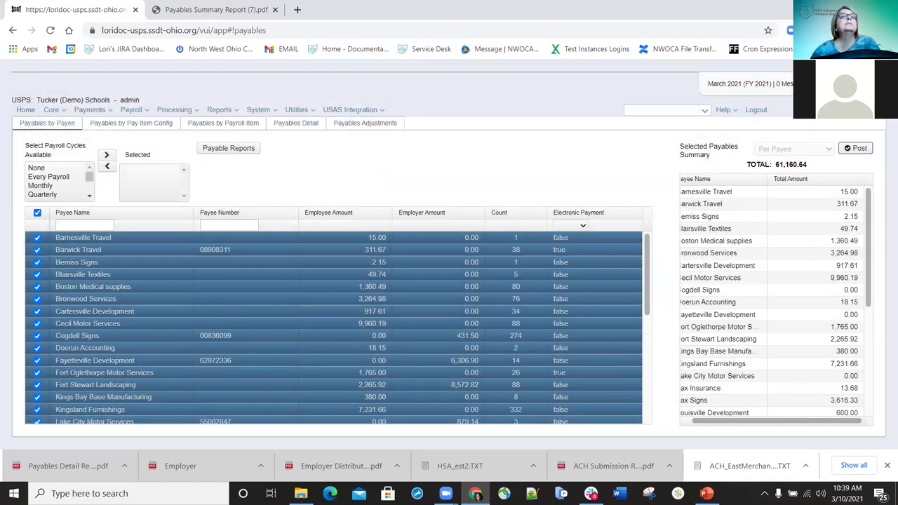
Reselect only Barnesville Travel through Cecil Motor Services (eight payees, 15,881.83) and bring up Post Payables
{"action": "left_click", "coordinate": [36, 214]}
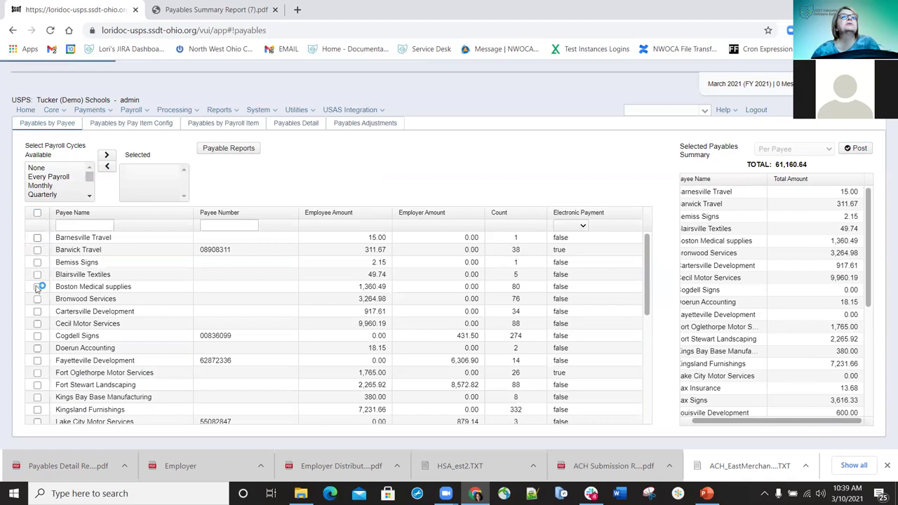
{"action": "left_click", "coordinate": [37, 324], "text": "shift"}
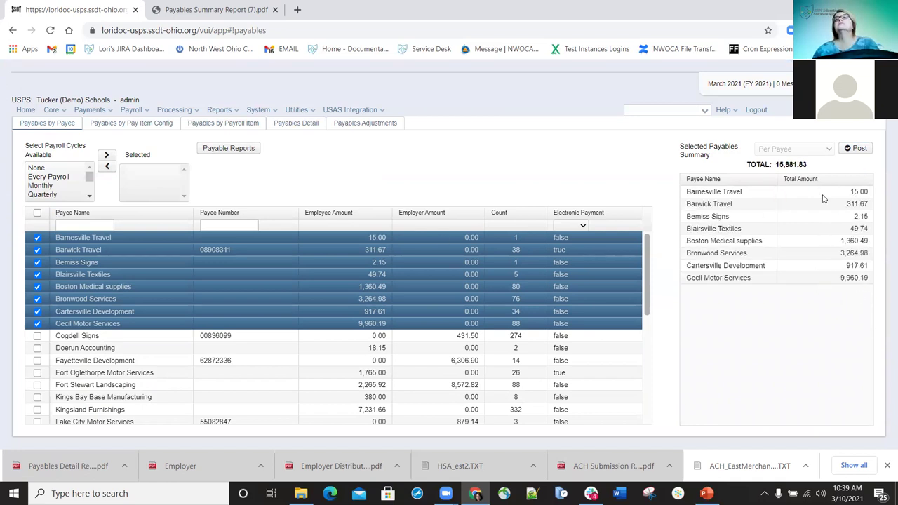
{"action": "left_click", "coordinate": [858, 149]}
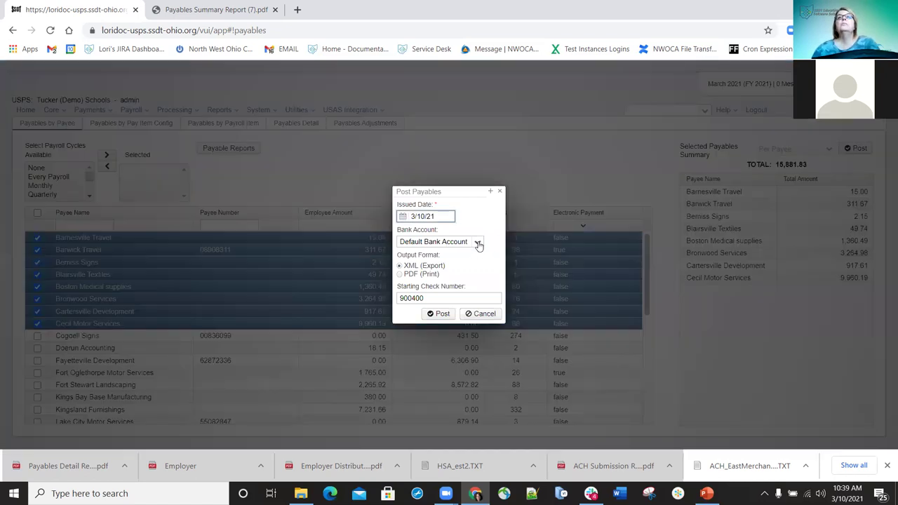
Post the payables from Default Bank Account as XML (Export), starting at check 900400
{"action": "left_click", "coordinate": [467, 241]}
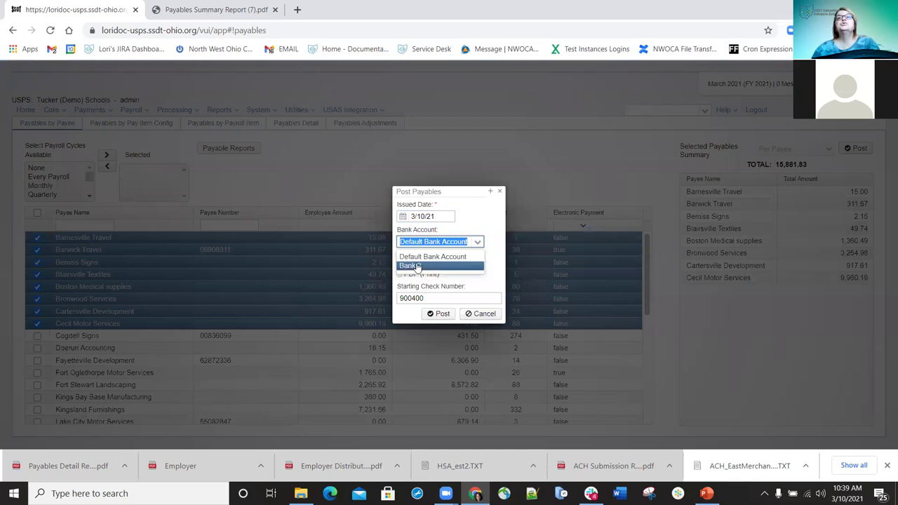
{"action": "left_click", "coordinate": [429, 258]}
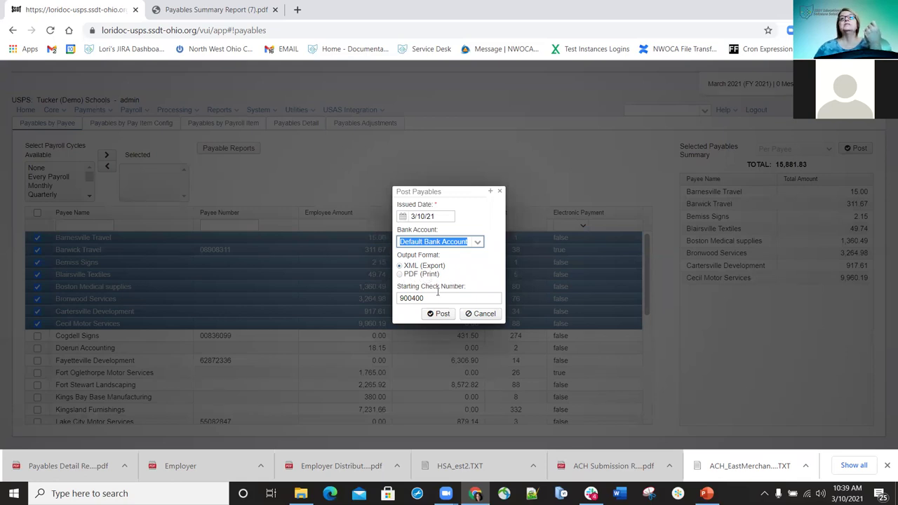
{"action": "left_click_drag", "start_coordinate": [439, 298], "coordinate": [386, 299]}
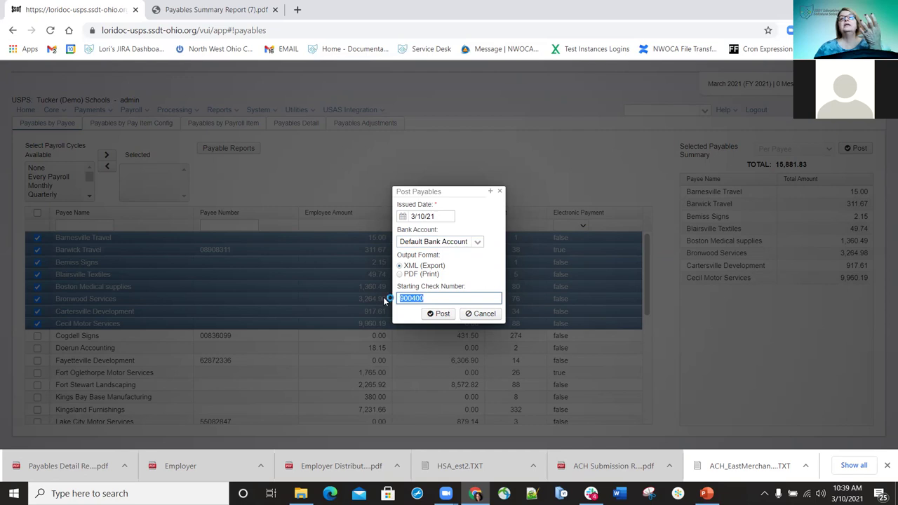
{"action": "left_click", "coordinate": [448, 297]}
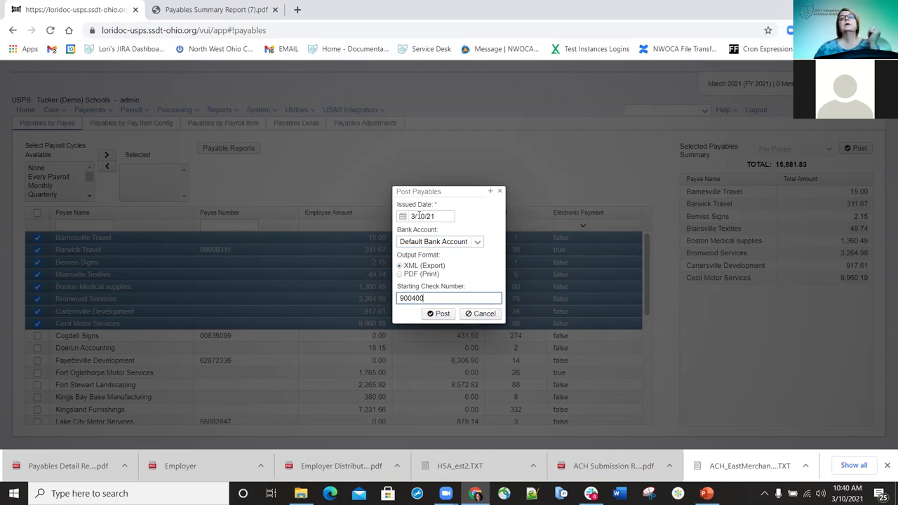
{"action": "left_click", "coordinate": [441, 314]}
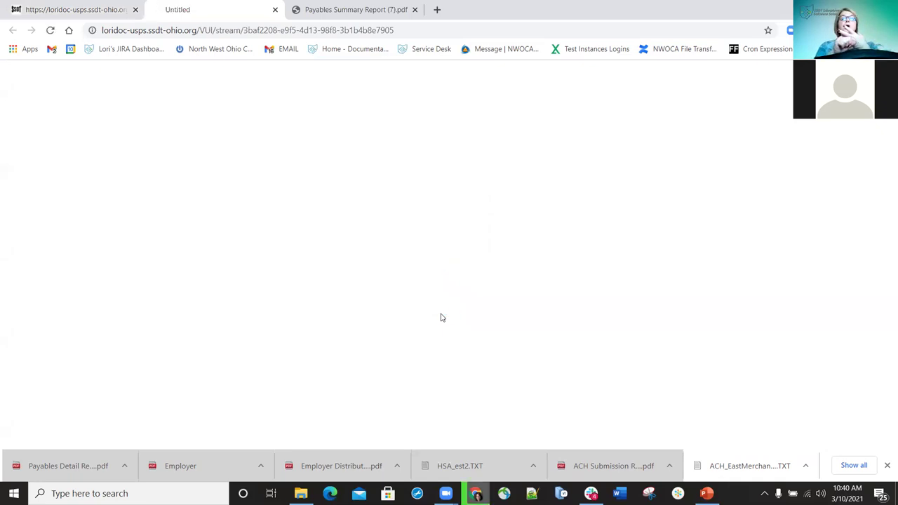
Save Payables Payment Report (20).pdf and Checks (23).xml to Downloads under their suggested names
{"action": "left_click", "coordinate": [129, 130]}
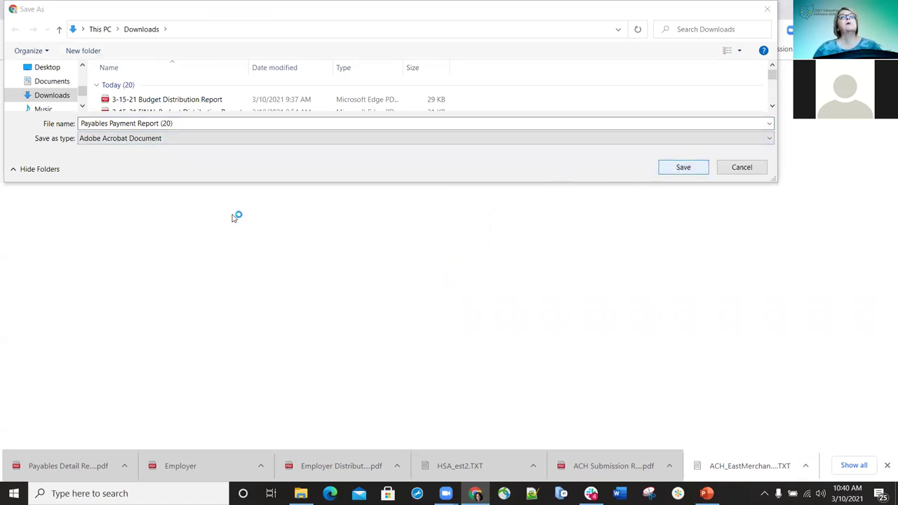
{"action": "key", "text": "Return"}
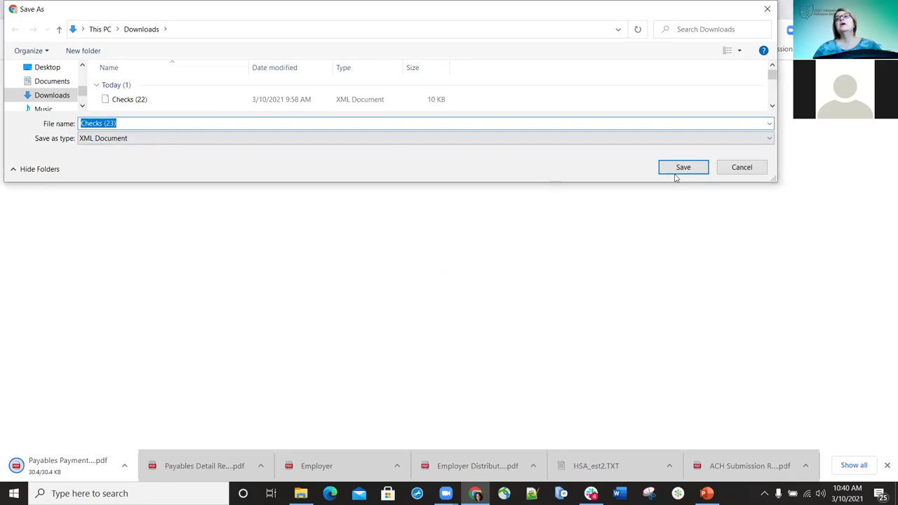
{"action": "key", "text": "Return"}
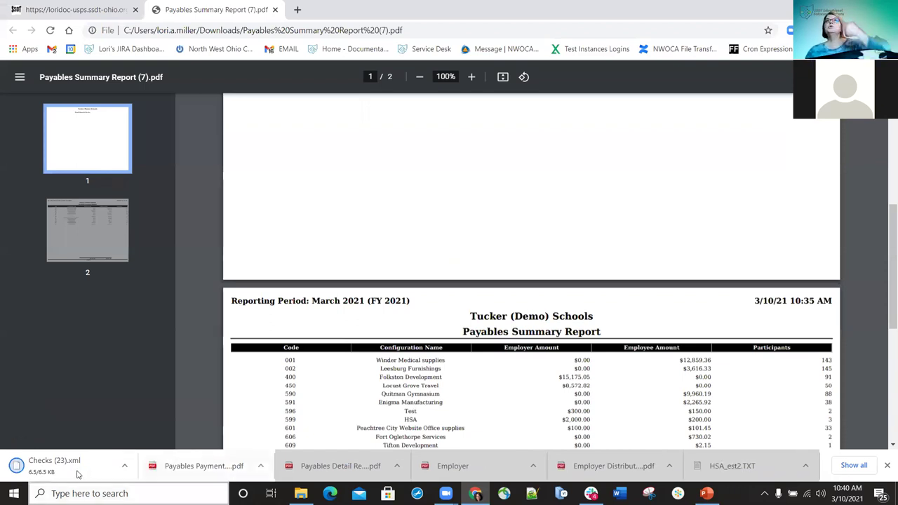
Review checks 900400–900406 in the Payables Payment Report PDF, then return to the USPS payables tab
{"action": "left_click", "coordinate": [188, 471]}
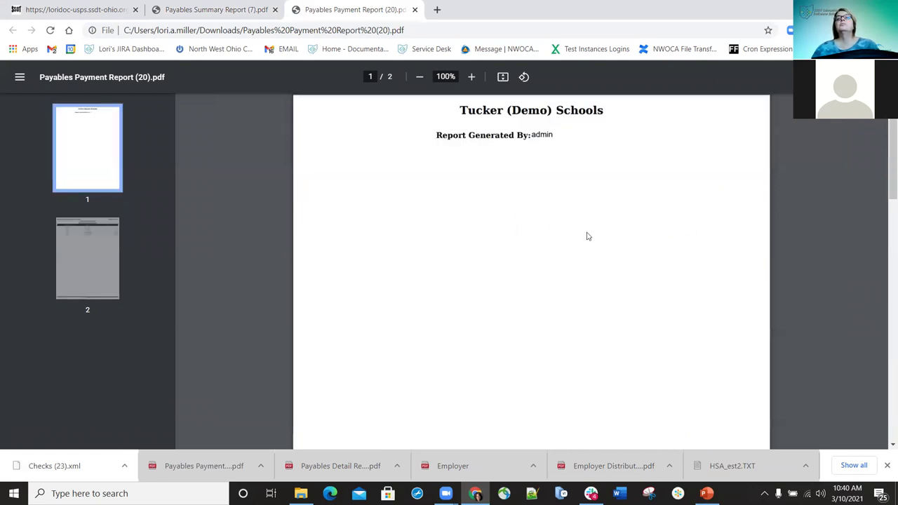
{"action": "scroll", "coordinate": [531, 263], "scroll_direction": "down", "scroll_amount": 7}
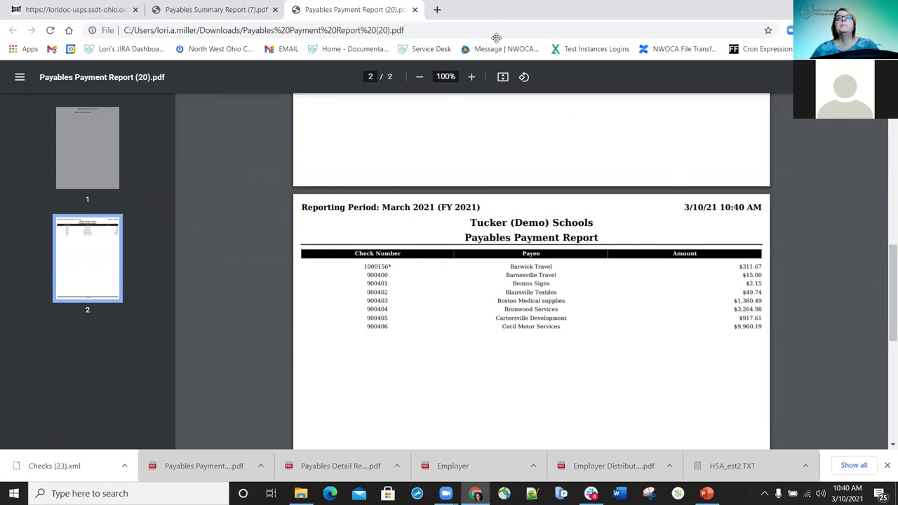
{"action": "left_click", "coordinate": [83, 10]}
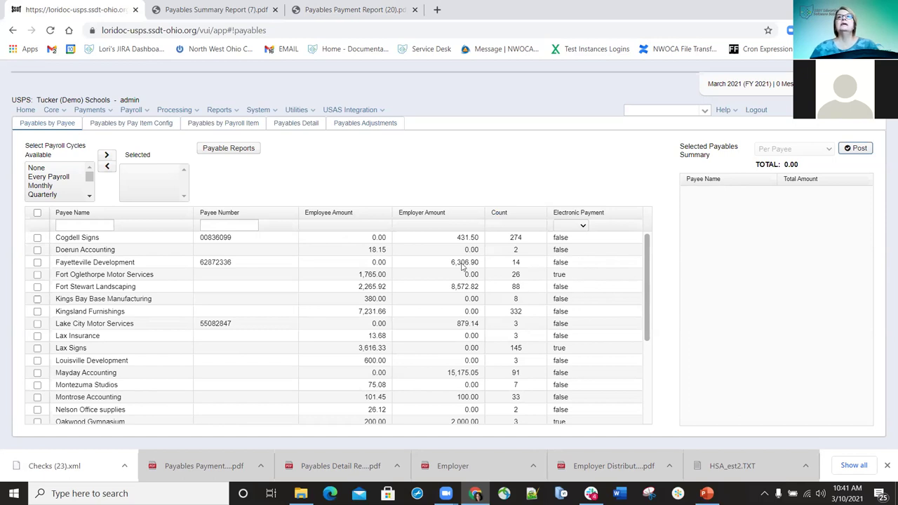
Browse the detailed payables list, then go back to payables grouped by payee
{"action": "scroll", "coordinate": [424, 245], "scroll_direction": "down", "scroll_amount": 1}
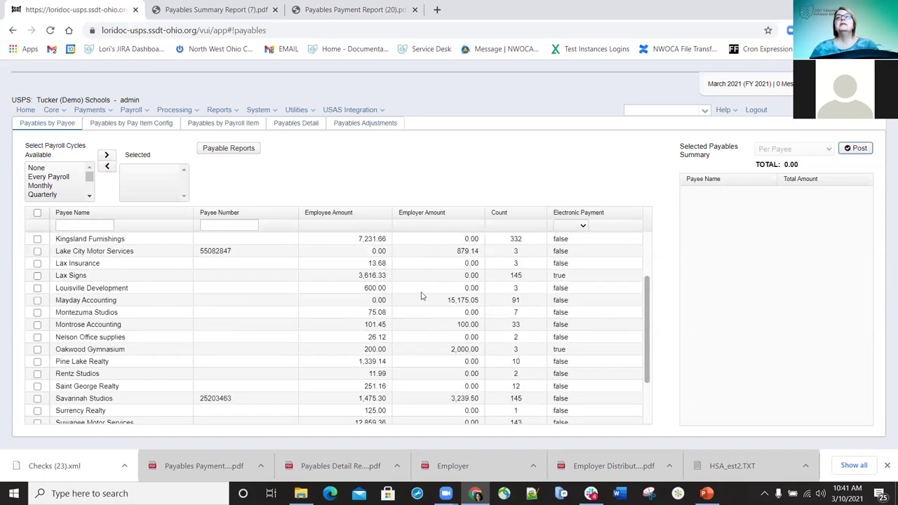
{"action": "scroll", "coordinate": [414, 273], "scroll_direction": "up", "scroll_amount": 1}
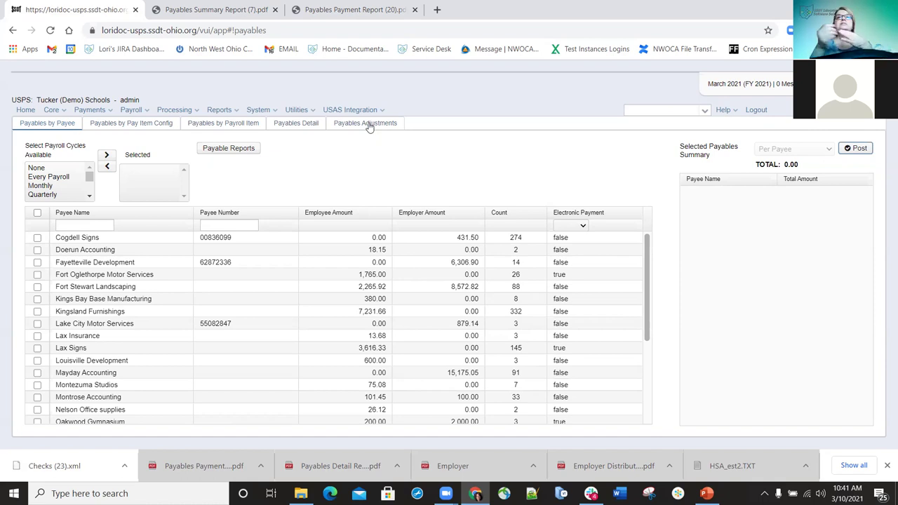
{"action": "scroll", "coordinate": [417, 263], "scroll_direction": "down", "scroll_amount": 3}
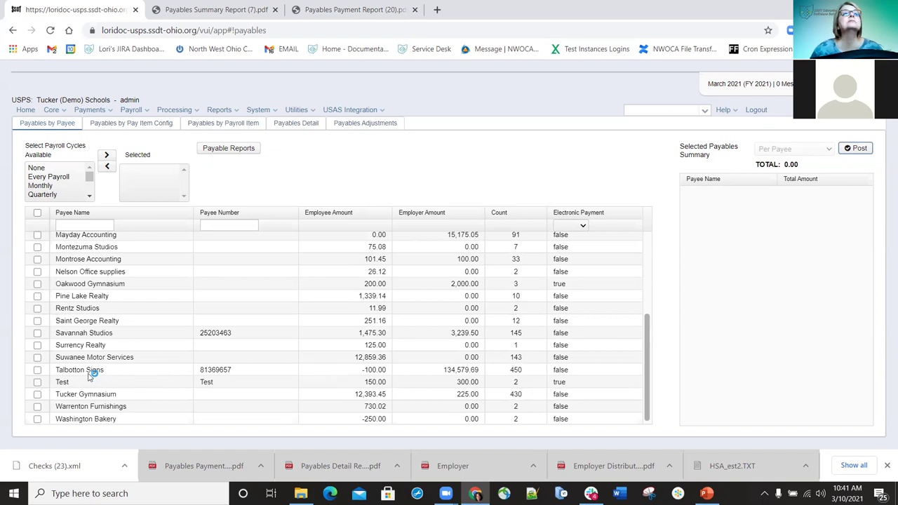
{"action": "left_click", "coordinate": [297, 126]}
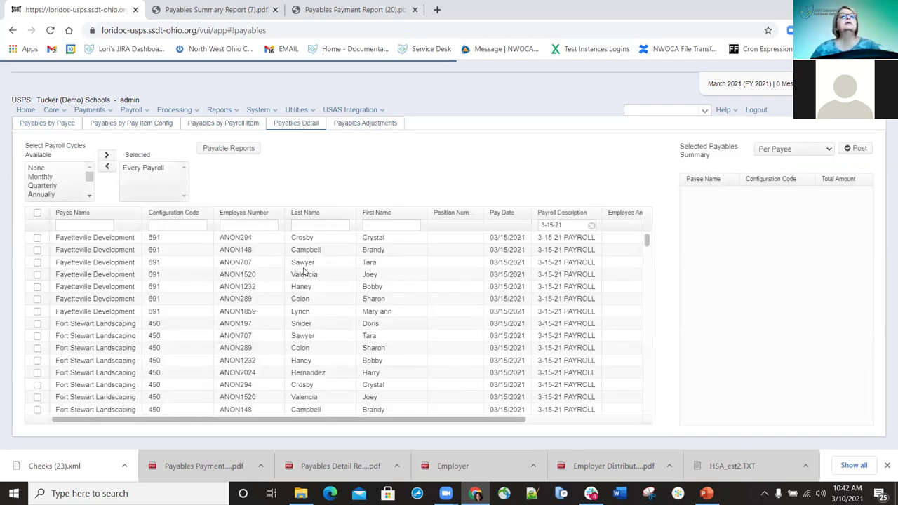
{"action": "left_click", "coordinate": [56, 125]}
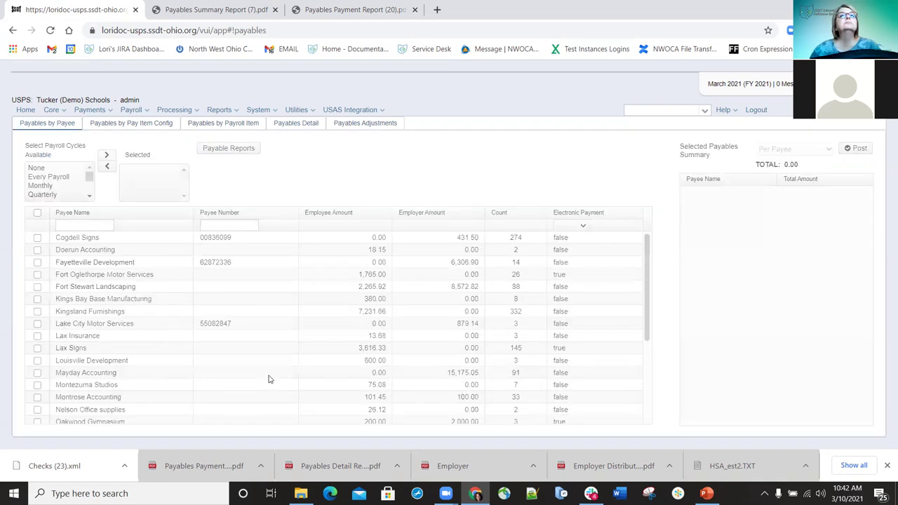
{"action": "scroll", "coordinate": [181, 369], "scroll_direction": "down", "scroll_amount": 3}
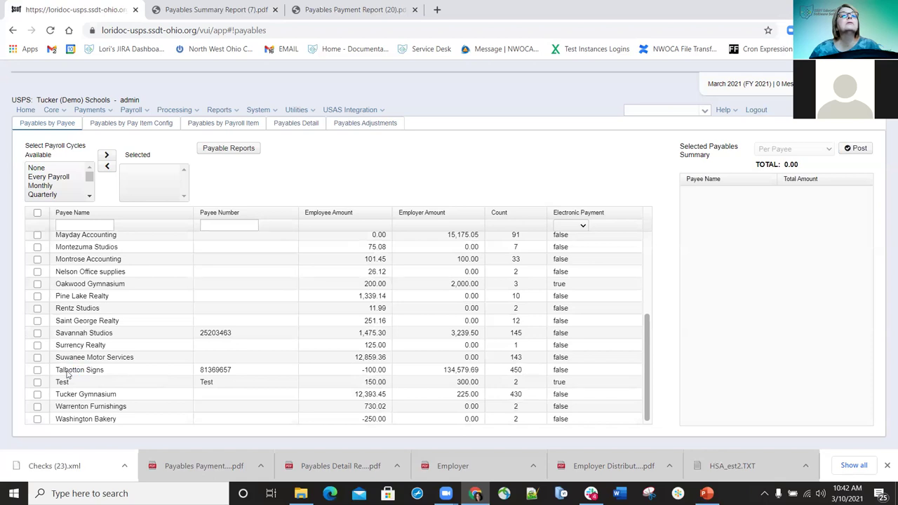
Filter payable details by configuration code 541, then clear the code and 3-15-21 description filters
{"action": "left_click", "coordinate": [153, 126]}
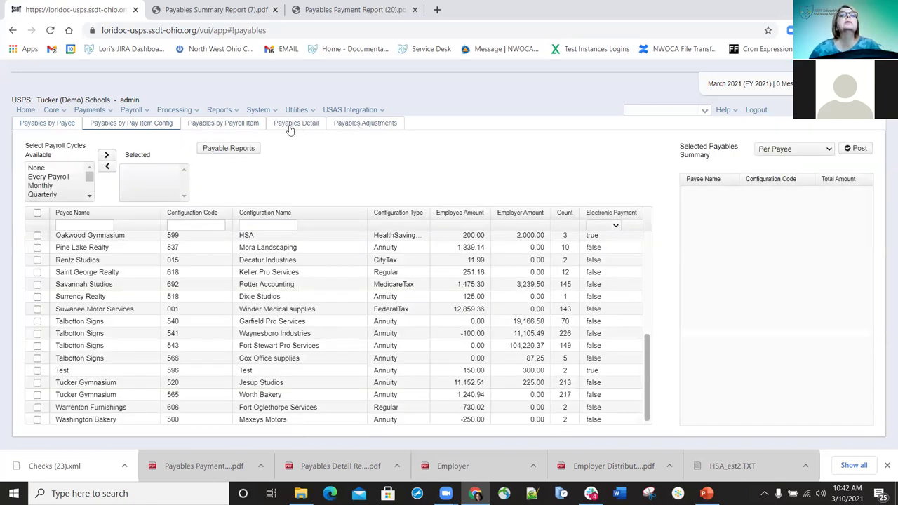
{"action": "left_click", "coordinate": [289, 124]}
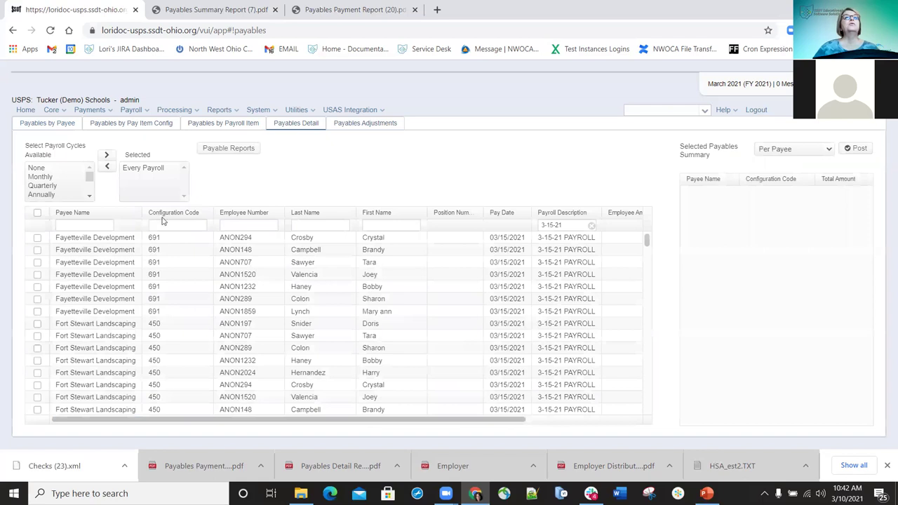
{"action": "left_click", "coordinate": [175, 223]}
{"action": "type", "text": "541"}
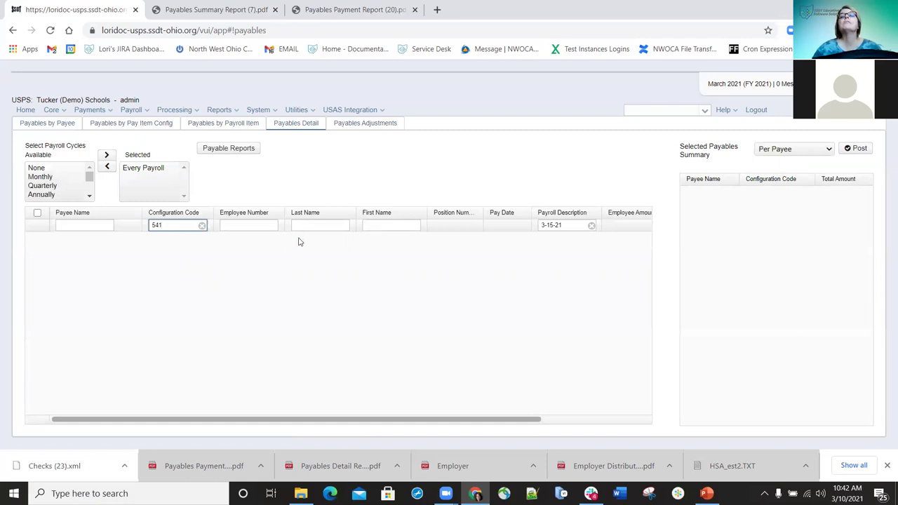
{"action": "left_click", "coordinate": [591, 225]}
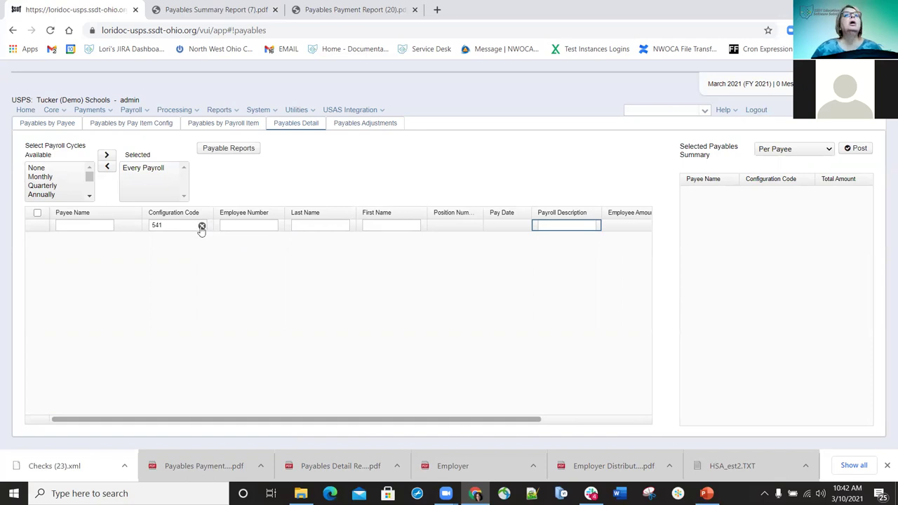
{"action": "left_click", "coordinate": [201, 228]}
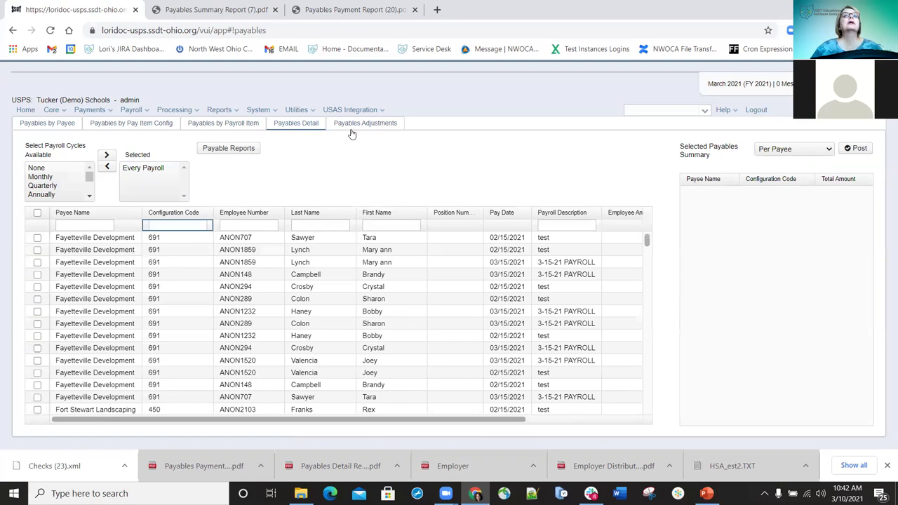
Scroll the details, then switch to payee totals showing Fort Stewart Landscaping's 2,265.92 and 8,572.82
{"action": "scroll", "coordinate": [188, 314], "scroll_direction": "down", "scroll_amount": 3}
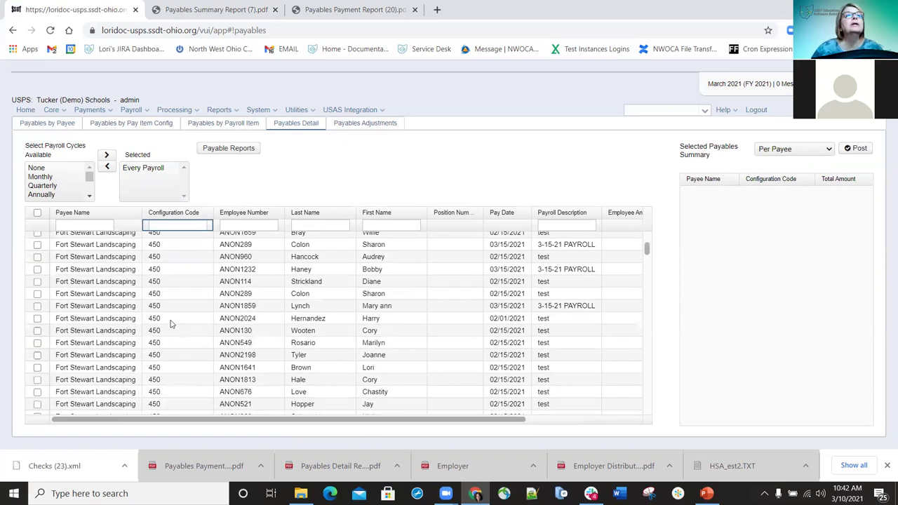
{"action": "scroll", "coordinate": [170, 321], "scroll_direction": "up", "scroll_amount": 3}
{"action": "scroll", "coordinate": [170, 317], "scroll_direction": "down", "scroll_amount": 5}
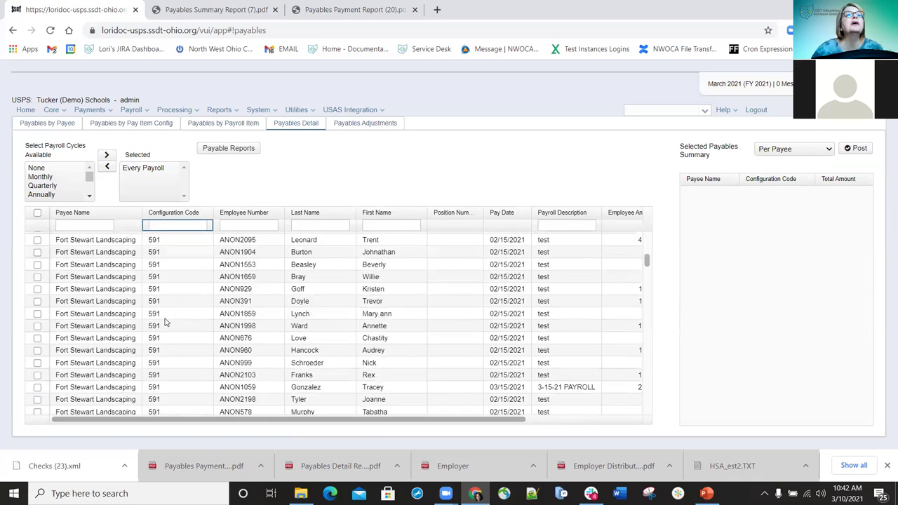
{"action": "scroll", "coordinate": [163, 325], "scroll_direction": "down", "scroll_amount": 5}
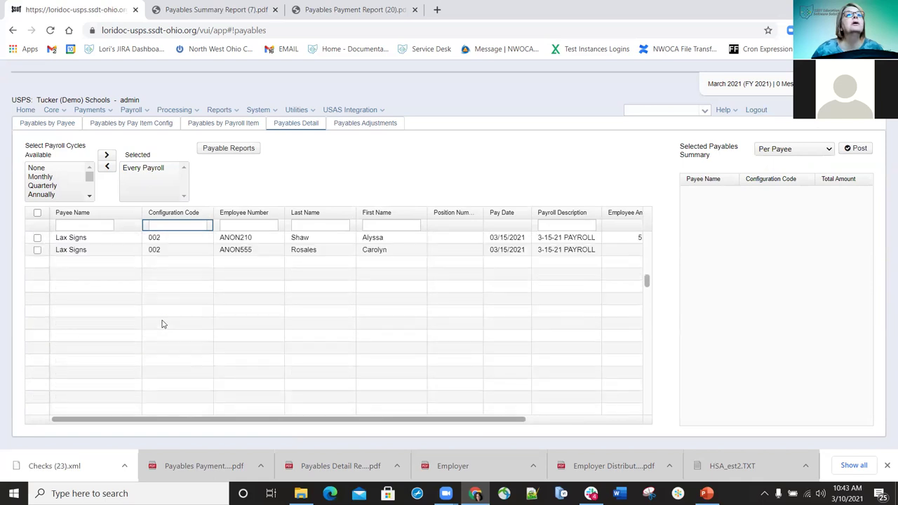
{"action": "scroll", "coordinate": [161, 321], "scroll_direction": "up", "scroll_amount": 3}
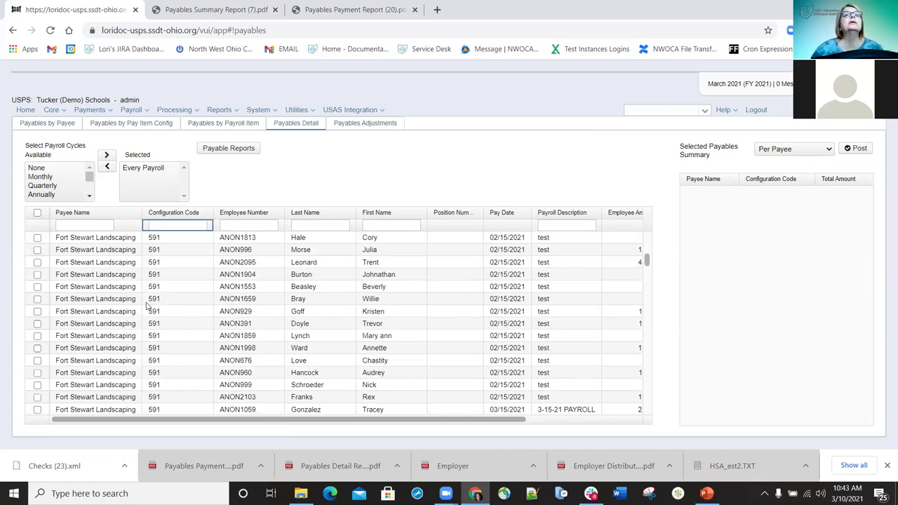
{"action": "left_click", "coordinate": [54, 126]}
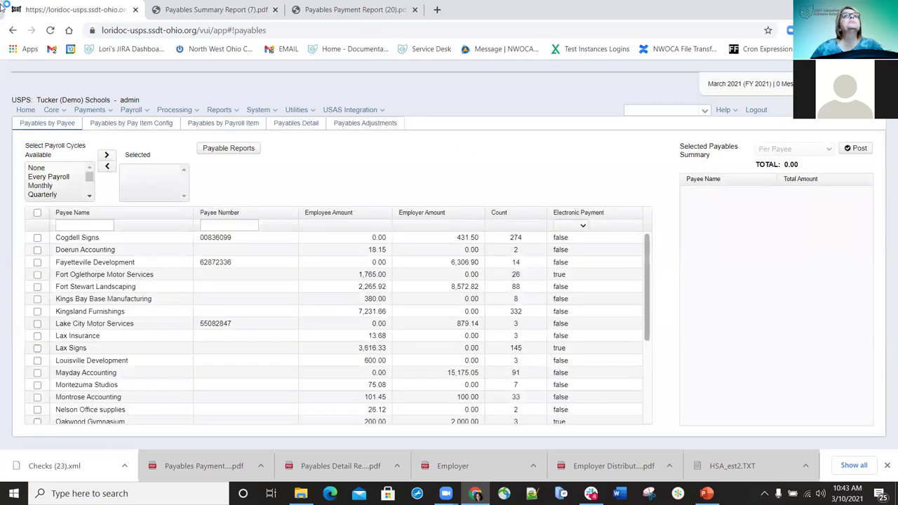
Show payables by pay item configuration and scroll to Fort Stewart Landscaping's 591 StrsAnnuity total
{"action": "left_click", "coordinate": [117, 123]}
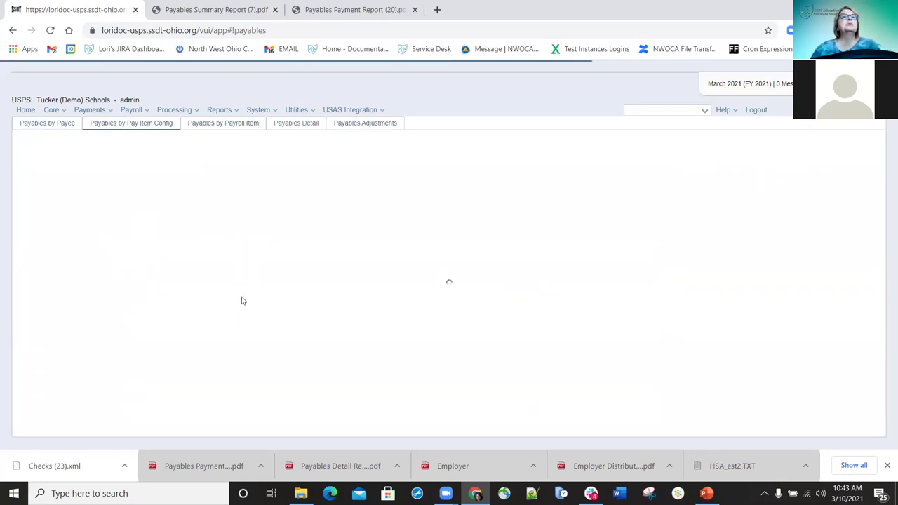
{"action": "scroll", "coordinate": [207, 295], "scroll_direction": "down", "scroll_amount": 5}
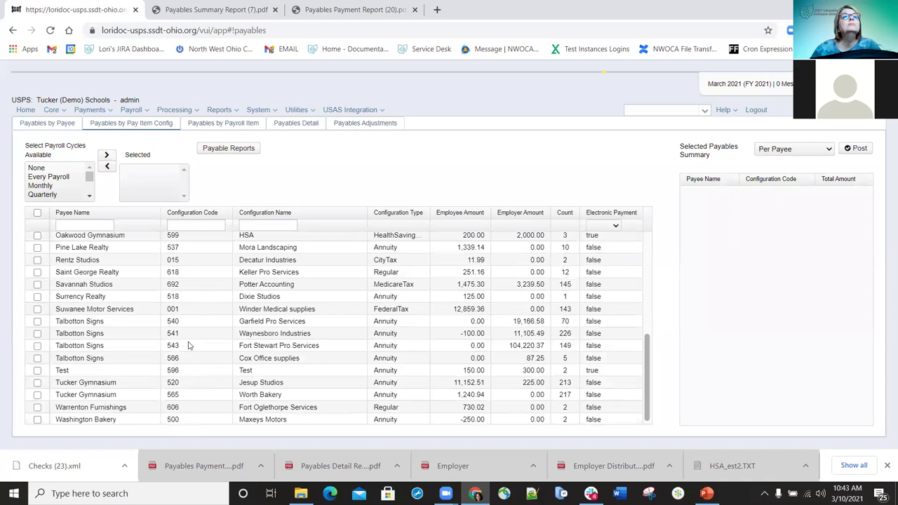
{"action": "scroll", "coordinate": [190, 336], "scroll_direction": "up", "scroll_amount": 5}
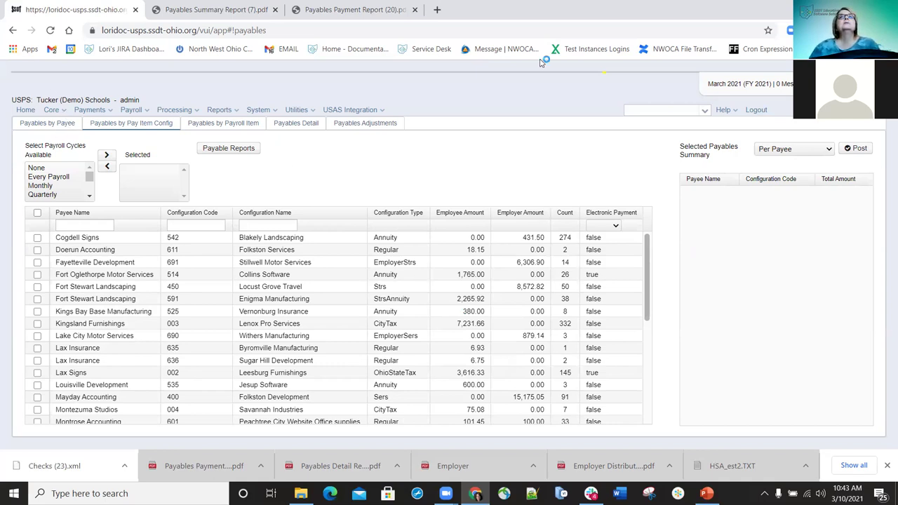
Filter Core Payroll Item Configuration to code 591 to see employees with STRS Annuity
{"action": "left_click", "coordinate": [61, 109]}
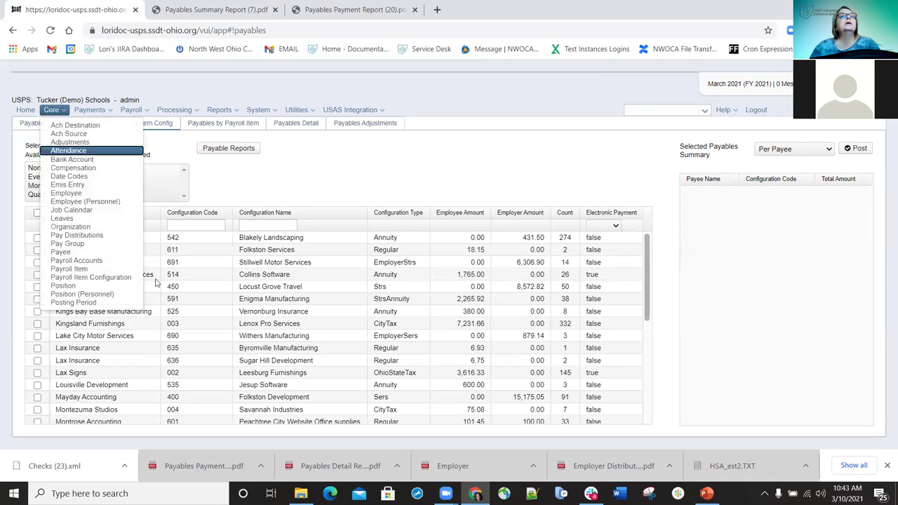
{"action": "left_click", "coordinate": [91, 277]}
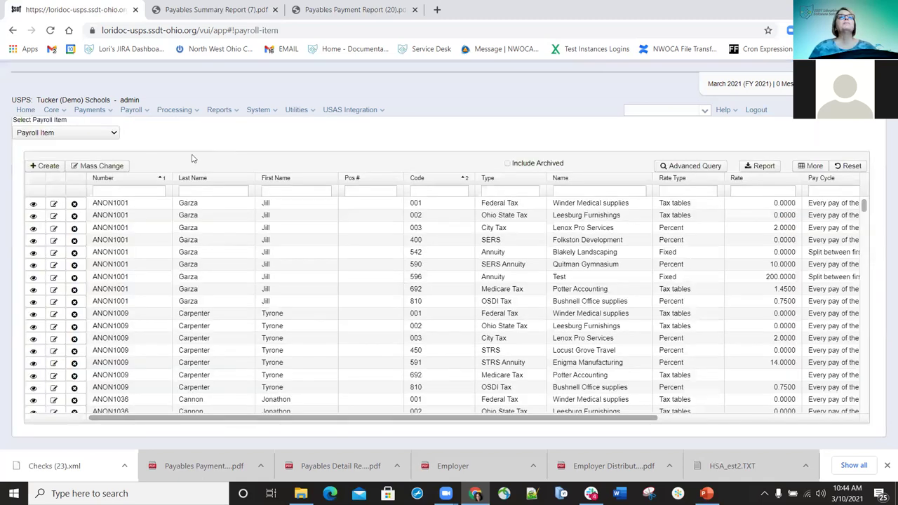
{"action": "left_click", "coordinate": [435, 190]}
{"action": "type", "text": "591"}
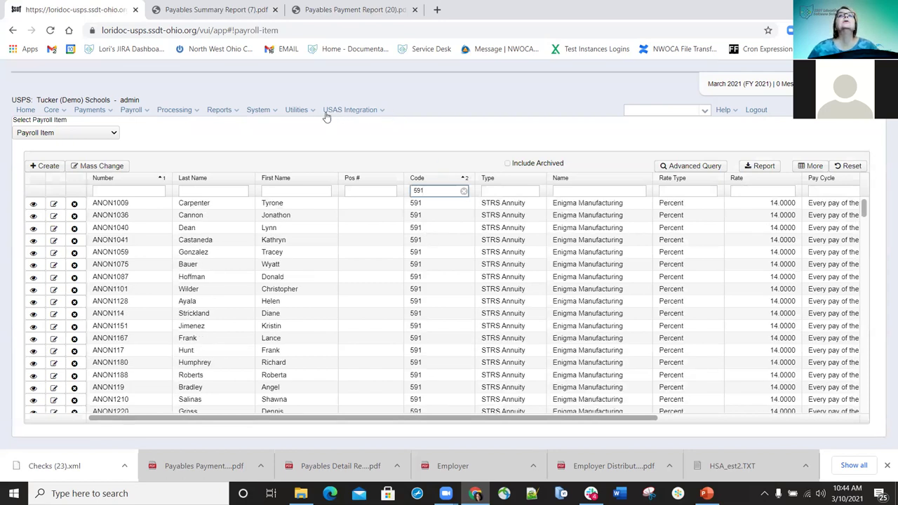
Return to Processing > Payables, listing unposted payees by payee
{"action": "left_click", "coordinate": [136, 112]}
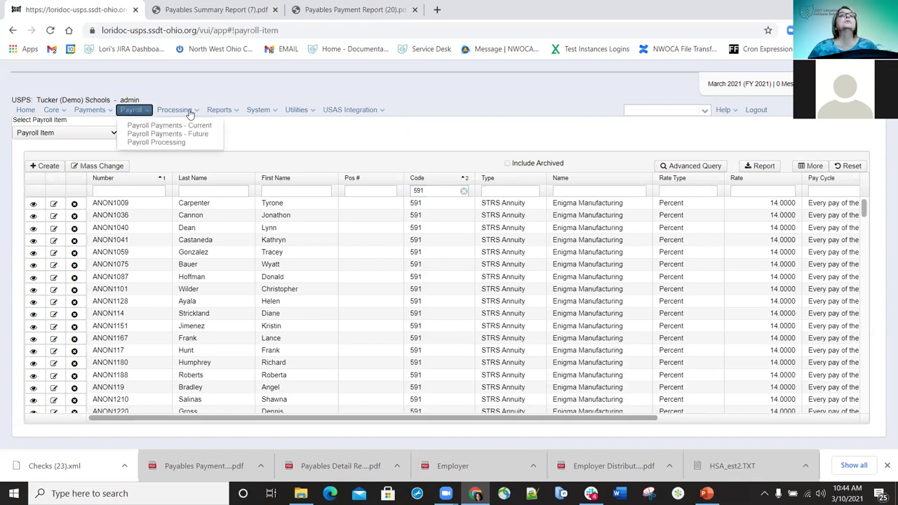
{"action": "left_click", "coordinate": [190, 113]}
{"action": "left_click", "coordinate": [196, 149]}
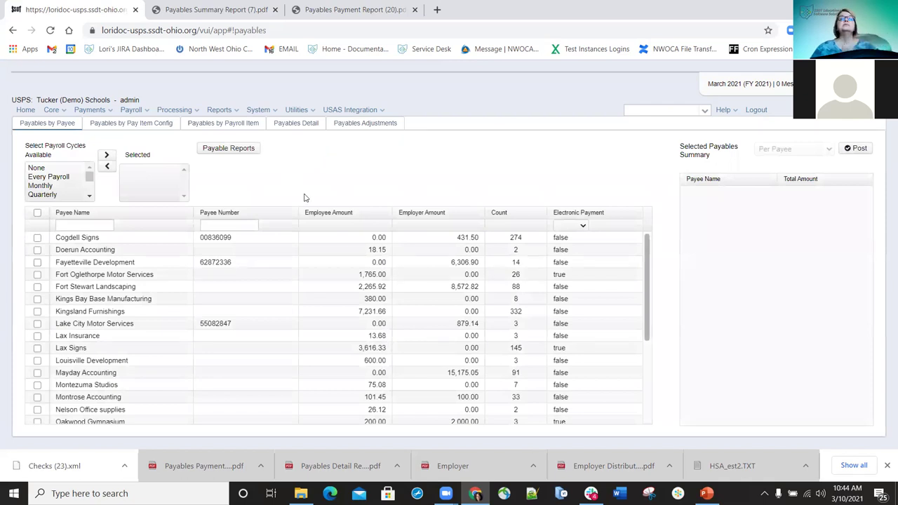
Start a new payables adjustment for the employee, choosing the STRS Annuity 591 payroll item
{"action": "left_click", "coordinate": [365, 125]}
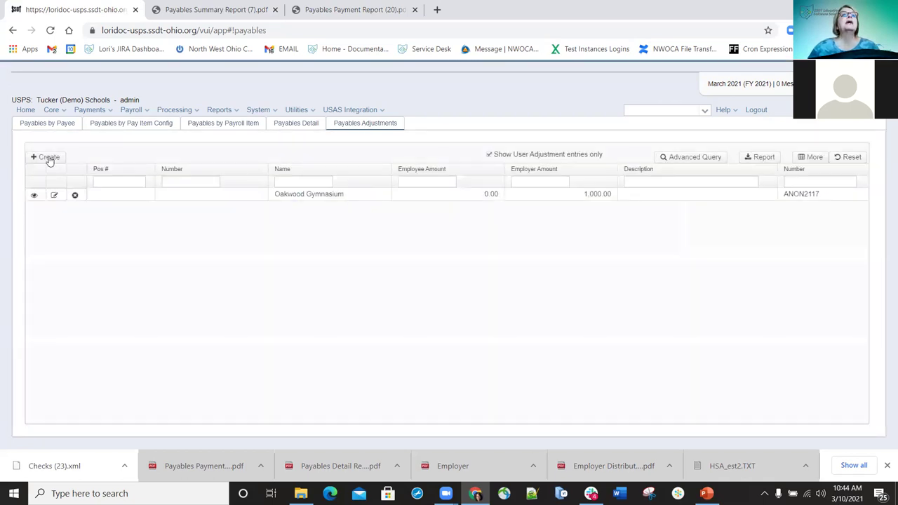
{"action": "left_click", "coordinate": [46, 157]}
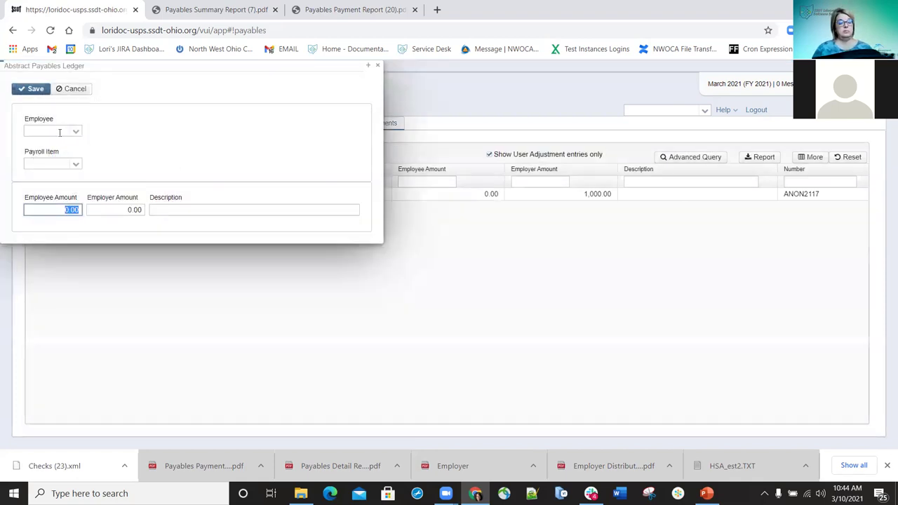
{"action": "left_click", "coordinate": [59, 132]}
{"action": "type", "text": "dean"}
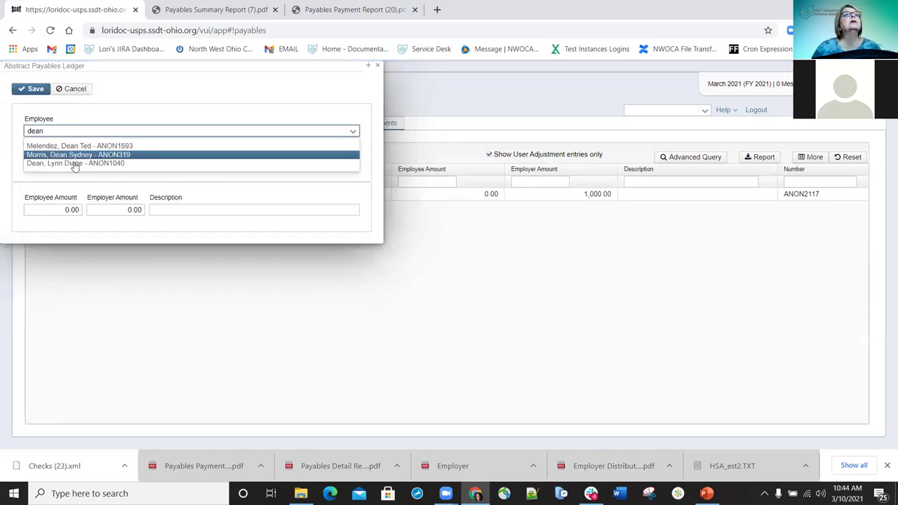
{"action": "left_click", "coordinate": [299, 162]}
{"action": "type", "text": "591"}
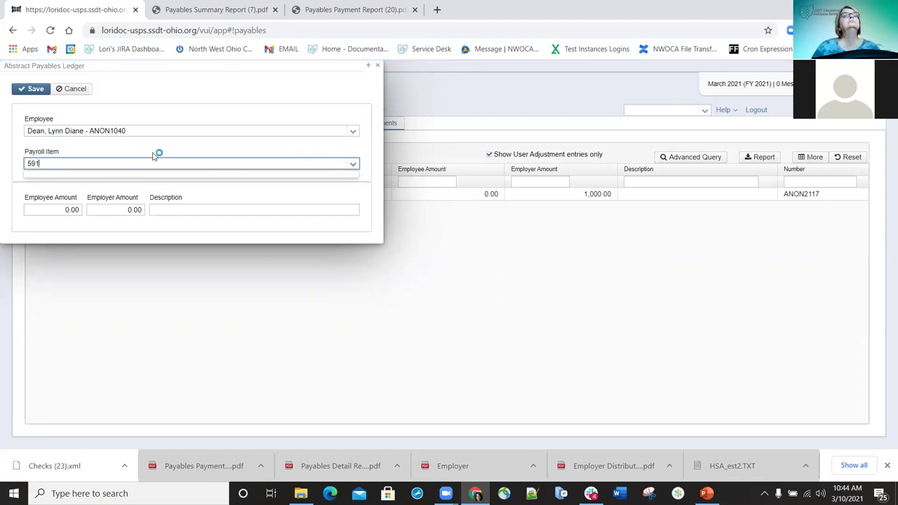
{"action": "left_click", "coordinate": [280, 156]}
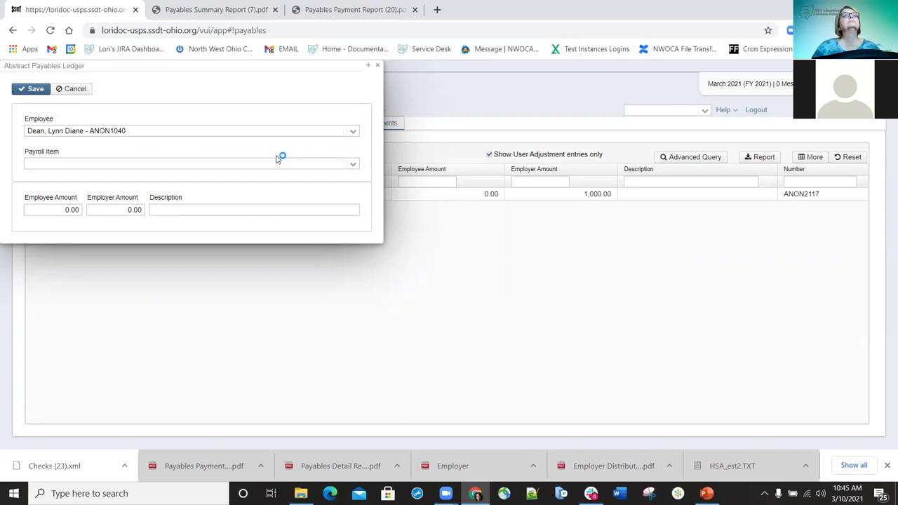
{"action": "left_click", "coordinate": [355, 166]}
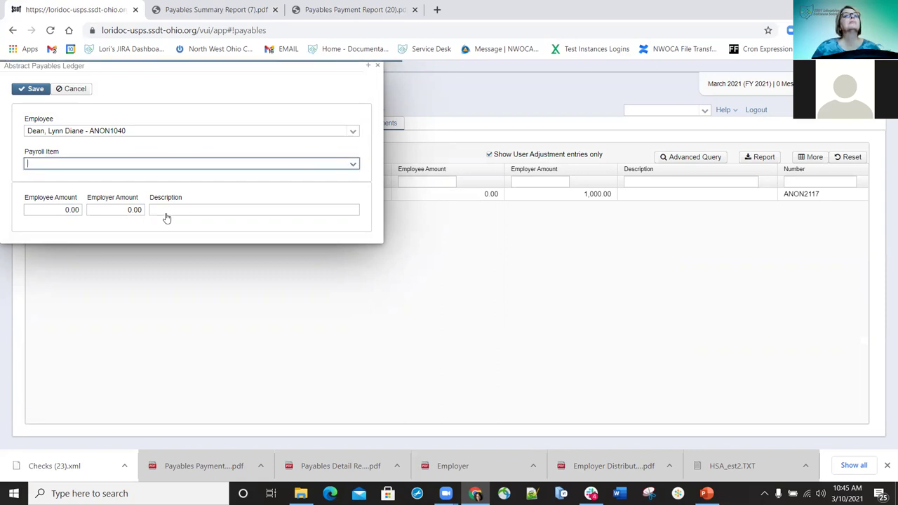
{"action": "left_click", "coordinate": [120, 225]}
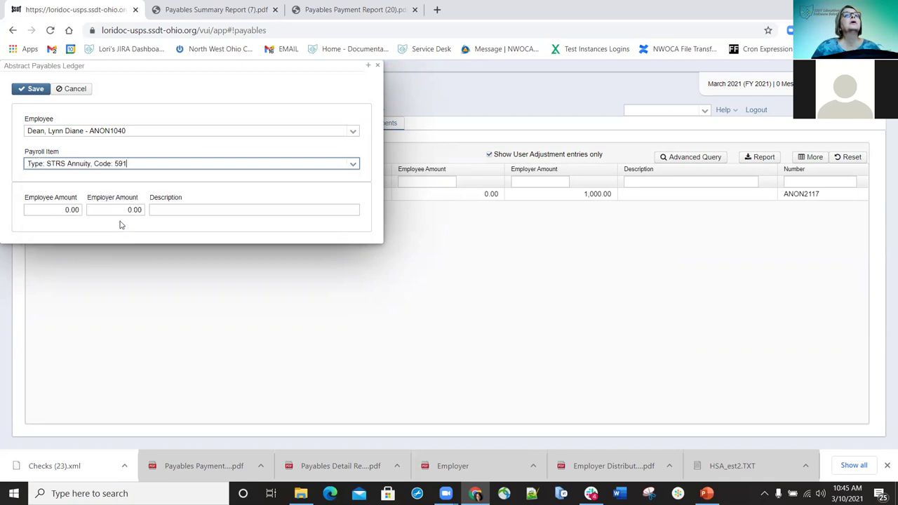
Enter a -500 employee amount with description 'Test', save the adjustment, and close the record
{"action": "left_click", "coordinate": [67, 211]}
{"action": "type", "text": "-"}
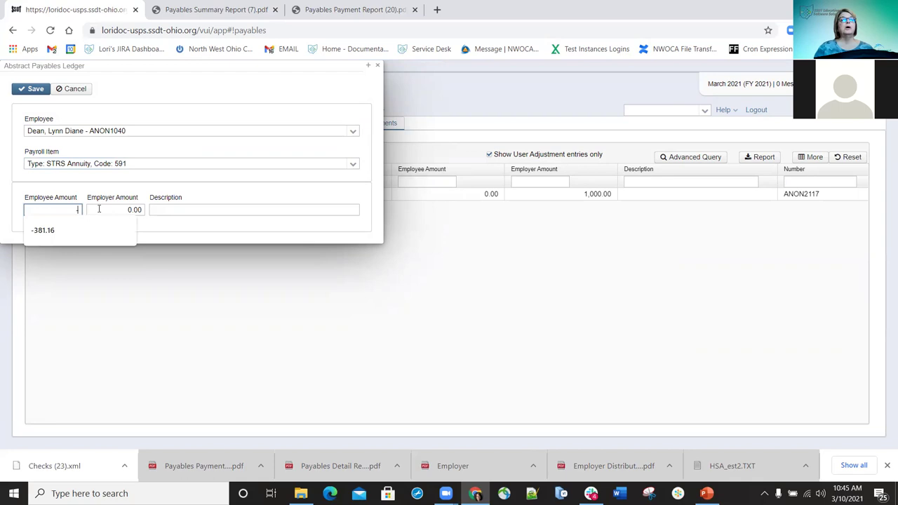
{"action": "type", "text": "500"}
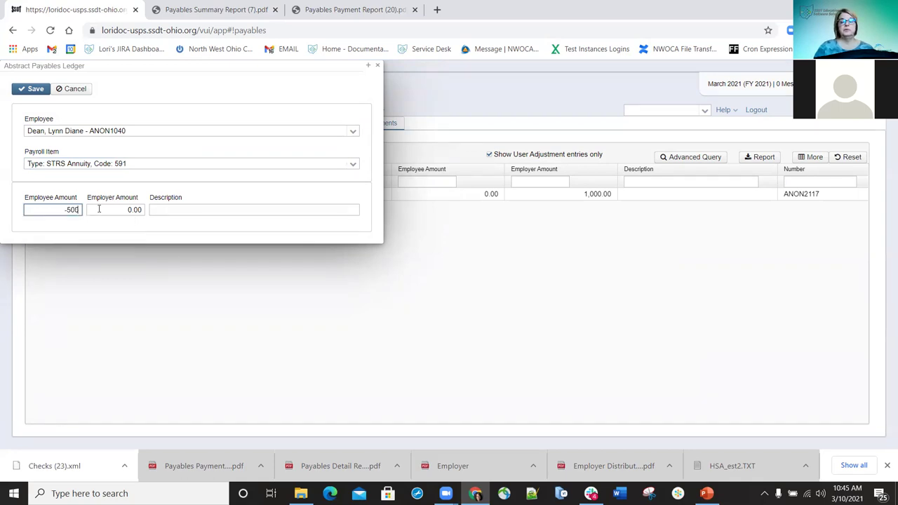
{"action": "left_click", "coordinate": [208, 206]}
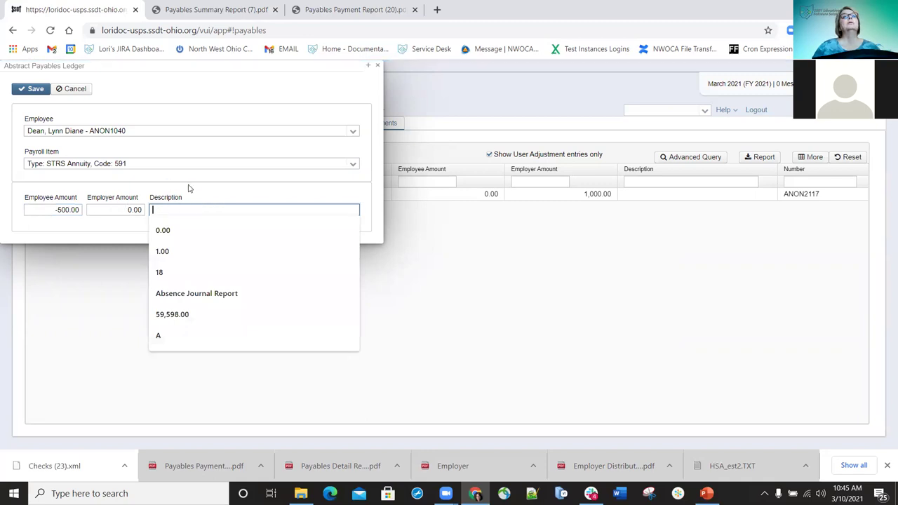
{"action": "left_click", "coordinate": [217, 184]}
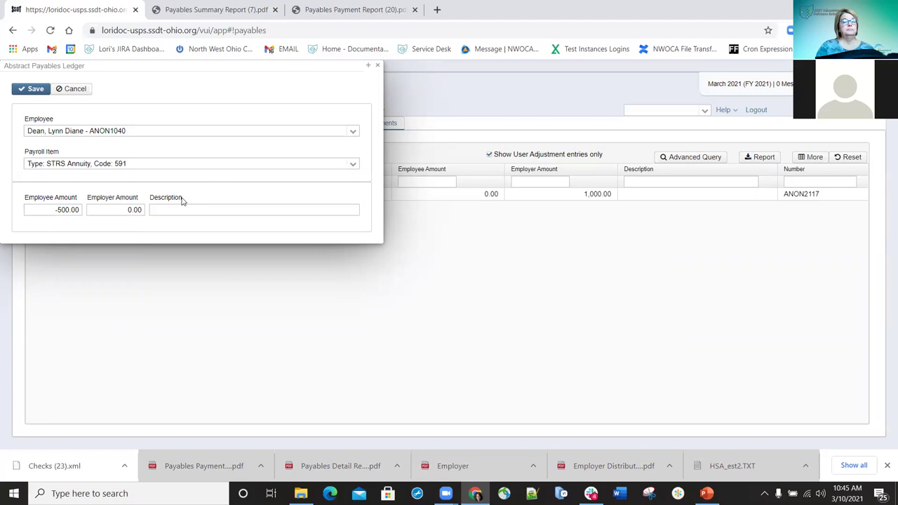
{"action": "left_click", "coordinate": [199, 211]}
{"action": "type", "text": "Test"}
{"action": "left_click", "coordinate": [32, 88]}
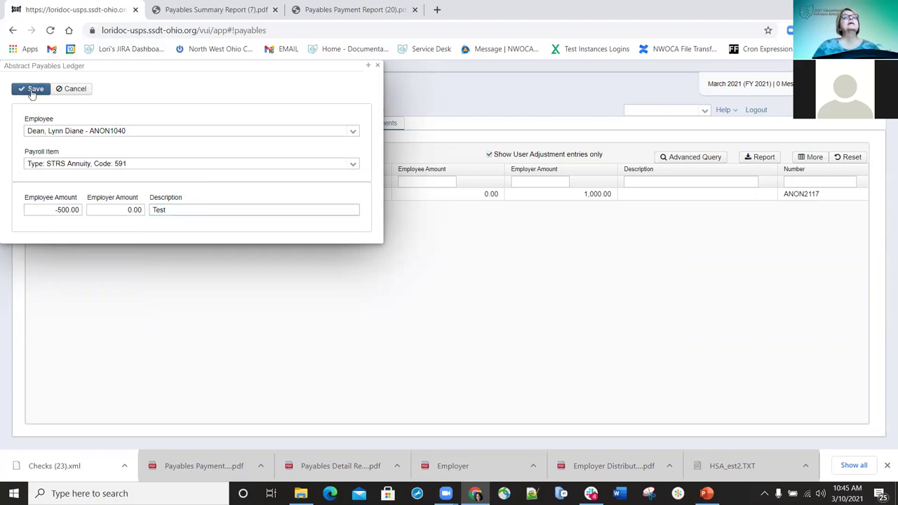
{"action": "left_click", "coordinate": [377, 66]}
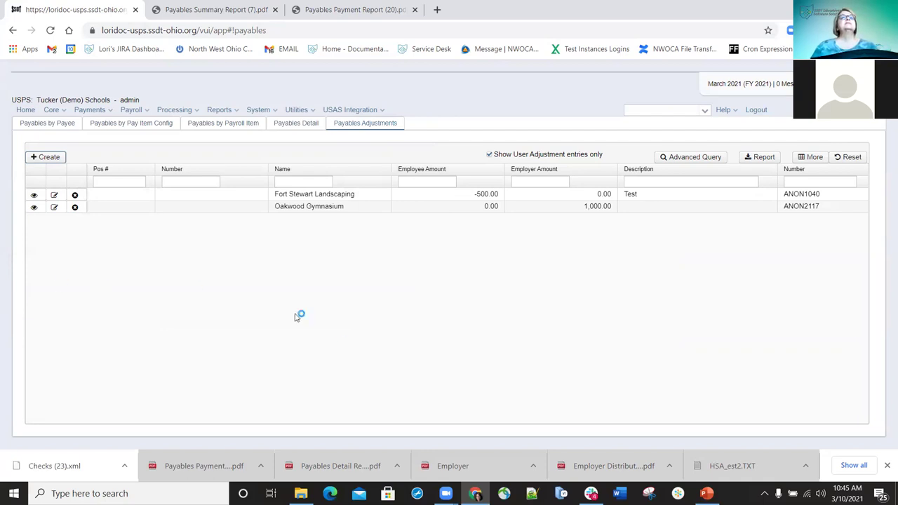
Sort pay item config totals by code and highlight Fort Stewart Landscaping's 591 amount, now 1,765.92
{"action": "left_click", "coordinate": [143, 125]}
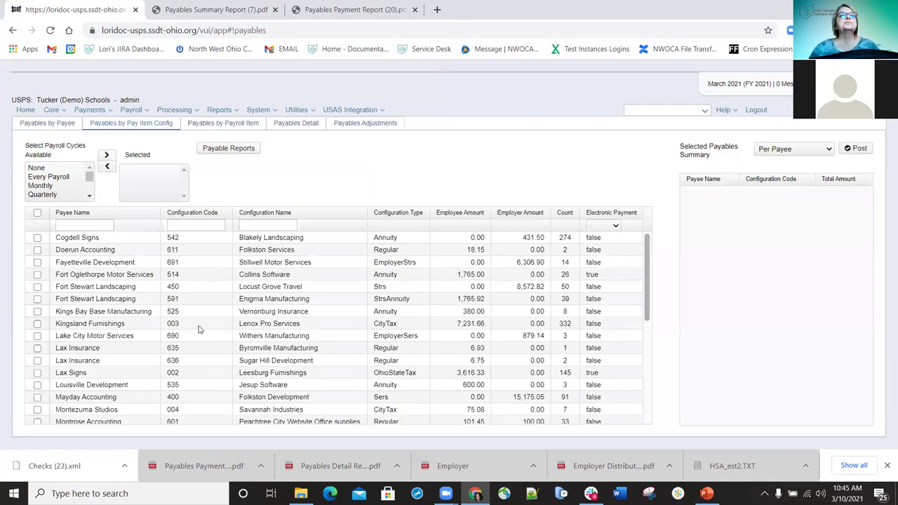
{"action": "left_click", "coordinate": [208, 219]}
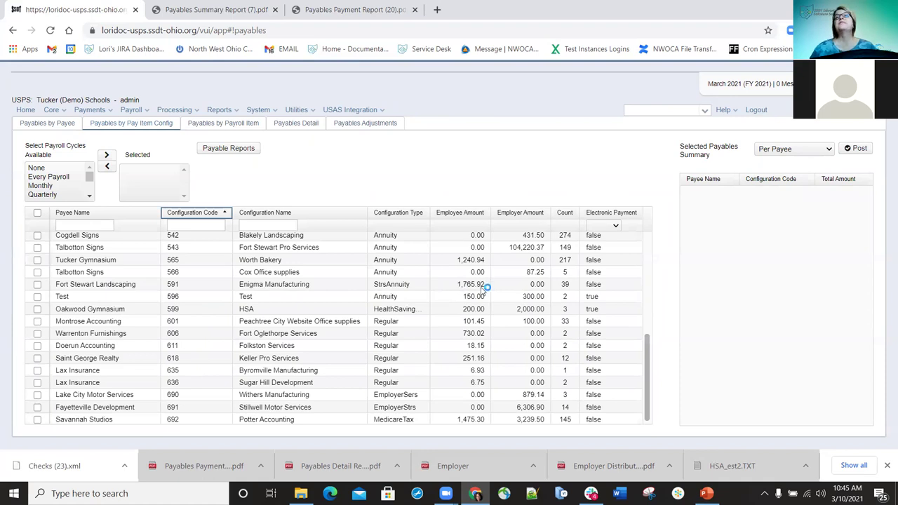
{"action": "double_click", "coordinate": [470, 284]}
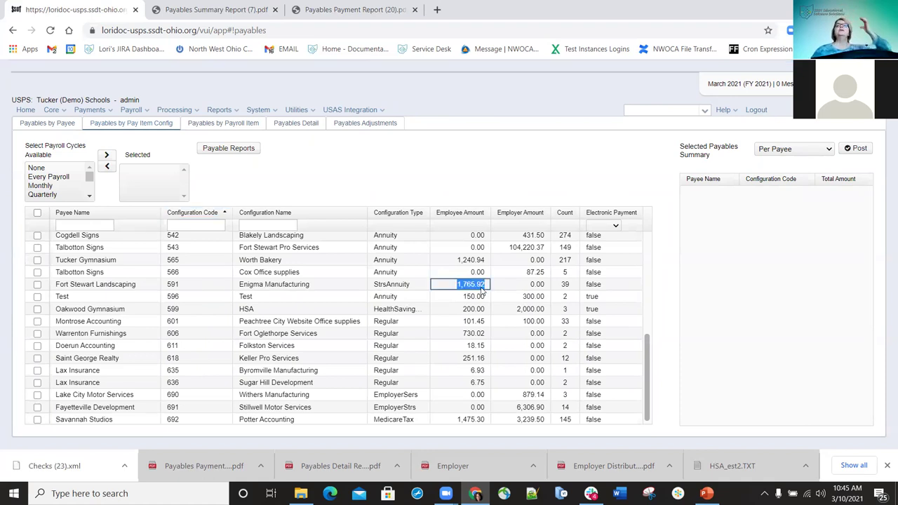
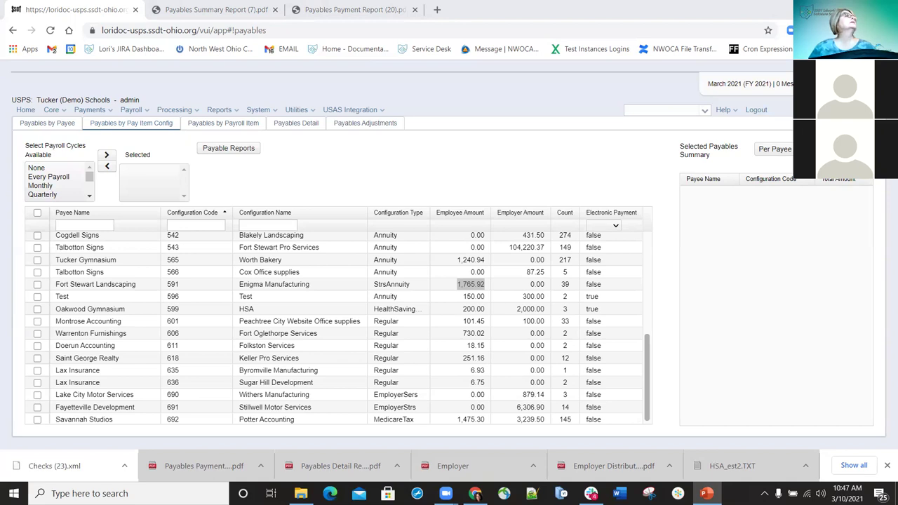
Focus the browser and drop down the USAS Integration menu over the payables listing
{"action": "left_click", "coordinate": [384, 111]}
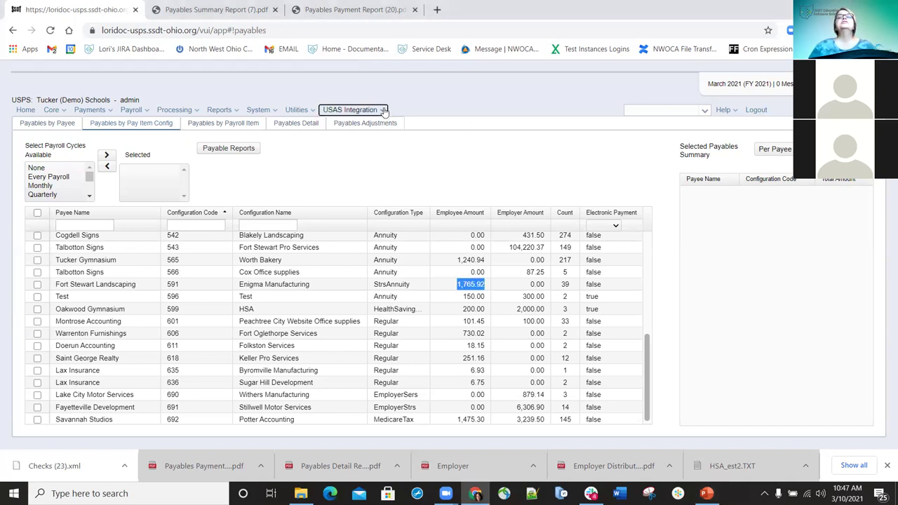
{"action": "left_click", "coordinate": [384, 110]}
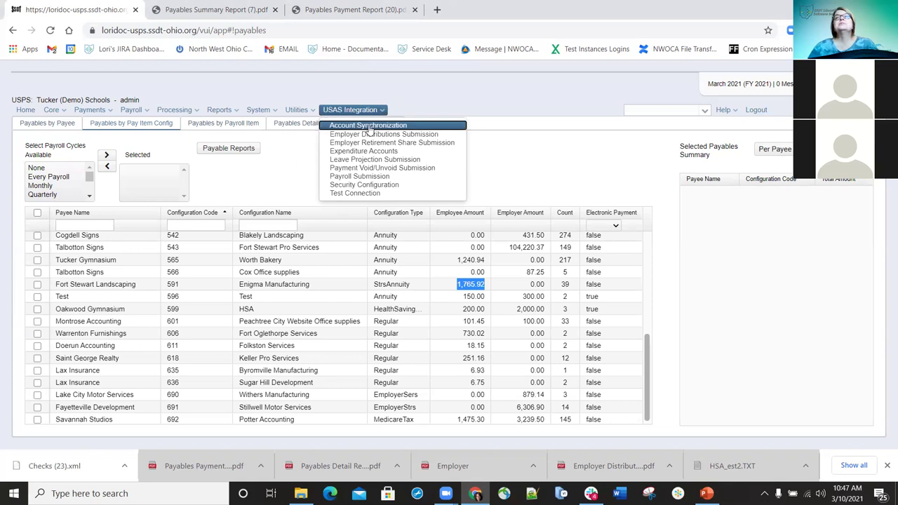
{"action": "left_click", "coordinate": [372, 133]}
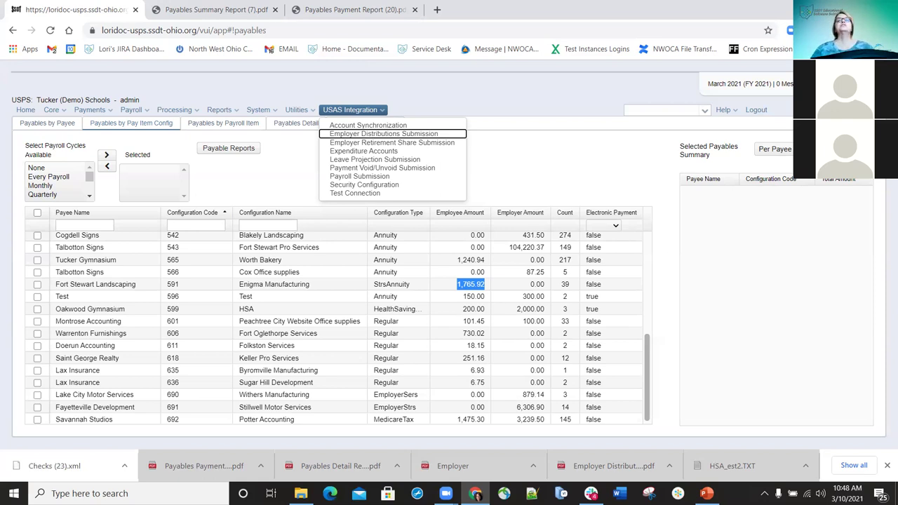
{"action": "left_click", "coordinate": [379, 110]}
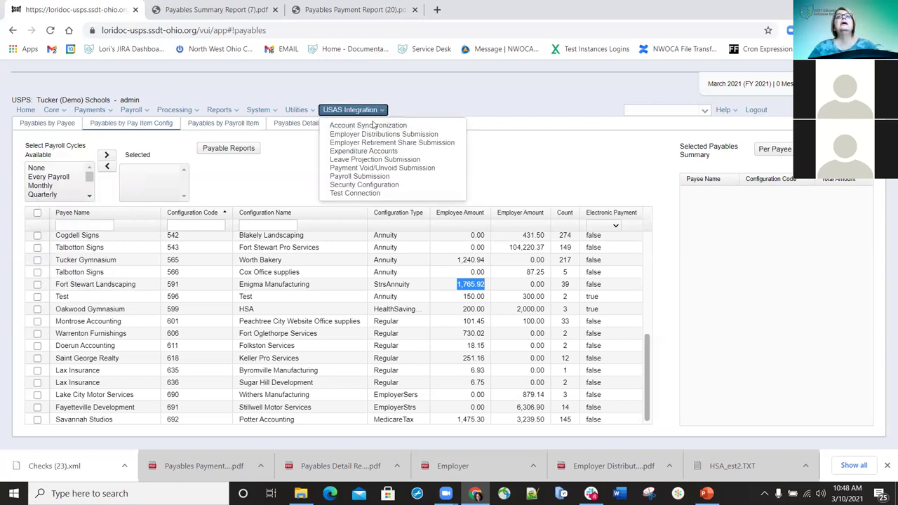
View Account Synchronization, confirming the sync completed 03/10/2021 at 04:01:07, then reopen USAS Integration
{"action": "left_click", "coordinate": [368, 127]}
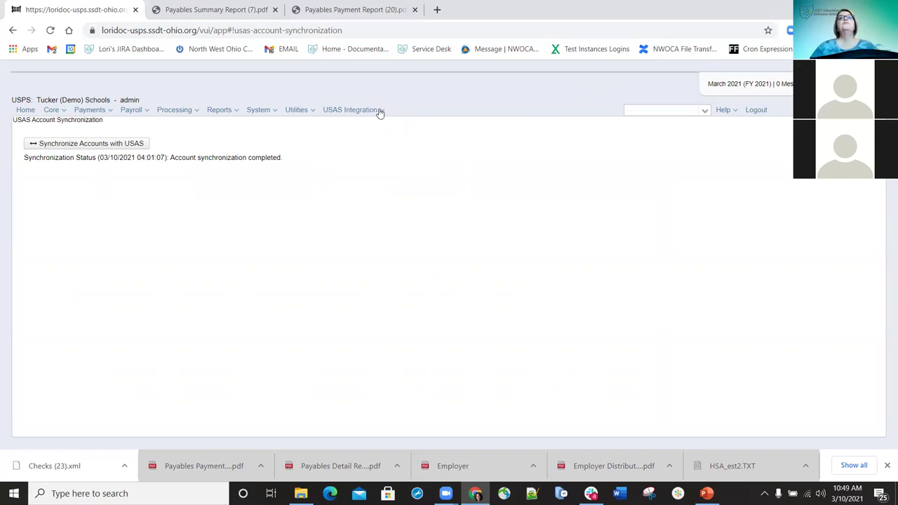
{"action": "left_click", "coordinate": [383, 117]}
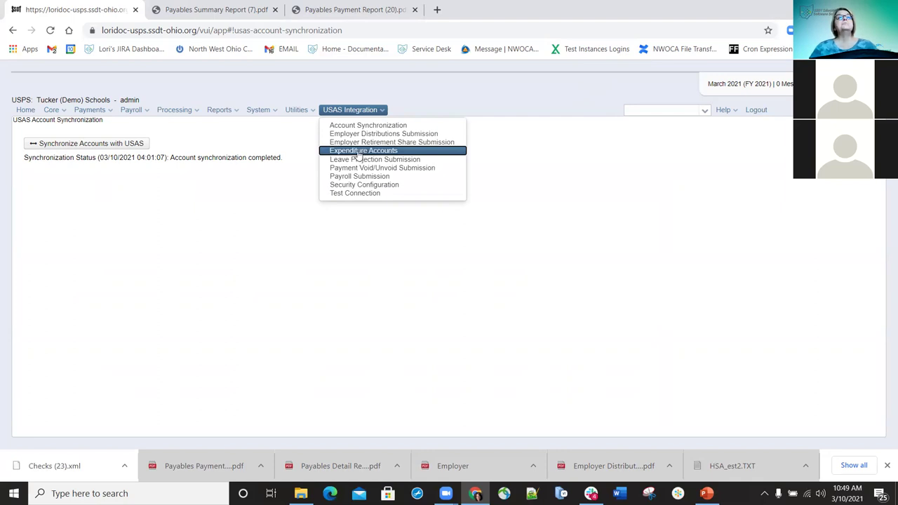
Bring up the USAS Expenditure Accounts list
{"action": "left_click", "coordinate": [358, 152]}
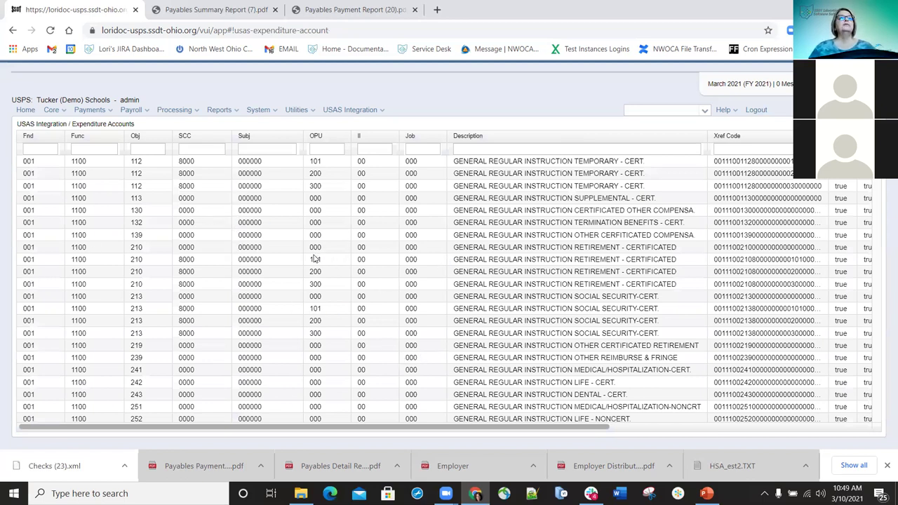
{"action": "scroll", "coordinate": [218, 247], "scroll_direction": "down", "scroll_amount": 3}
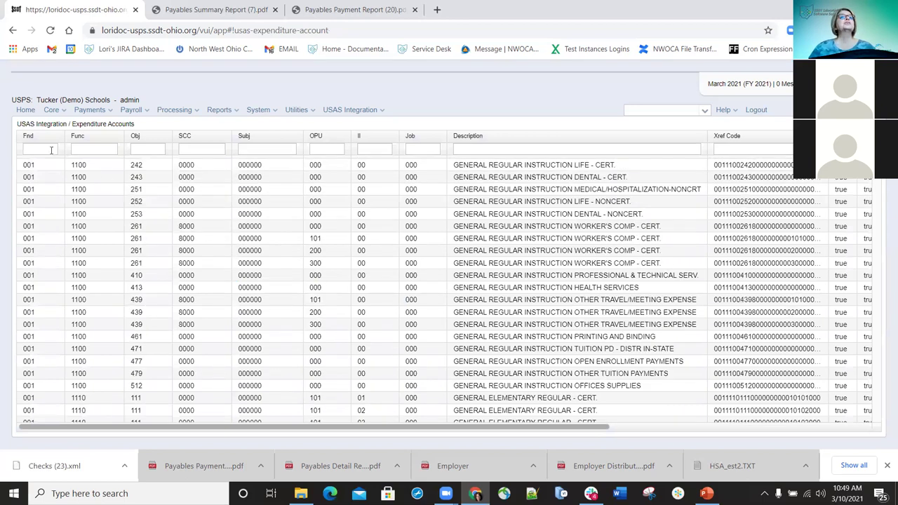
{"action": "scroll", "coordinate": [50, 148], "scroll_direction": "up", "scroll_amount": 3}
Filter accounts to fund 001 and function 1100, trying object 252 then clearing it
{"action": "left_click", "coordinate": [51, 149]}
{"action": "type", "text": "001"}
{"action": "key", "text": "Tab"}
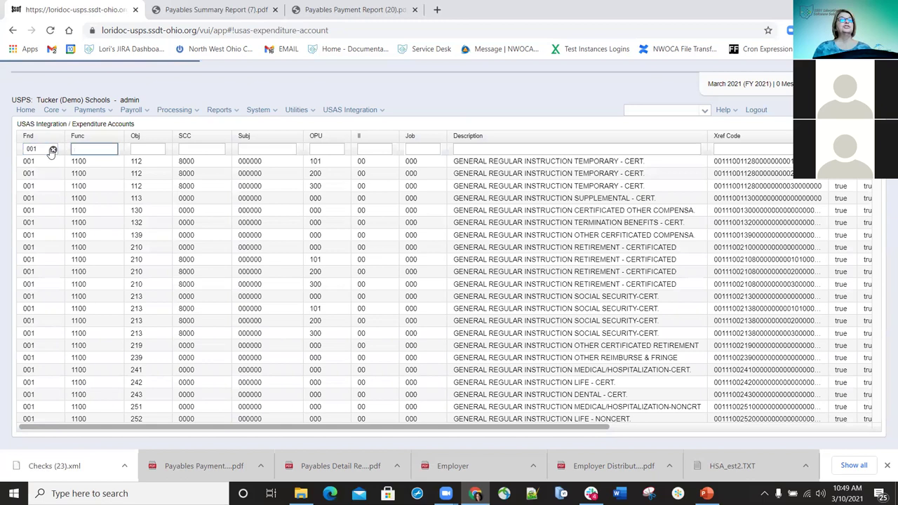
{"action": "type", "text": "1100"}
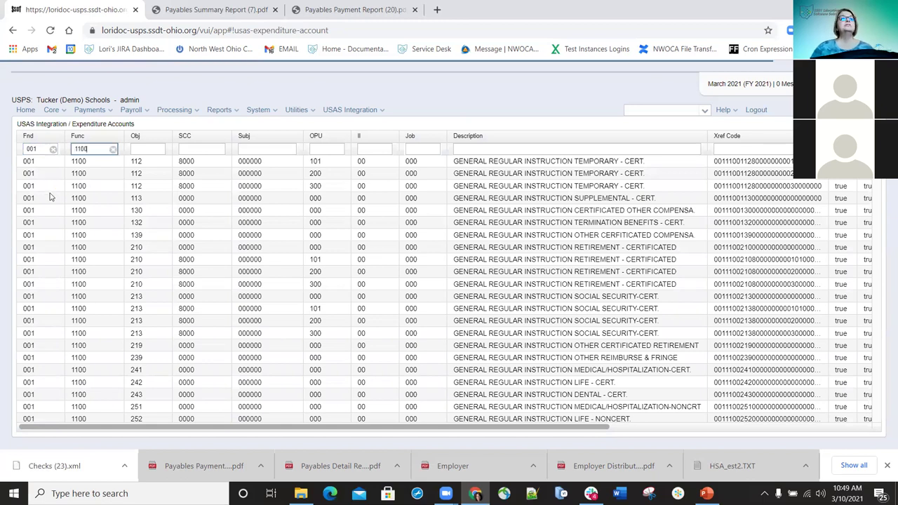
{"action": "left_click", "coordinate": [142, 149]}
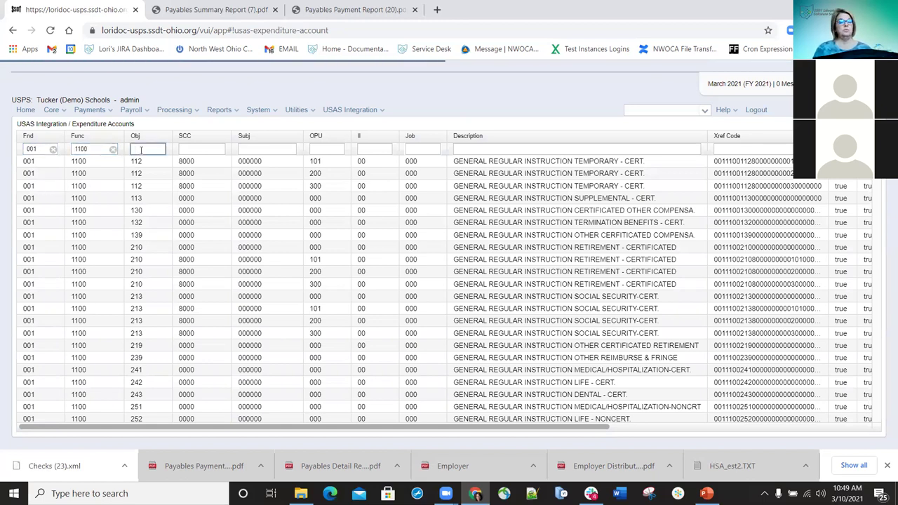
{"action": "type", "text": "252"}
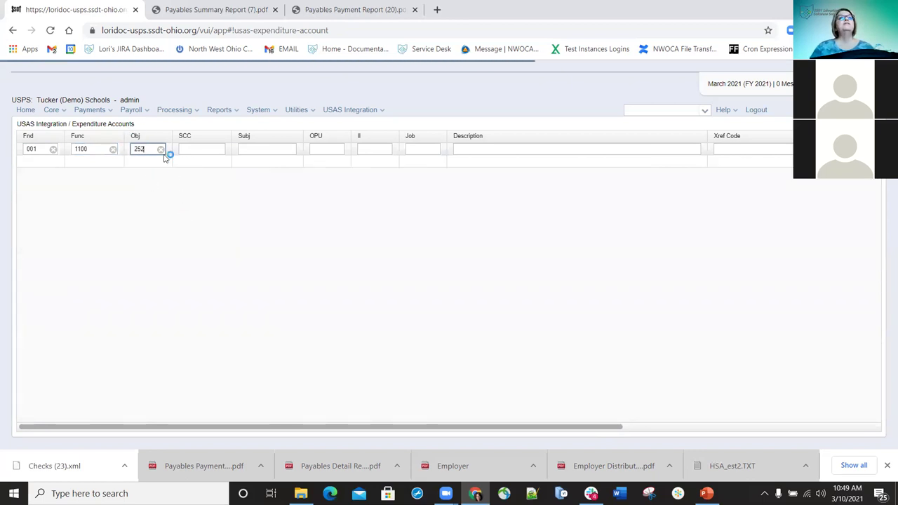
{"action": "left_click", "coordinate": [161, 149]}
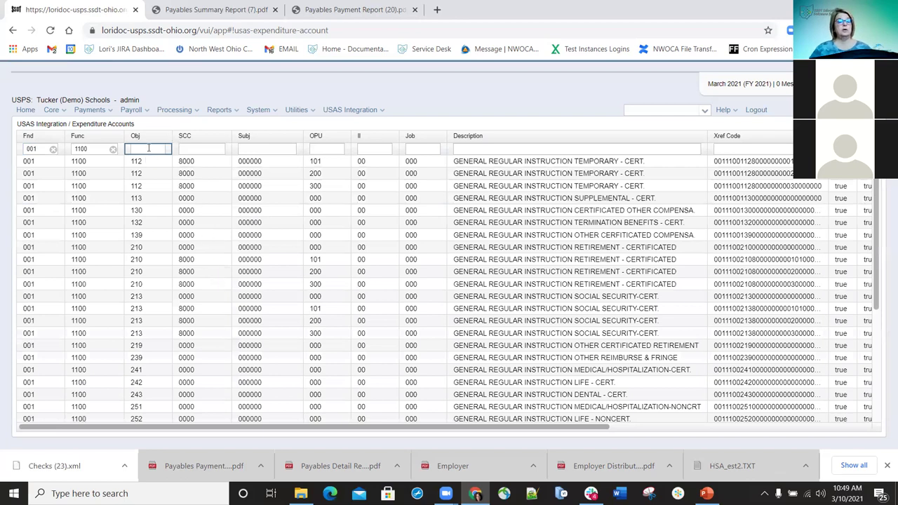
{"action": "scroll", "coordinate": [149, 148], "scroll_direction": "down", "scroll_amount": 3}
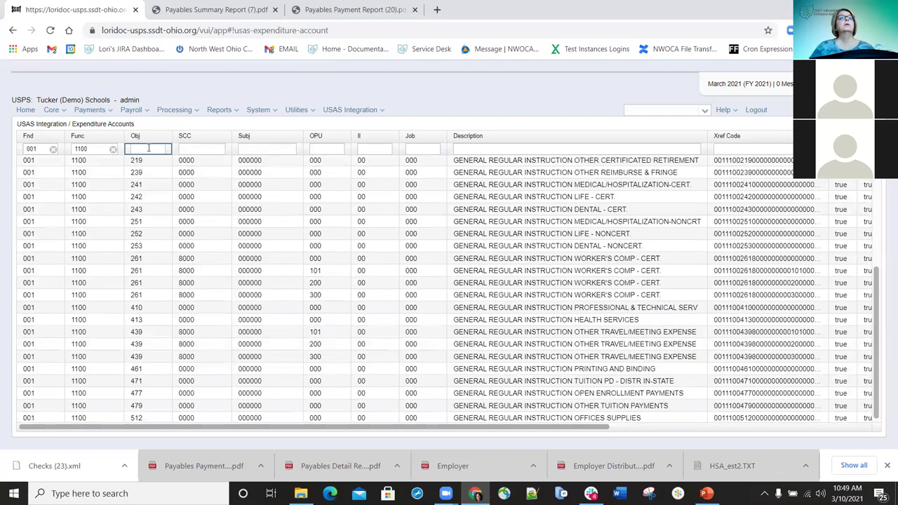
Enter 47 as the Obj filter to leave only accounts 471, 477 and 479
{"action": "type", "text": "4"}
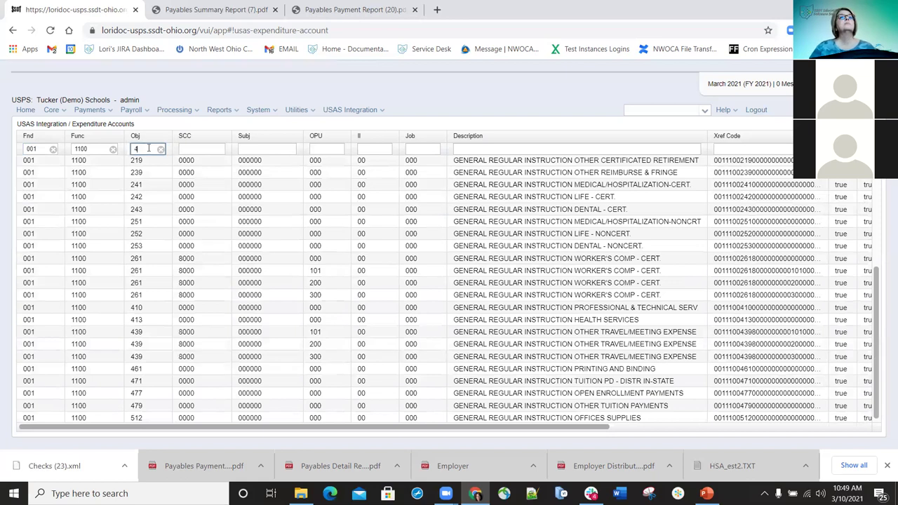
{"action": "type", "text": "7"}
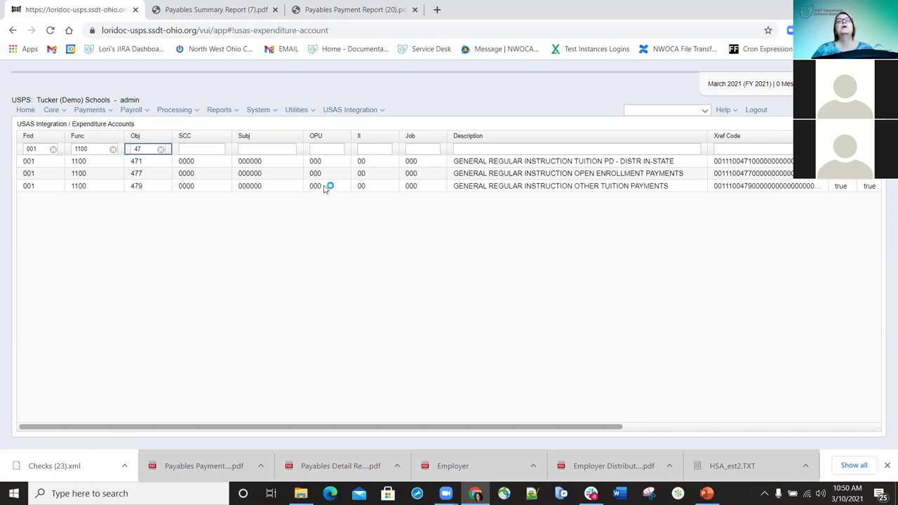
Dismiss the USAS Integration menu and go to Reports > Leave Projection Report
{"action": "left_click", "coordinate": [384, 112]}
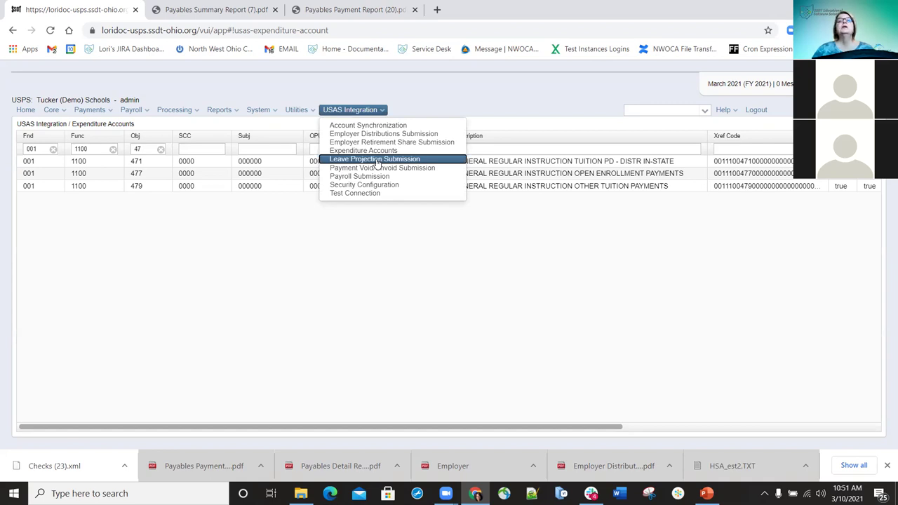
{"action": "key", "text": "Escape"}
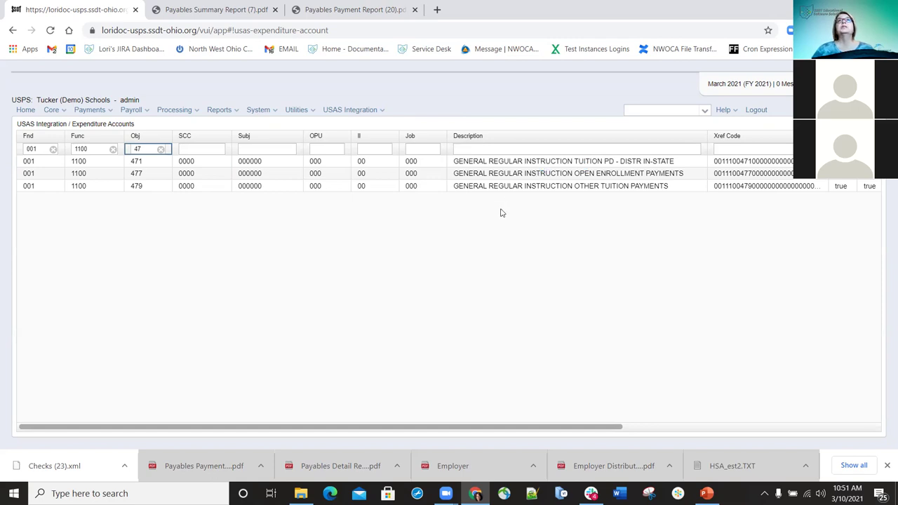
{"action": "left_click", "coordinate": [235, 112]}
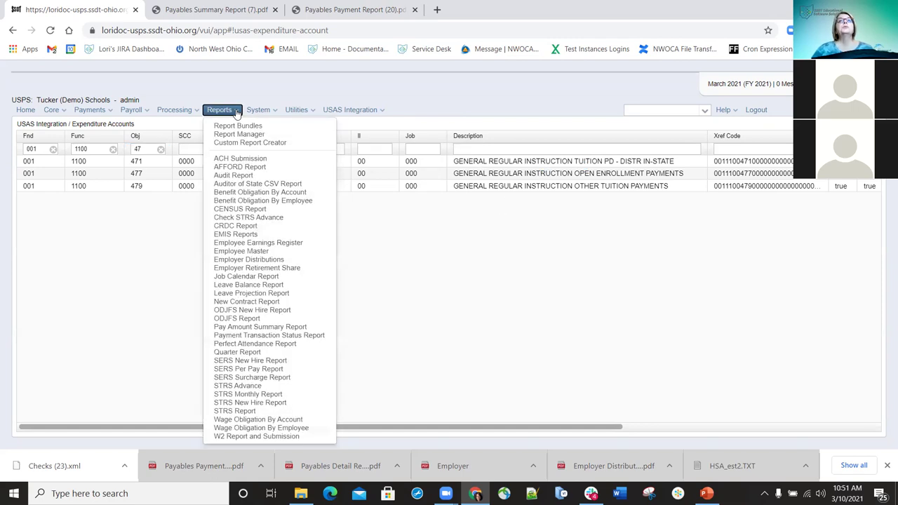
{"action": "left_click", "coordinate": [224, 293]}
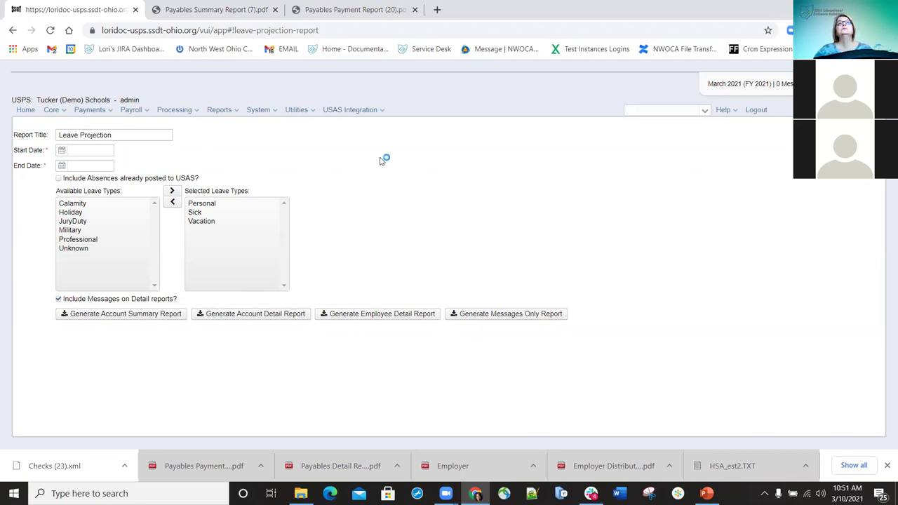
Review the Leave Projection Submission page and its Submit to USAS button
{"action": "left_click", "coordinate": [383, 112]}
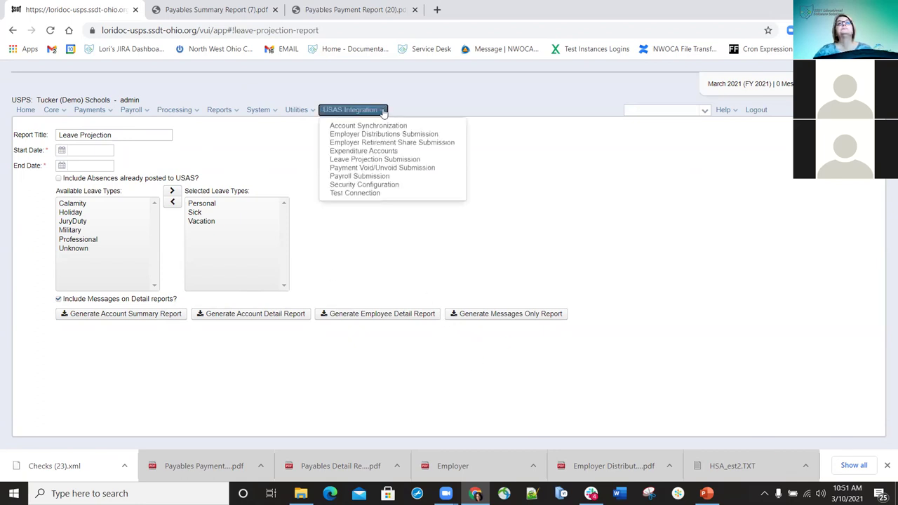
{"action": "left_click", "coordinate": [370, 160]}
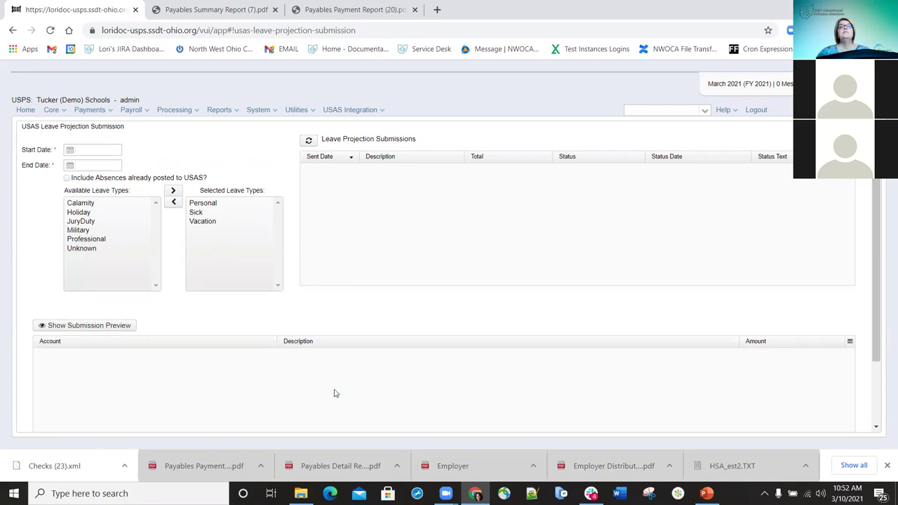
{"action": "scroll", "coordinate": [333, 392], "scroll_direction": "down", "scroll_amount": 3}
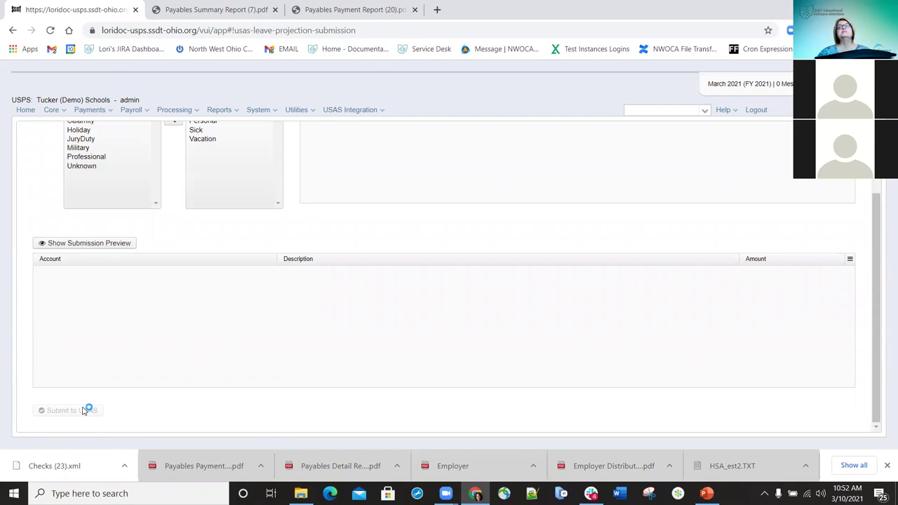
{"action": "scroll", "coordinate": [649, 168], "scroll_direction": "up", "scroll_amount": 3}
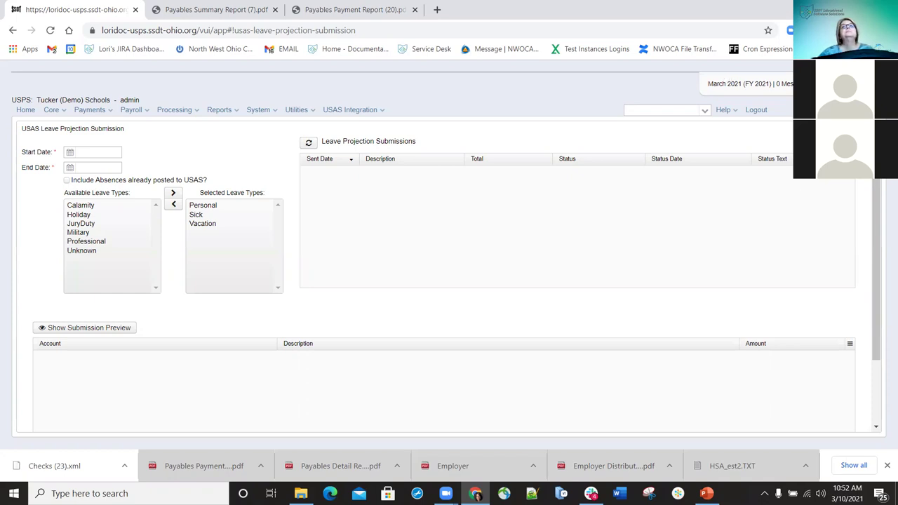
{"action": "left_click", "coordinate": [382, 111]}
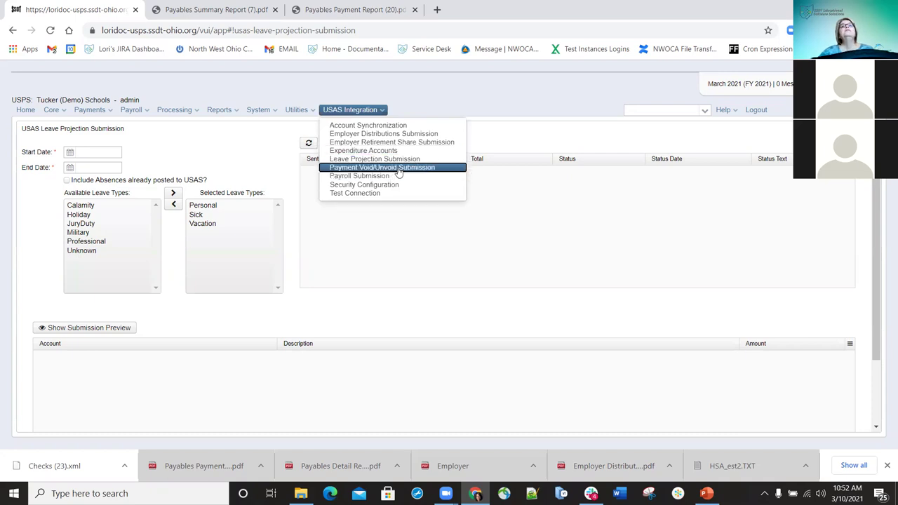
Visit Payment Void/Unvoid Submission, then Security Configuration with its empty application ID and API key
{"action": "left_click", "coordinate": [397, 169]}
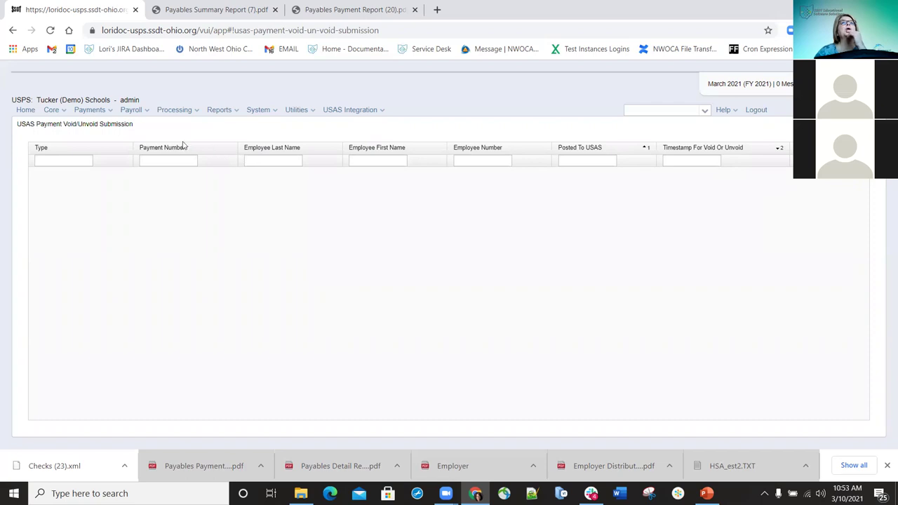
{"action": "left_click", "coordinate": [385, 112]}
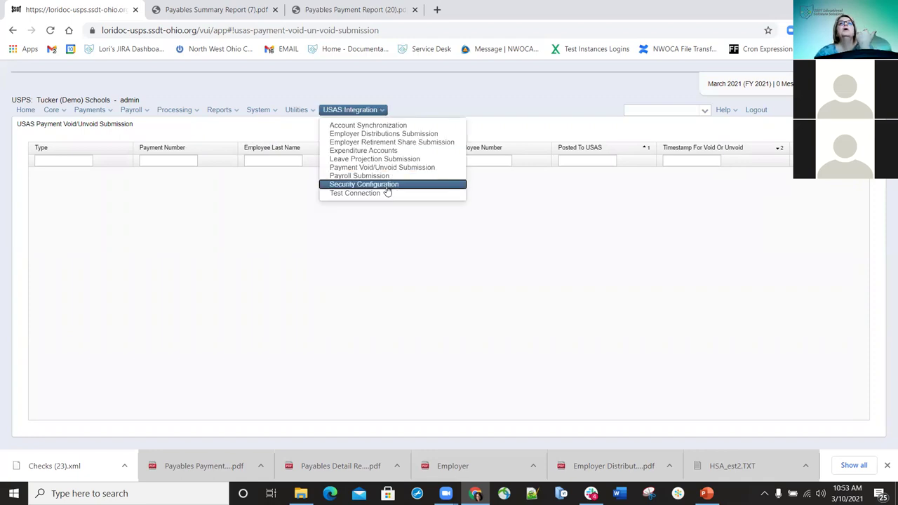
{"action": "left_click", "coordinate": [391, 185]}
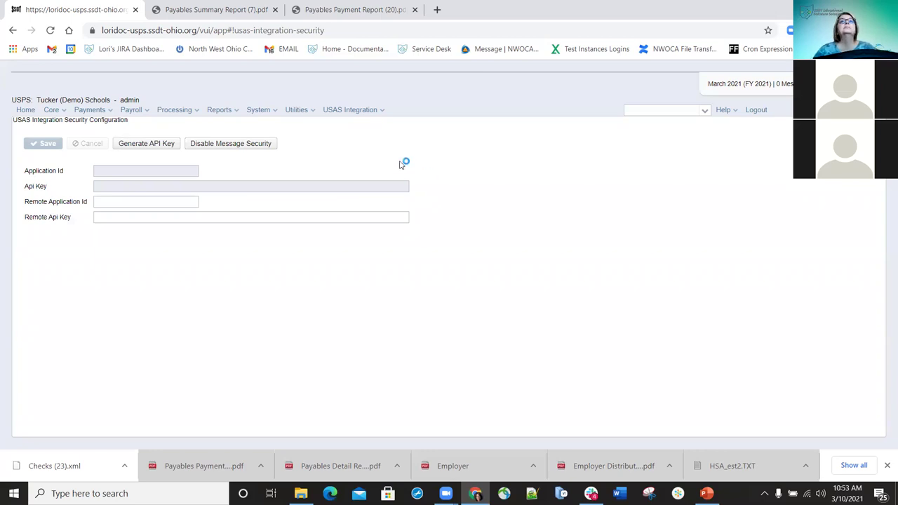
Expand the USAS Integration menu to reach Test Connection
{"action": "left_click", "coordinate": [383, 110]}
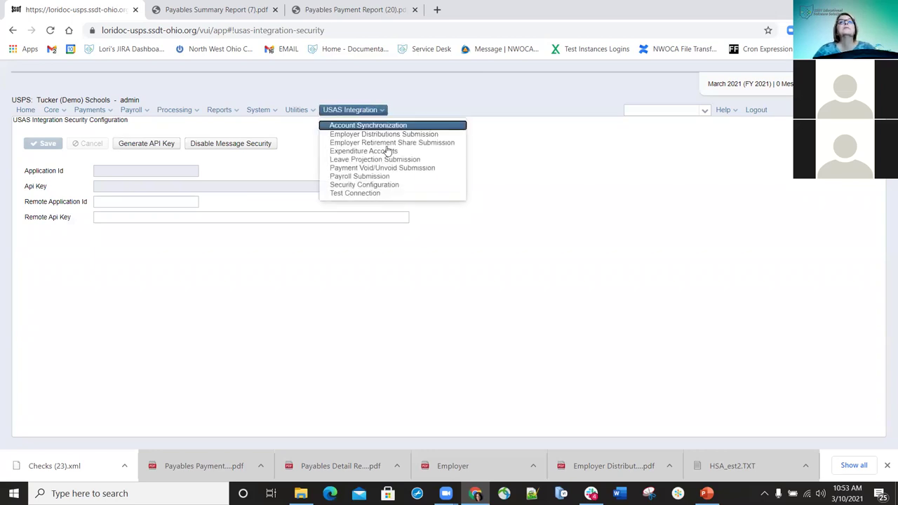
Run the USAS connection test showing remote port 44000 and DNS lookup true, then expand Payments
{"action": "left_click", "coordinate": [369, 194]}
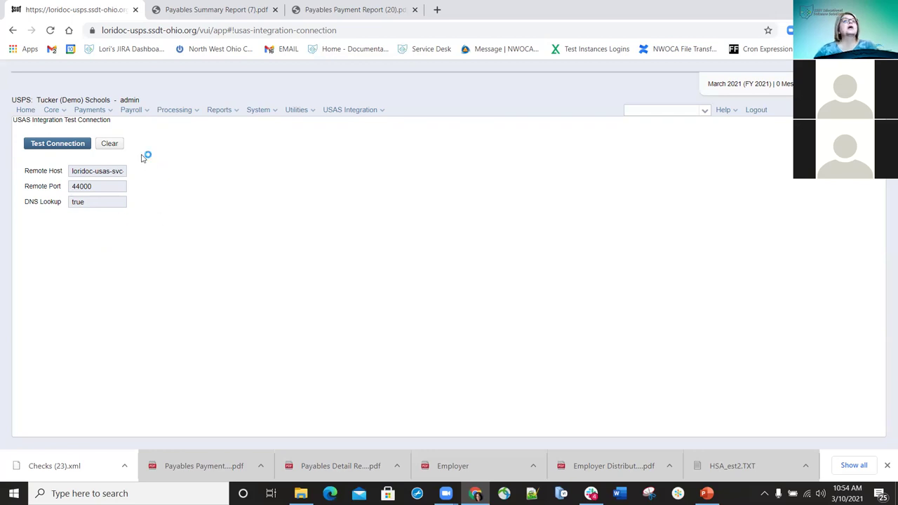
{"action": "left_click", "coordinate": [110, 114]}
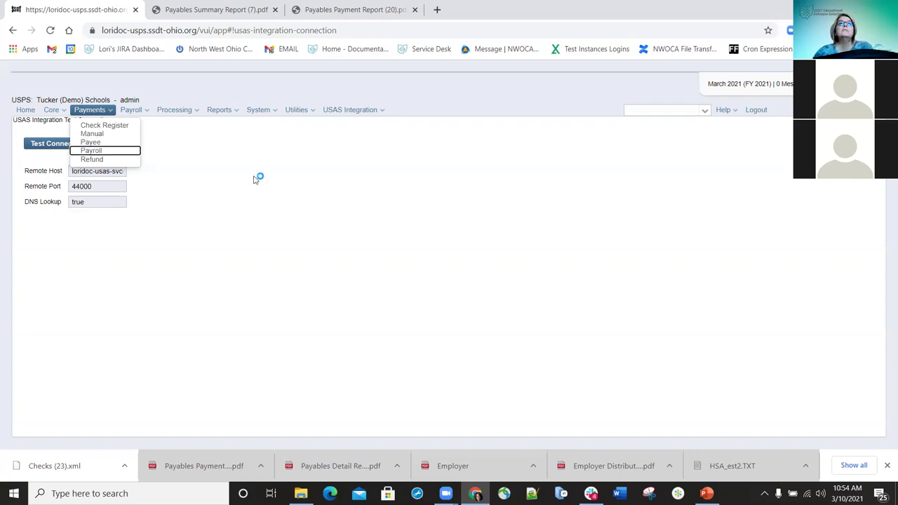
Go to the Check Register and tick deduction check 900406
{"action": "left_click", "coordinate": [104, 127]}
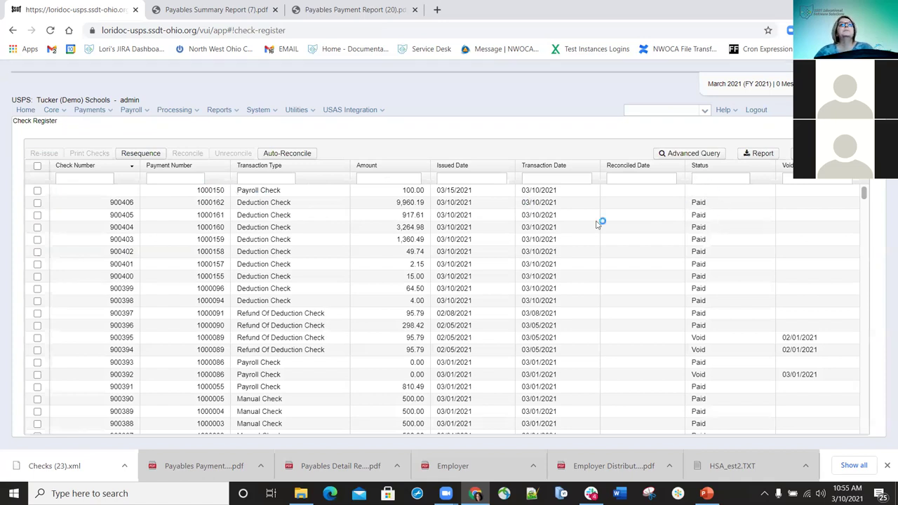
{"action": "left_click", "coordinate": [37, 202]}
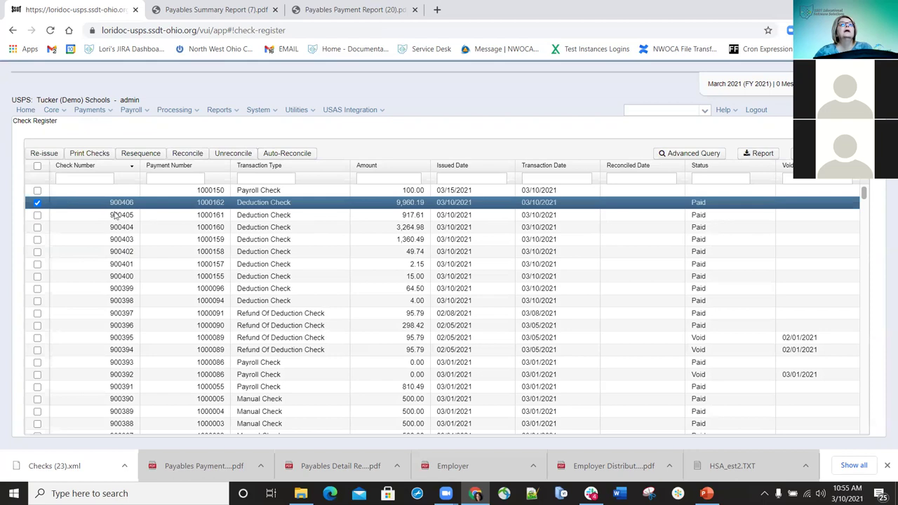
Reissue check 900406 from the Default Bank Account dated 3/10/21, then select new check 900407
{"action": "left_click", "coordinate": [43, 153]}
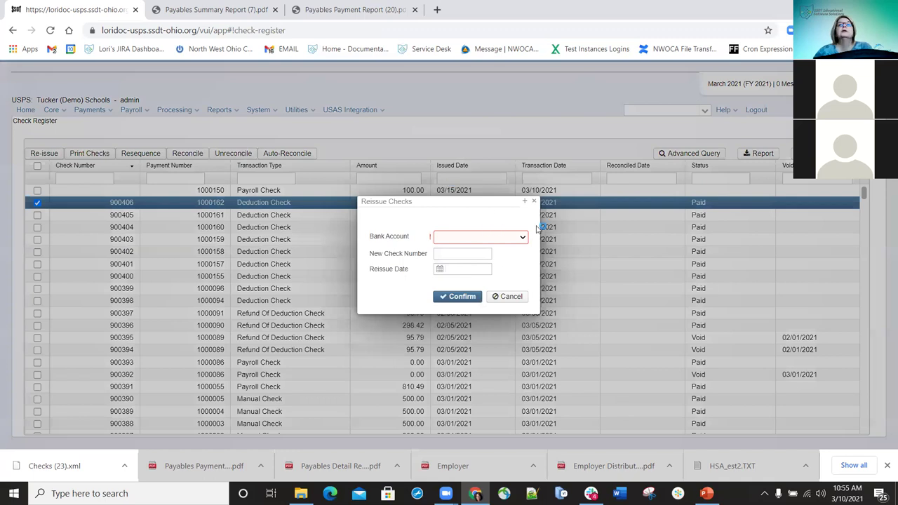
{"action": "left_click", "coordinate": [498, 240]}
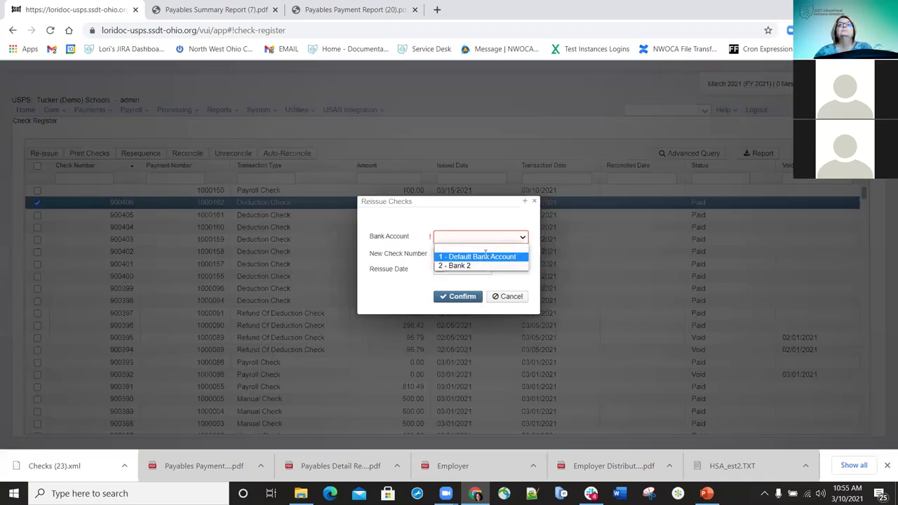
{"action": "left_click", "coordinate": [466, 257]}
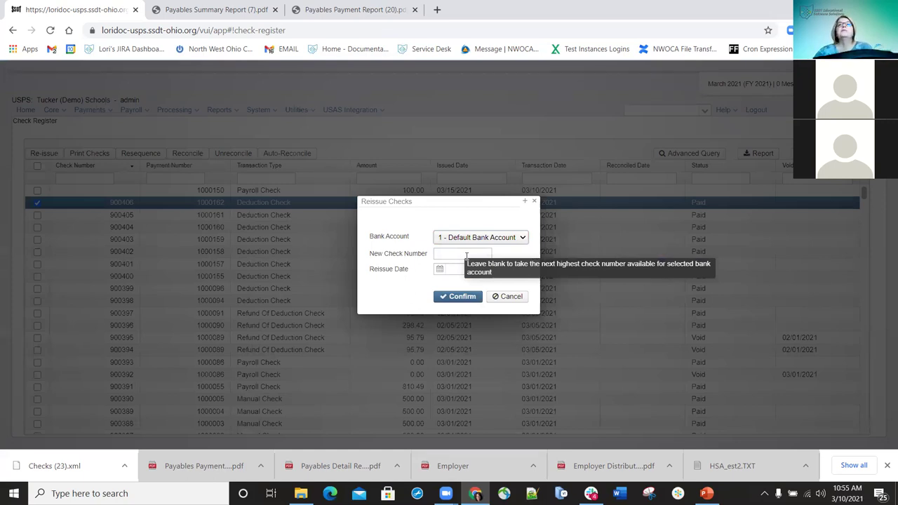
{"action": "left_click", "coordinate": [458, 269]}
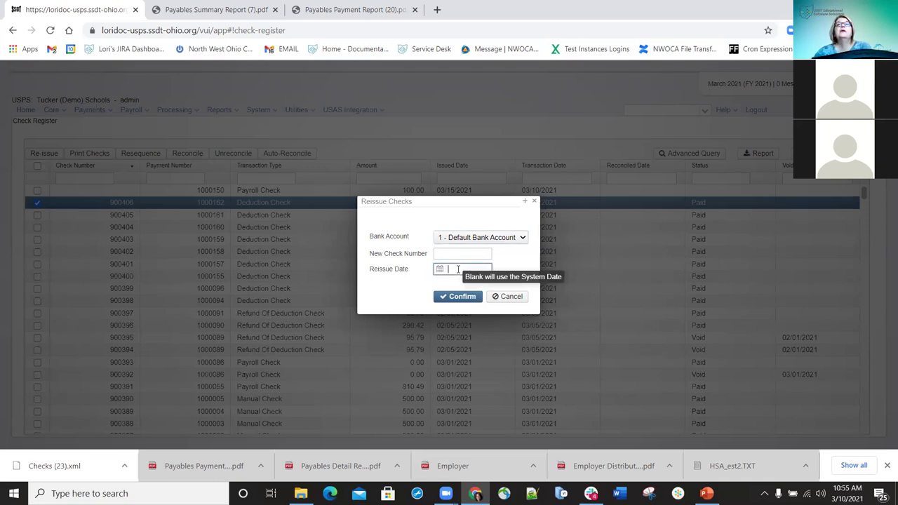
{"action": "type", "text": "3/10/21"}
{"action": "left_click", "coordinate": [454, 299]}
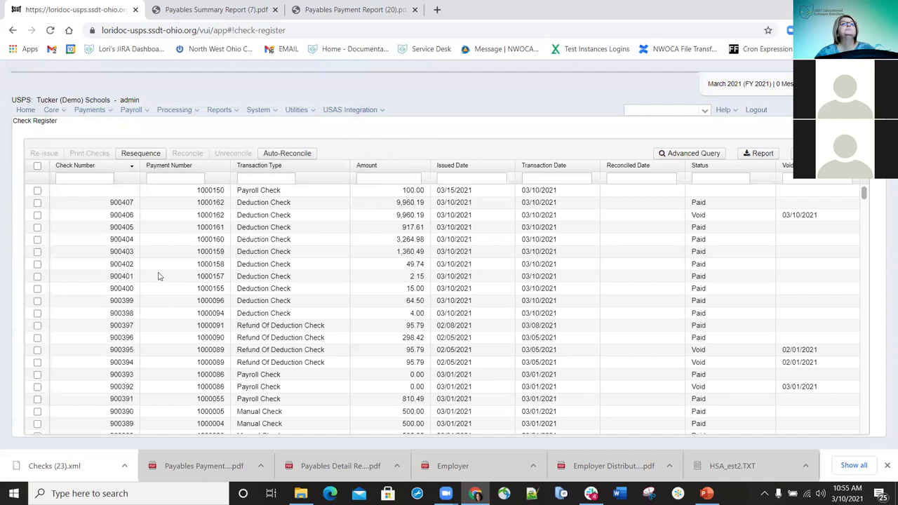
{"action": "double_click", "coordinate": [701, 218]}
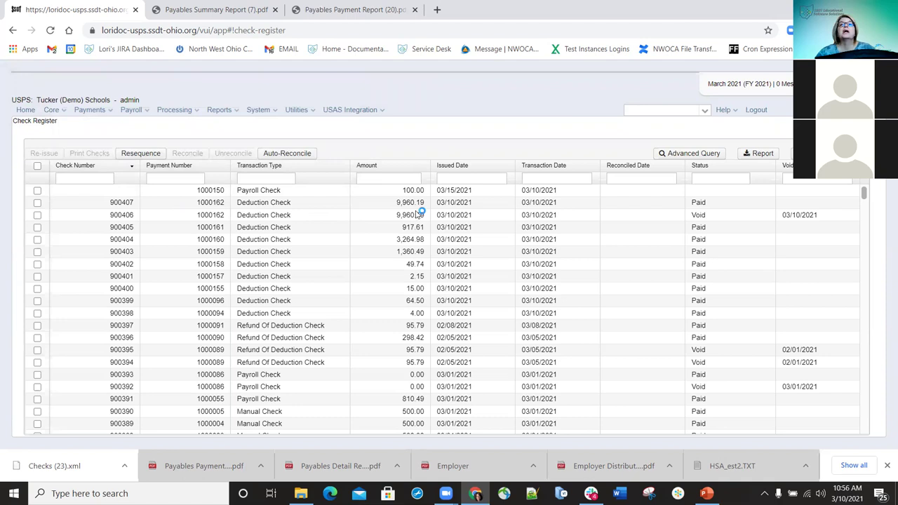
{"action": "left_click", "coordinate": [37, 203]}
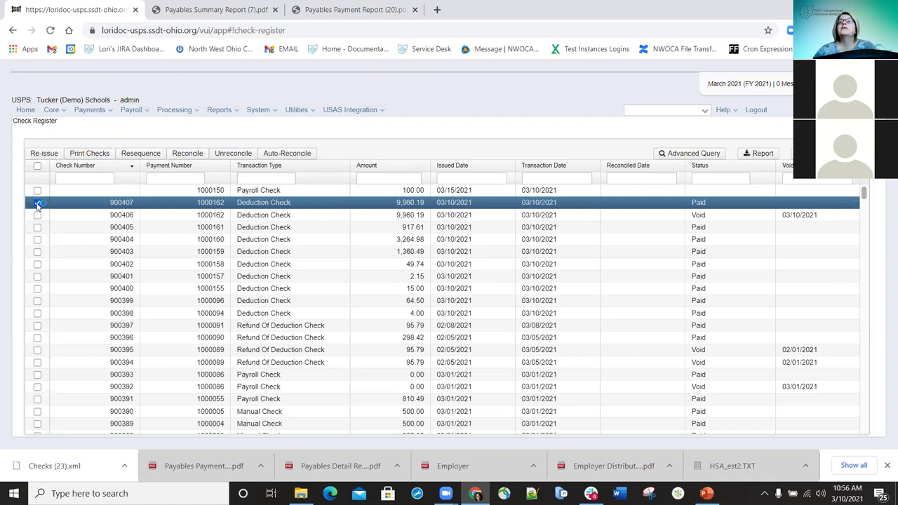
Print check 900407 as a PDF using the Default check form
{"action": "left_click", "coordinate": [90, 156]}
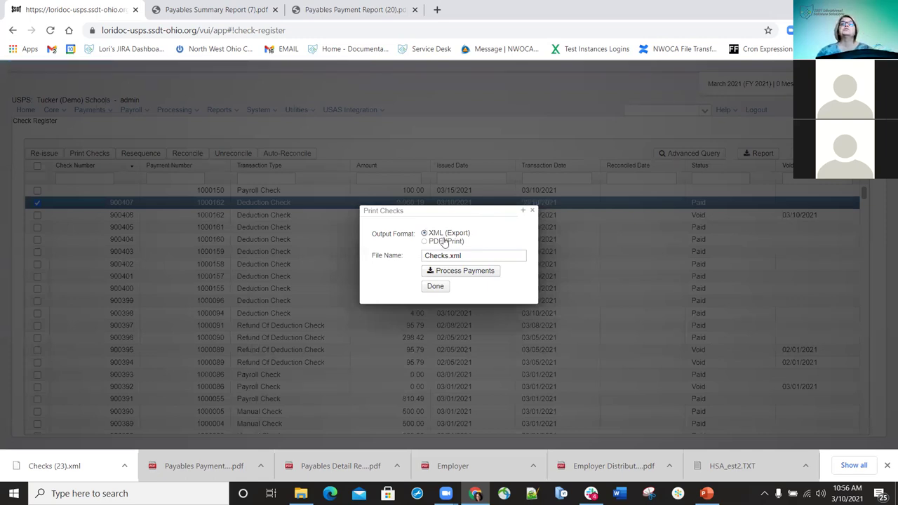
{"action": "left_click", "coordinate": [424, 242]}
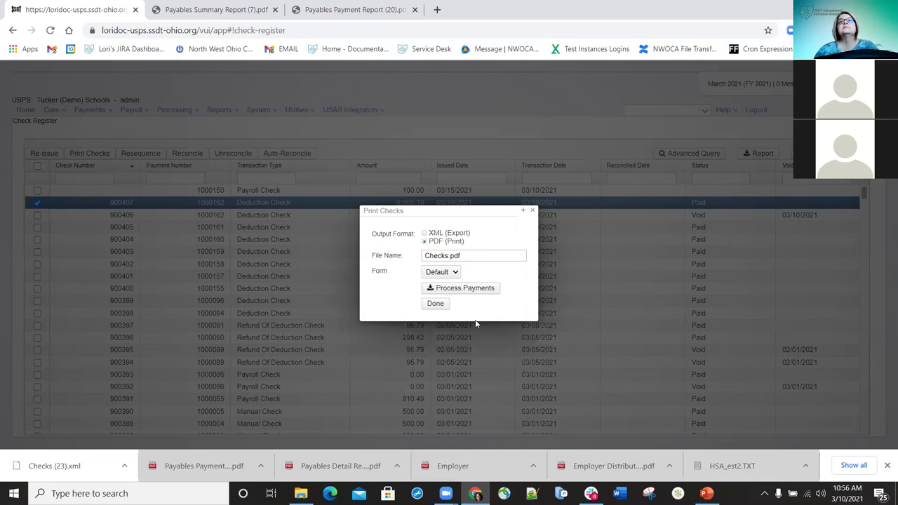
{"action": "left_click", "coordinate": [457, 275]}
{"action": "left_click", "coordinate": [457, 277]}
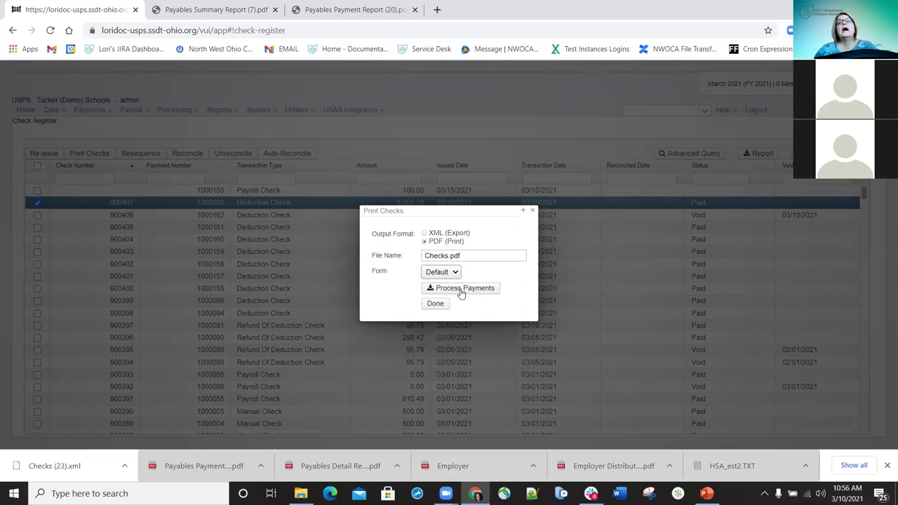
{"action": "left_click", "coordinate": [467, 290]}
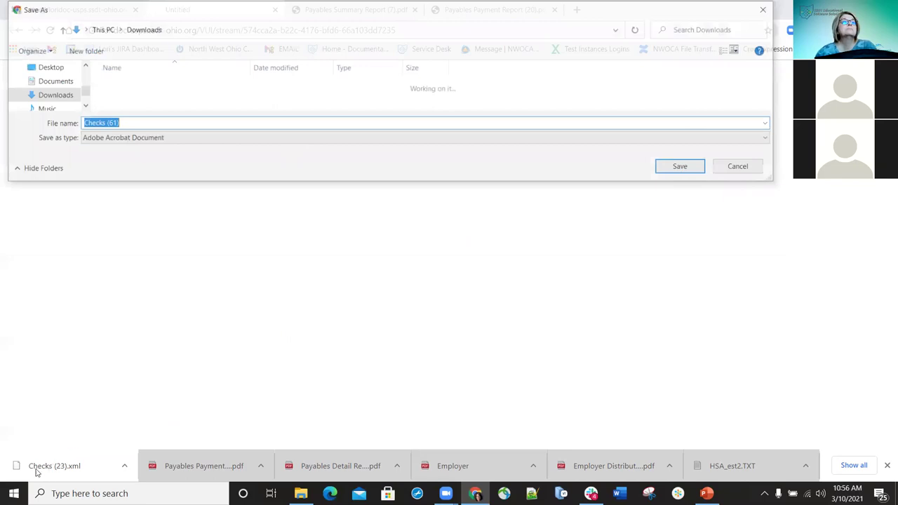
Save Checks (61).pdf, then close the PDF tab and the Print Checks dialog
{"action": "key", "text": "Return"}
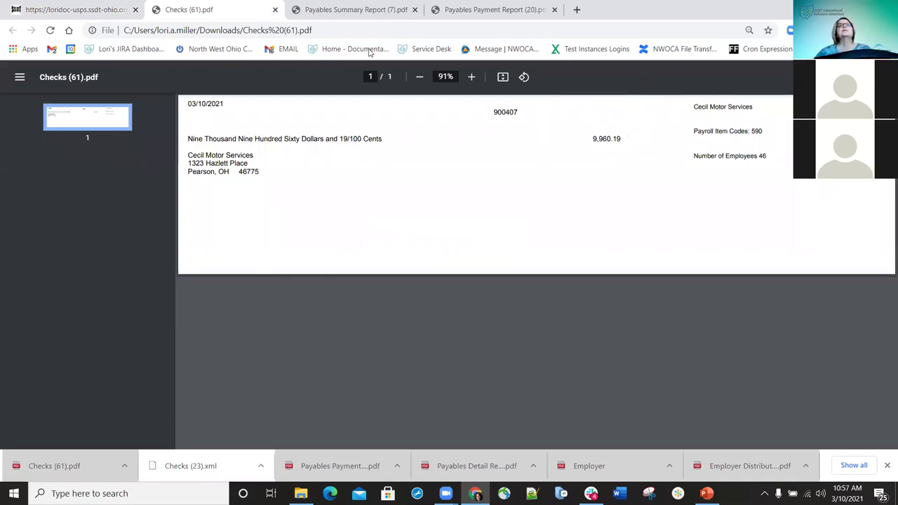
{"action": "left_click", "coordinate": [275, 9]}
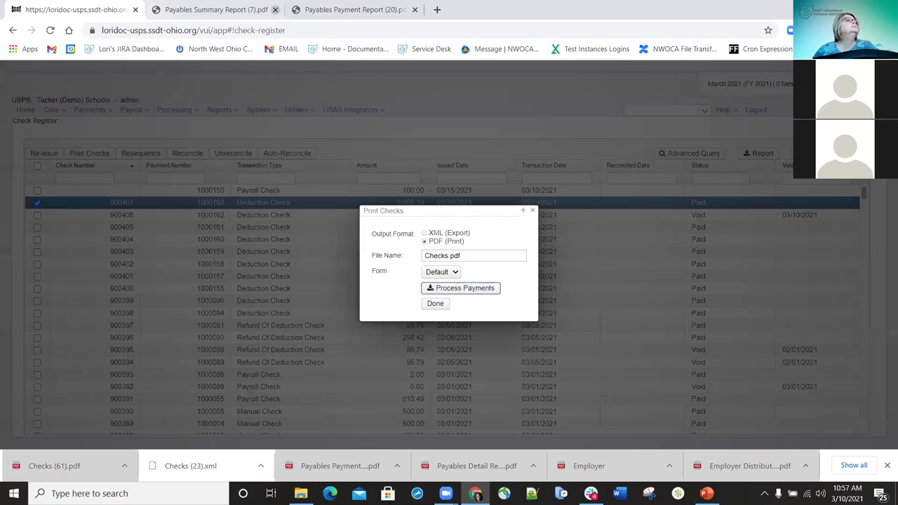
{"action": "left_click", "coordinate": [532, 210]}
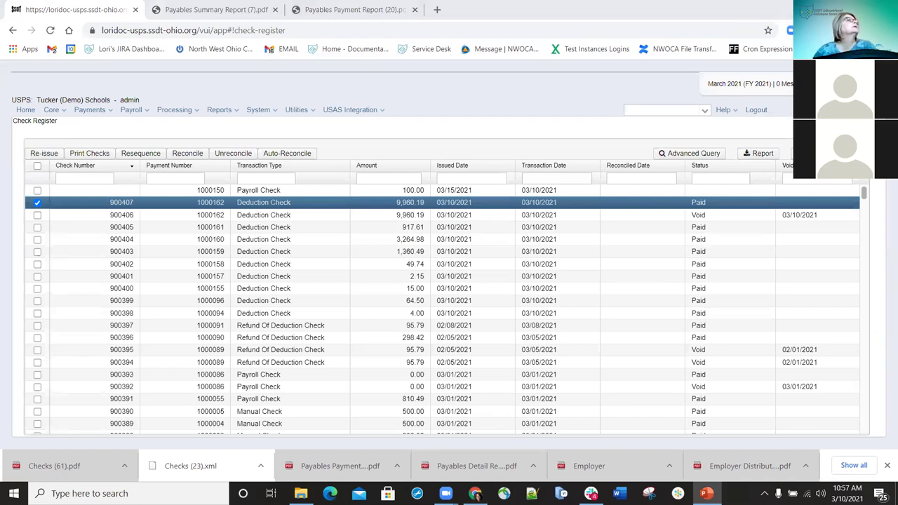
Deselect 900407, select checks 900405 down to 900399, and open the Resequence form
{"action": "left_click", "coordinate": [37, 203]}
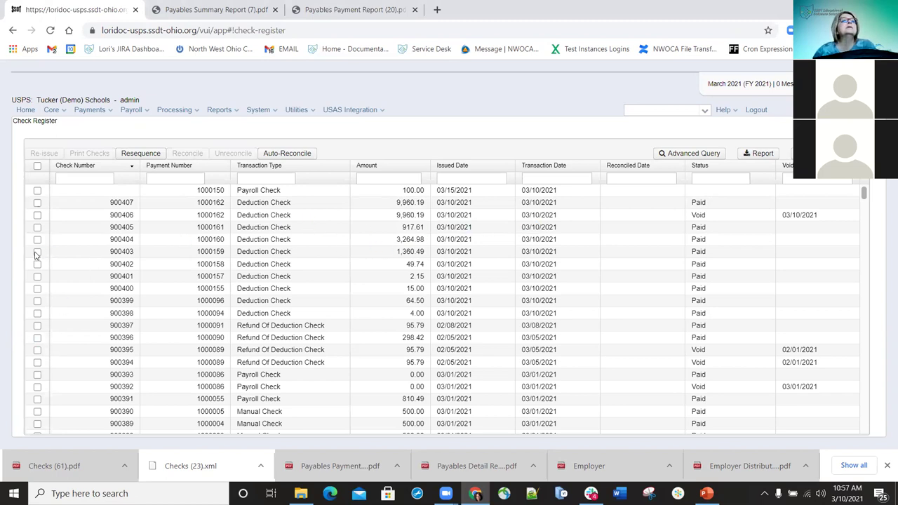
{"action": "left_click", "coordinate": [37, 228]}
{"action": "left_click", "coordinate": [37, 239]}
{"action": "left_click", "coordinate": [38, 252]}
{"action": "left_click", "coordinate": [38, 264]}
{"action": "left_click", "coordinate": [37, 277]}
{"action": "left_click", "coordinate": [37, 288]}
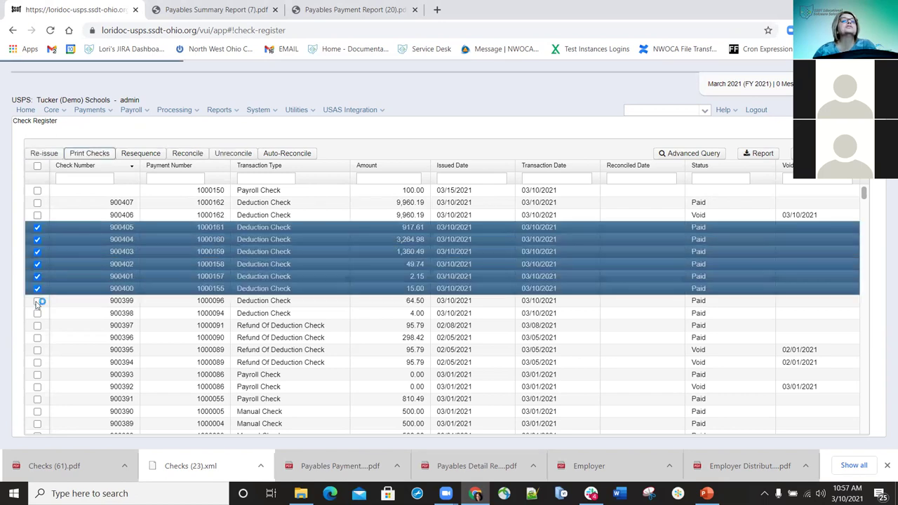
{"action": "left_click", "coordinate": [37, 301]}
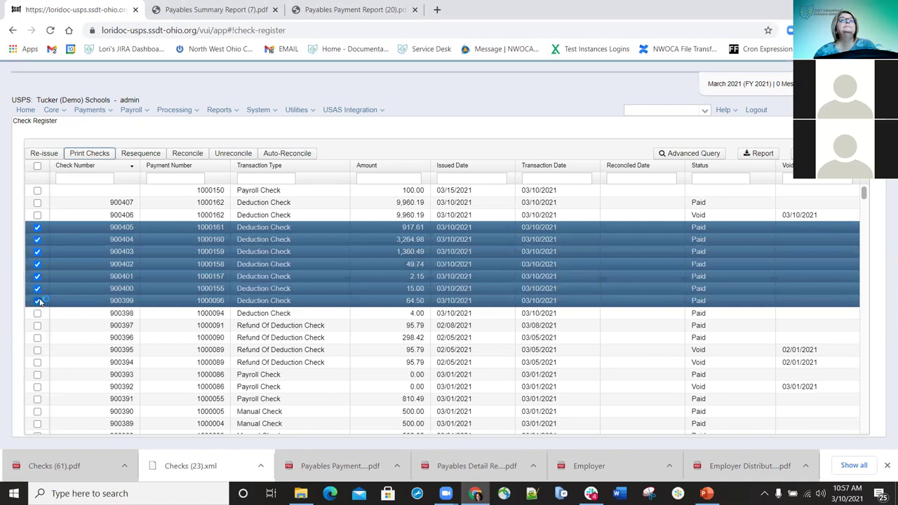
{"action": "left_click", "coordinate": [144, 156]}
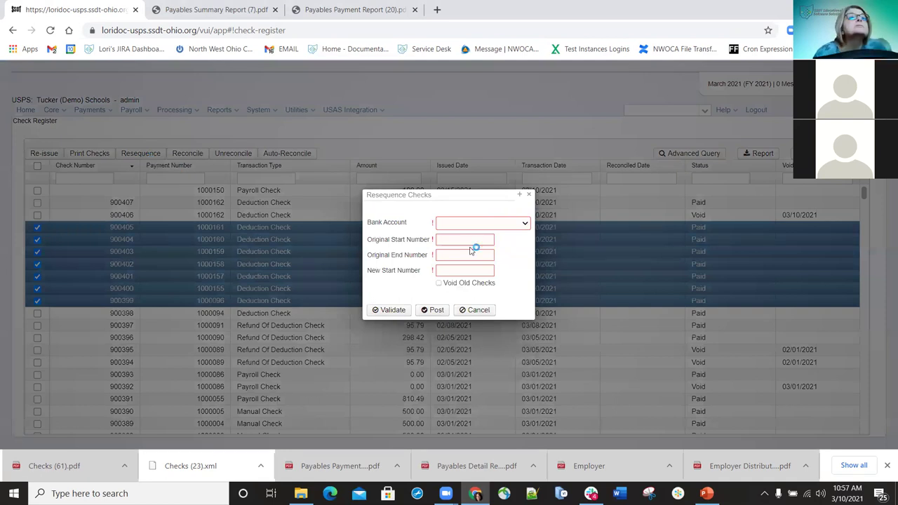
Enter original range 900399–900405, new start 900408, and void old checks dated 3/10/21
{"action": "left_click", "coordinate": [470, 248]}
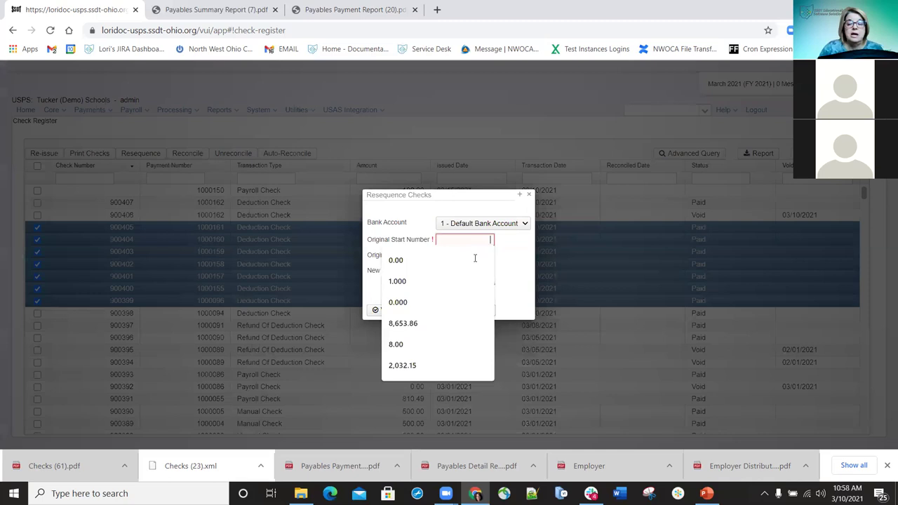
{"action": "type", "text": "900399"}
{"action": "key", "text": "Tab"}
{"action": "type", "text": "900405"}
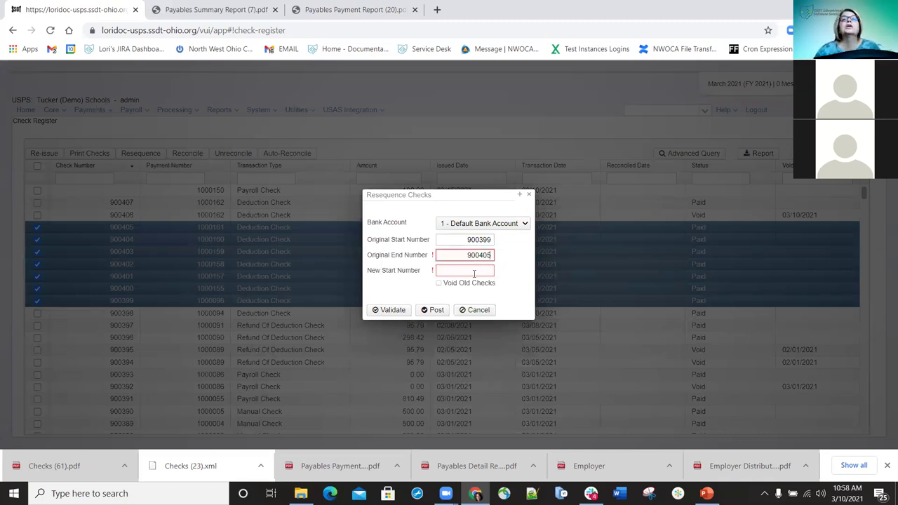
{"action": "left_click", "coordinate": [474, 271]}
{"action": "type", "text": "900408"}
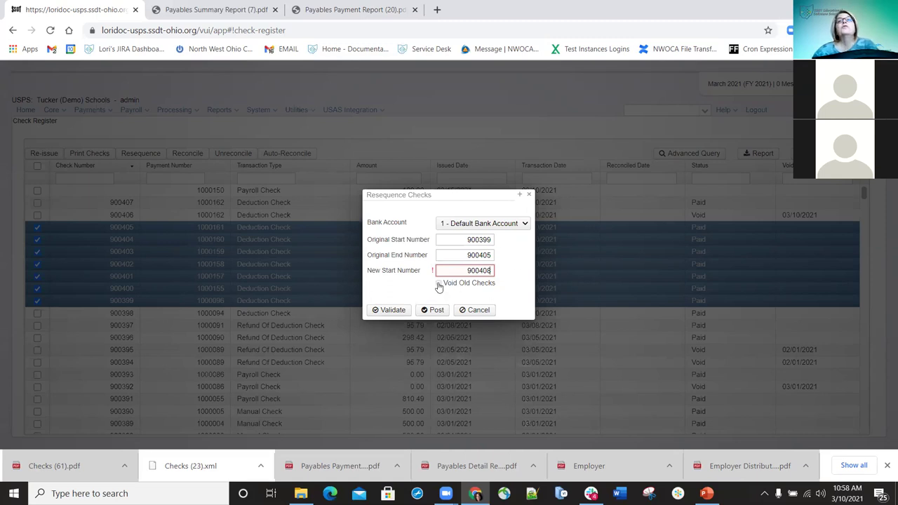
{"action": "left_click", "coordinate": [456, 284]}
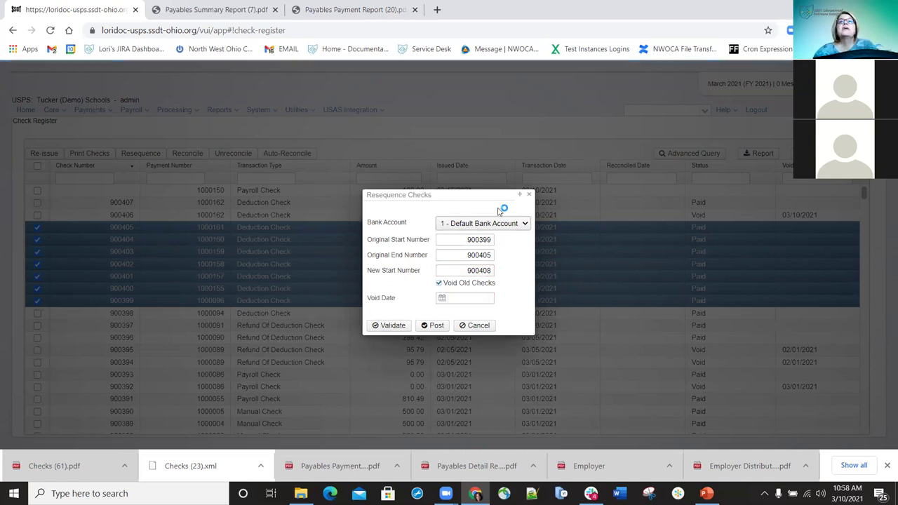
{"action": "left_click", "coordinate": [468, 296]}
{"action": "type", "text": "3/10/21"}
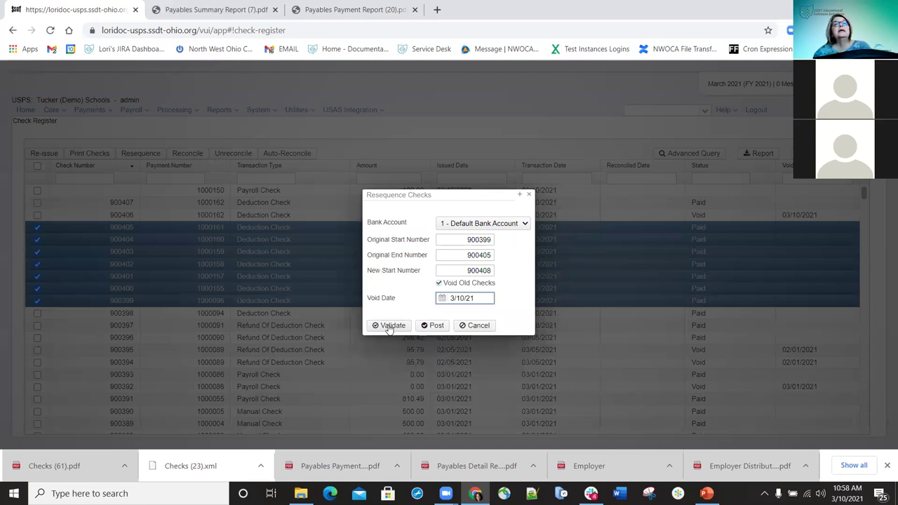
Validate and post the resequence, dismissing both result messages
{"action": "left_click", "coordinate": [389, 328]}
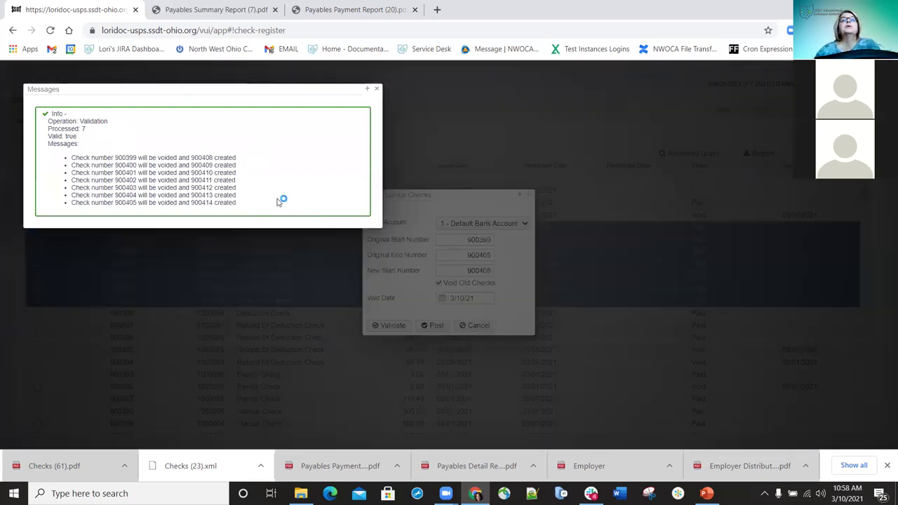
{"action": "left_click", "coordinate": [376, 88]}
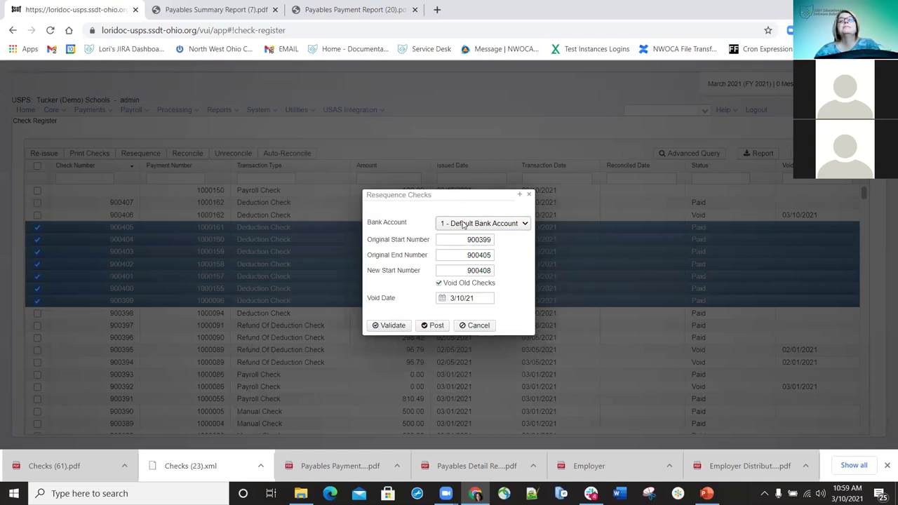
{"action": "left_click", "coordinate": [433, 326]}
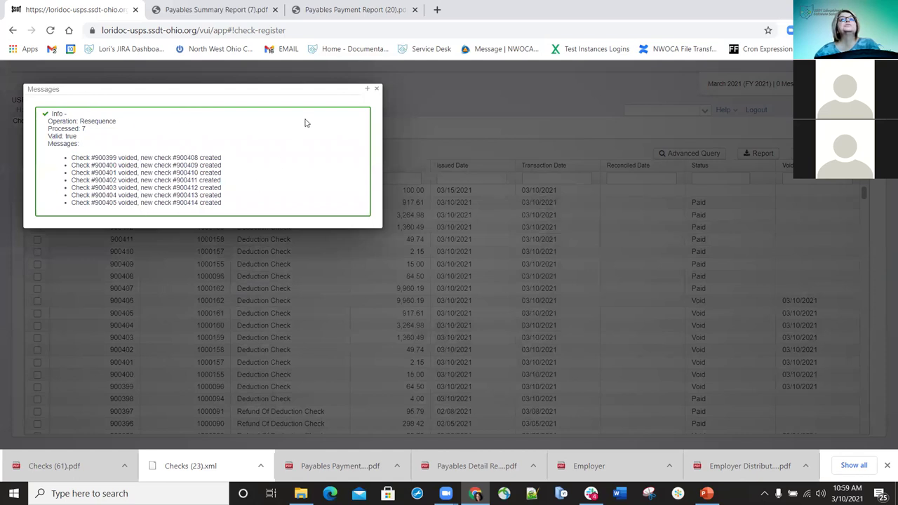
{"action": "left_click", "coordinate": [378, 90]}
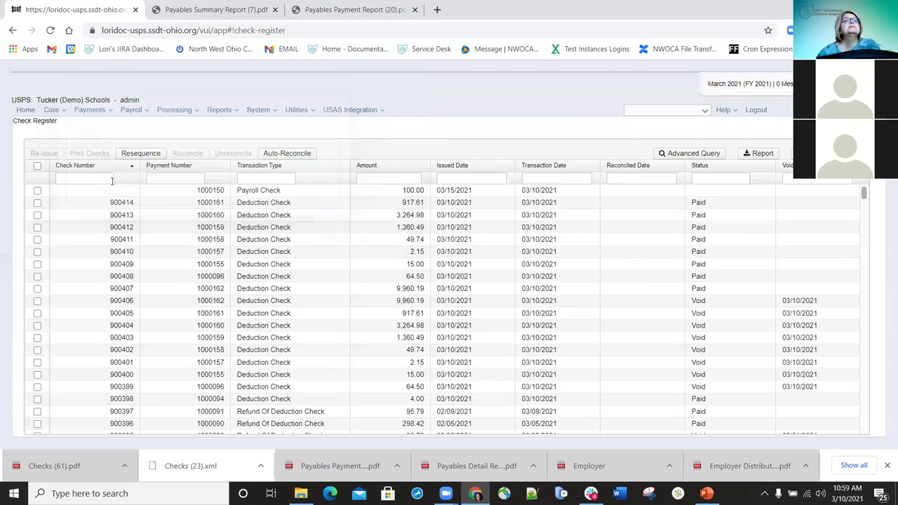
Review new checks 900409–900414 and the voided originals, then close the check detail panel
{"action": "left_click_drag", "start_coordinate": [125, 279], "coordinate": [124, 203]}
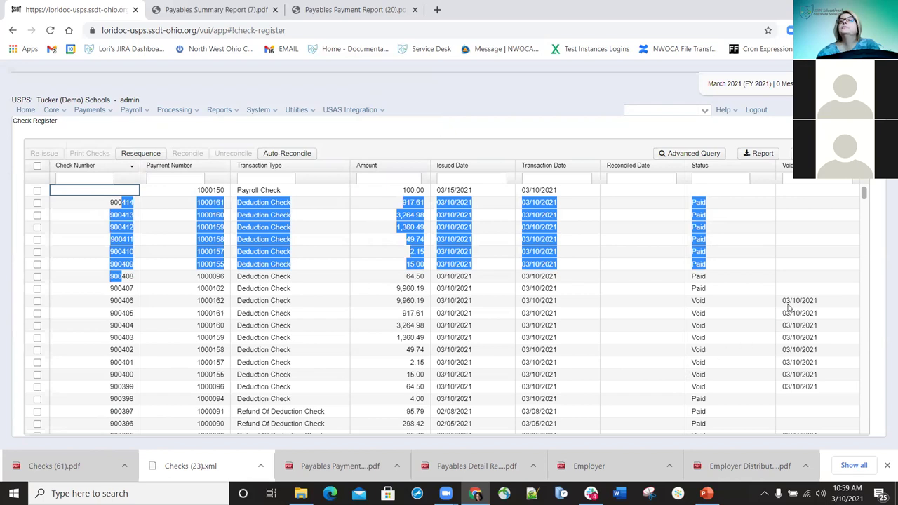
{"action": "left_click_drag", "start_coordinate": [786, 300], "coordinate": [807, 386]}
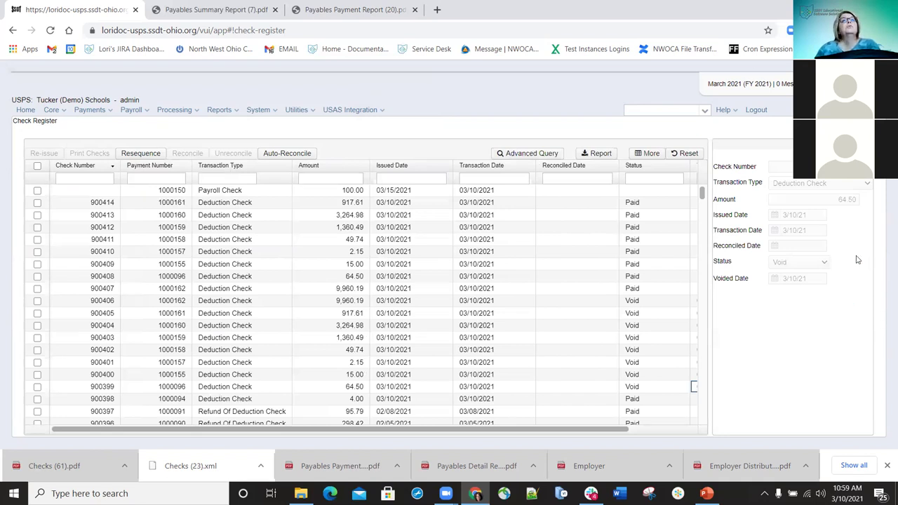
{"action": "key", "text": "Escape"}
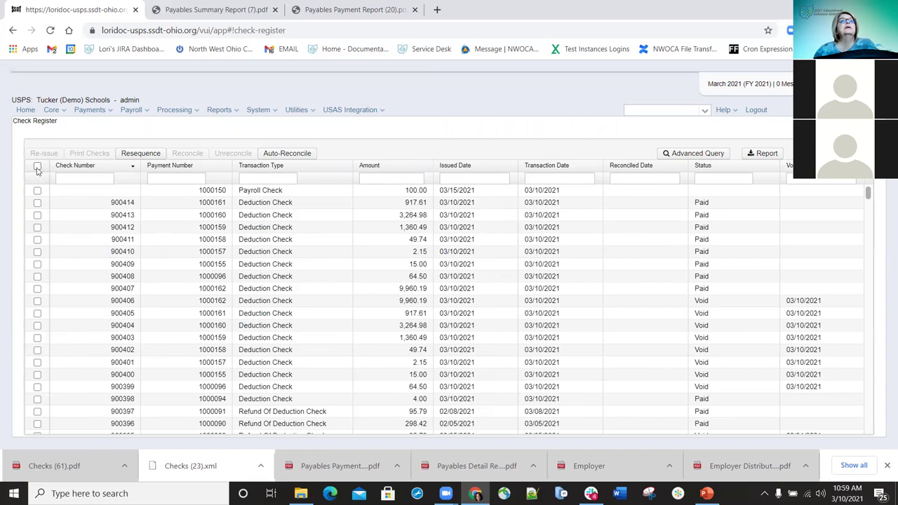
Select checks 900406 through 900411 and bring up the Reconcile prompt
{"action": "left_click", "coordinate": [37, 167]}
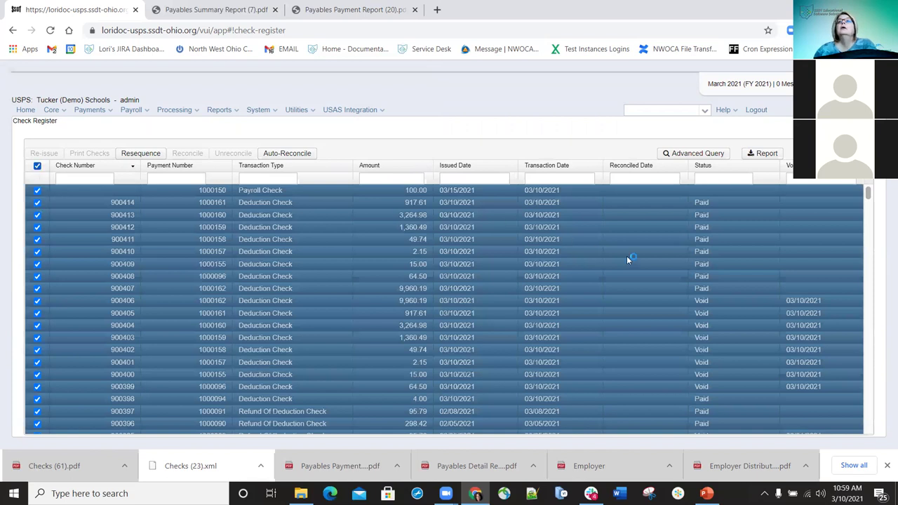
{"action": "left_click", "coordinate": [37, 301]}
{"action": "left_click", "coordinate": [38, 253], "text": "shift"}
{"action": "left_click", "coordinate": [37, 239], "text": "shift"}
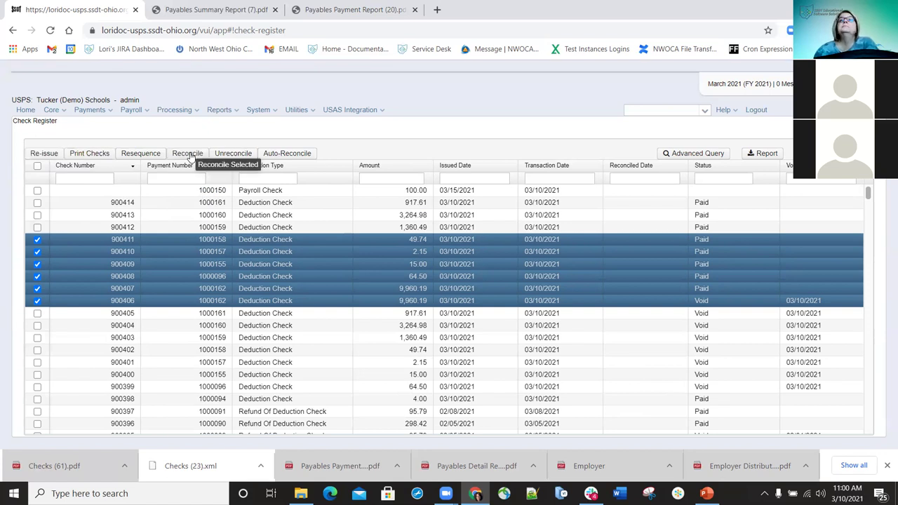
{"action": "left_click", "coordinate": [188, 153]}
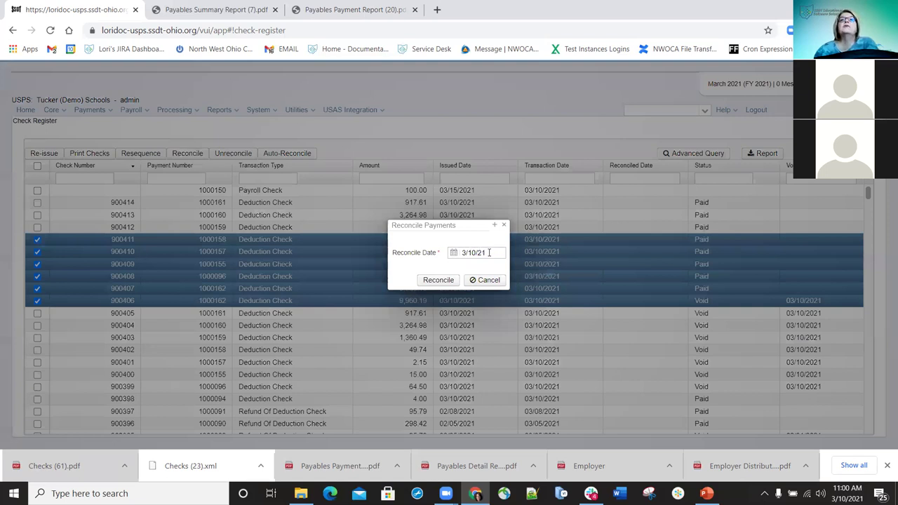
Reconcile checks 900407–900411 on 3/10/21 and dismiss the voided 900406 error
{"action": "left_click", "coordinate": [432, 283]}
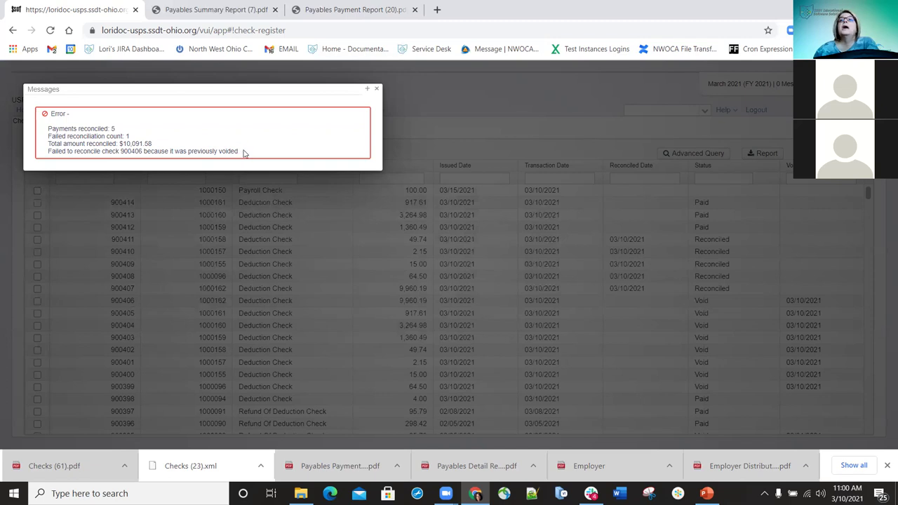
{"action": "left_click_drag", "start_coordinate": [244, 153], "coordinate": [40, 153]}
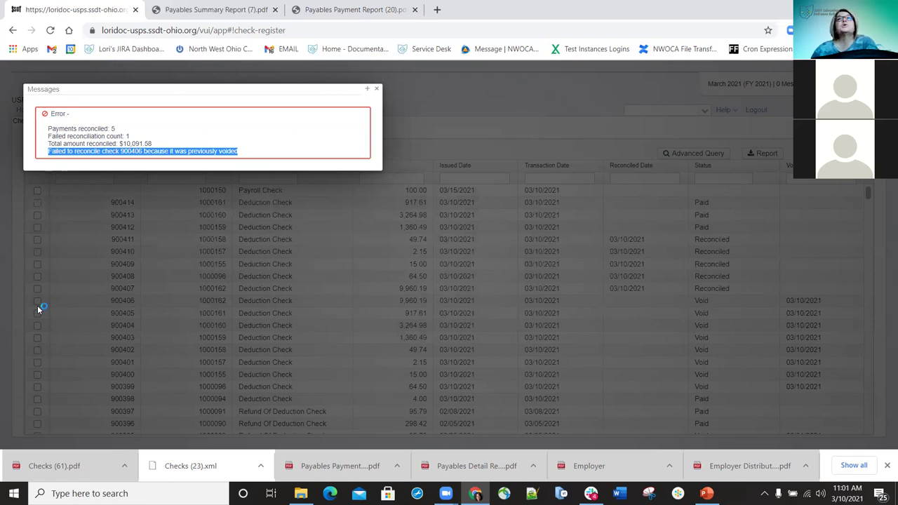
{"action": "left_click", "coordinate": [377, 91]}
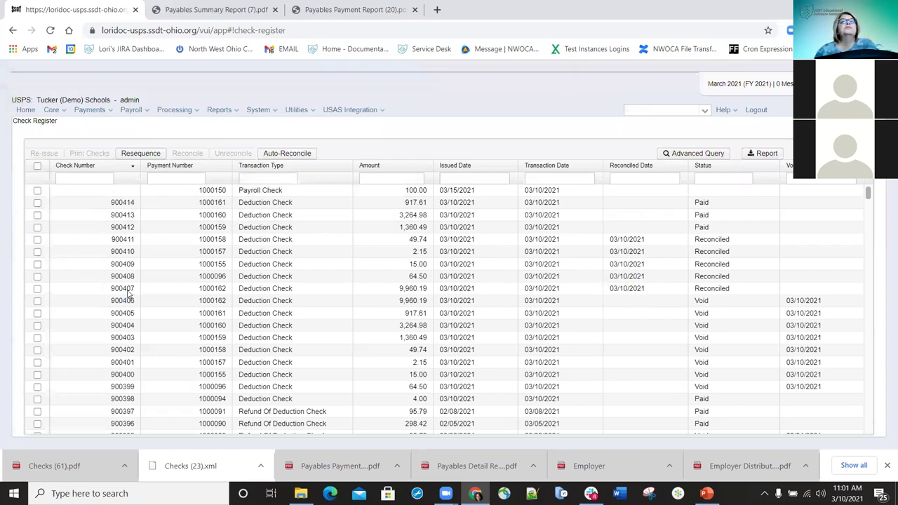
Select checks 900408 and 900407 and unreconcile them
{"action": "left_click", "coordinate": [37, 277]}
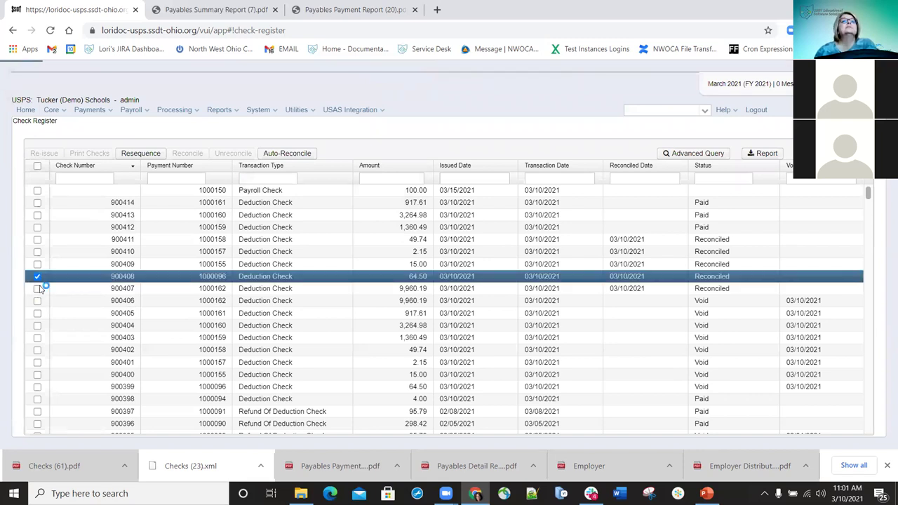
{"action": "left_click", "coordinate": [37, 287]}
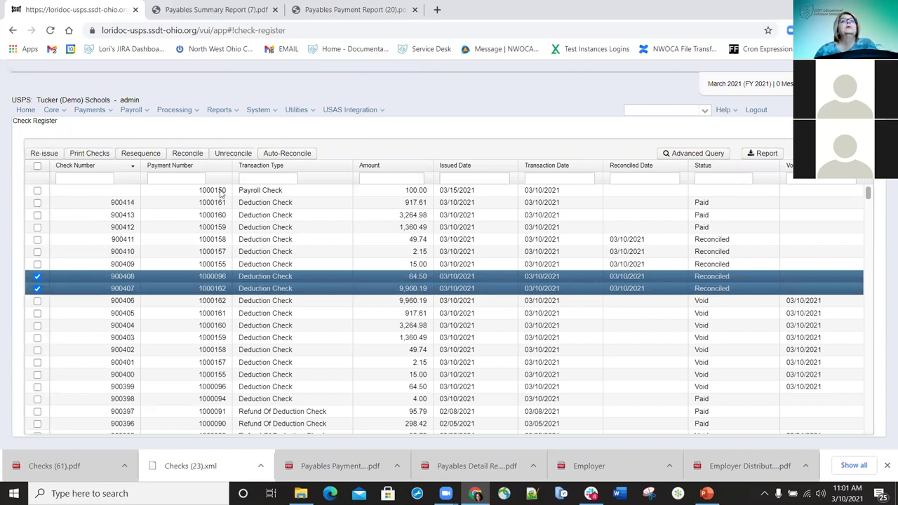
{"action": "left_click", "coordinate": [233, 153]}
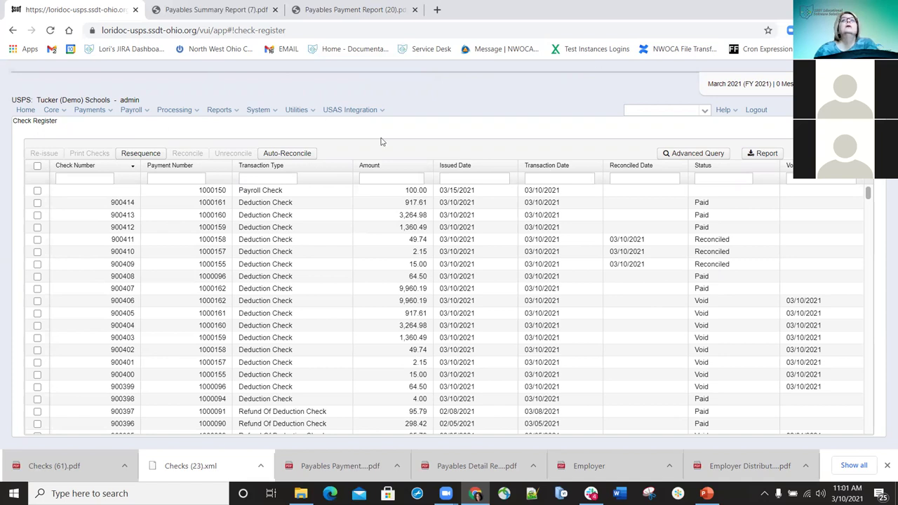
Open Automatic Payment Reconciliation from the Utilities menu
{"action": "left_click", "coordinate": [316, 110]}
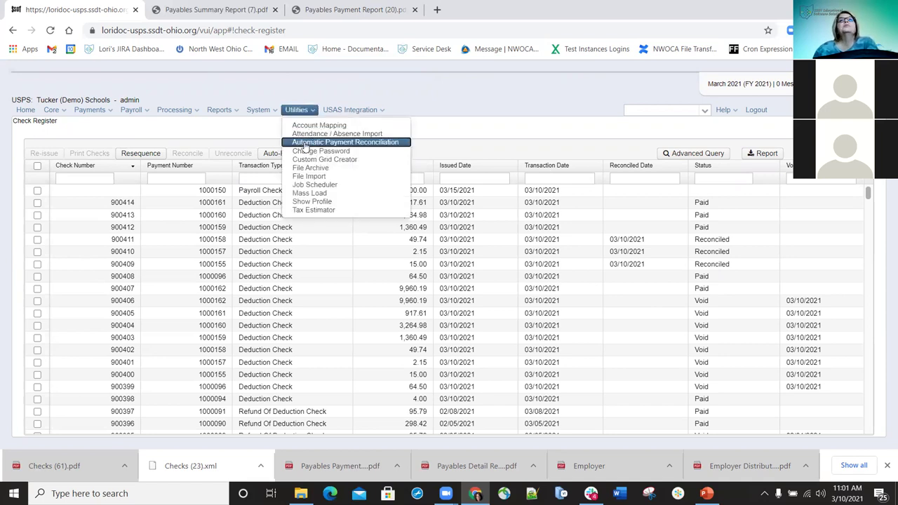
{"action": "left_click", "coordinate": [305, 144]}
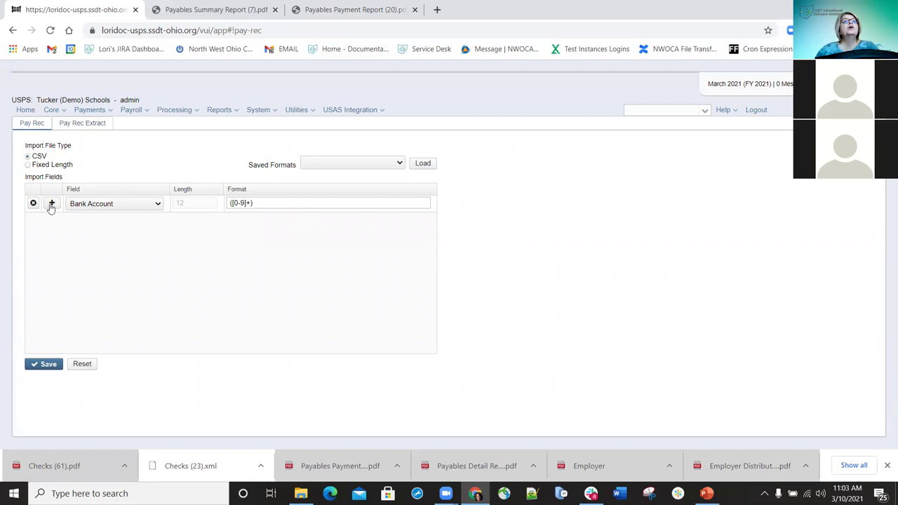
Build four import field rows: Check Date, Amount (Implicit Decimal), Bank Account and Void Flag
{"action": "left_click", "coordinate": [158, 204]}
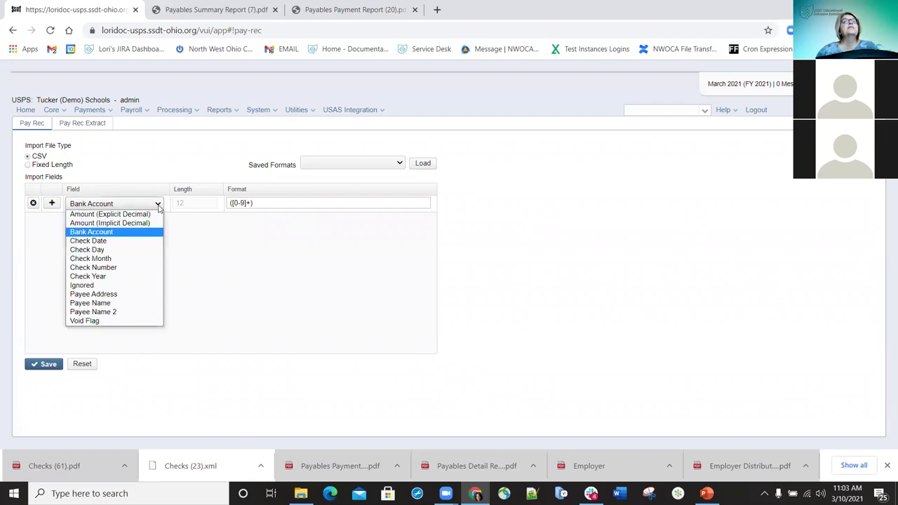
{"action": "left_click", "coordinate": [105, 241]}
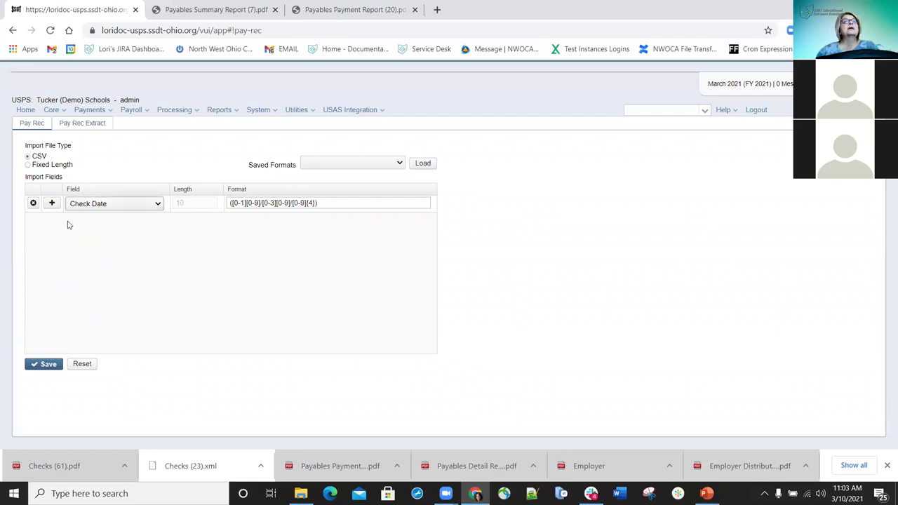
{"action": "left_click", "coordinate": [51, 203]}
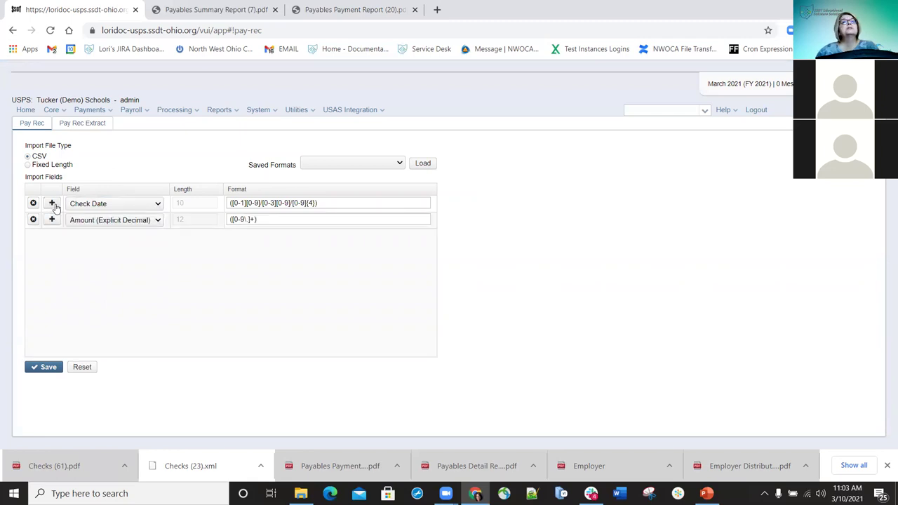
{"action": "left_click", "coordinate": [157, 222]}
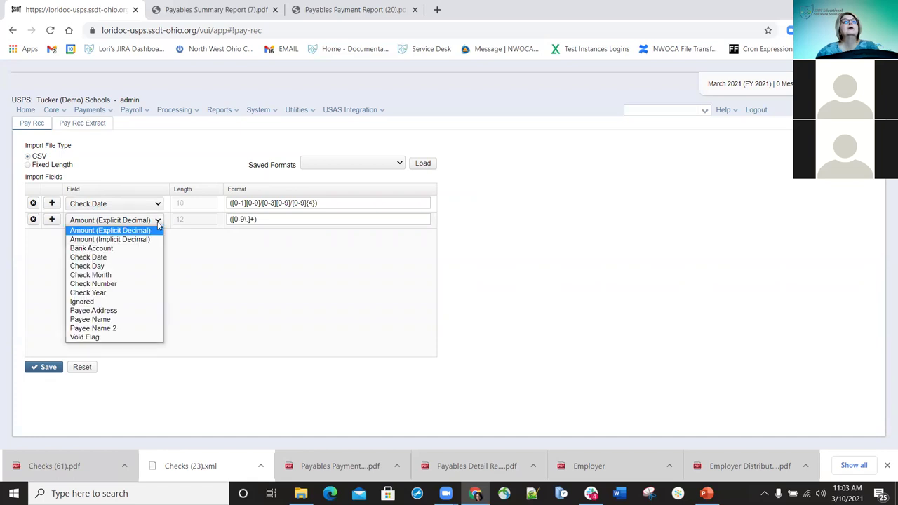
{"action": "left_click", "coordinate": [81, 241]}
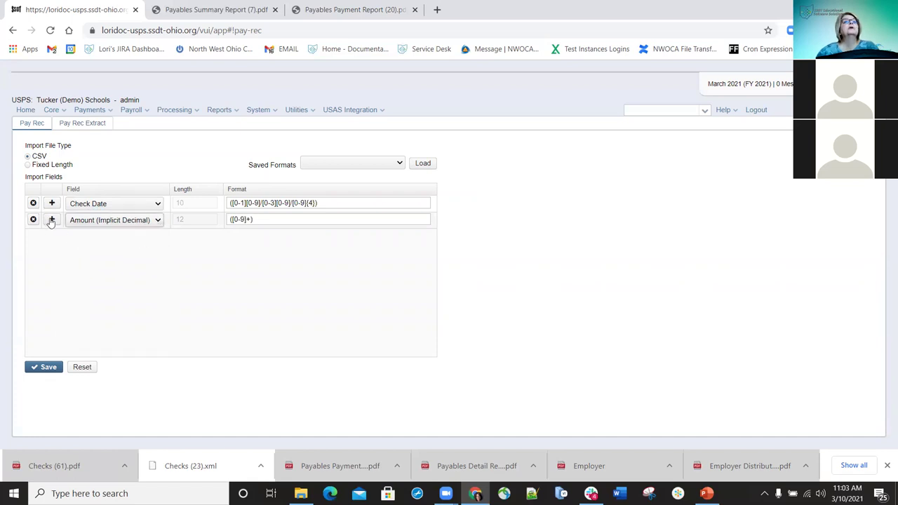
{"action": "left_click", "coordinate": [52, 220]}
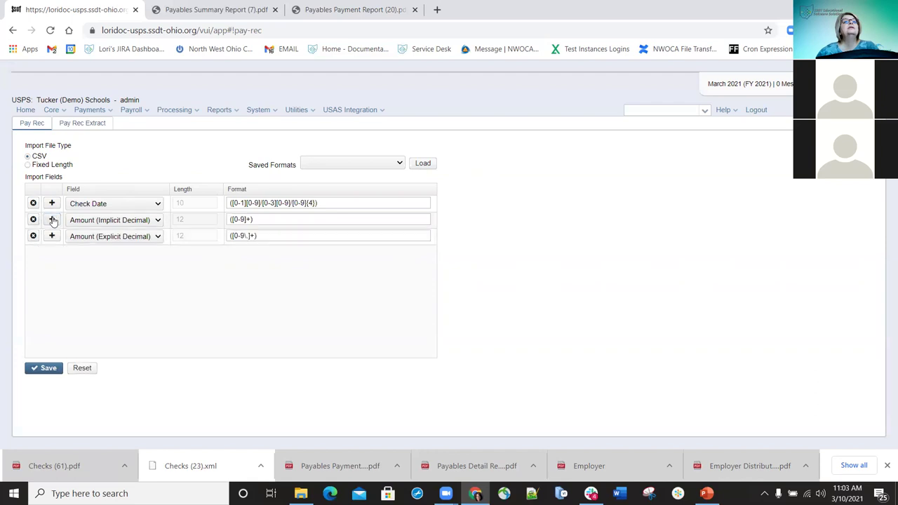
{"action": "left_click", "coordinate": [158, 239]}
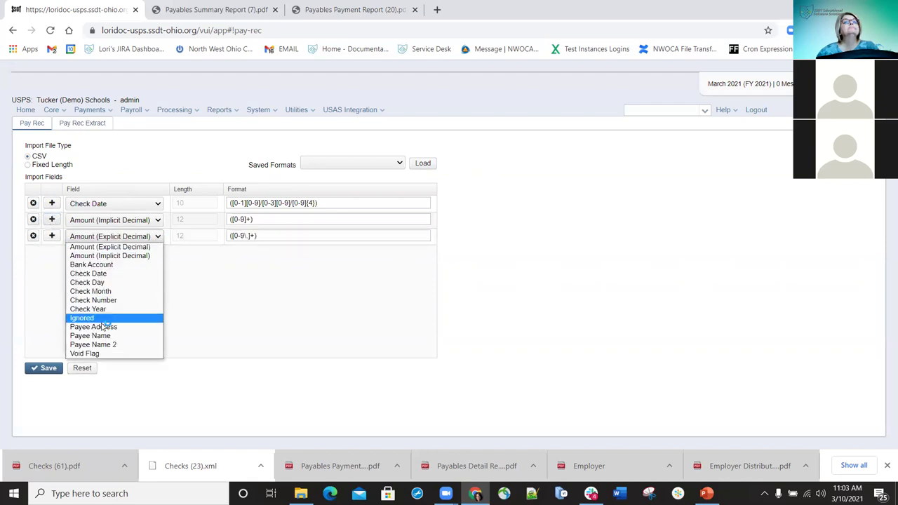
{"action": "left_click", "coordinate": [127, 268]}
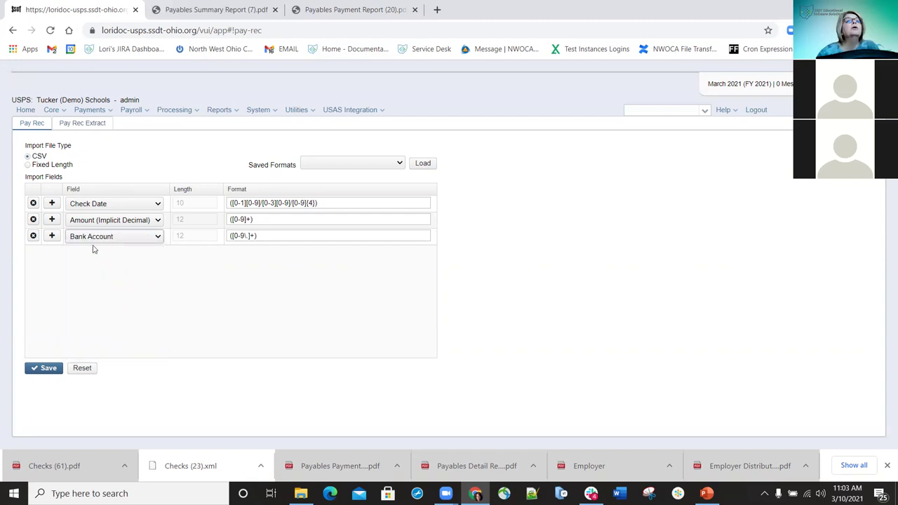
{"action": "left_click", "coordinate": [51, 237]}
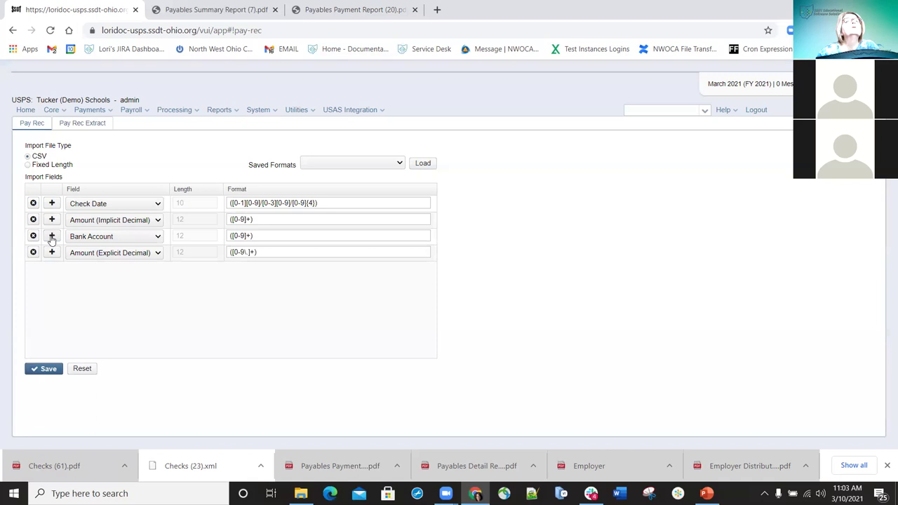
{"action": "left_click", "coordinate": [155, 256]}
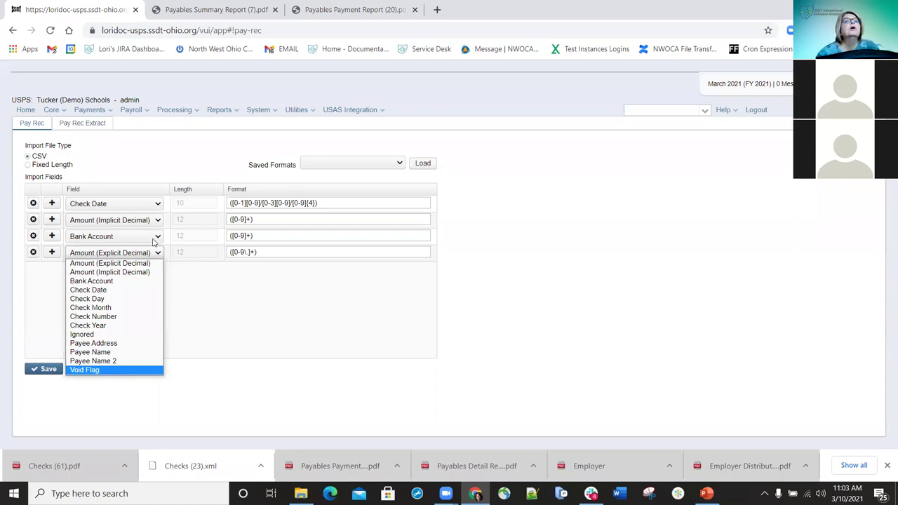
{"action": "key", "text": "Return"}
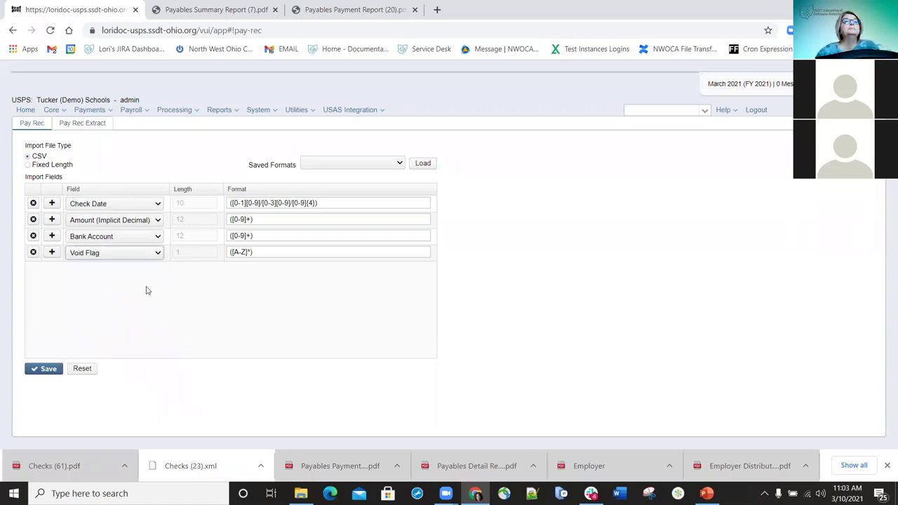
Save the layout as format 'My Pay Rec' and load it from Saved Formats
{"action": "left_click", "coordinate": [49, 374]}
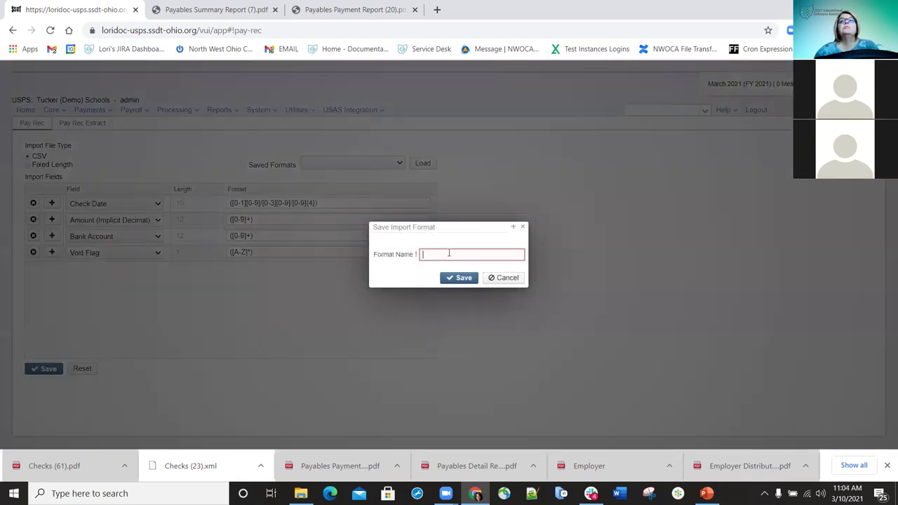
{"action": "type", "text": "My Pay Rec"}
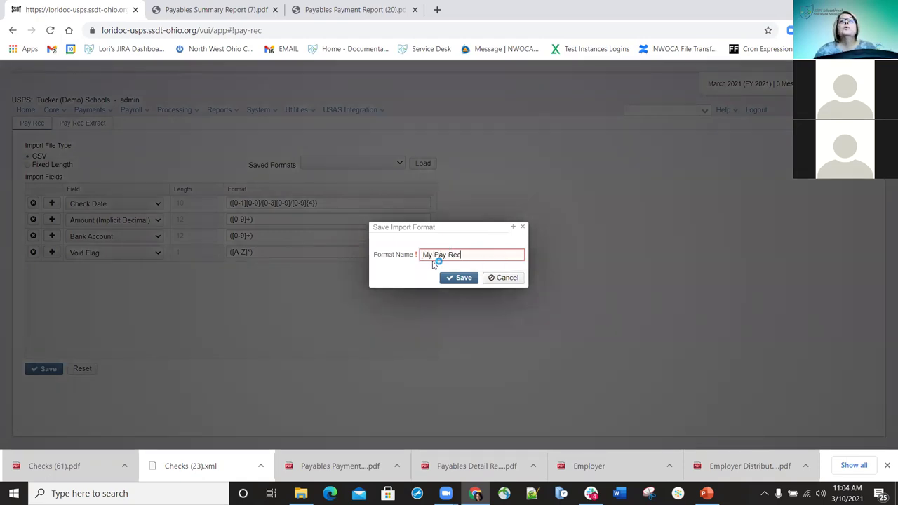
{"action": "left_click", "coordinate": [457, 279]}
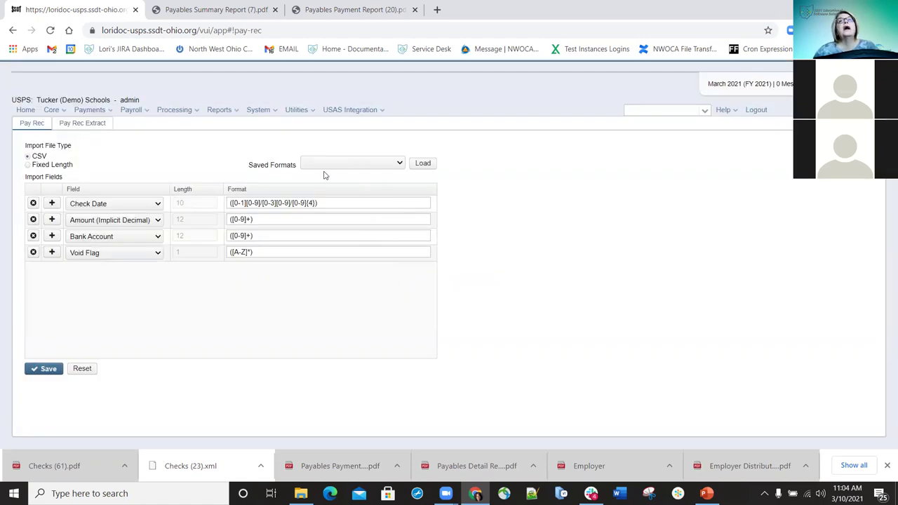
{"action": "left_click", "coordinate": [400, 164]}
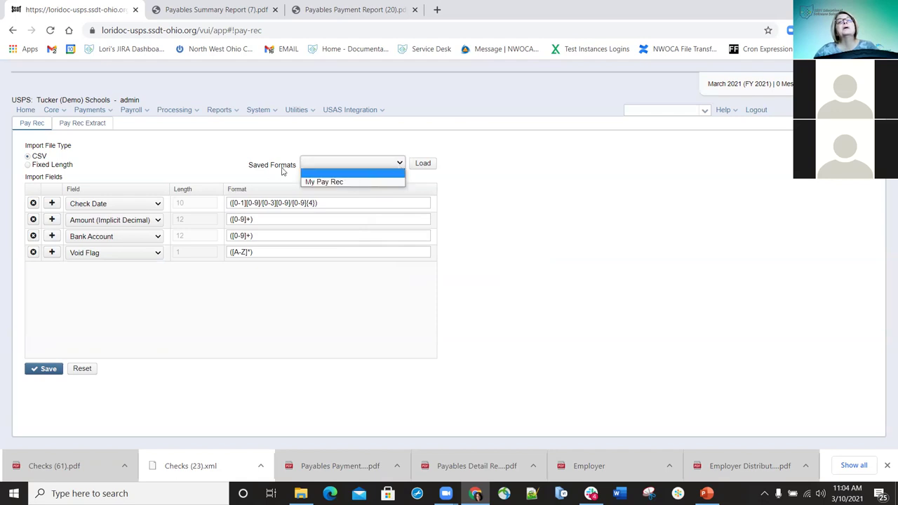
{"action": "left_click", "coordinate": [335, 182]}
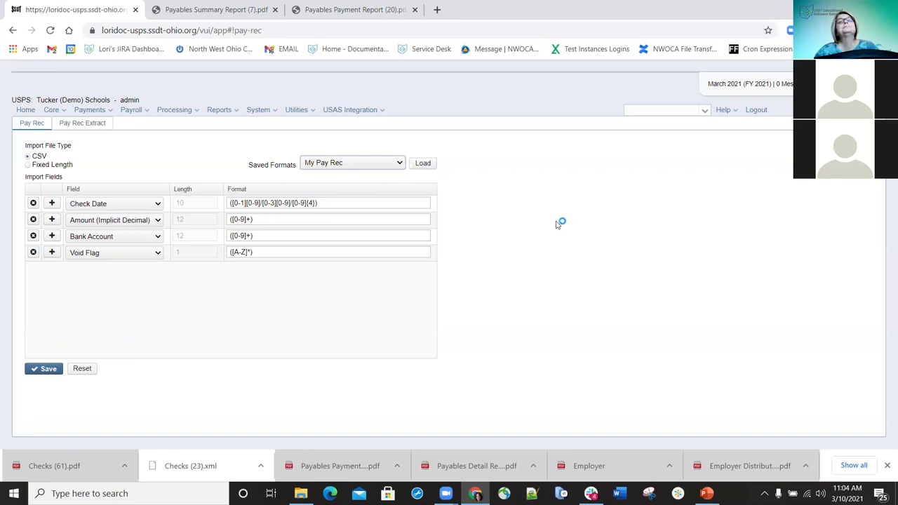
Switch to Pay Rec Extract and add the Check Date and Check Amount extract fields
{"action": "left_click", "coordinate": [84, 125]}
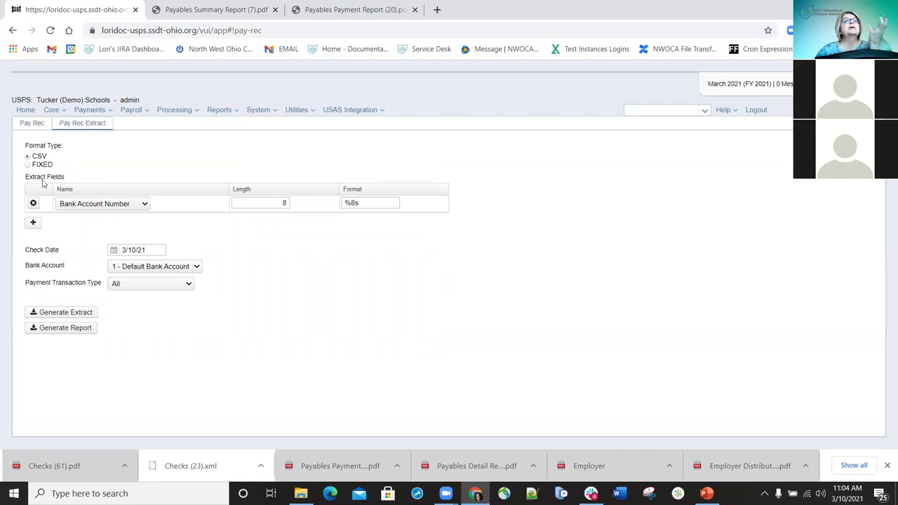
{"action": "left_click", "coordinate": [33, 223]}
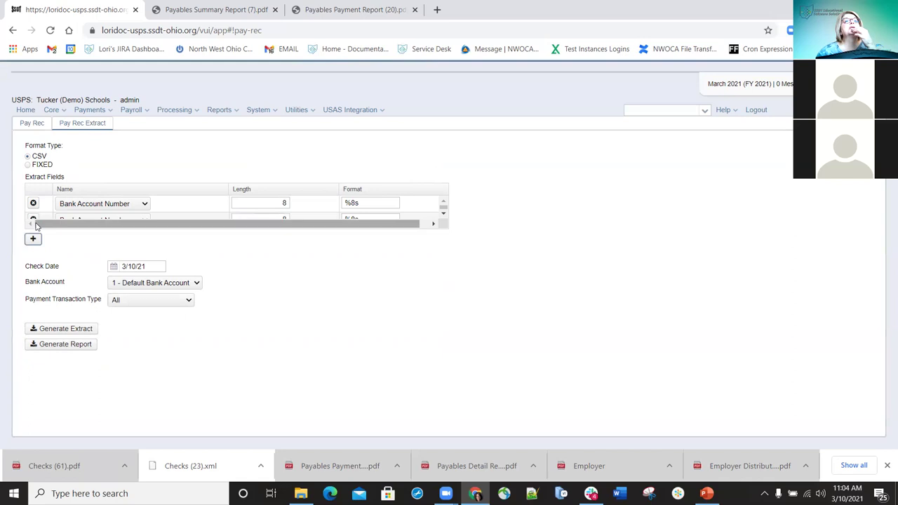
{"action": "left_click", "coordinate": [144, 220]}
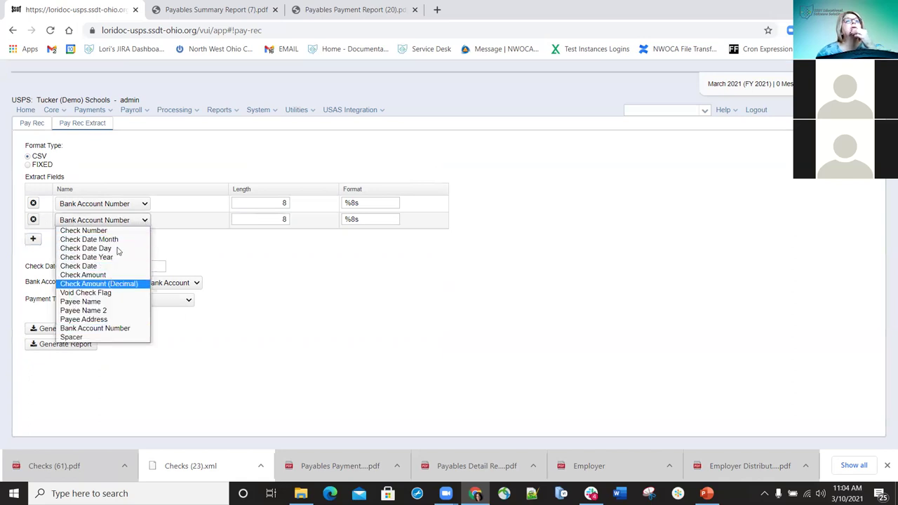
{"action": "left_click", "coordinate": [99, 265]}
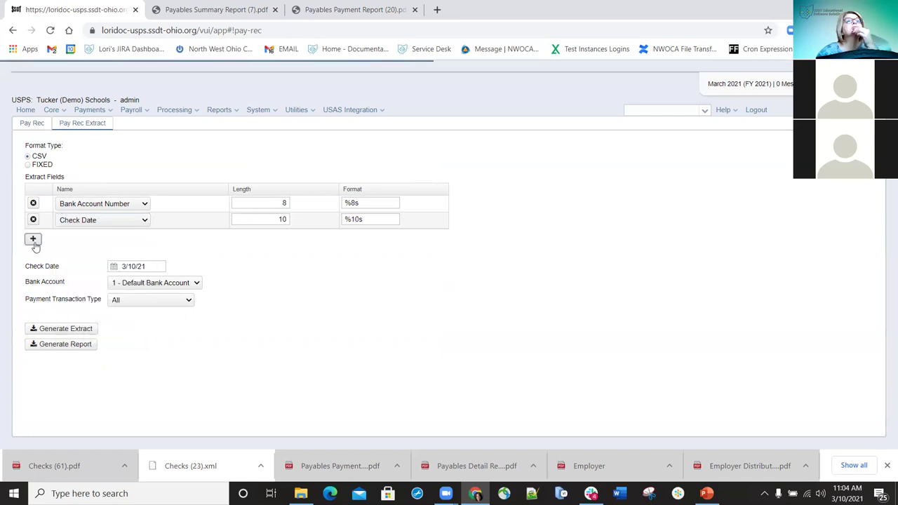
{"action": "left_click", "coordinate": [33, 242]}
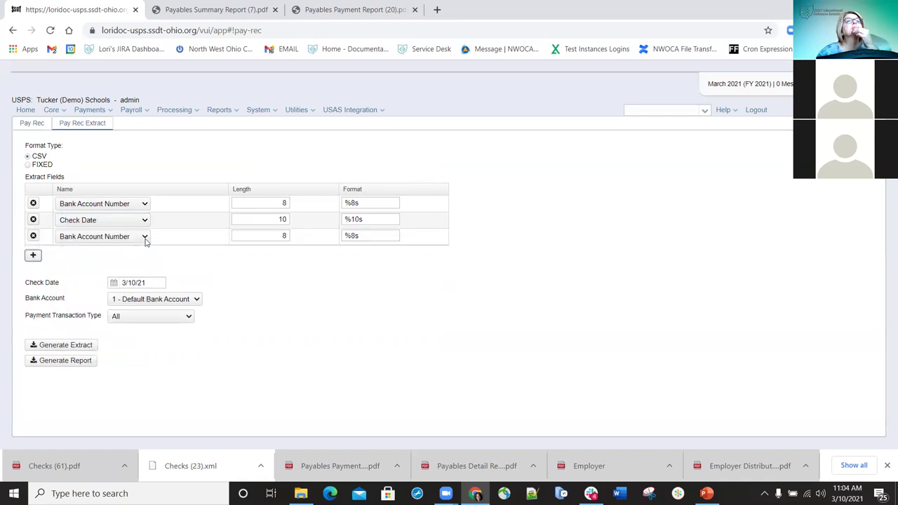
{"action": "left_click", "coordinate": [144, 238]}
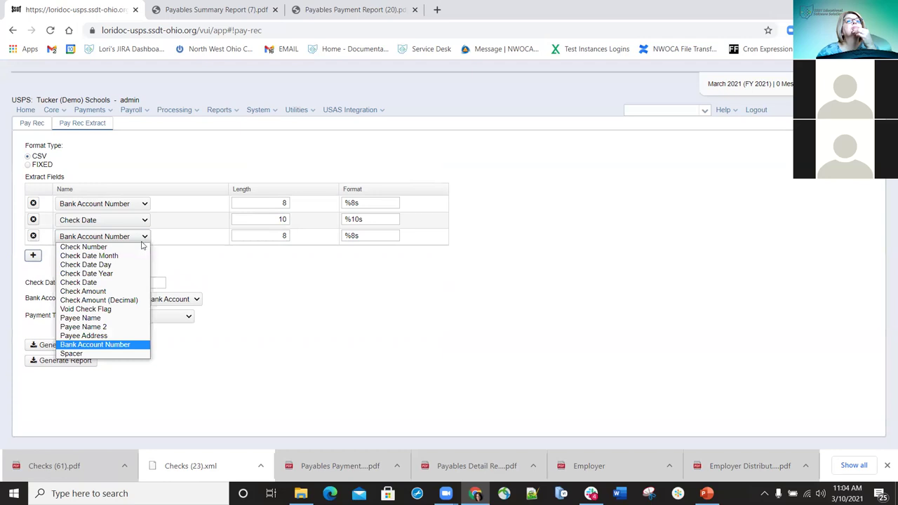
{"action": "left_click", "coordinate": [95, 291]}
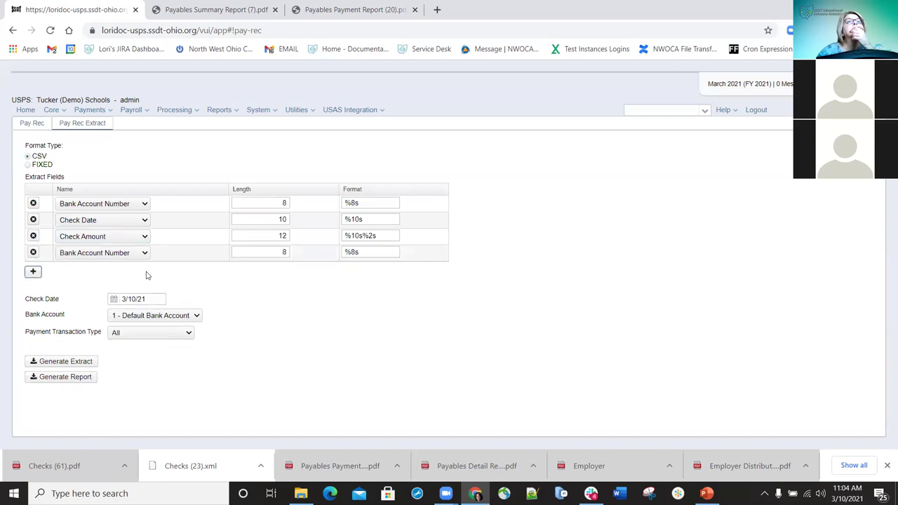
Add Payee Name, Payee Name 2 and Payee Address fields, keeping All transaction types
{"action": "left_click", "coordinate": [144, 255]}
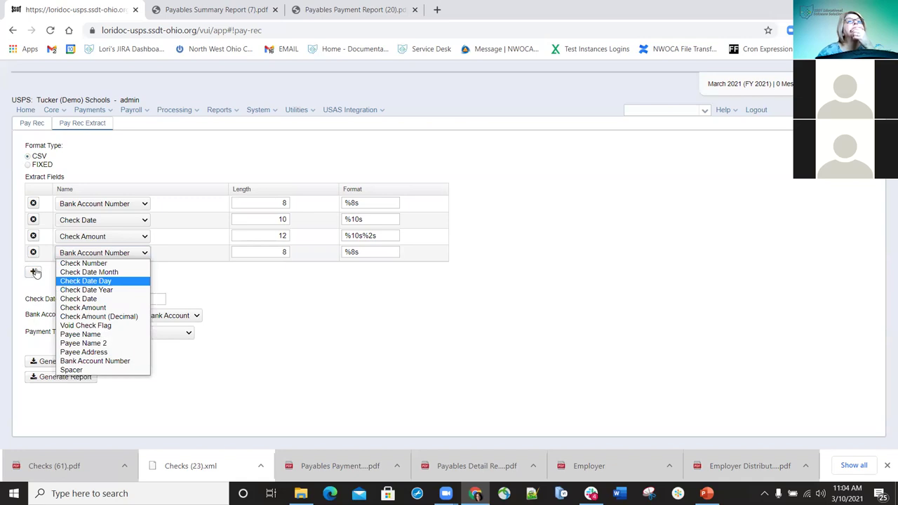
{"action": "key", "text": "p"}
{"action": "key", "text": "Return"}
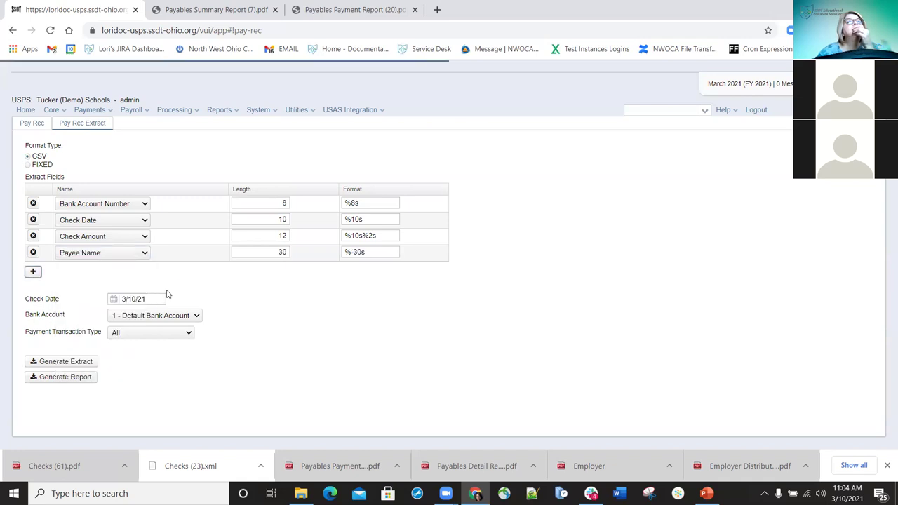
{"action": "left_click", "coordinate": [145, 269]}
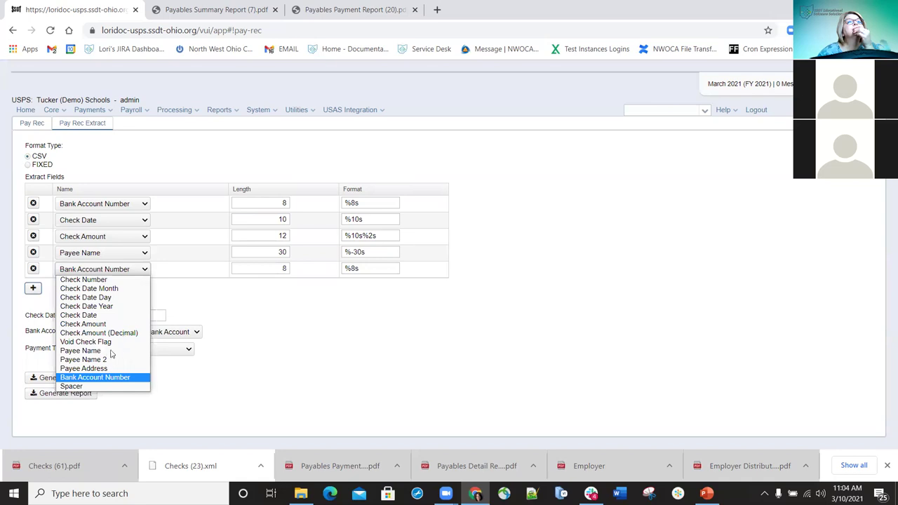
{"action": "left_click", "coordinate": [33, 288]}
{"action": "key", "text": "p"}
{"action": "key", "text": "p"}
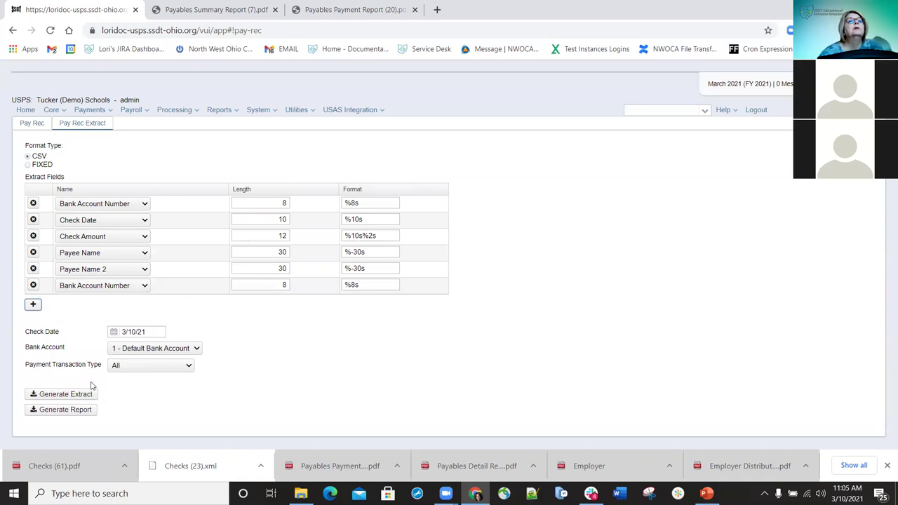
{"action": "key", "text": "p"}
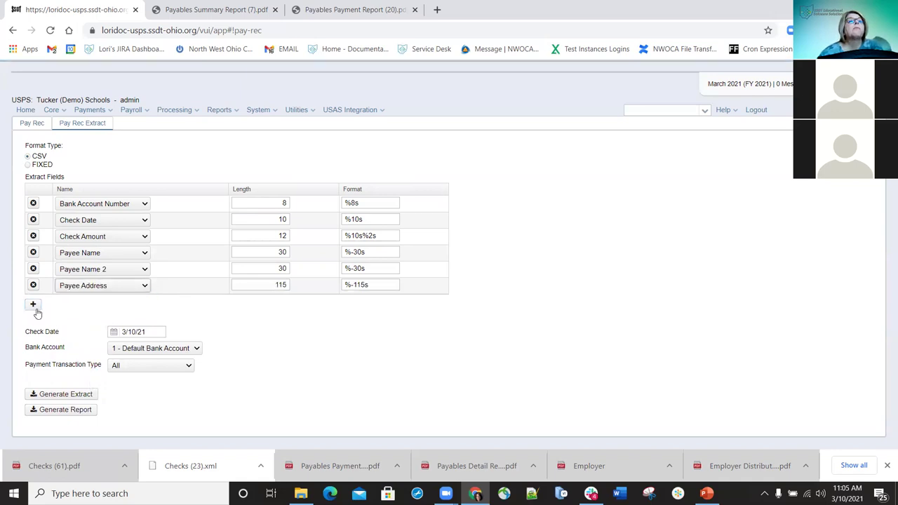
{"action": "left_click", "coordinate": [33, 305]}
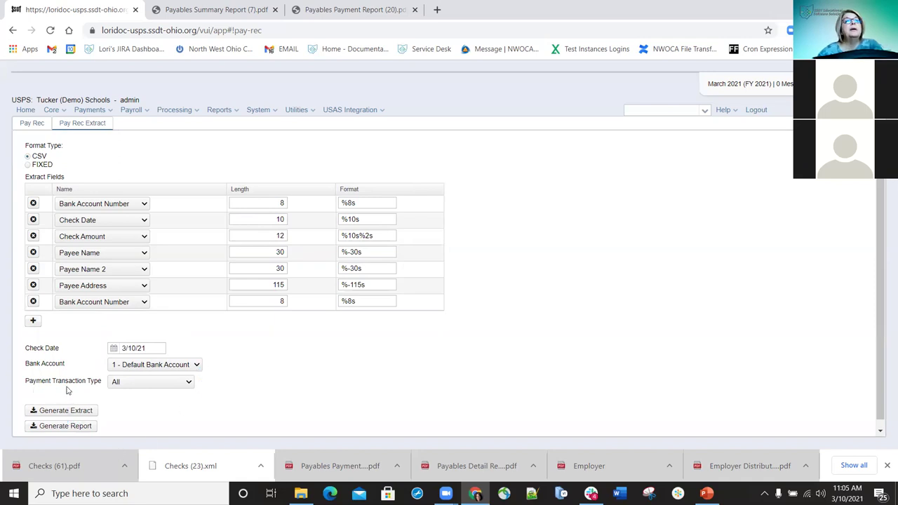
{"action": "left_click", "coordinate": [189, 386]}
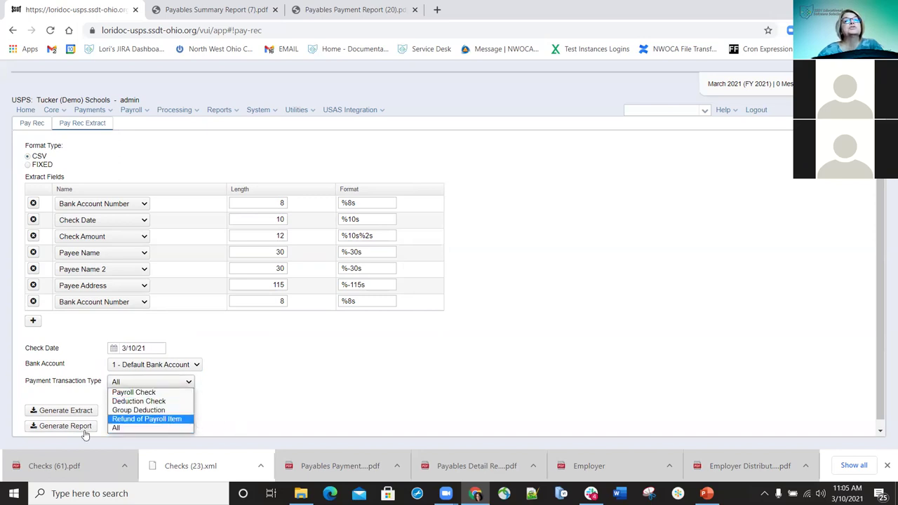
{"action": "left_click", "coordinate": [119, 429]}
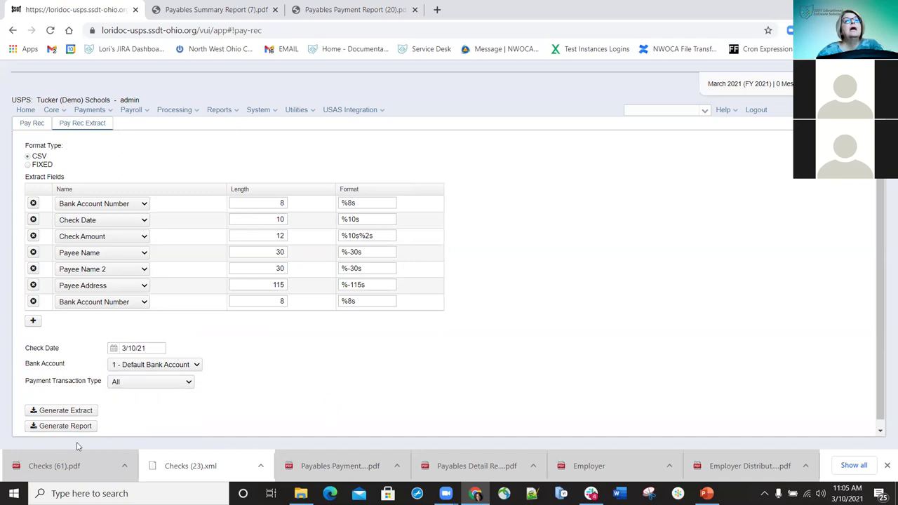
Generate the pay rec extract, save it as Extract.csv and open it
{"action": "left_click", "coordinate": [66, 410]}
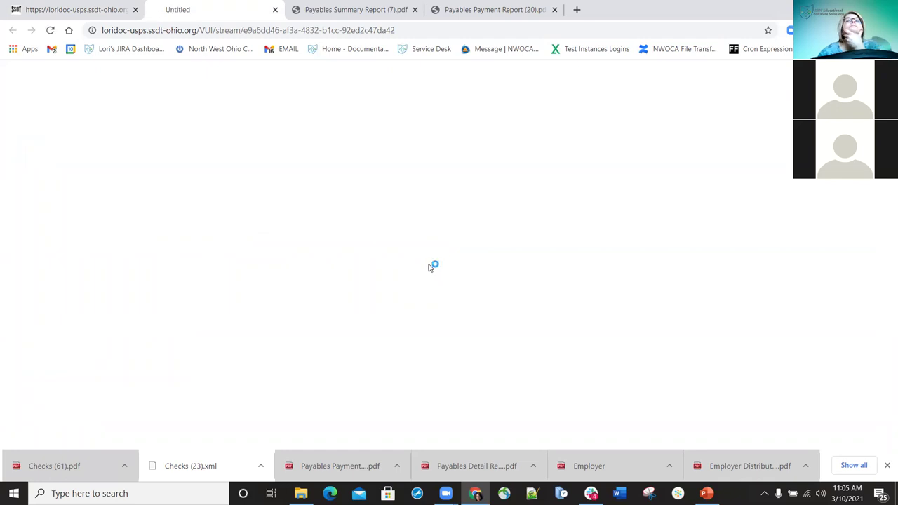
{"action": "left_click", "coordinate": [679, 168]}
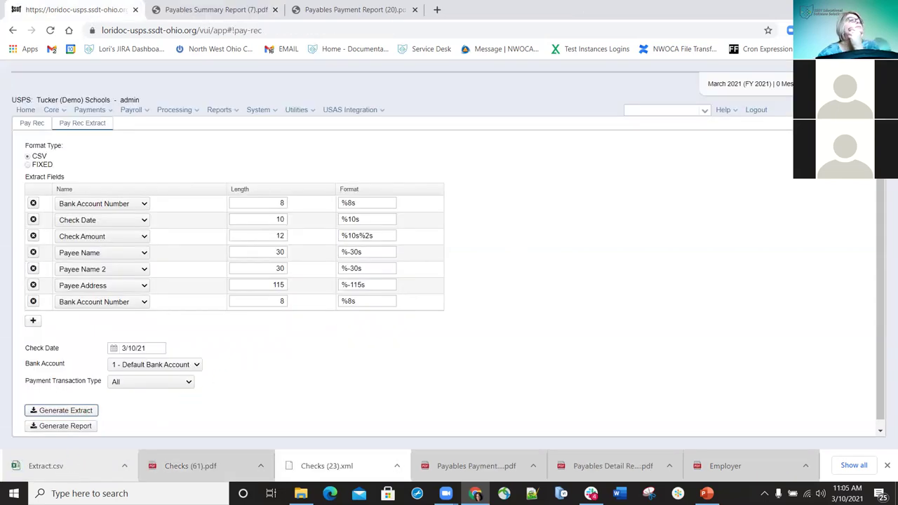
{"action": "left_click", "coordinate": [46, 465]}
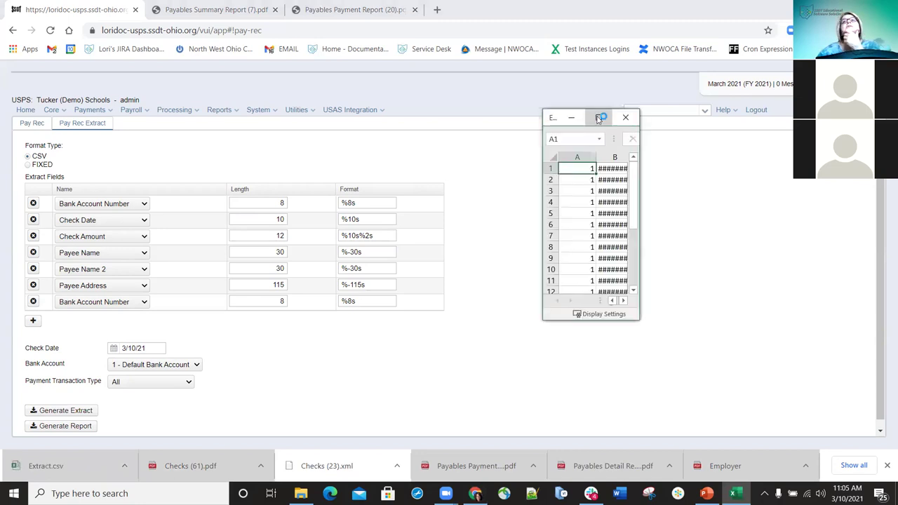
Maximize Extract.csv in Excel, then generate the Payment Reconciliation report in USPS
{"action": "left_click", "coordinate": [598, 117]}
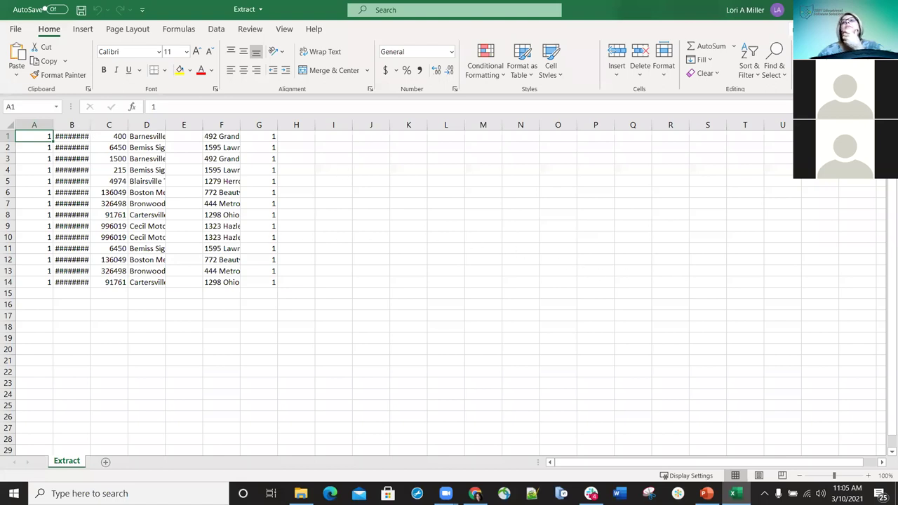
{"action": "key", "text": "alt+Tab"}
{"action": "left_click", "coordinate": [63, 425]}
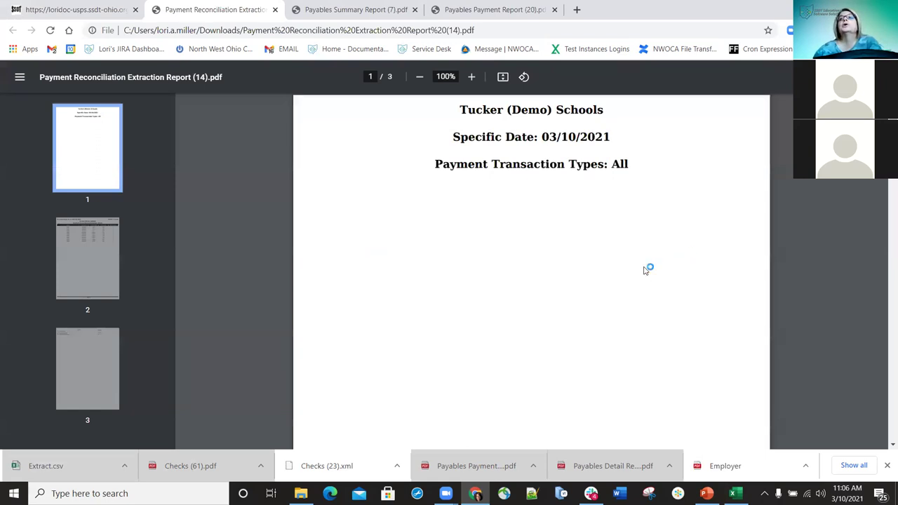
Scroll through the report's check listing for 900398–900414, then return to the USPS tab
{"action": "scroll", "coordinate": [646, 270], "scroll_direction": "down", "scroll_amount": 8}
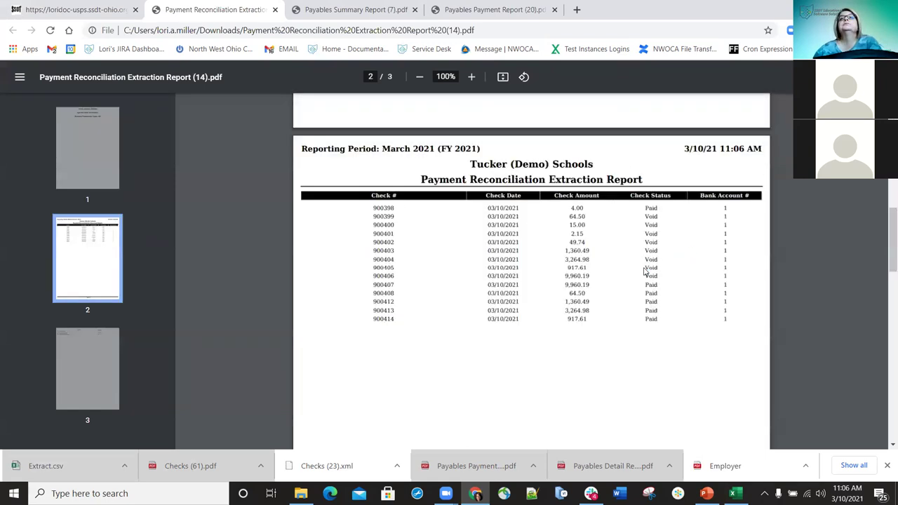
{"action": "left_click", "coordinate": [21, 15]}
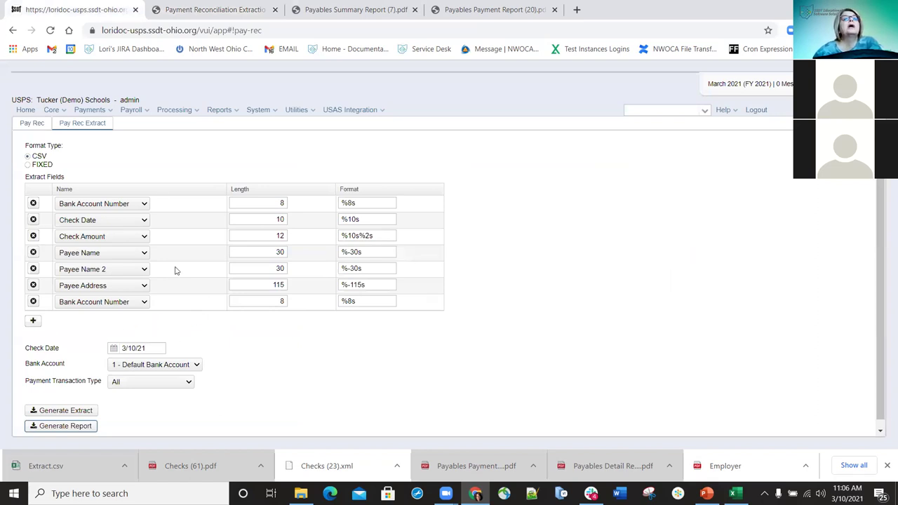
Preview the My Pay Rec format in a Check Register Auto-Reconcile upload, then cancel it
{"action": "left_click", "coordinate": [300, 111]}
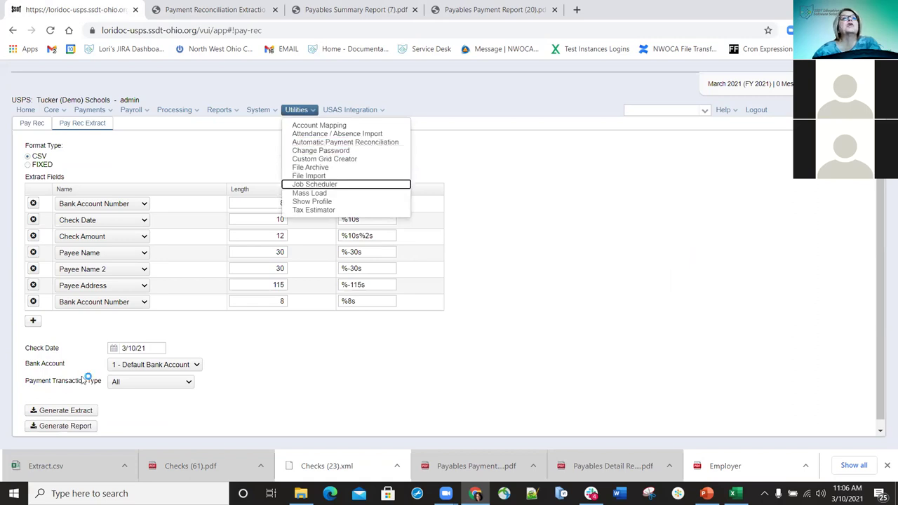
{"action": "left_click", "coordinate": [31, 123]}
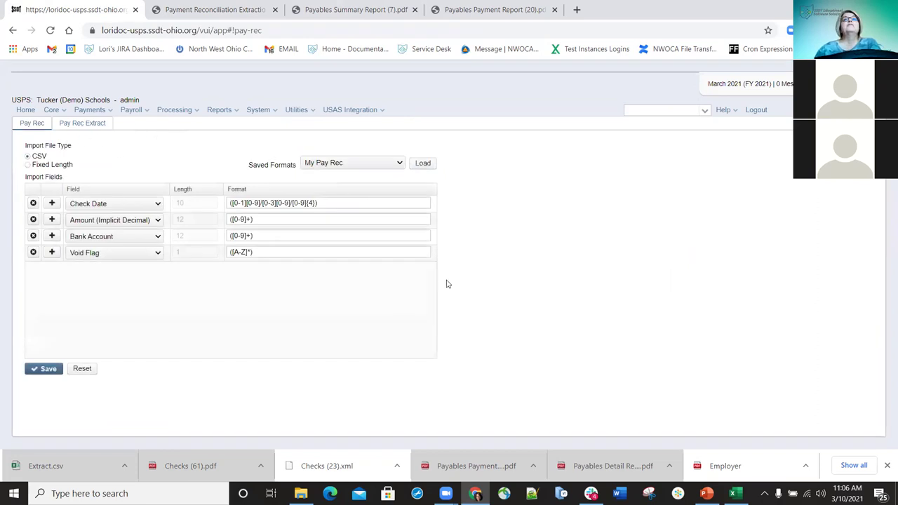
{"action": "left_click", "coordinate": [106, 110]}
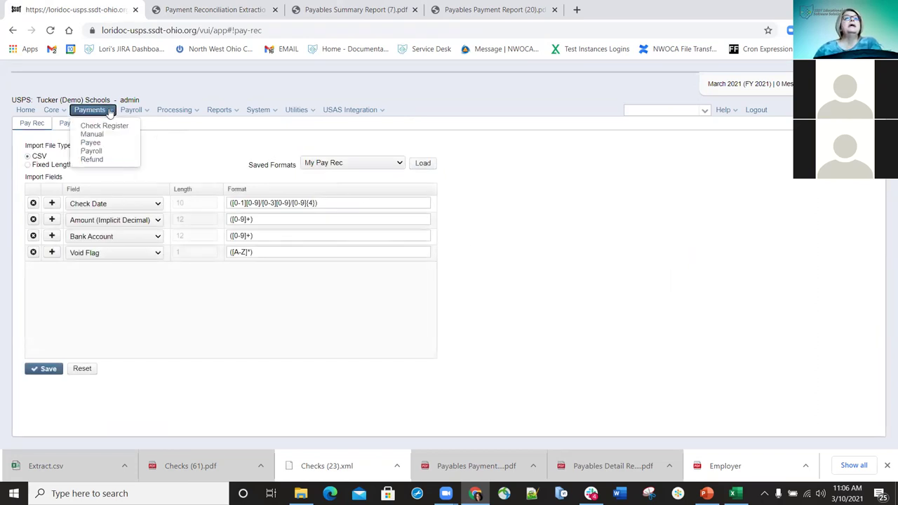
{"action": "left_click", "coordinate": [109, 125]}
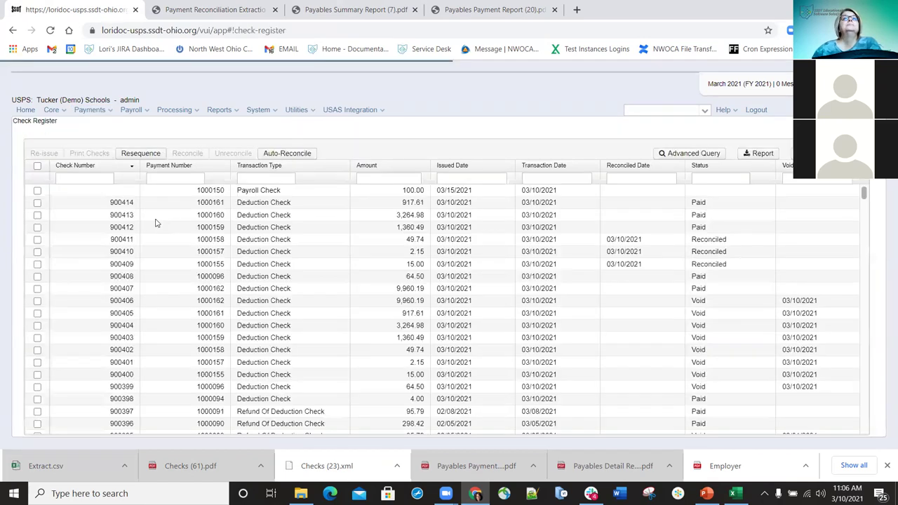
{"action": "left_click", "coordinate": [285, 153]}
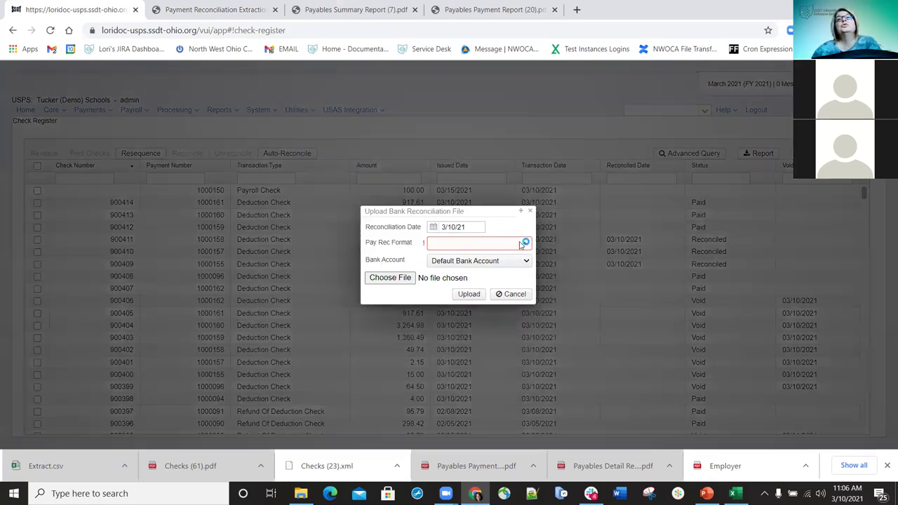
{"action": "left_click", "coordinate": [524, 243]}
{"action": "left_click", "coordinate": [449, 264]}
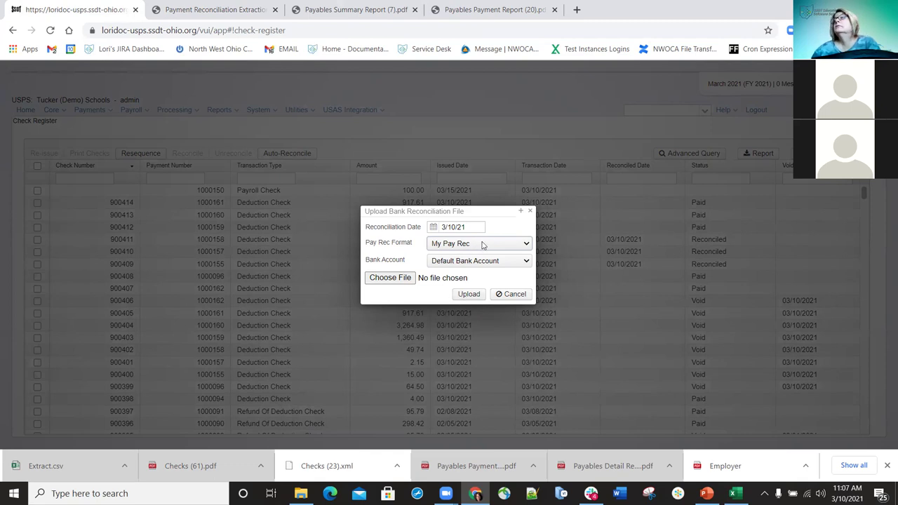
{"action": "left_click", "coordinate": [530, 212]}
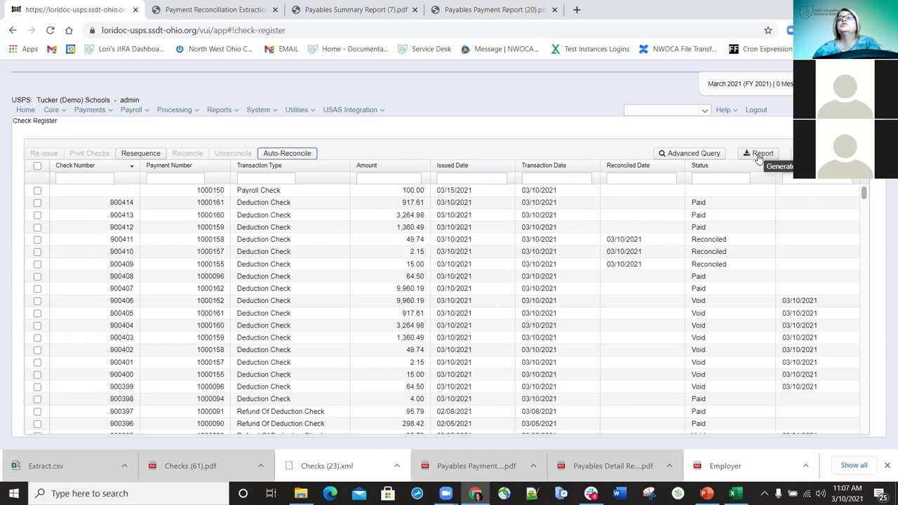
Filter the Check Register to Paid status and save the report as Check Report.pdf
{"action": "left_click", "coordinate": [714, 180]}
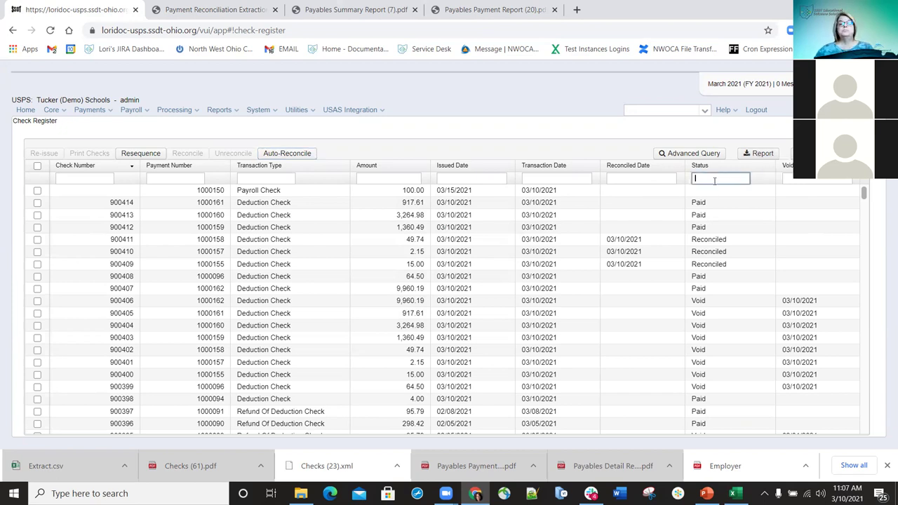
{"action": "type", "text": "paid"}
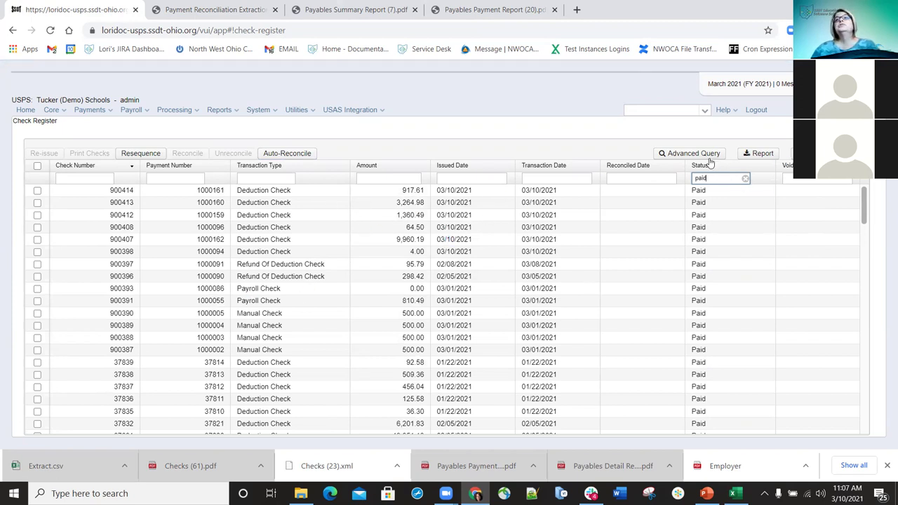
{"action": "scroll", "coordinate": [751, 231], "scroll_direction": "down", "scroll_amount": 10}
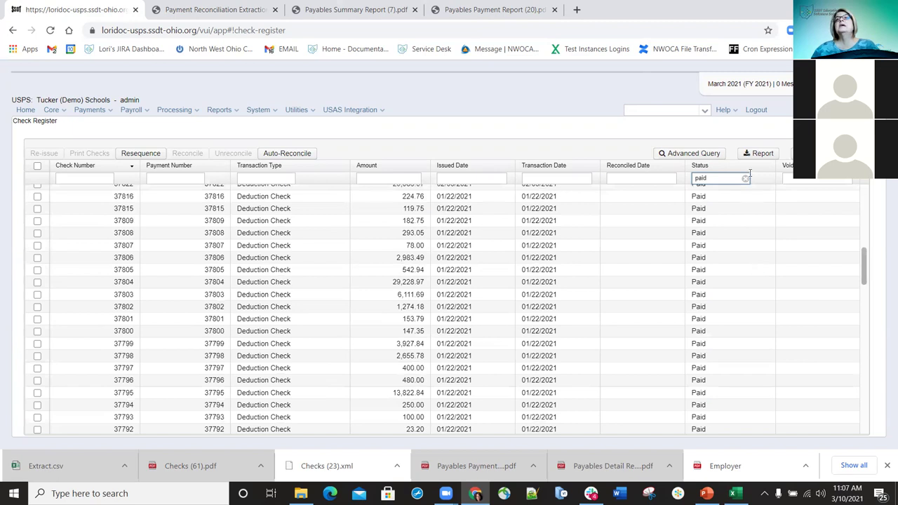
{"action": "left_click", "coordinate": [761, 154]}
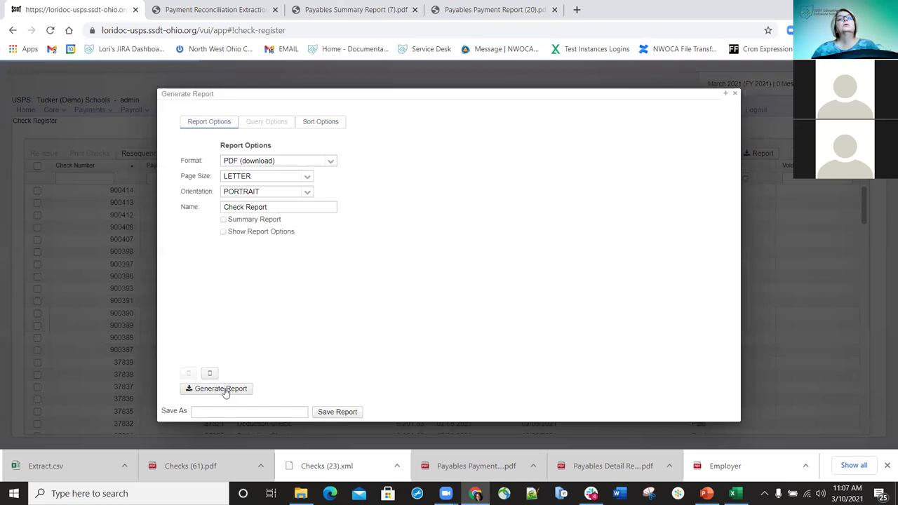
{"action": "left_click", "coordinate": [225, 390]}
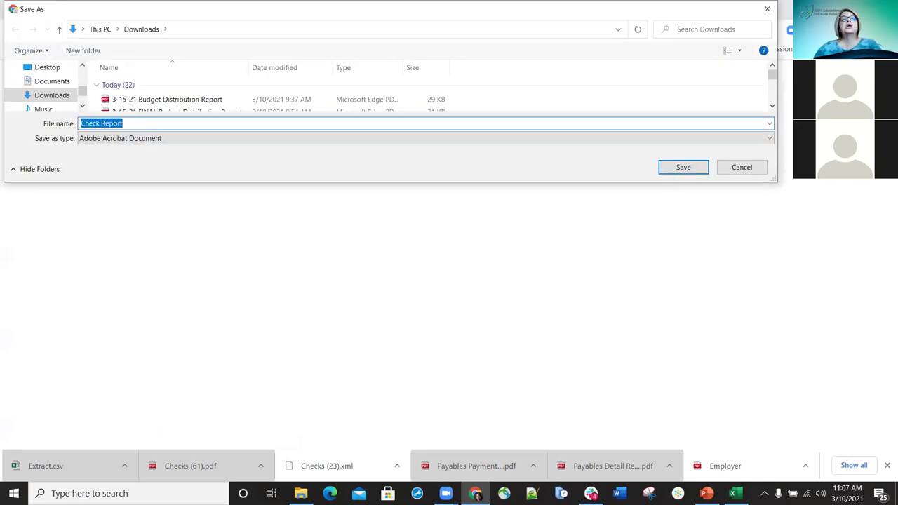
{"action": "key", "text": "Return"}
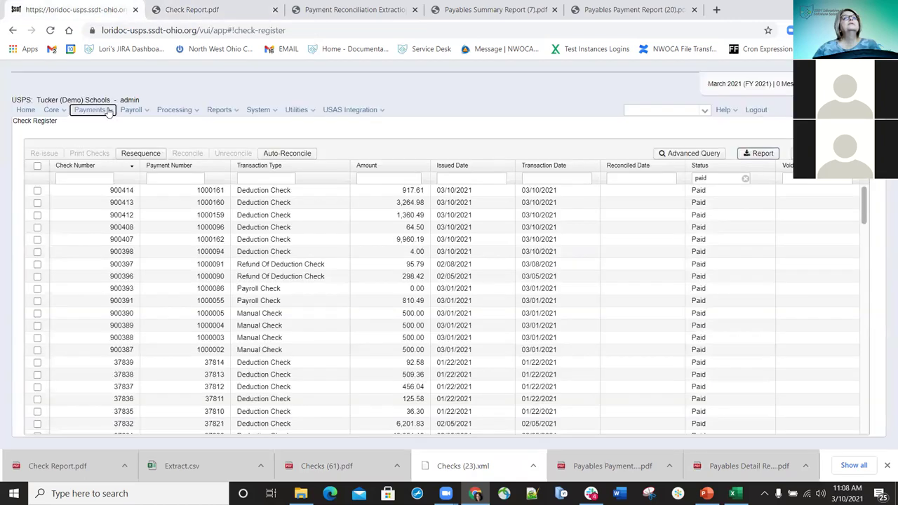
Go to Payments > Manual and start a new manual payment
{"action": "left_click", "coordinate": [106, 114]}
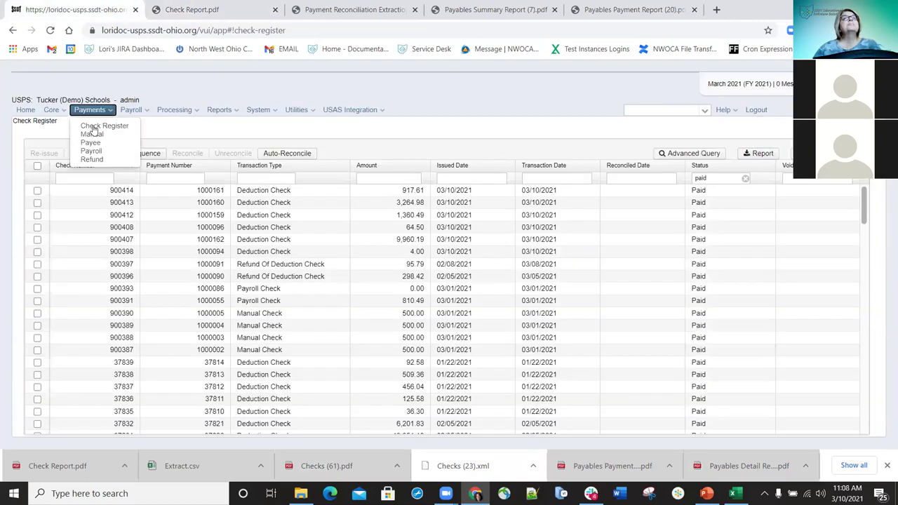
{"action": "left_click", "coordinate": [94, 133]}
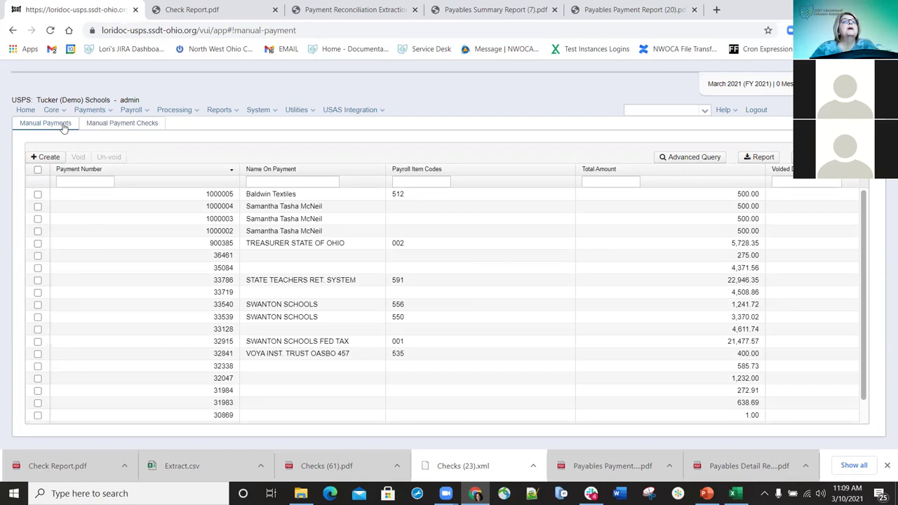
{"action": "left_click", "coordinate": [45, 159]}
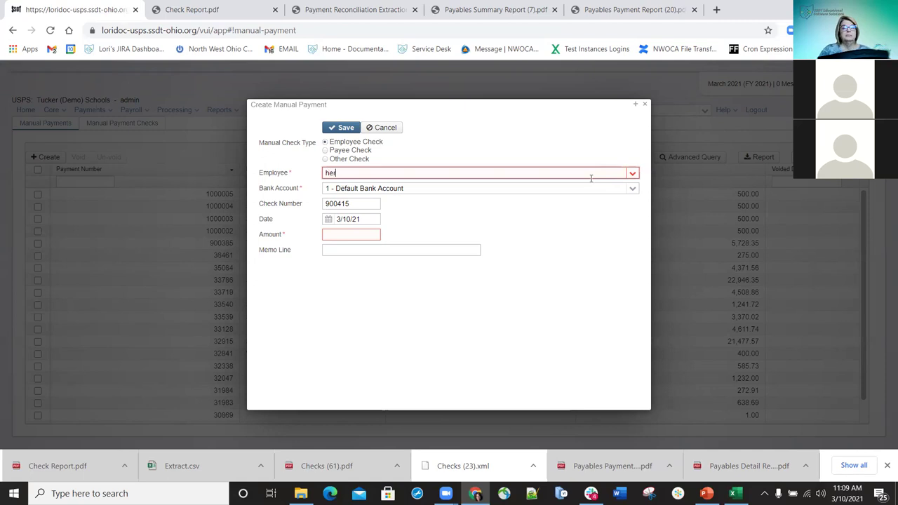
Choose the employee for the check and keep the default bank account
{"action": "type", "text": "m"}
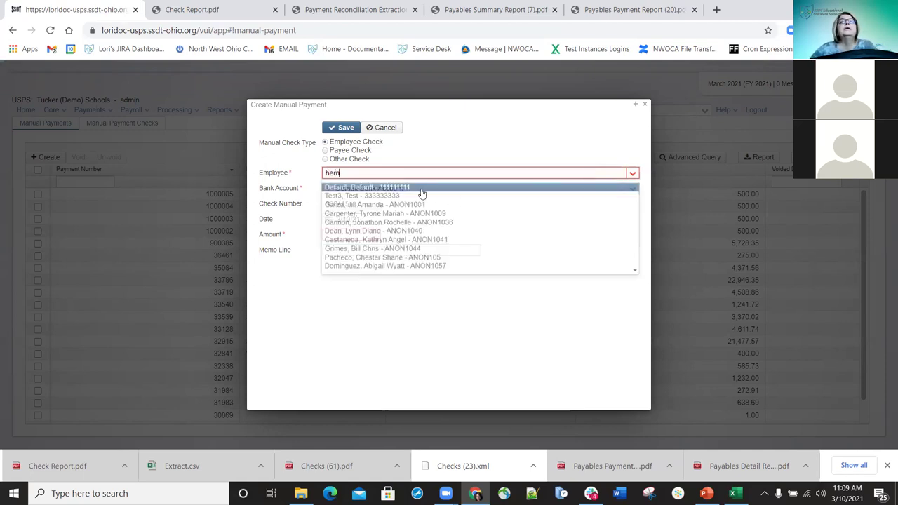
{"action": "left_click", "coordinate": [411, 188]}
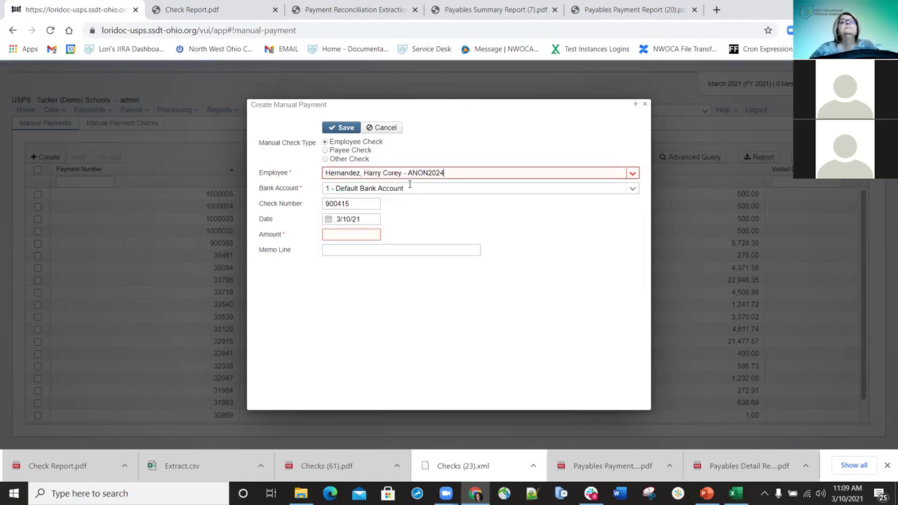
{"action": "left_click", "coordinate": [633, 190]}
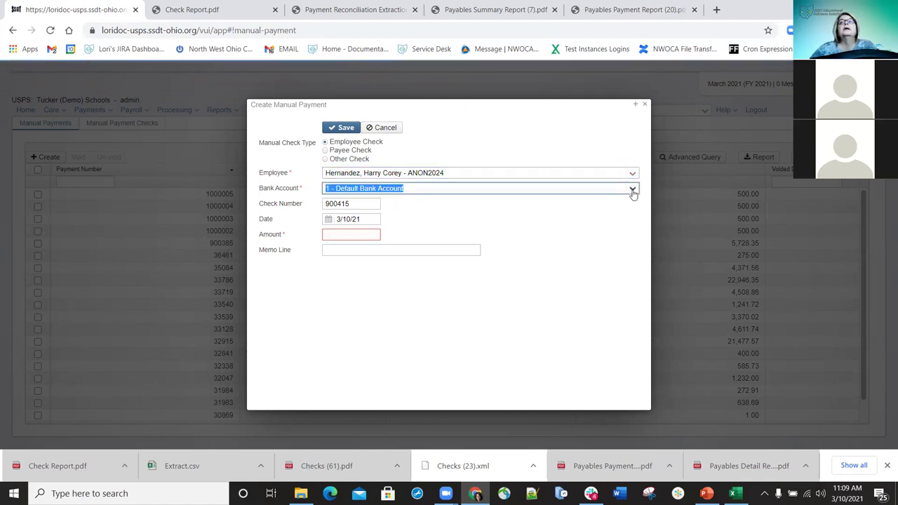
{"action": "left_click", "coordinate": [632, 191]}
{"action": "left_click", "coordinate": [633, 191]}
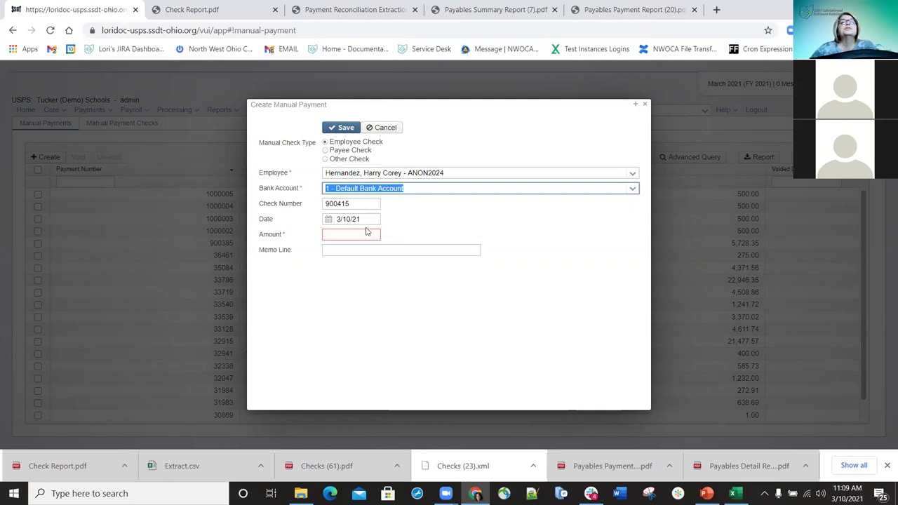
Enter amount 200.00 and memo 'Wrong Acct Savings', save, and dismiss the confirmation
{"action": "left_click", "coordinate": [368, 235]}
{"action": "type", "text": "20"}
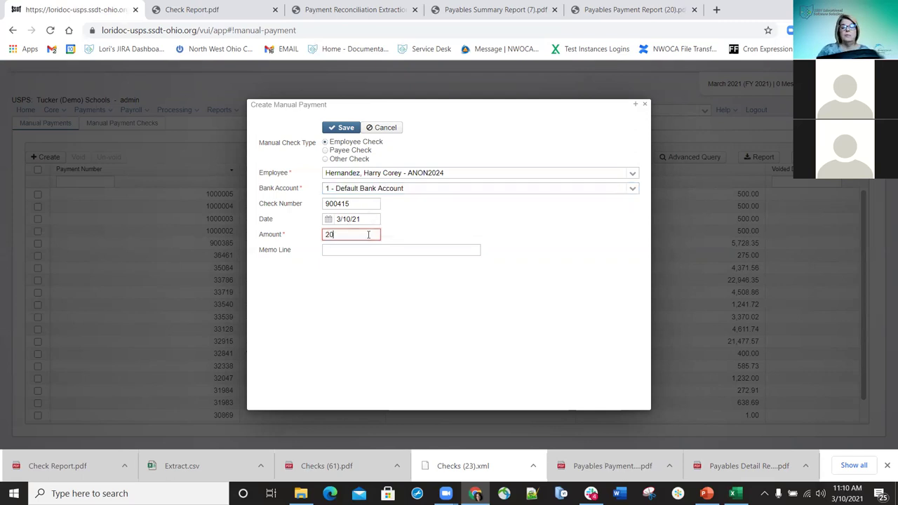
{"action": "type", "text": "0.00"}
{"action": "left_click", "coordinate": [364, 249]}
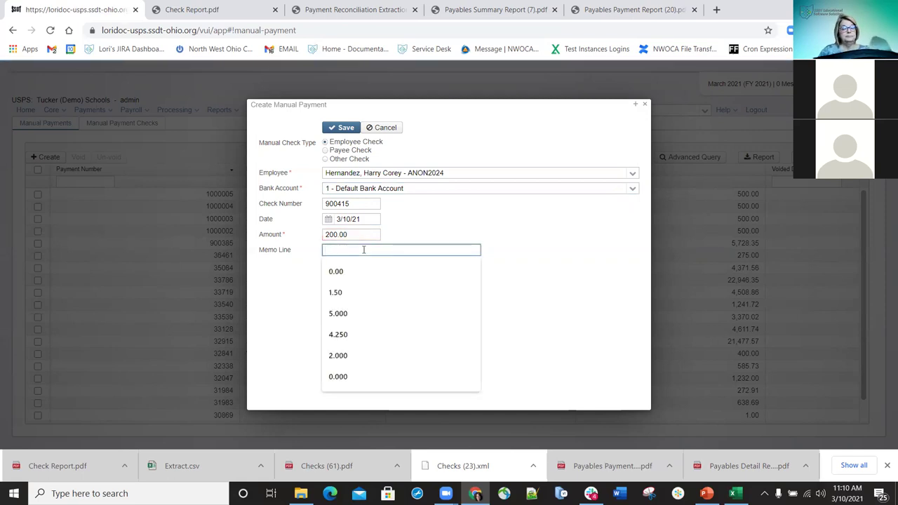
{"action": "type", "text": "Wrong Acct"}
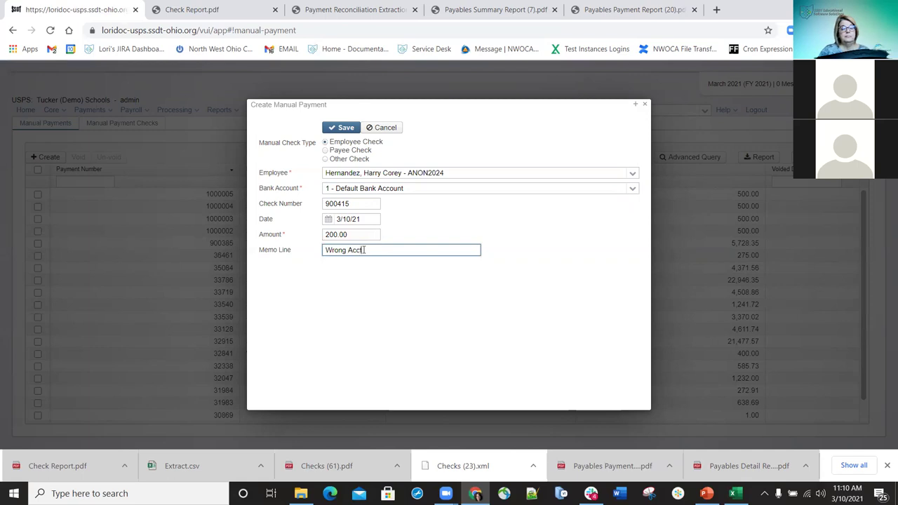
{"action": "type", "text": " Savings"}
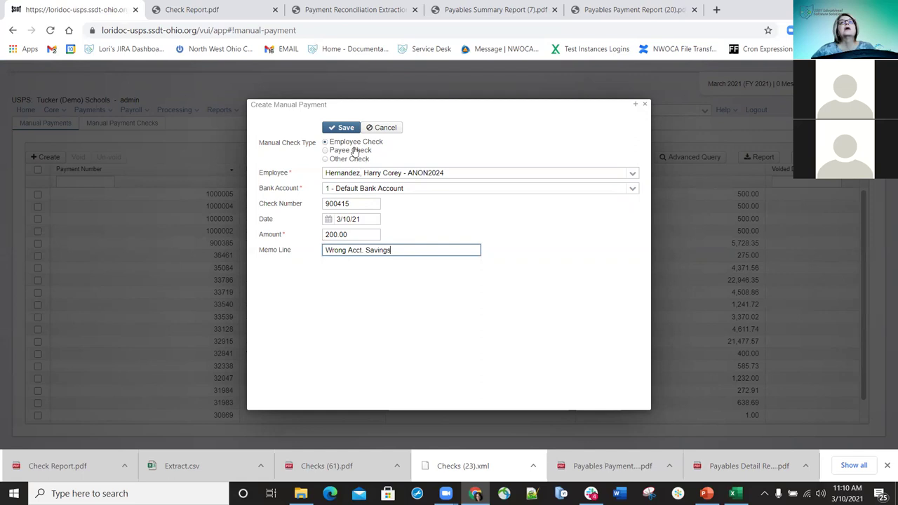
{"action": "left_click", "coordinate": [346, 129]}
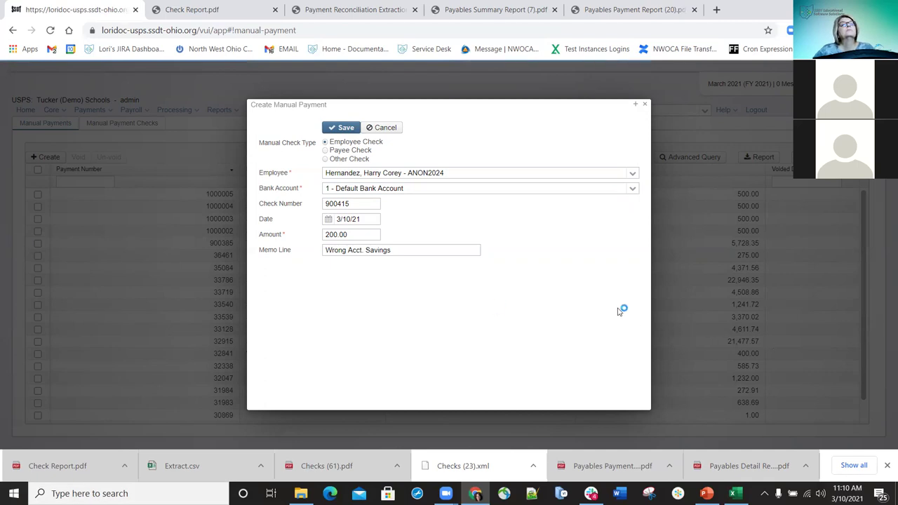
{"action": "left_click", "coordinate": [358, 127]}
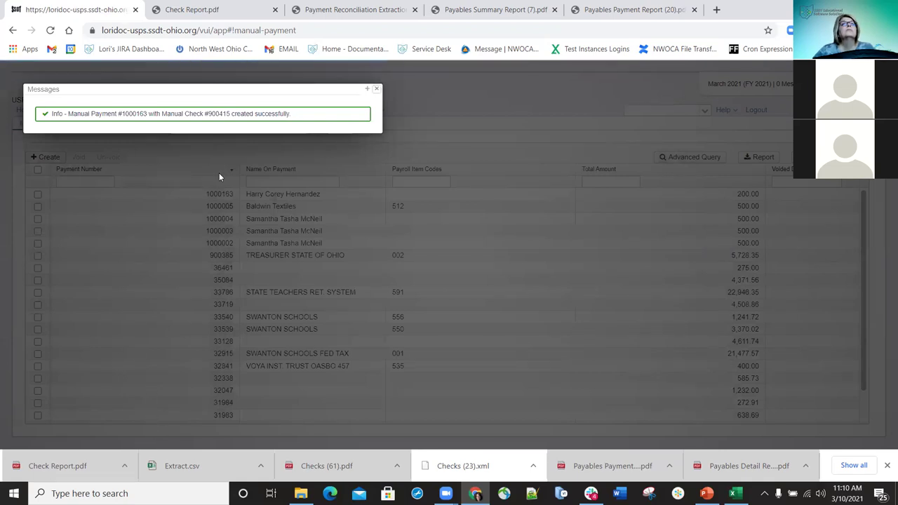
{"action": "left_click", "coordinate": [377, 90]}
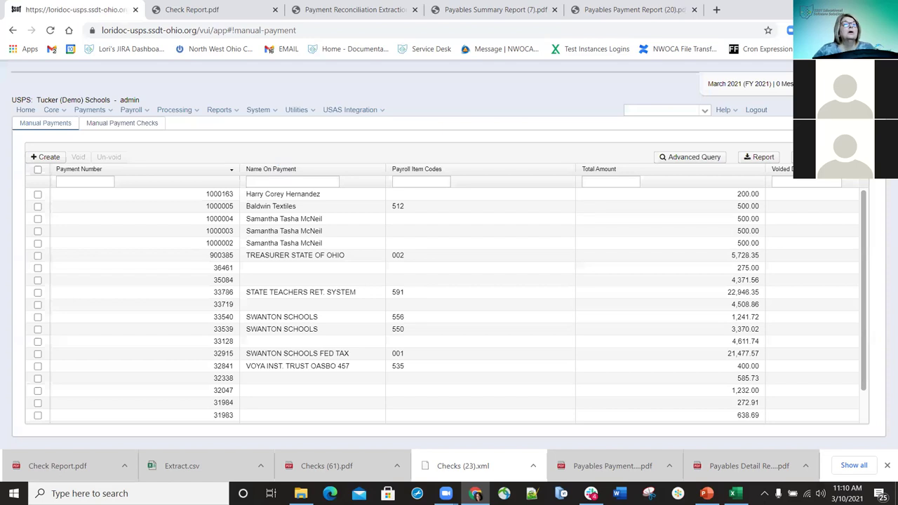
After viewing the Check Report PDF, export check 900415 as a saved XML file and return to Manual Payments
{"action": "left_click", "coordinate": [58, 465]}
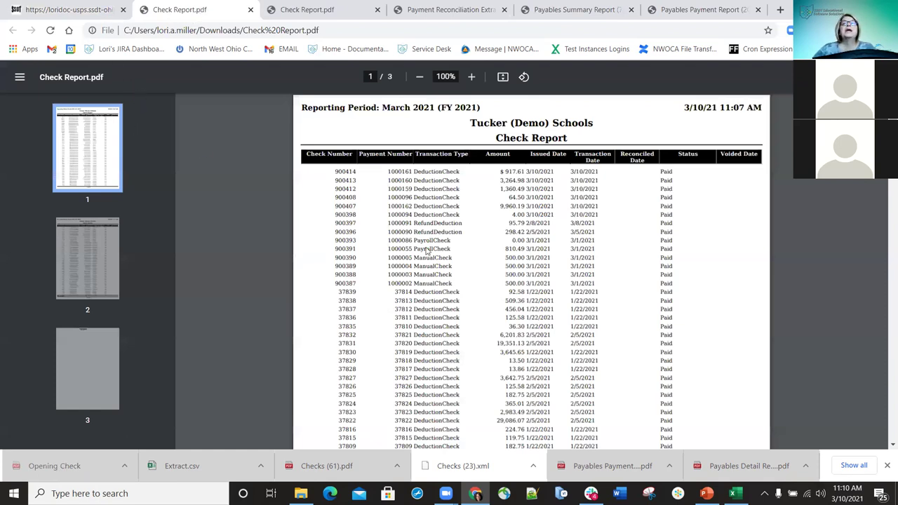
{"action": "key", "text": "ctrl+Page_Up"}
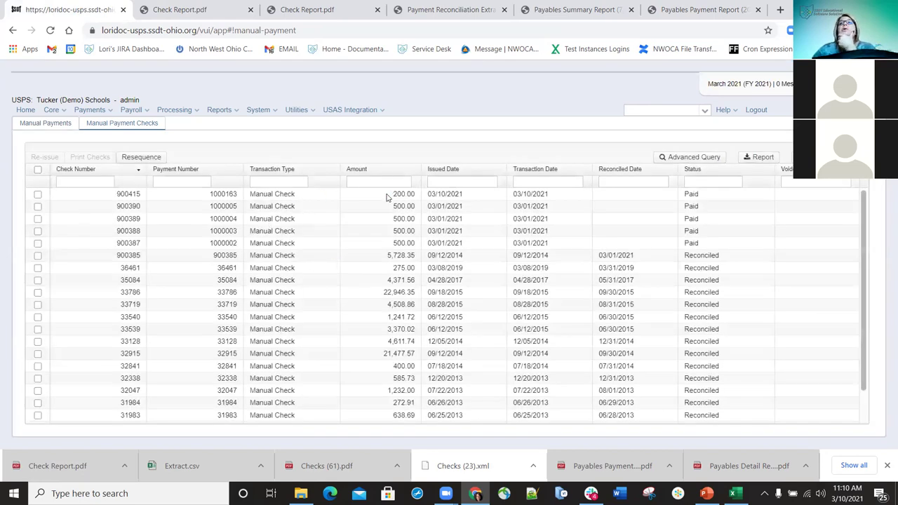
{"action": "left_click", "coordinate": [38, 196]}
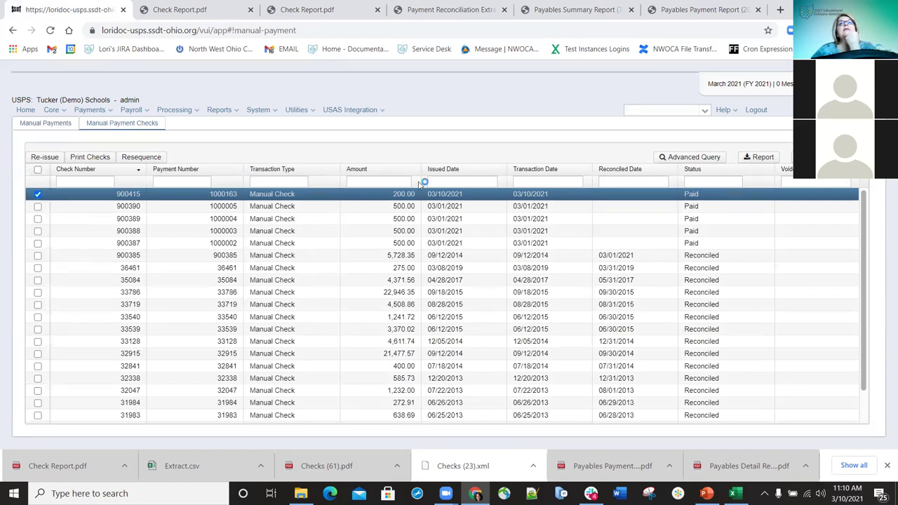
{"action": "left_click", "coordinate": [90, 157]}
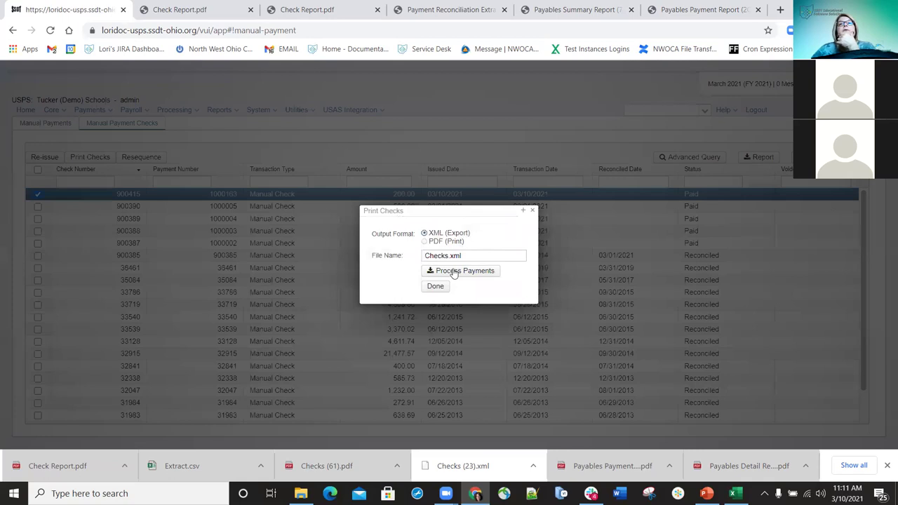
{"action": "left_click", "coordinate": [453, 271]}
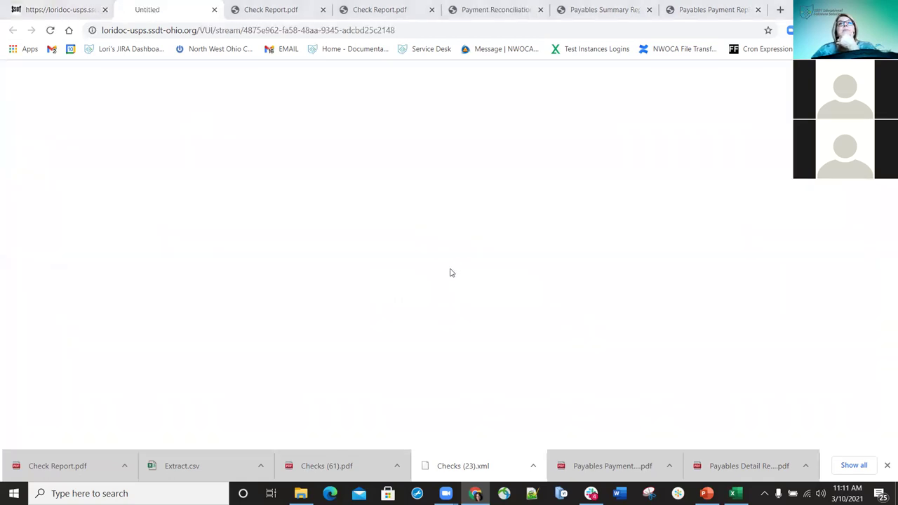
{"action": "left_click", "coordinate": [678, 166]}
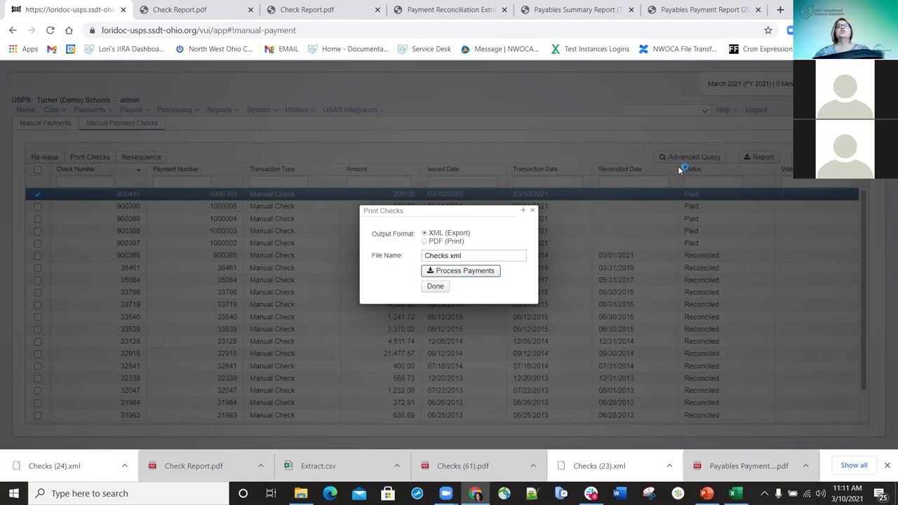
{"action": "left_click", "coordinate": [534, 211]}
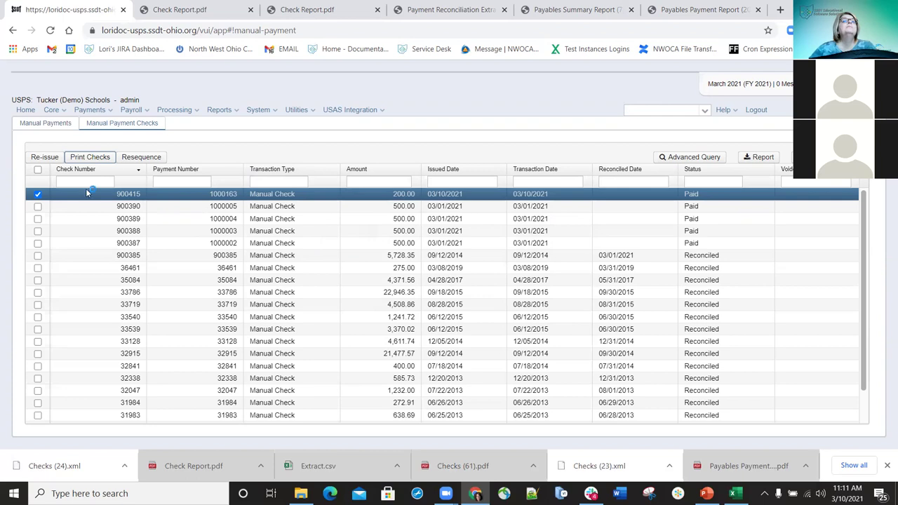
{"action": "left_click", "coordinate": [46, 124]}
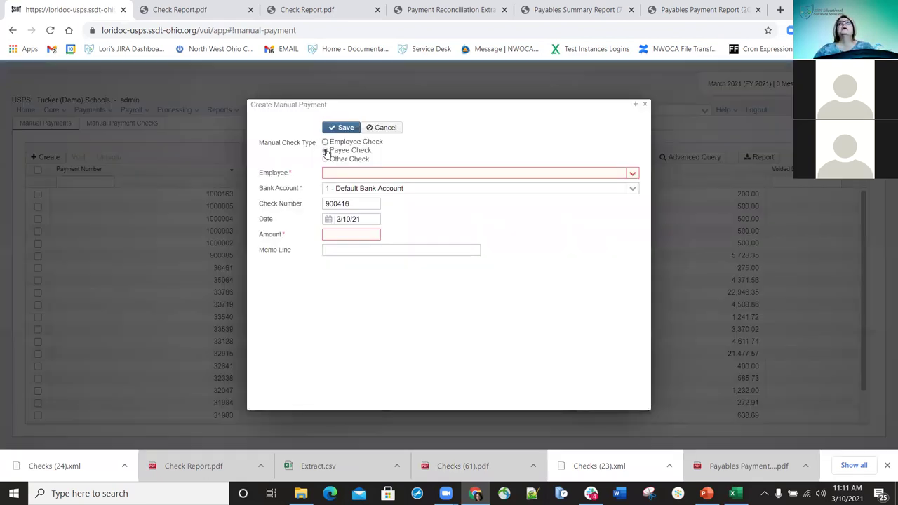
Make a payee check to Oakwood Gymnasium, item 536, default bank account, for $1,500.00
{"action": "left_click", "coordinate": [325, 151]}
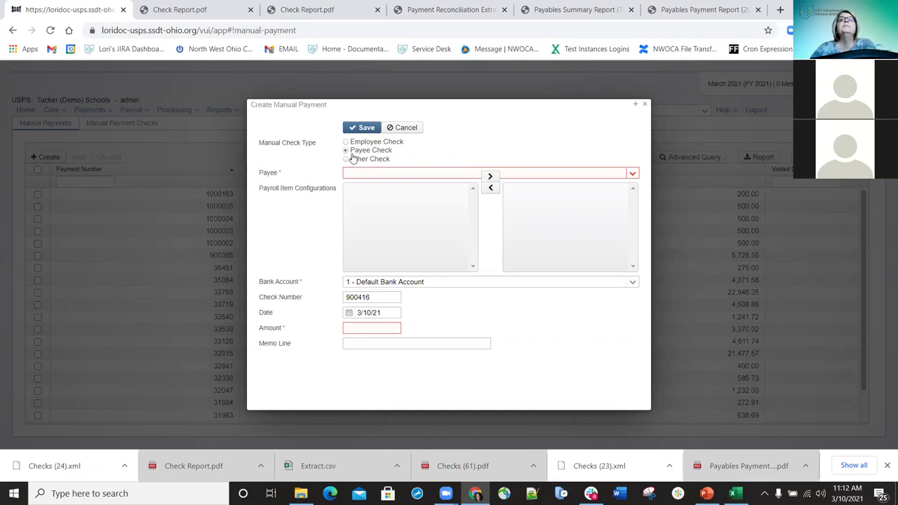
{"action": "left_click", "coordinate": [632, 175]}
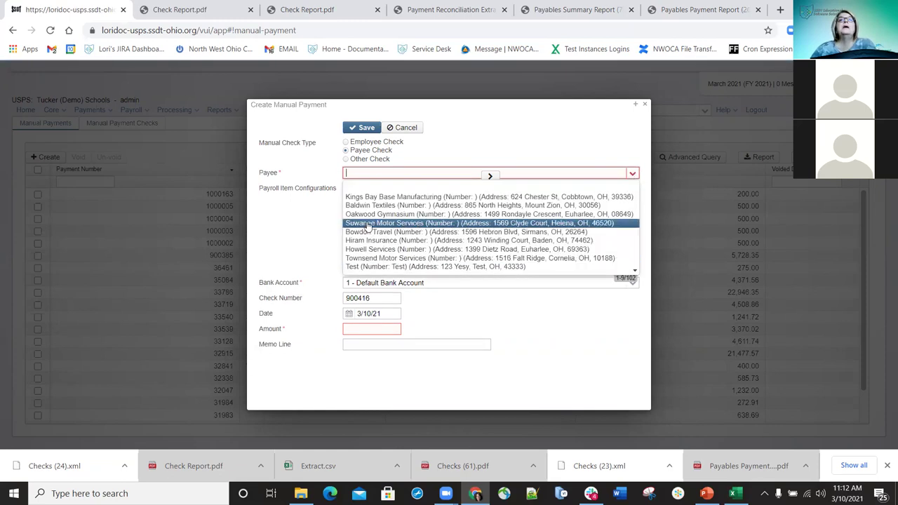
{"action": "left_click", "coordinate": [370, 214]}
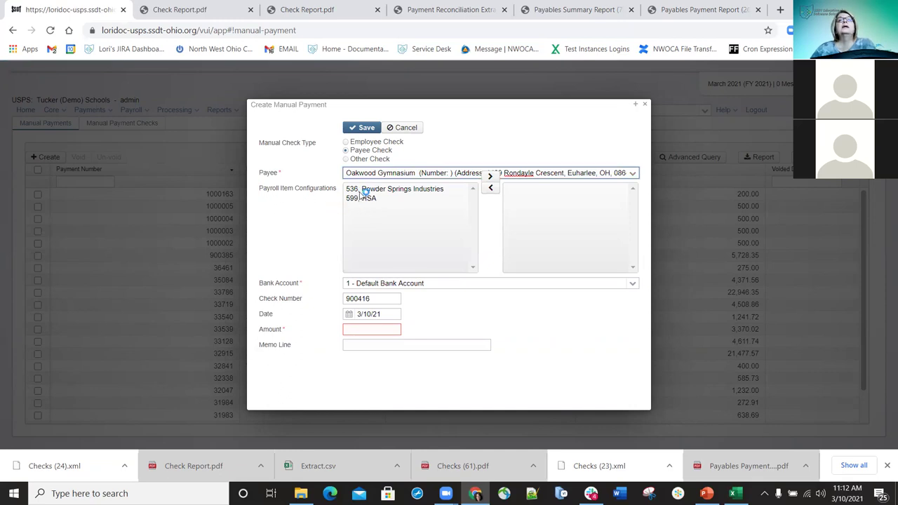
{"action": "double_click", "coordinate": [419, 189]}
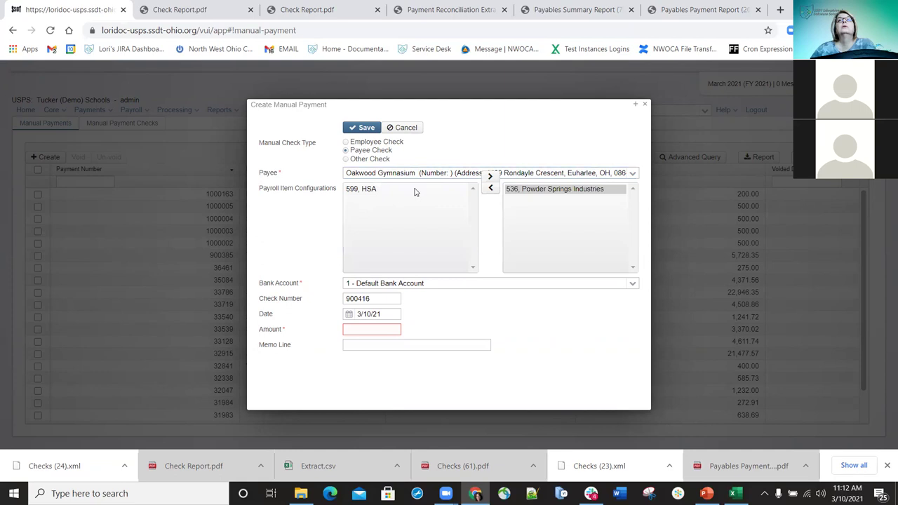
{"action": "left_click", "coordinate": [631, 285]}
{"action": "left_click", "coordinate": [631, 285]}
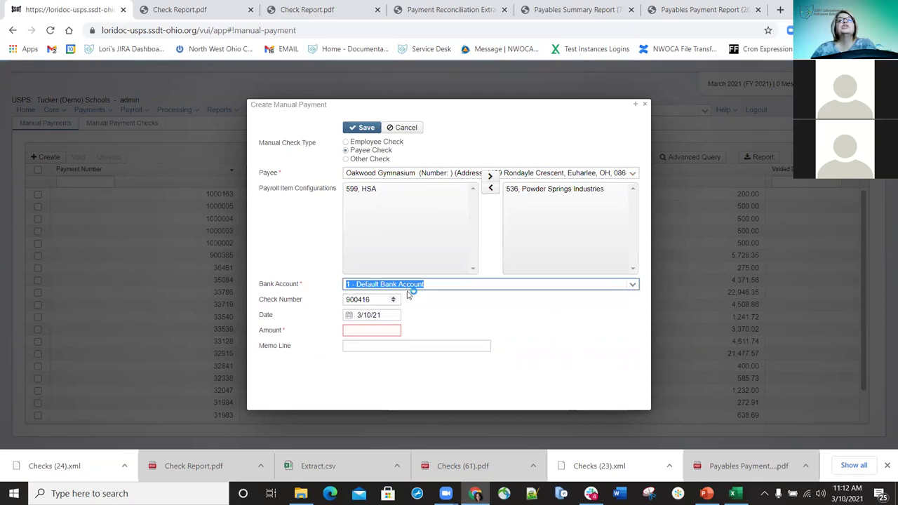
{"action": "left_click", "coordinate": [382, 330]}
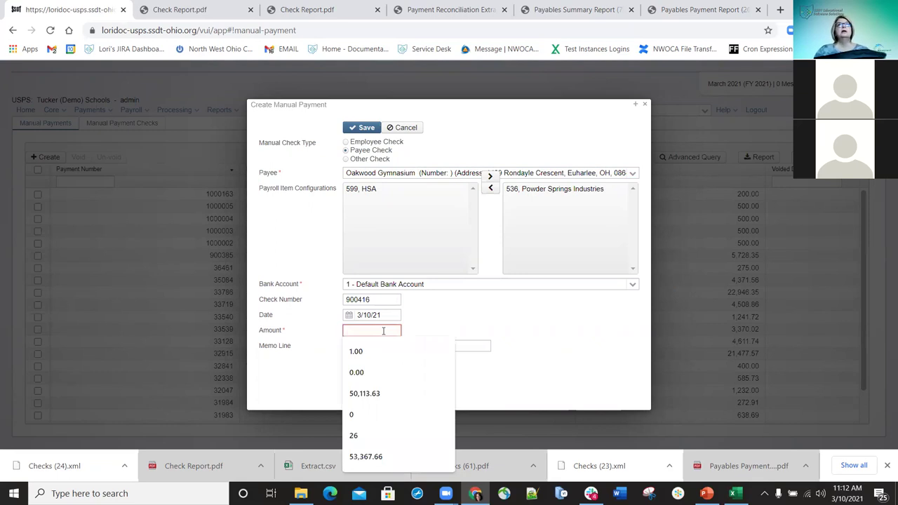
{"action": "type", "text": "1500.00"}
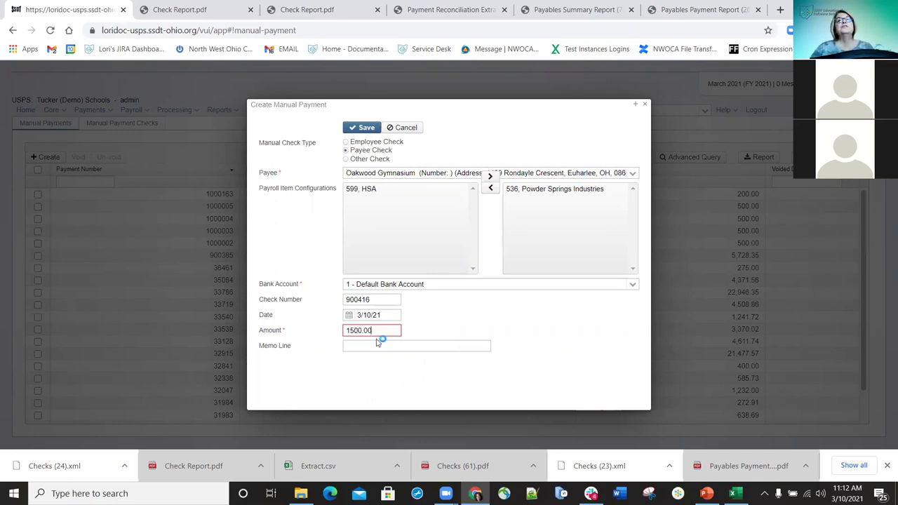
Write a correction memo naming the employee, fix its typos, and save the check
{"action": "left_click", "coordinate": [379, 345]}
{"action": "type", "text": "CV"}
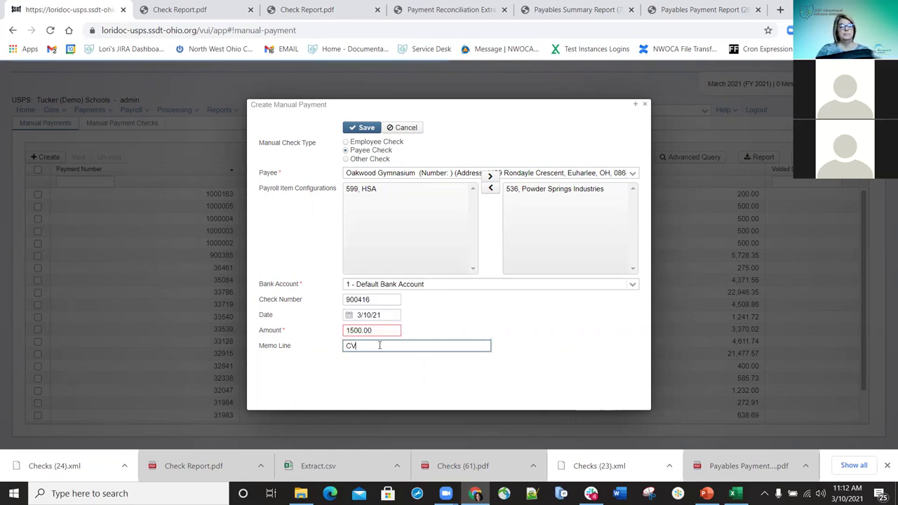
{"action": "type", "text": "orrection for SMith"}
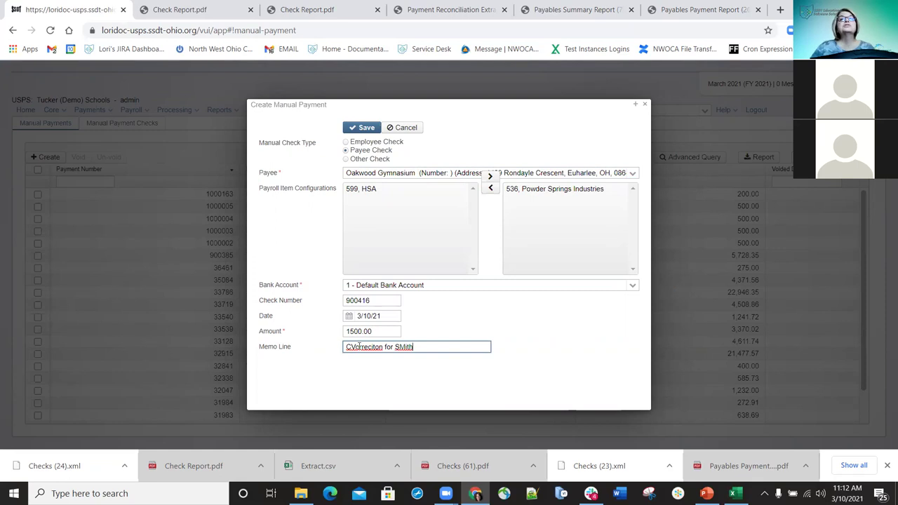
{"action": "left_click", "coordinate": [349, 347]}
{"action": "key", "text": "BackSpace"}
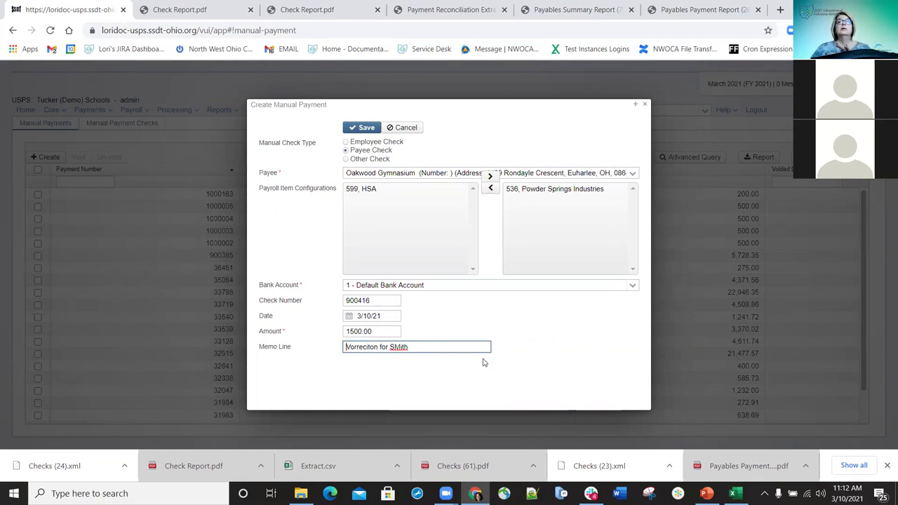
{"action": "left_click", "coordinate": [399, 347]}
{"action": "key", "text": "BackSpace"}
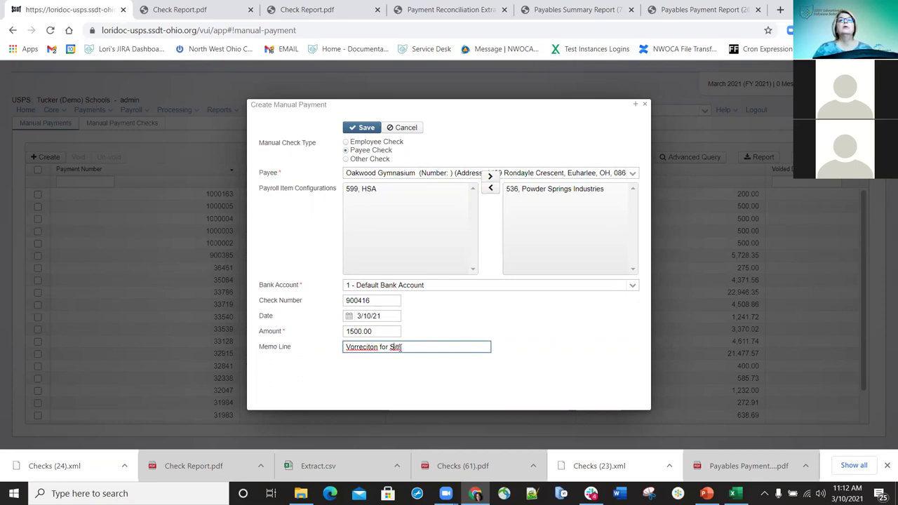
{"action": "type", "text": "m"}
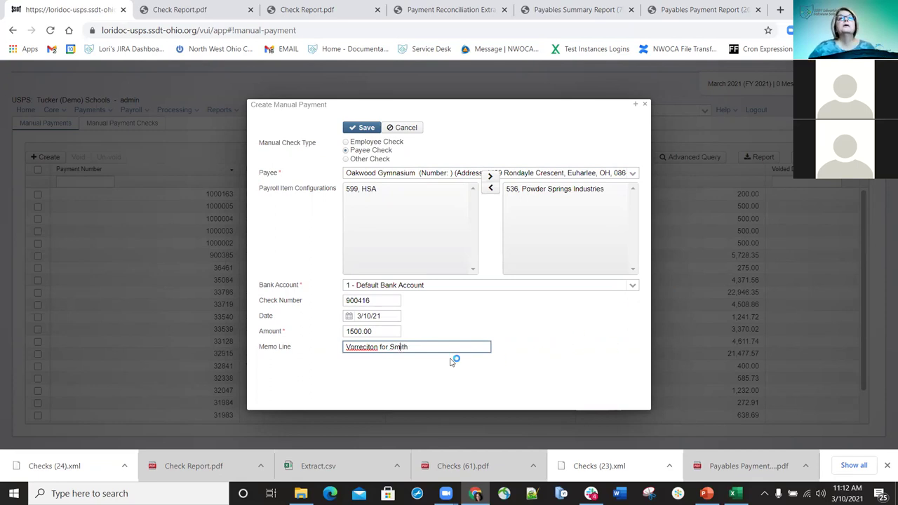
{"action": "left_click", "coordinate": [350, 346]}
{"action": "key", "text": "BackSpace"}
{"action": "type", "text": "Co"}
{"action": "key", "text": "BackSpace"}
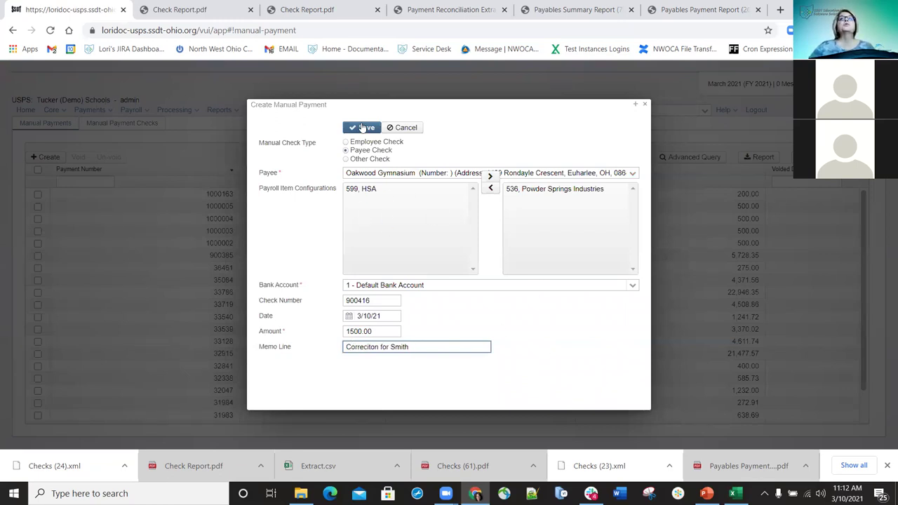
{"action": "left_click", "coordinate": [362, 127]}
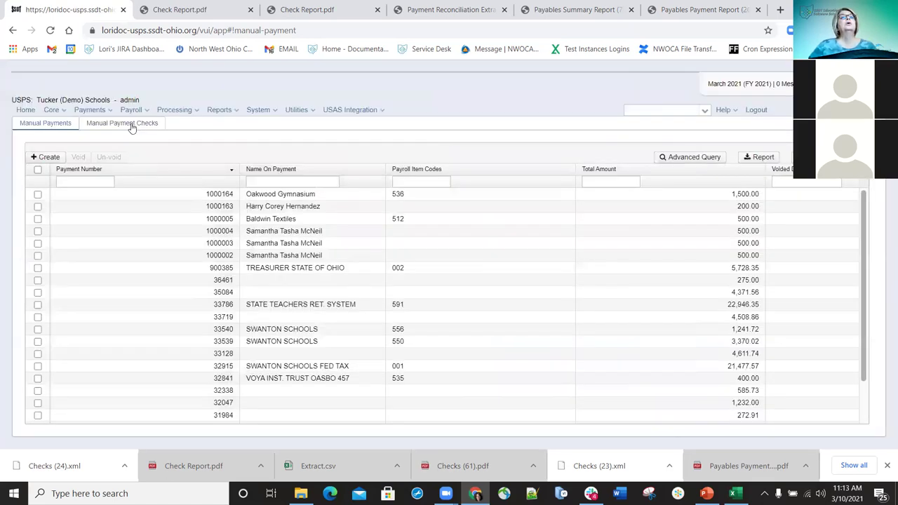
Export payee check 900416 as XML from Manual Payment Checks, then return to Manual Payments
{"action": "left_click", "coordinate": [131, 125]}
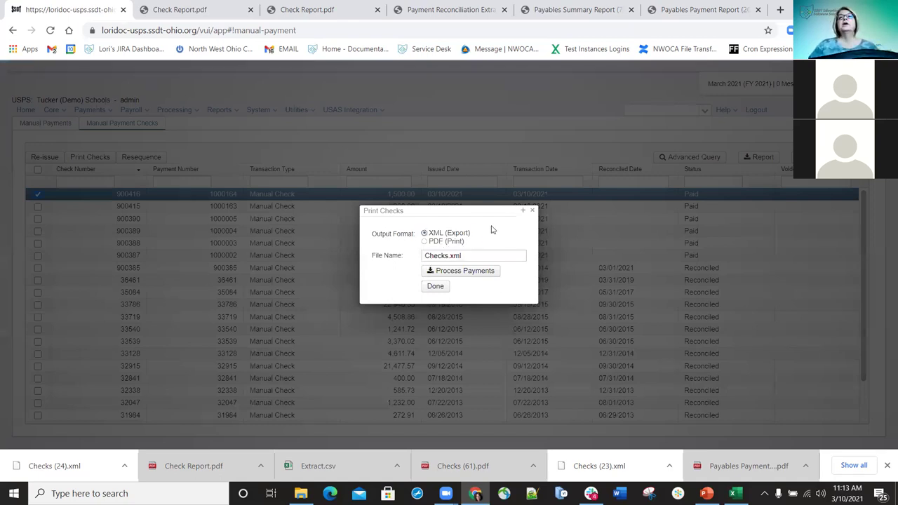
{"action": "left_click", "coordinate": [533, 214]}
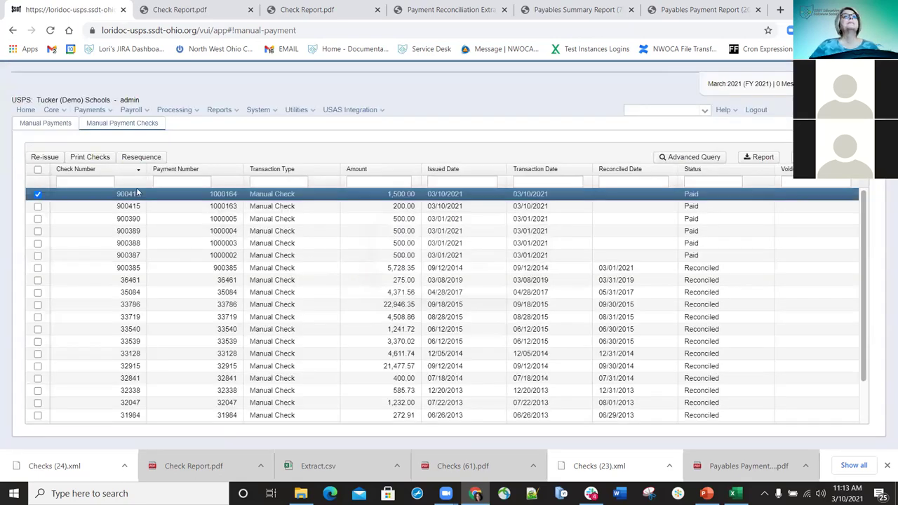
{"action": "left_click", "coordinate": [46, 124]}
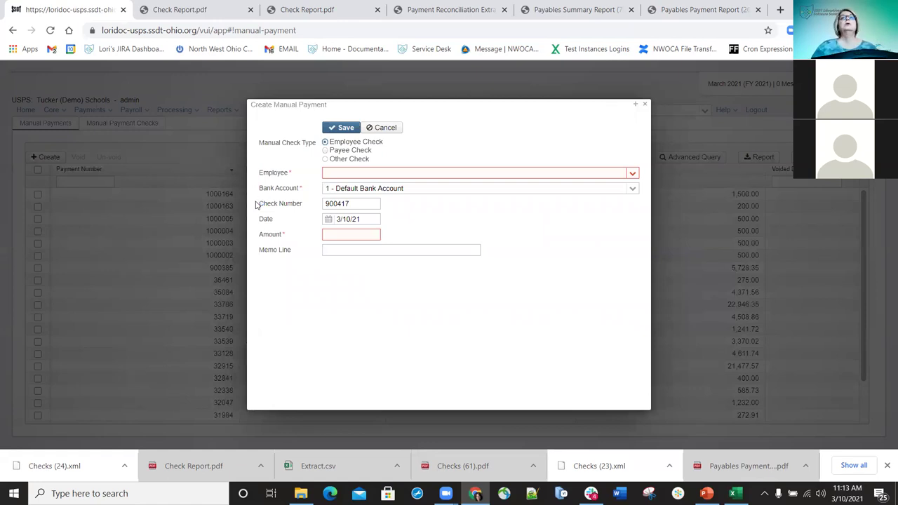
Make it an Other Check to Test District, filling in the street, city, state OH and postal code
{"action": "left_click", "coordinate": [326, 159]}
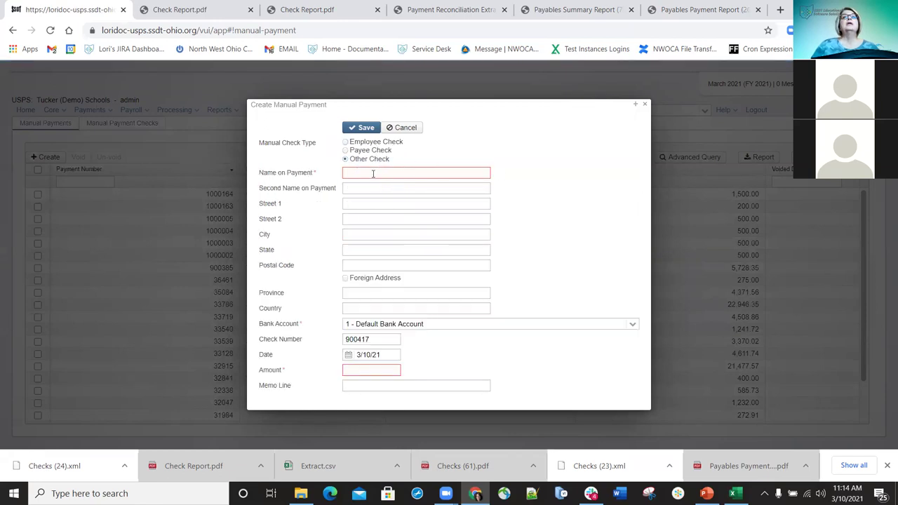
{"action": "left_click", "coordinate": [373, 173]}
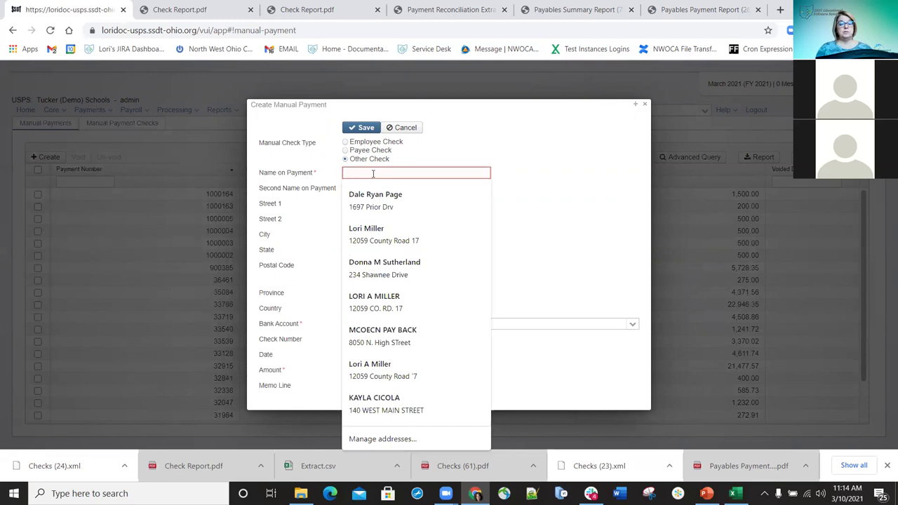
{"action": "type", "text": "Test "}
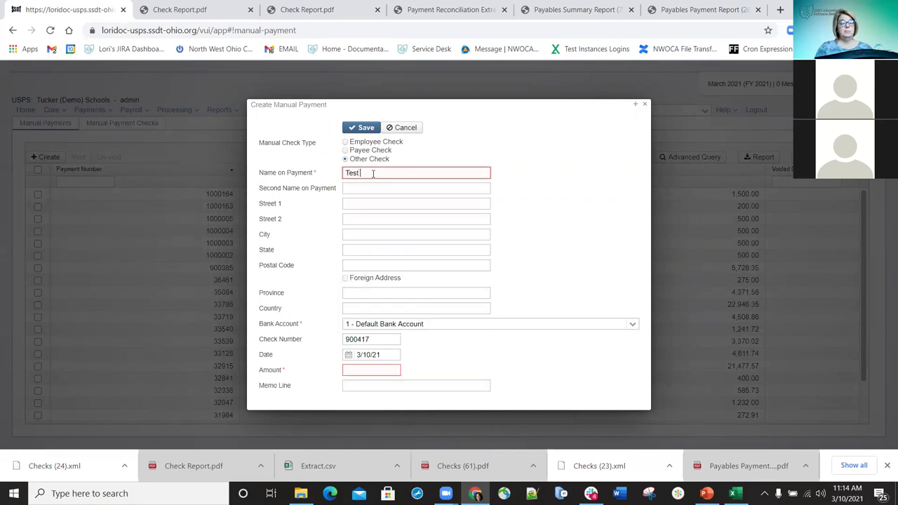
{"action": "type", "text": "District"}
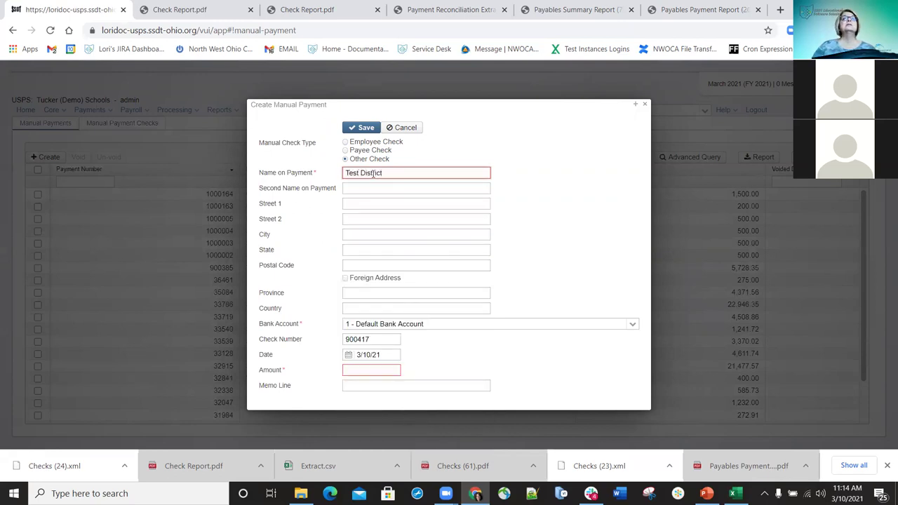
{"action": "left_click", "coordinate": [371, 203]}
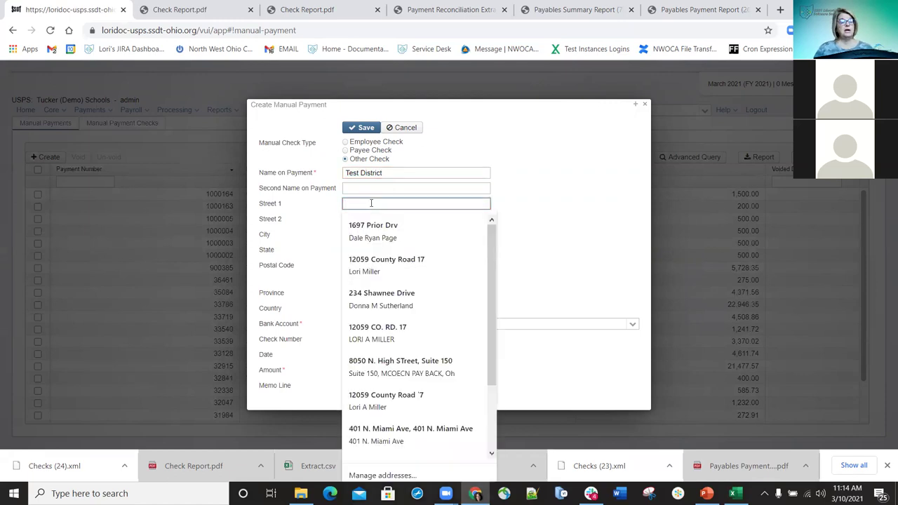
{"action": "type", "text": "123 Test"}
{"action": "left_click", "coordinate": [552, 254]}
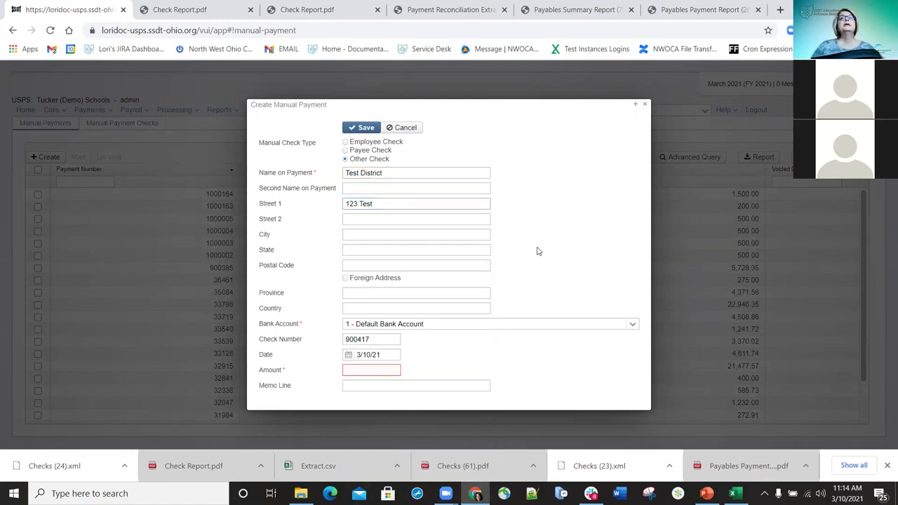
{"action": "left_click", "coordinate": [390, 234]}
{"action": "type", "text": "Test"}
{"action": "key", "text": "Tab"}
{"action": "type", "text": "OH"}
{"action": "key", "text": "Tab"}
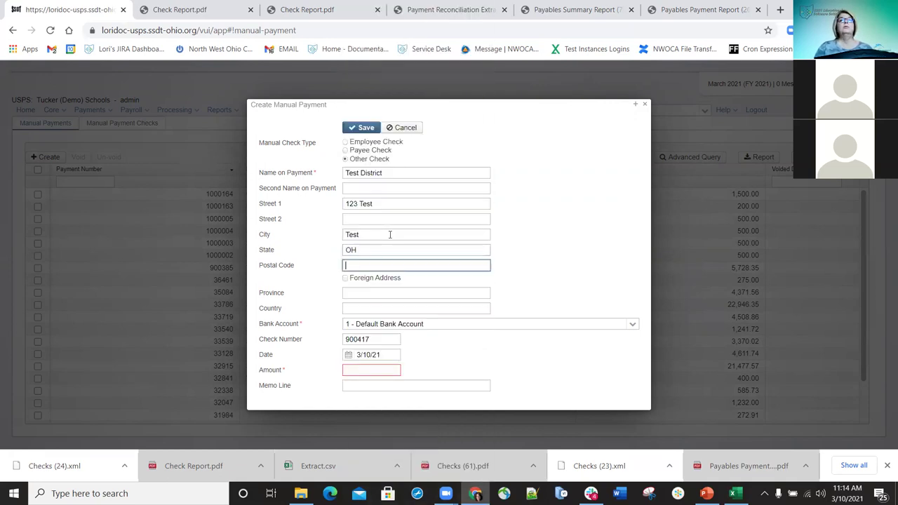
{"action": "type", "text": "43333"}
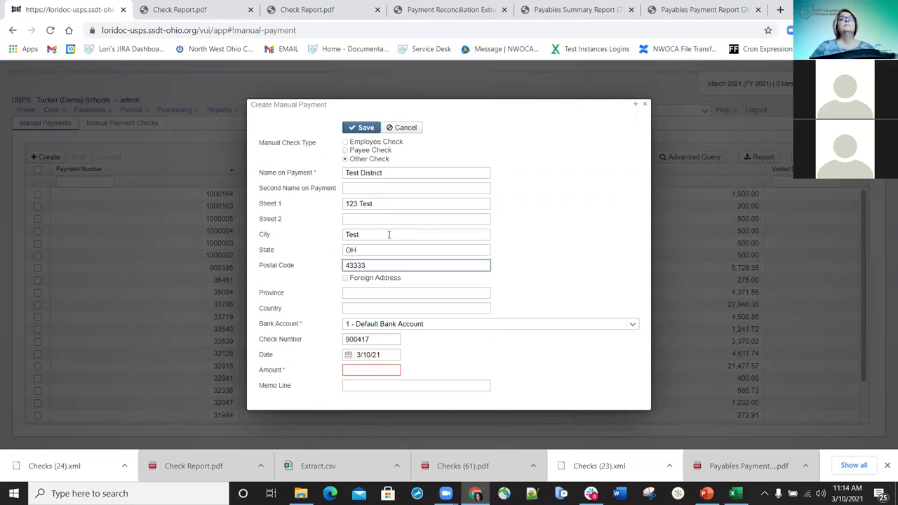
{"action": "left_click", "coordinate": [533, 286]}
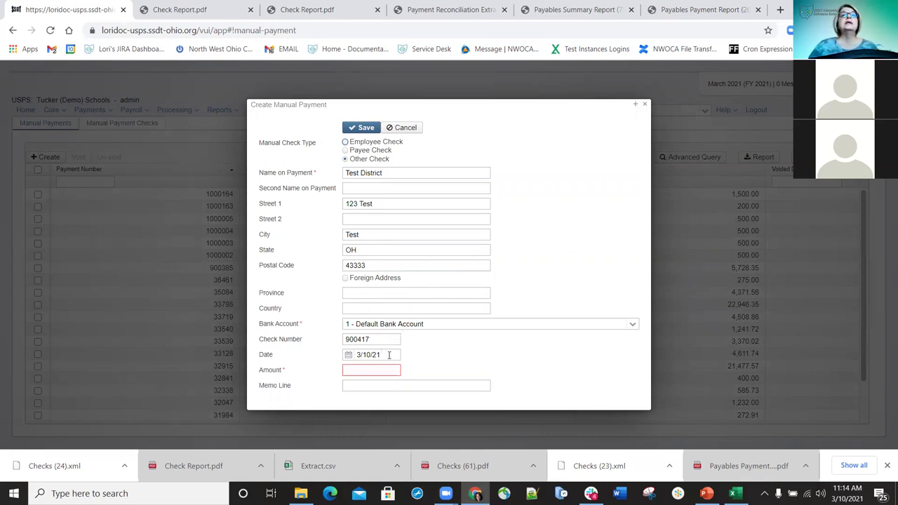
Enter amount 75.00 and memo 'Test', save the check, and dismiss the confirmation
{"action": "left_click", "coordinate": [379, 369]}
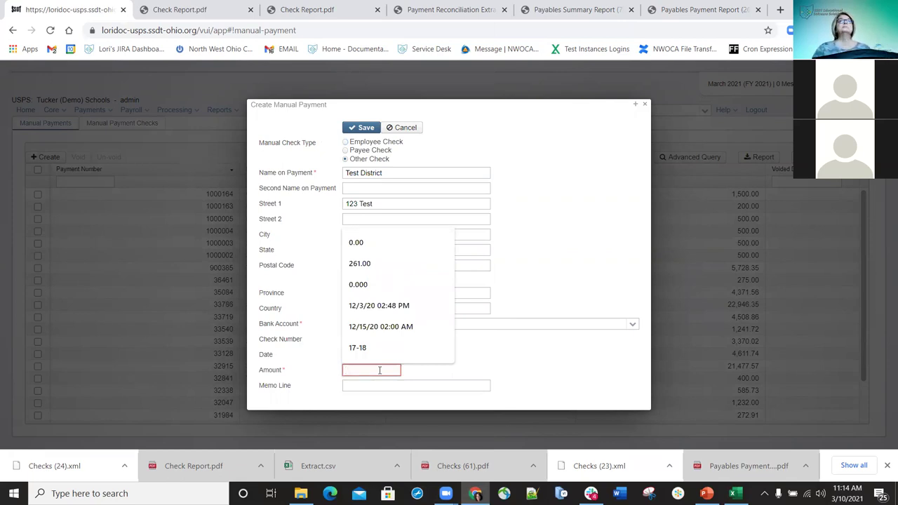
{"action": "type", "text": "75.00"}
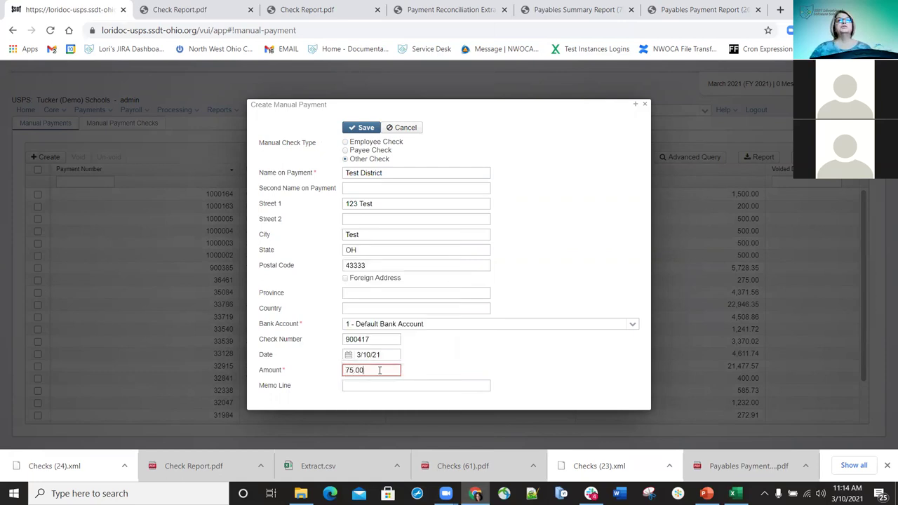
{"action": "left_click", "coordinate": [379, 387]}
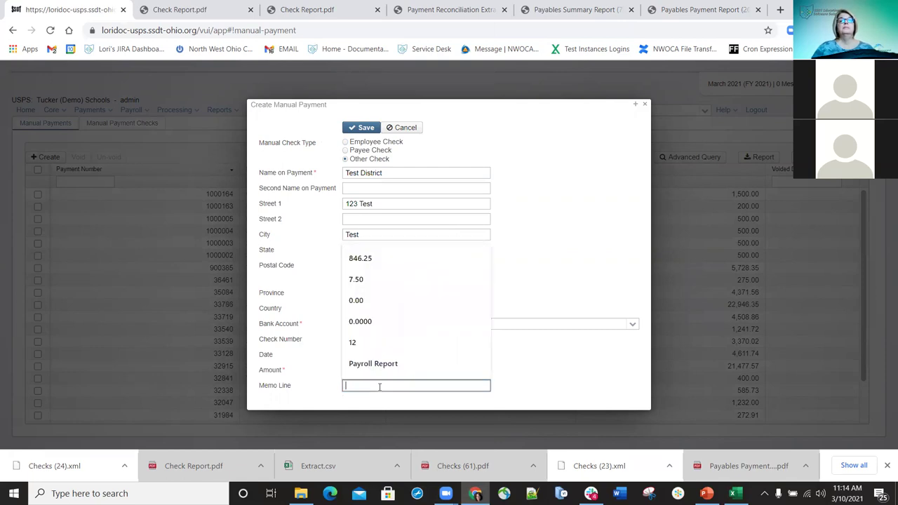
{"action": "type", "text": "Test"}
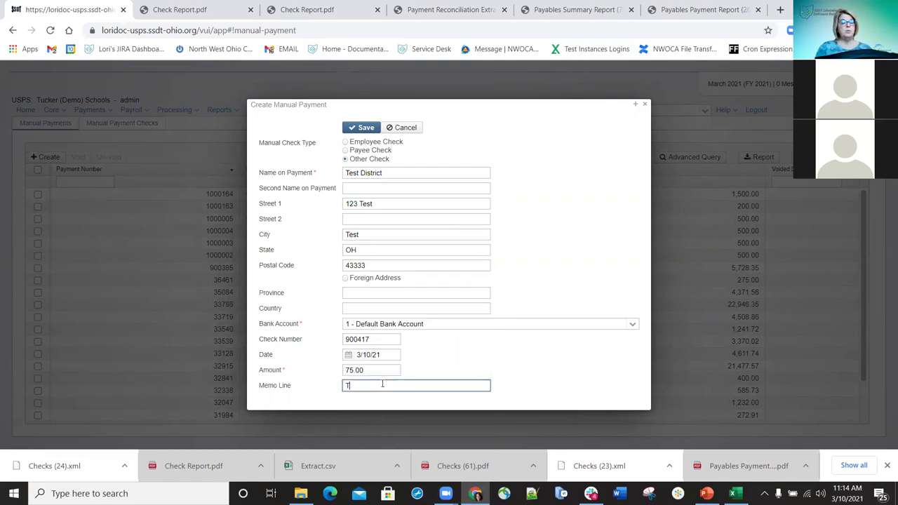
{"action": "left_click", "coordinate": [366, 128]}
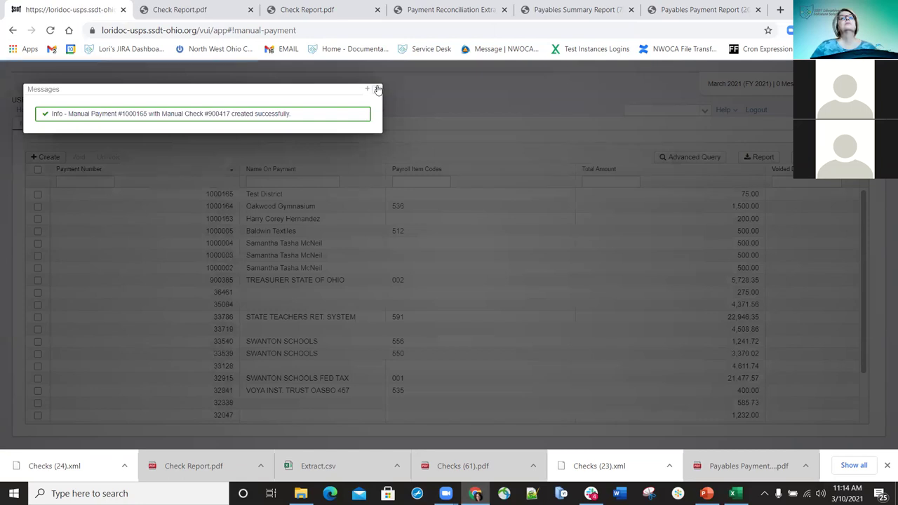
{"action": "left_click", "coordinate": [378, 89]}
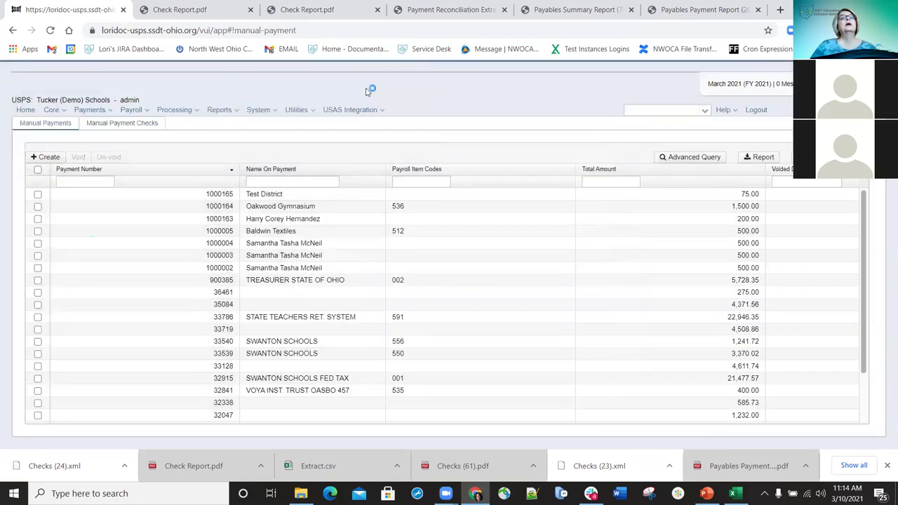
Review checks 900417 and 900416 in Manual Payment Checks, then go to Payments > Payee
{"action": "left_click", "coordinate": [130, 125]}
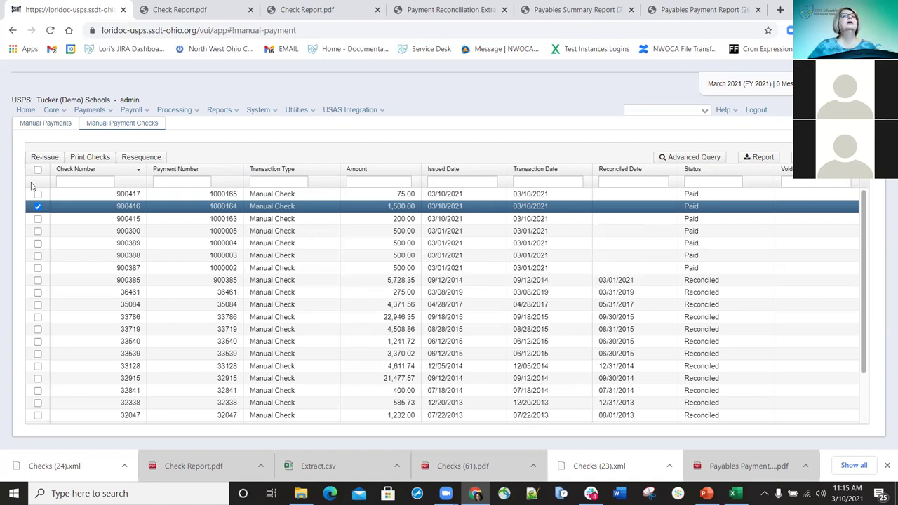
{"action": "left_click", "coordinate": [109, 111]}
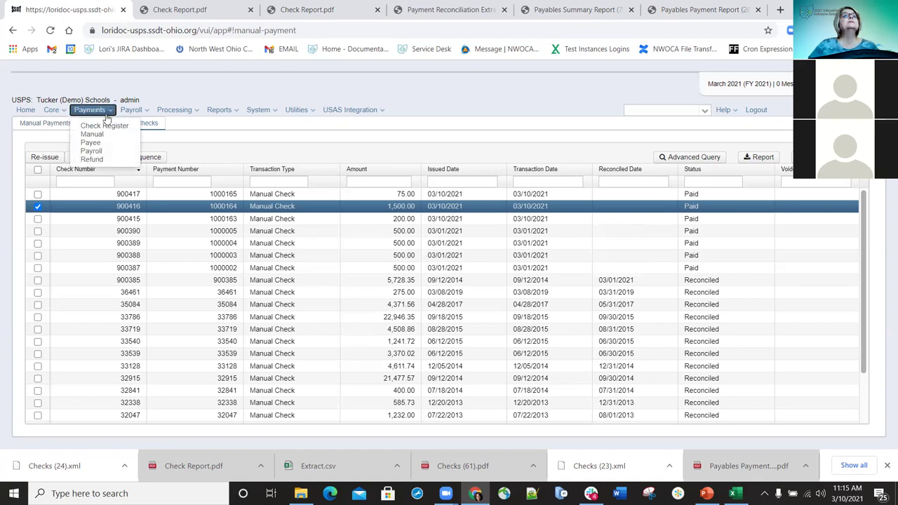
{"action": "left_click", "coordinate": [90, 142]}
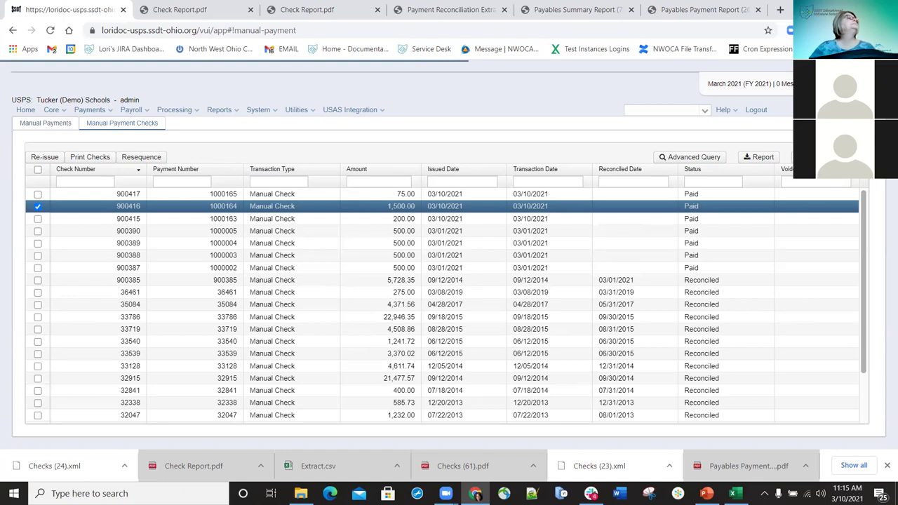
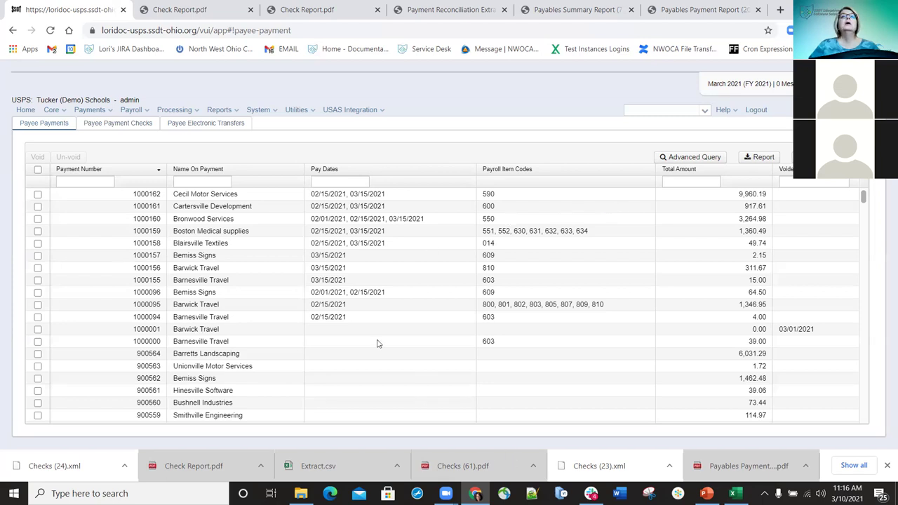
Void Cecil Motor Services payment 1000162 with a void date of 03/10/2021
{"action": "left_click", "coordinate": [38, 195]}
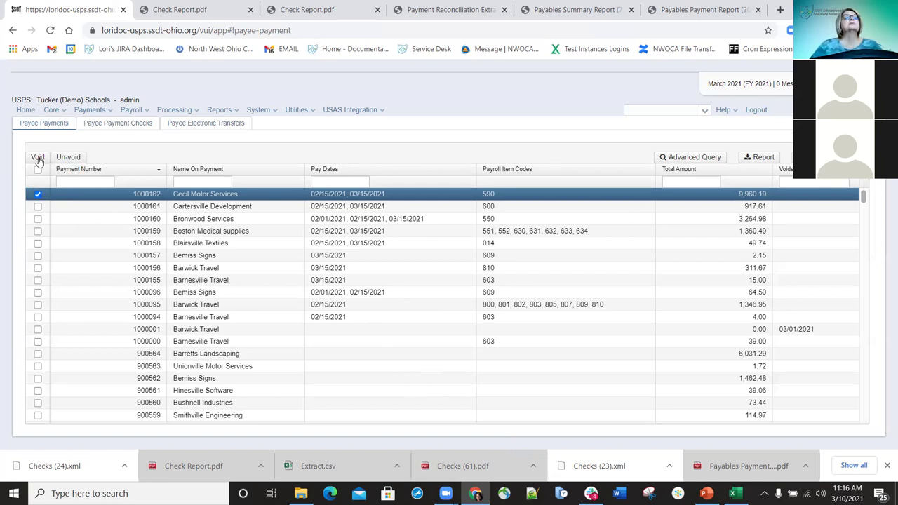
{"action": "left_click", "coordinate": [38, 158]}
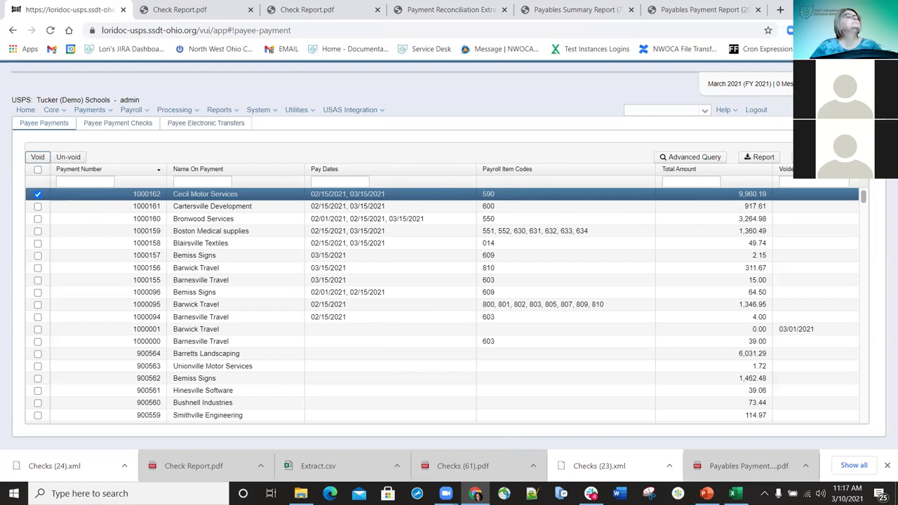
{"action": "key", "text": "Return"}
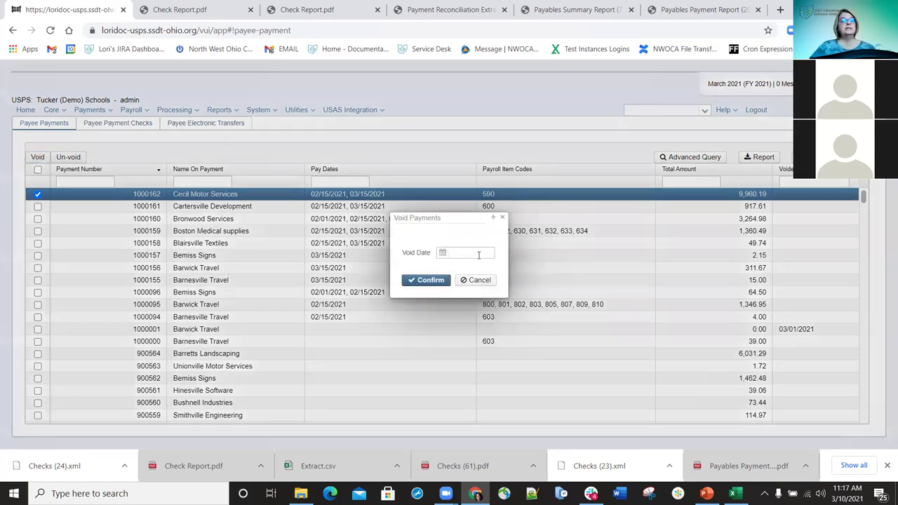
{"action": "left_click", "coordinate": [478, 255]}
{"action": "type", "text": "3/"}
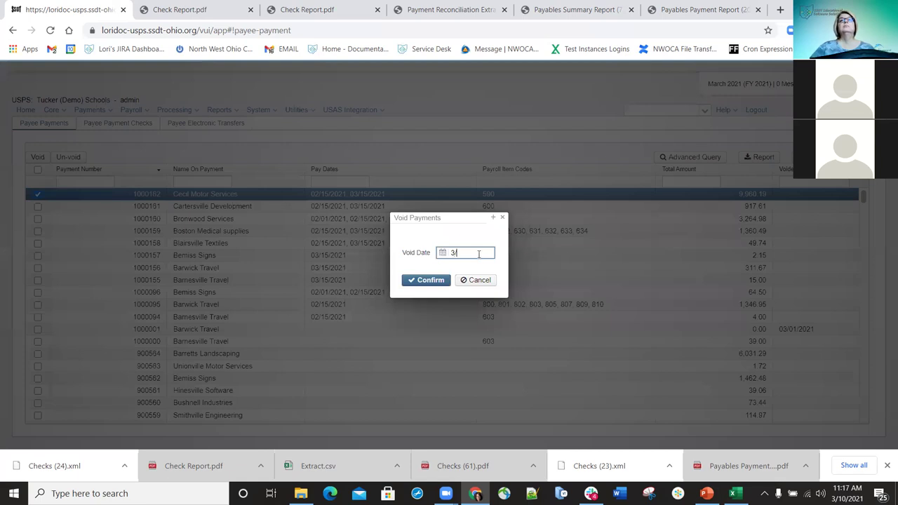
{"action": "left_click", "coordinate": [425, 280]}
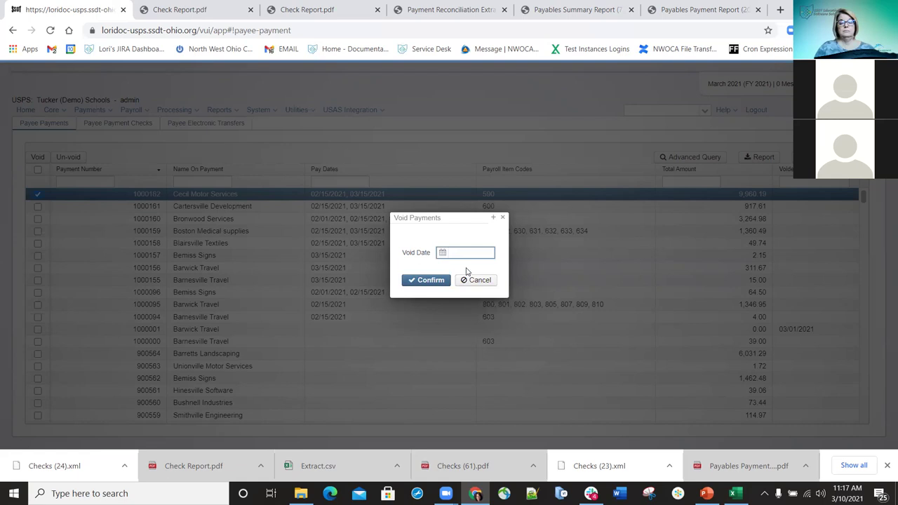
{"action": "left_click", "coordinate": [426, 280]}
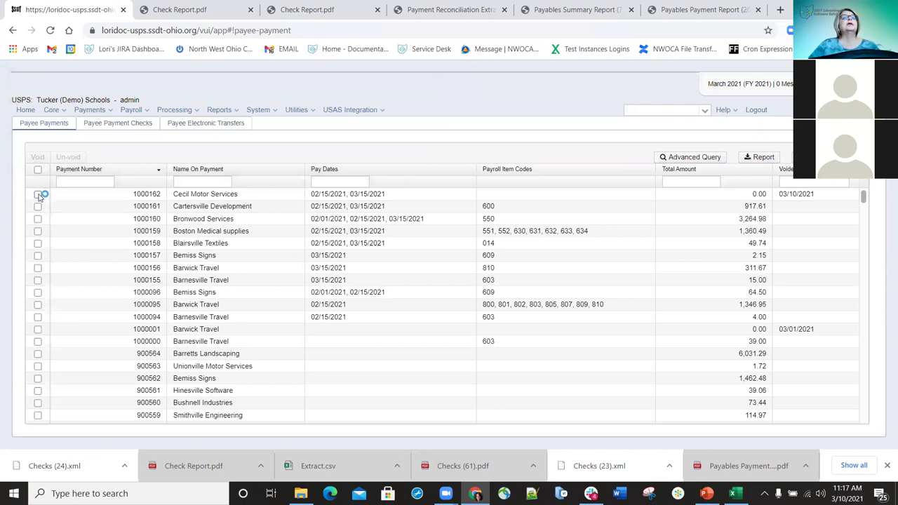
Un-void deduction check 900407 on payment 1000162, restoring its 9,960.19 total
{"action": "left_click", "coordinate": [38, 195]}
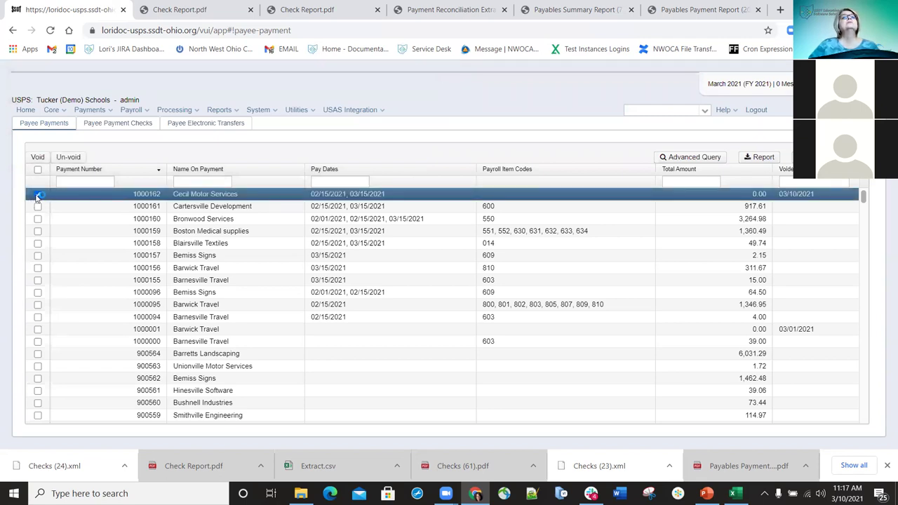
{"action": "left_click", "coordinate": [68, 157]}
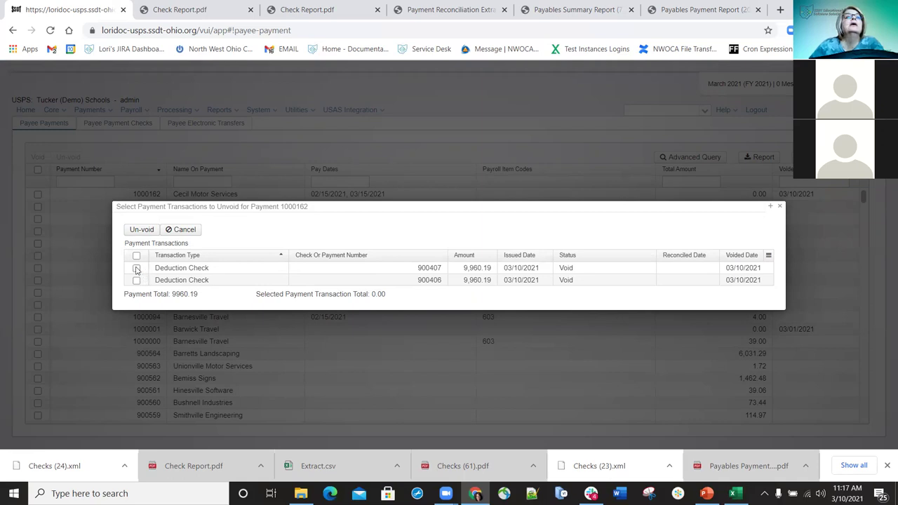
{"action": "left_click", "coordinate": [137, 269]}
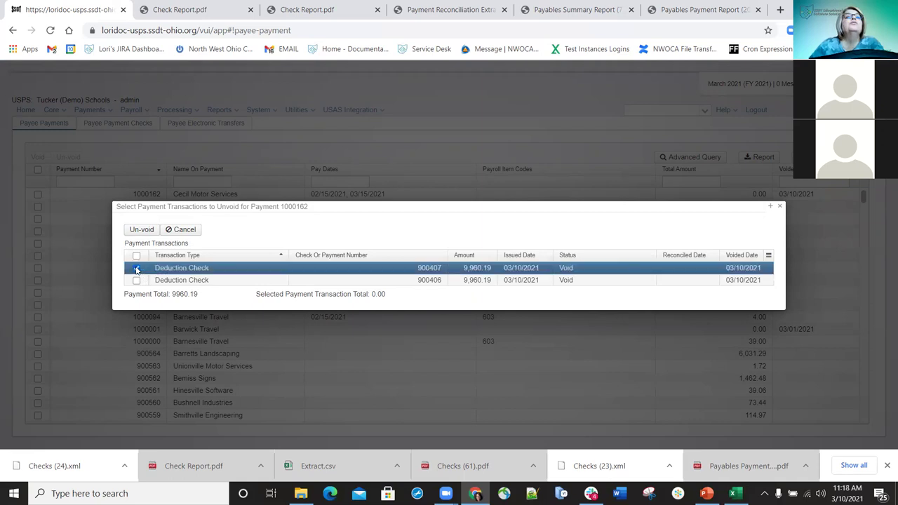
{"action": "left_click", "coordinate": [143, 230]}
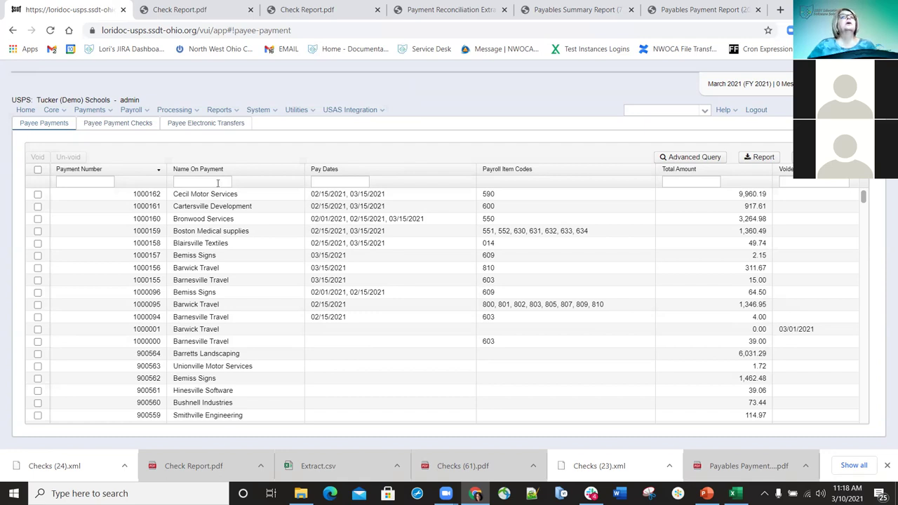
Tick payee payment checks 900414, 900413 and 900412, then show the payee electronic transfers
{"action": "left_click", "coordinate": [109, 124]}
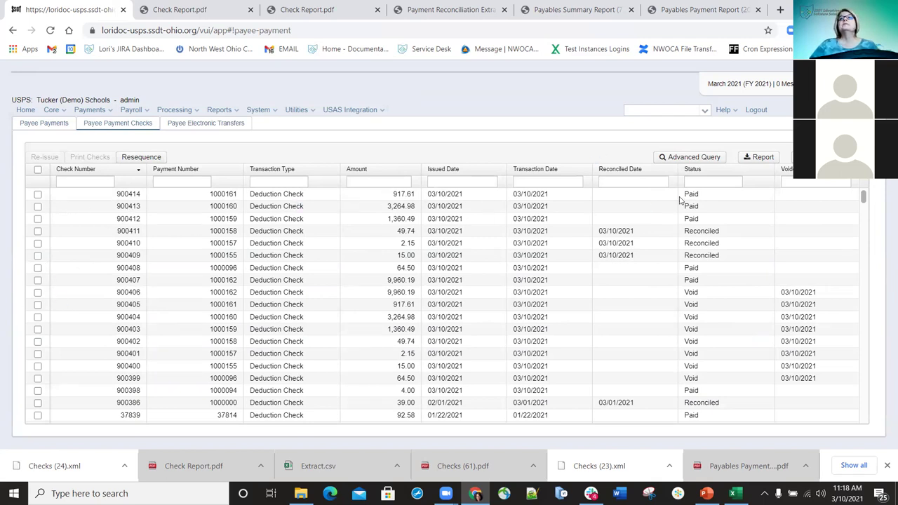
{"action": "left_click", "coordinate": [38, 196]}
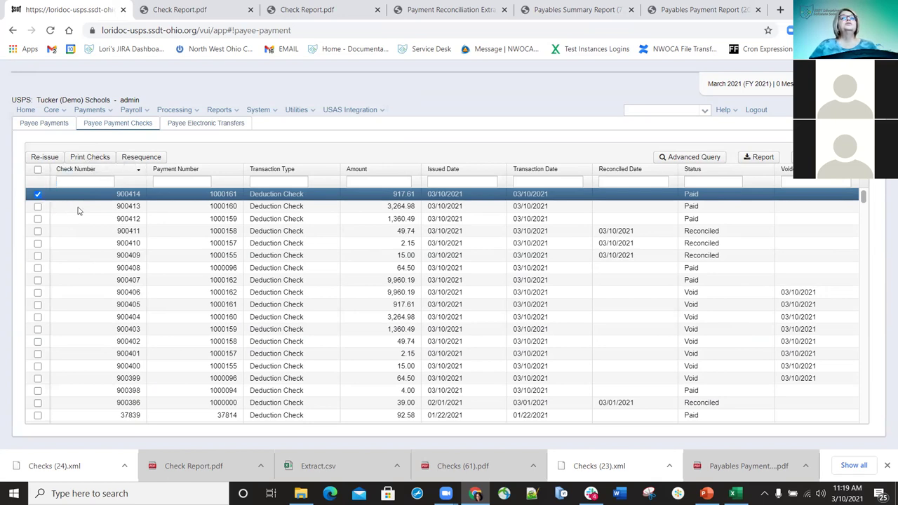
{"action": "left_click", "coordinate": [37, 206]}
{"action": "left_click", "coordinate": [38, 218]}
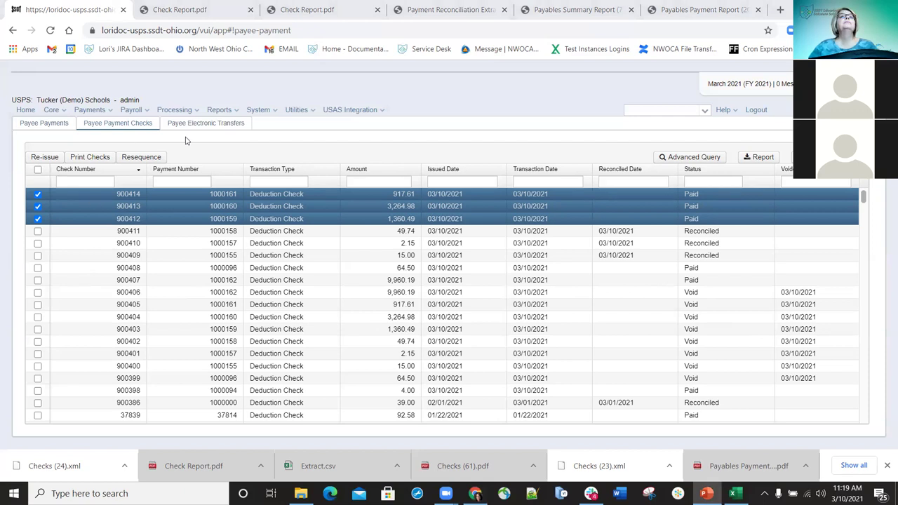
{"action": "left_click", "coordinate": [208, 124]}
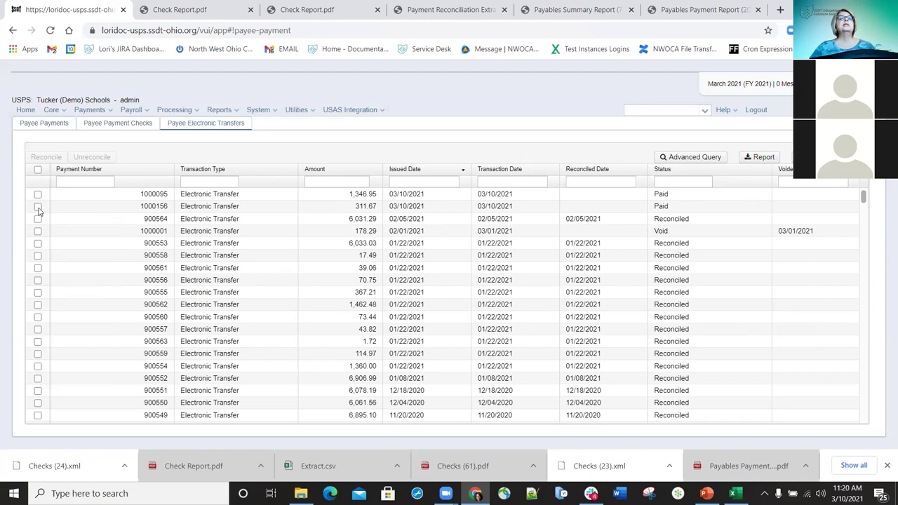
Filter for electronic transfer 900549 and unreconcile it so it shows Paid
{"action": "left_click", "coordinate": [38, 207]}
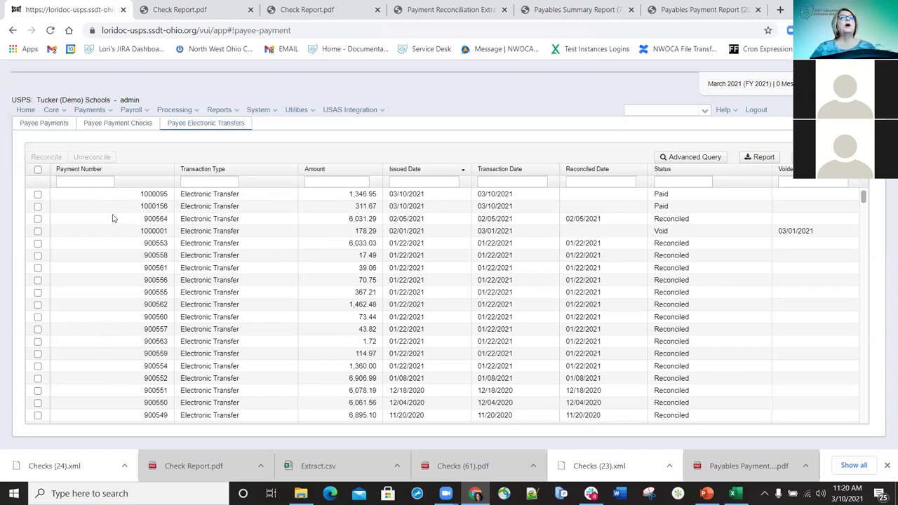
{"action": "left_click", "coordinate": [99, 181]}
{"action": "type", "text": "900549"}
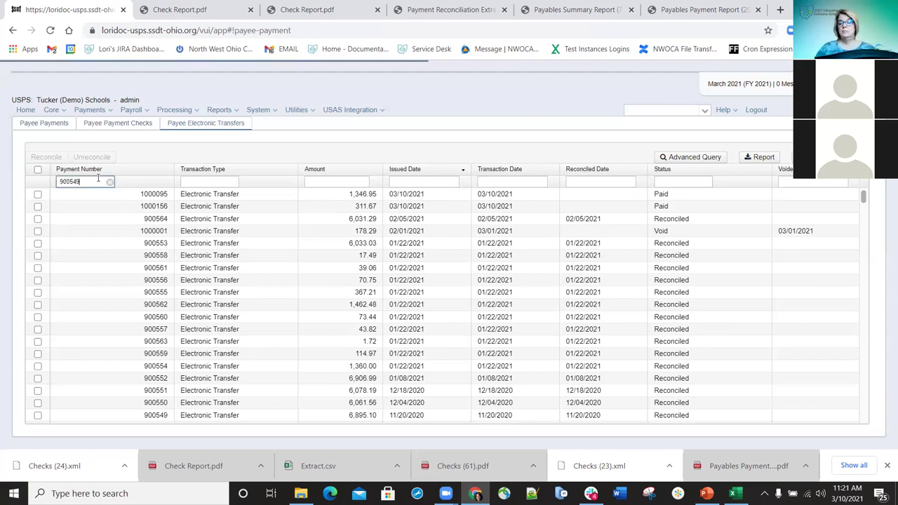
{"action": "key", "text": "Home"}
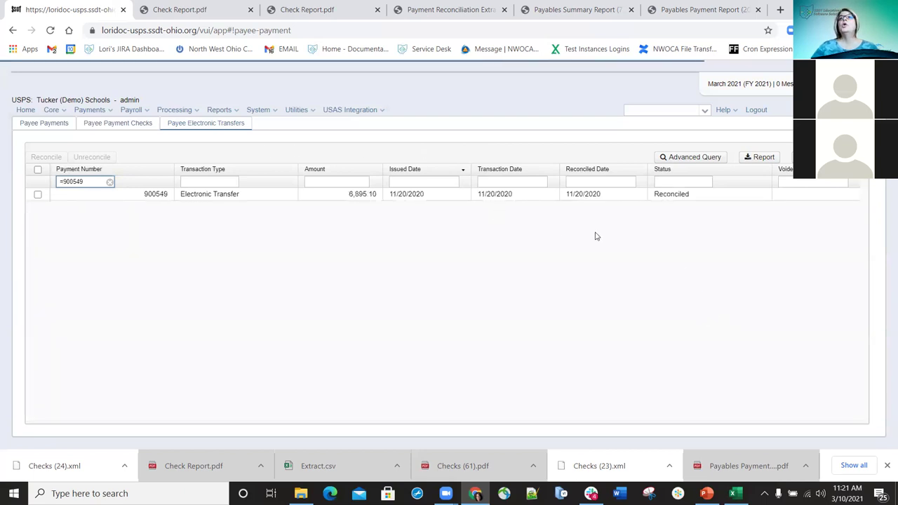
{"action": "left_click", "coordinate": [37, 195]}
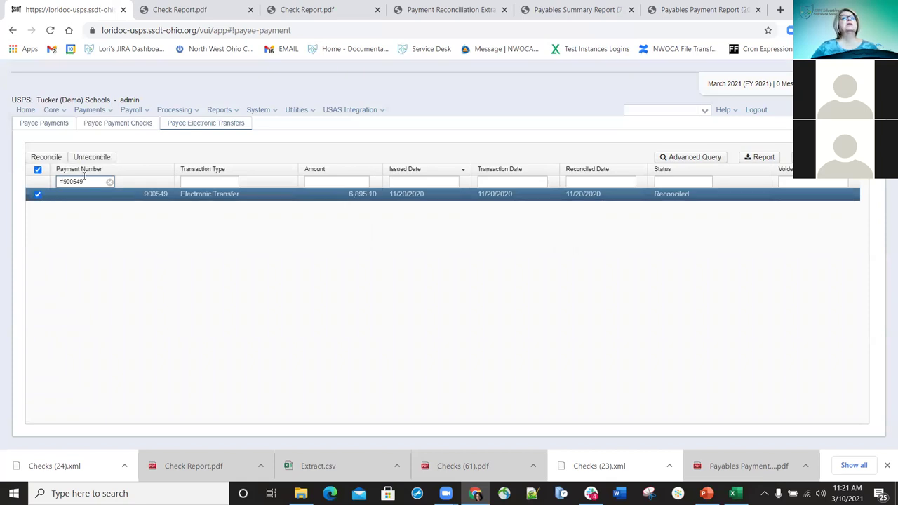
{"action": "left_click", "coordinate": [99, 157]}
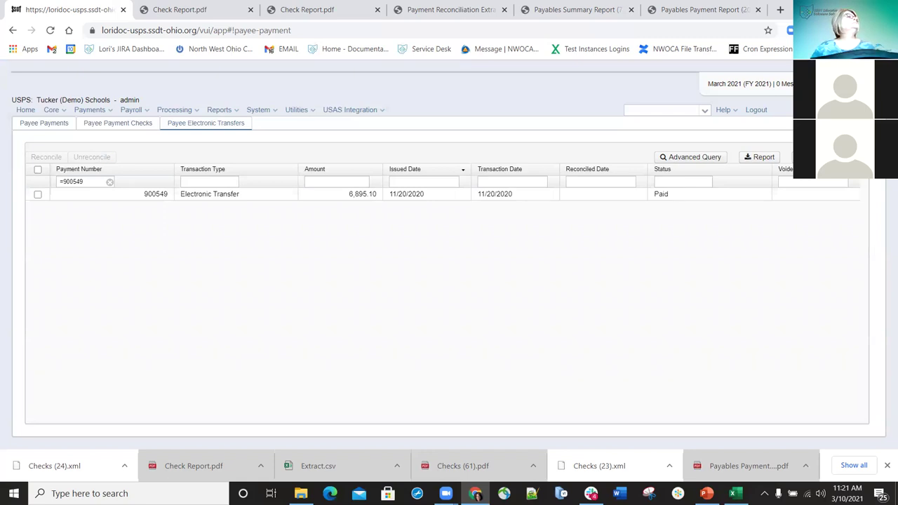
In Payroll Payments, tick the newest payment, 1000154, for printing
{"action": "left_click", "coordinate": [110, 112]}
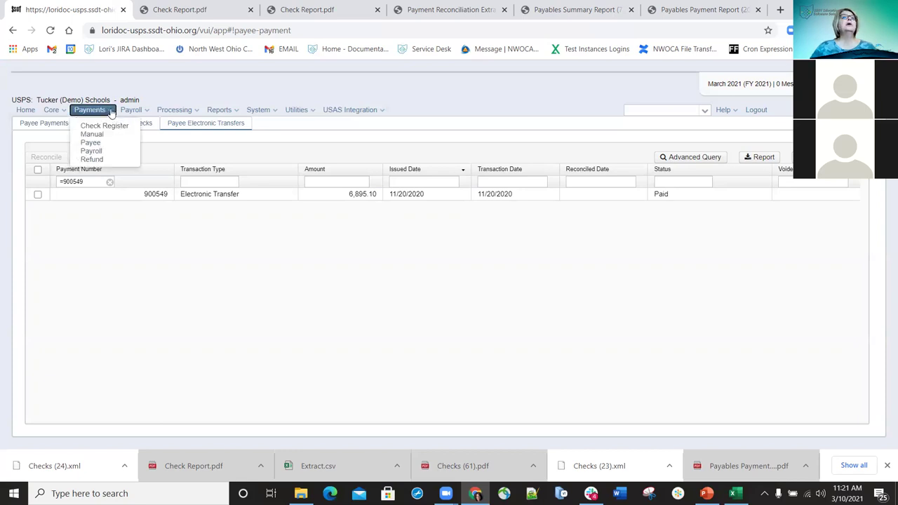
{"action": "left_click", "coordinate": [96, 151]}
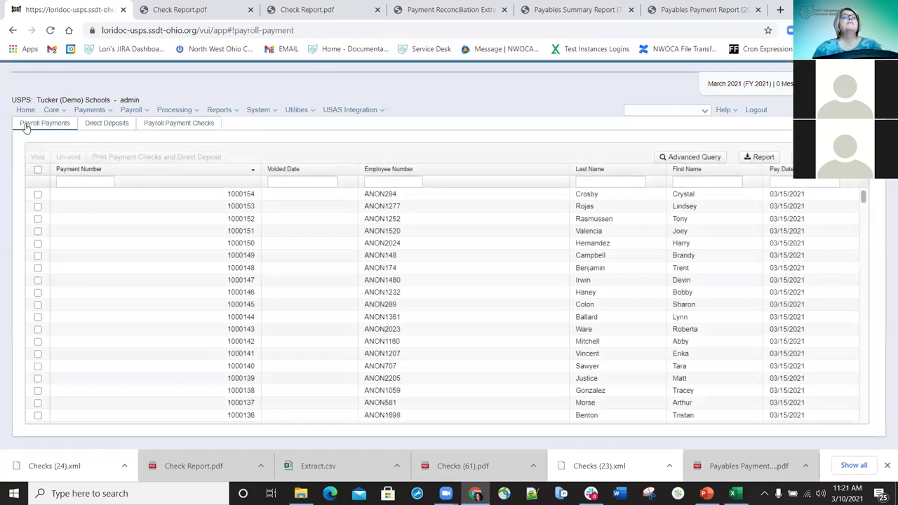
{"action": "left_click", "coordinate": [62, 124]}
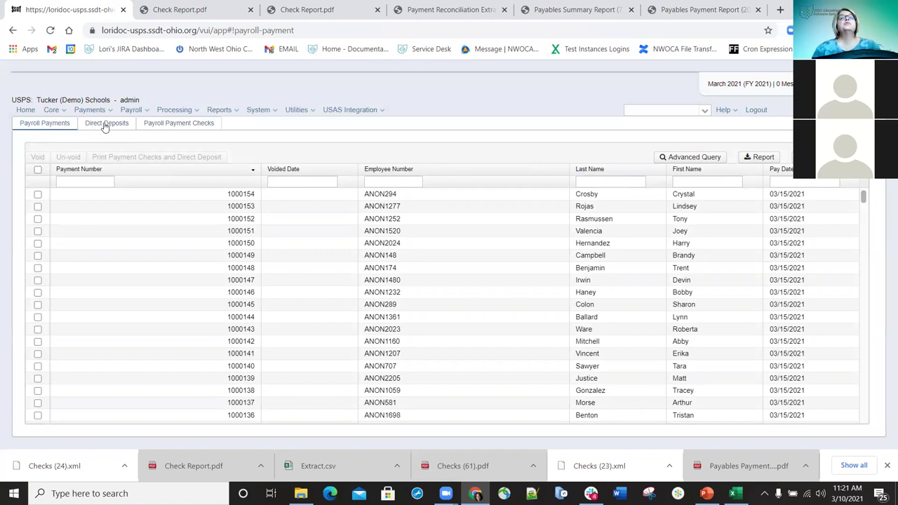
{"action": "left_click", "coordinate": [143, 127]}
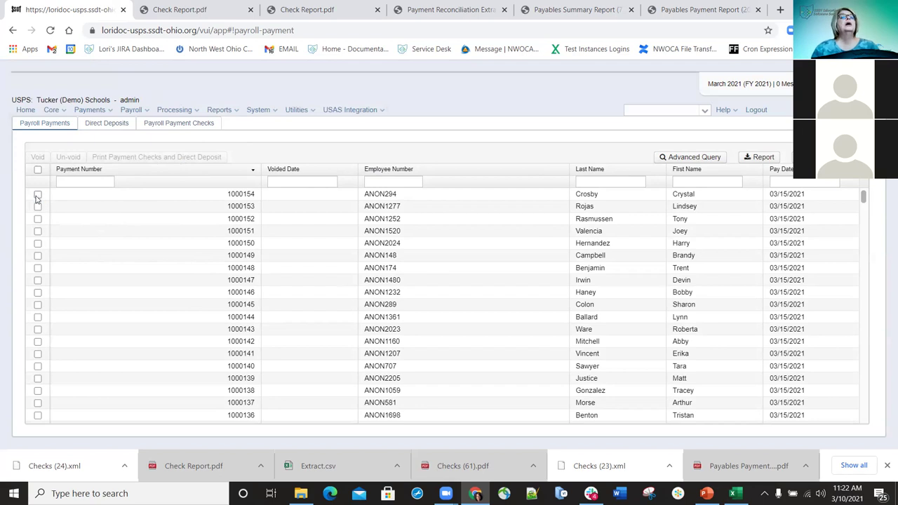
{"action": "left_click", "coordinate": [38, 196]}
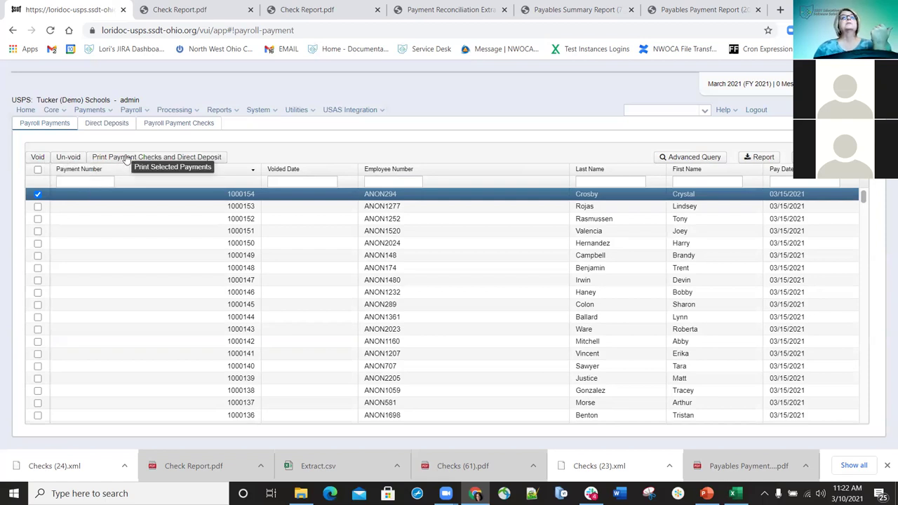
{"action": "left_click", "coordinate": [126, 158]}
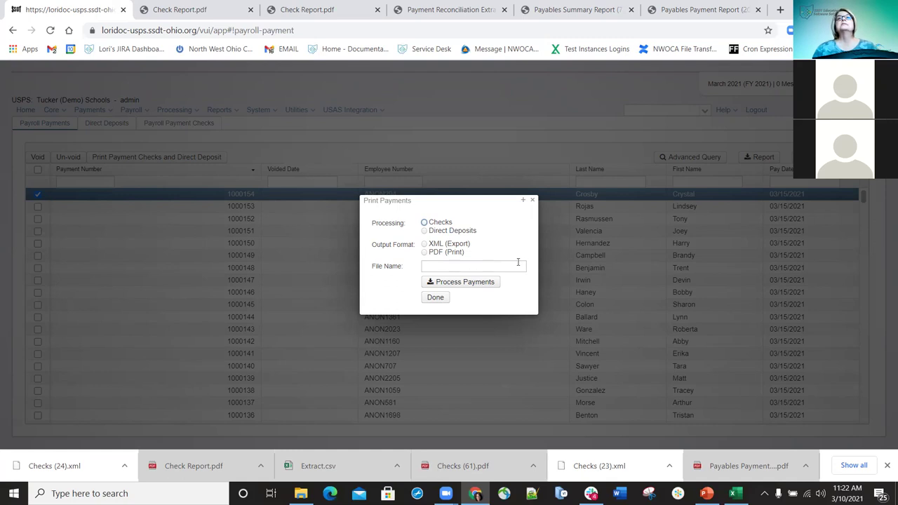
{"action": "left_click", "coordinate": [425, 253]}
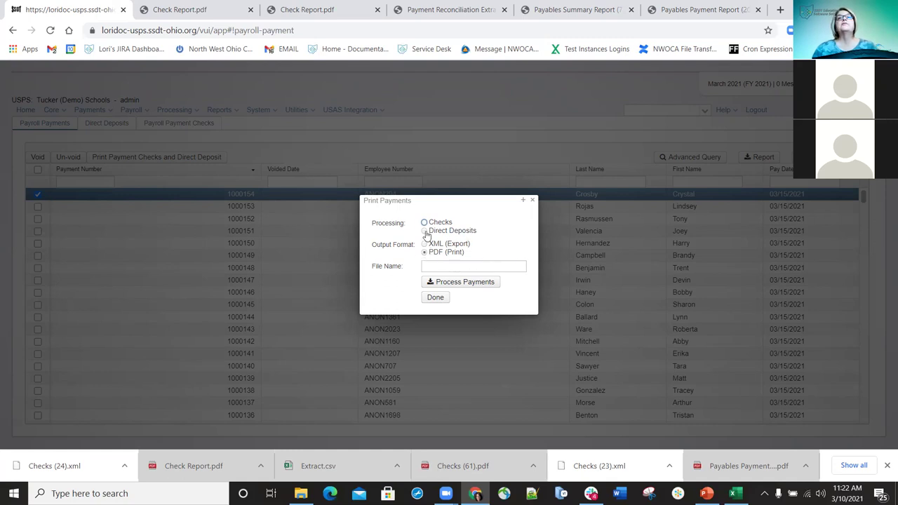
{"action": "left_click", "coordinate": [424, 222]}
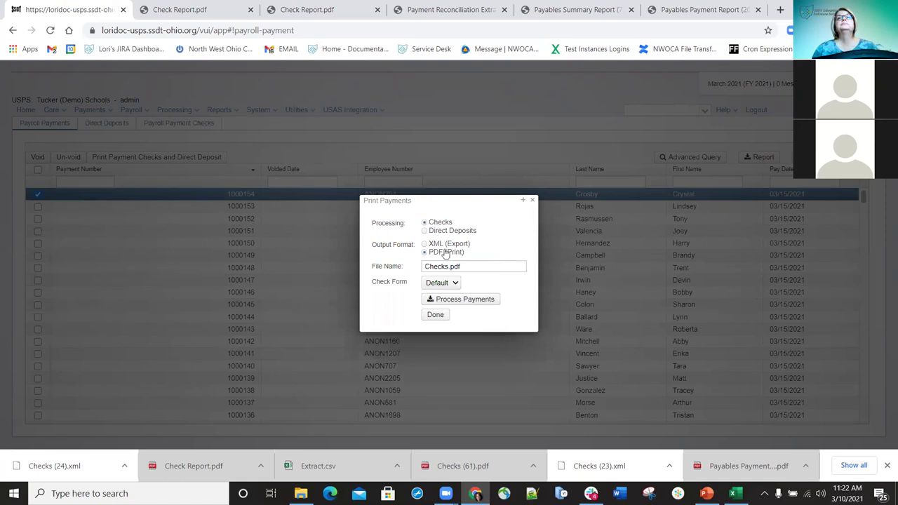
{"action": "left_click", "coordinate": [425, 244]}
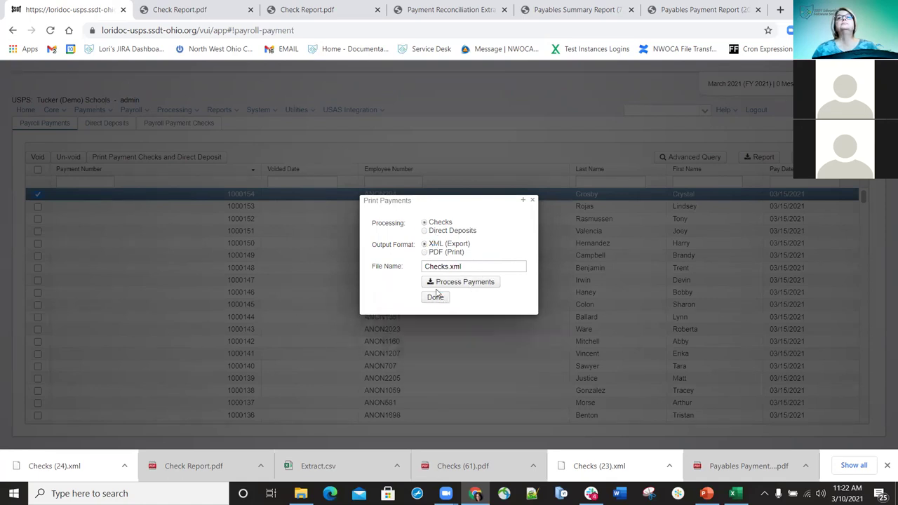
{"action": "left_click", "coordinate": [534, 202]}
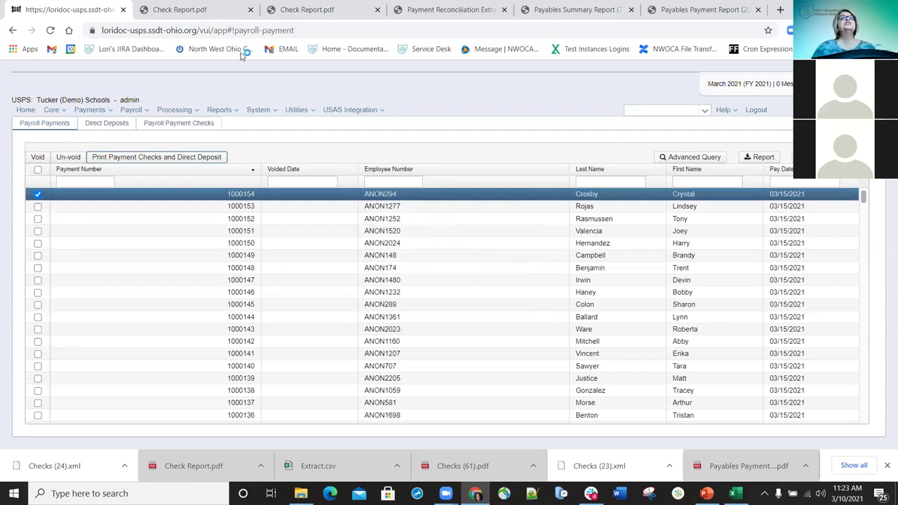
In the Direct Deposits list, tick the 455.16 deposit in the first row
{"action": "left_click", "coordinate": [113, 125]}
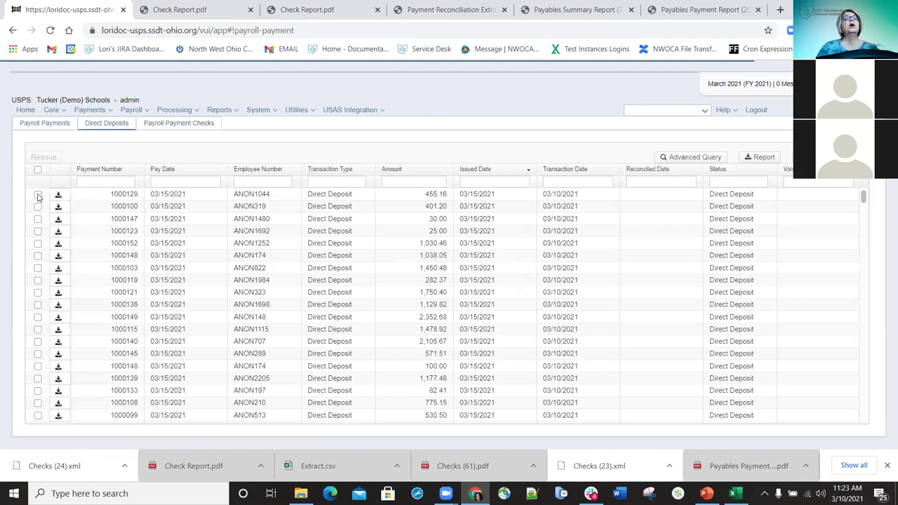
{"action": "left_click", "coordinate": [37, 196]}
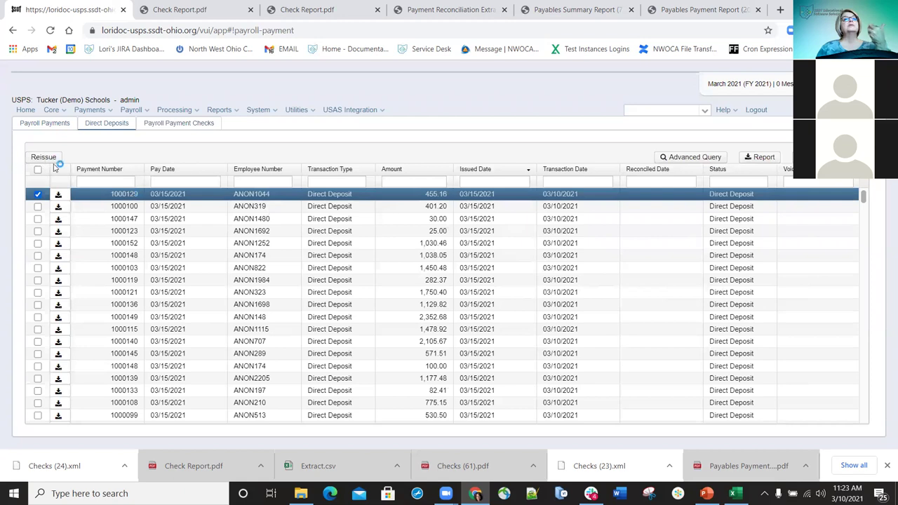
Reissue direct deposit 1000129 for 455.16 as a check dated 03/10/2021
{"action": "left_click", "coordinate": [43, 157]}
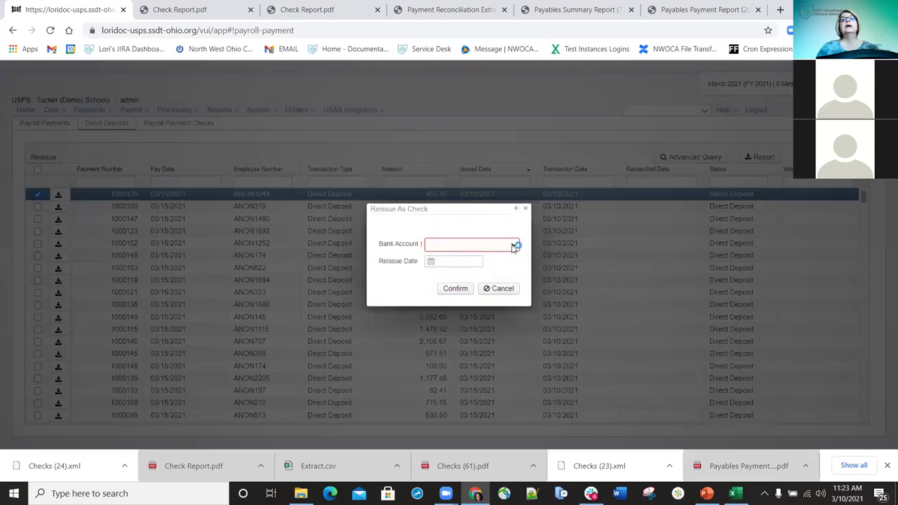
{"action": "left_click", "coordinate": [457, 262]}
{"action": "type", "text": "10/21"}
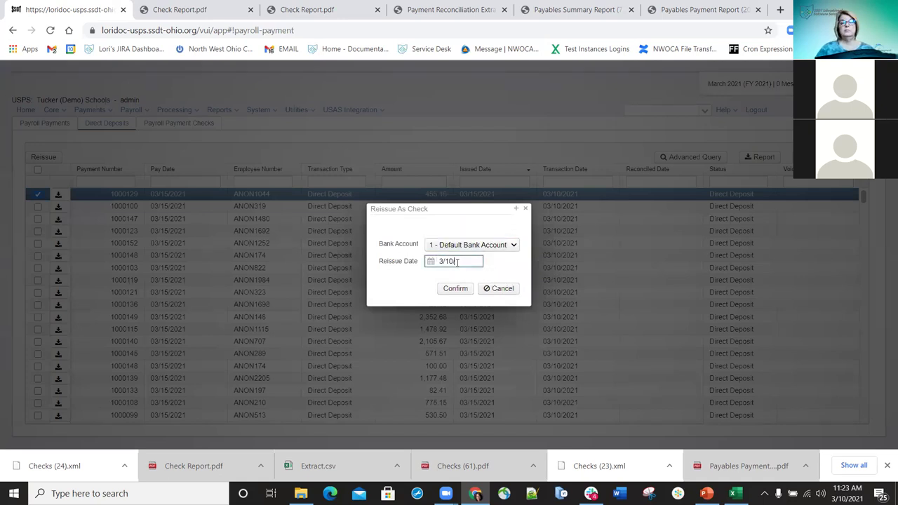
{"action": "left_click", "coordinate": [453, 289]}
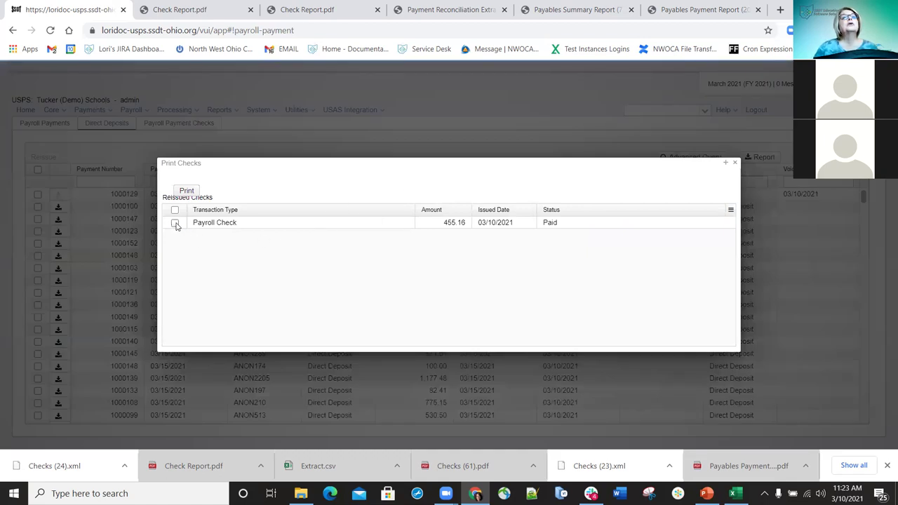
Select the reissued 455.16 payroll check for printing, then close the print window
{"action": "left_click", "coordinate": [175, 223]}
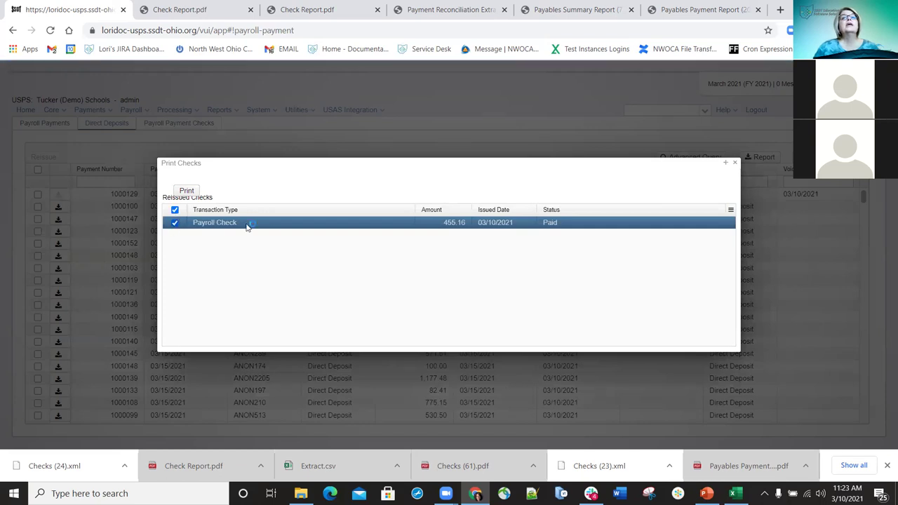
{"action": "left_click", "coordinate": [188, 192]}
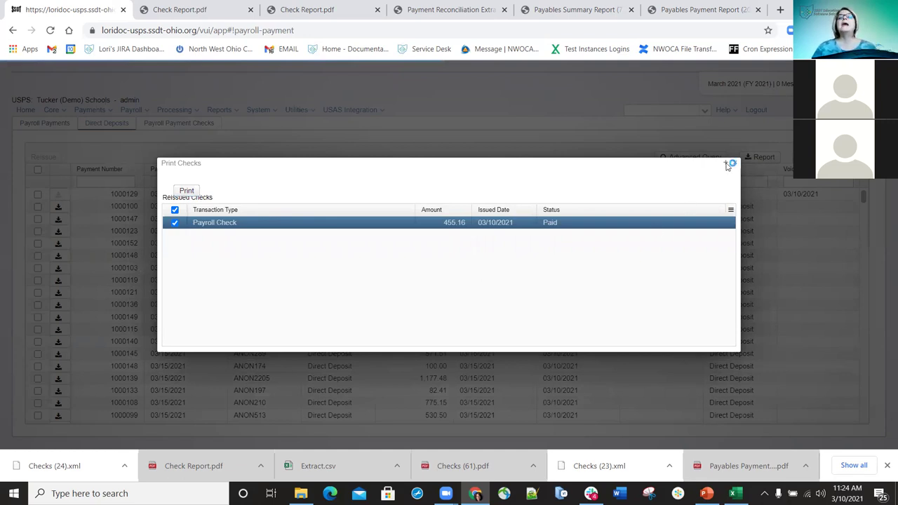
{"action": "left_click", "coordinate": [729, 164]}
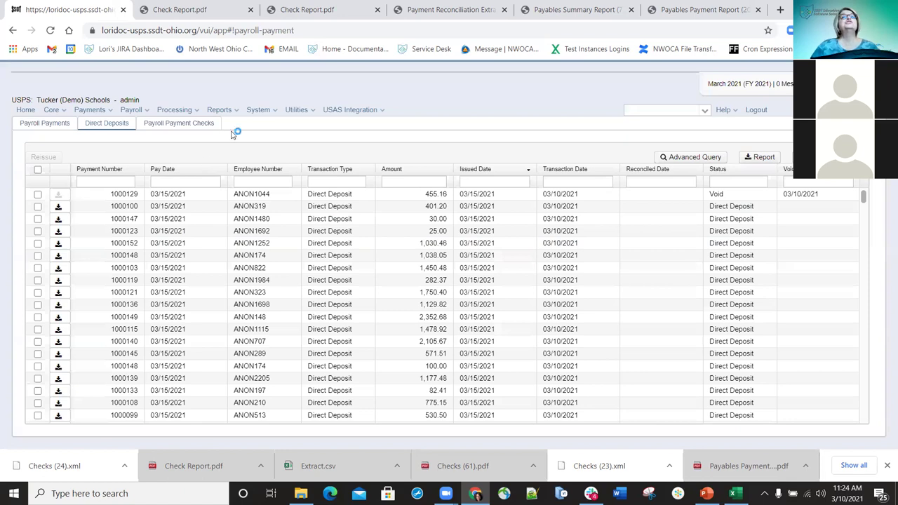
Find and tick Paid check 900418 for 455.16 among the payroll payment checks
{"action": "left_click", "coordinate": [180, 125]}
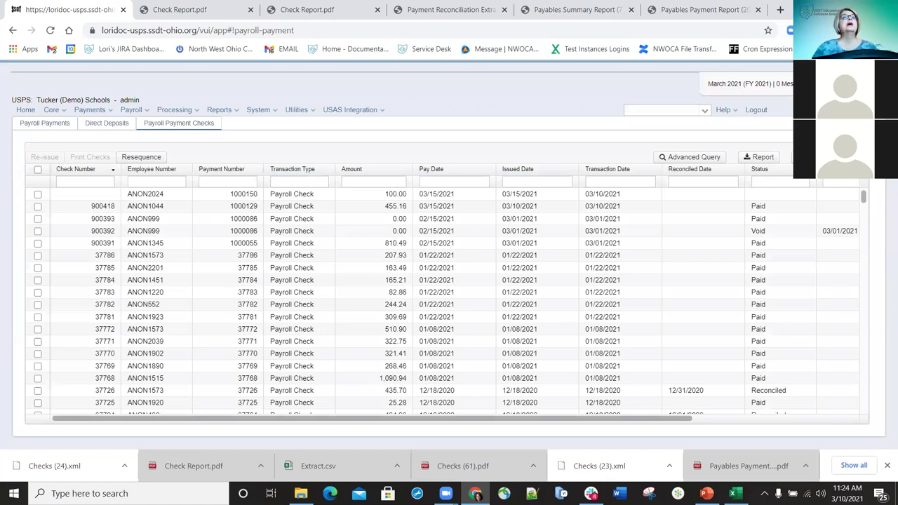
{"action": "left_click", "coordinate": [37, 206]}
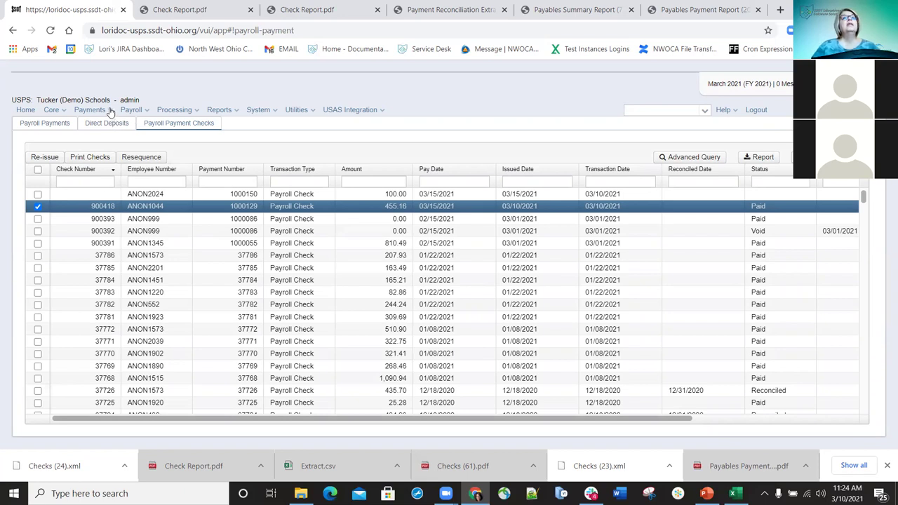
{"action": "left_click", "coordinate": [110, 112]}
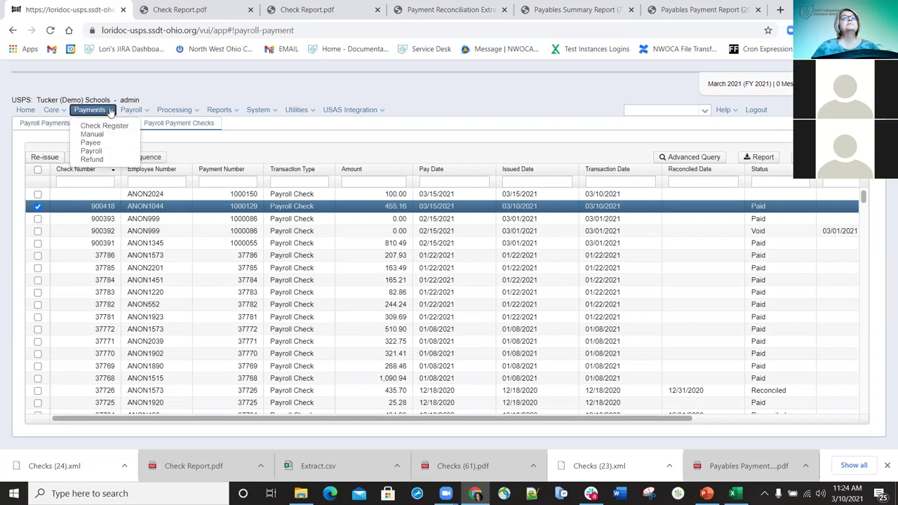
Go to Refund payments and show the Refund Checks list
{"action": "left_click", "coordinate": [97, 160]}
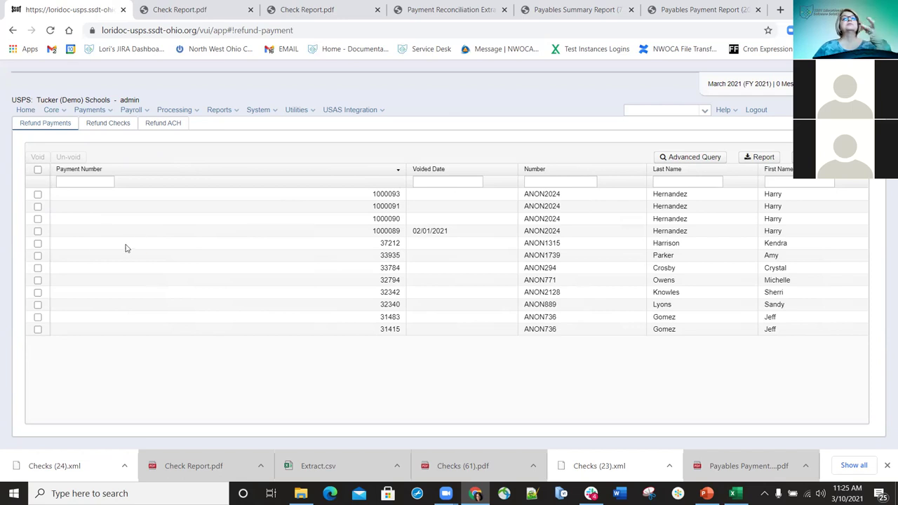
{"action": "left_click", "coordinate": [108, 124]}
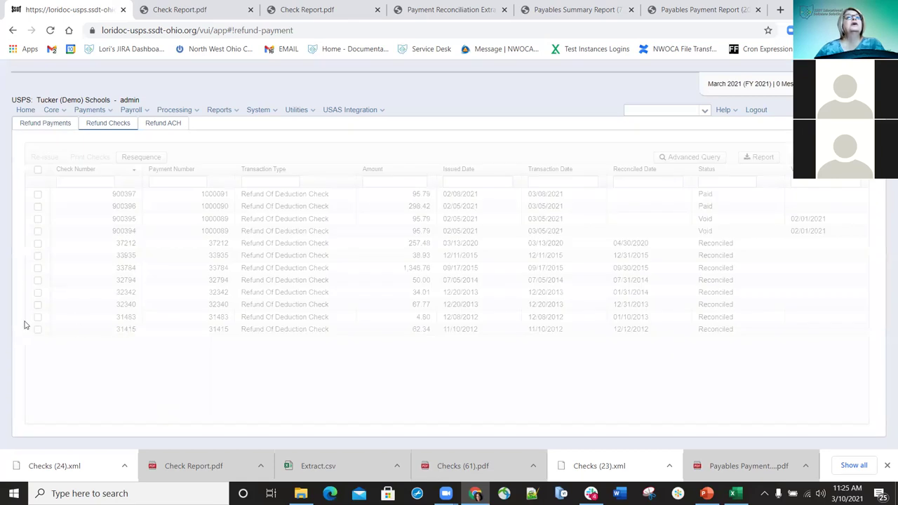
Select the paid 95.79 refund check, then move to the Refund ACH list showing payment 1000093
{"action": "left_click", "coordinate": [39, 220]}
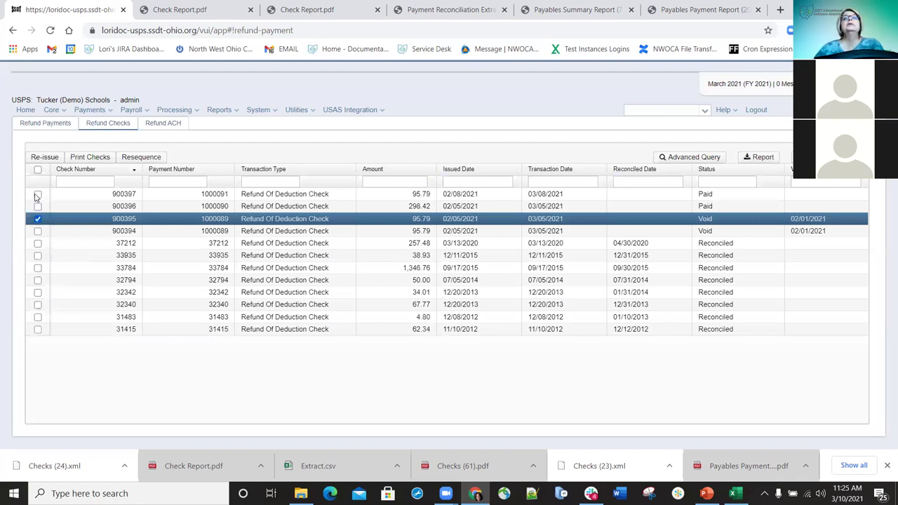
{"action": "left_click", "coordinate": [268, 200]}
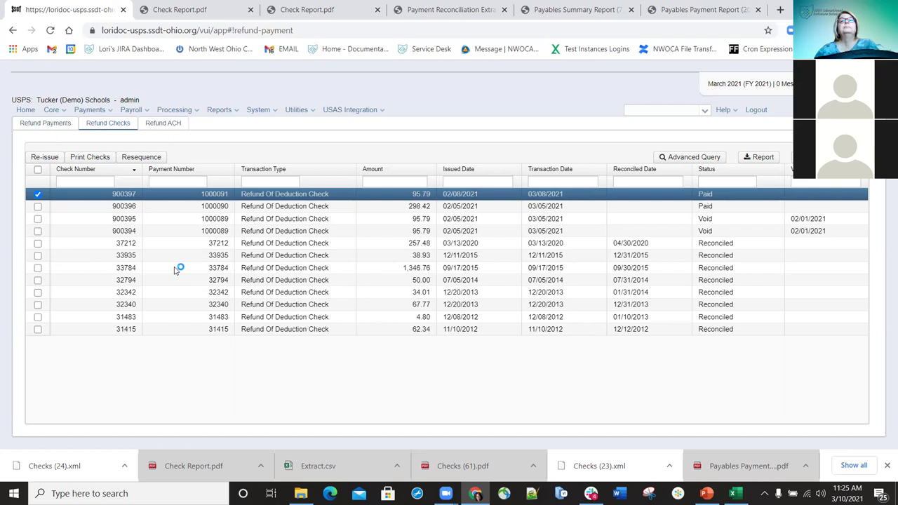
{"action": "left_click", "coordinate": [162, 123]}
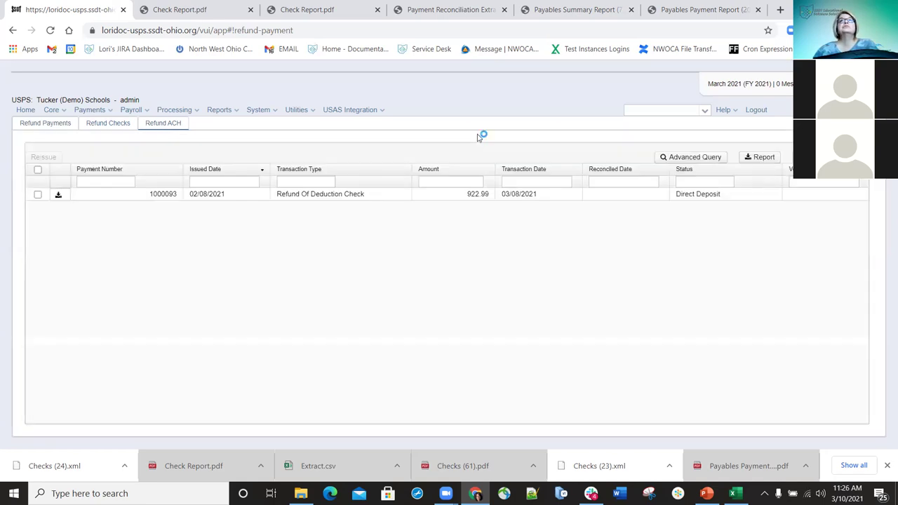
Reissue refund deposit 1000093 (922.99) as a check from 1 - Default Bank Account, dated 2/10/21
{"action": "left_click", "coordinate": [37, 195]}
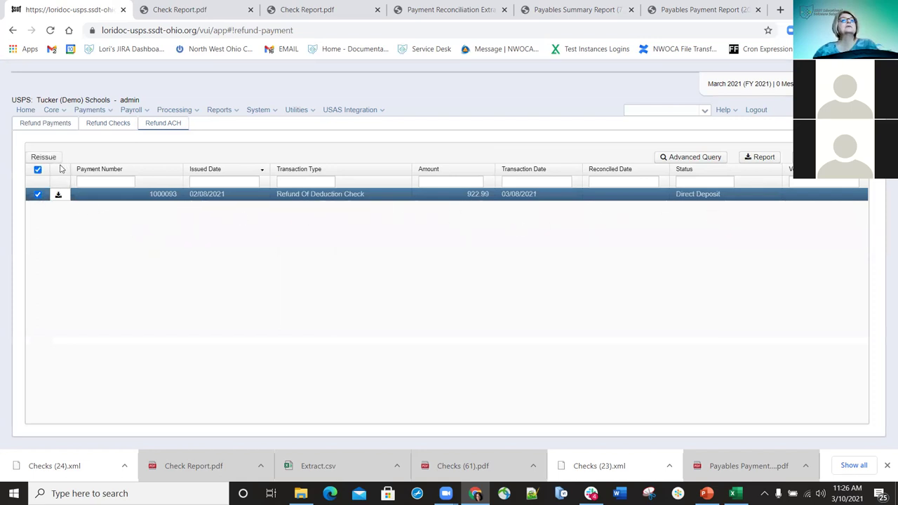
{"action": "left_click", "coordinate": [48, 160]}
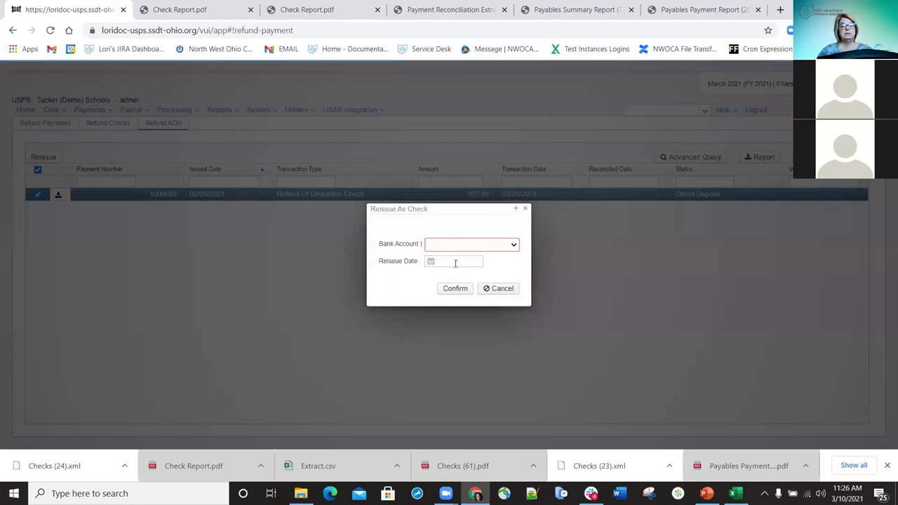
{"action": "left_click", "coordinate": [455, 263]}
{"action": "type", "text": "23"}
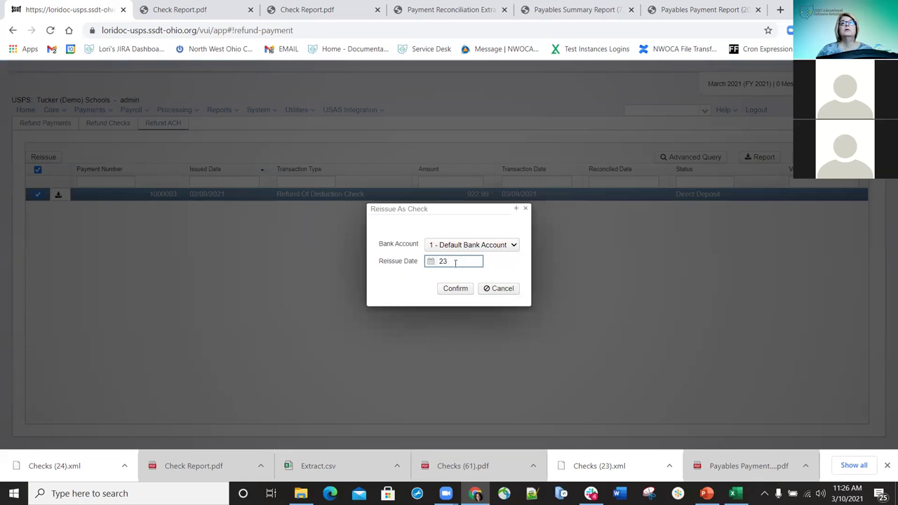
{"action": "type", "text": "/10/21"}
{"action": "left_click", "coordinate": [447, 289]}
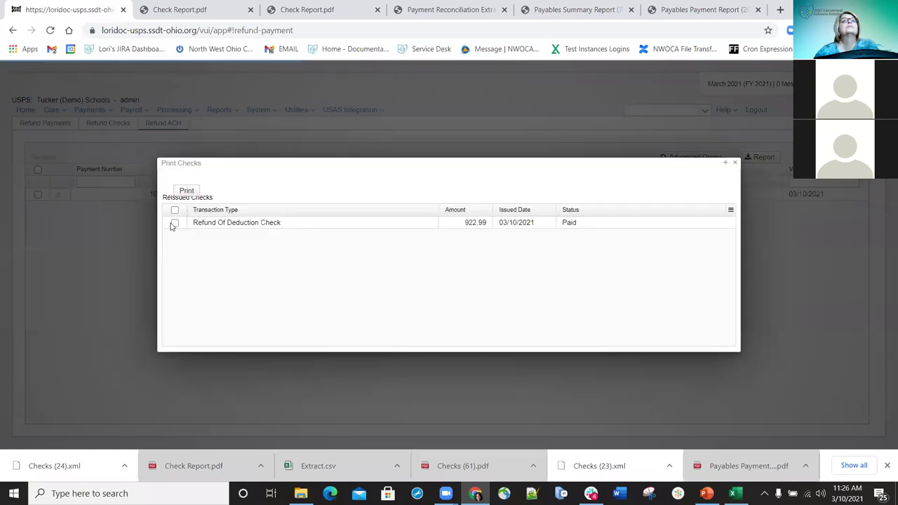
Select the reissued 922.99 check for printing, review the print options, then close Print Checks
{"action": "left_click", "coordinate": [175, 222]}
{"action": "left_click", "coordinate": [187, 192]}
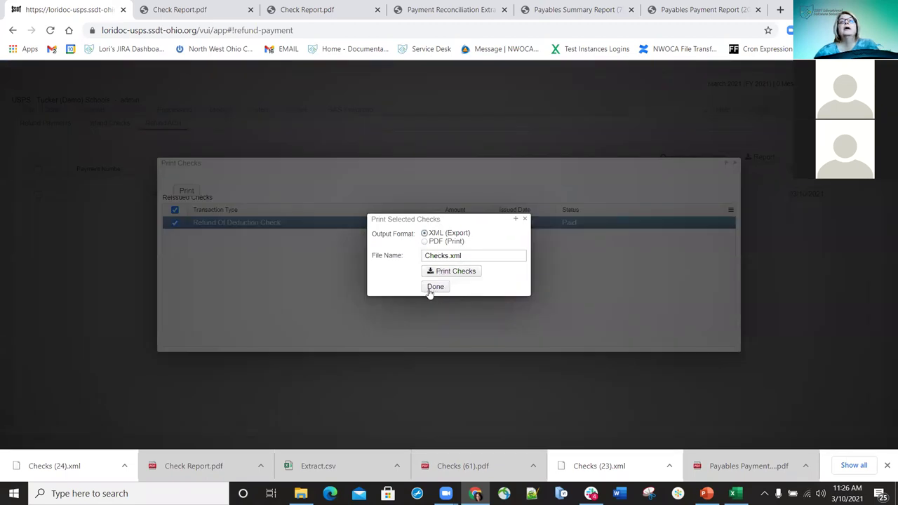
{"action": "left_click", "coordinate": [525, 220]}
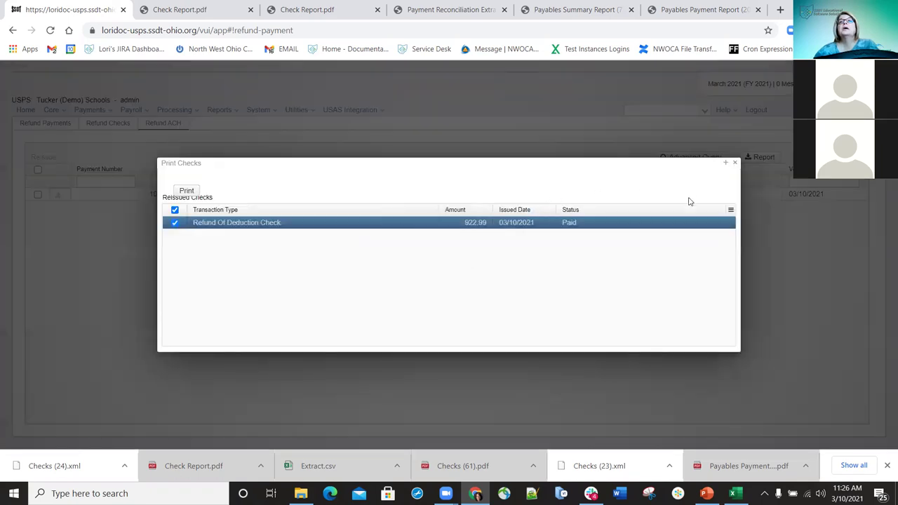
{"action": "left_click", "coordinate": [734, 165]}
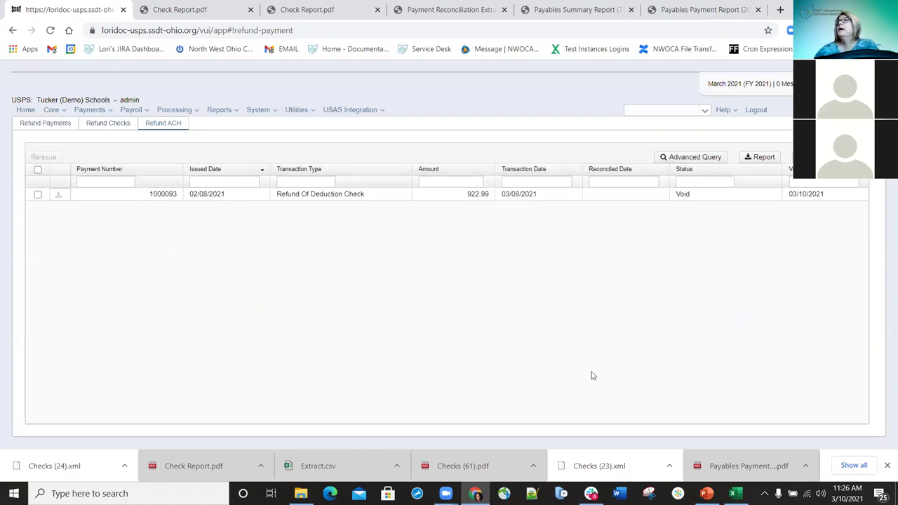
{"action": "left_click", "coordinate": [38, 195]}
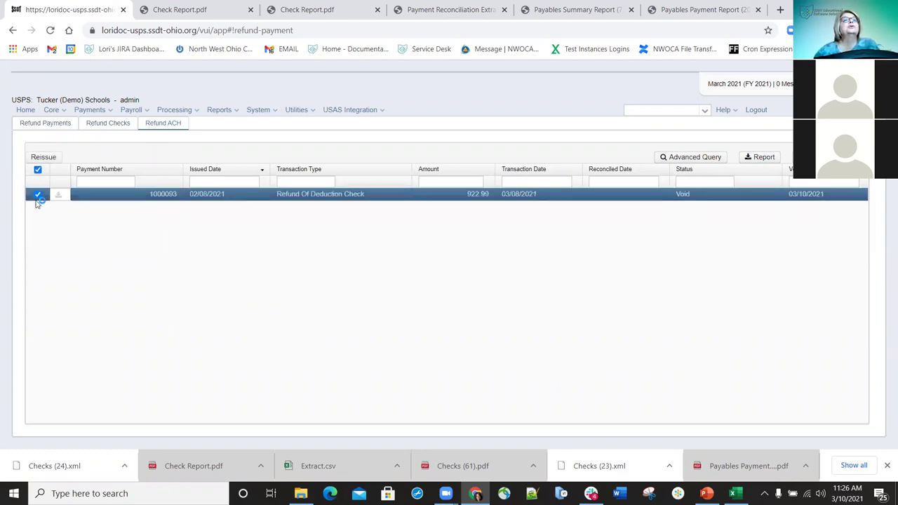
{"action": "left_click", "coordinate": [40, 195]}
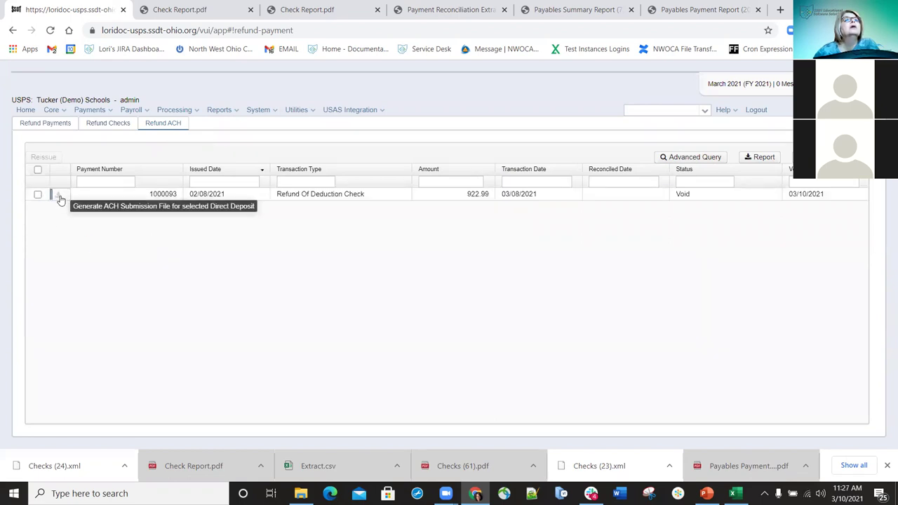
{"action": "left_click", "coordinate": [60, 196]}
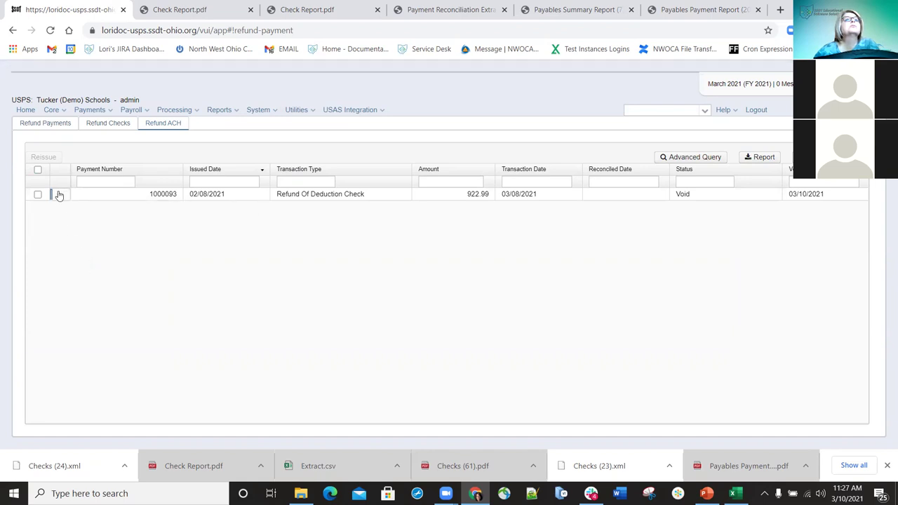
{"action": "left_click", "coordinate": [38, 195]}
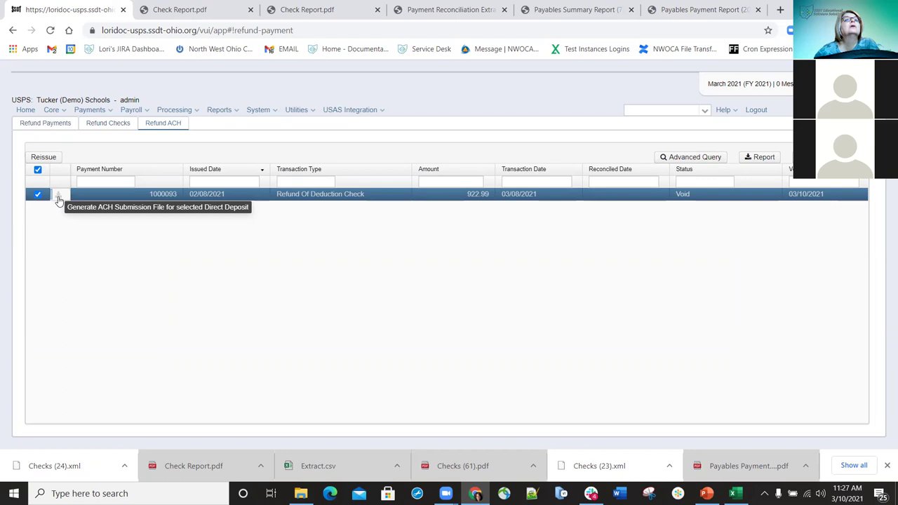
{"action": "left_click", "coordinate": [59, 199]}
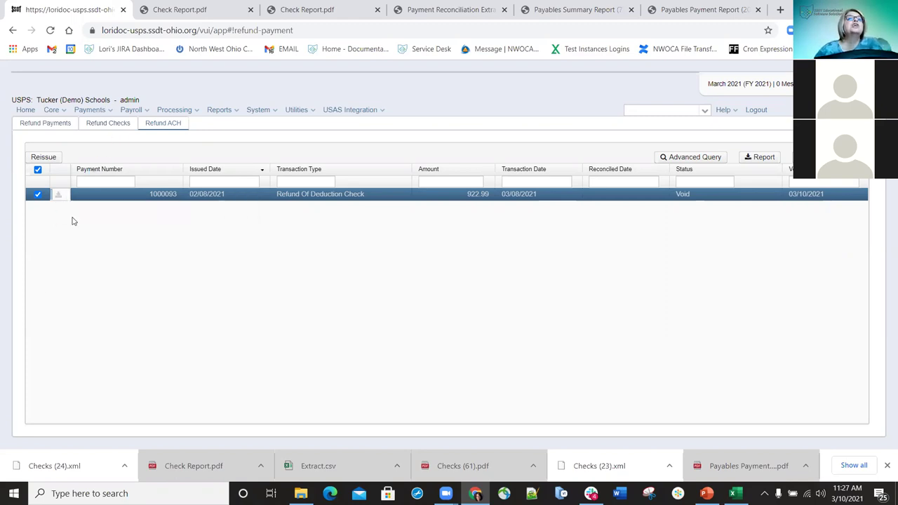
{"action": "left_click", "coordinate": [37, 194]}
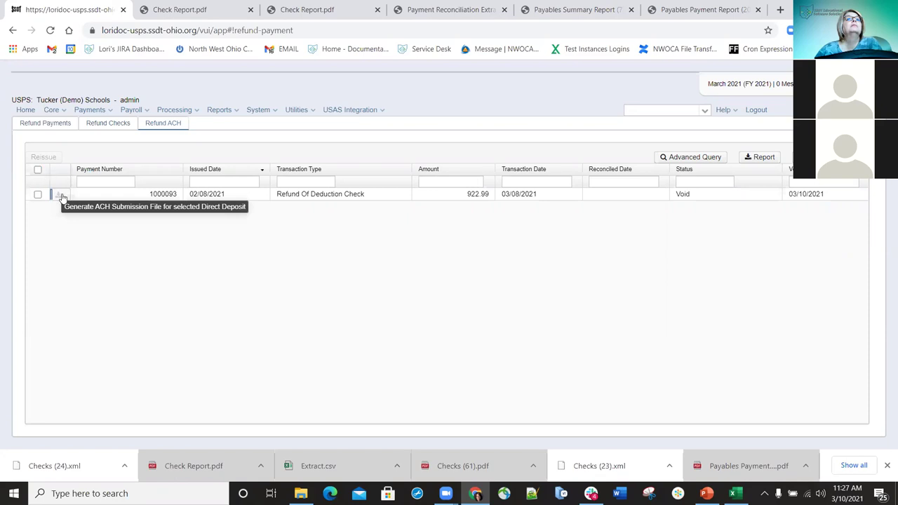
{"action": "left_click", "coordinate": [59, 198]}
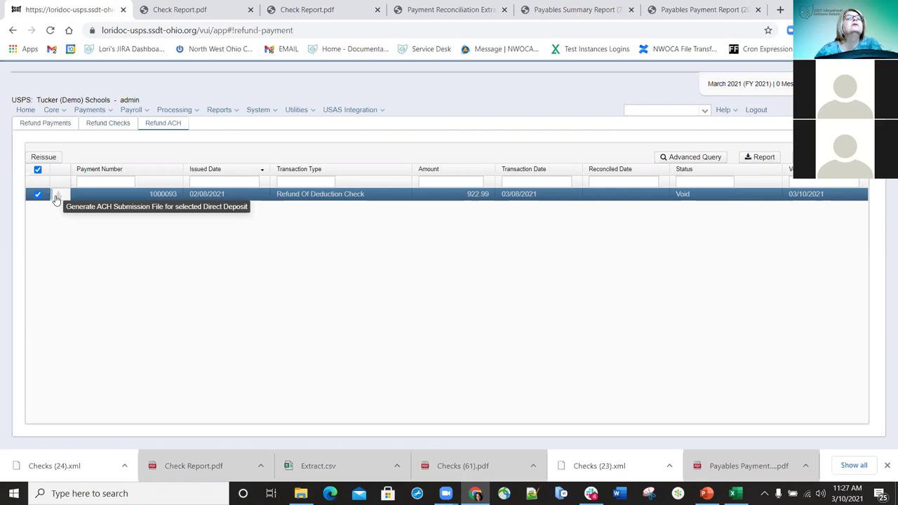
{"action": "left_click", "coordinate": [59, 197]}
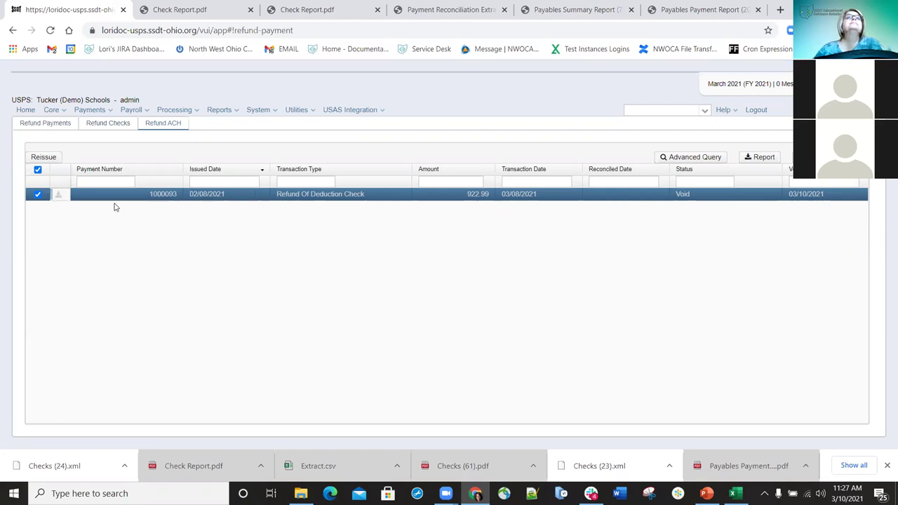